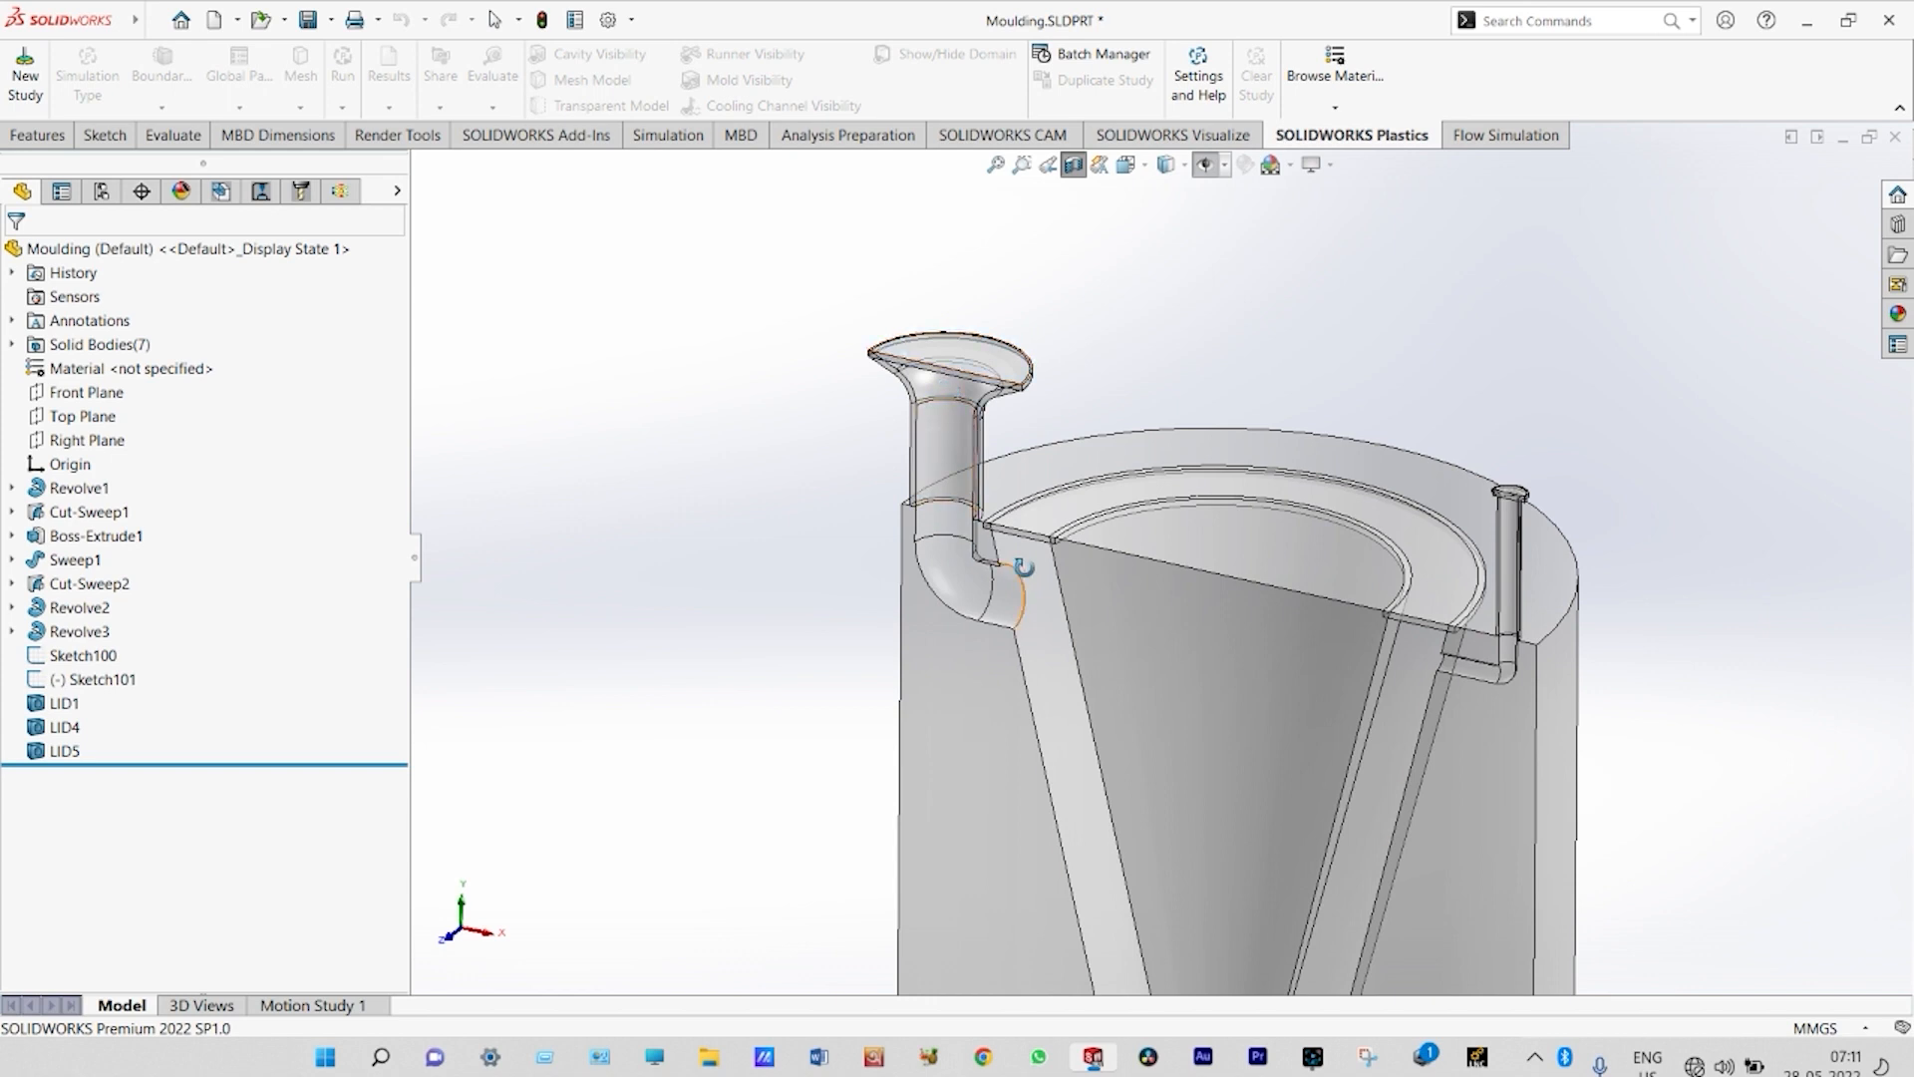
- Examine the sectioned mould's pouring cup, runner, riser and conical cavity up close and from several angles
scroll(1096, 681, up, 5)
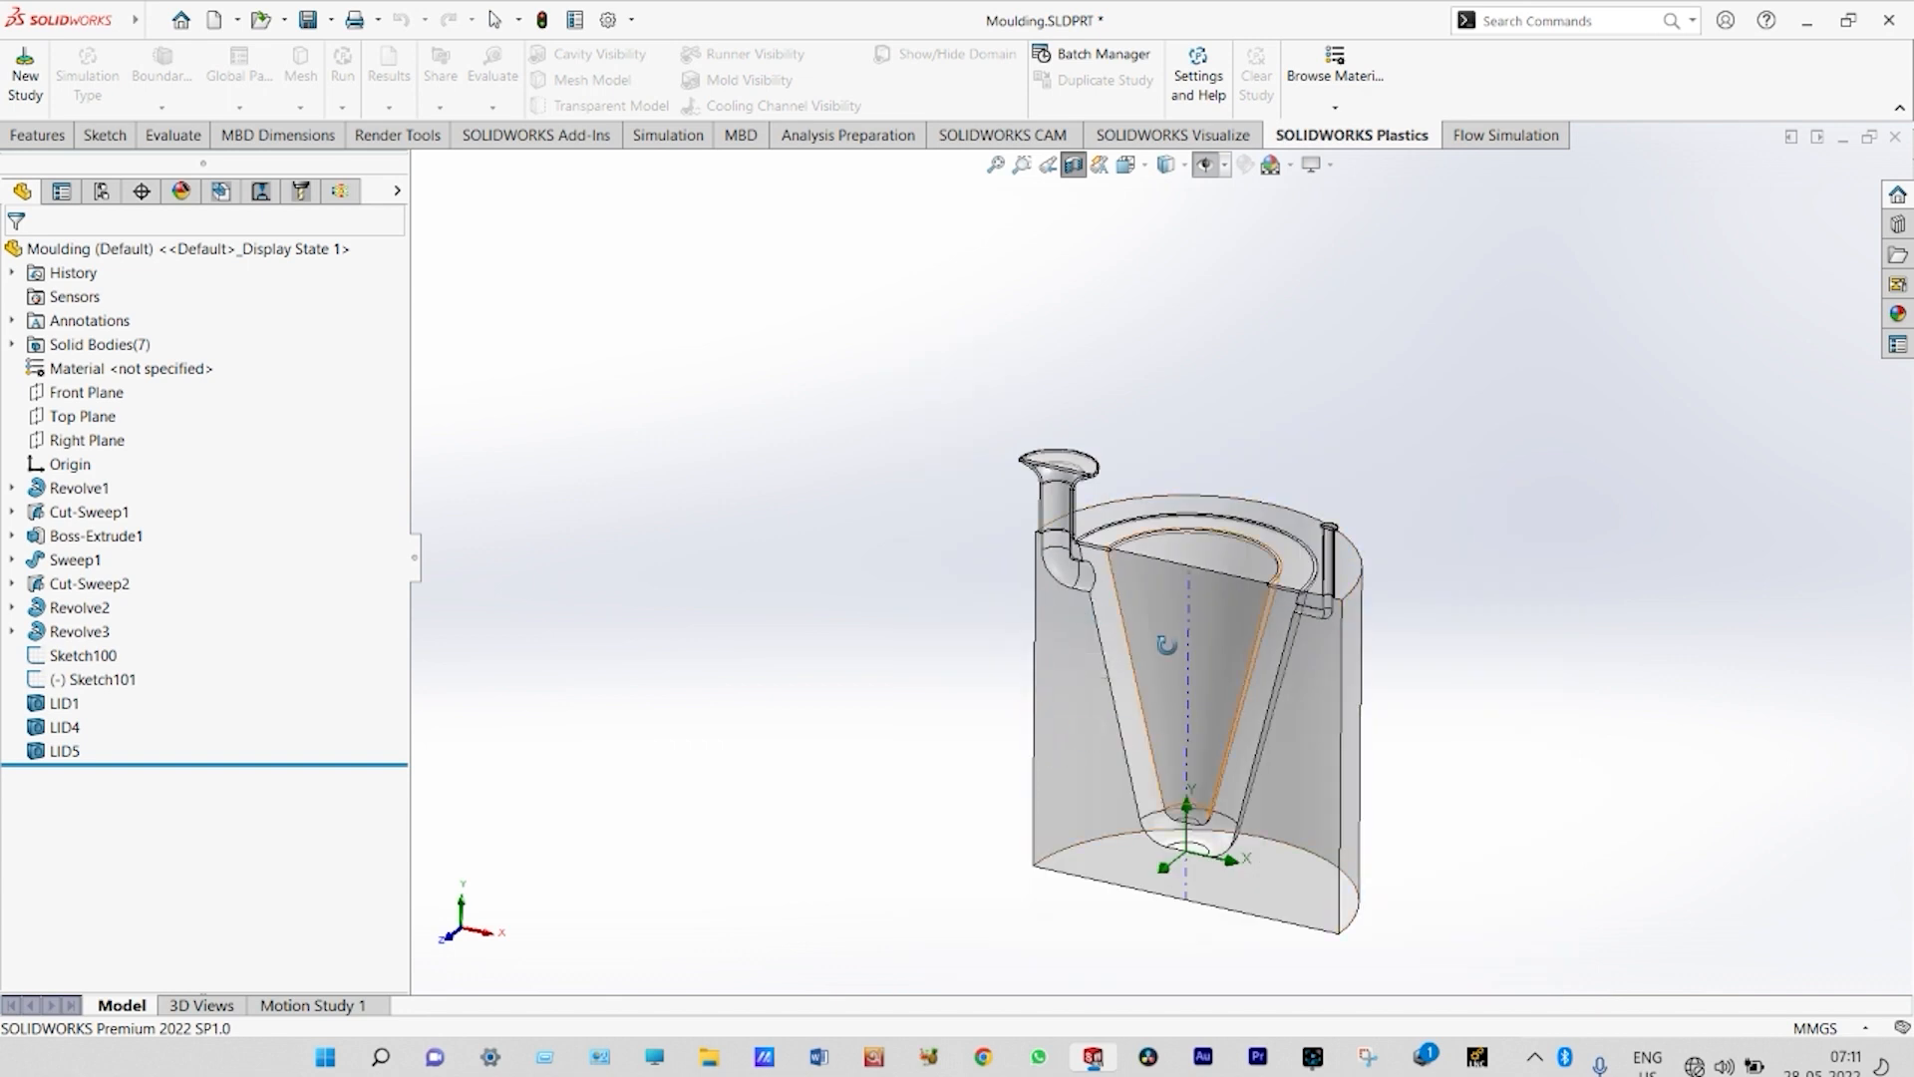
scroll(1166, 638, down, 2)
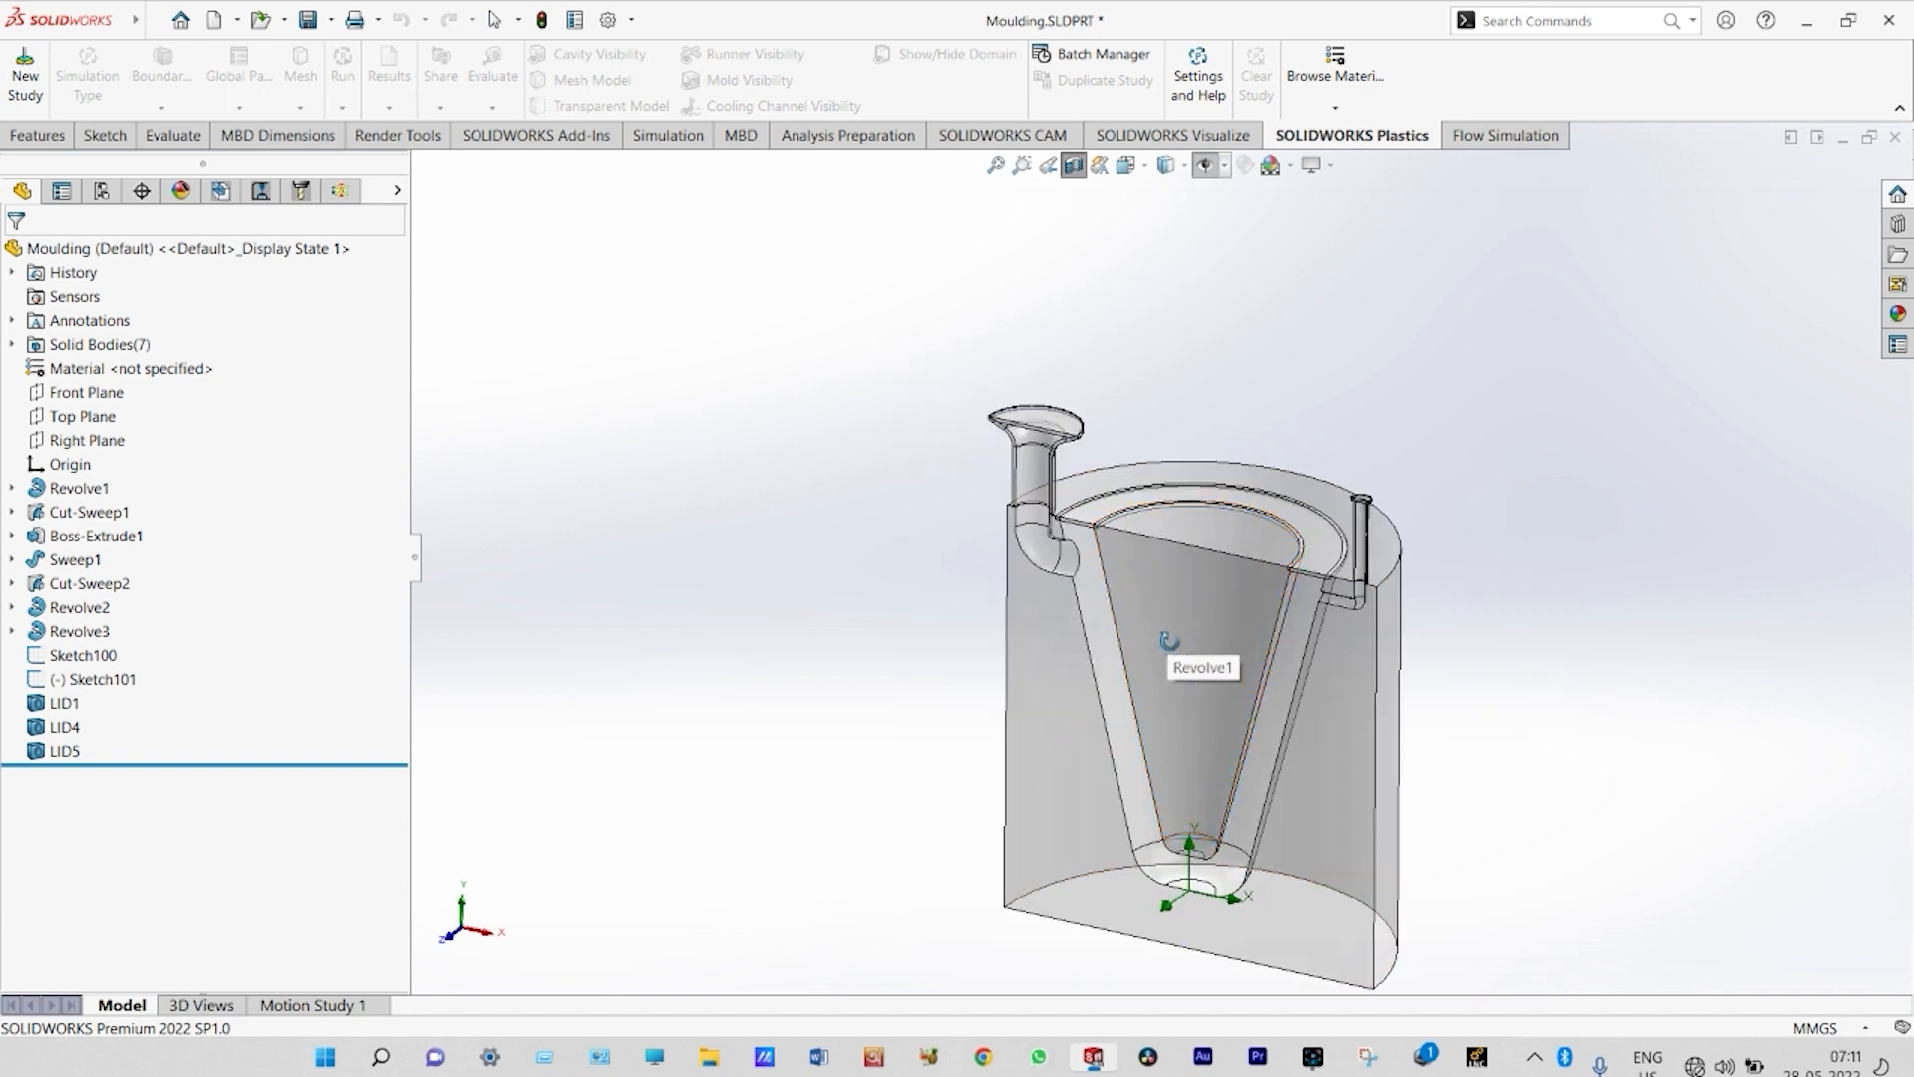
scroll(1167, 638, up, 1)
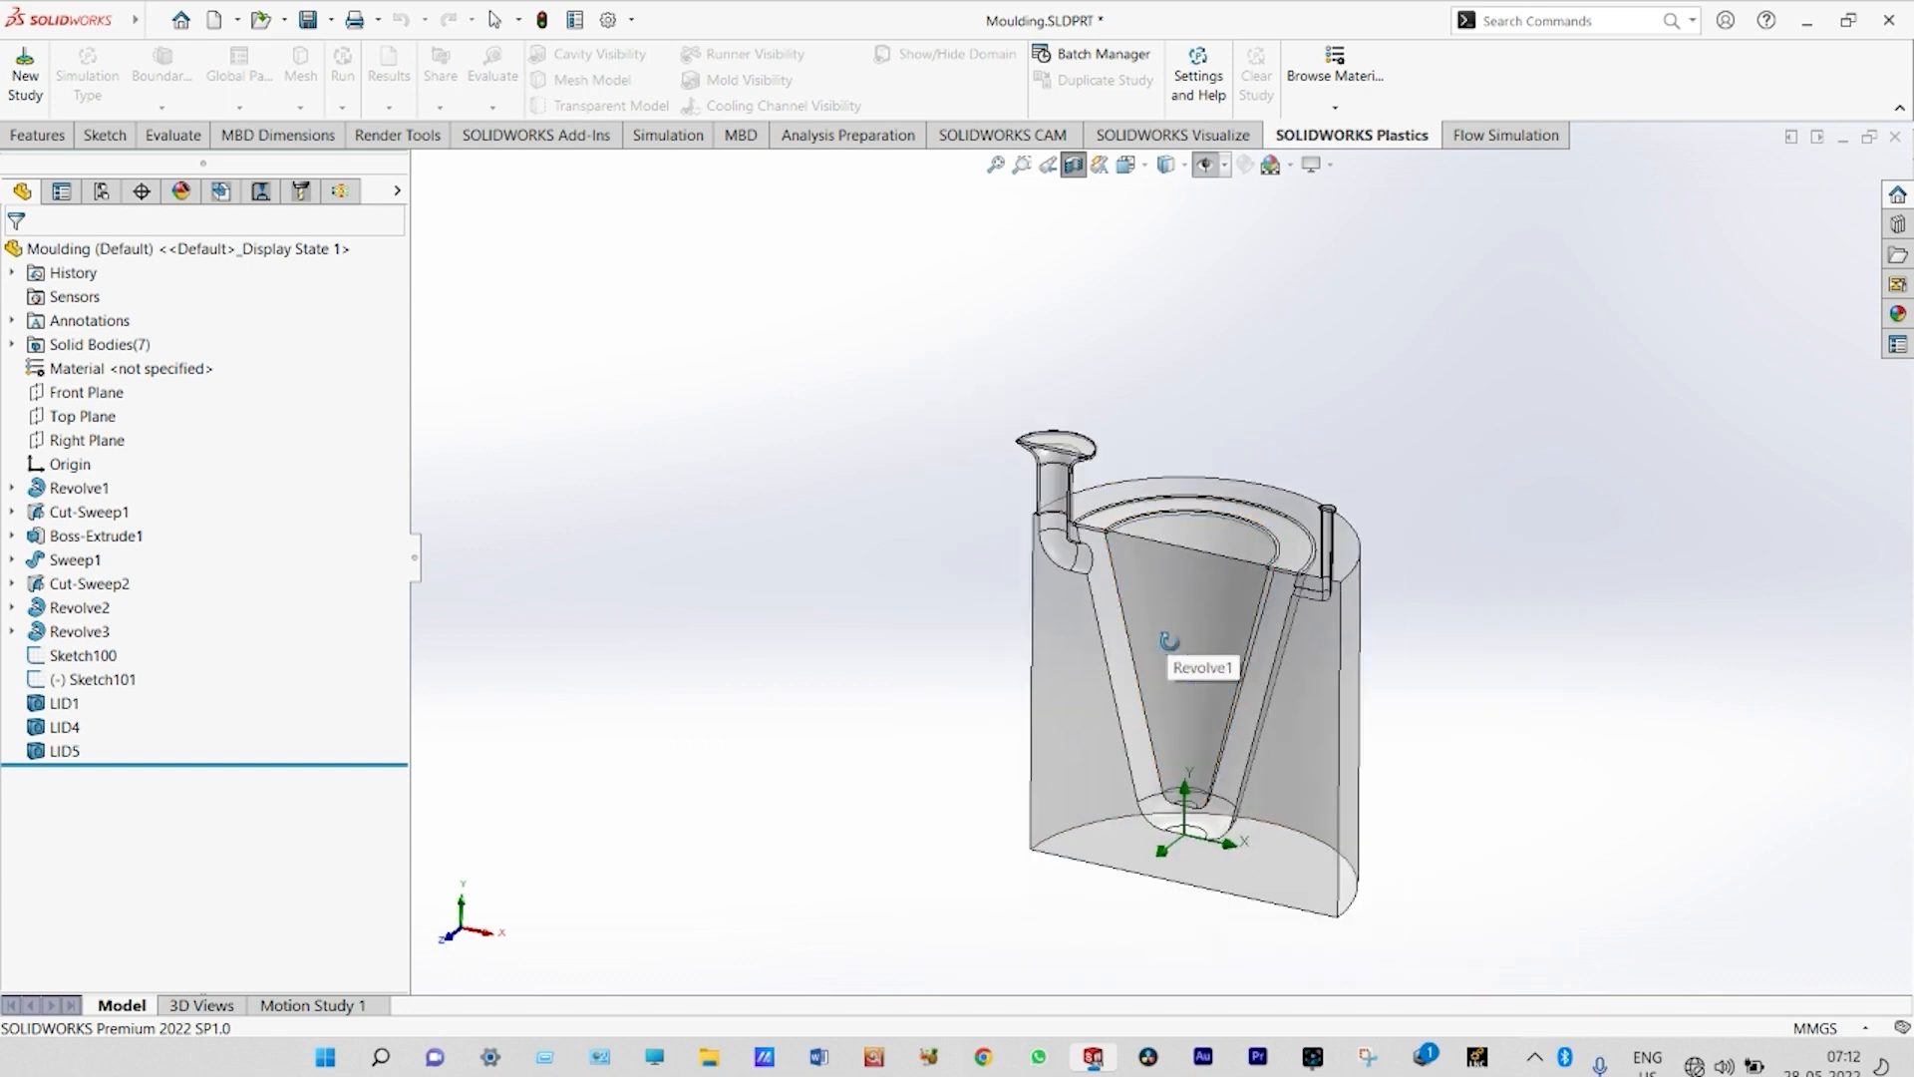
scroll(1338, 726, down, 1)
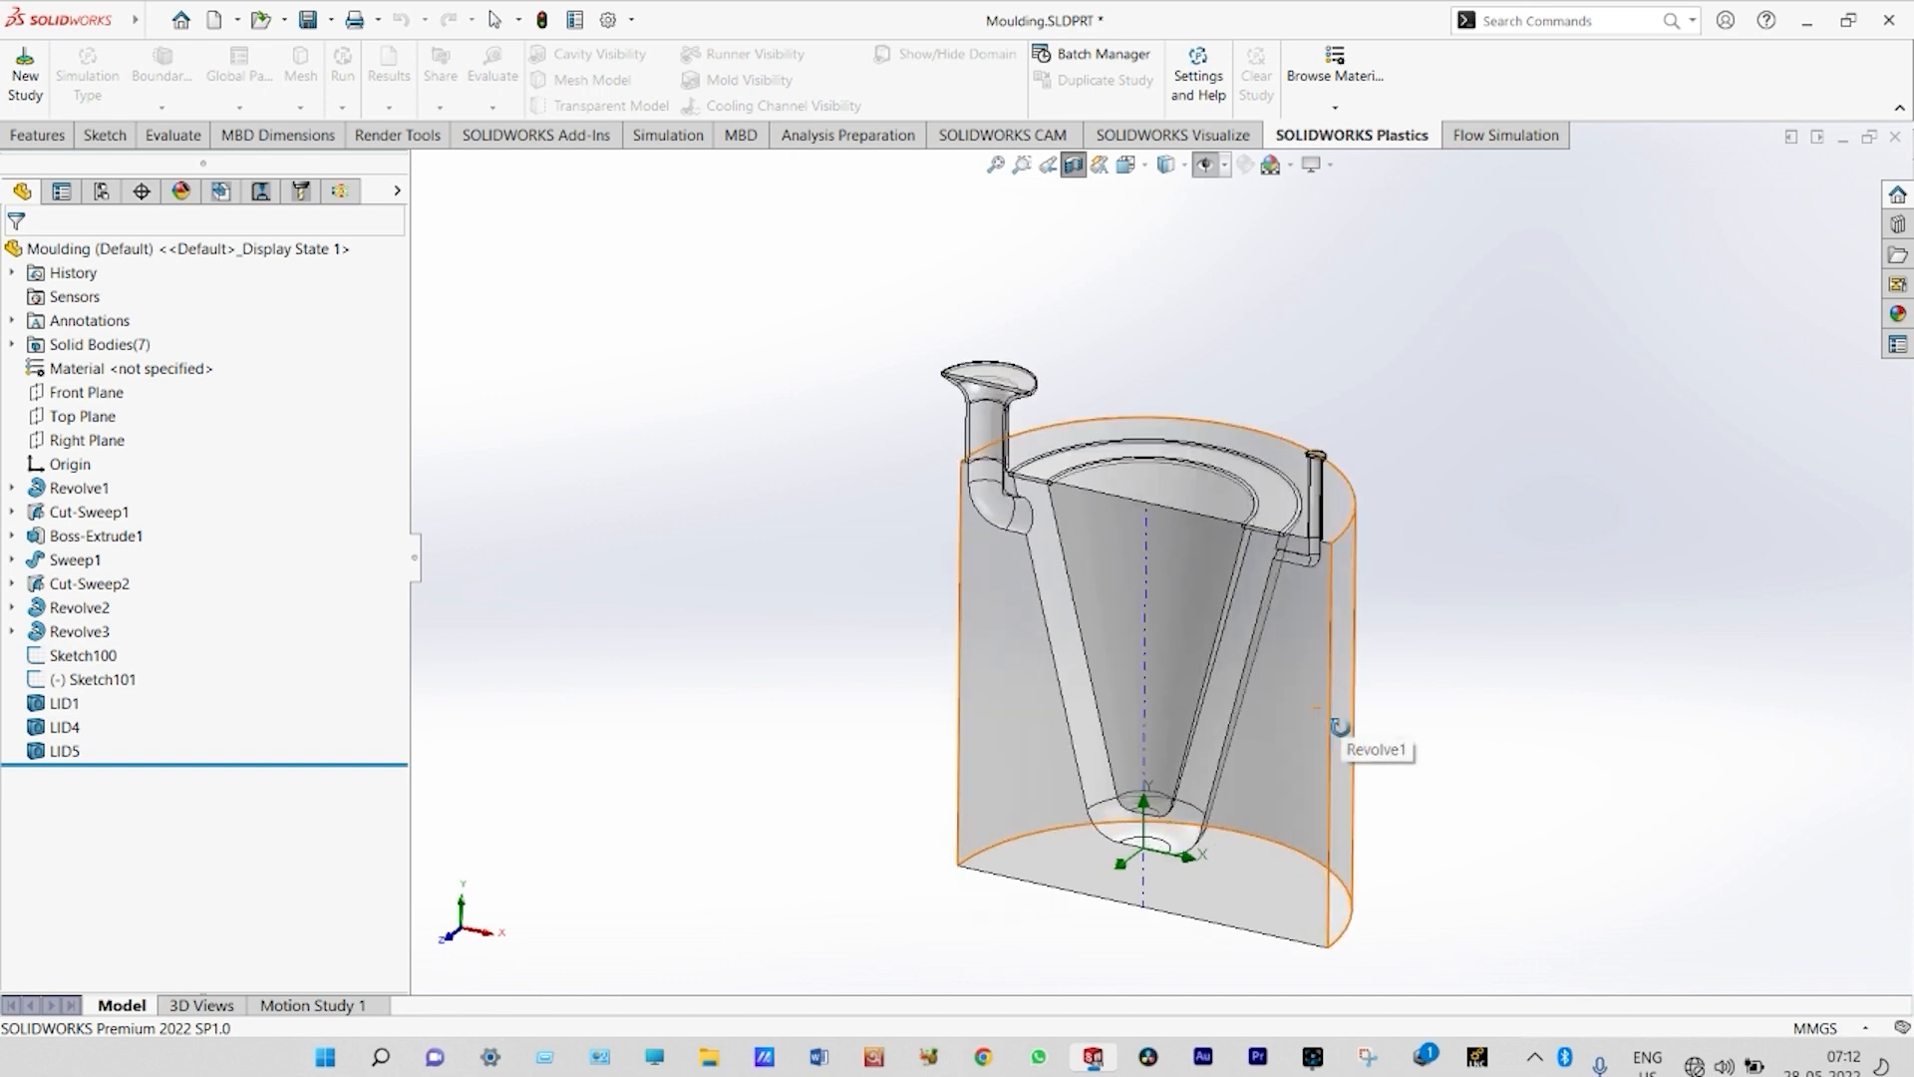
scroll(1381, 596, up, 2)
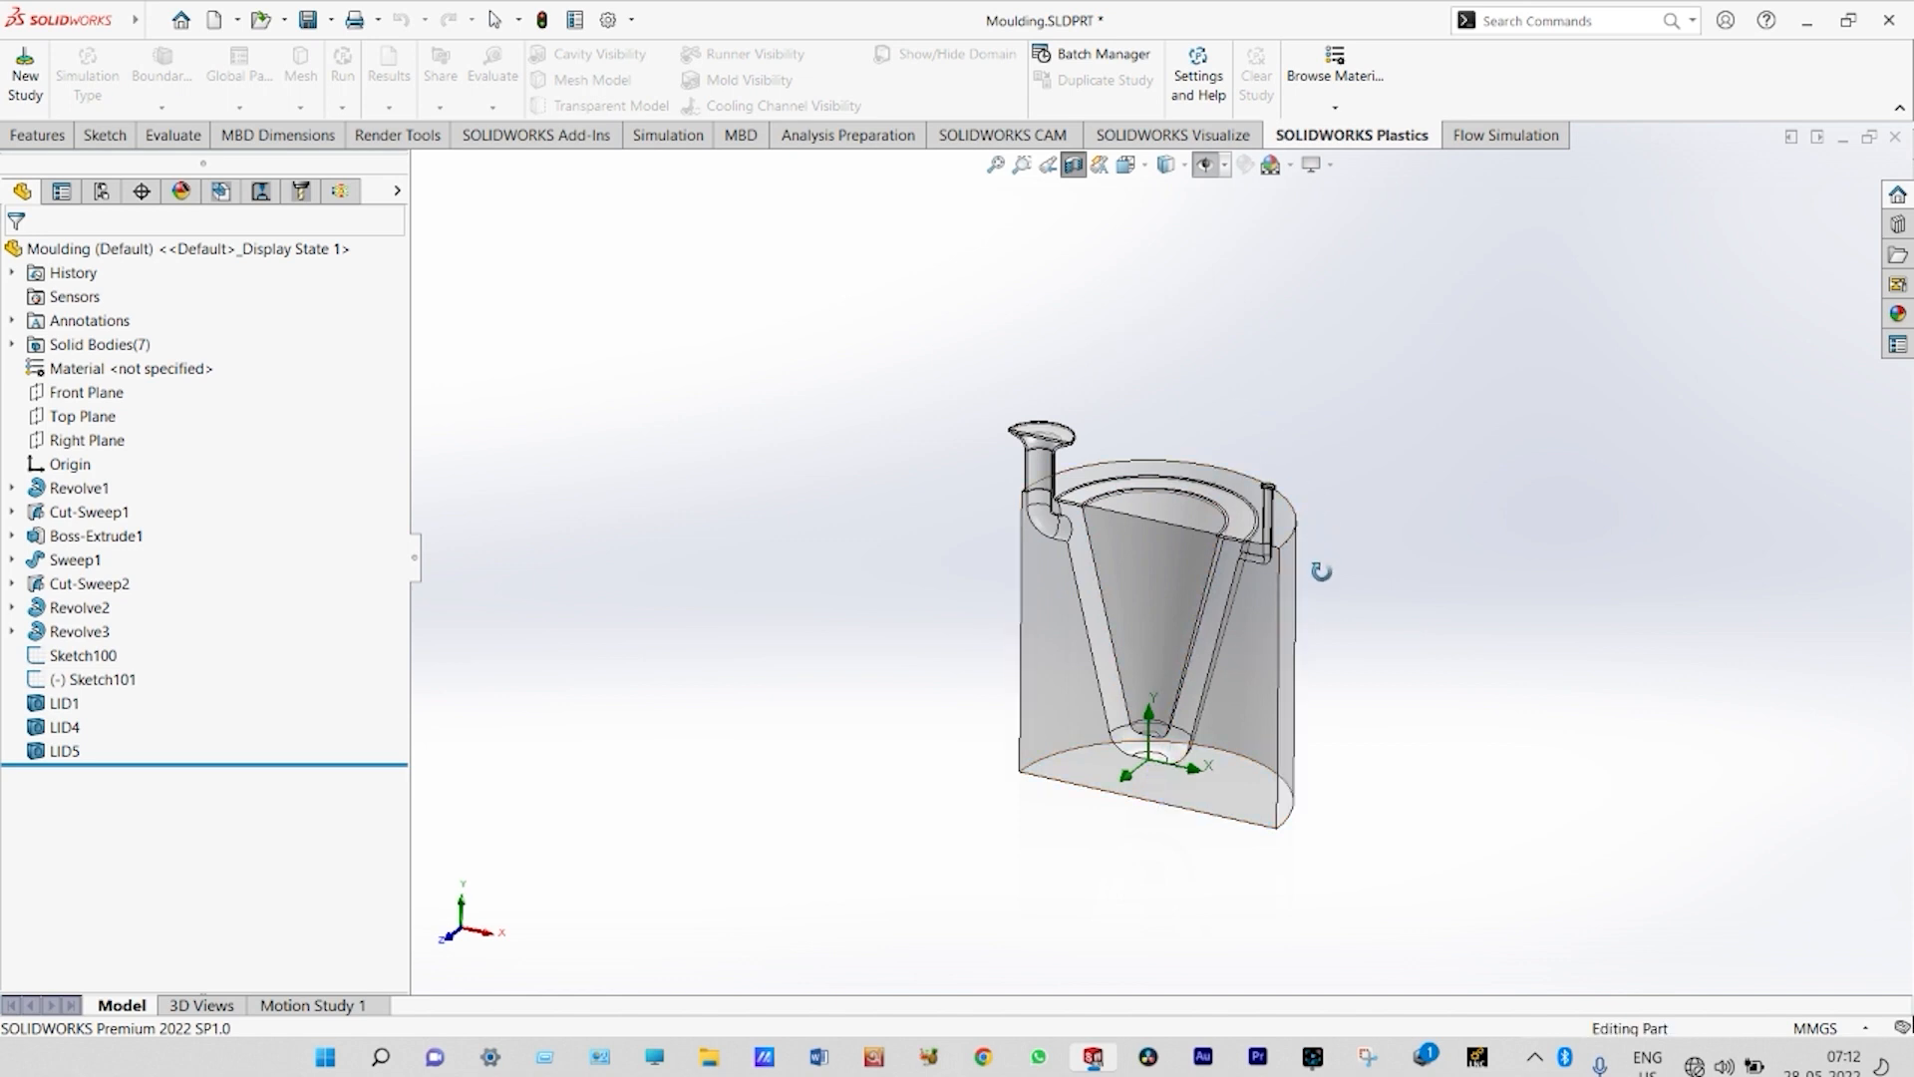
scroll(1293, 676, down, 3)
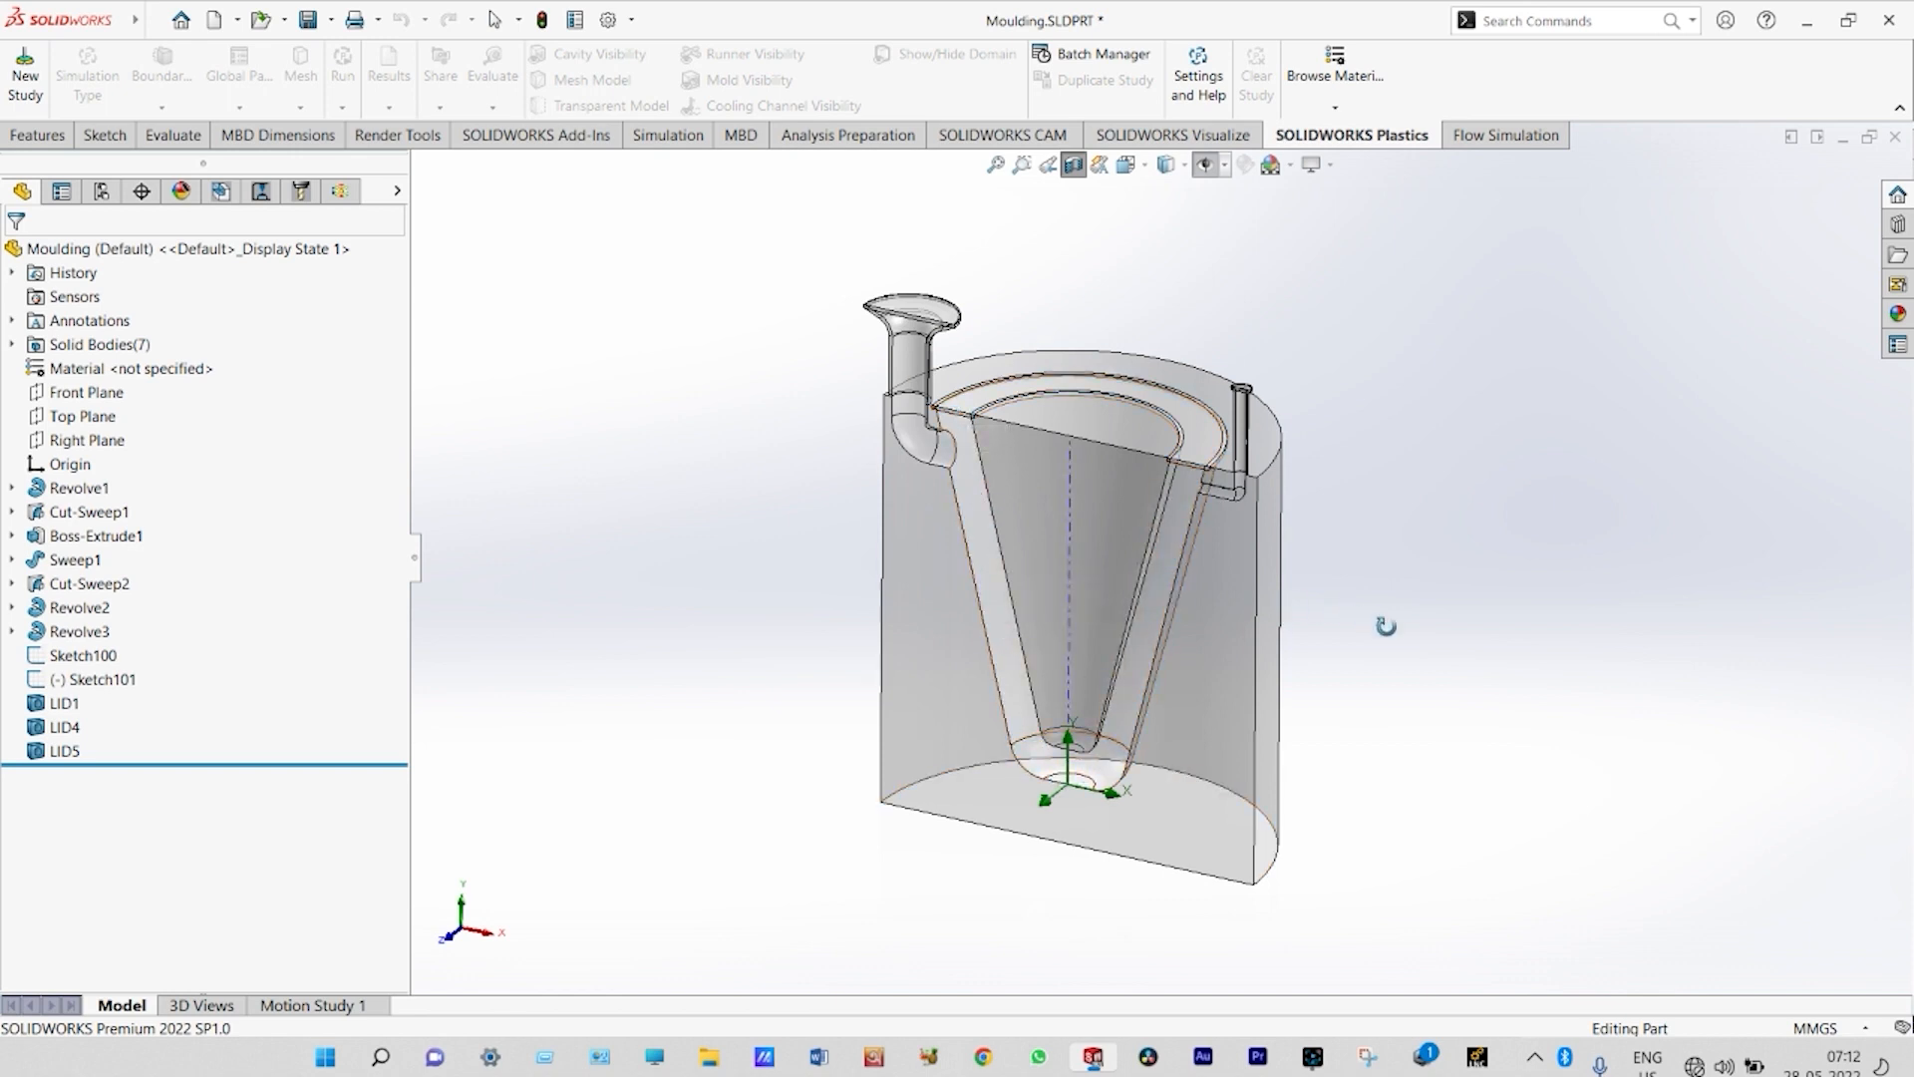
scroll(1385, 626, down, 2)
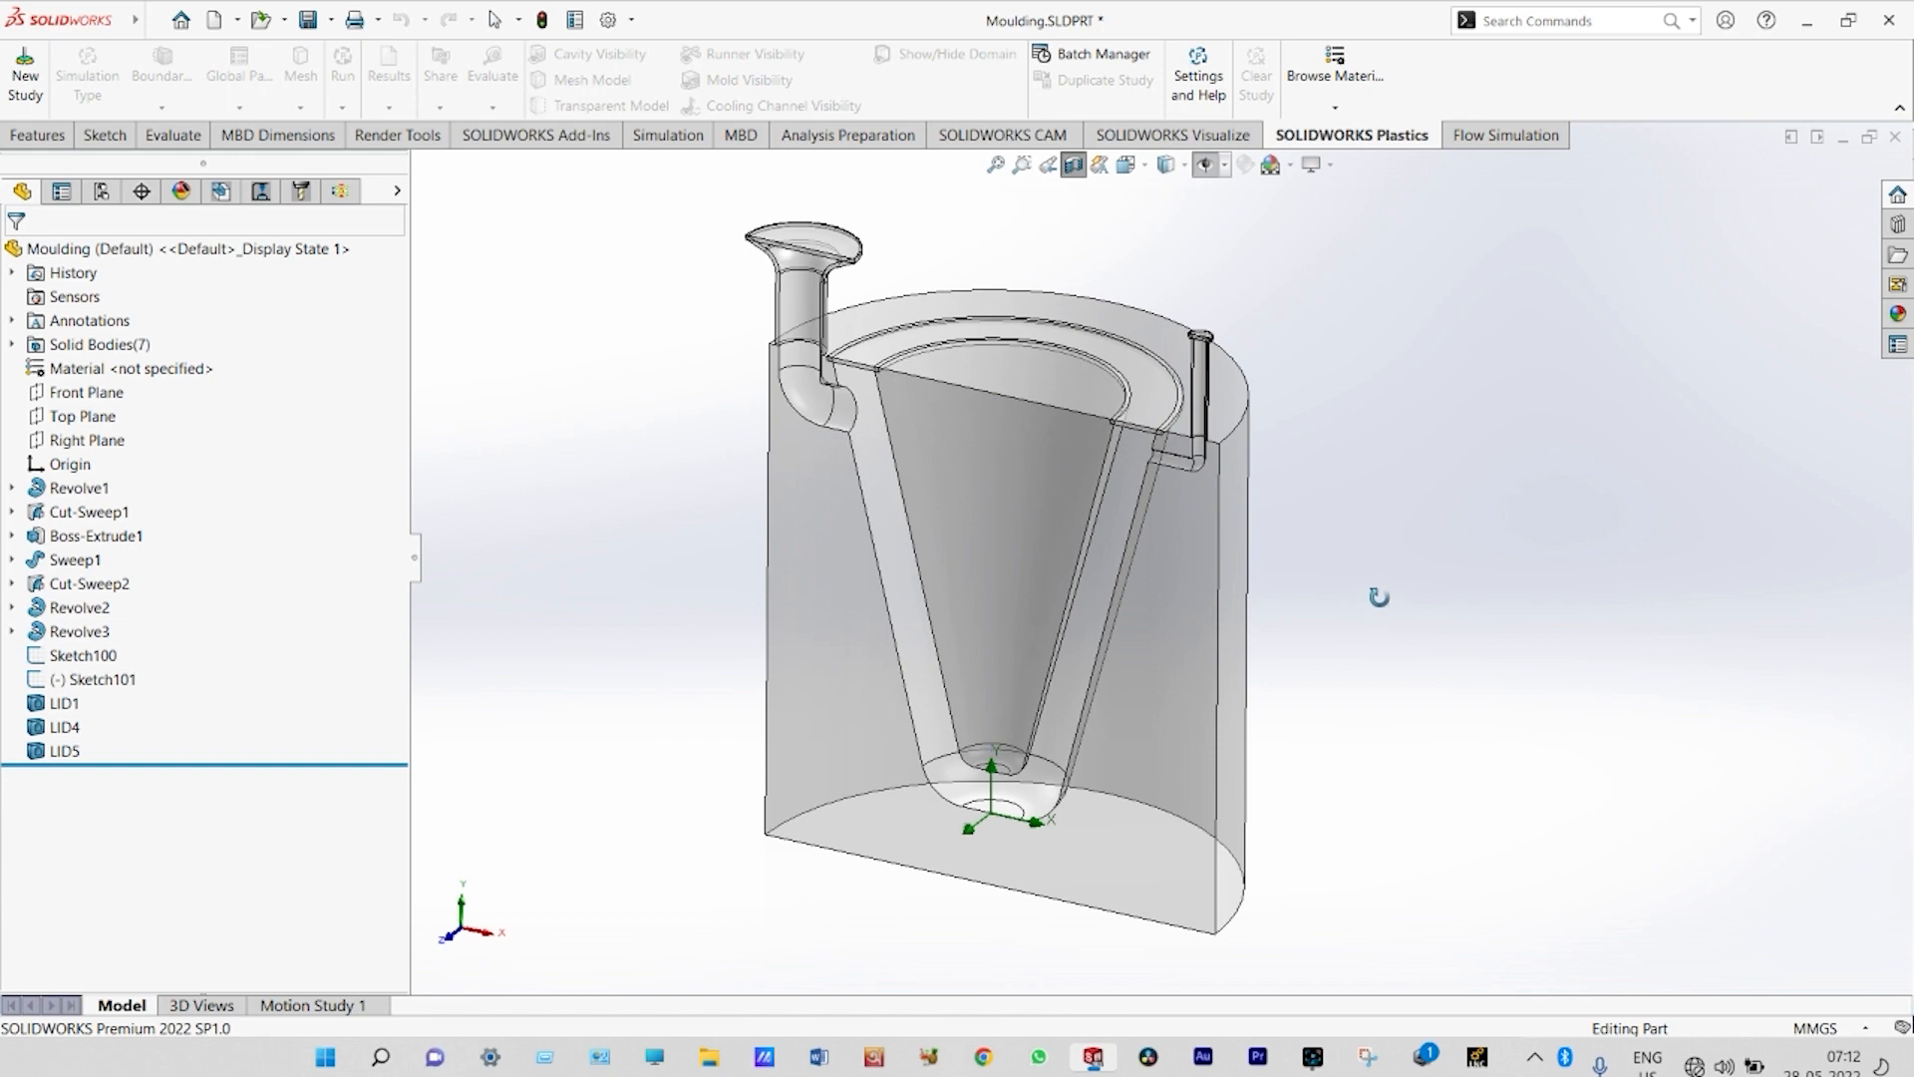
scroll(937, 743, down, 1)
scroll(898, 569, up, 2)
middle_drag(890, 563, 996, 688)
scroll(1089, 444, down, 4)
scroll(1090, 445, up, 4)
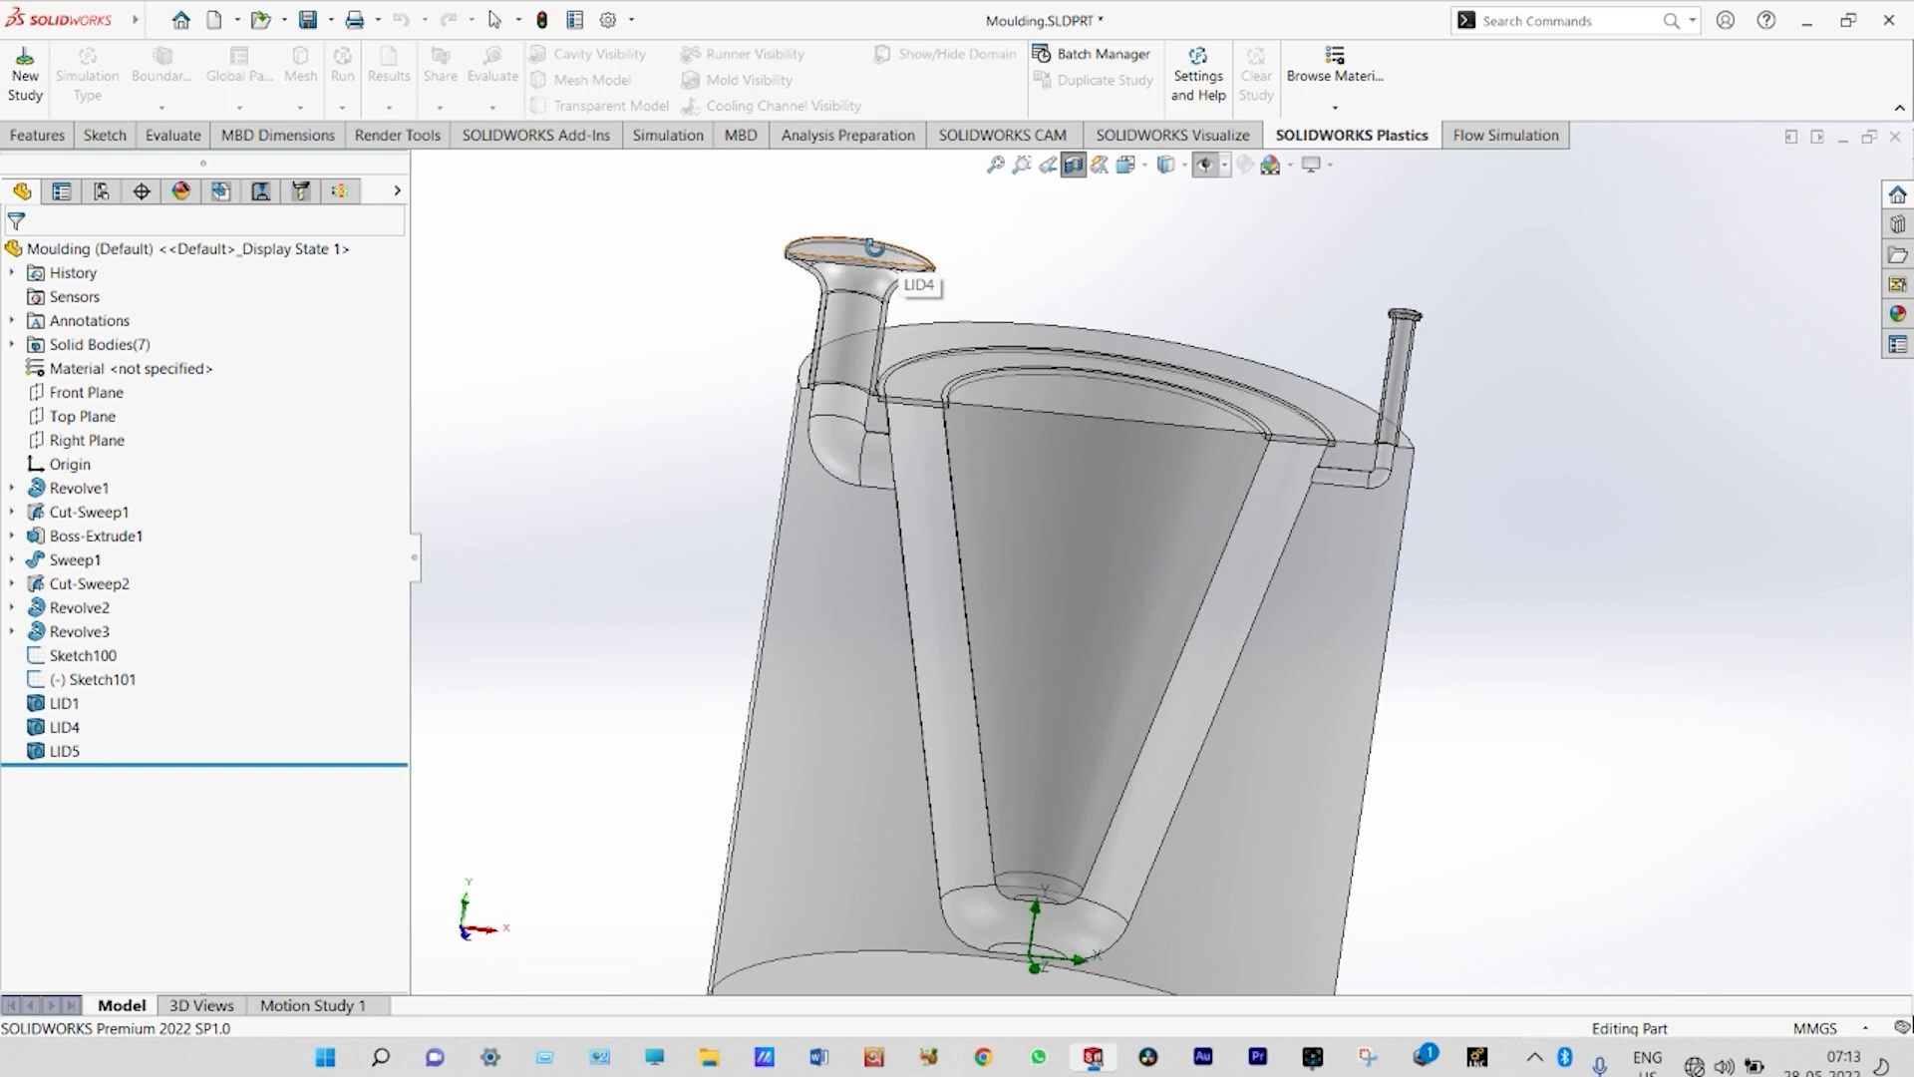
drag(1440, 342, 1505, 449)
middle_drag(1505, 449, 1475, 430)
scroll(1558, 504, up, 2)
middle_drag(1558, 505, 1560, 454)
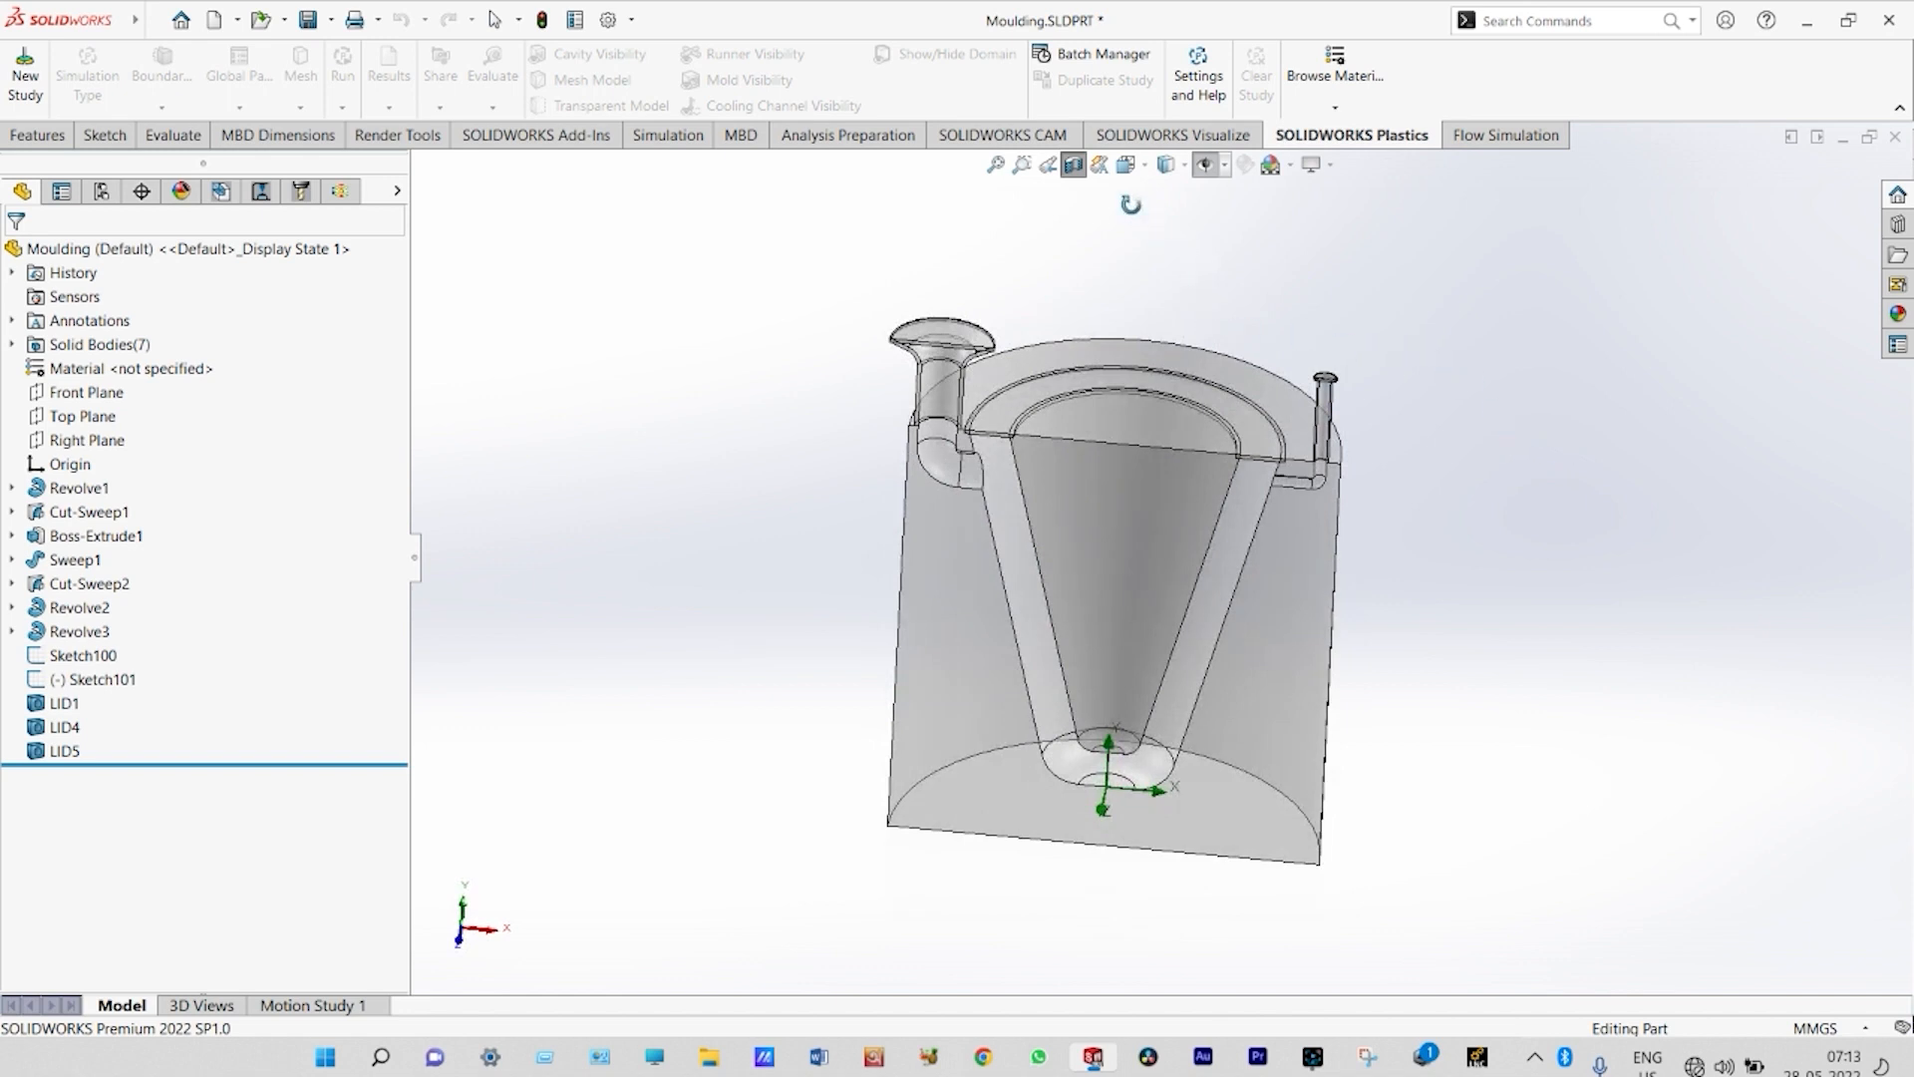
- Turn off the section view and start a Flow Simulation wizard project named Project(2) on the current configuration
click(1072, 164)
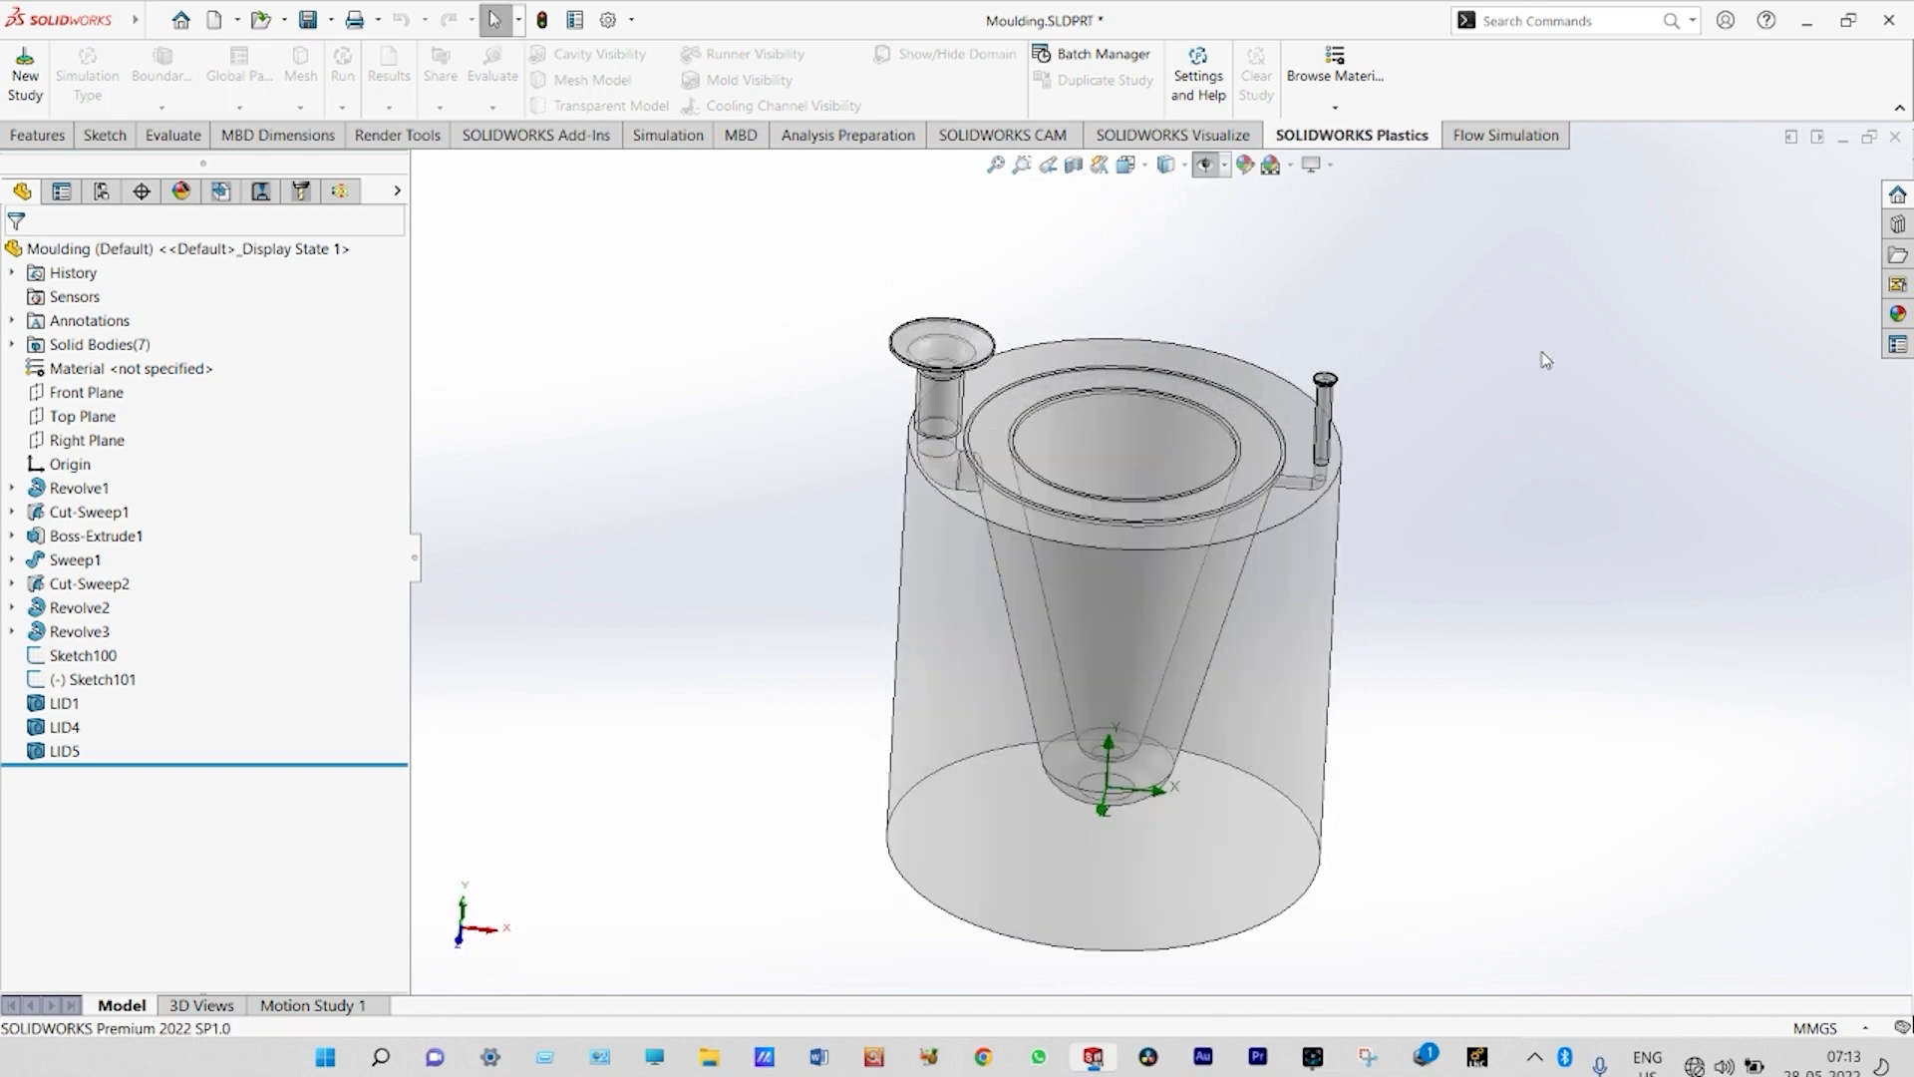
click(1488, 137)
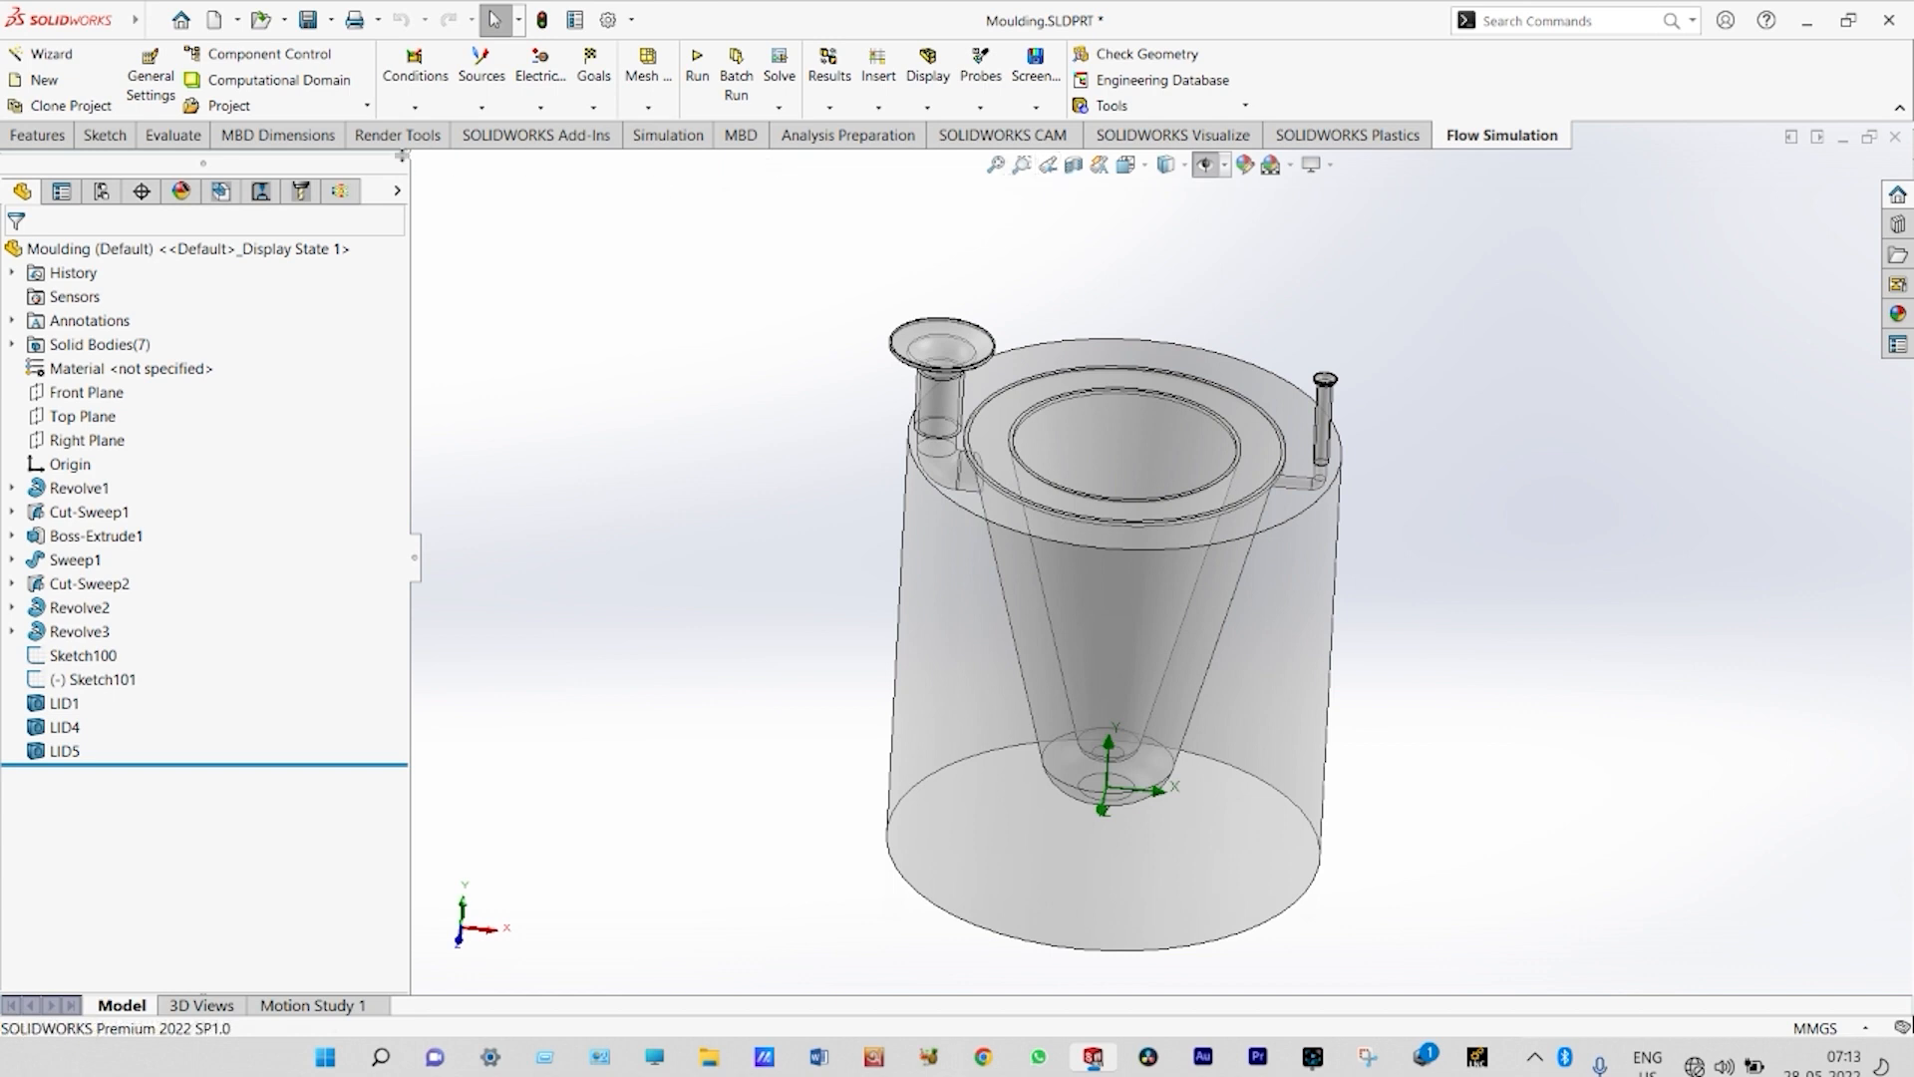
click(72, 62)
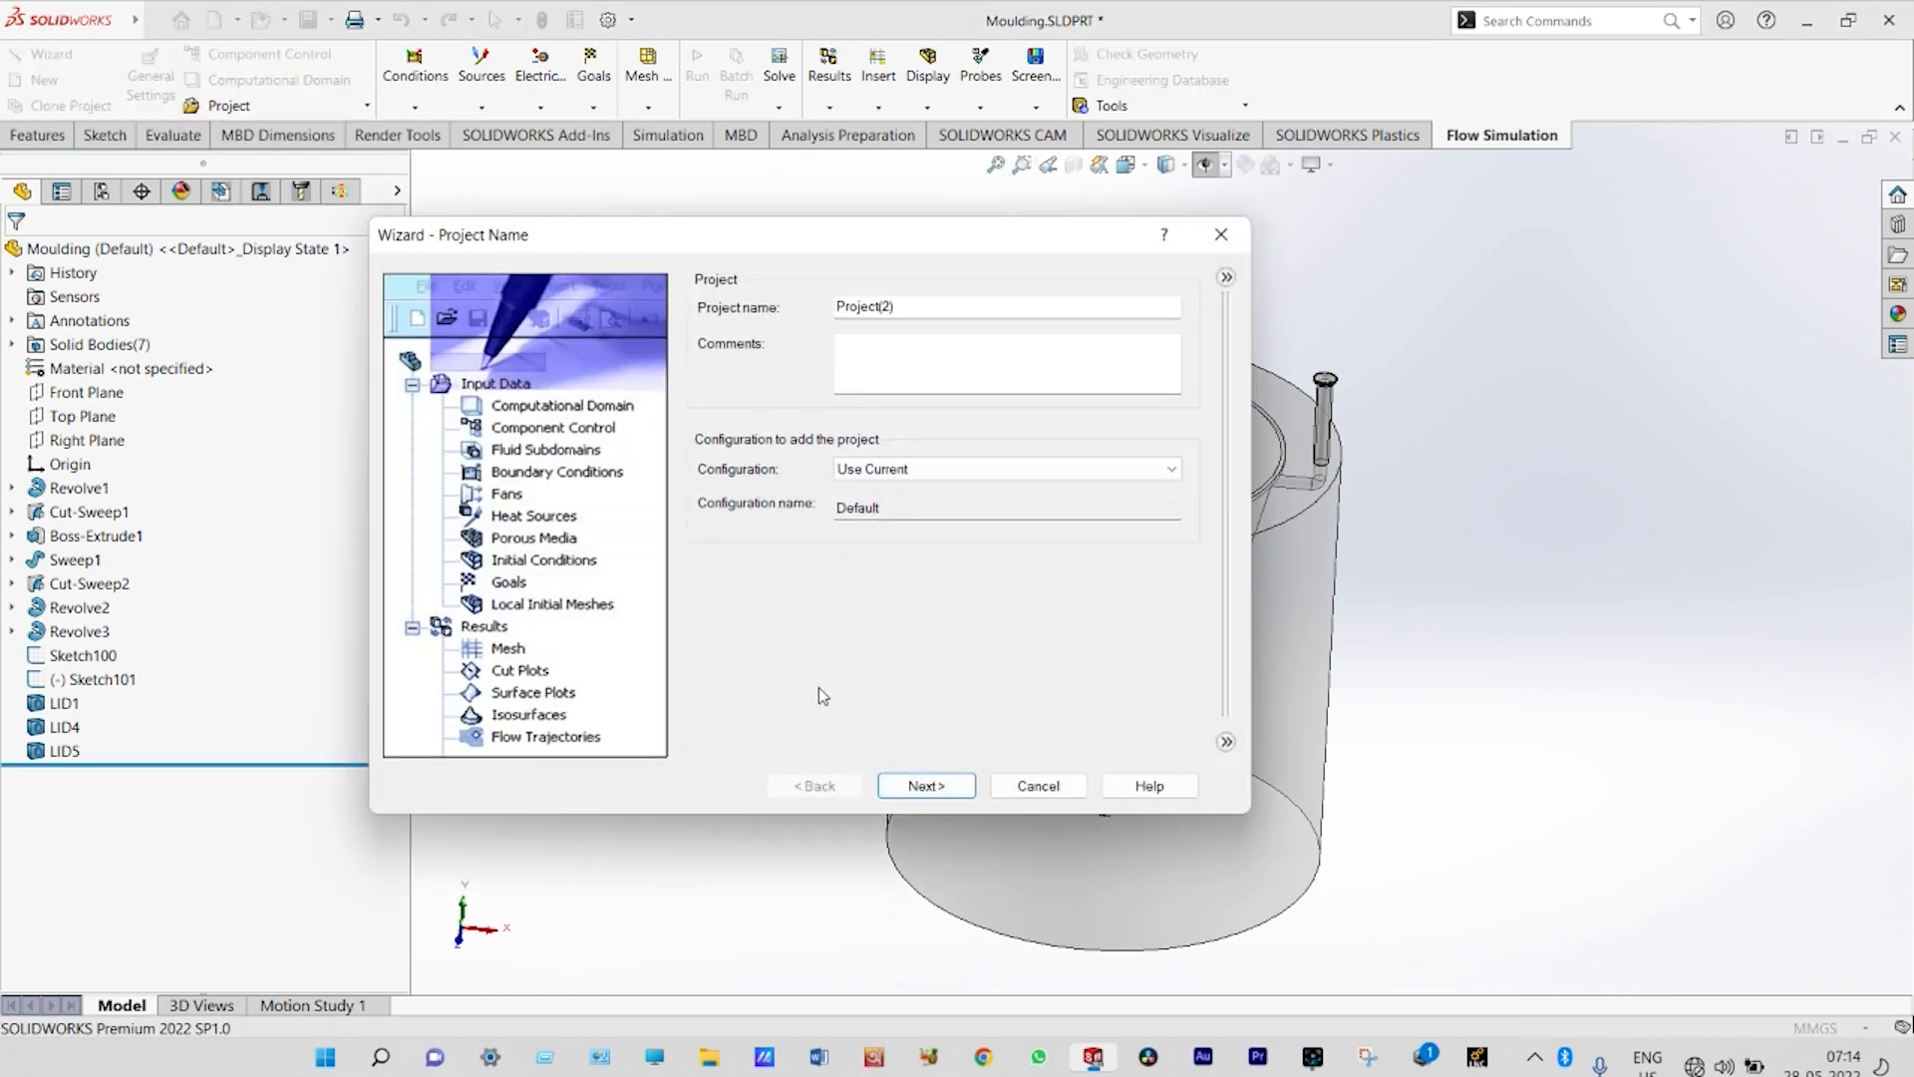
click(908, 787)
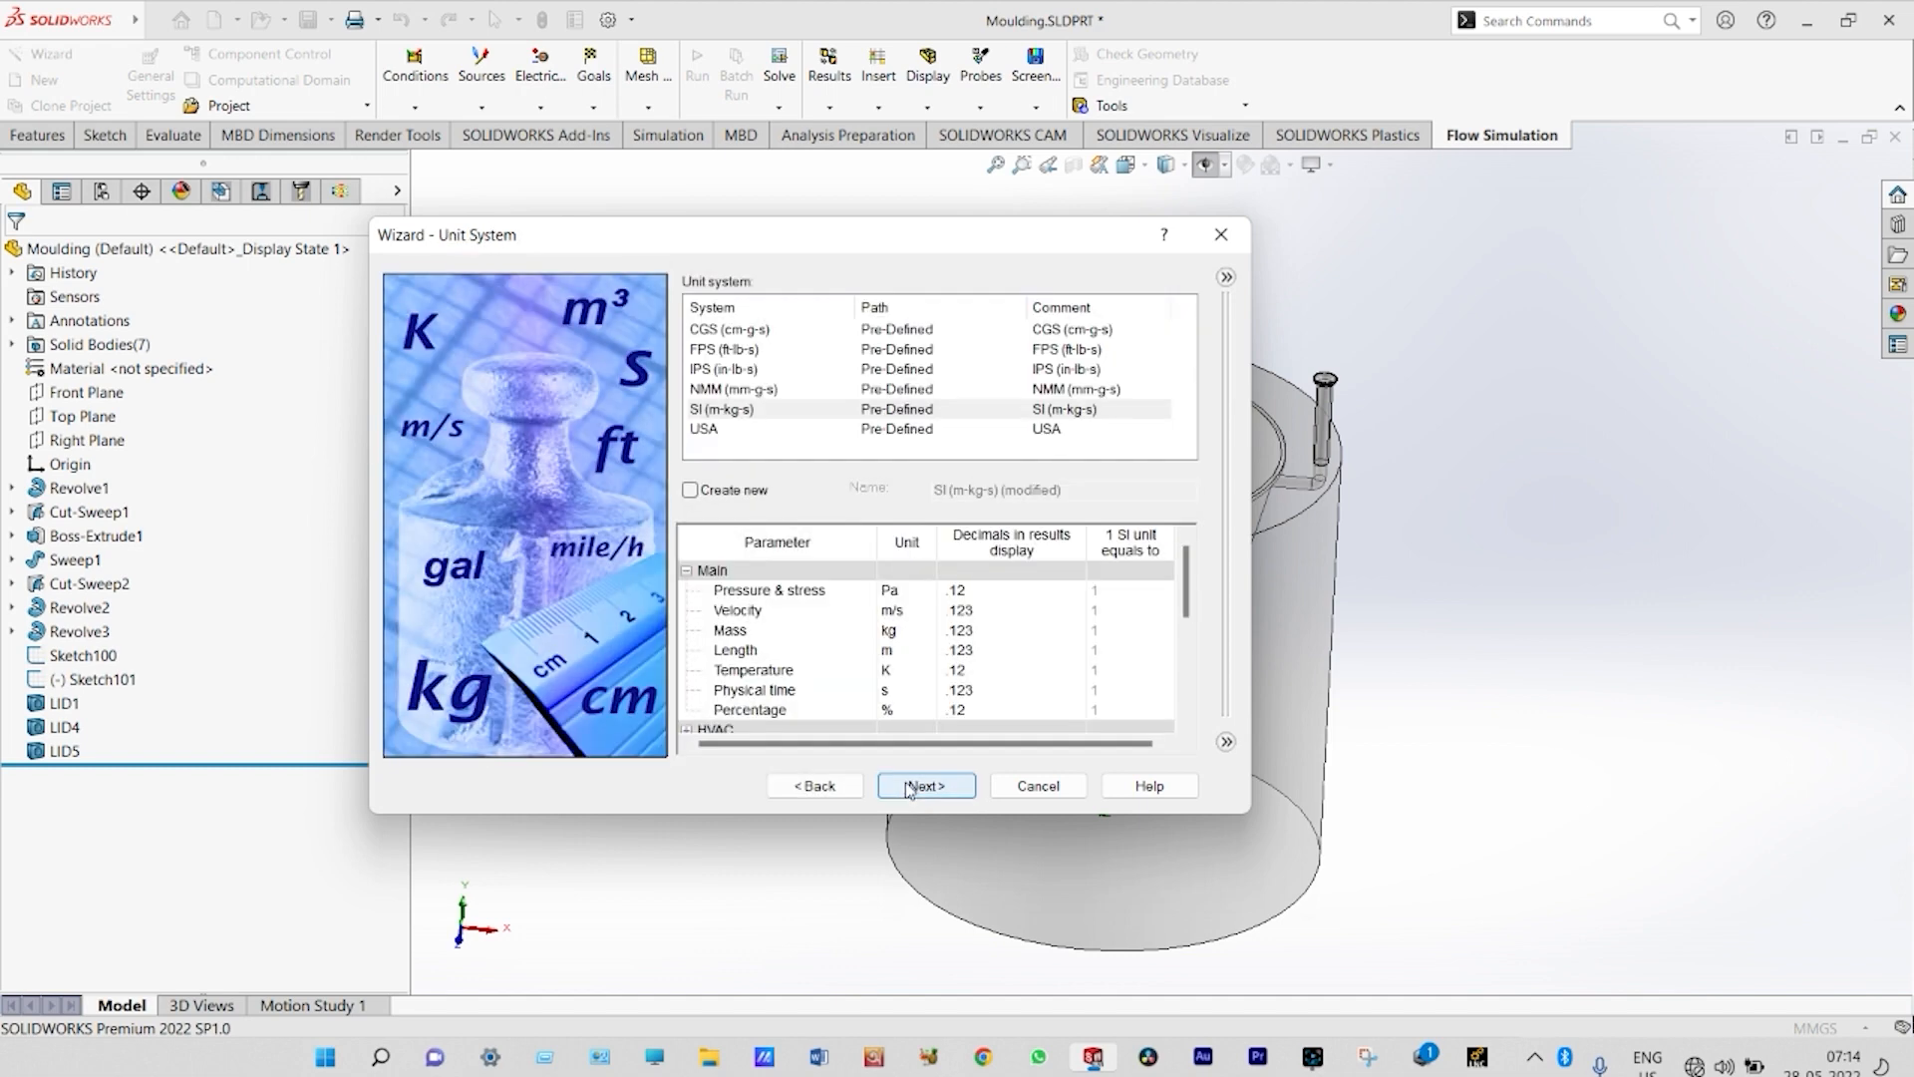
- Choose the SI (m-kg-s) unit system for the project with temperature in °C
click(750, 413)
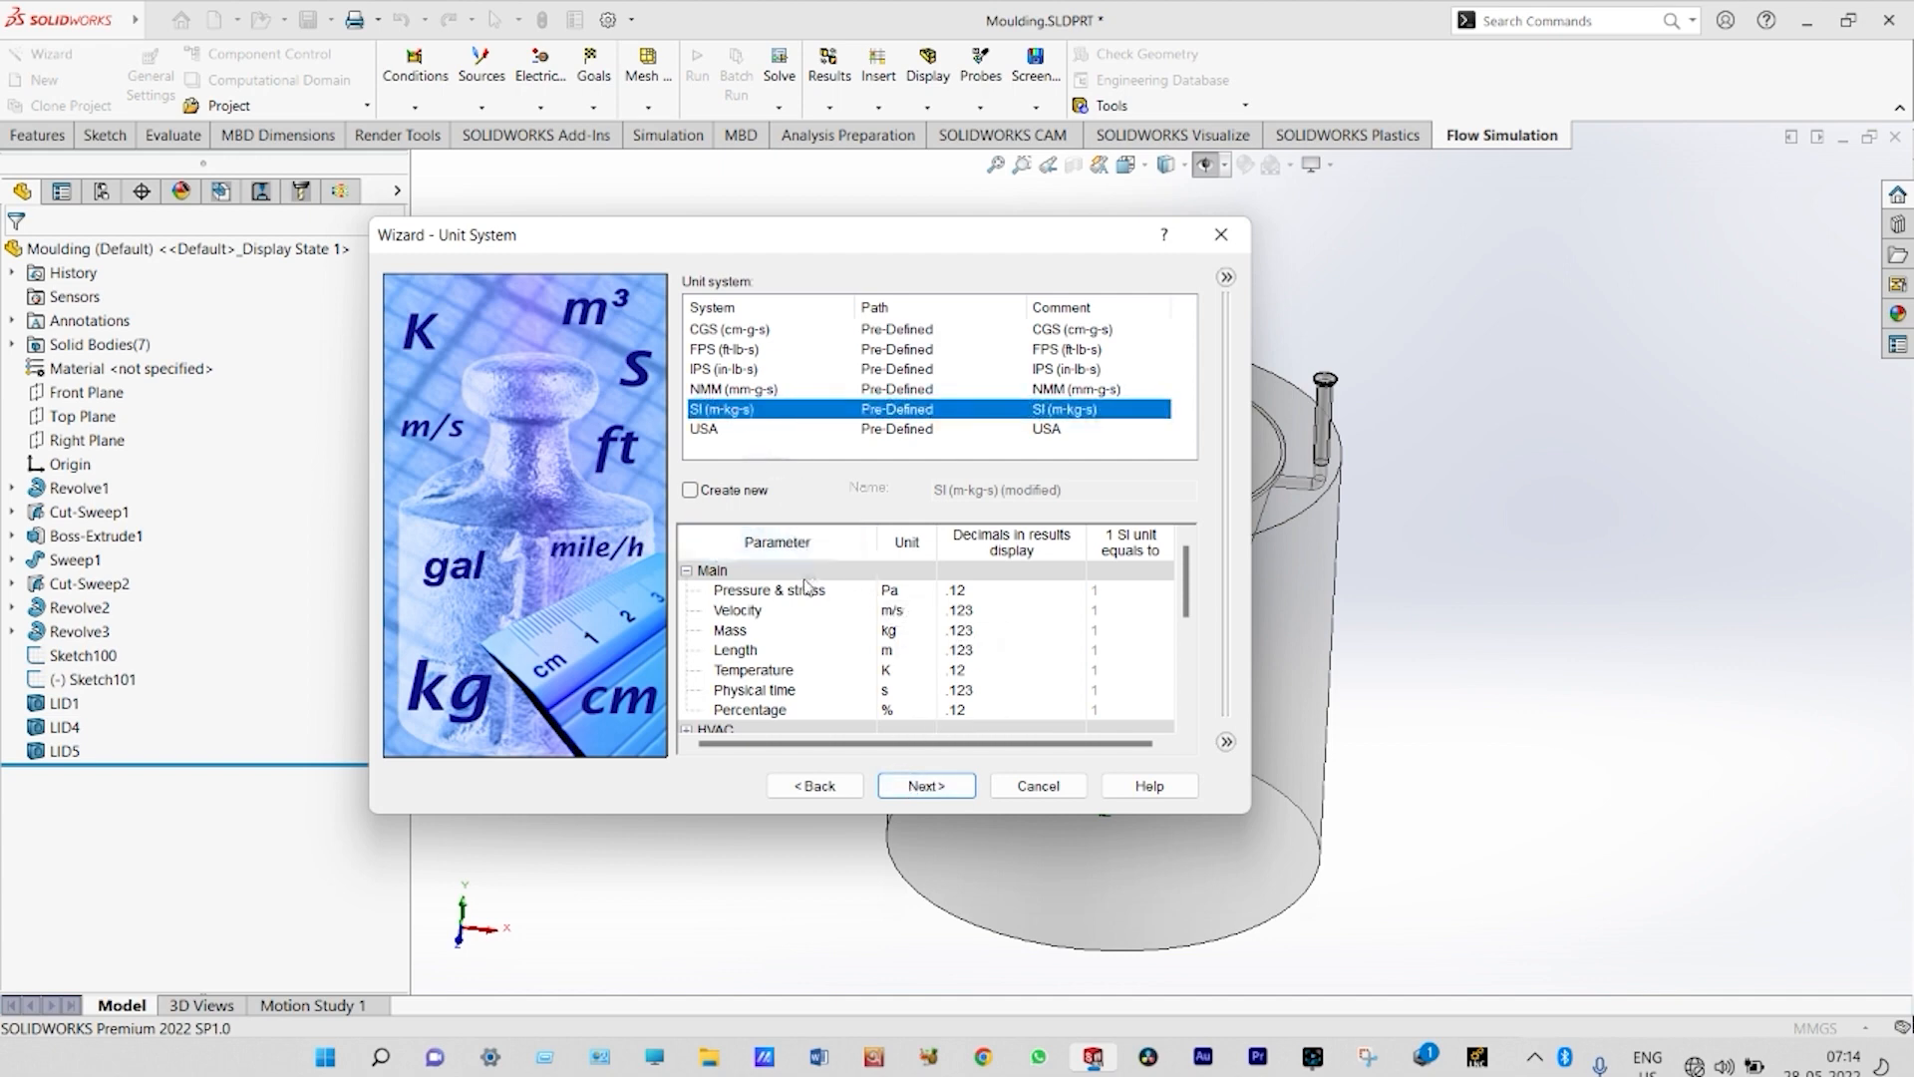
click(918, 679)
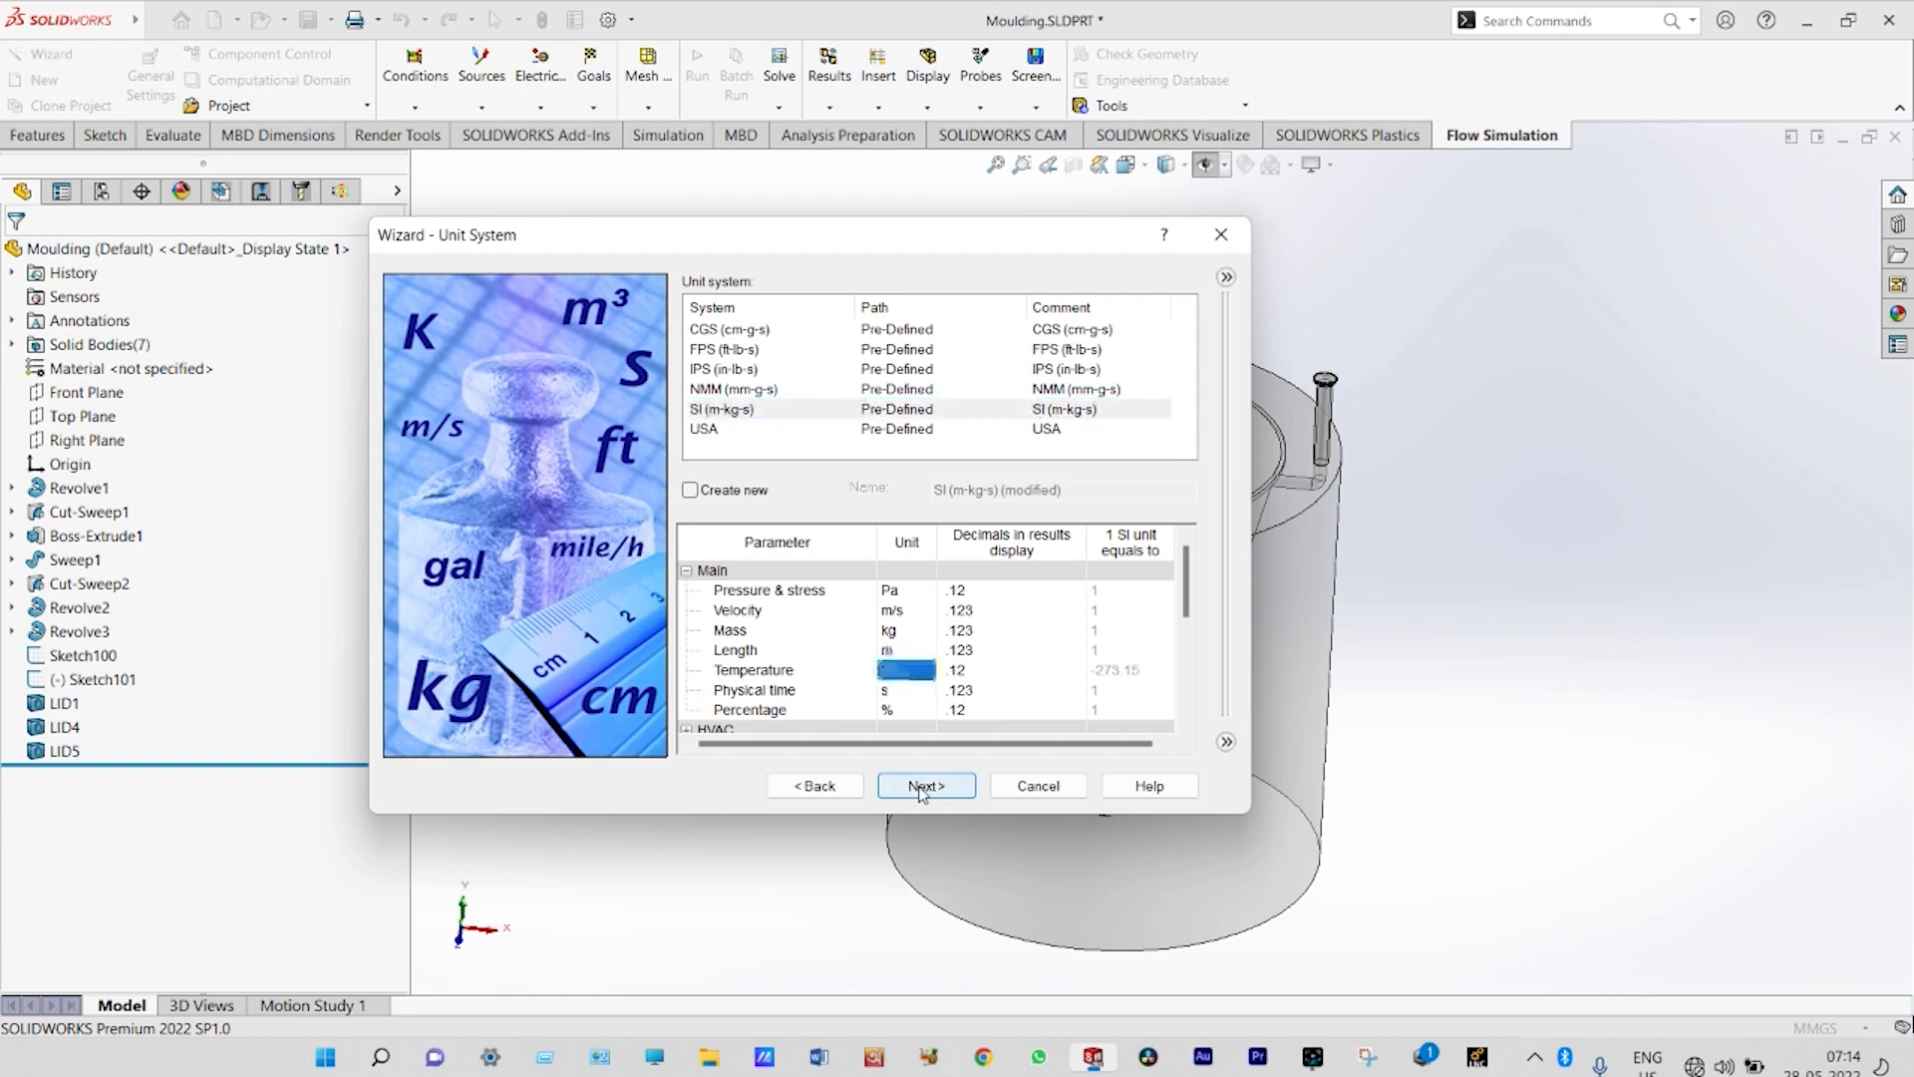
click(923, 787)
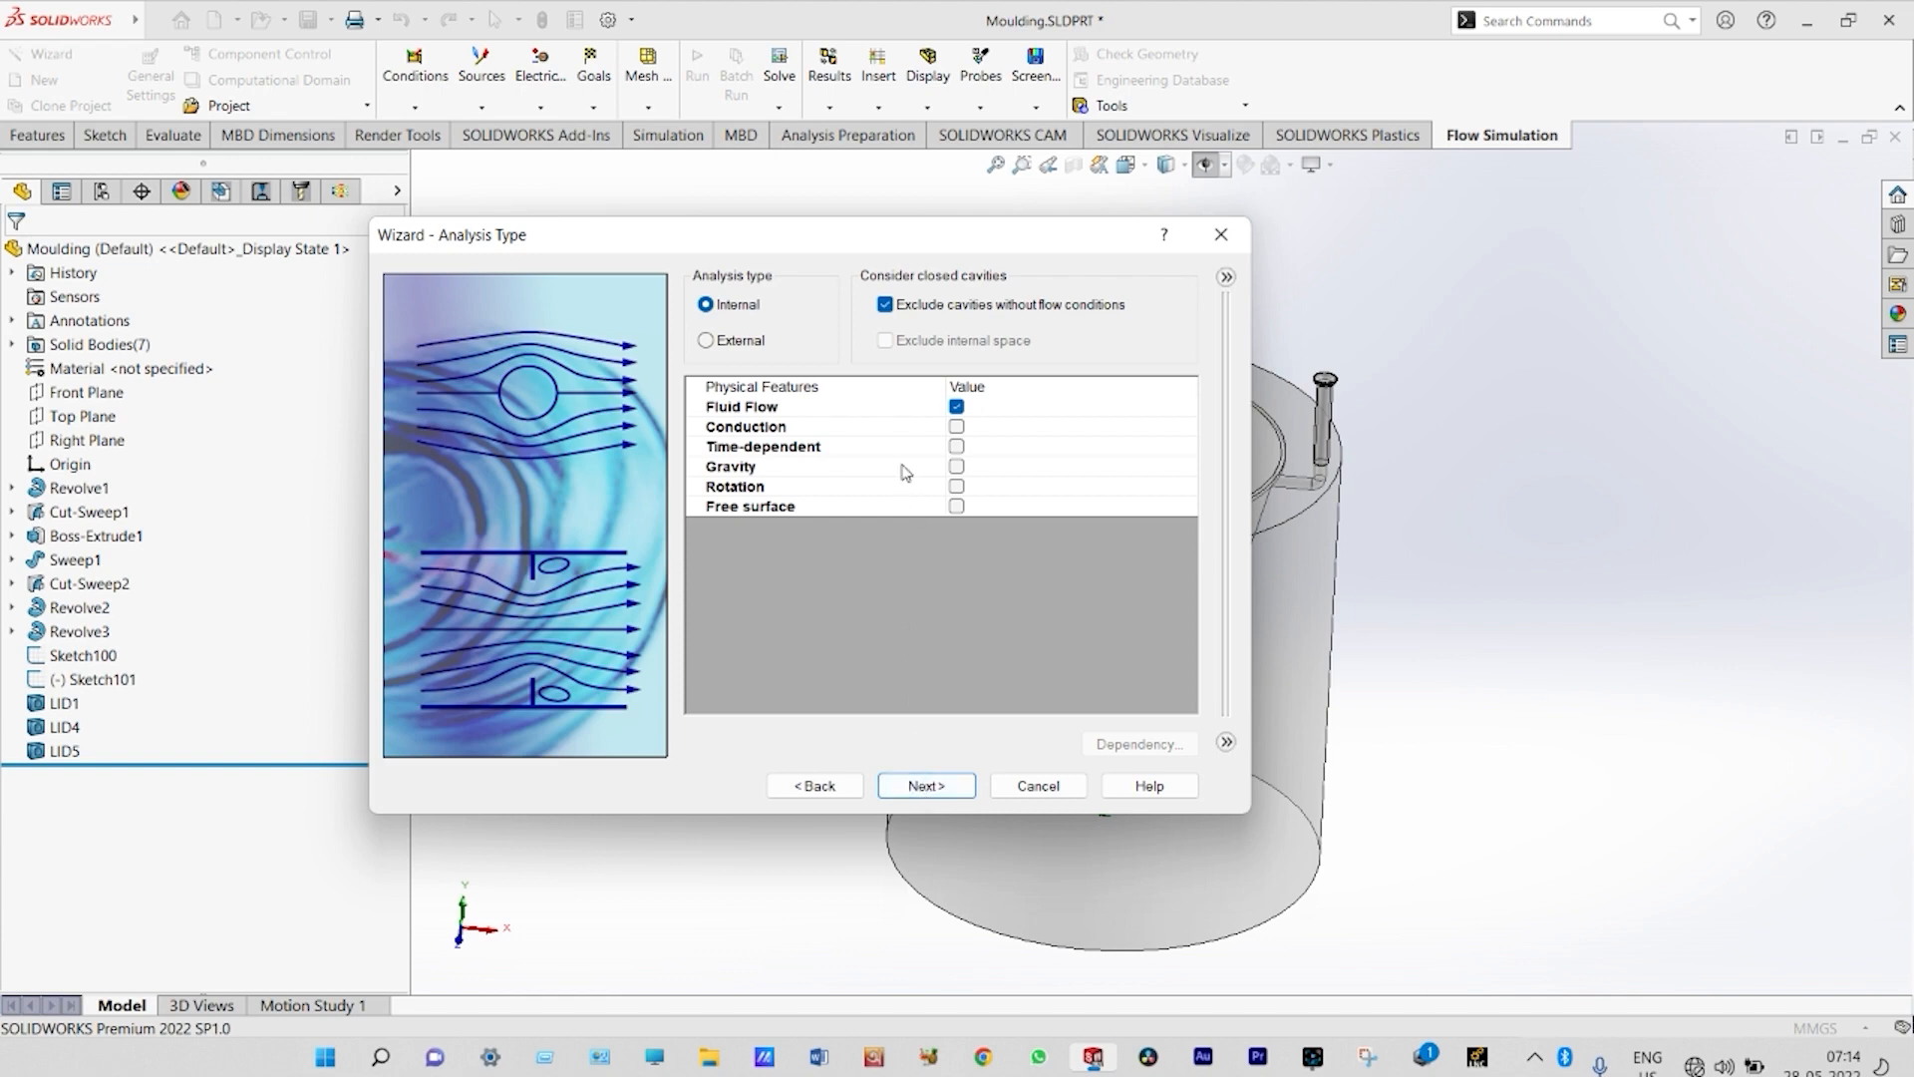
- Stop excluding cavities without flow conditions in the internal analysis, and enable the Conduction and Time-dependent physical features
click(886, 306)
click(957, 426)
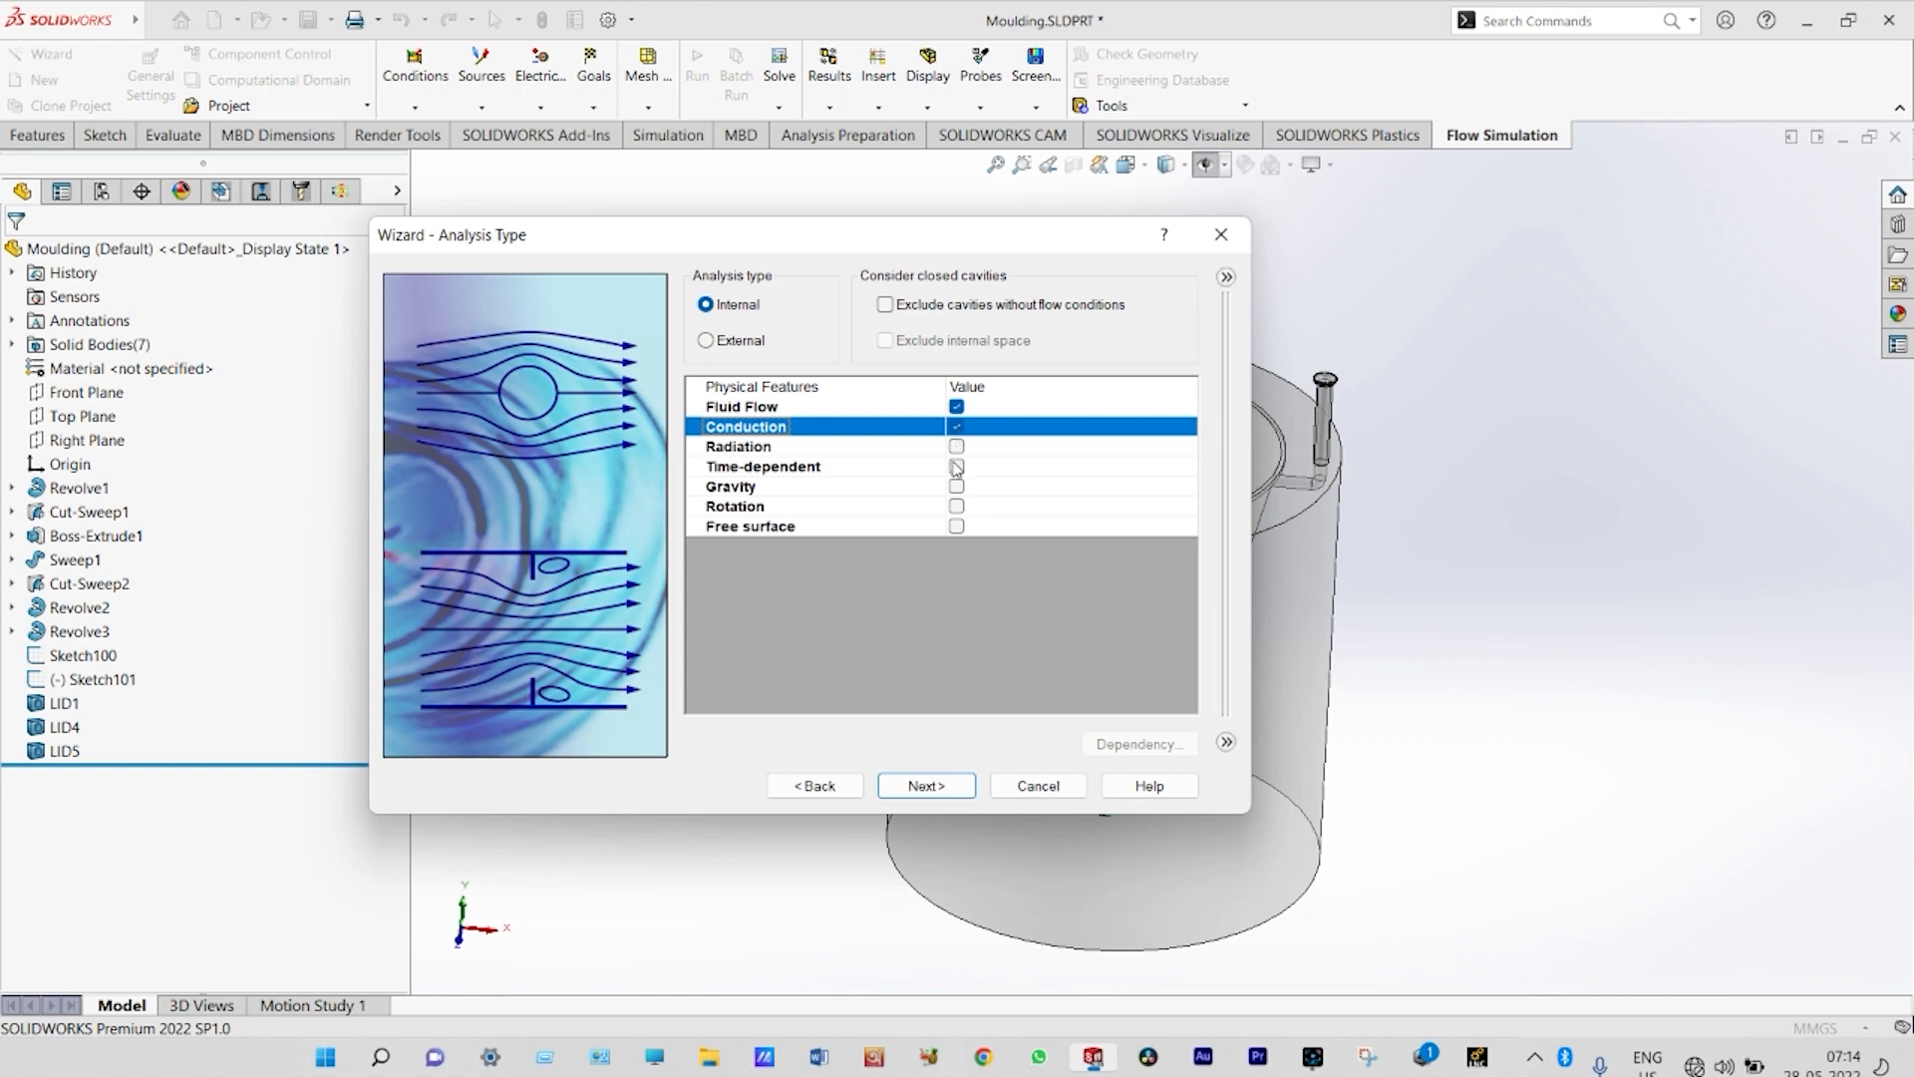
click(957, 467)
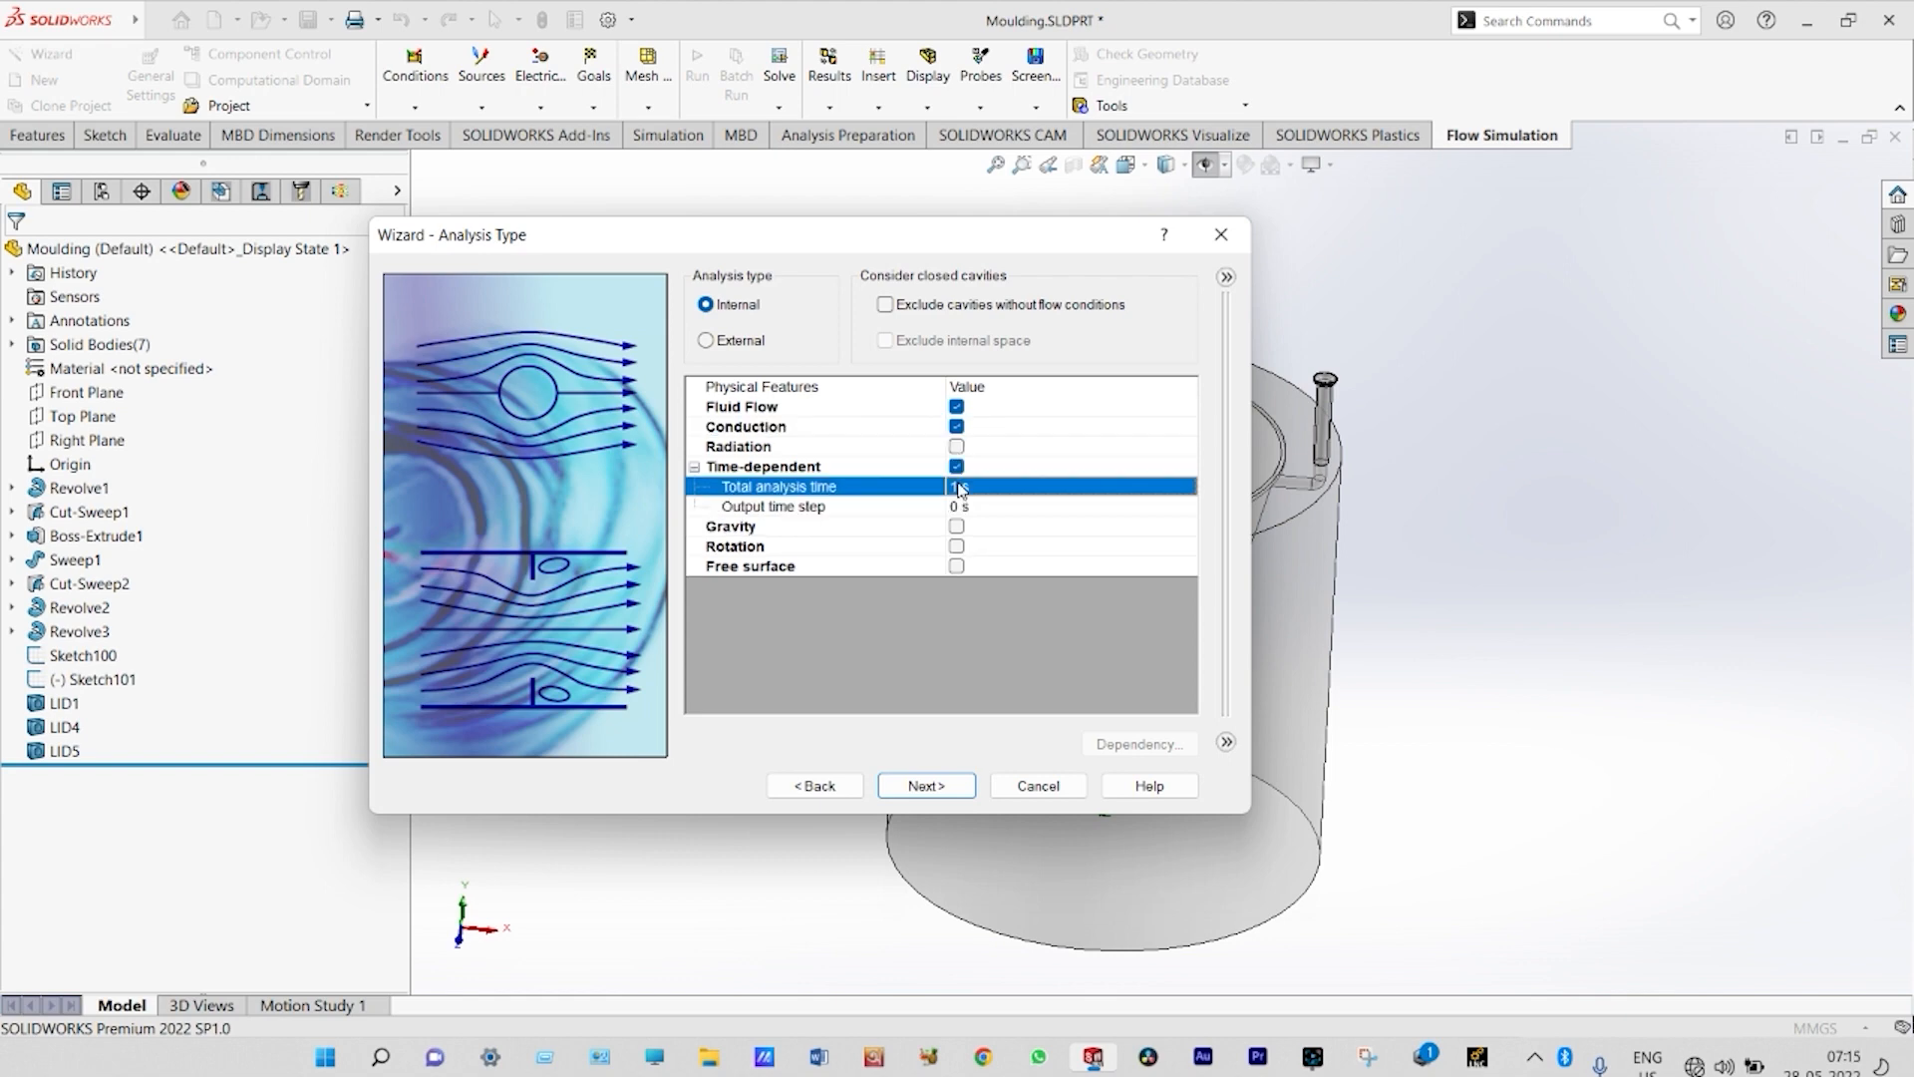
- Set the total analysis time to 4 s and the output time step to 0.1 s
click(959, 486)
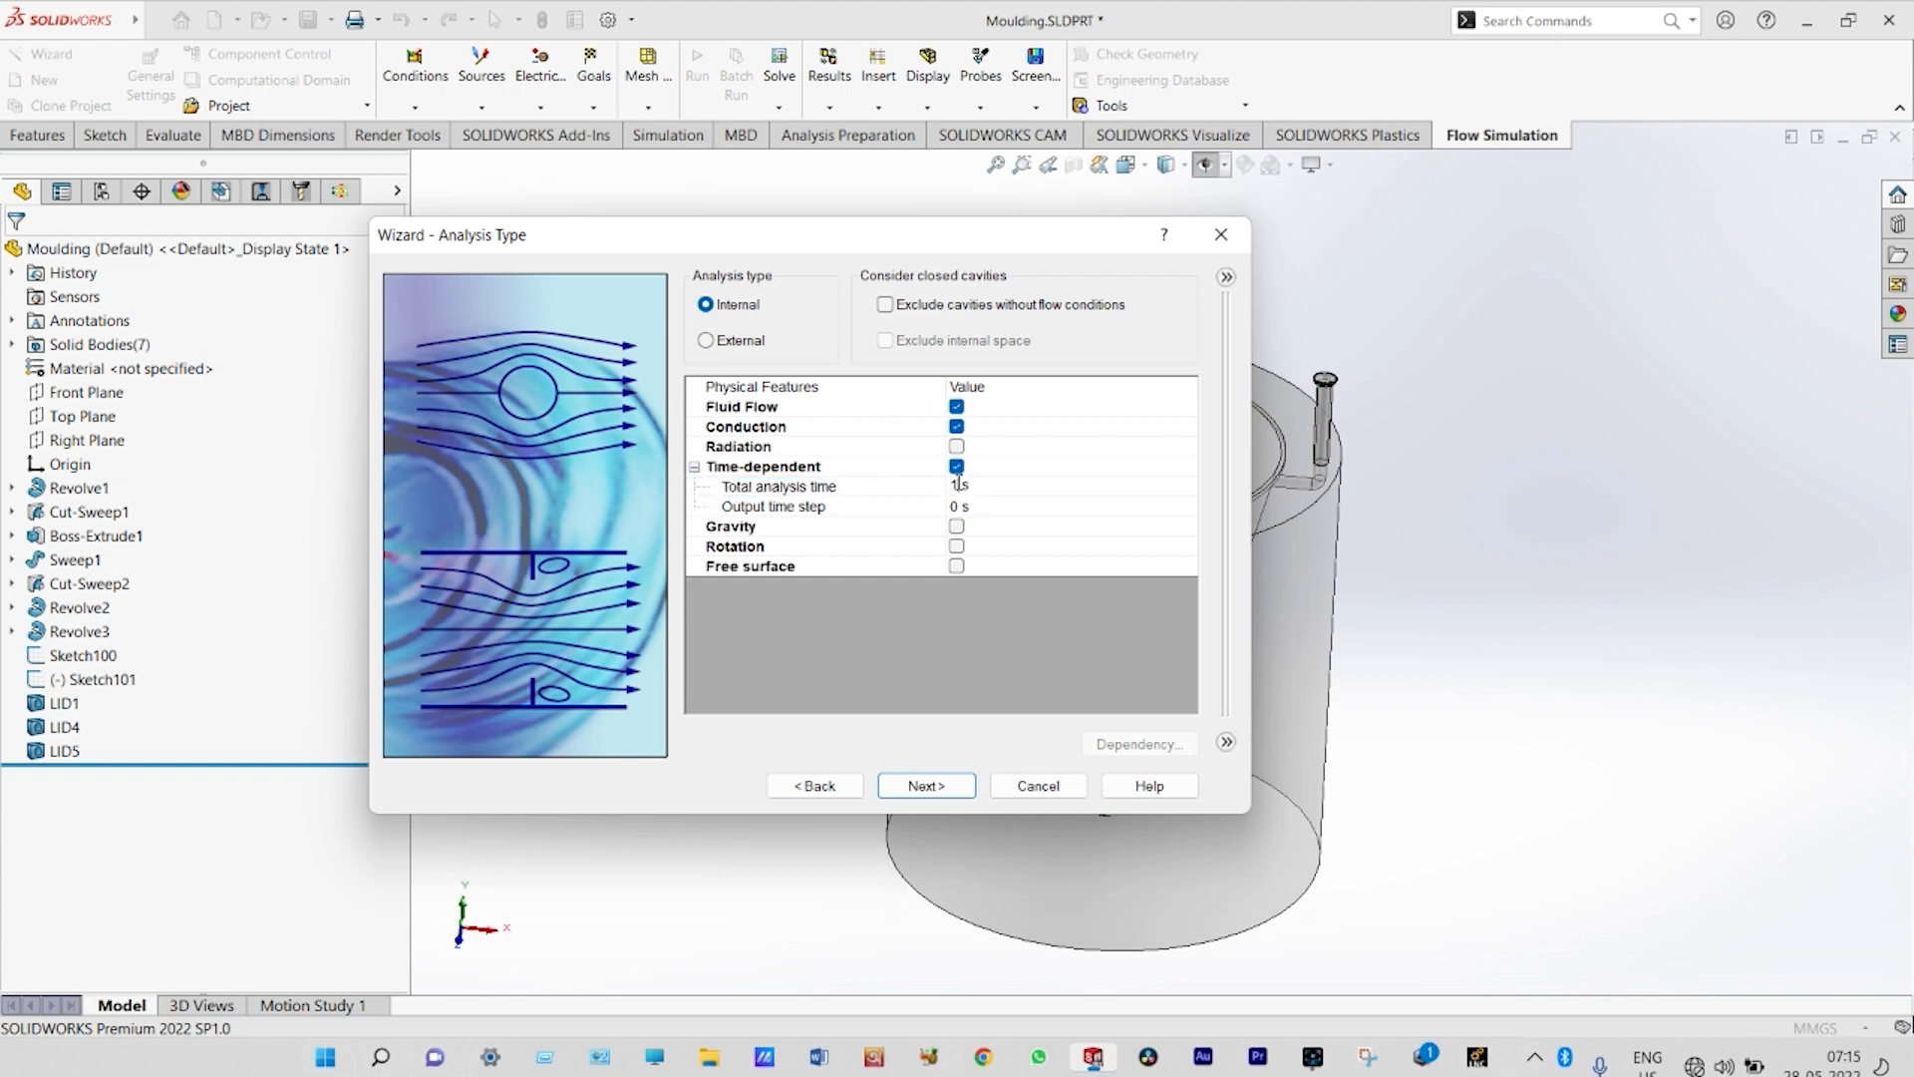
key(BackSpace)
text(4)
click(959, 507)
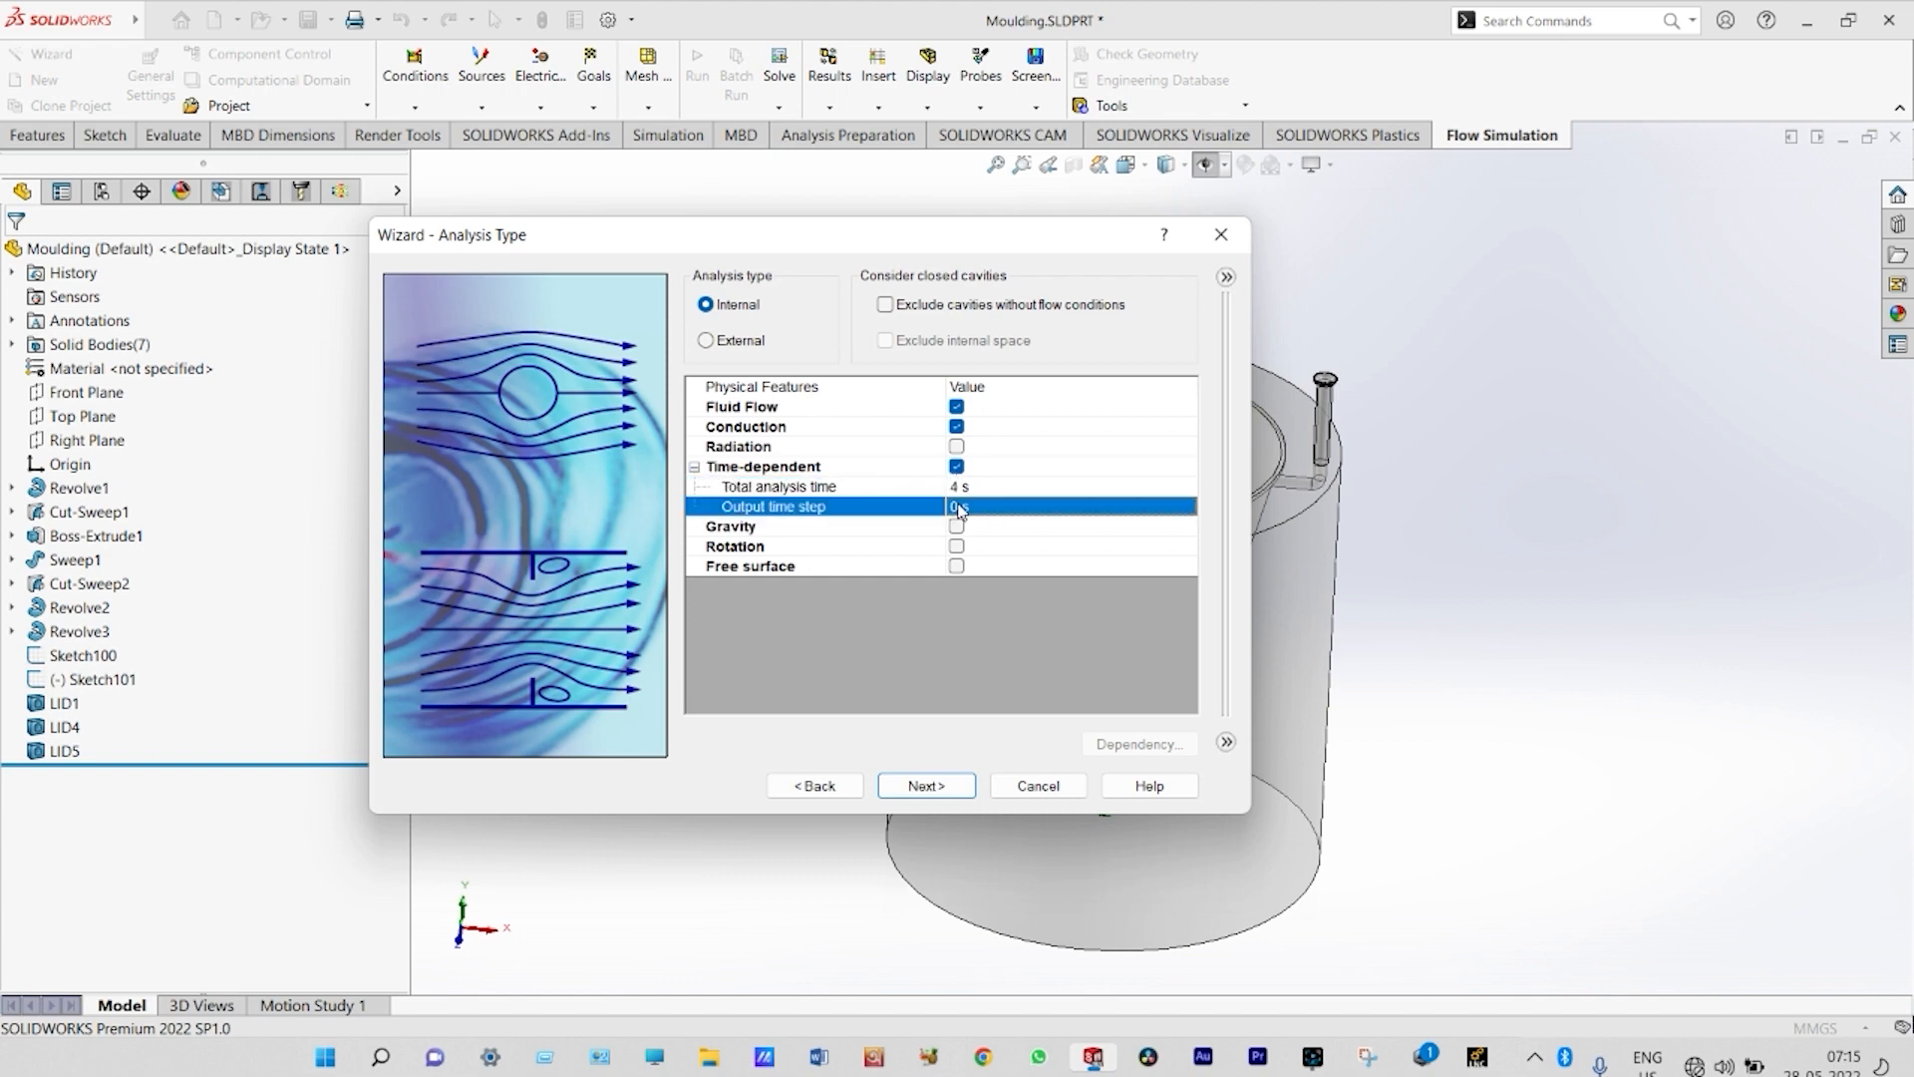
click(959, 507)
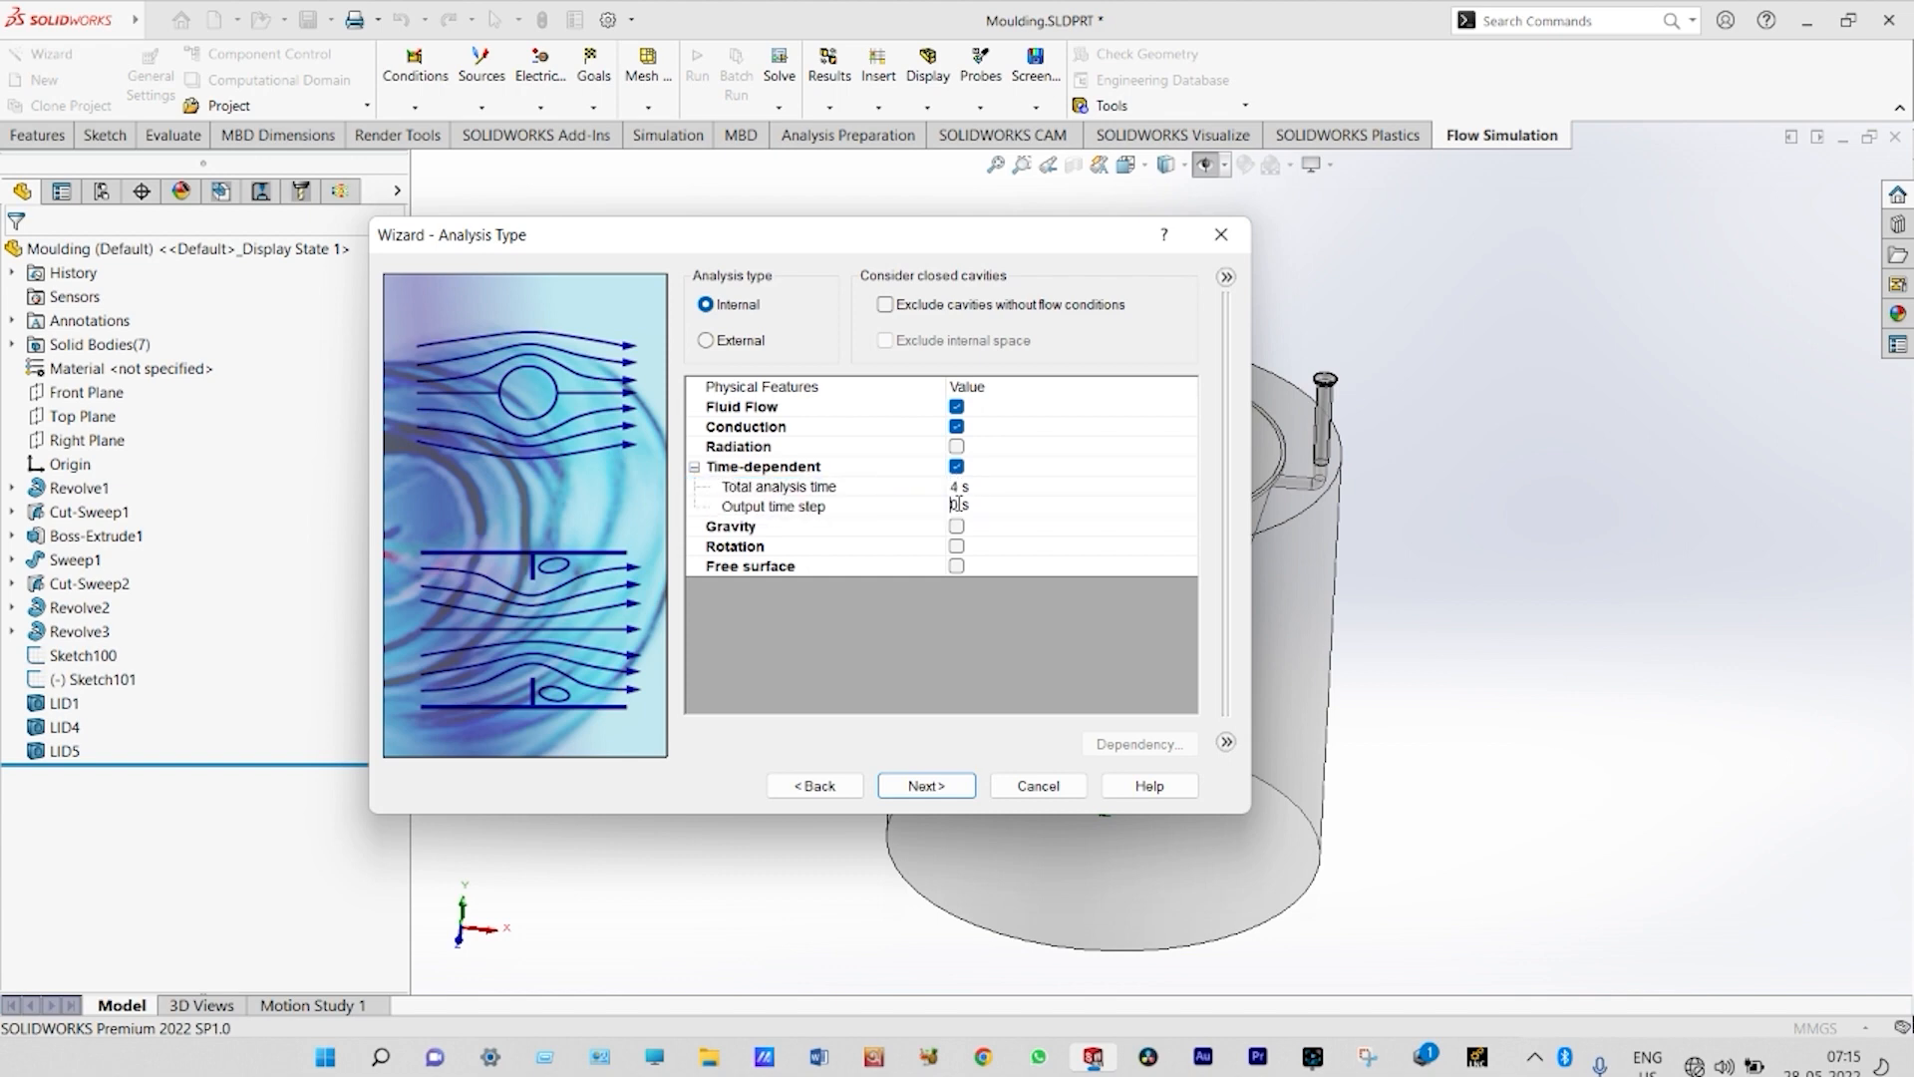
text(.1)
- Enable gravity with a Y component of -9.81 m/s^2 and a Z component of 0 m/s^2
click(956, 527)
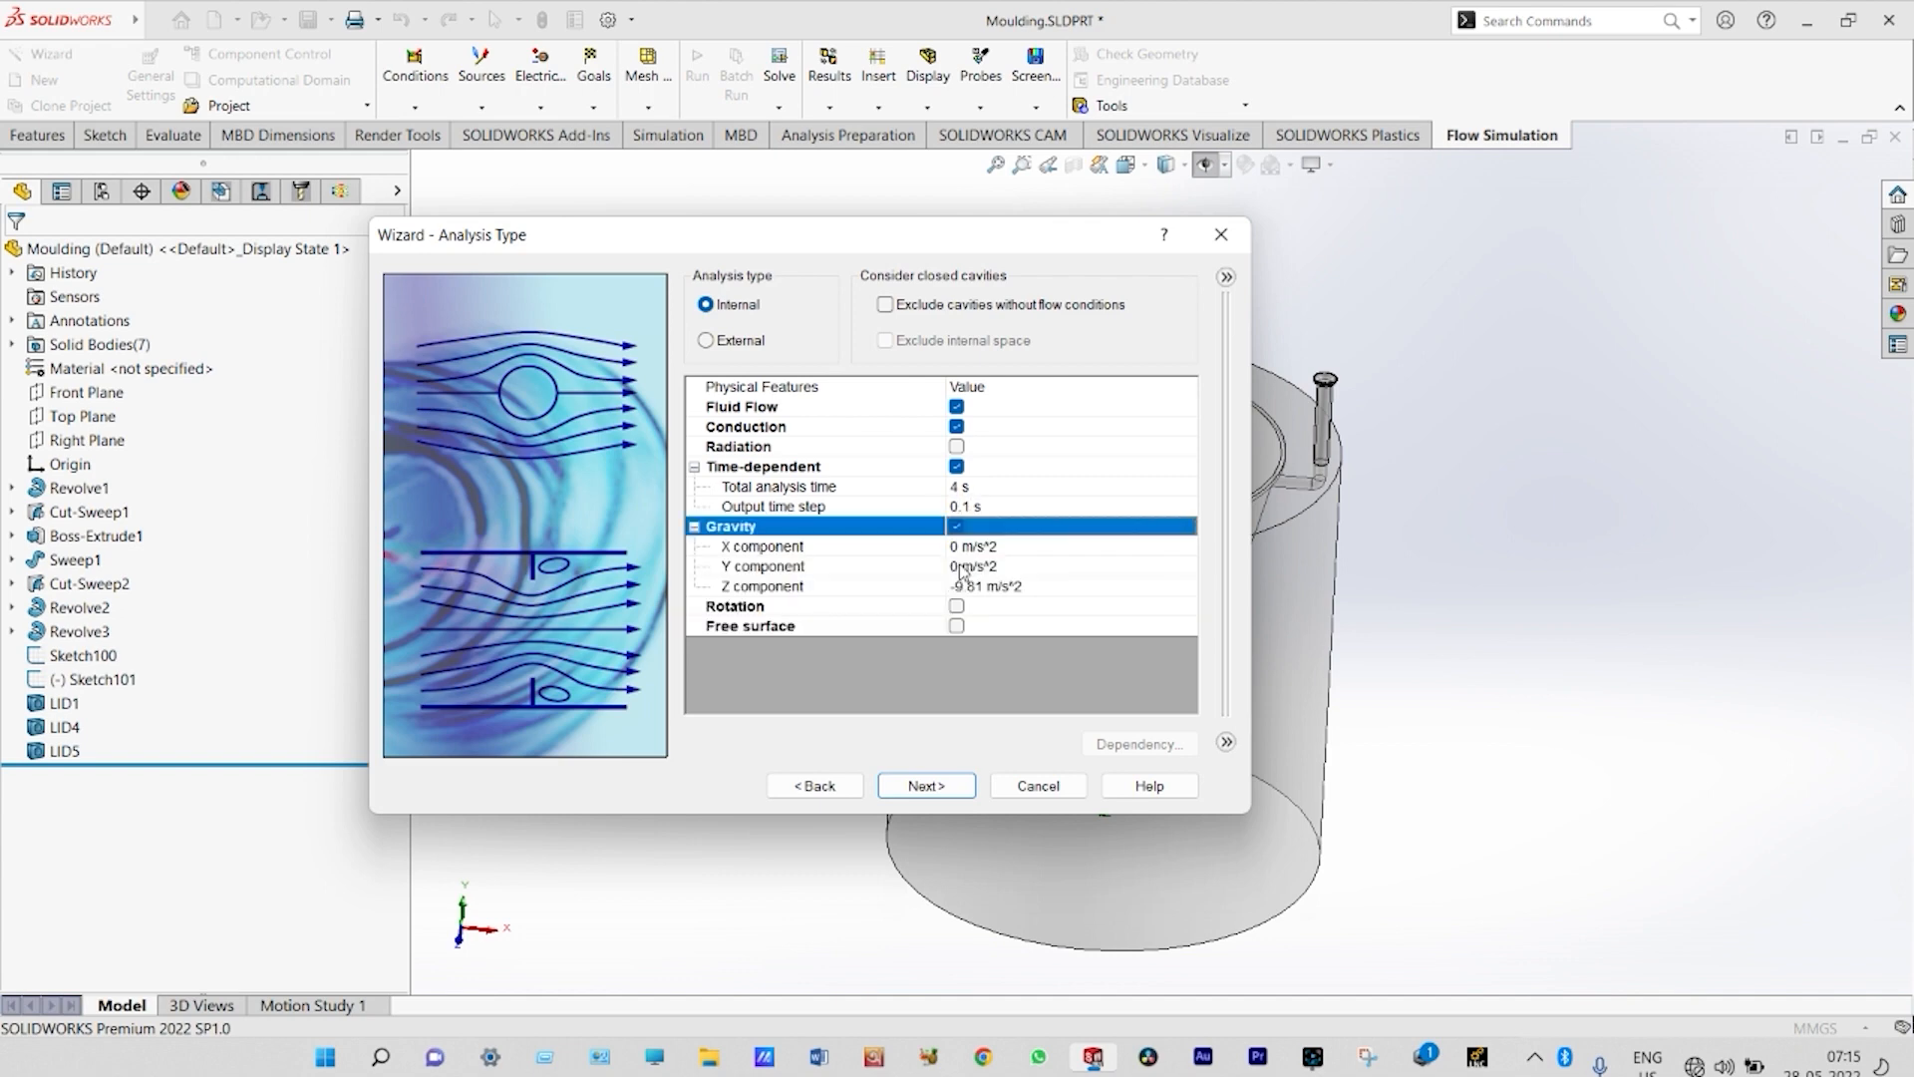
click(961, 569)
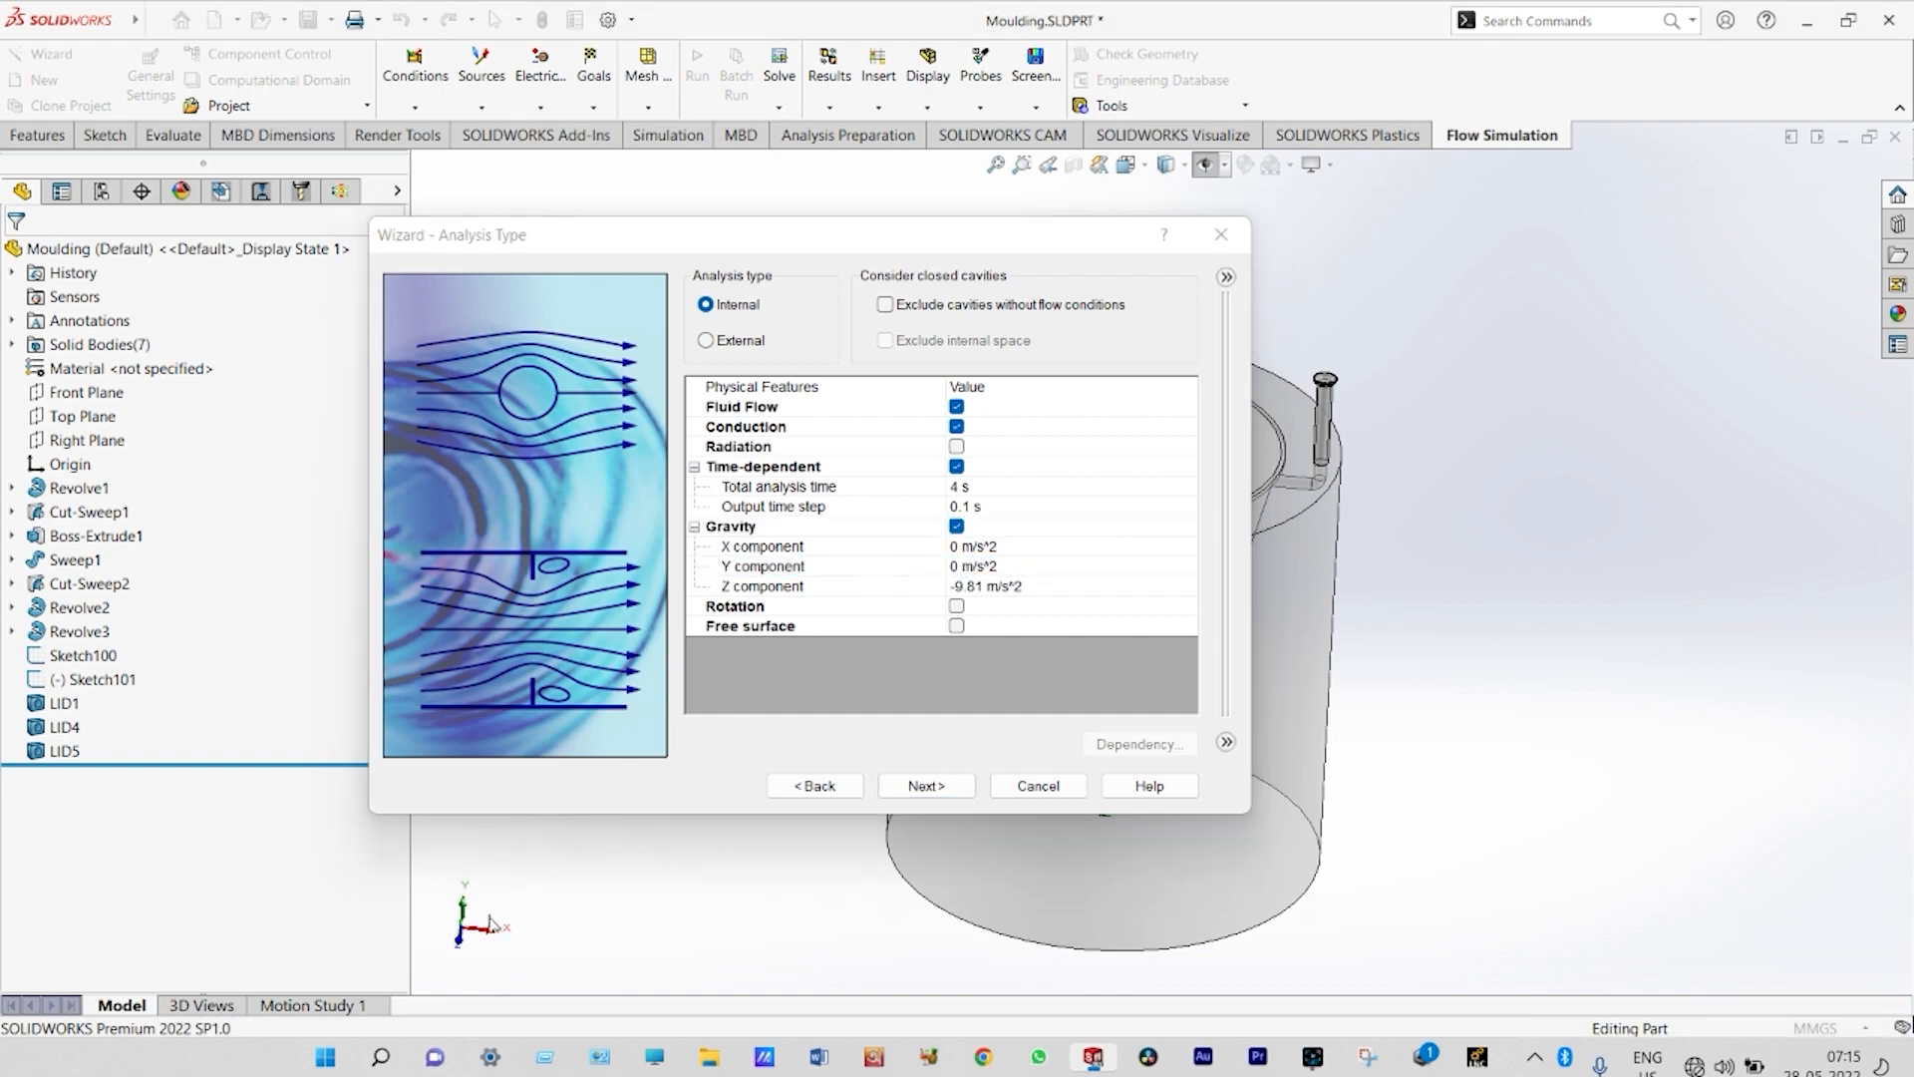
click(962, 573)
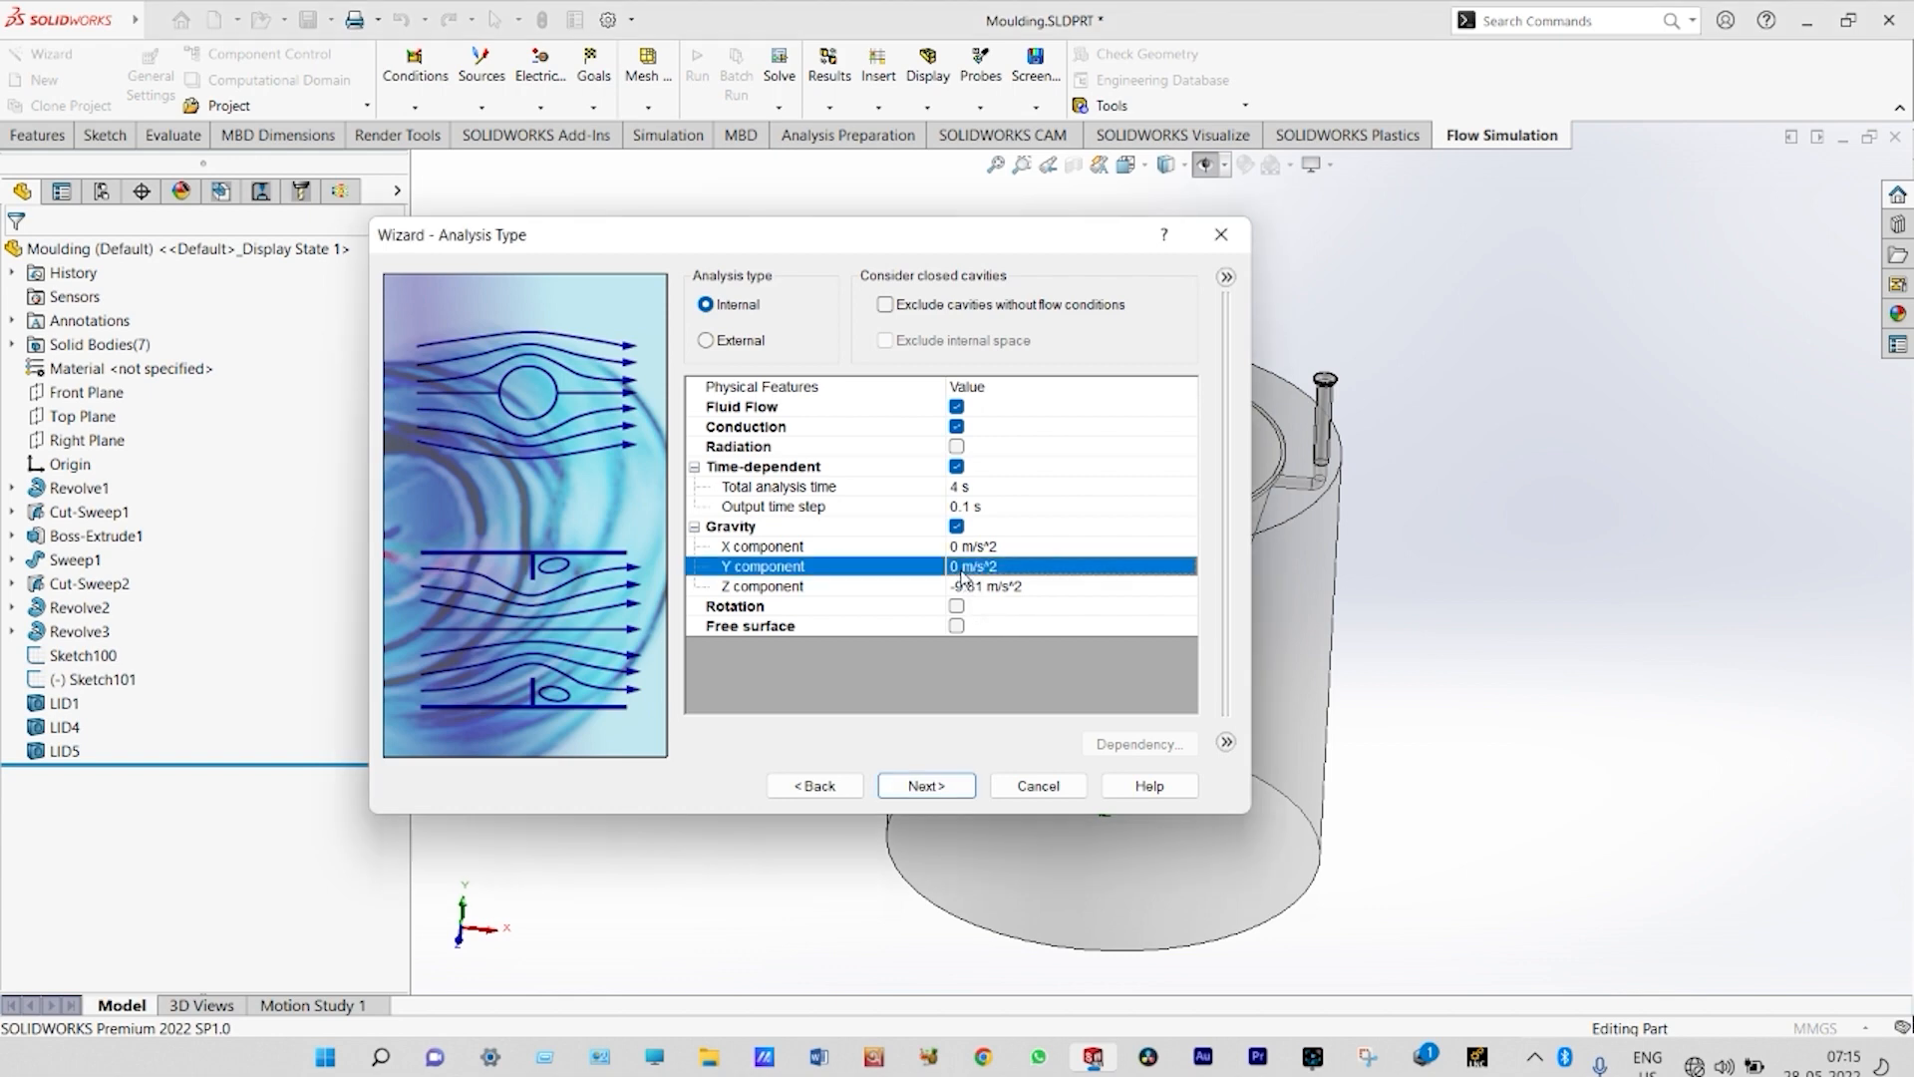
key(BackSpace)
text(-9.81)
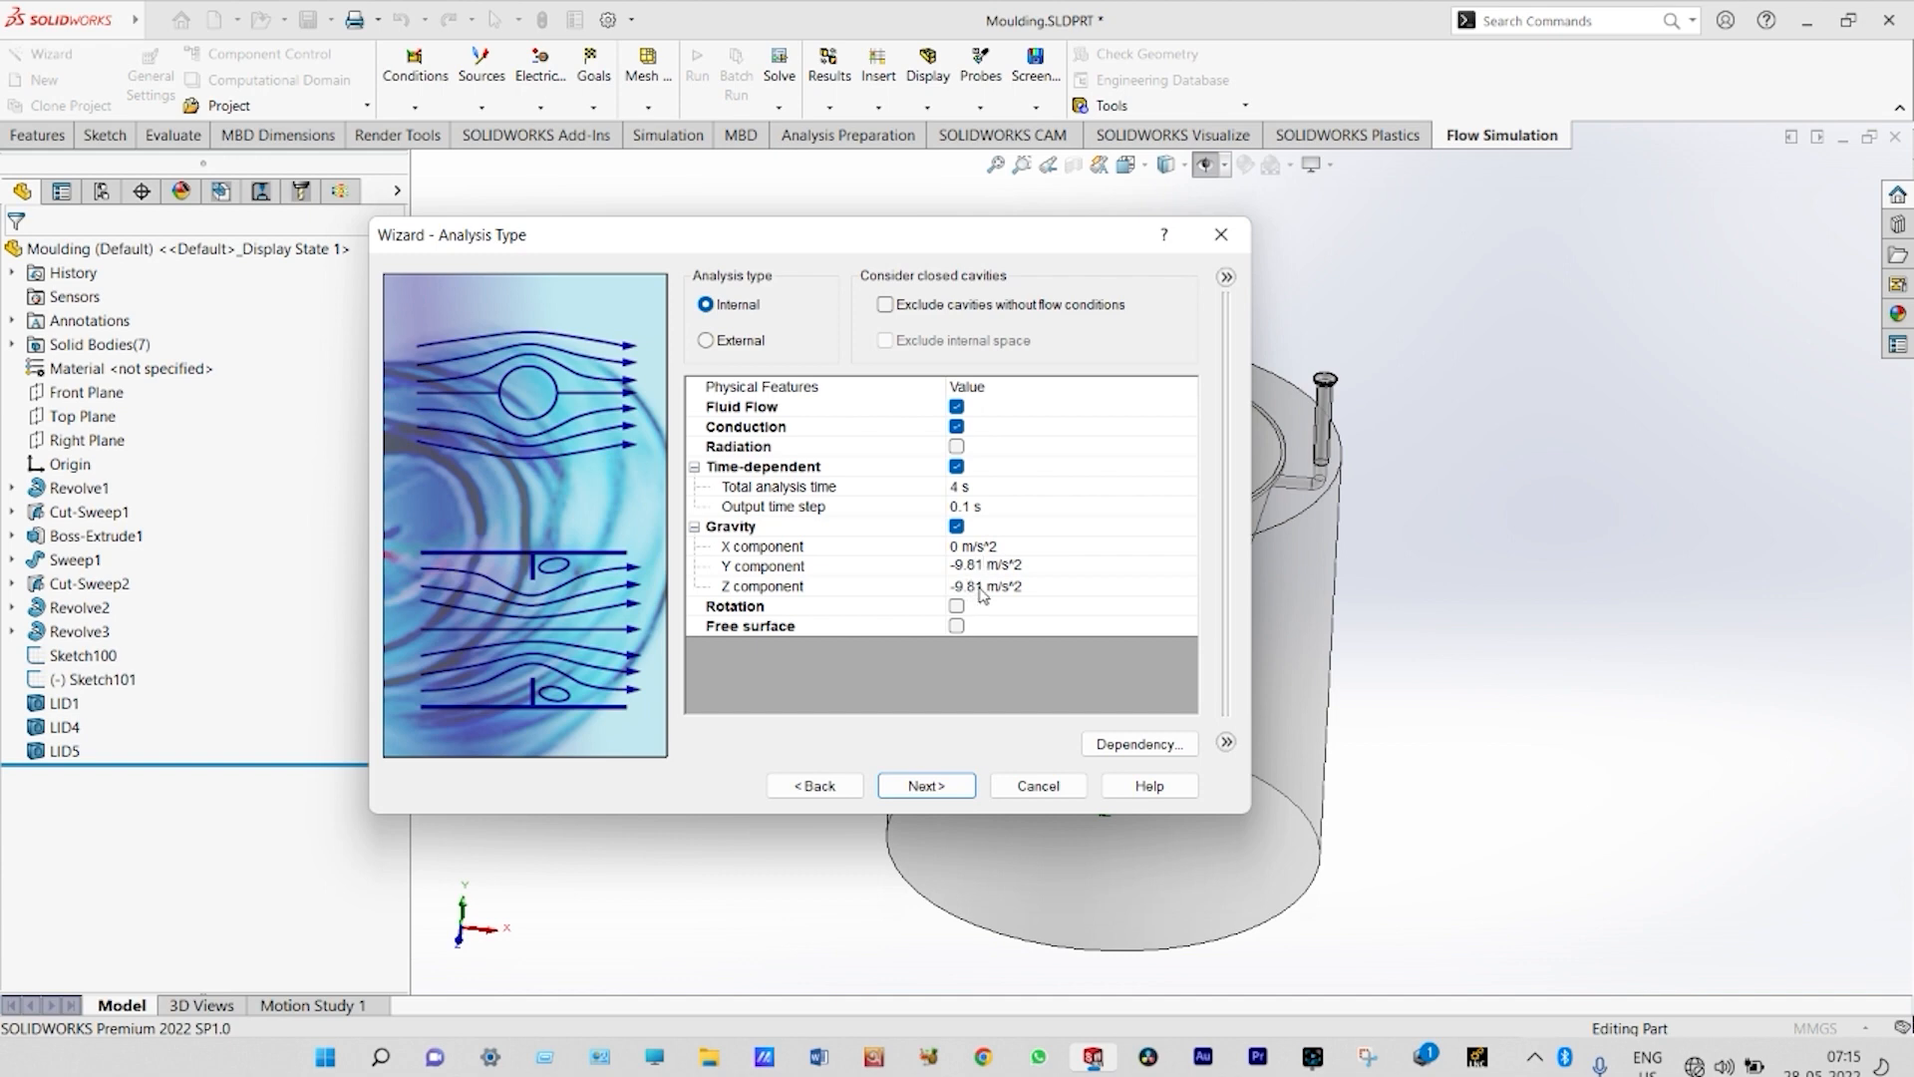
key(Return)
- Enable the Free surface physical feature and accept the analysis type settings
click(957, 630)
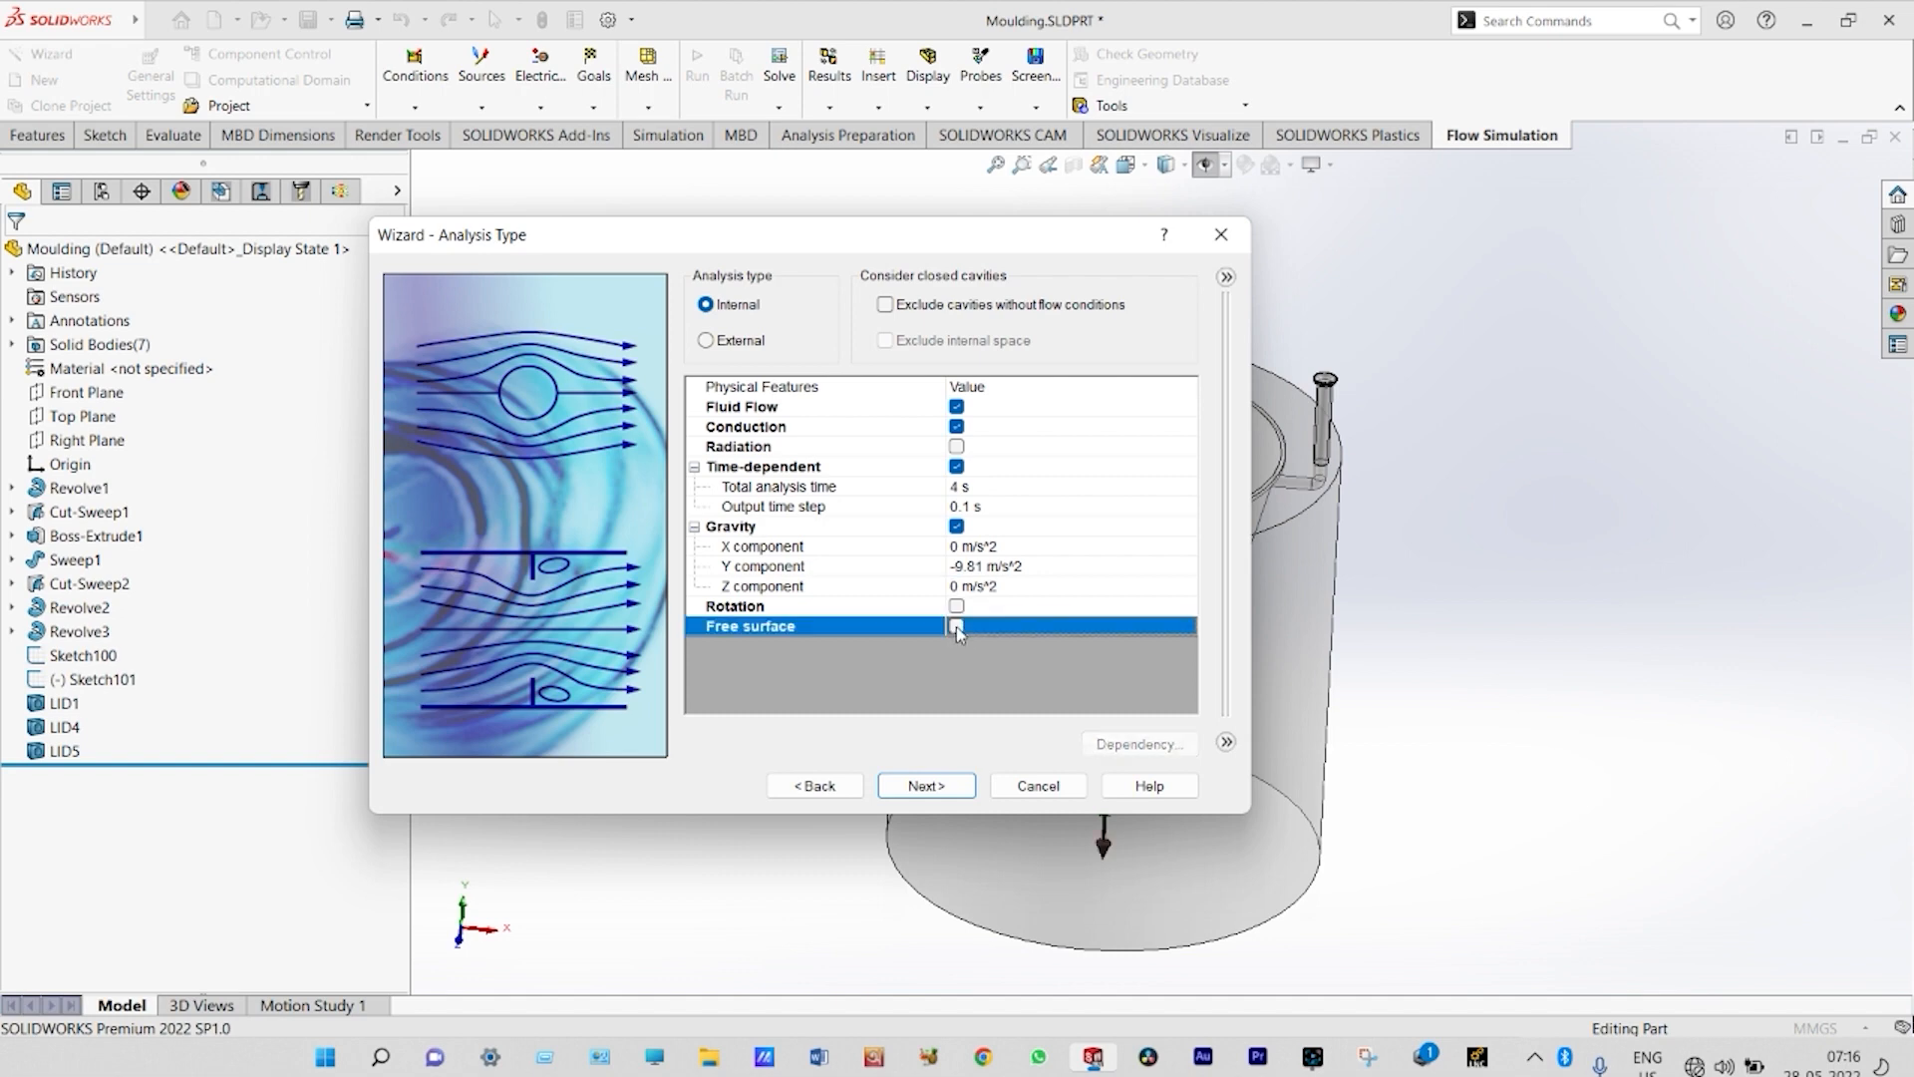
click(957, 628)
click(926, 786)
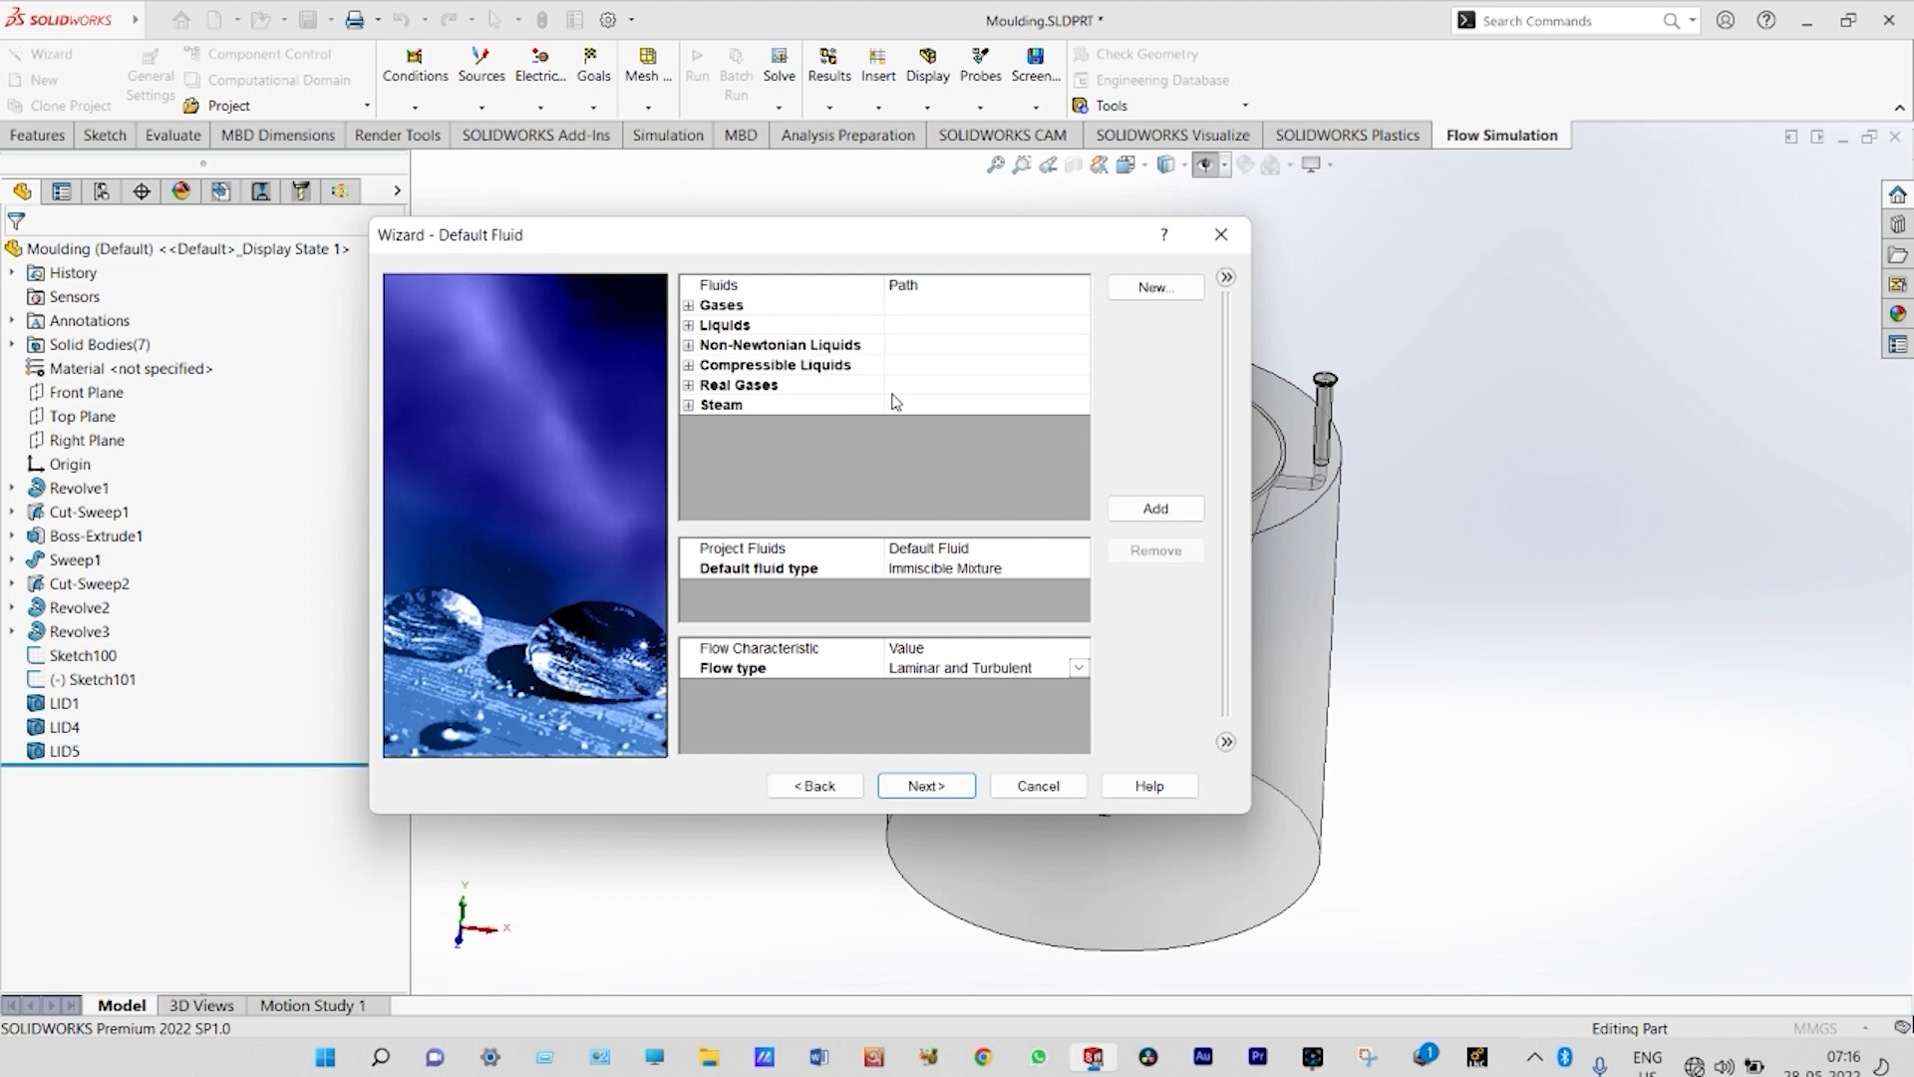
- Add Air and the user-defined Liquid Aluminium as project fluids, both enabled as default fluids of the immiscible mixture
click(689, 305)
click(740, 367)
double_click(739, 369)
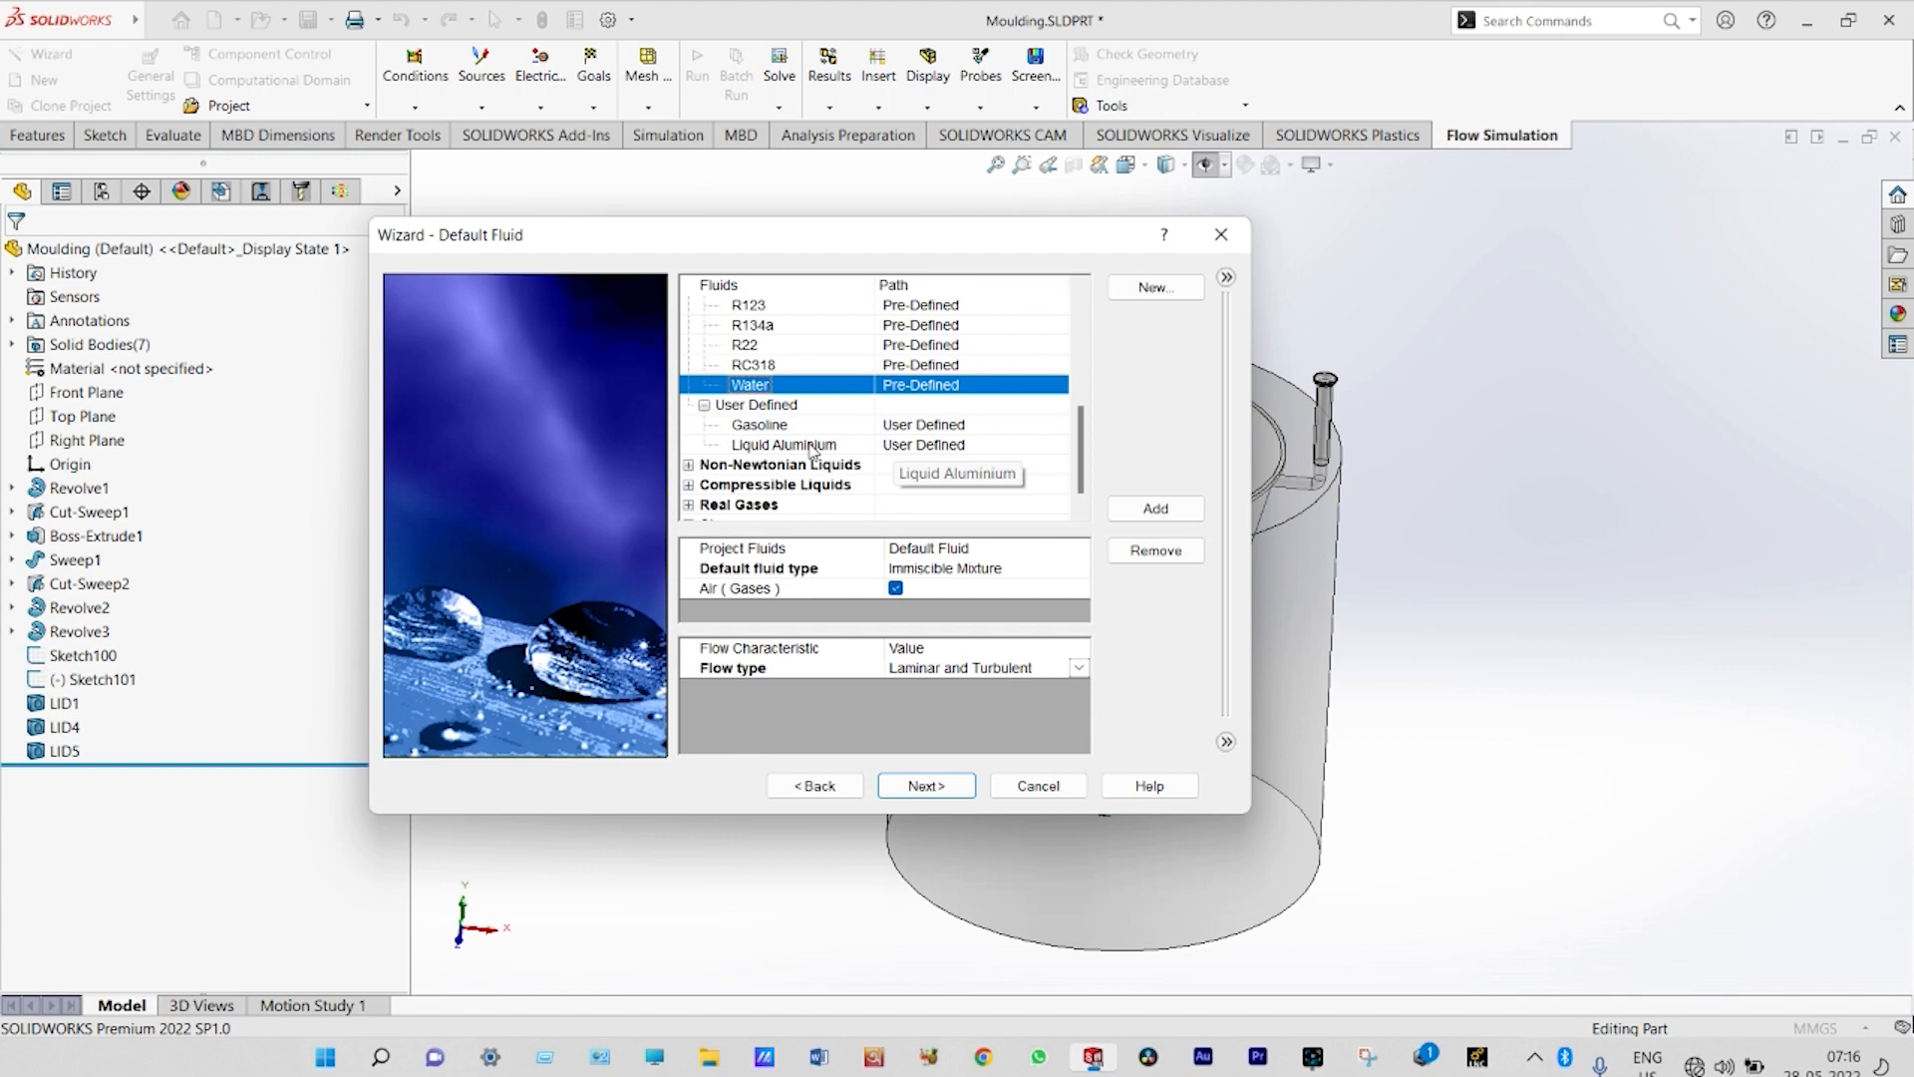
click(812, 447)
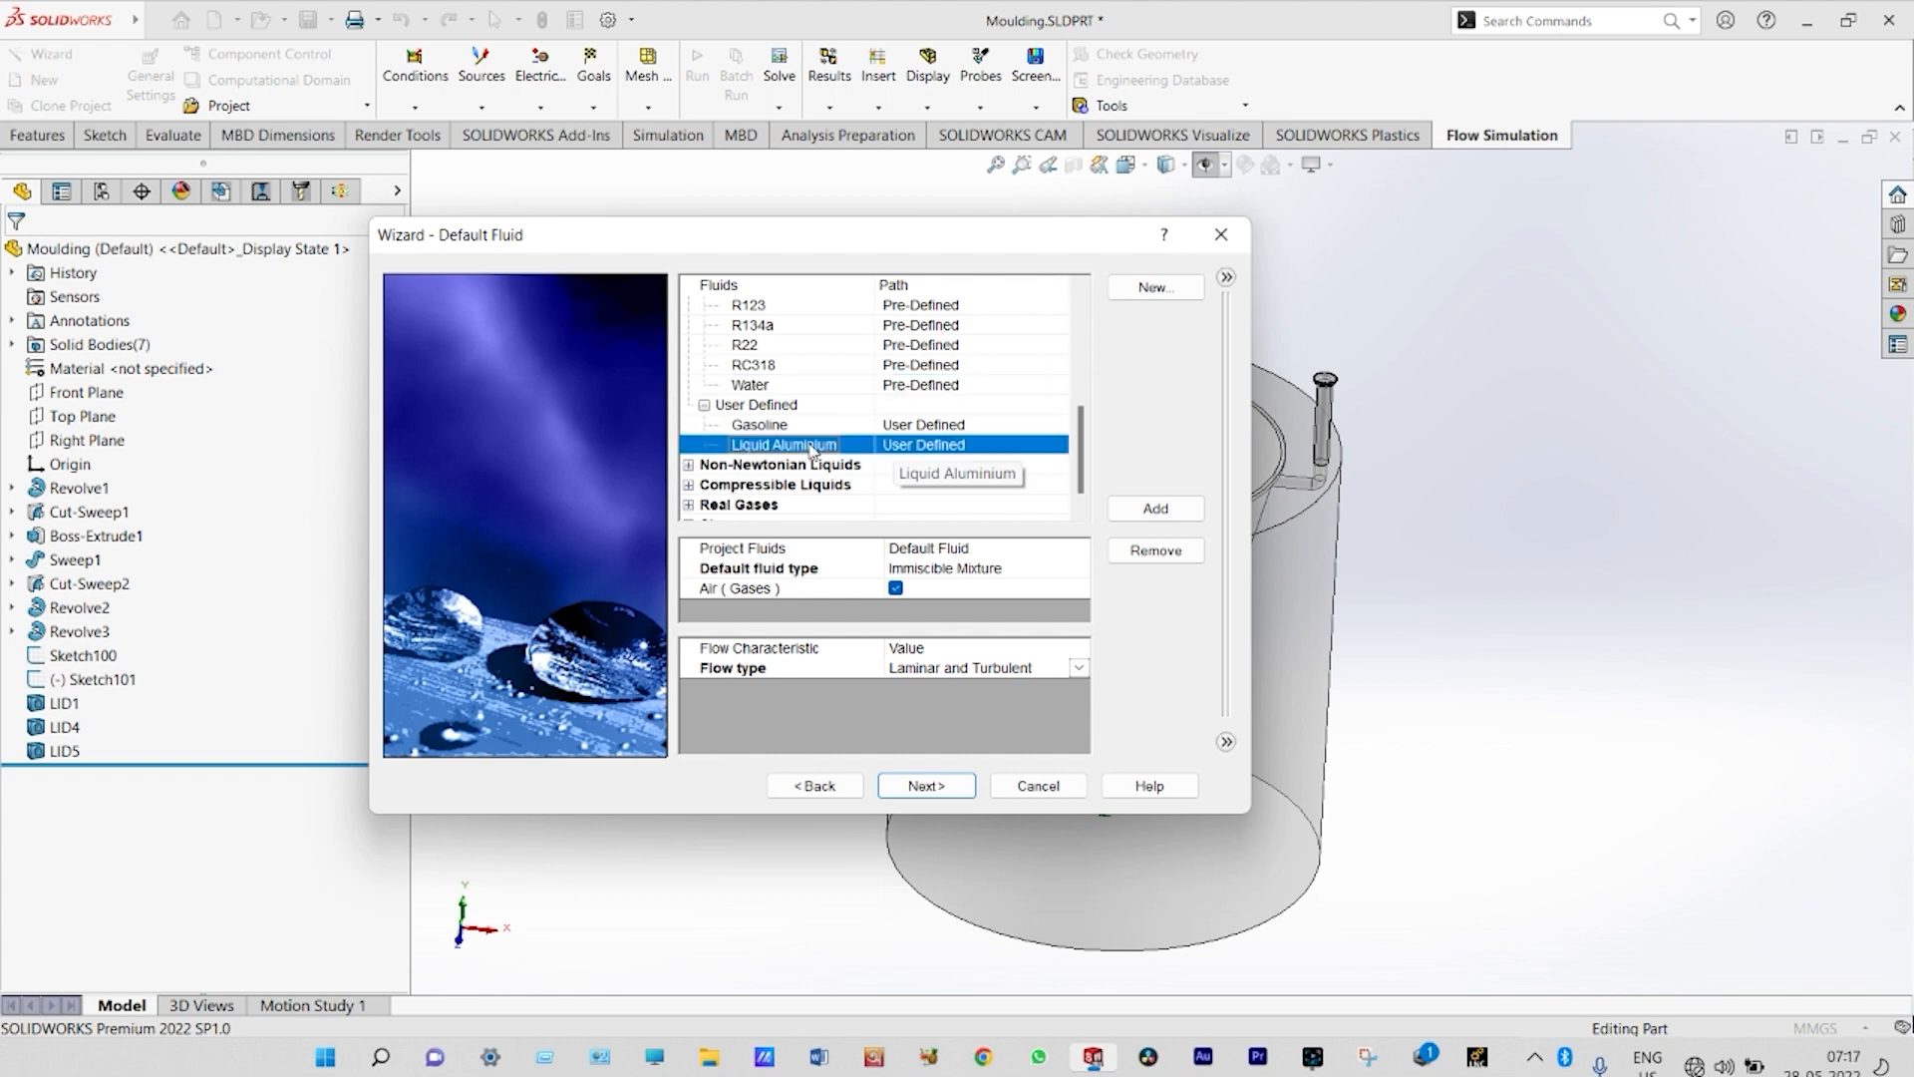
double_click(810, 446)
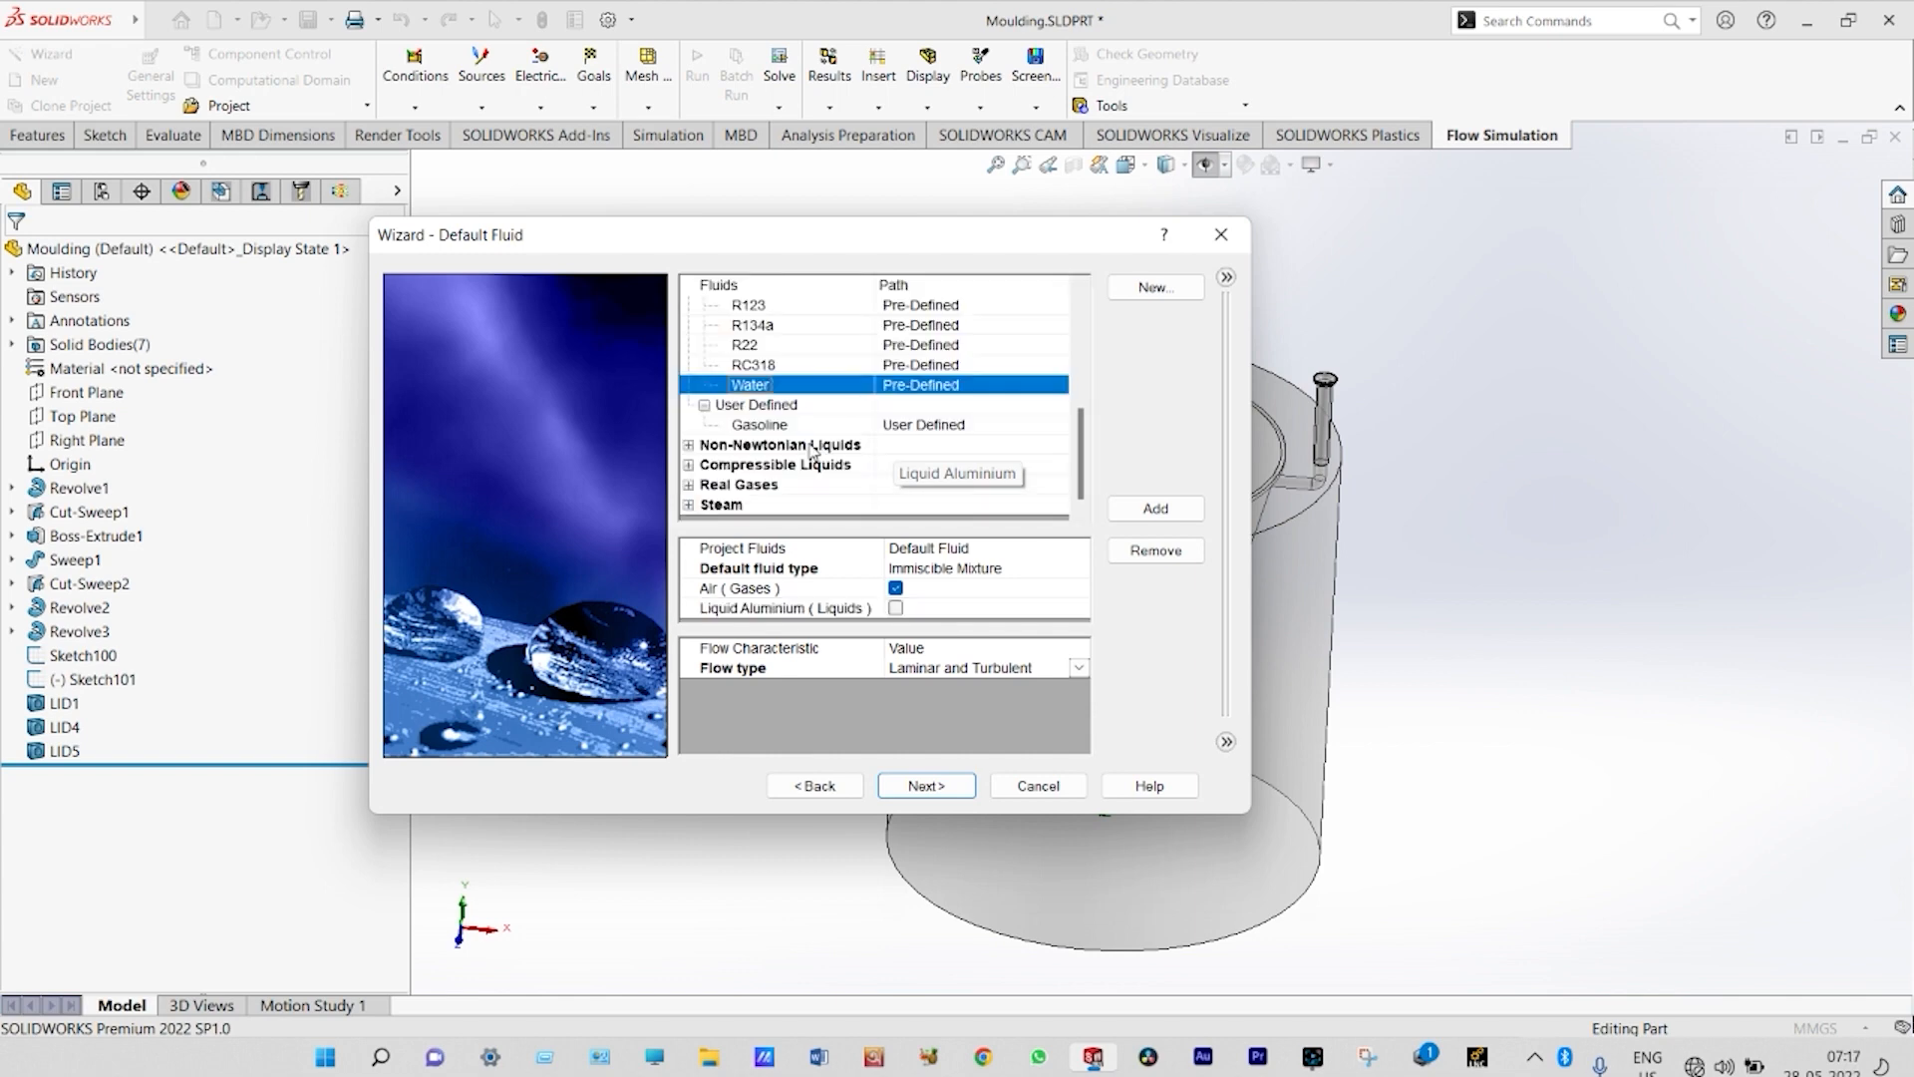
click(895, 609)
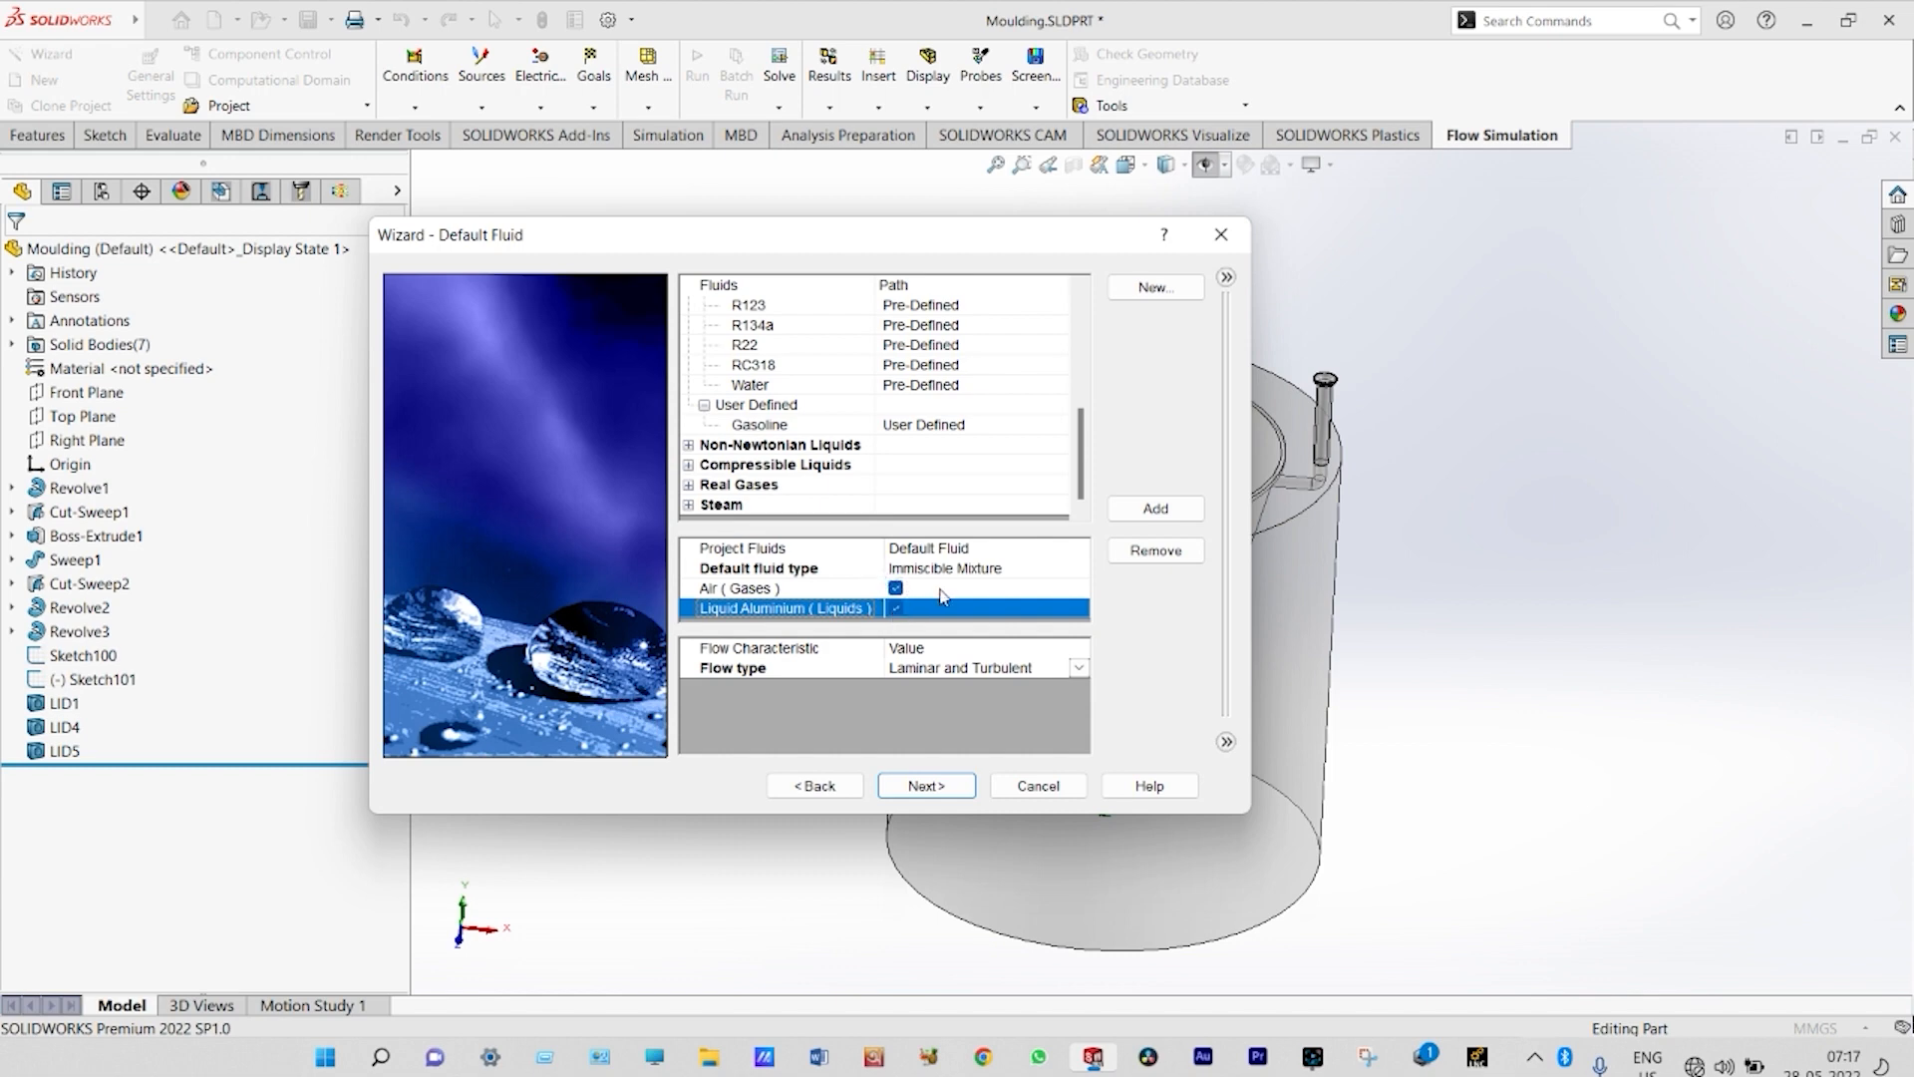
click(934, 785)
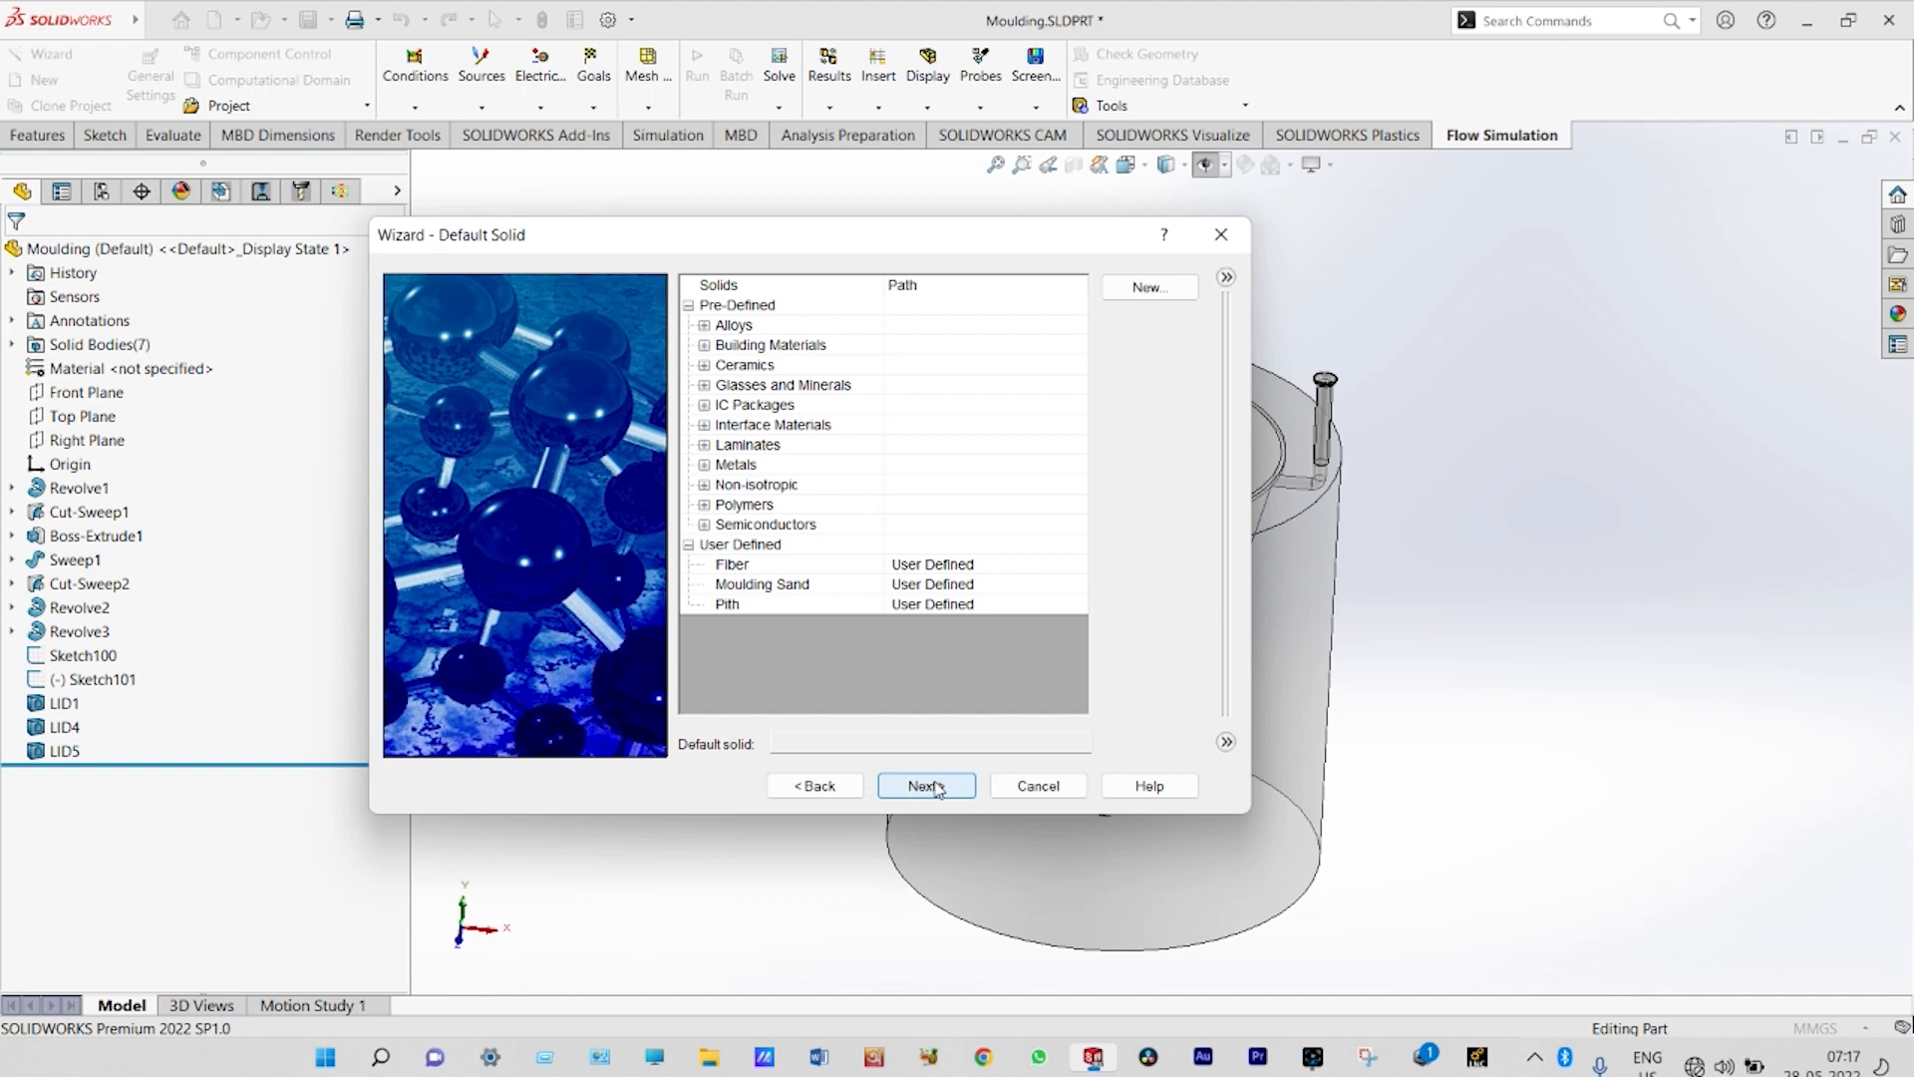
- Set the default solid to the user-defined Moulding Sand and accept the adiabatic wall condition with 0 micrometer roughness
click(778, 587)
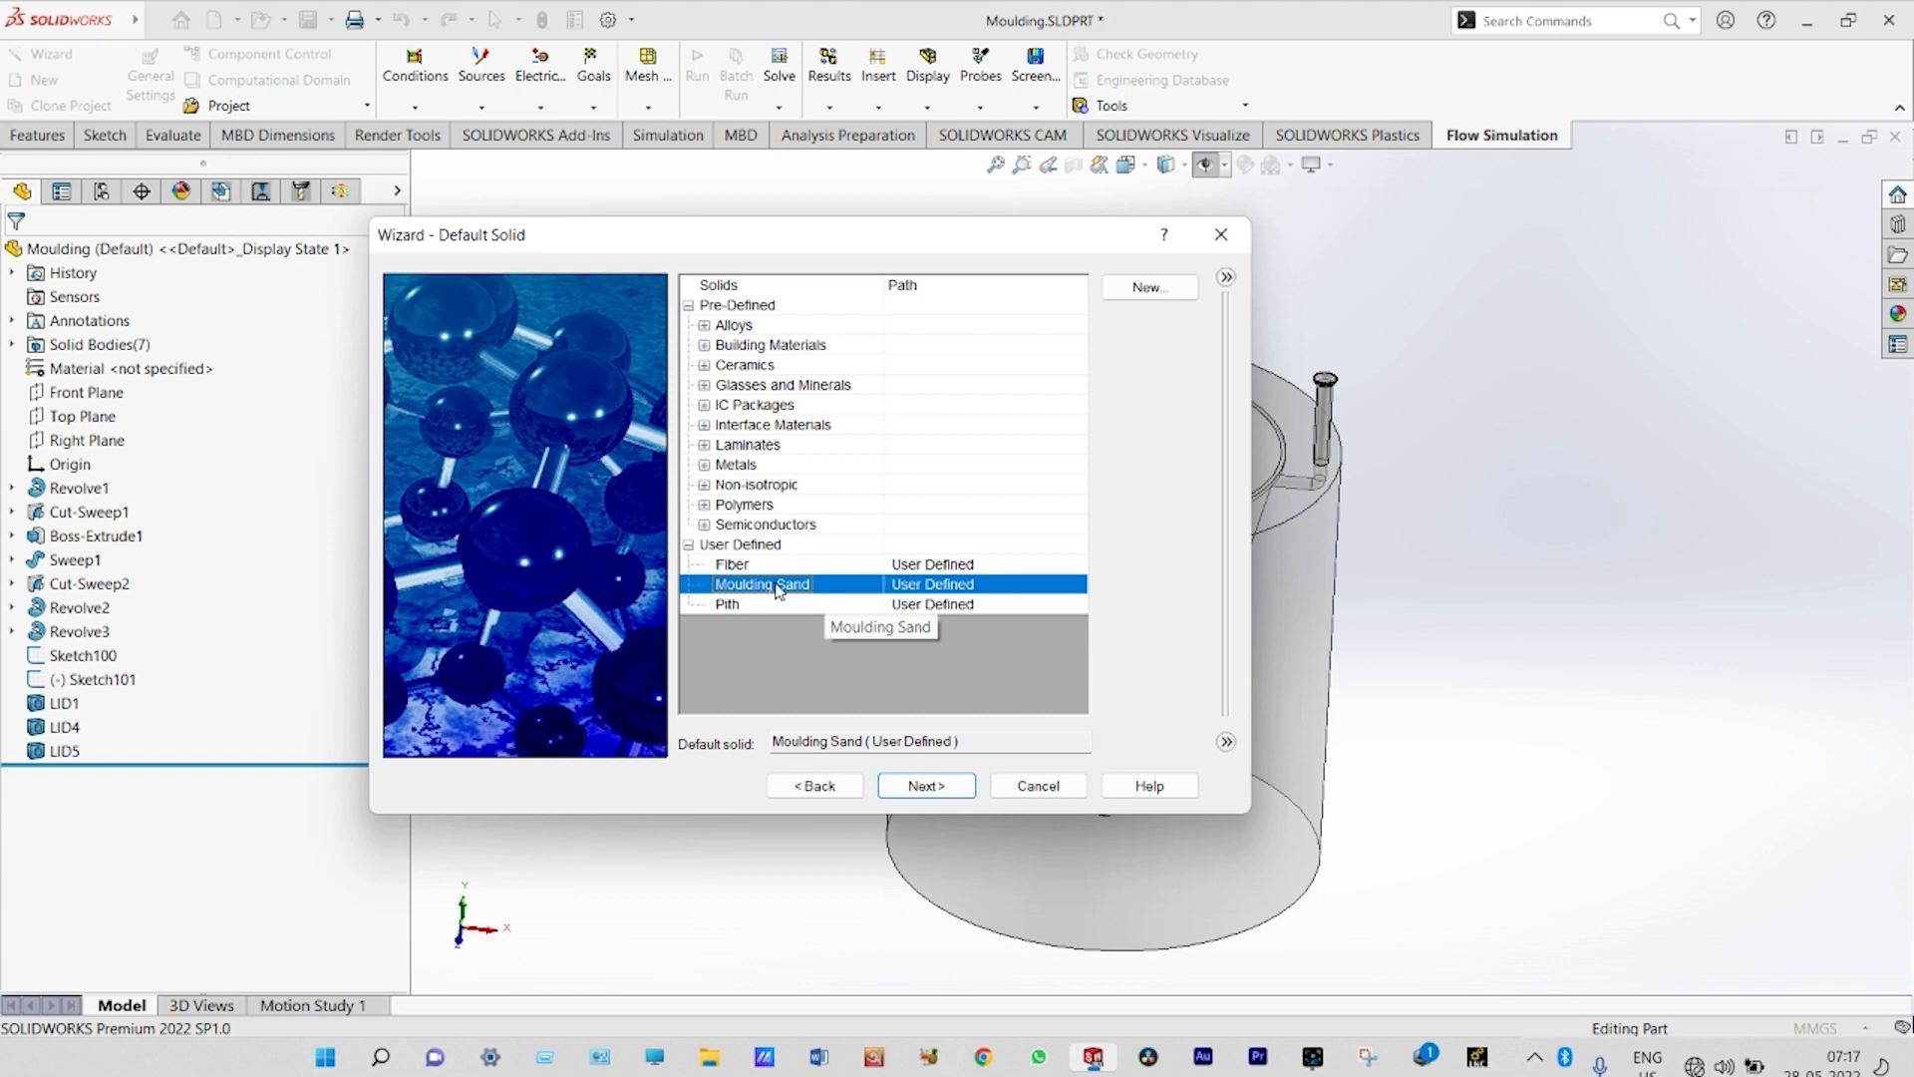
click(911, 787)
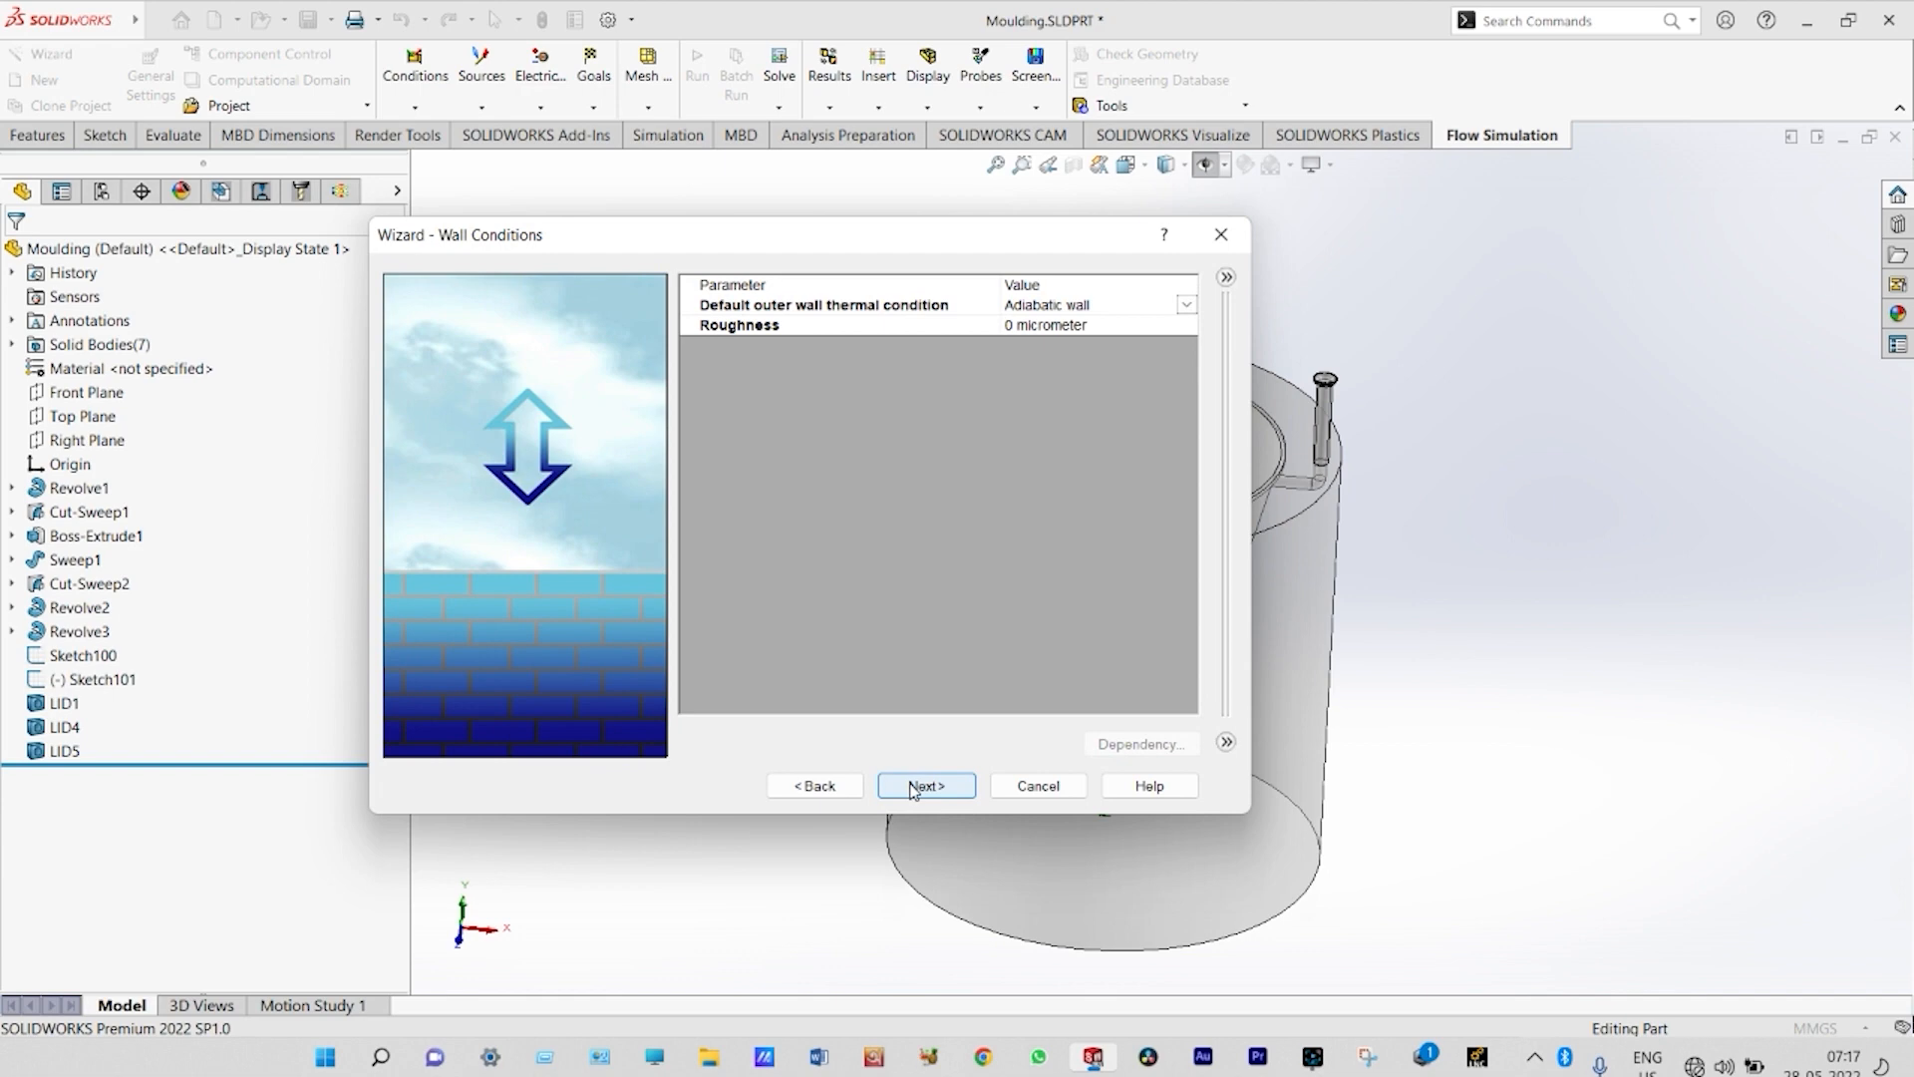
click(911, 787)
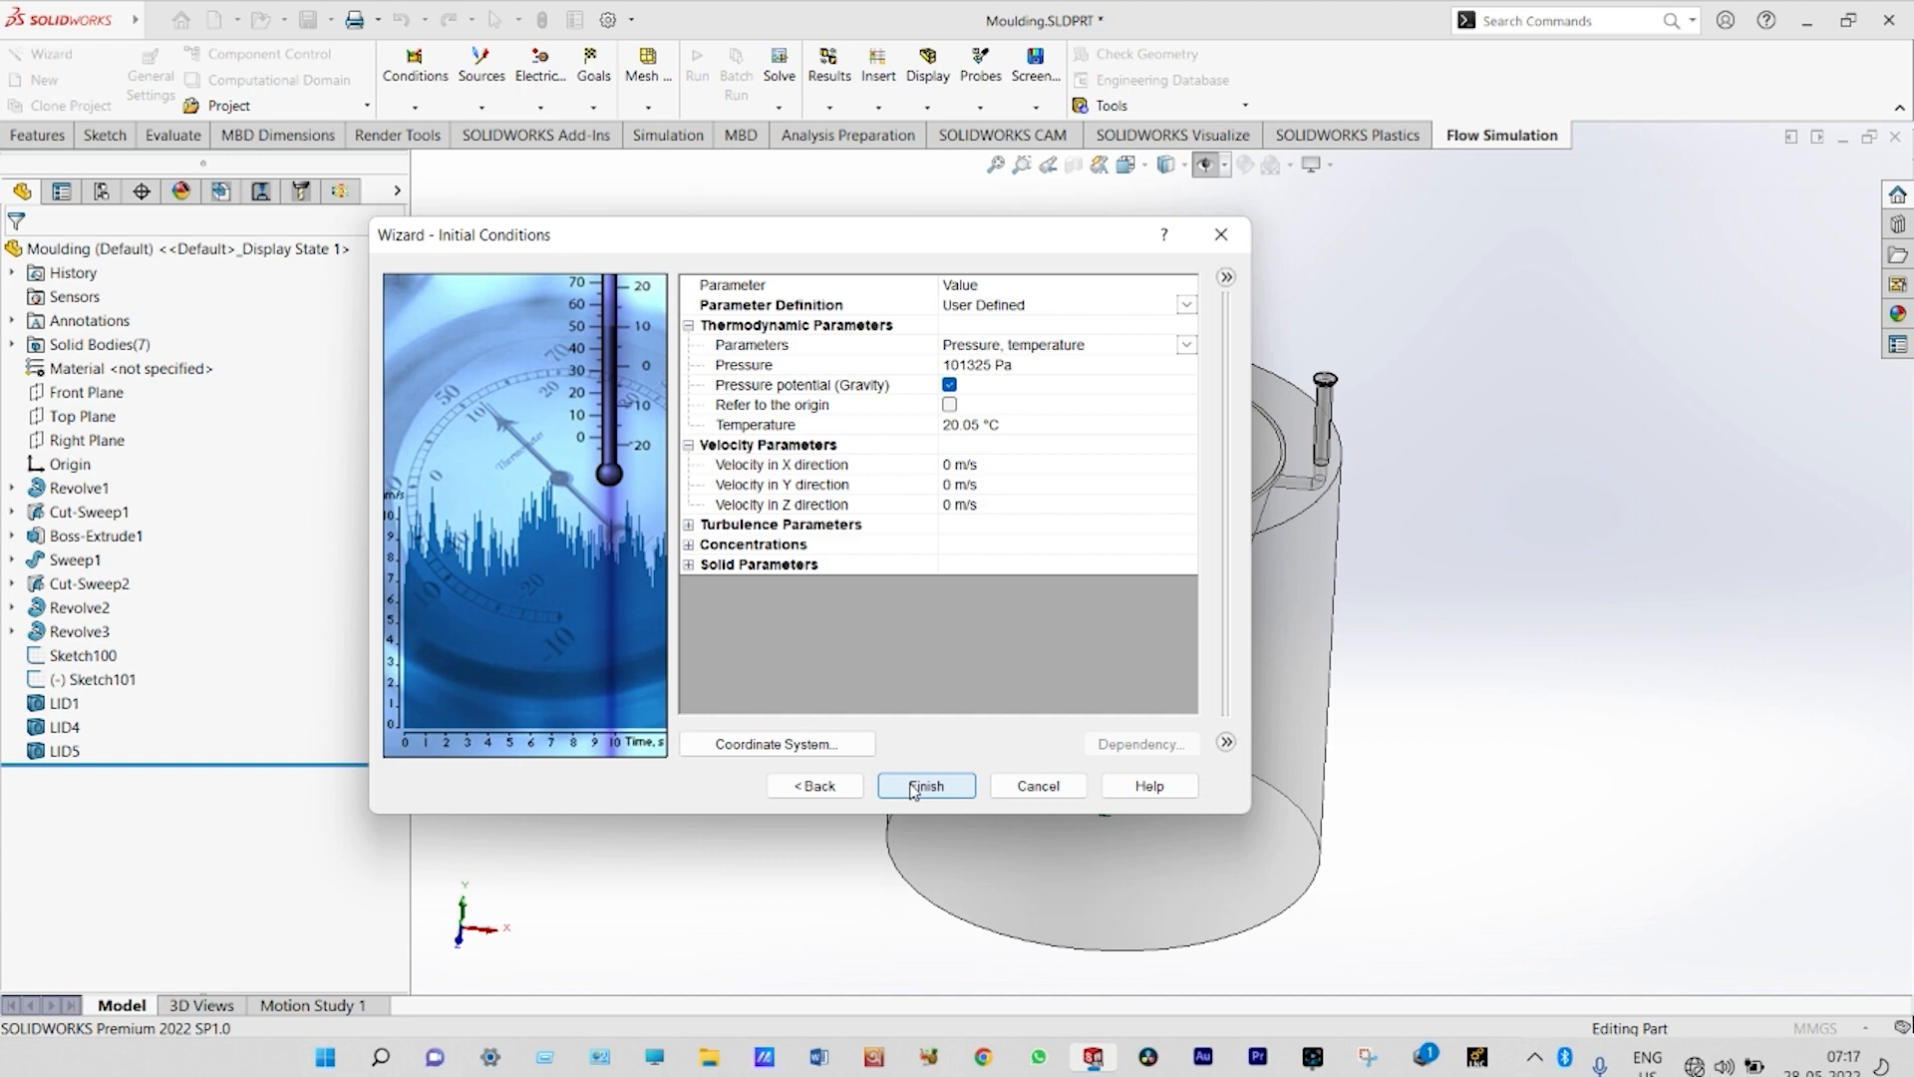
- Set both the initial temperature and the initial solid temperature to 20 °C, keep Air as initial fluid, and finish the wizard
click(984, 427)
key(BackSpace)
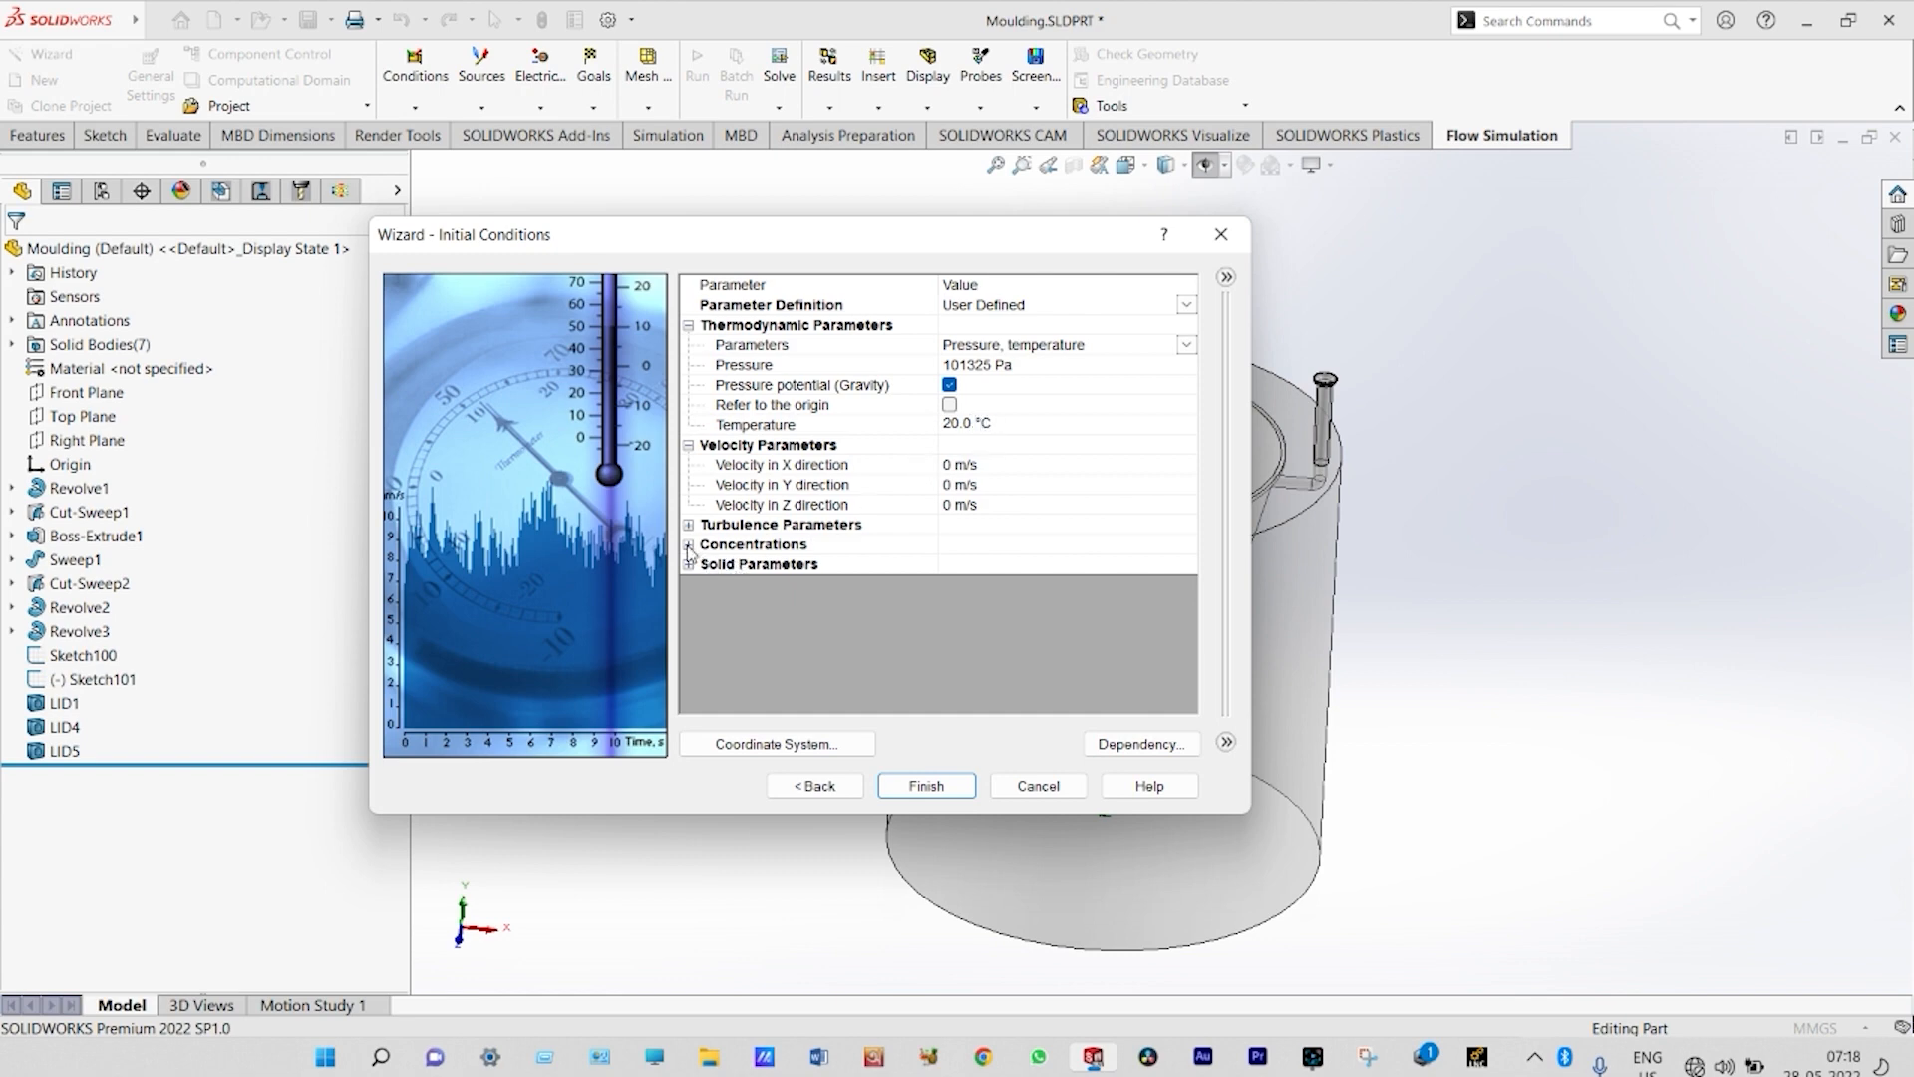
click(689, 547)
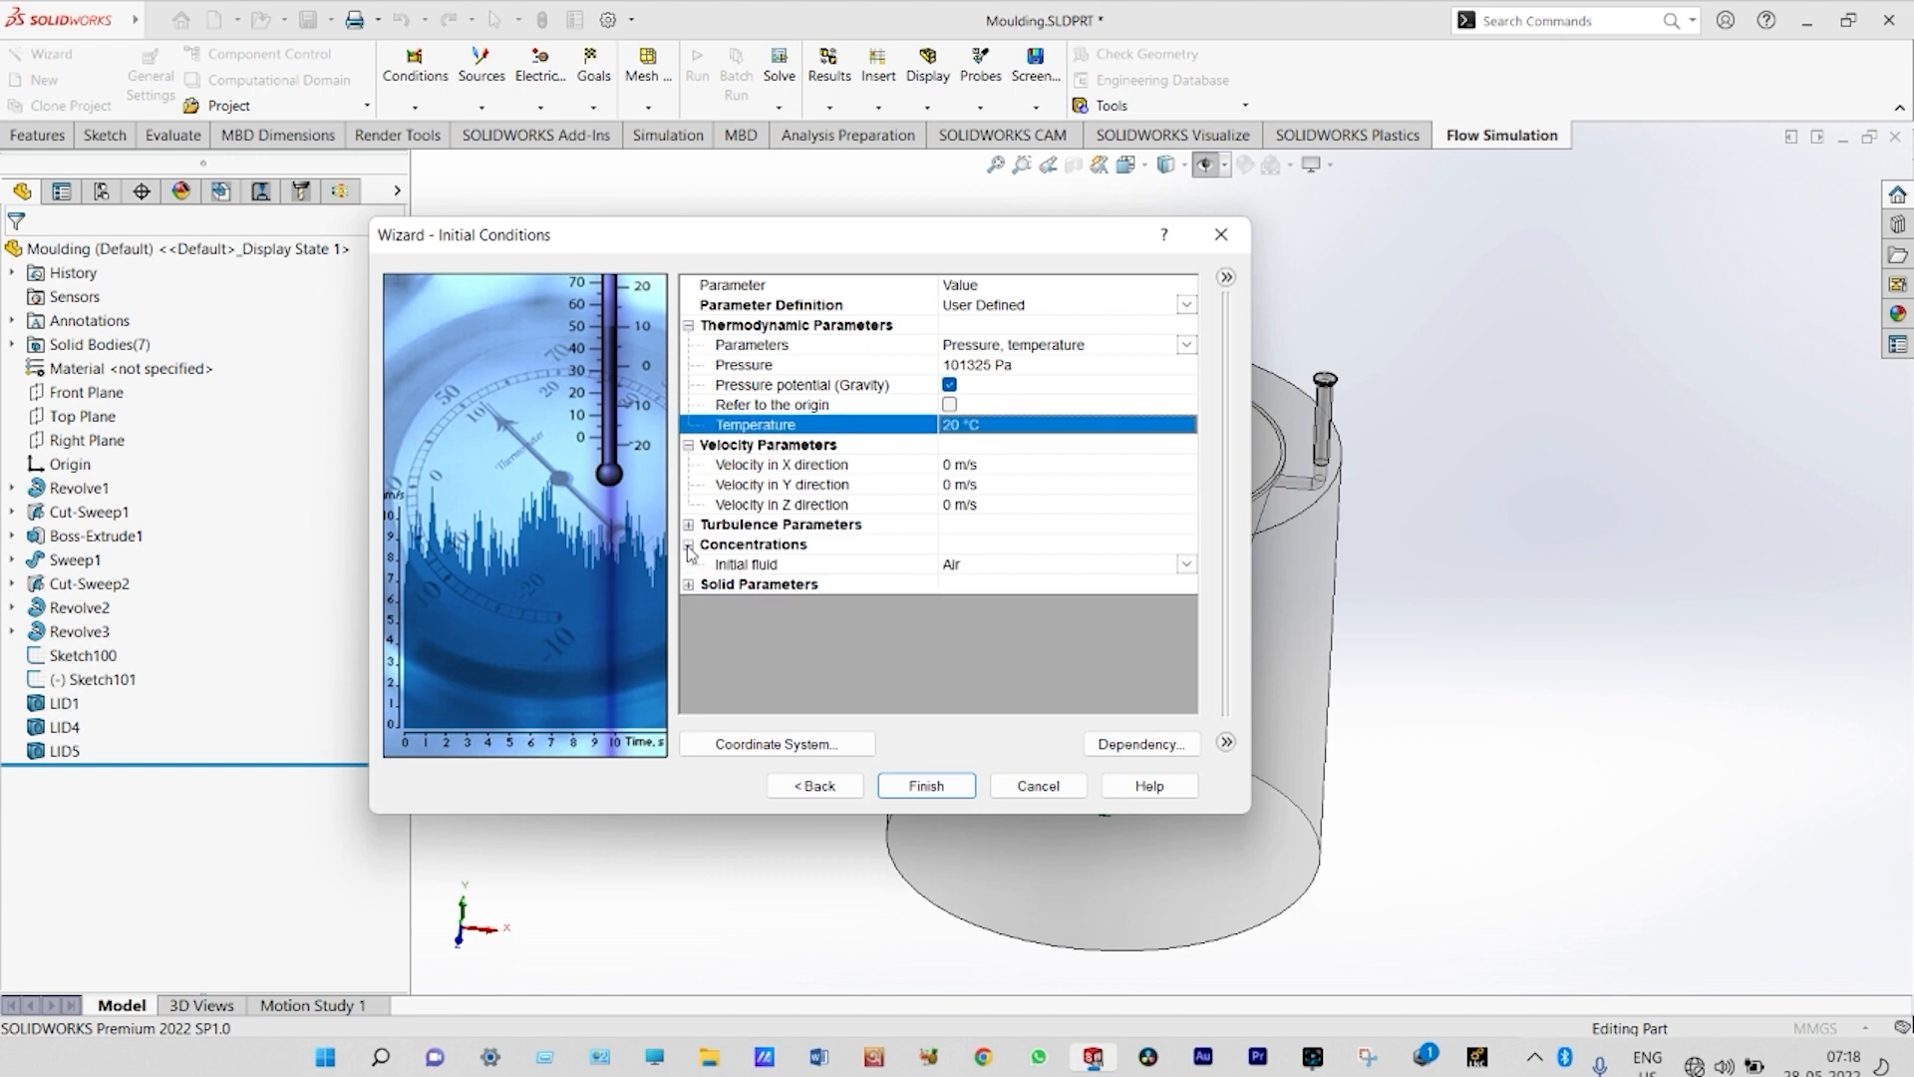
click(689, 585)
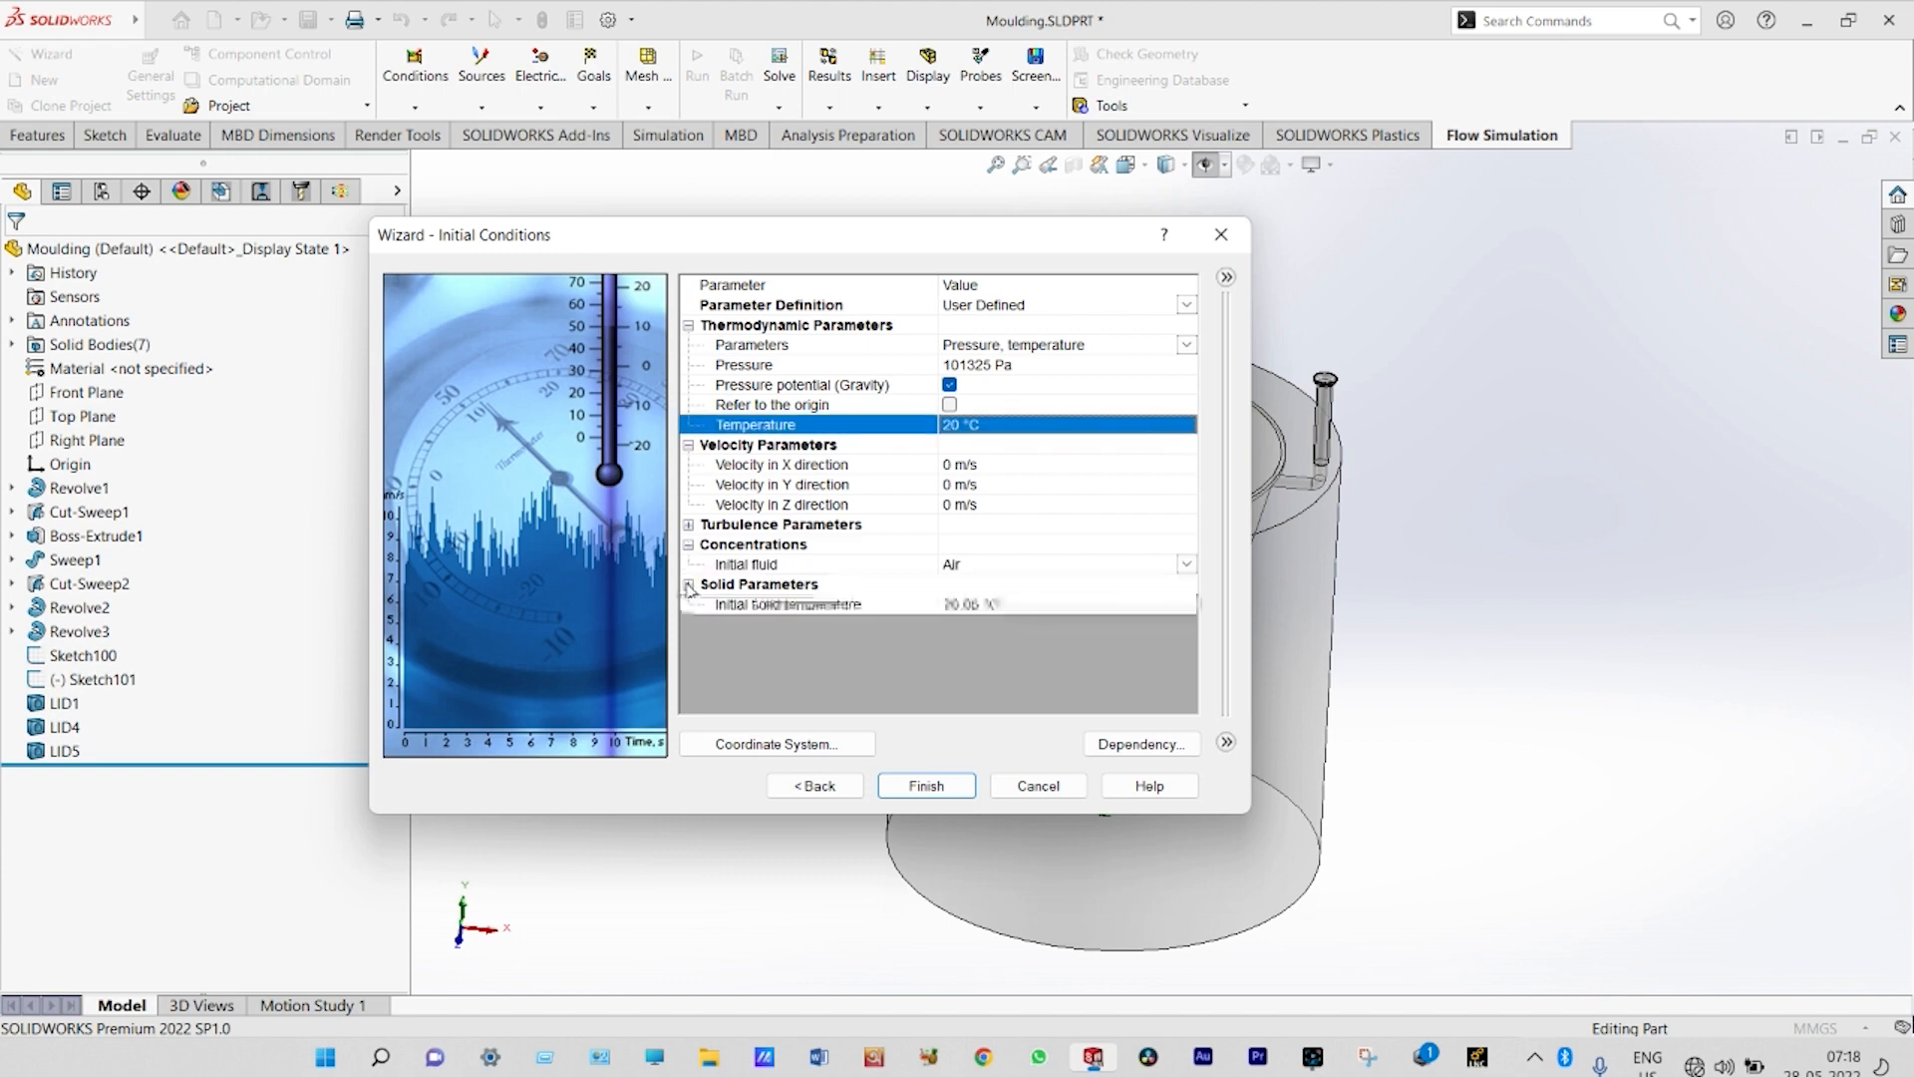
click(981, 606)
key(BackSpace)
key(BackSpace)
key(BackSpace)
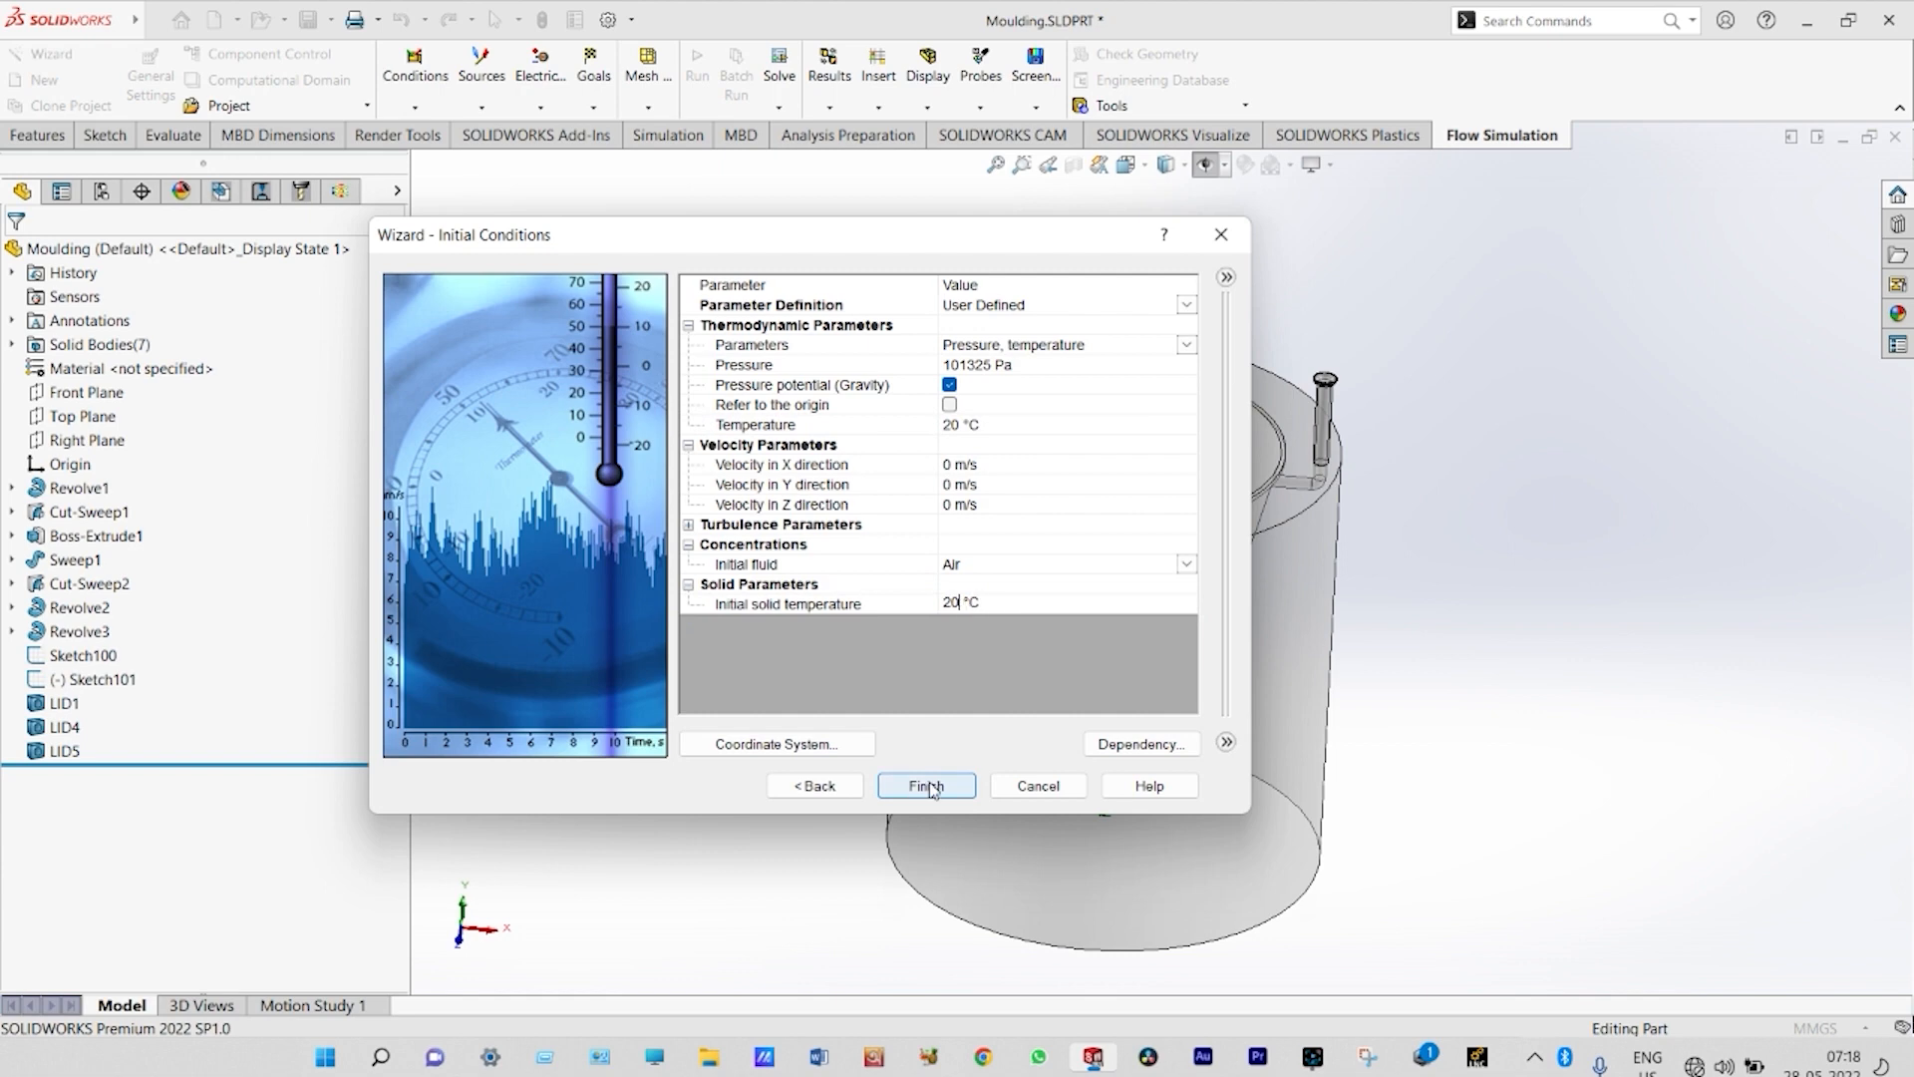
click(928, 787)
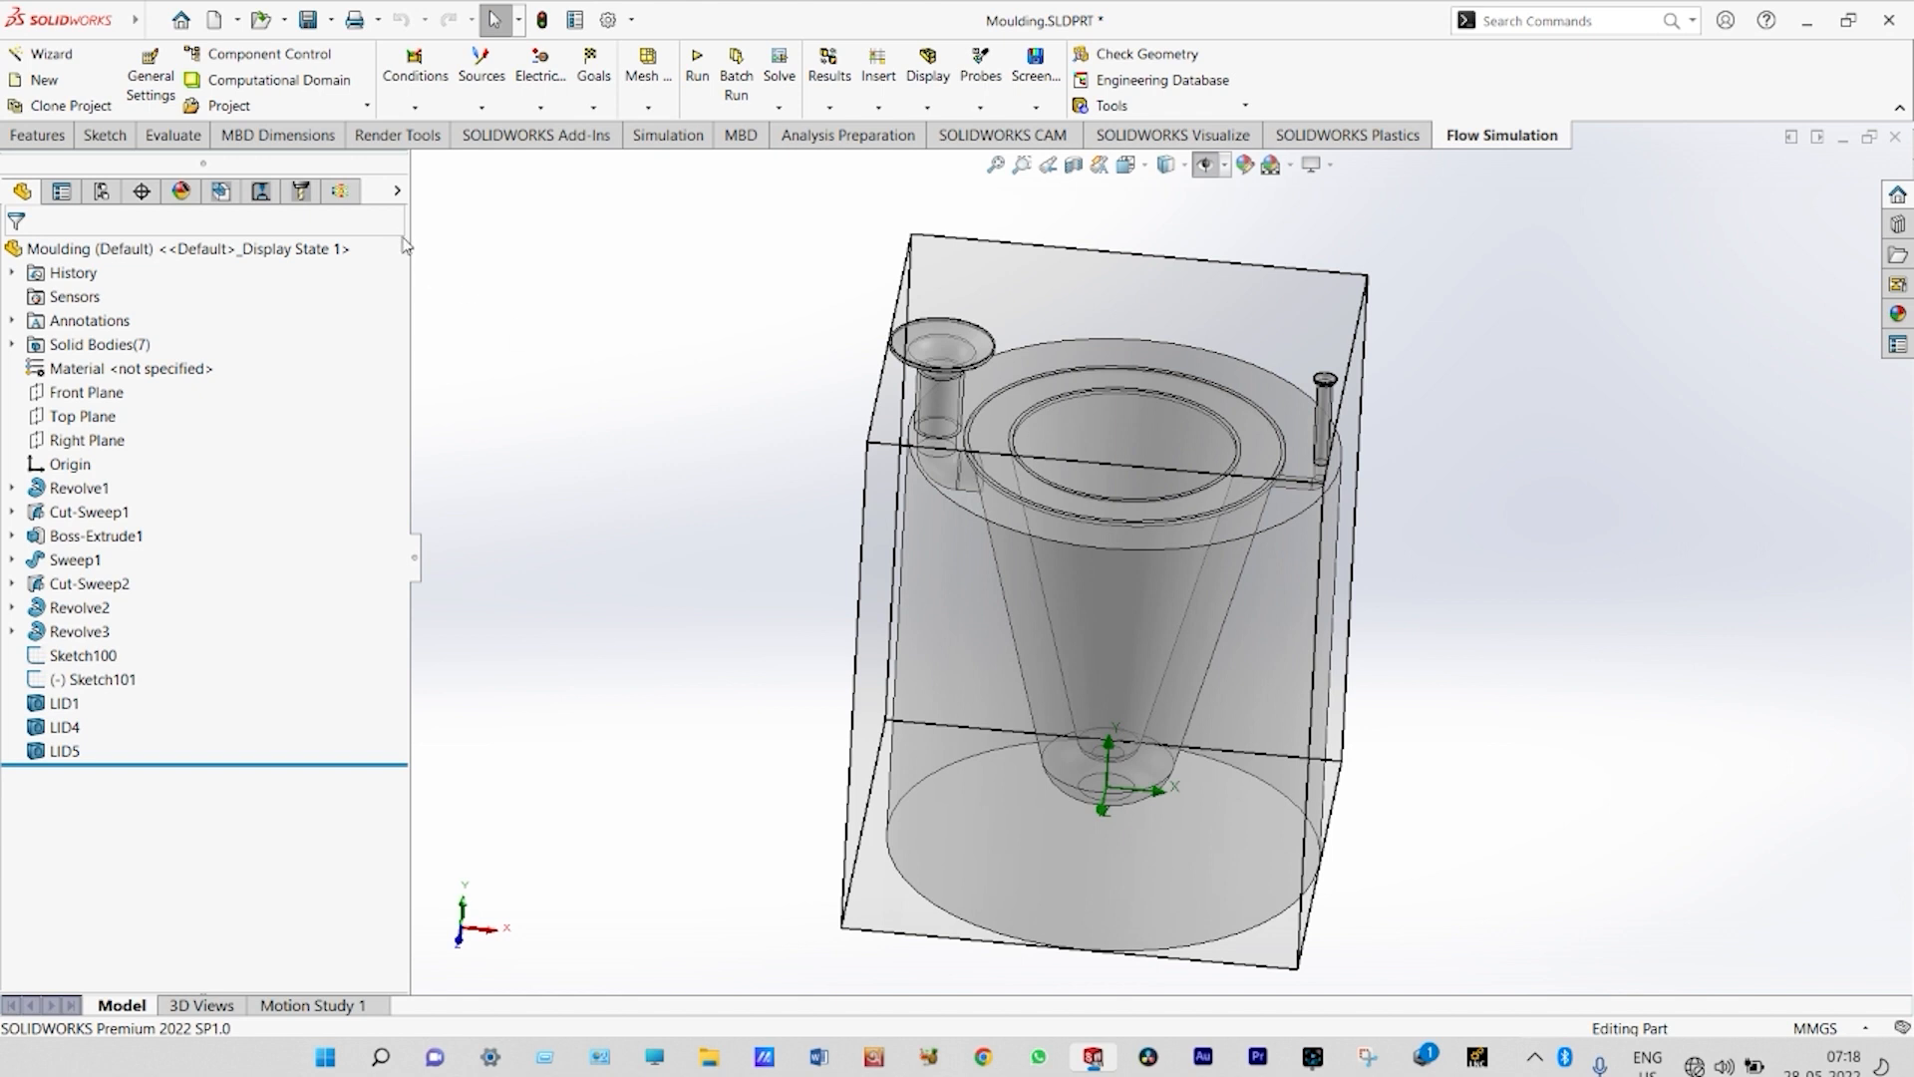
- Hide the computational domain of Project(2) and apply a planar section view of the mould through the Front Plane
click(340, 190)
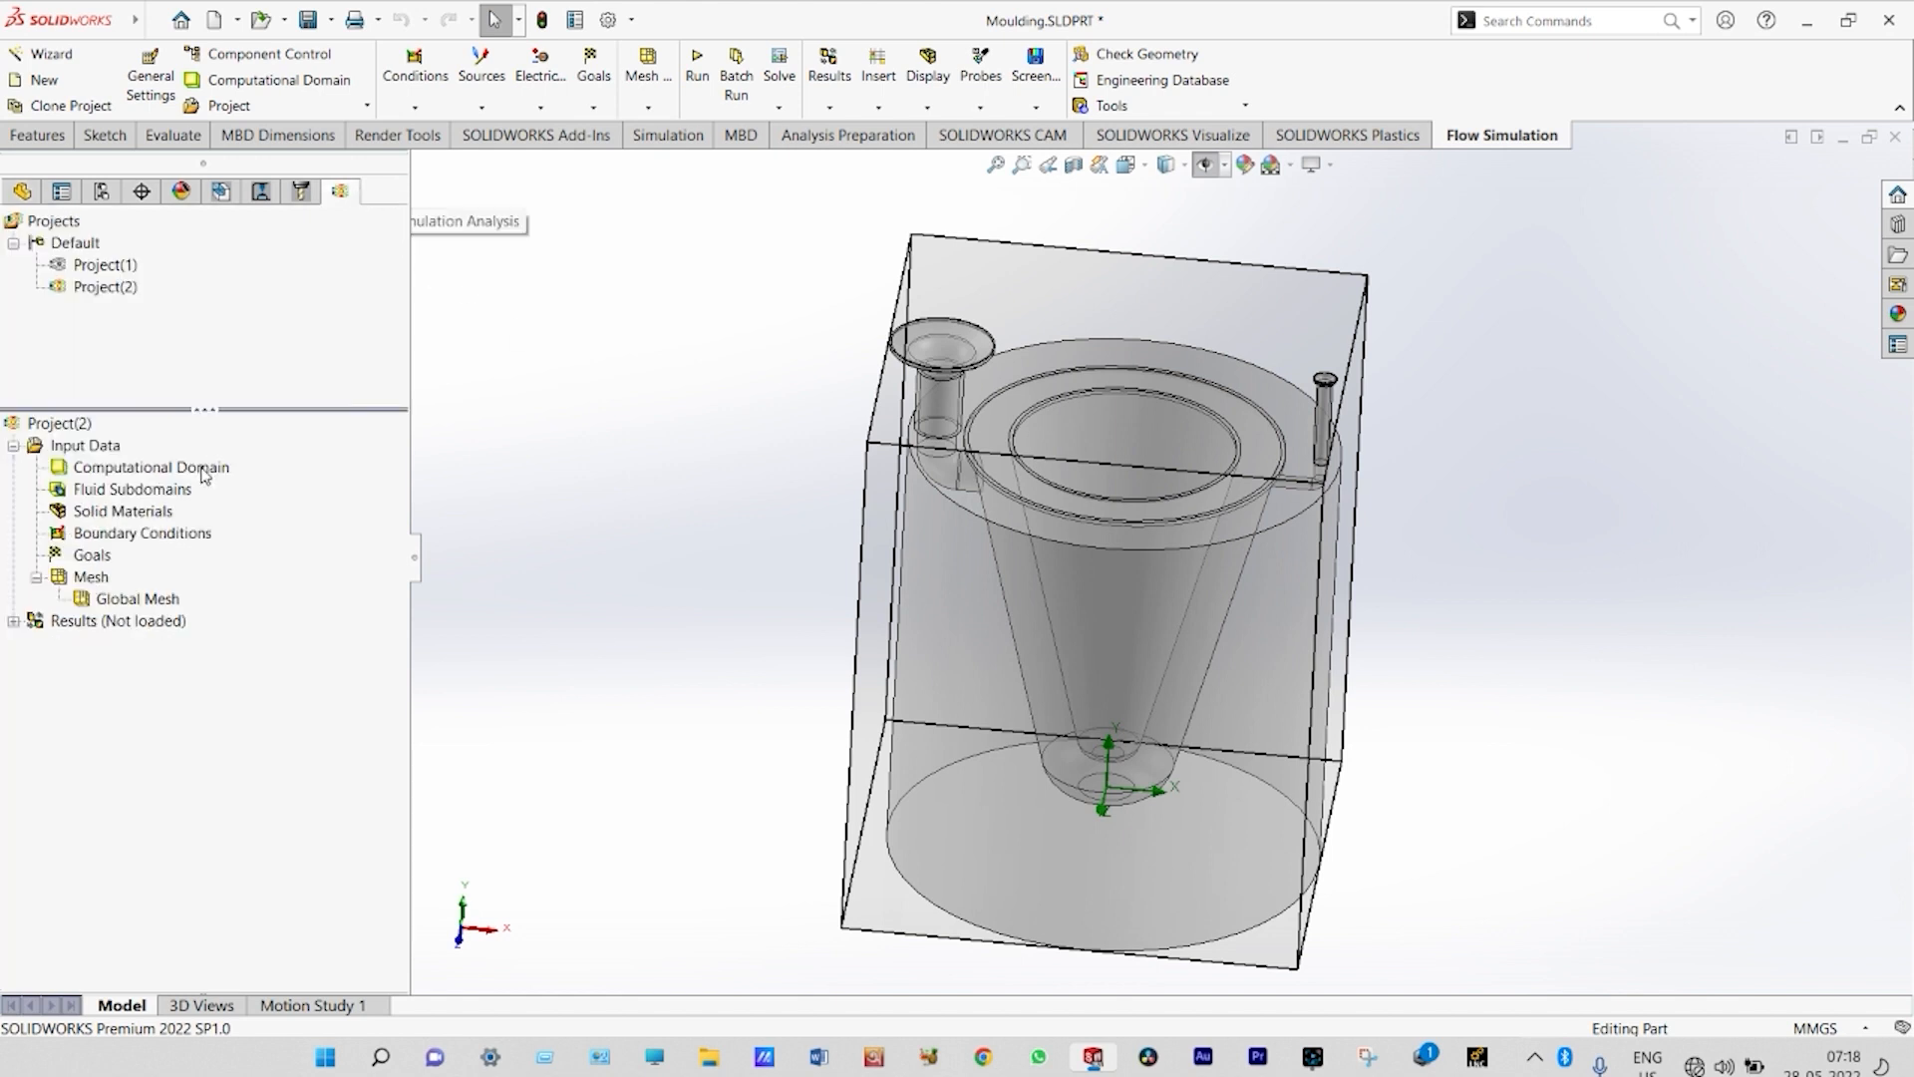
click(204, 471)
right_click(204, 471)
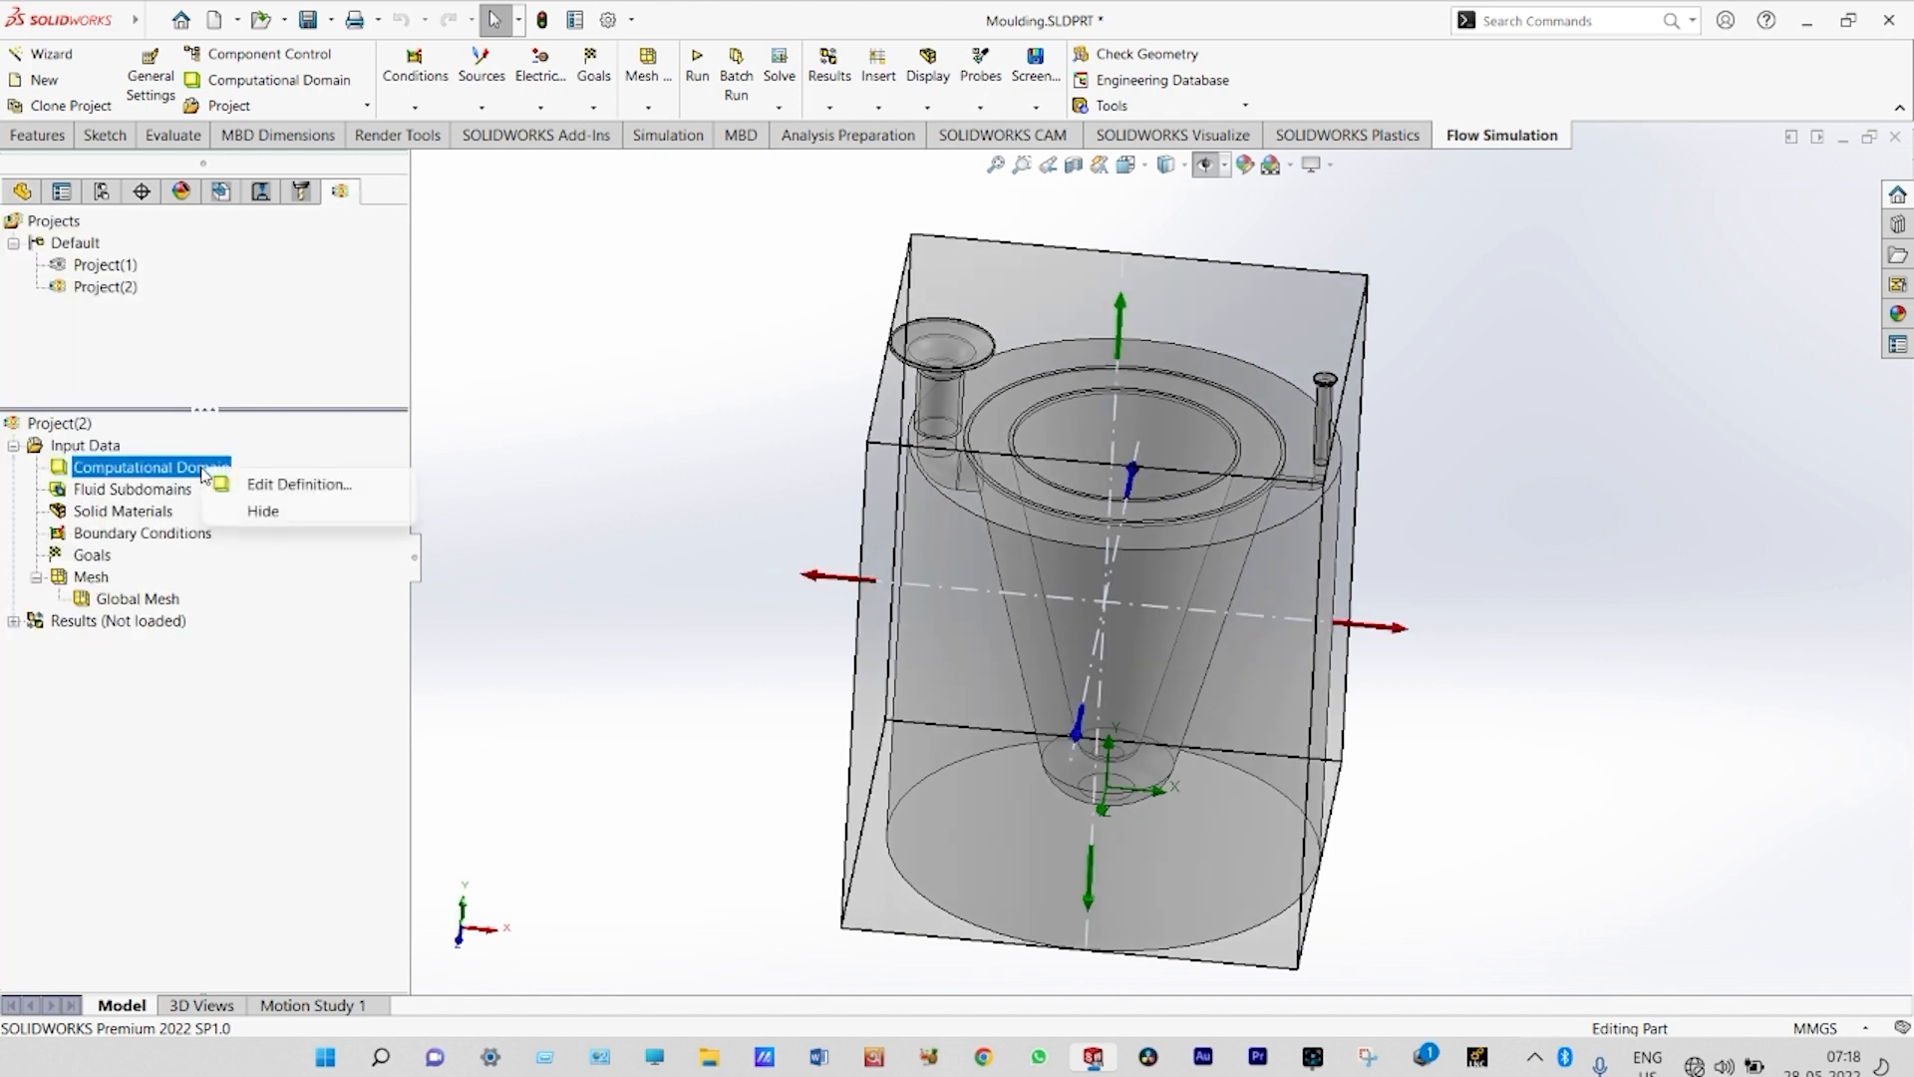
click(261, 511)
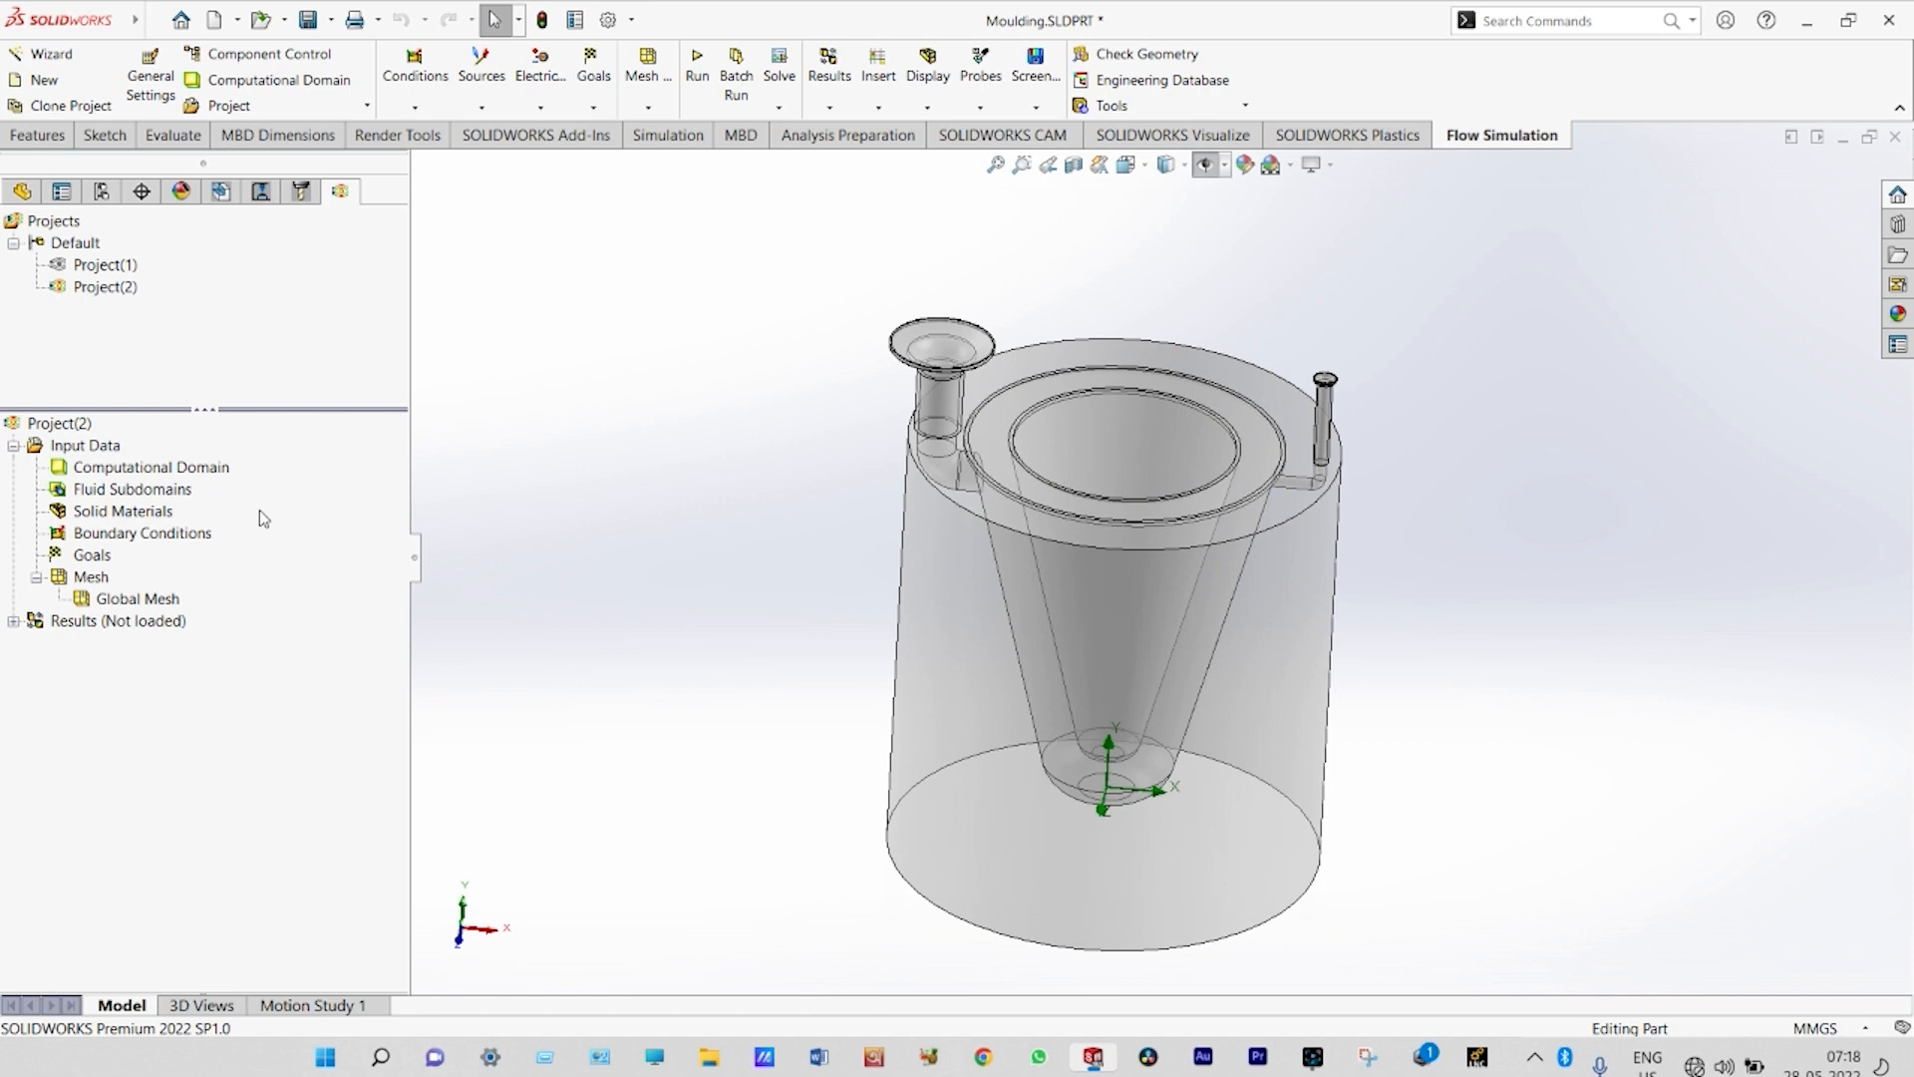
click(1072, 164)
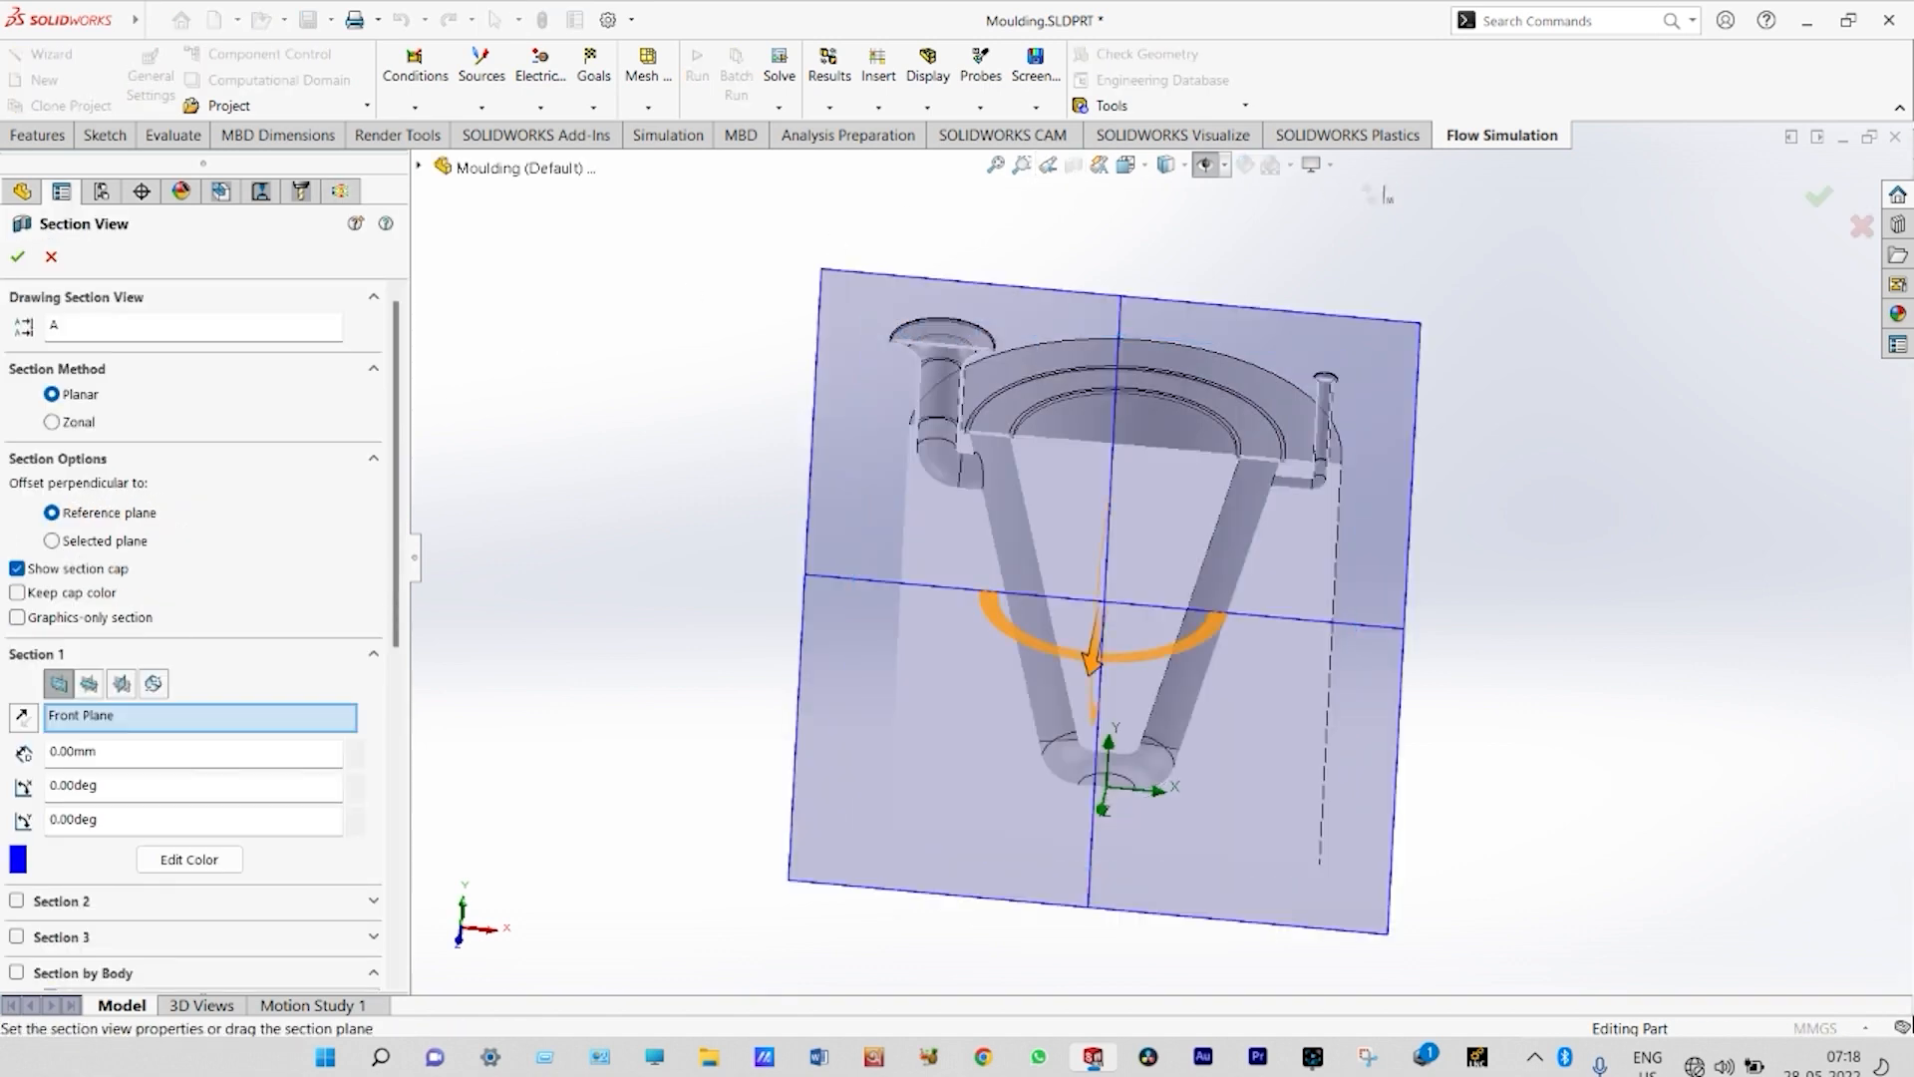
click(1818, 196)
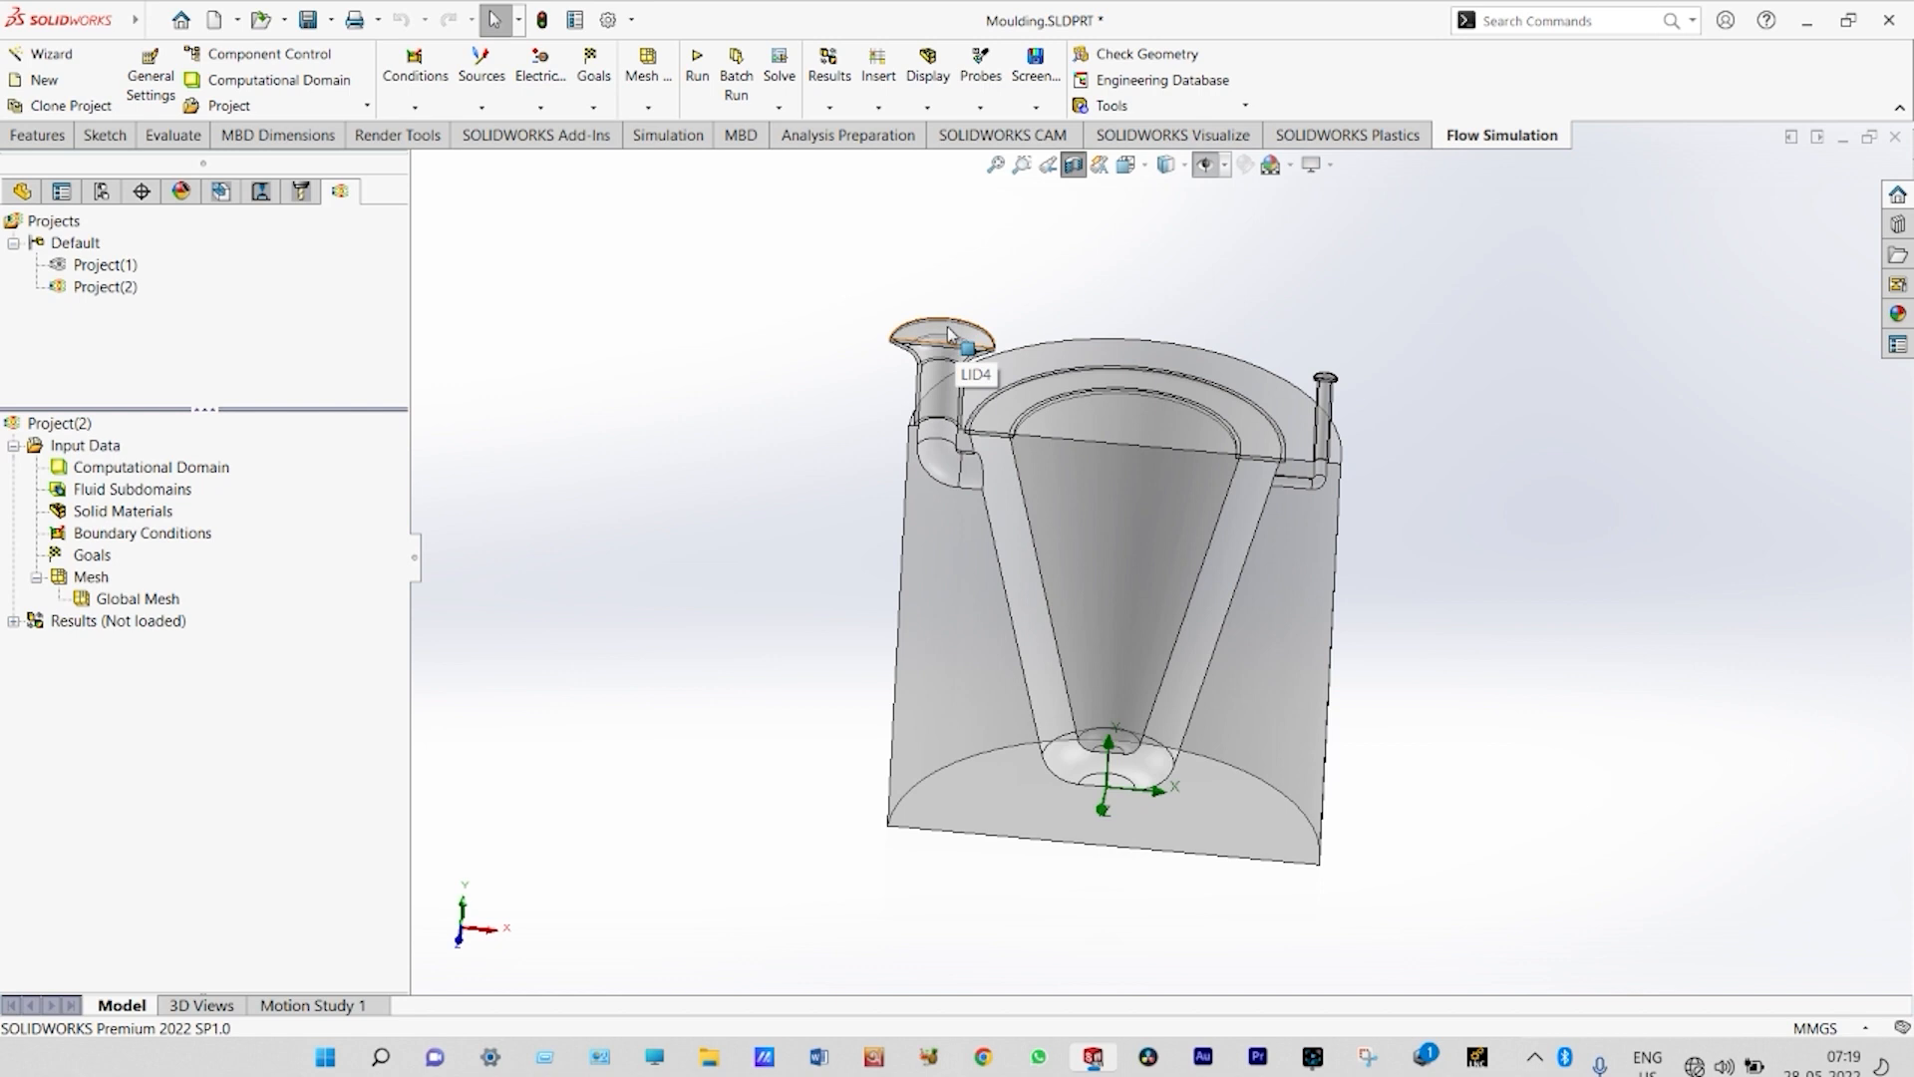
- Start an Inlet Velocity boundary condition with a velocity of 0.1 m/s normal to face and a temperature of 800 °C
right_click(160, 532)
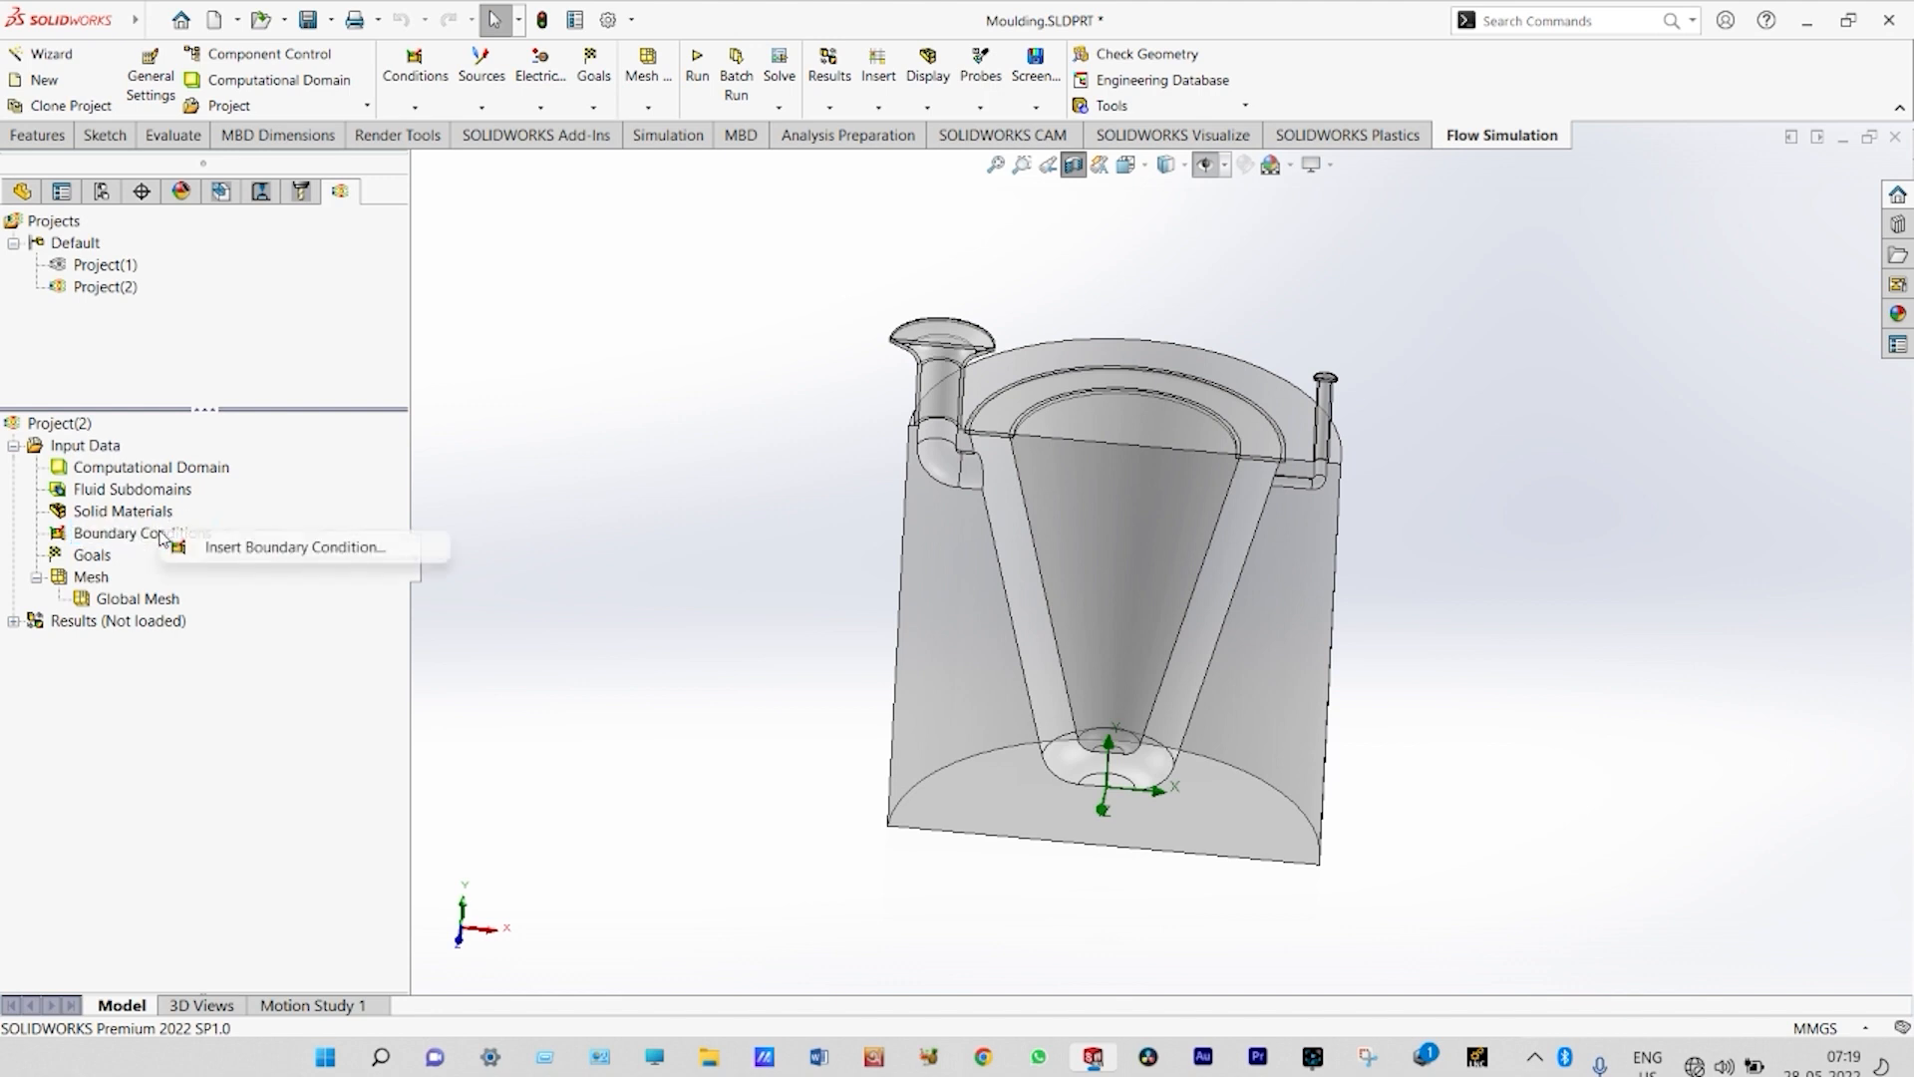
click(233, 558)
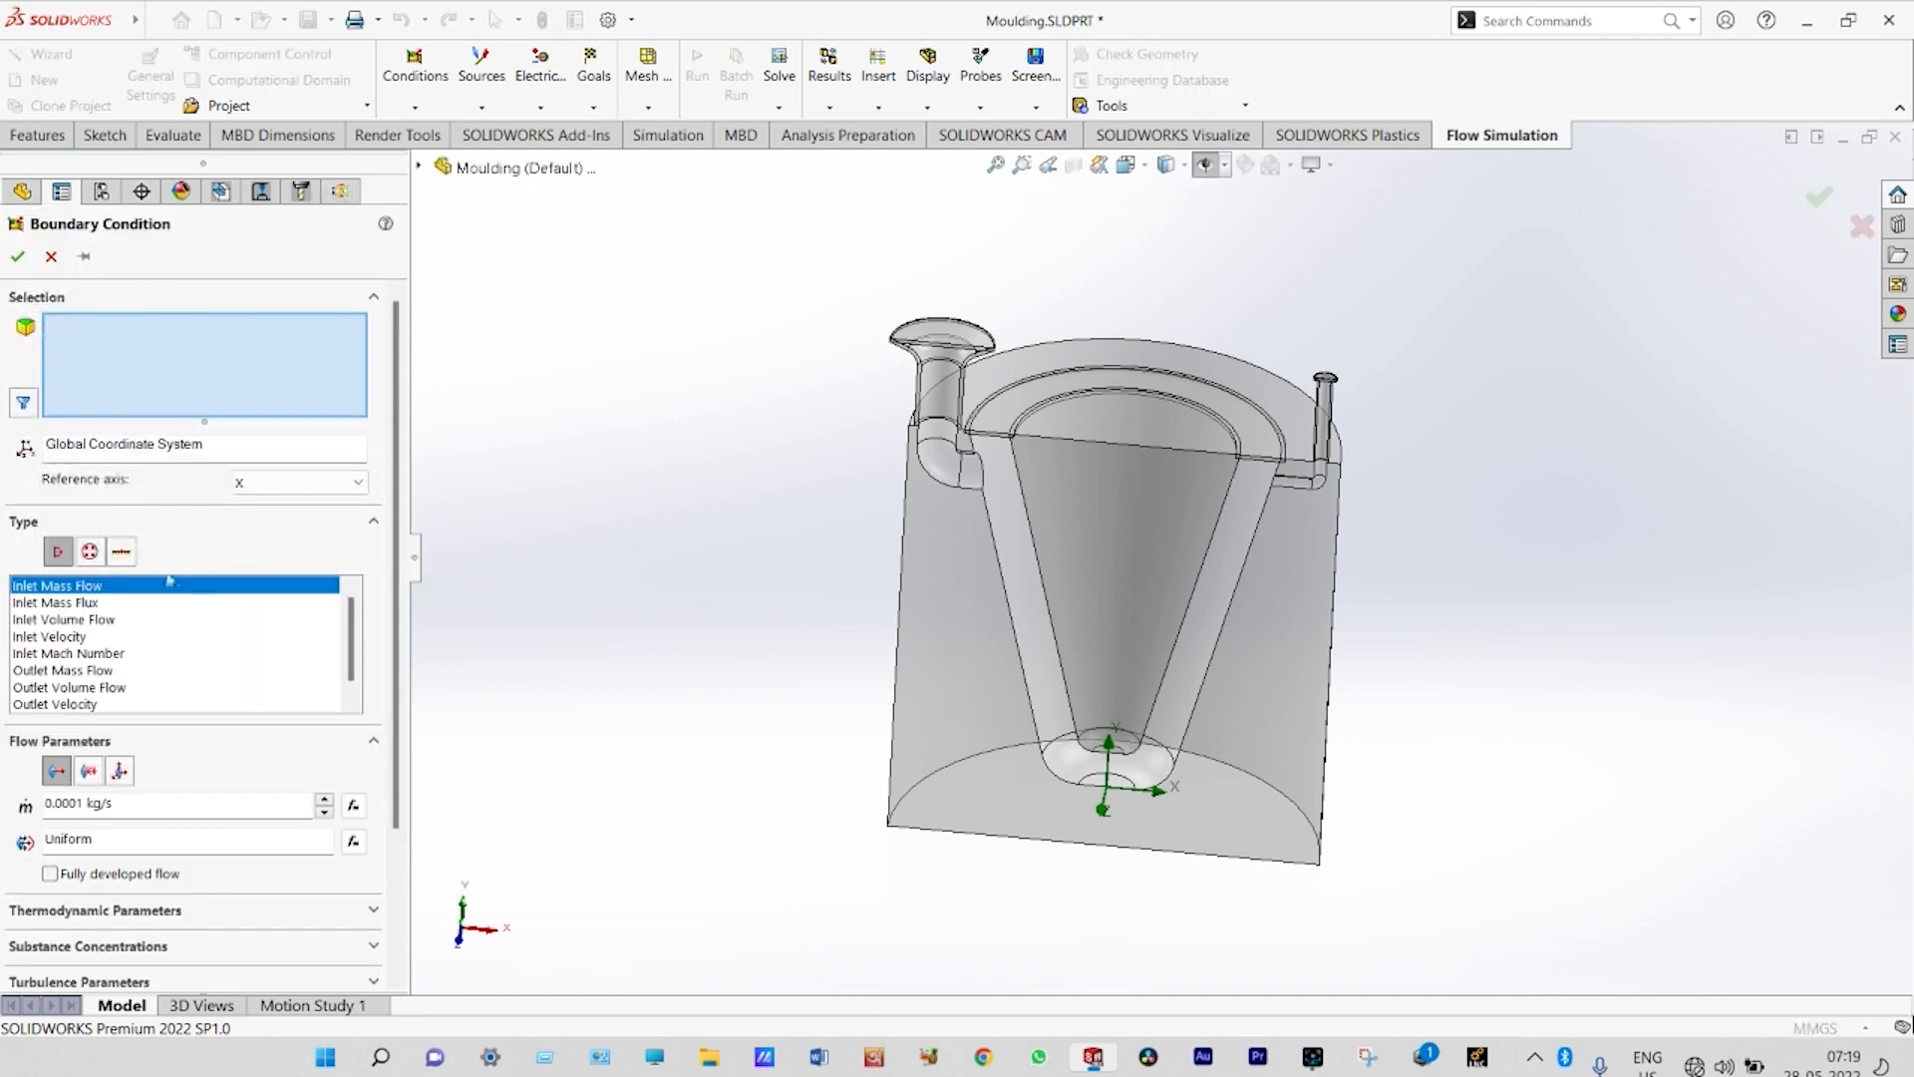
click(47, 636)
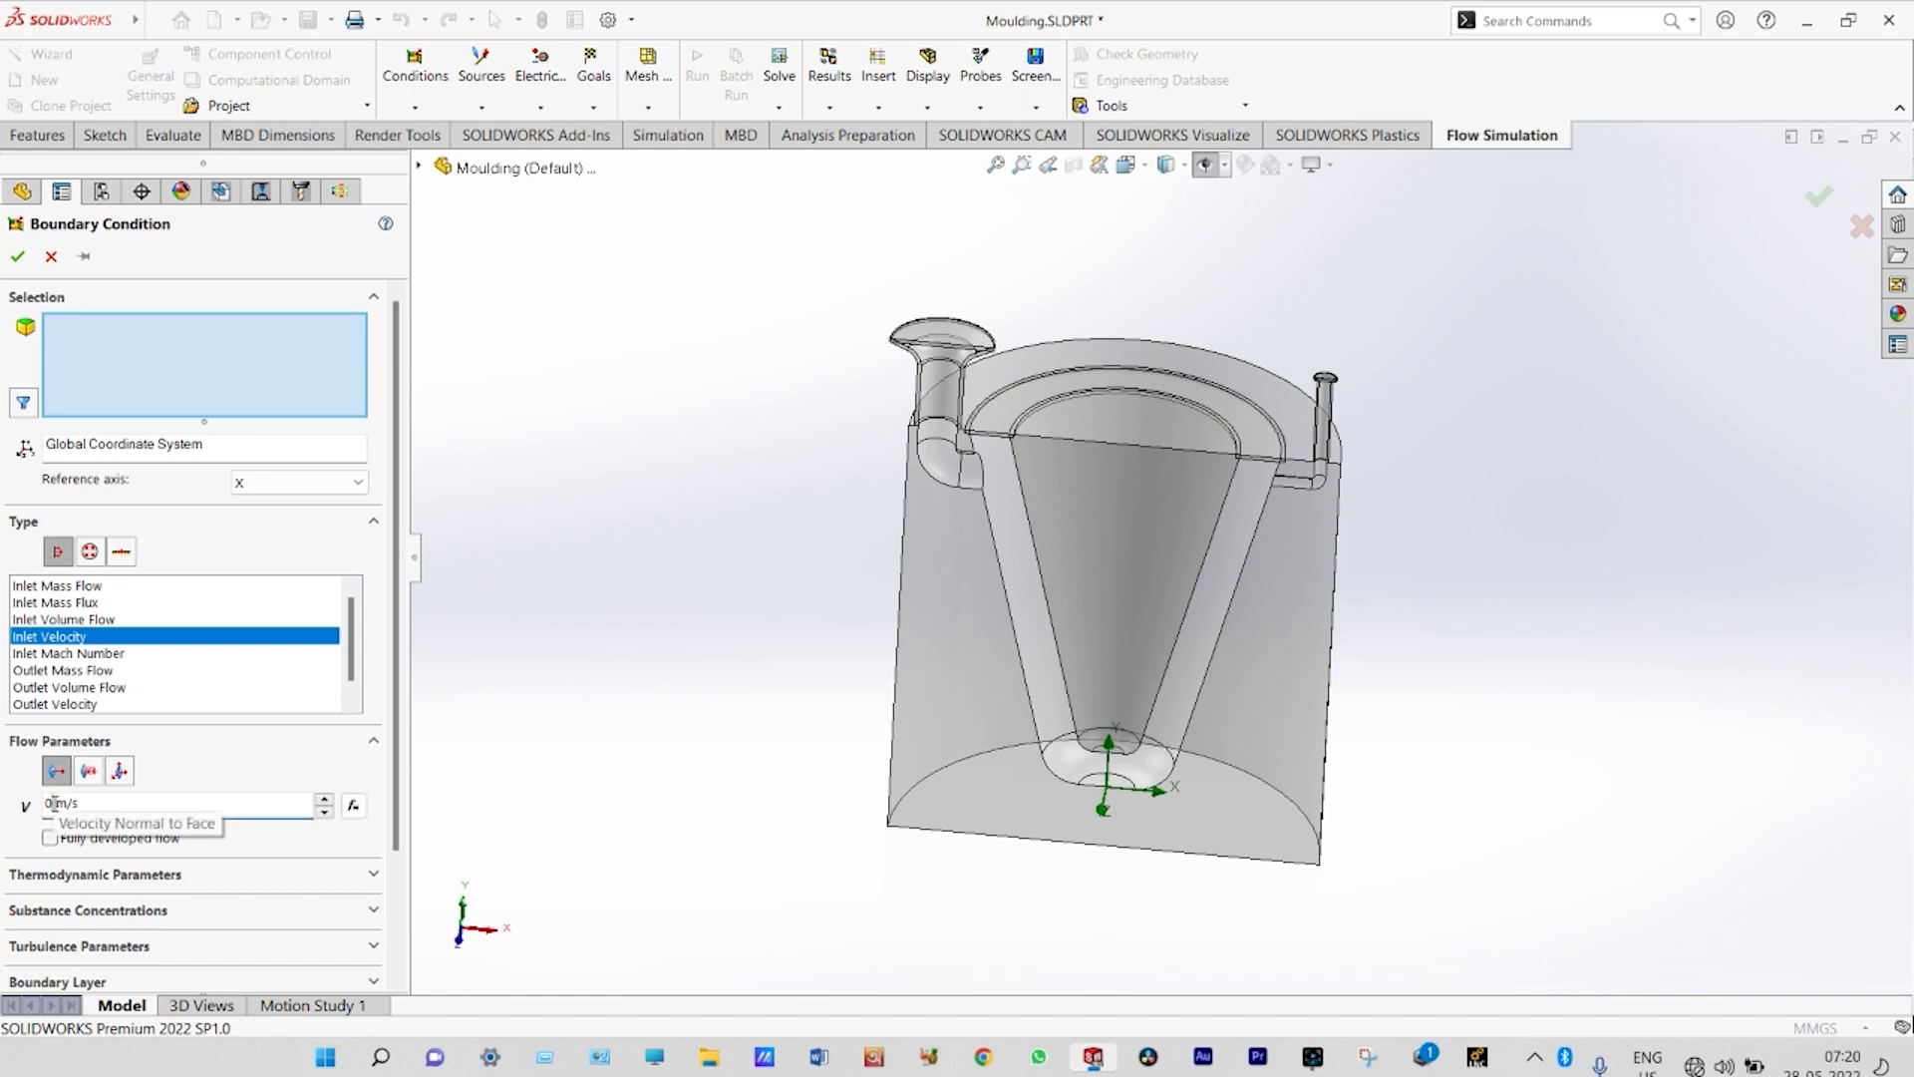
text(.1)
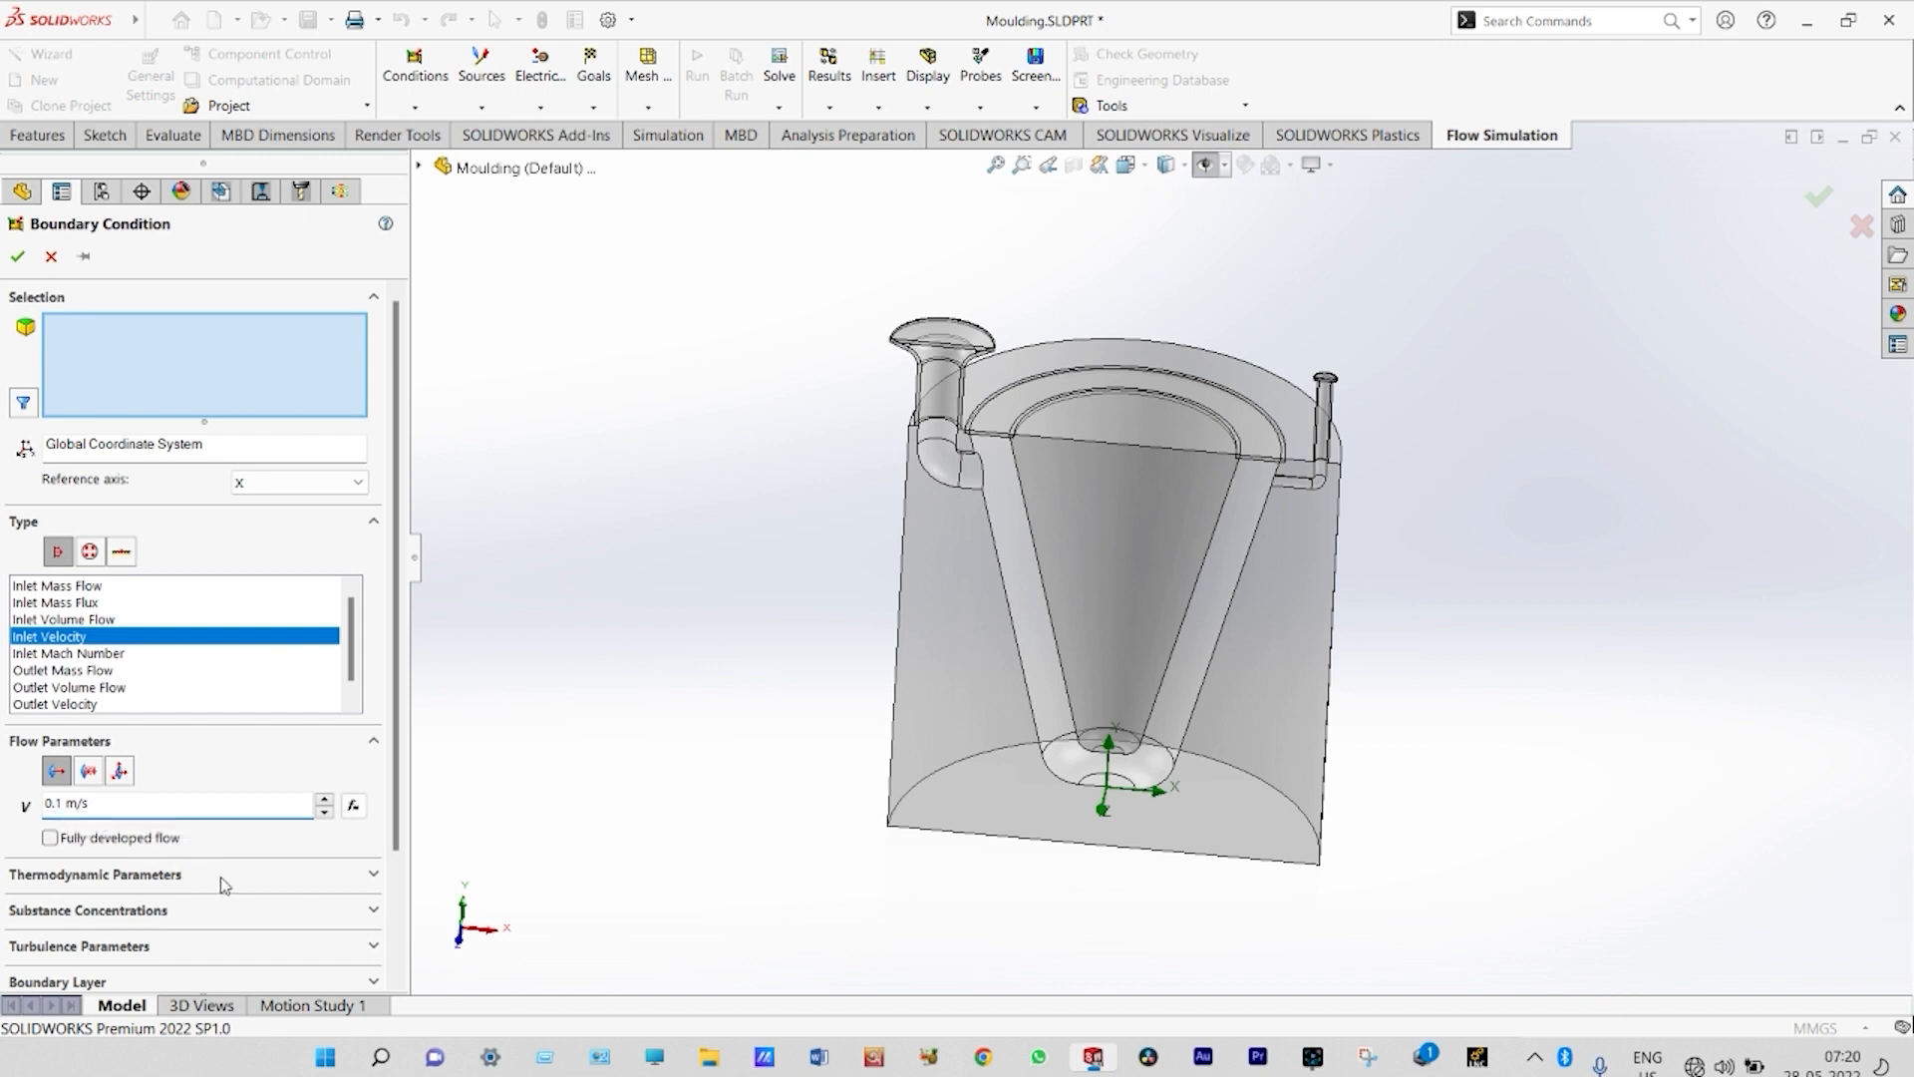
click(375, 875)
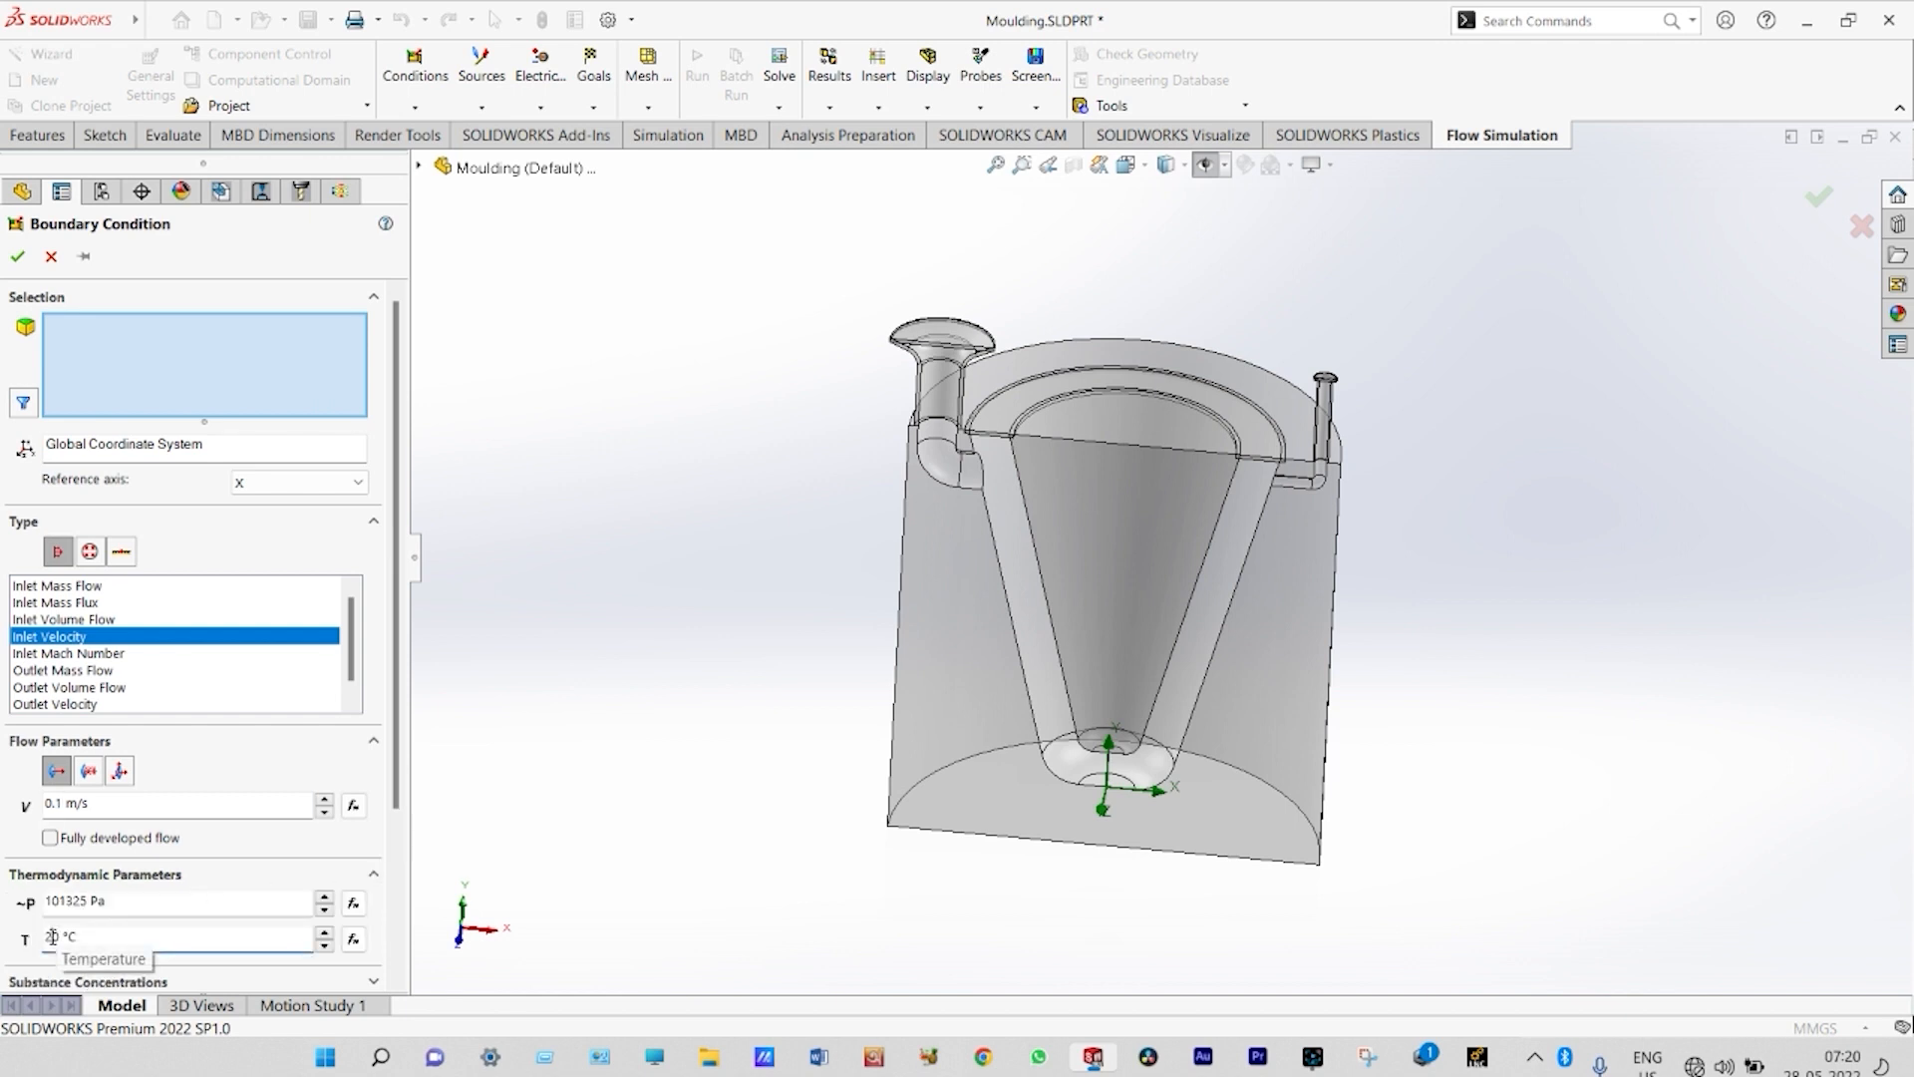
key(BackSpace)
text(80)
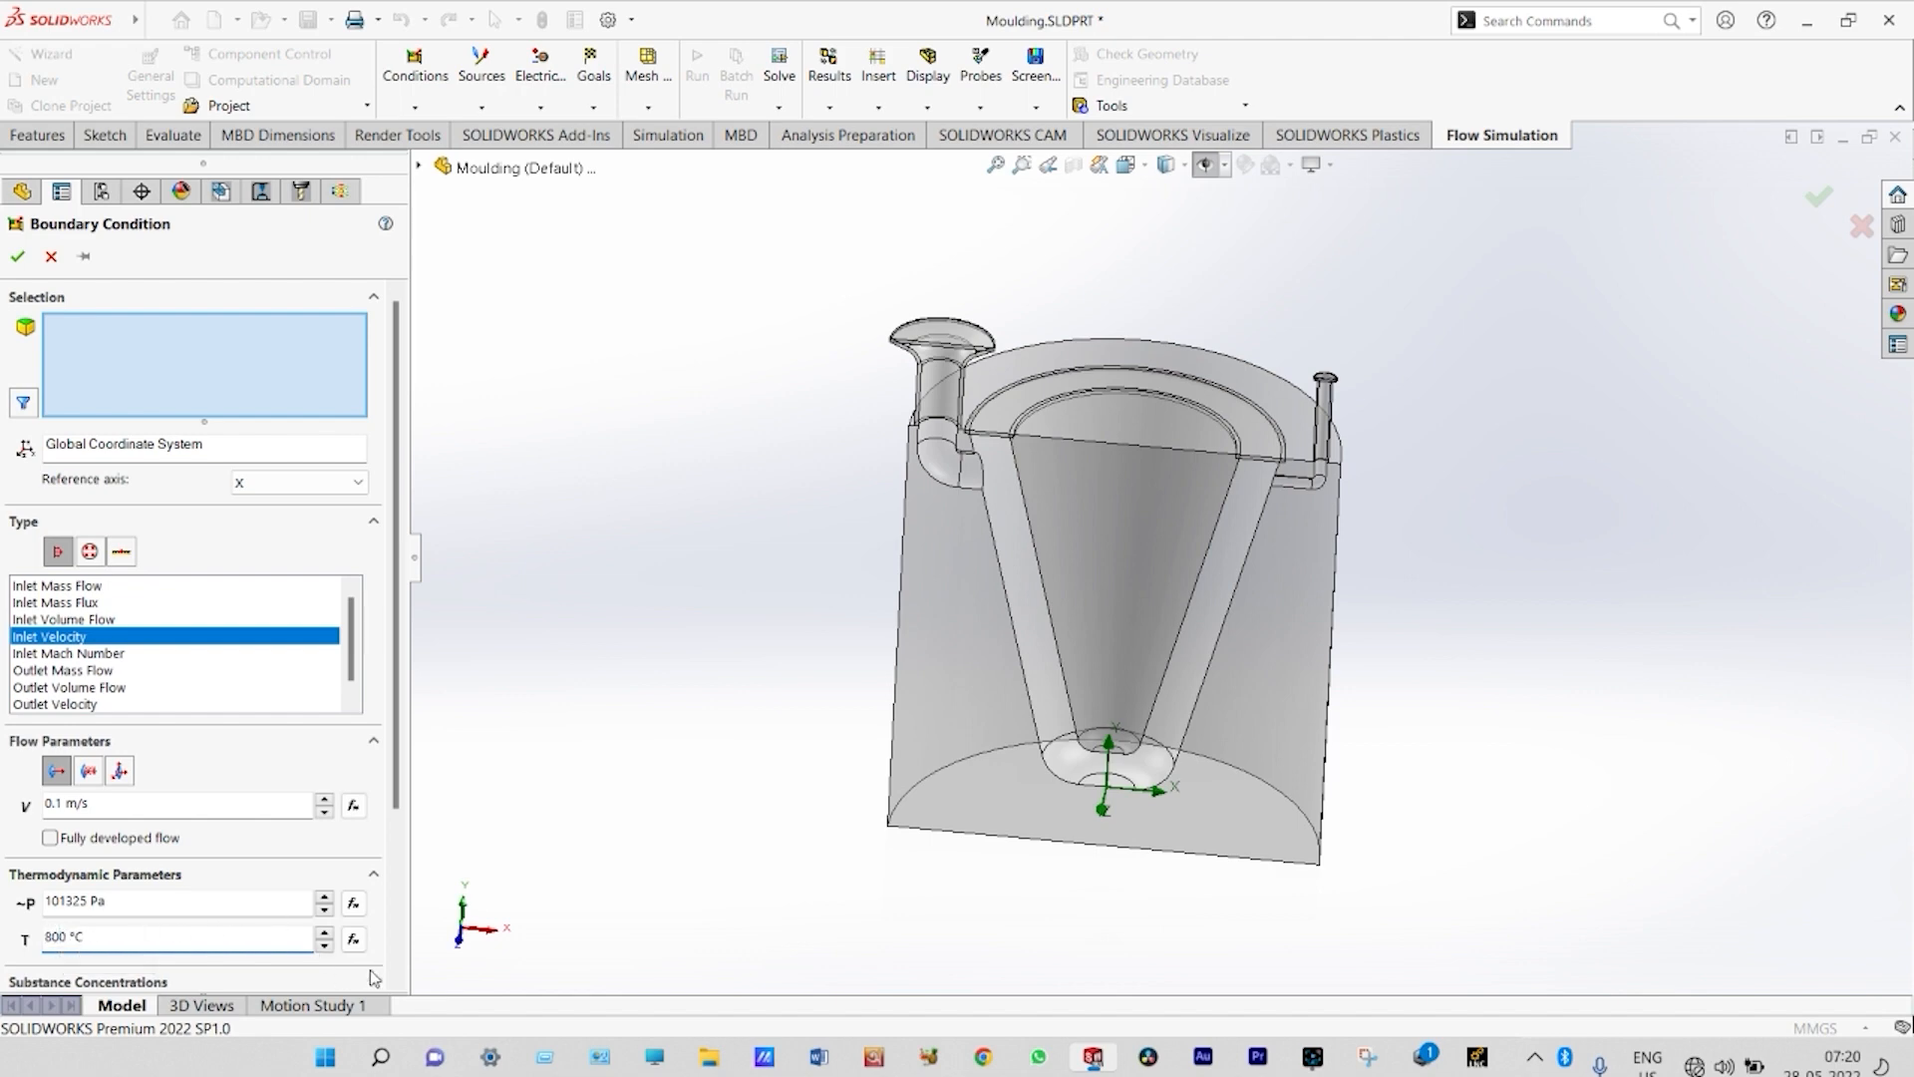
- Set the inlet substance to Liquid Aluminium and apply the condition to the LID4 face at the pouring cup
click(400, 982)
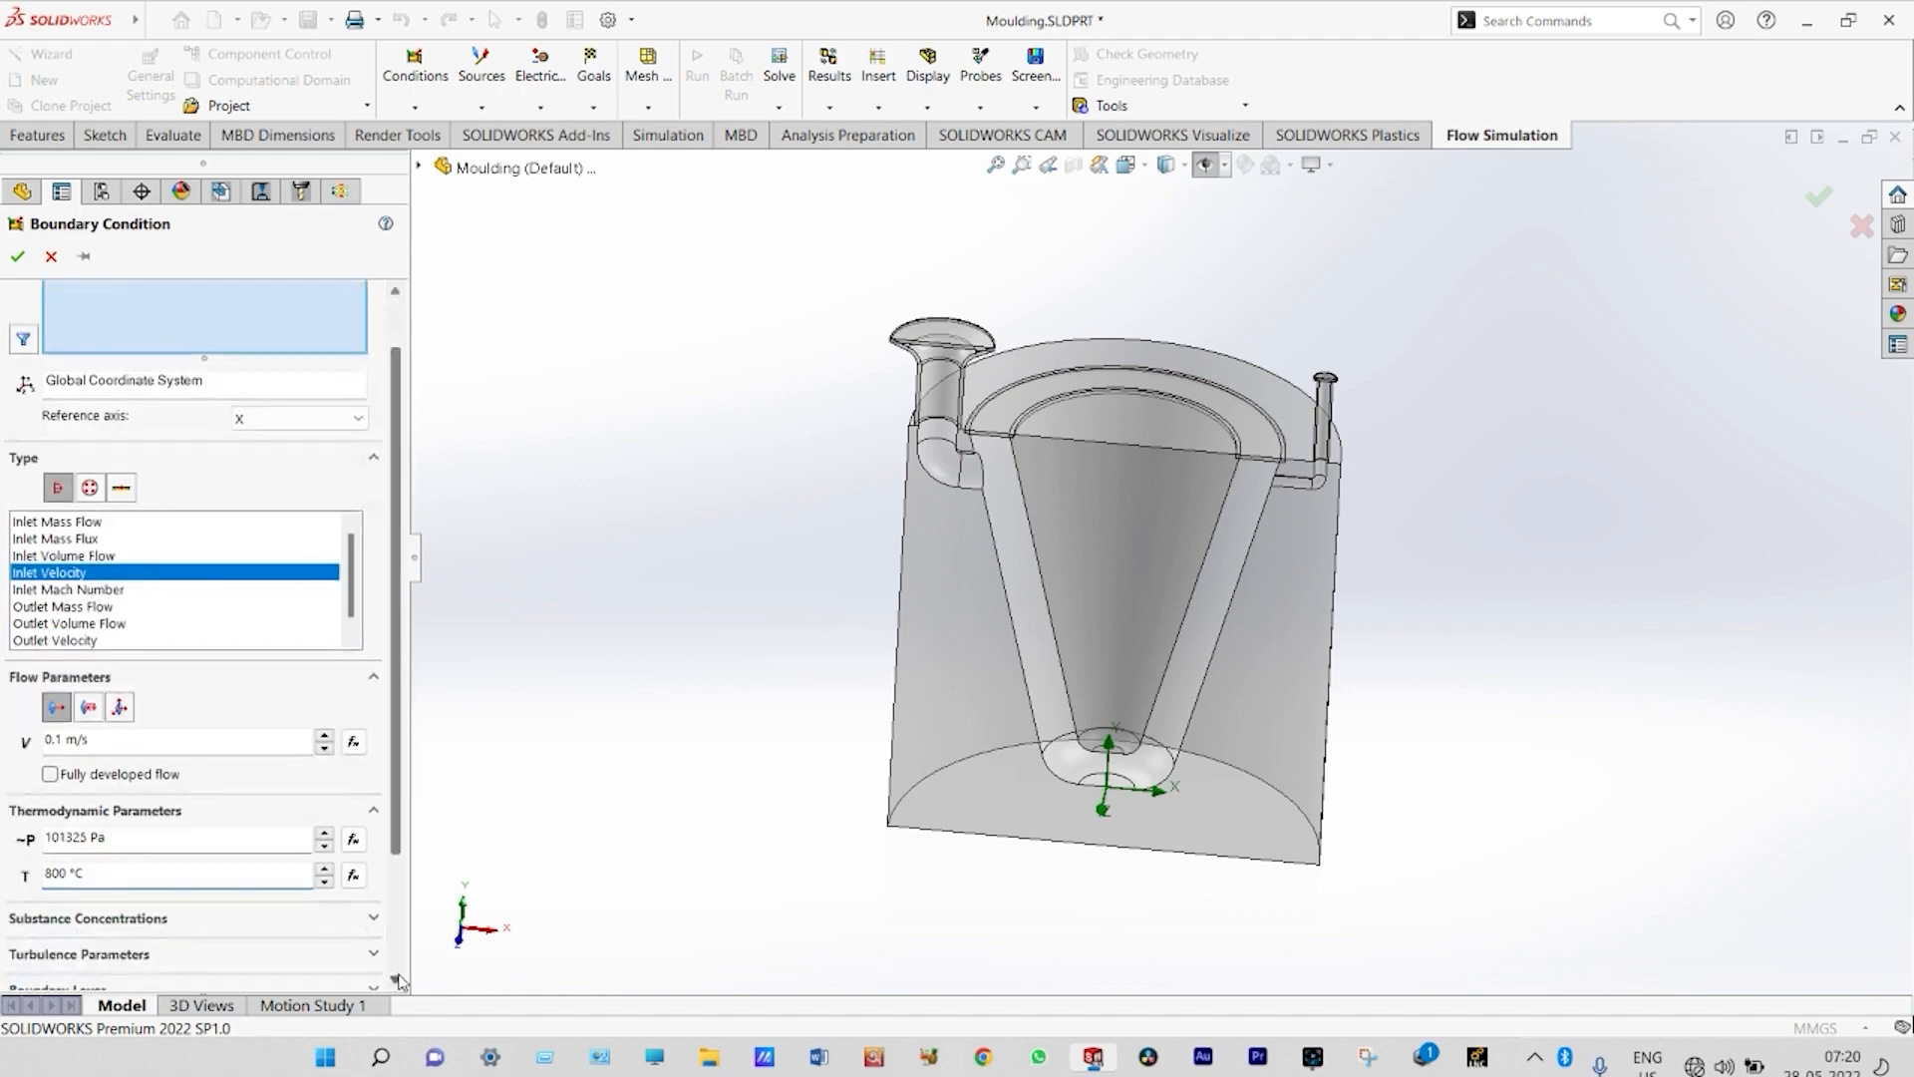
click(400, 982)
click(371, 855)
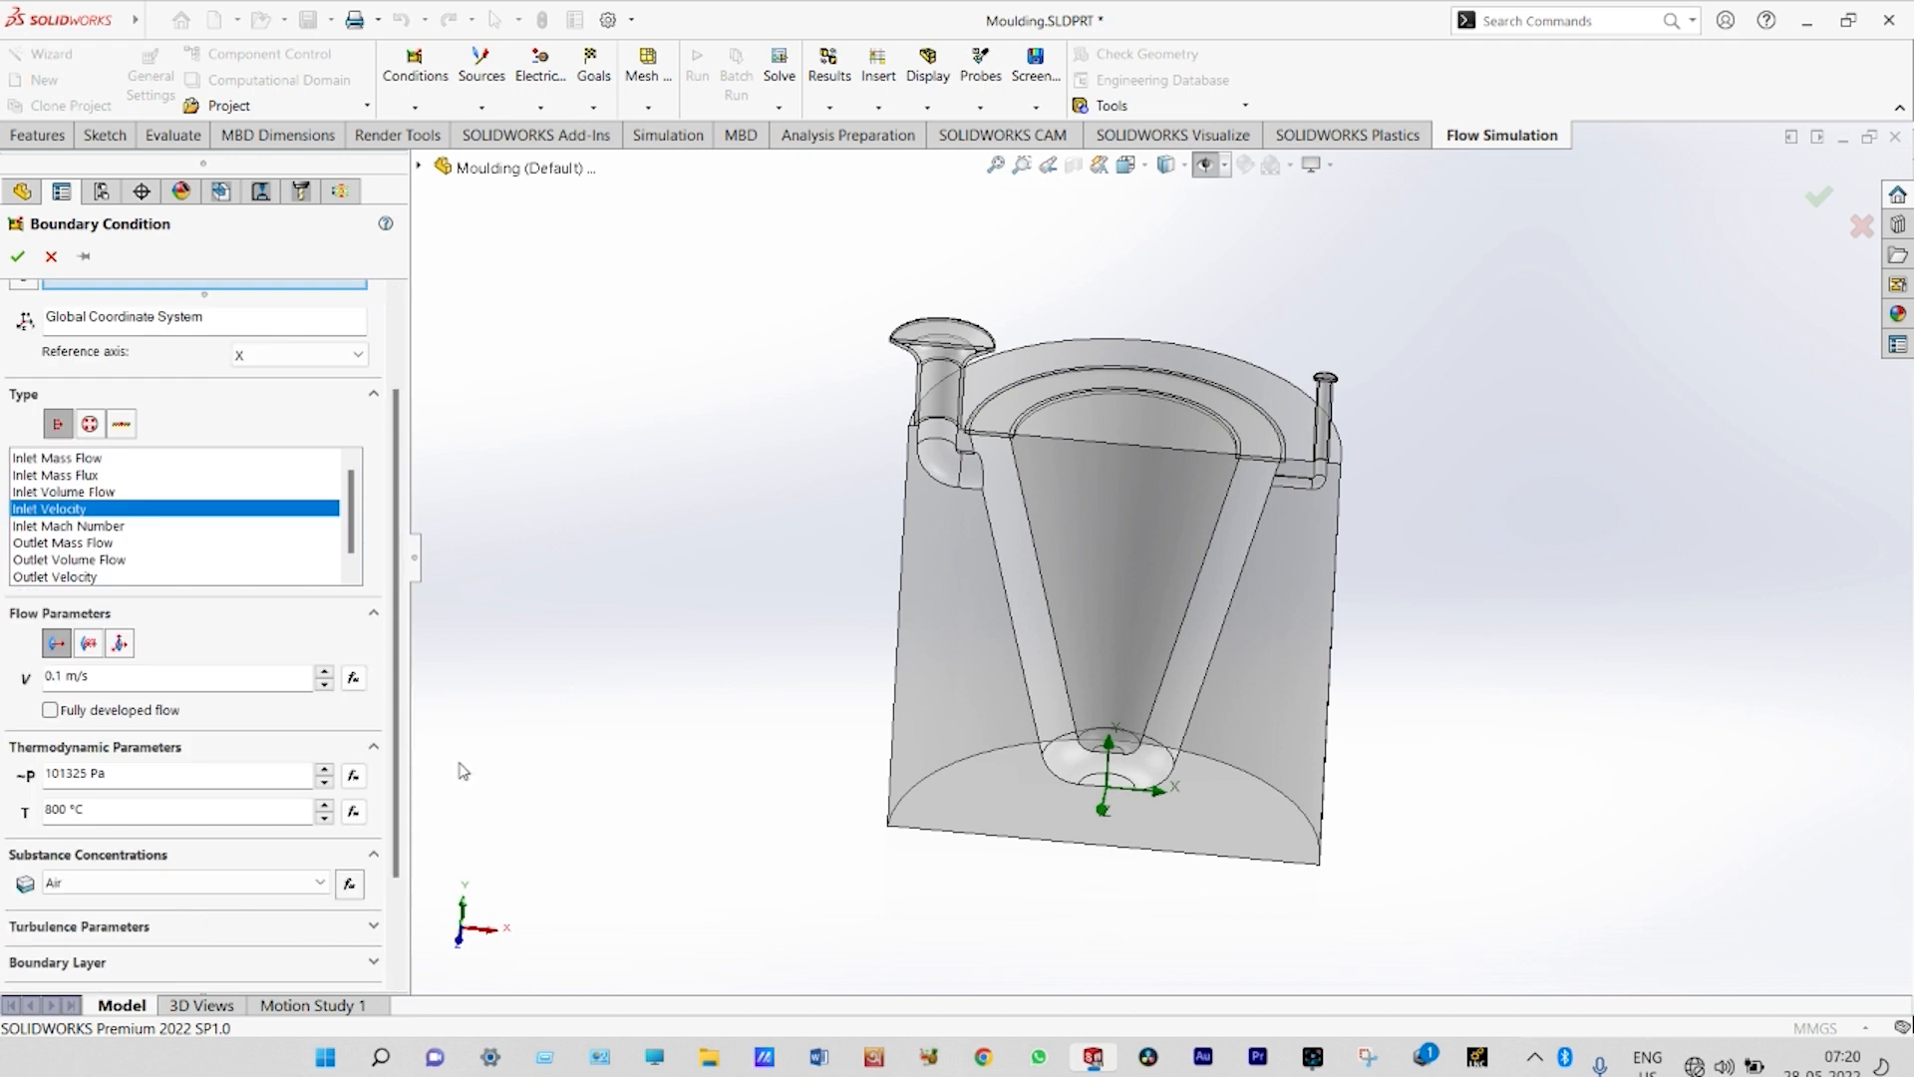
click(320, 883)
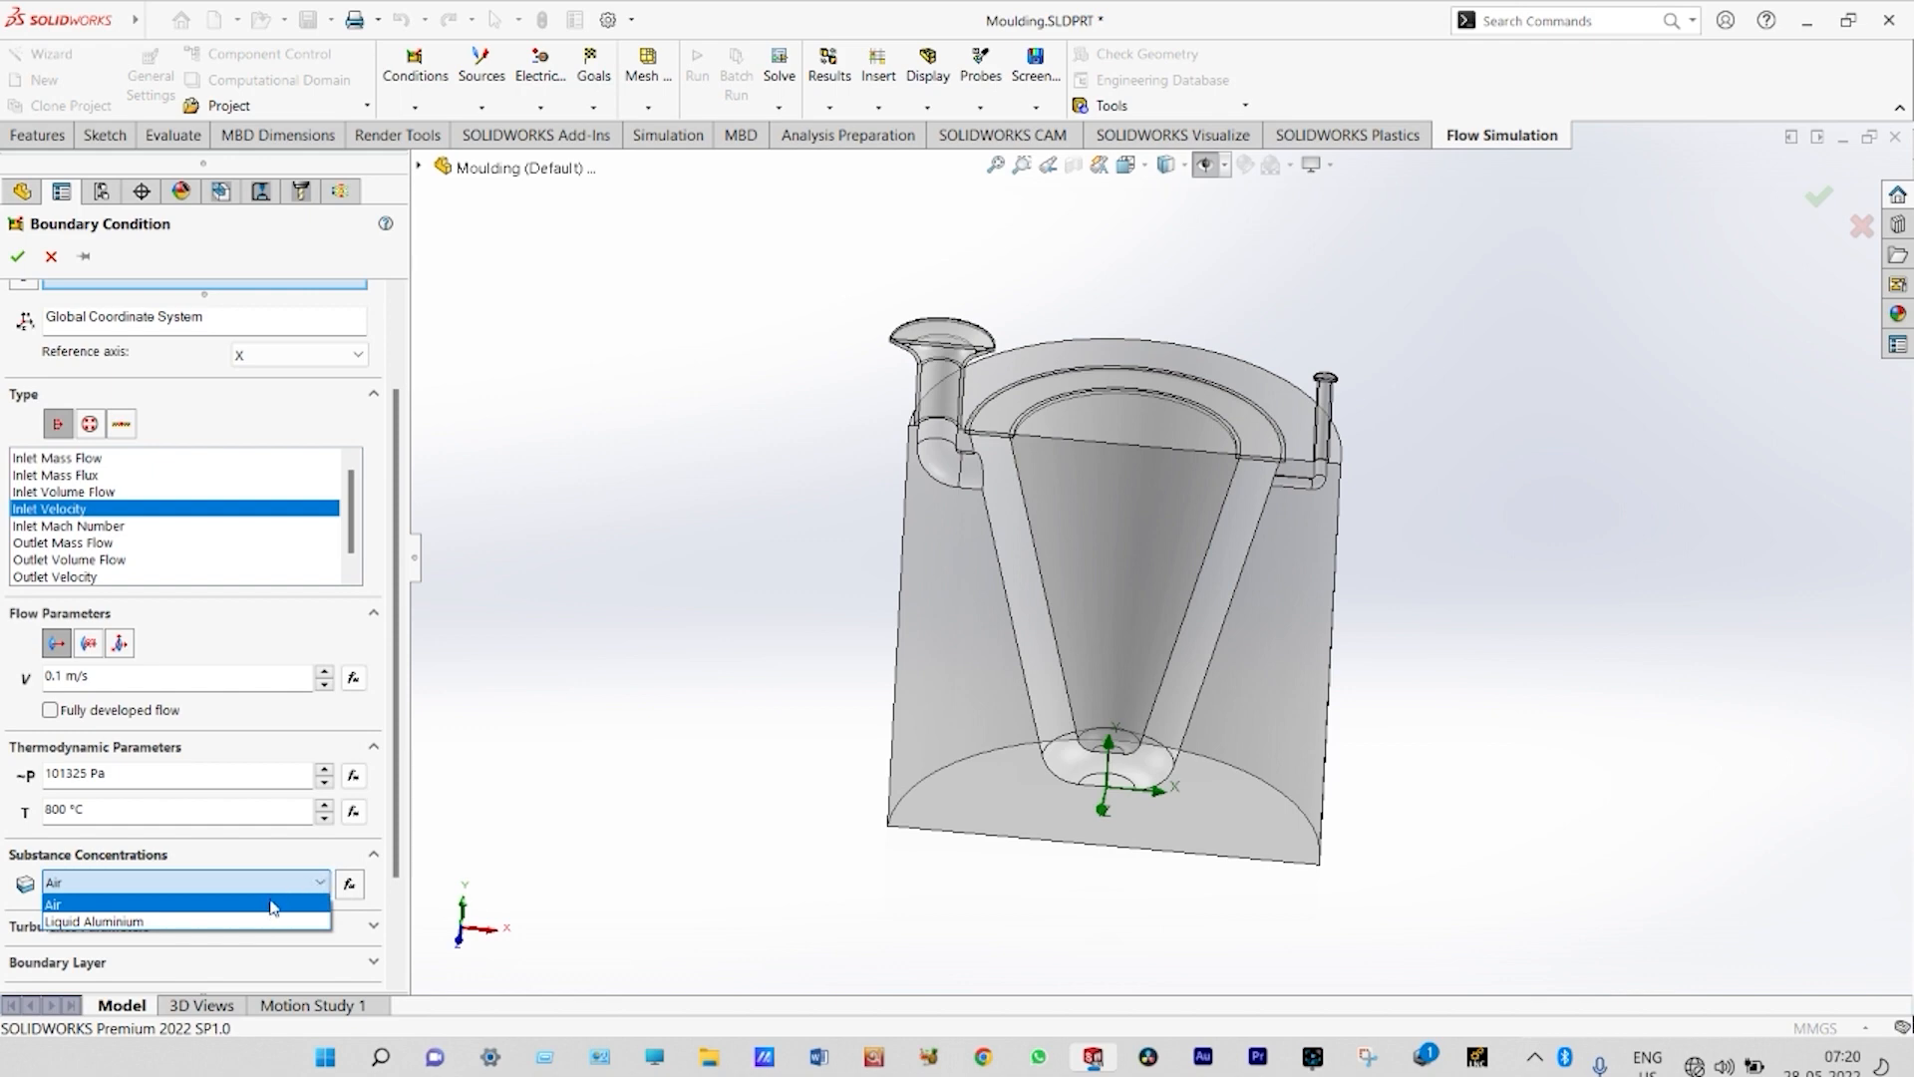
click(239, 925)
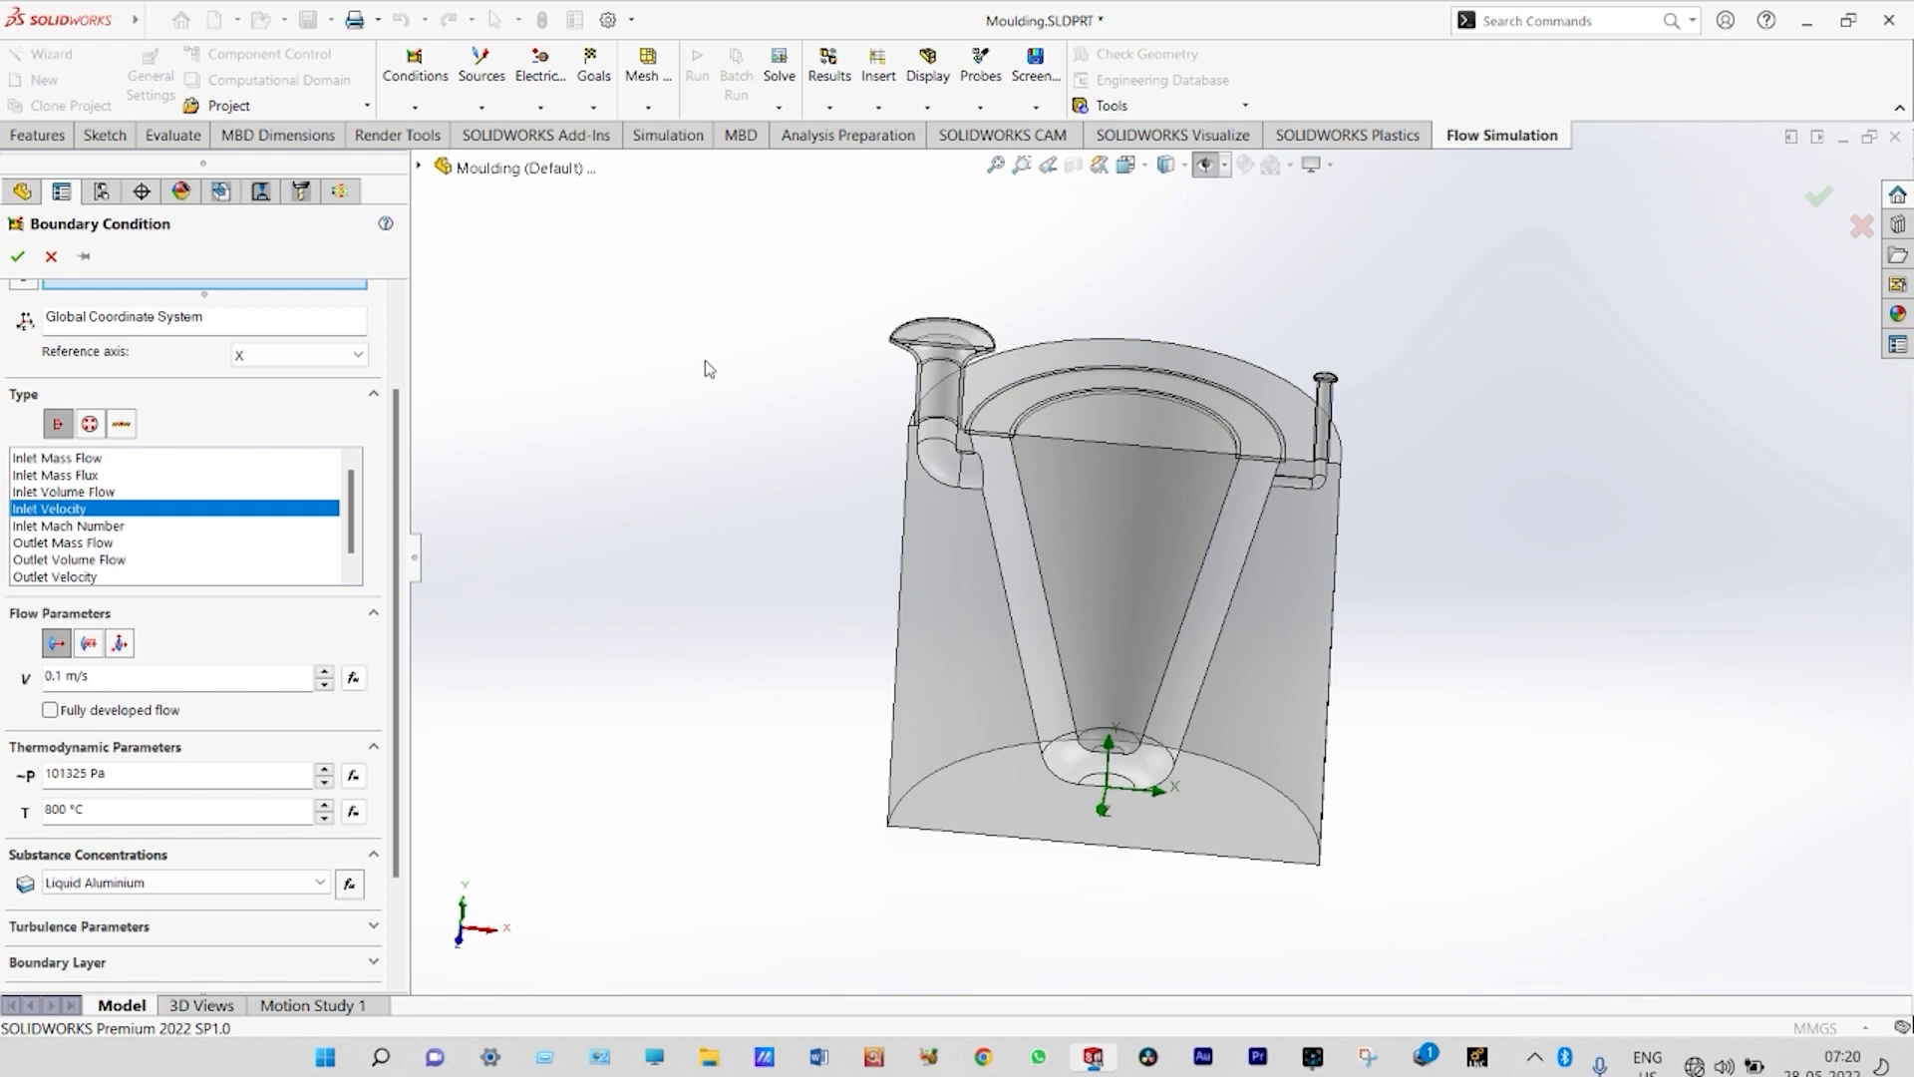
right_click(767, 406)
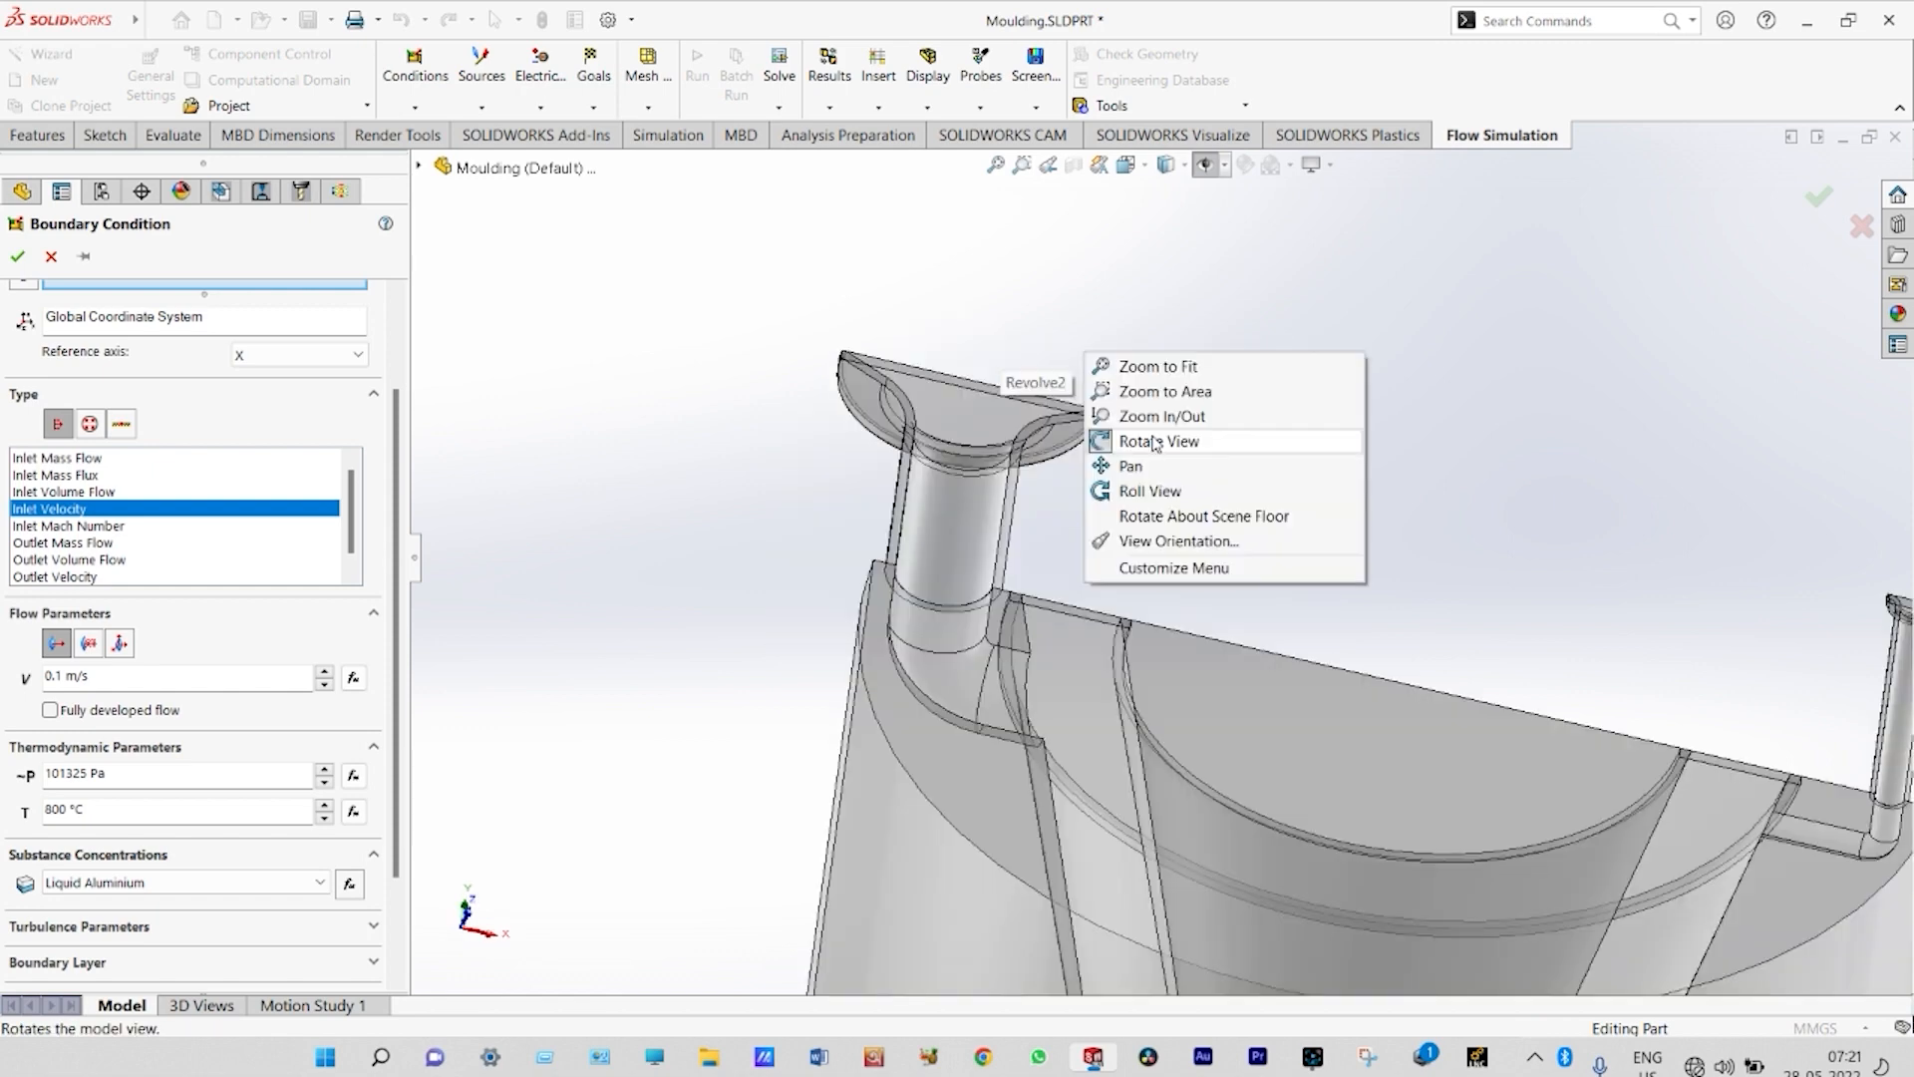
click(1149, 436)
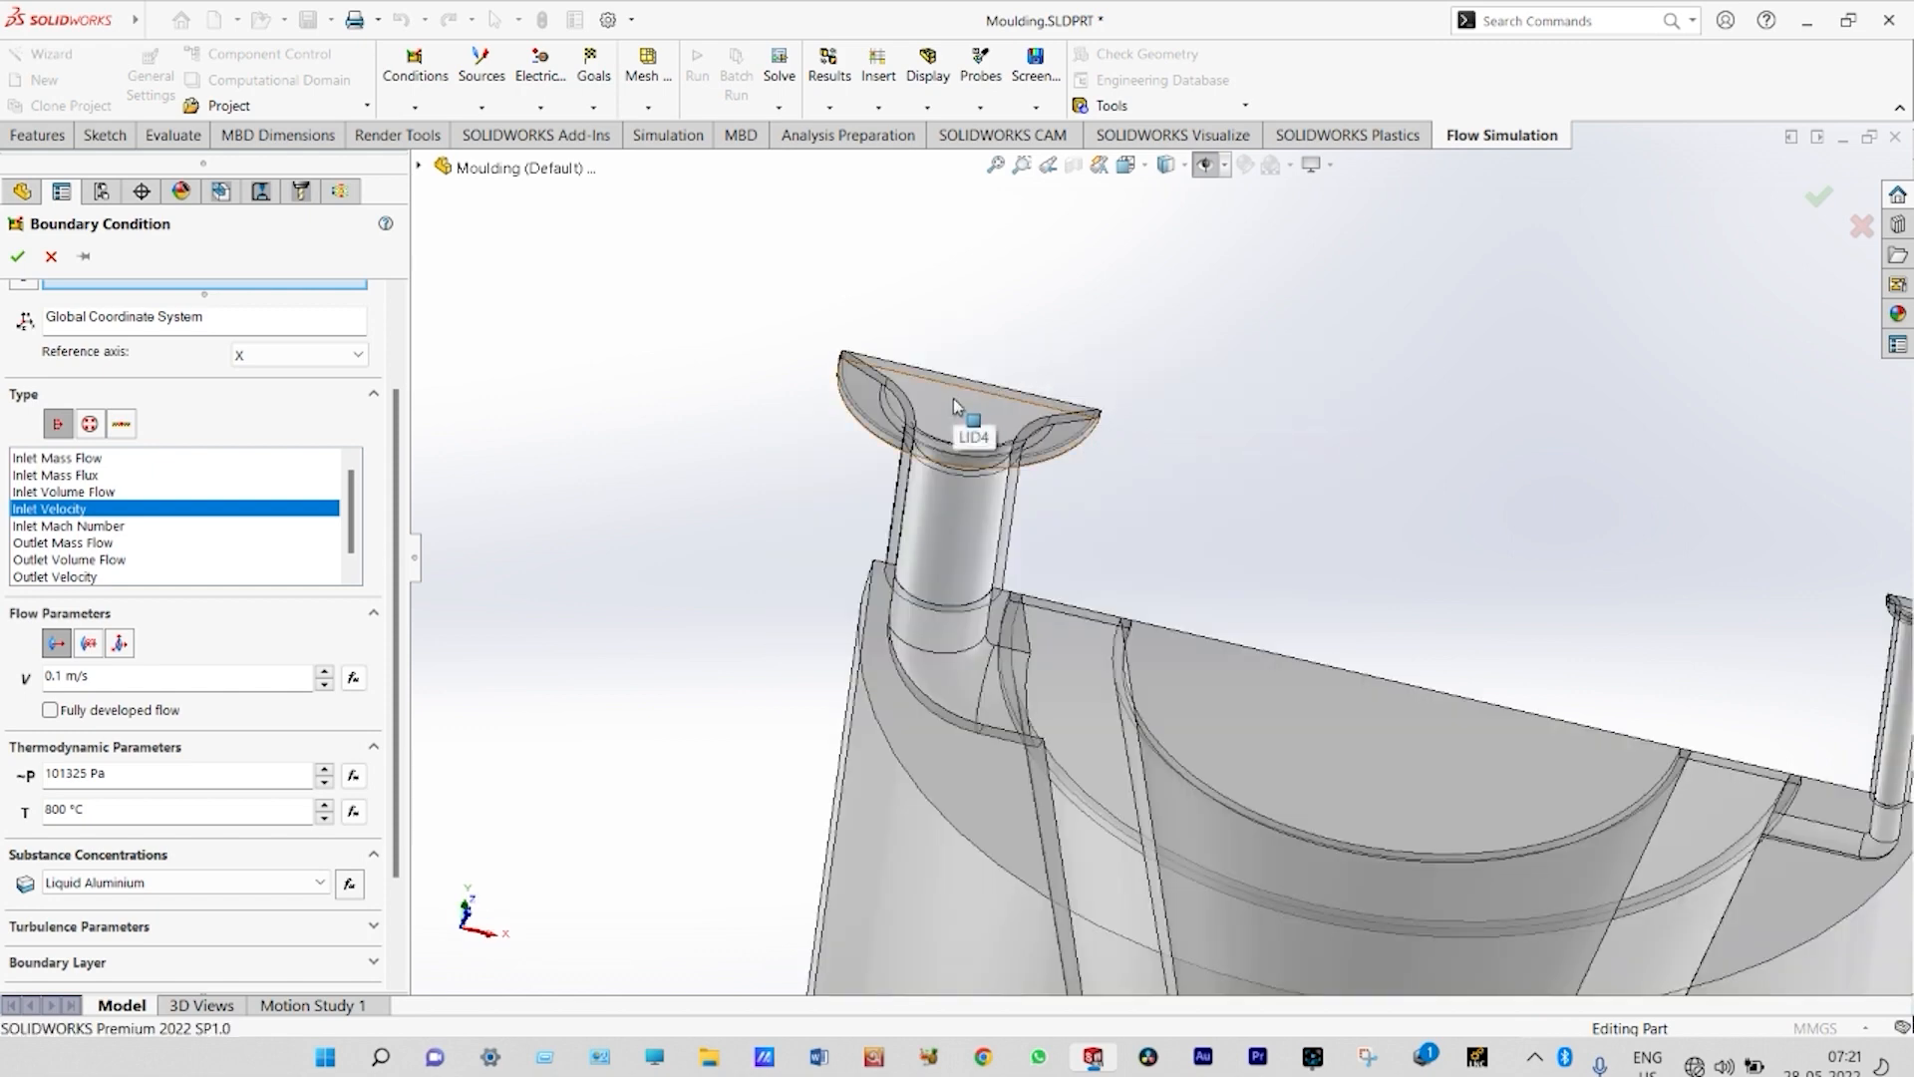
click(953, 398)
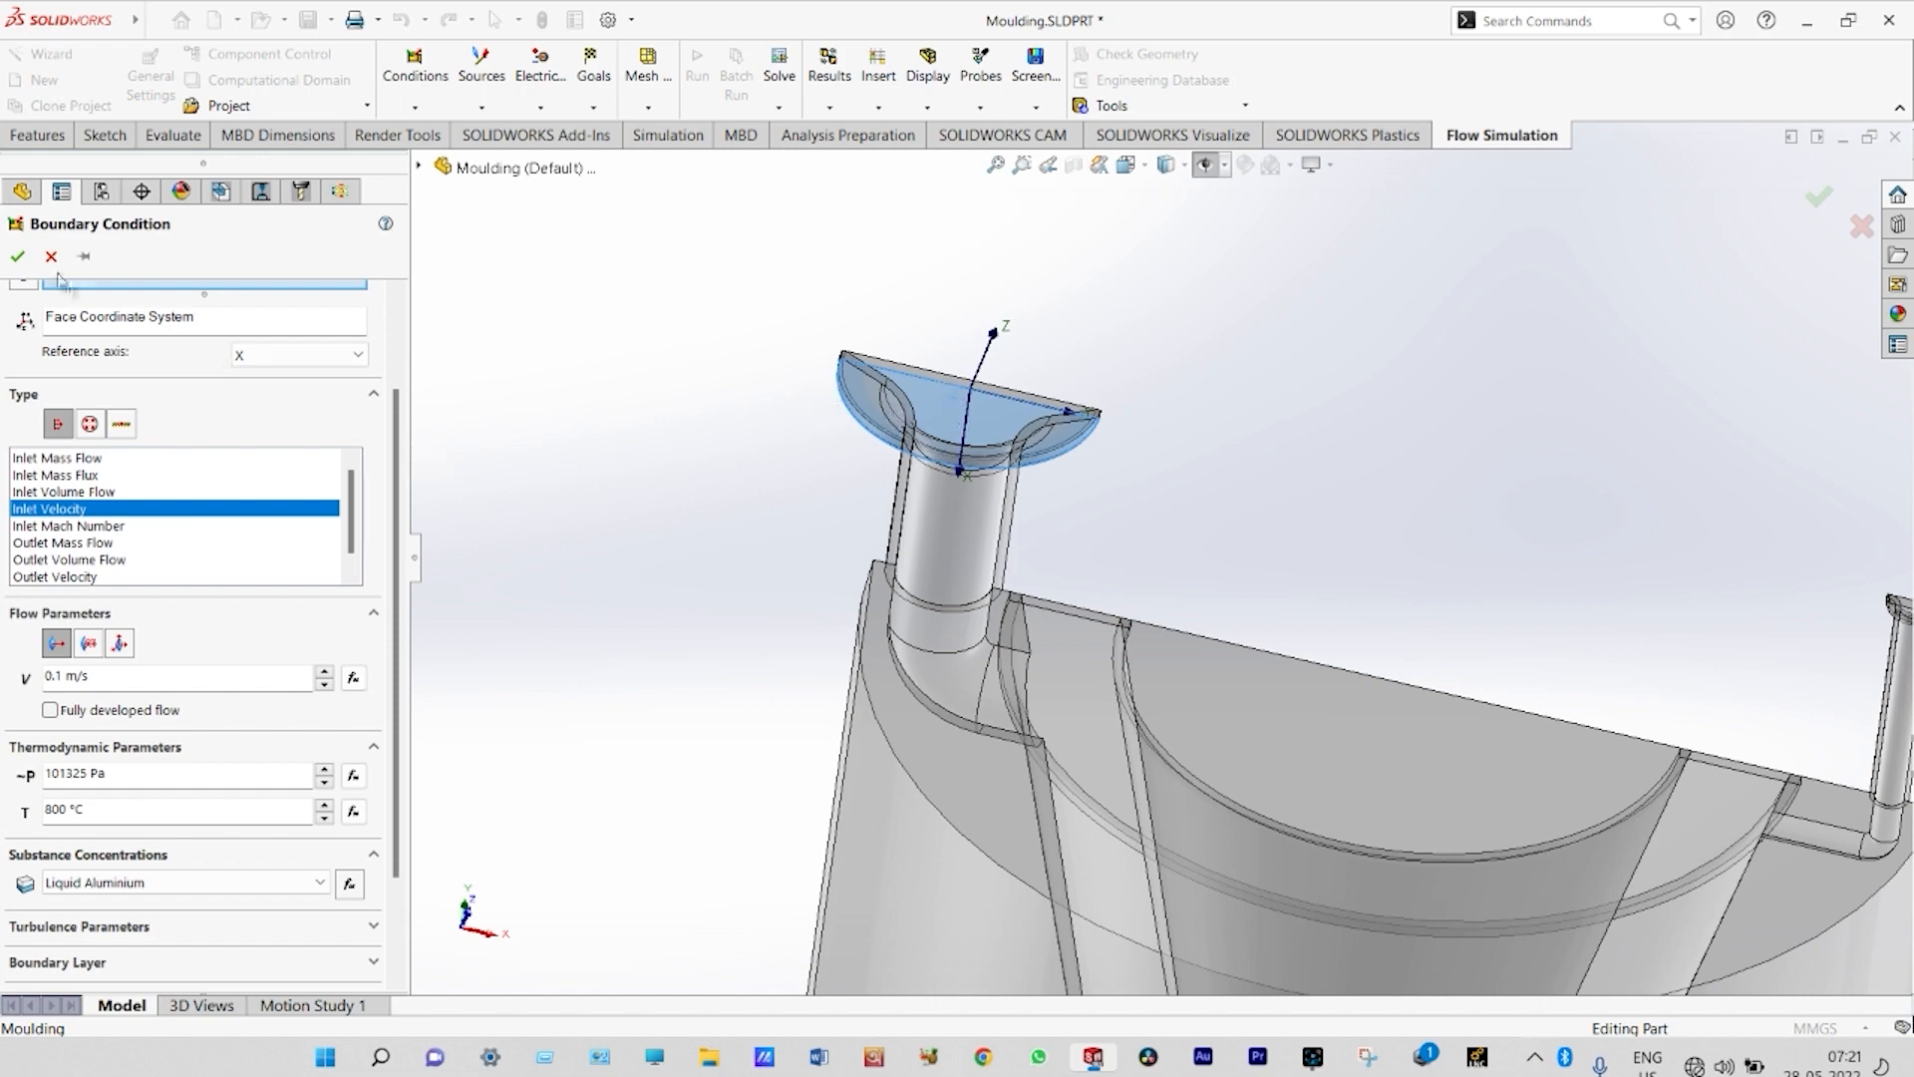
click(20, 258)
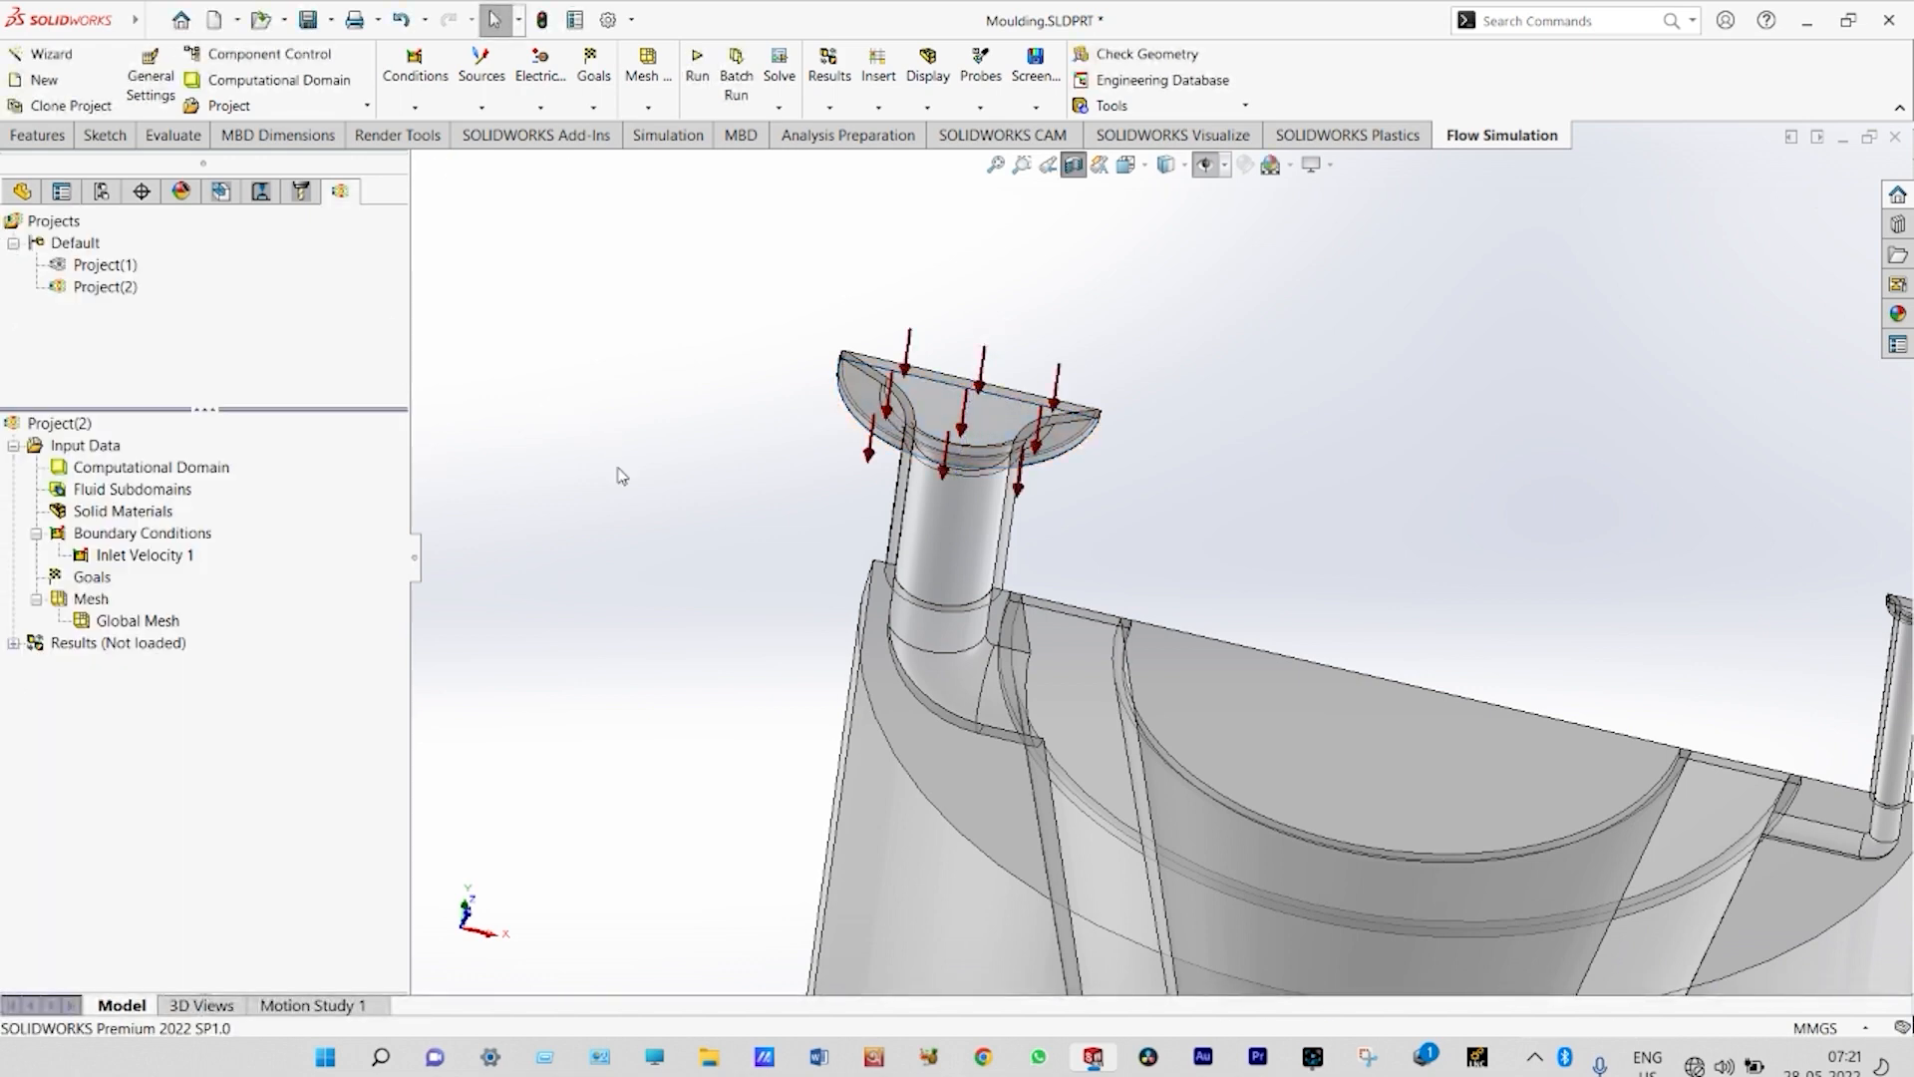
- Add an Environment Pressure boundary condition of 101325 Pa and 20 °C on the ring-shaped lid face over the mould cavity
scroll(622, 477, up, 2)
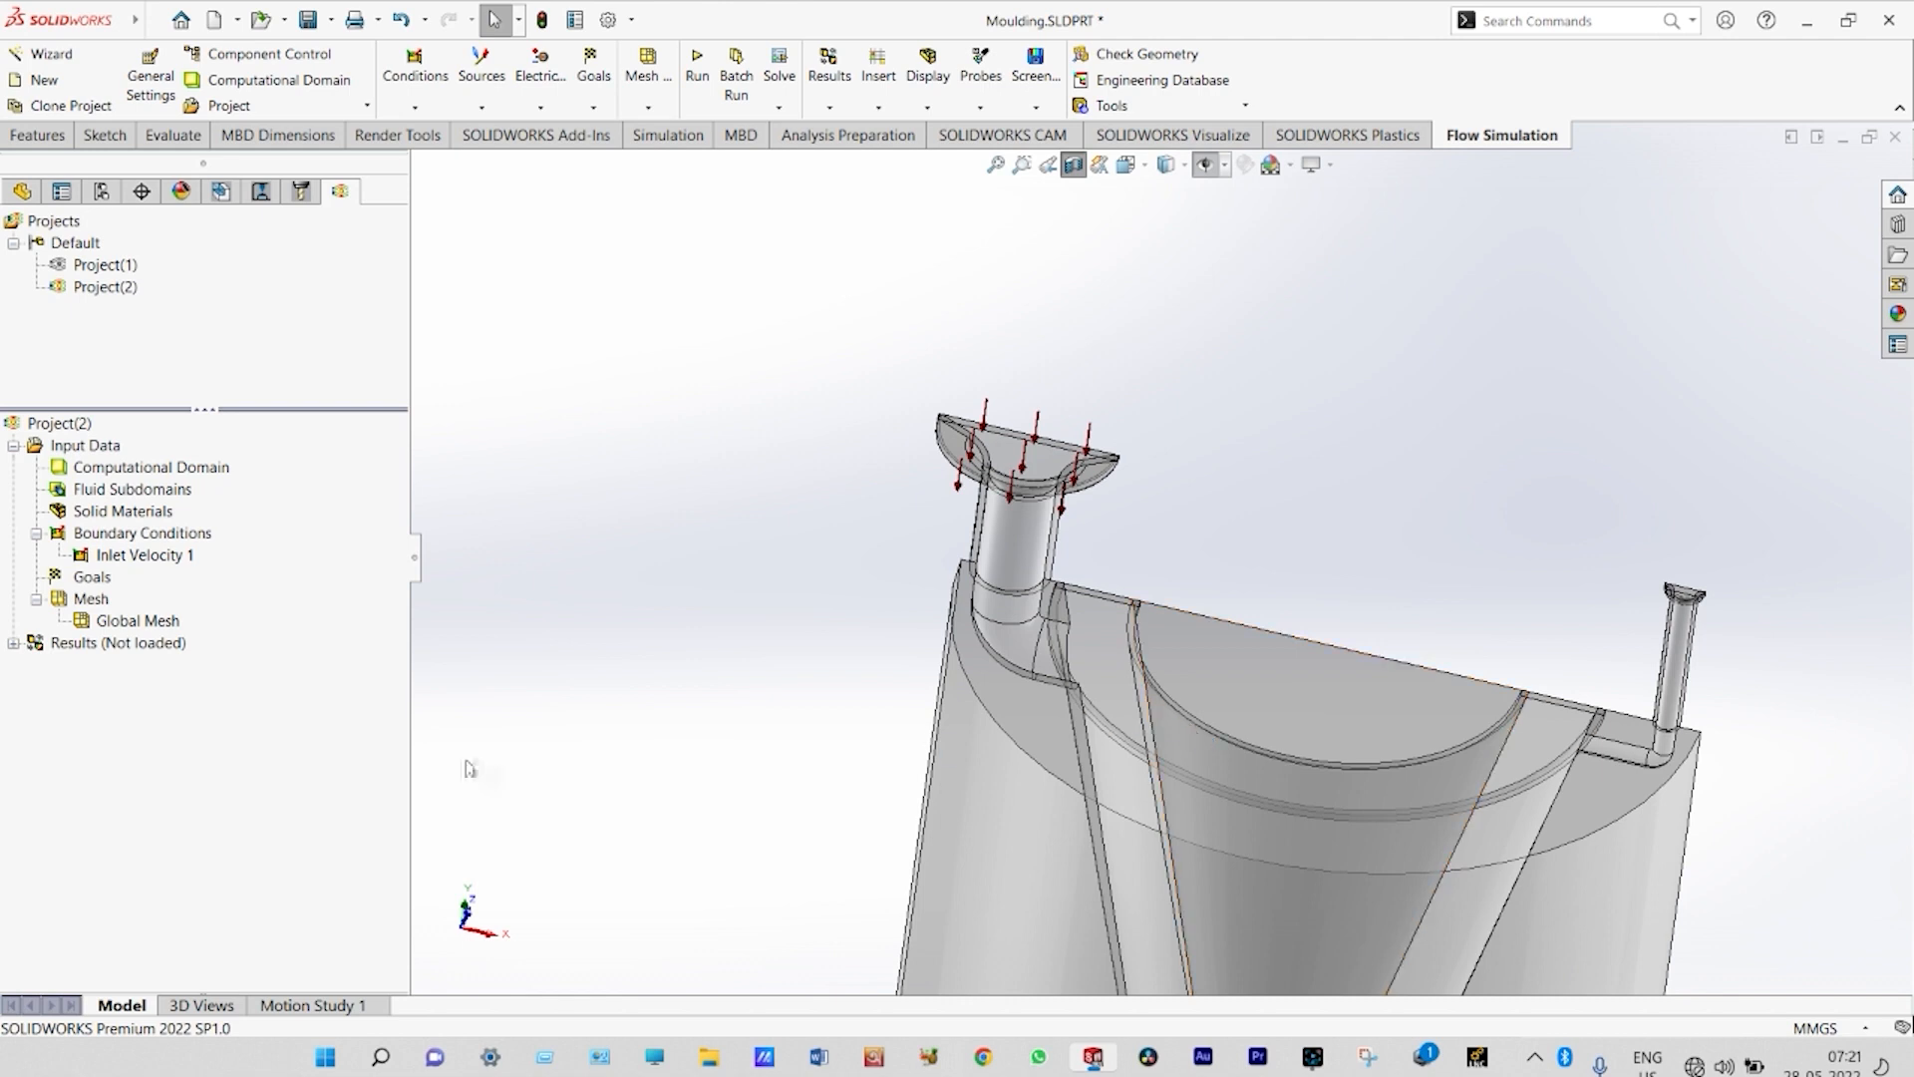
right_click(202, 544)
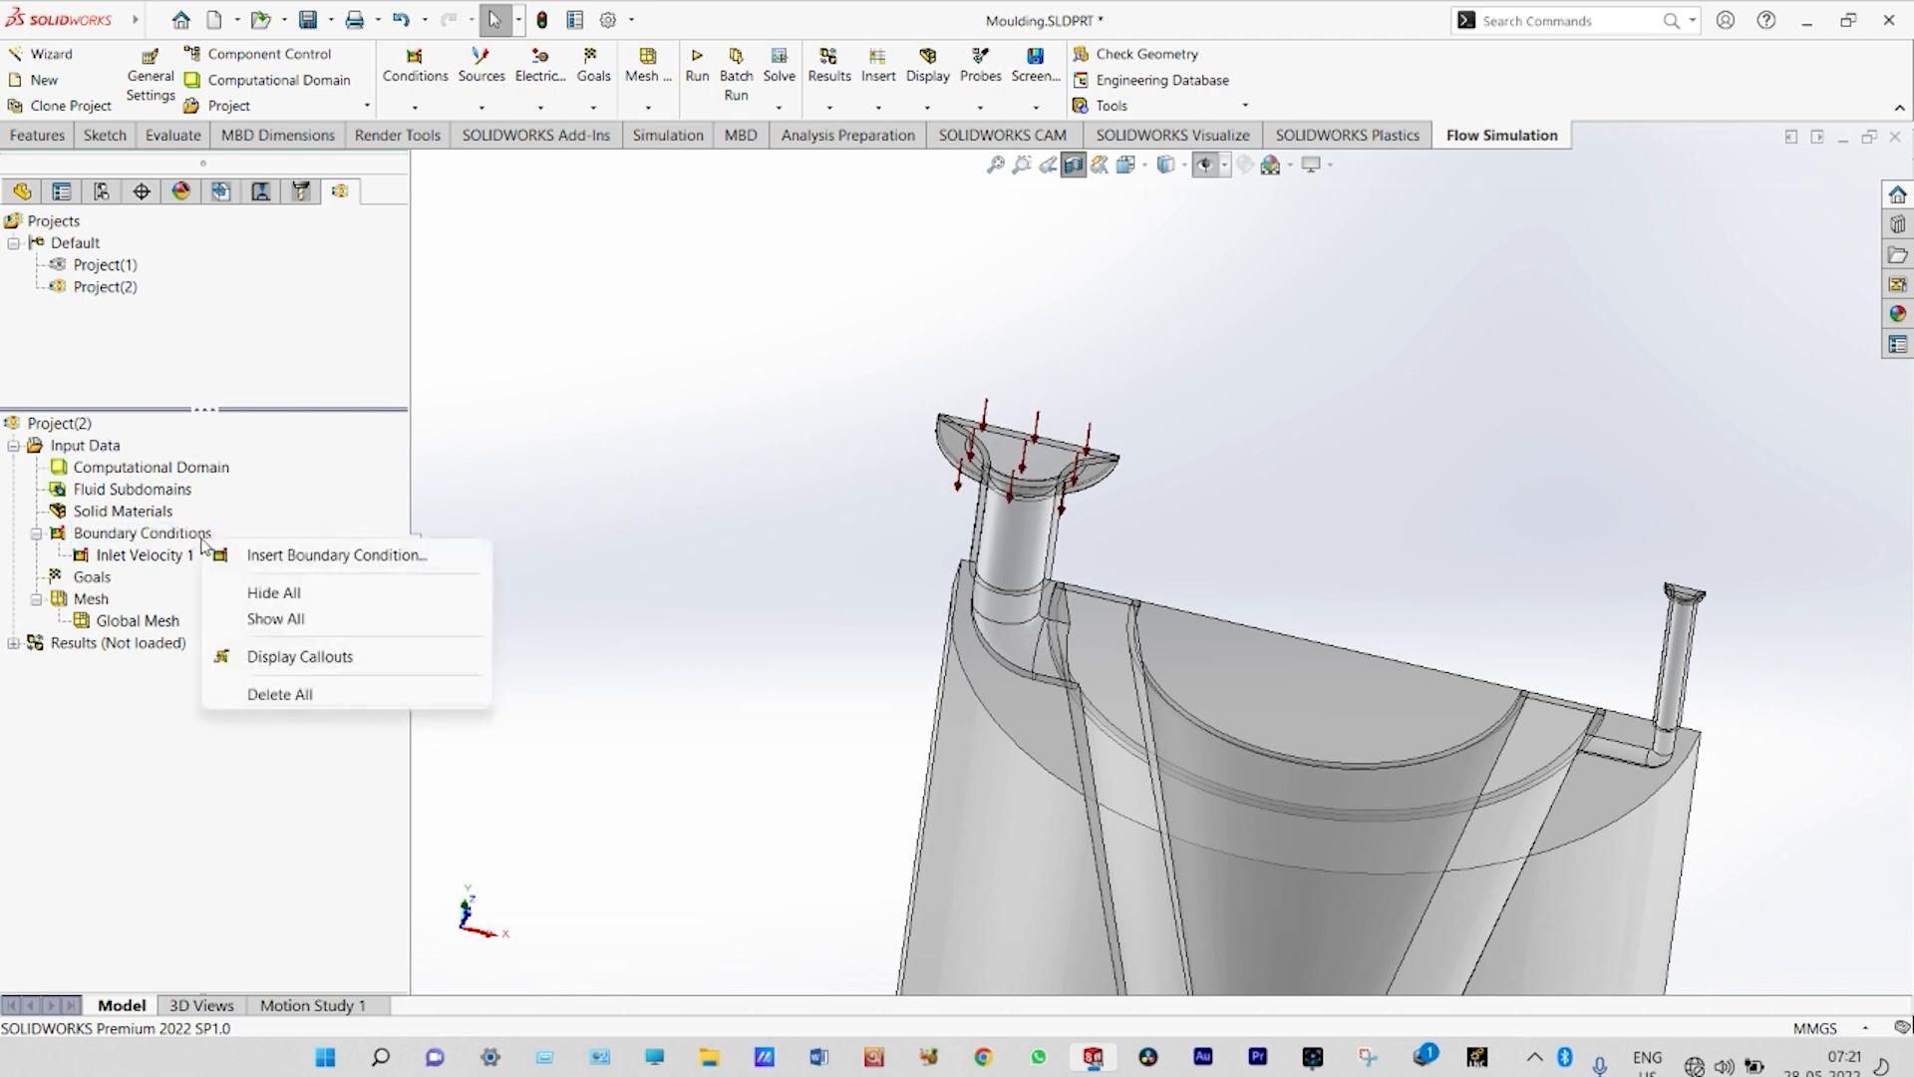
click(299, 558)
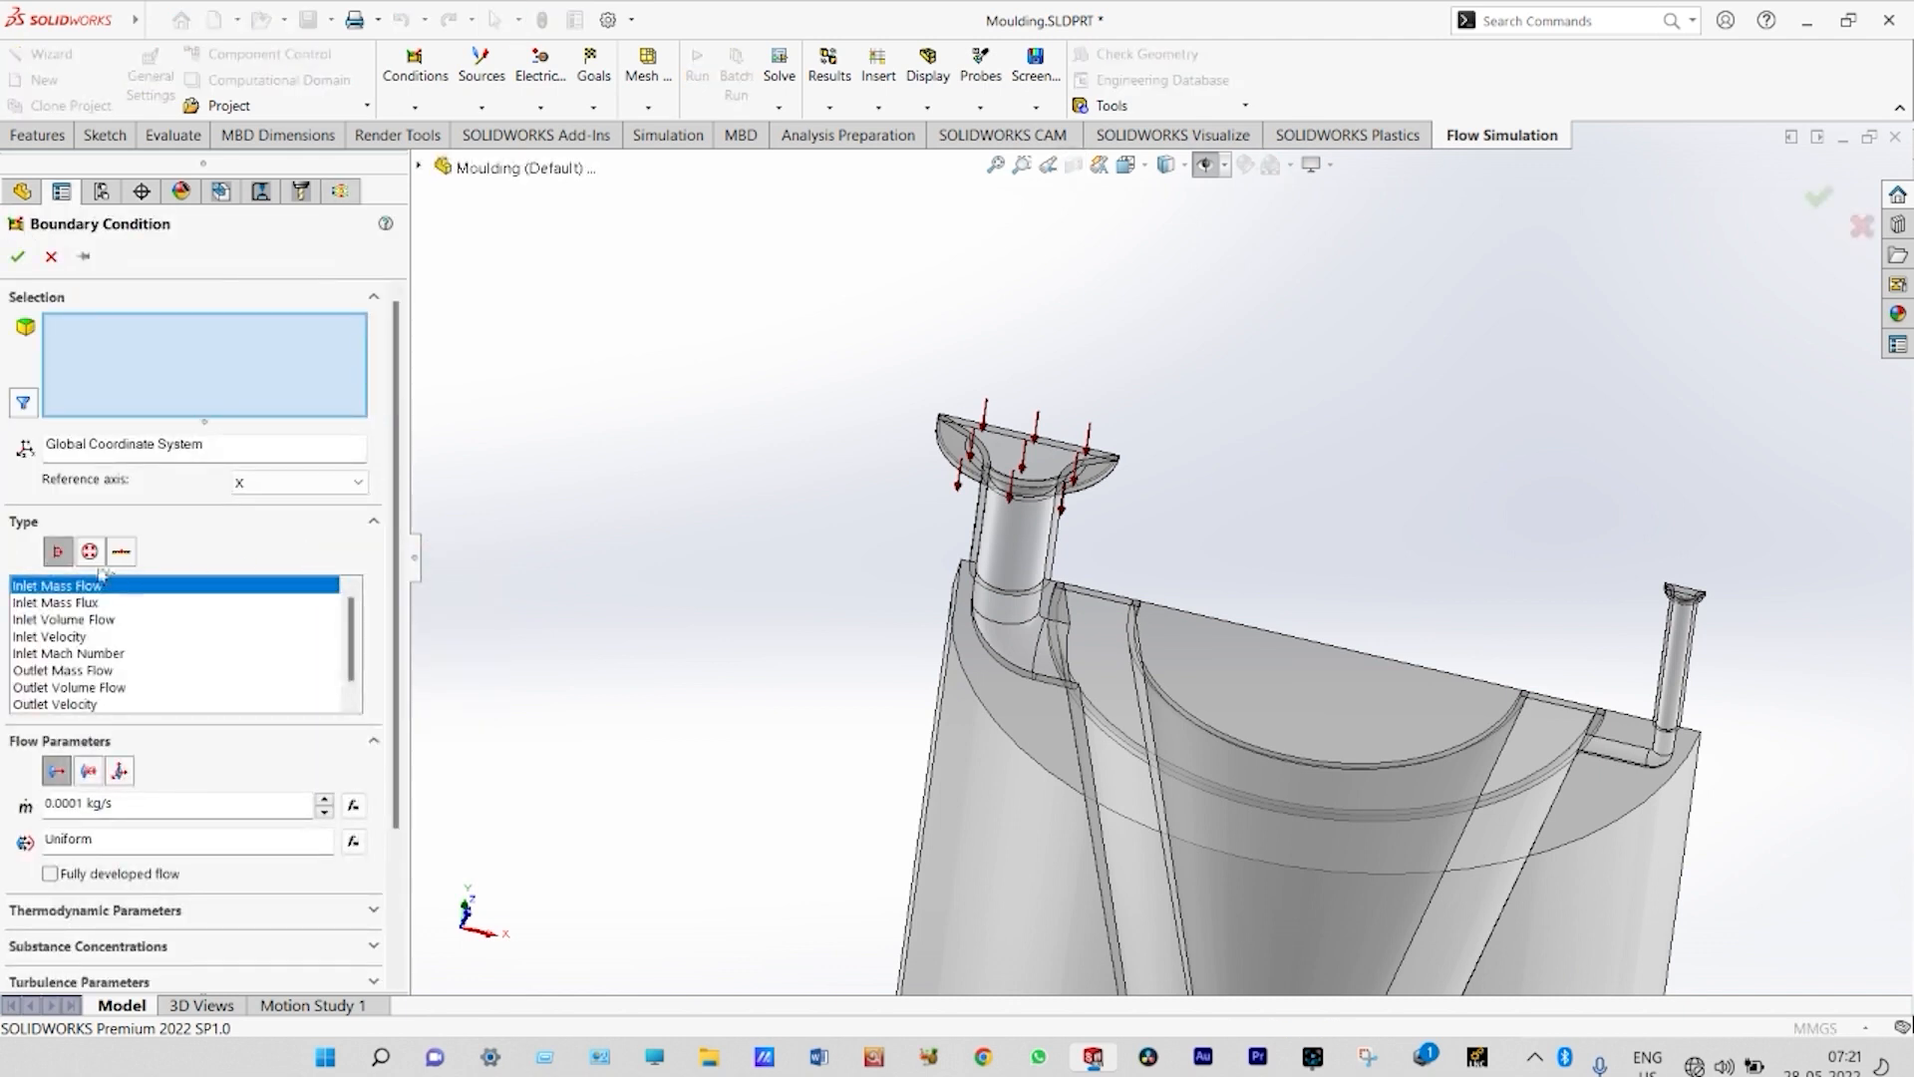
click(91, 554)
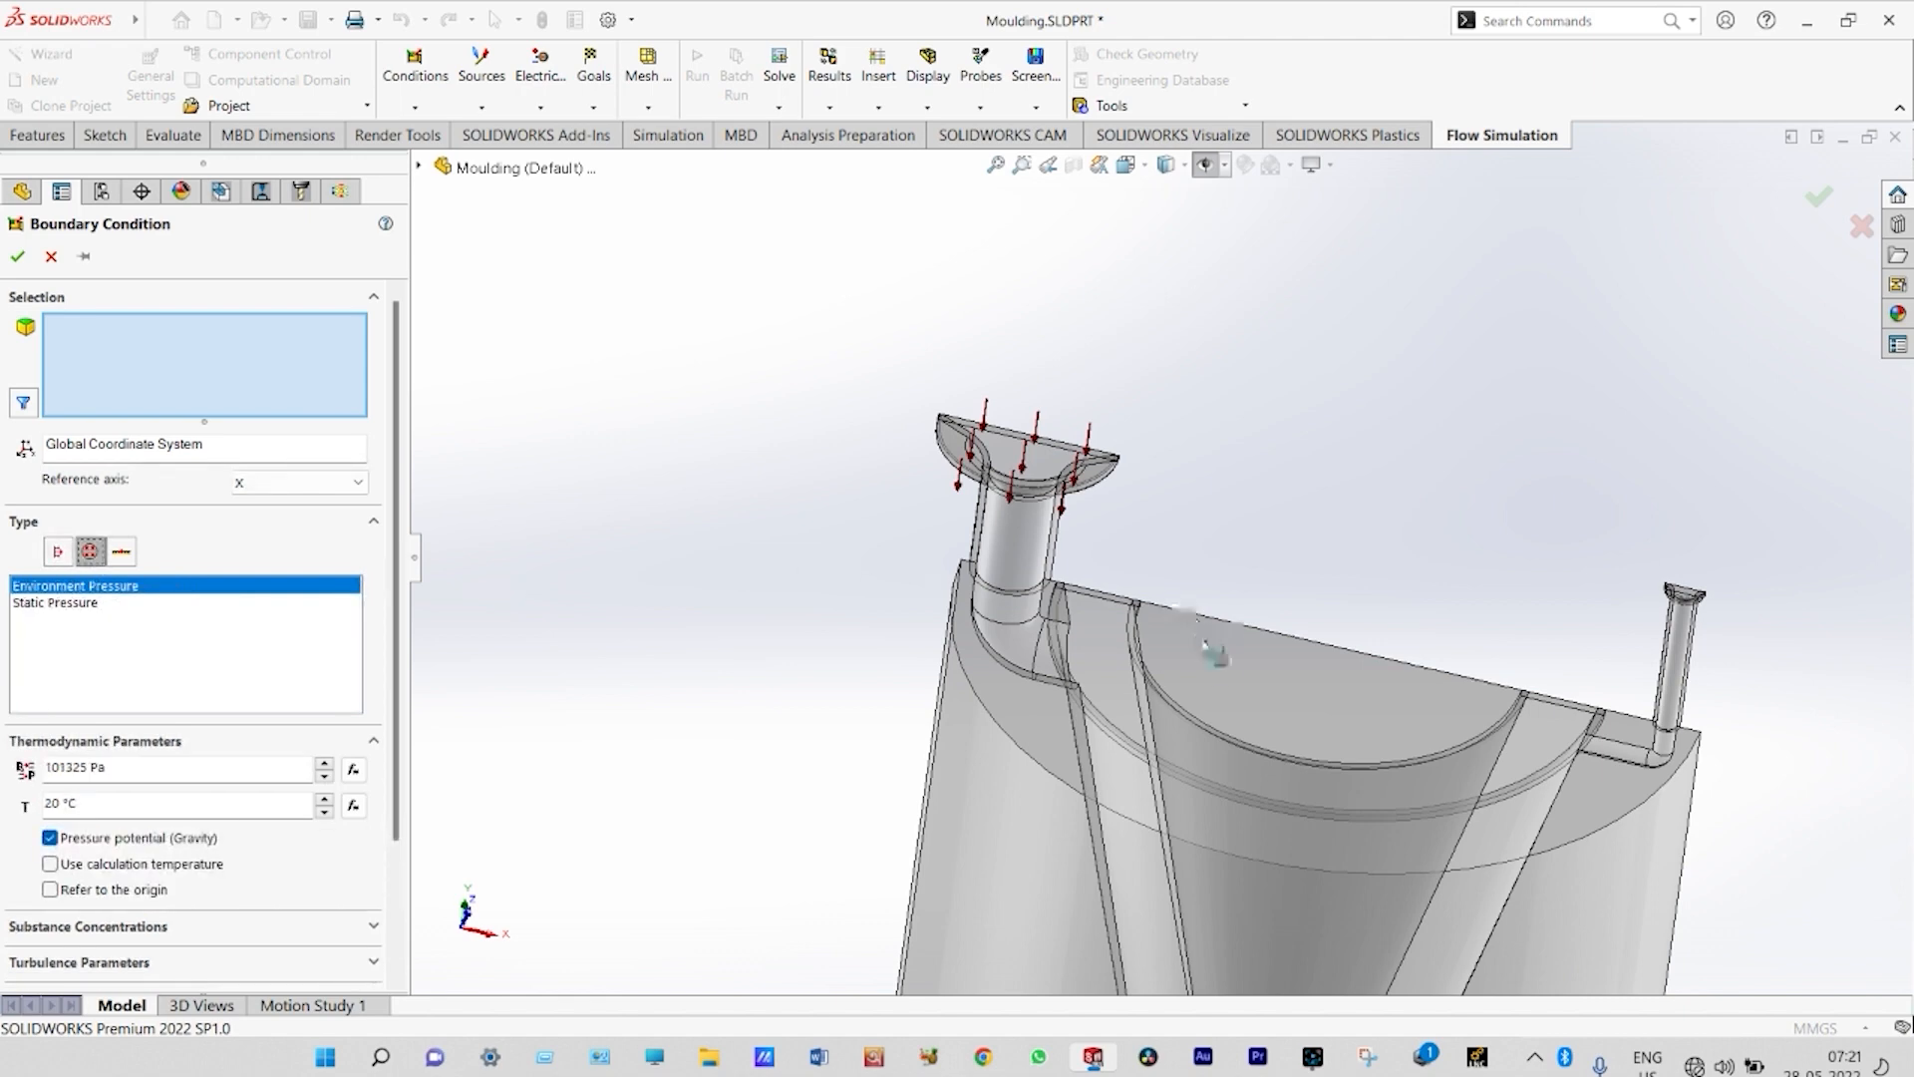
click(1230, 770)
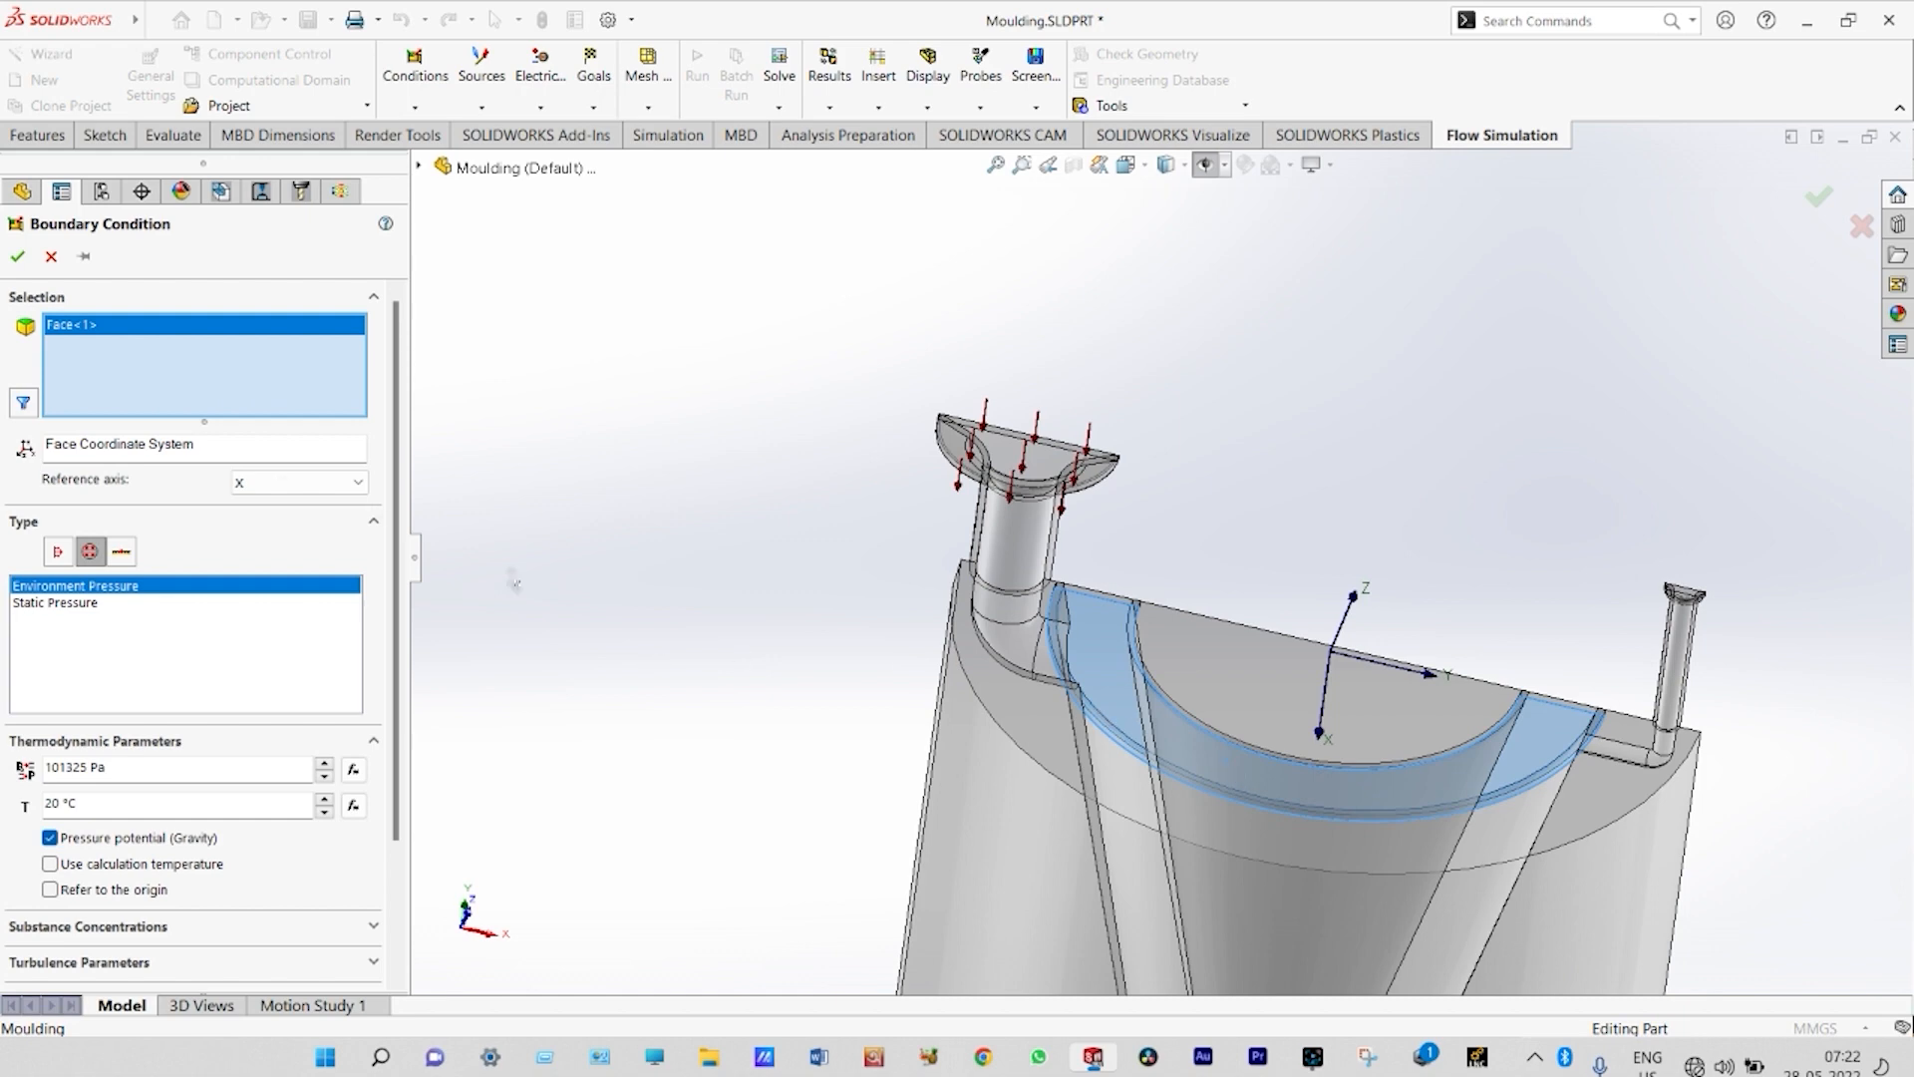
click(17, 256)
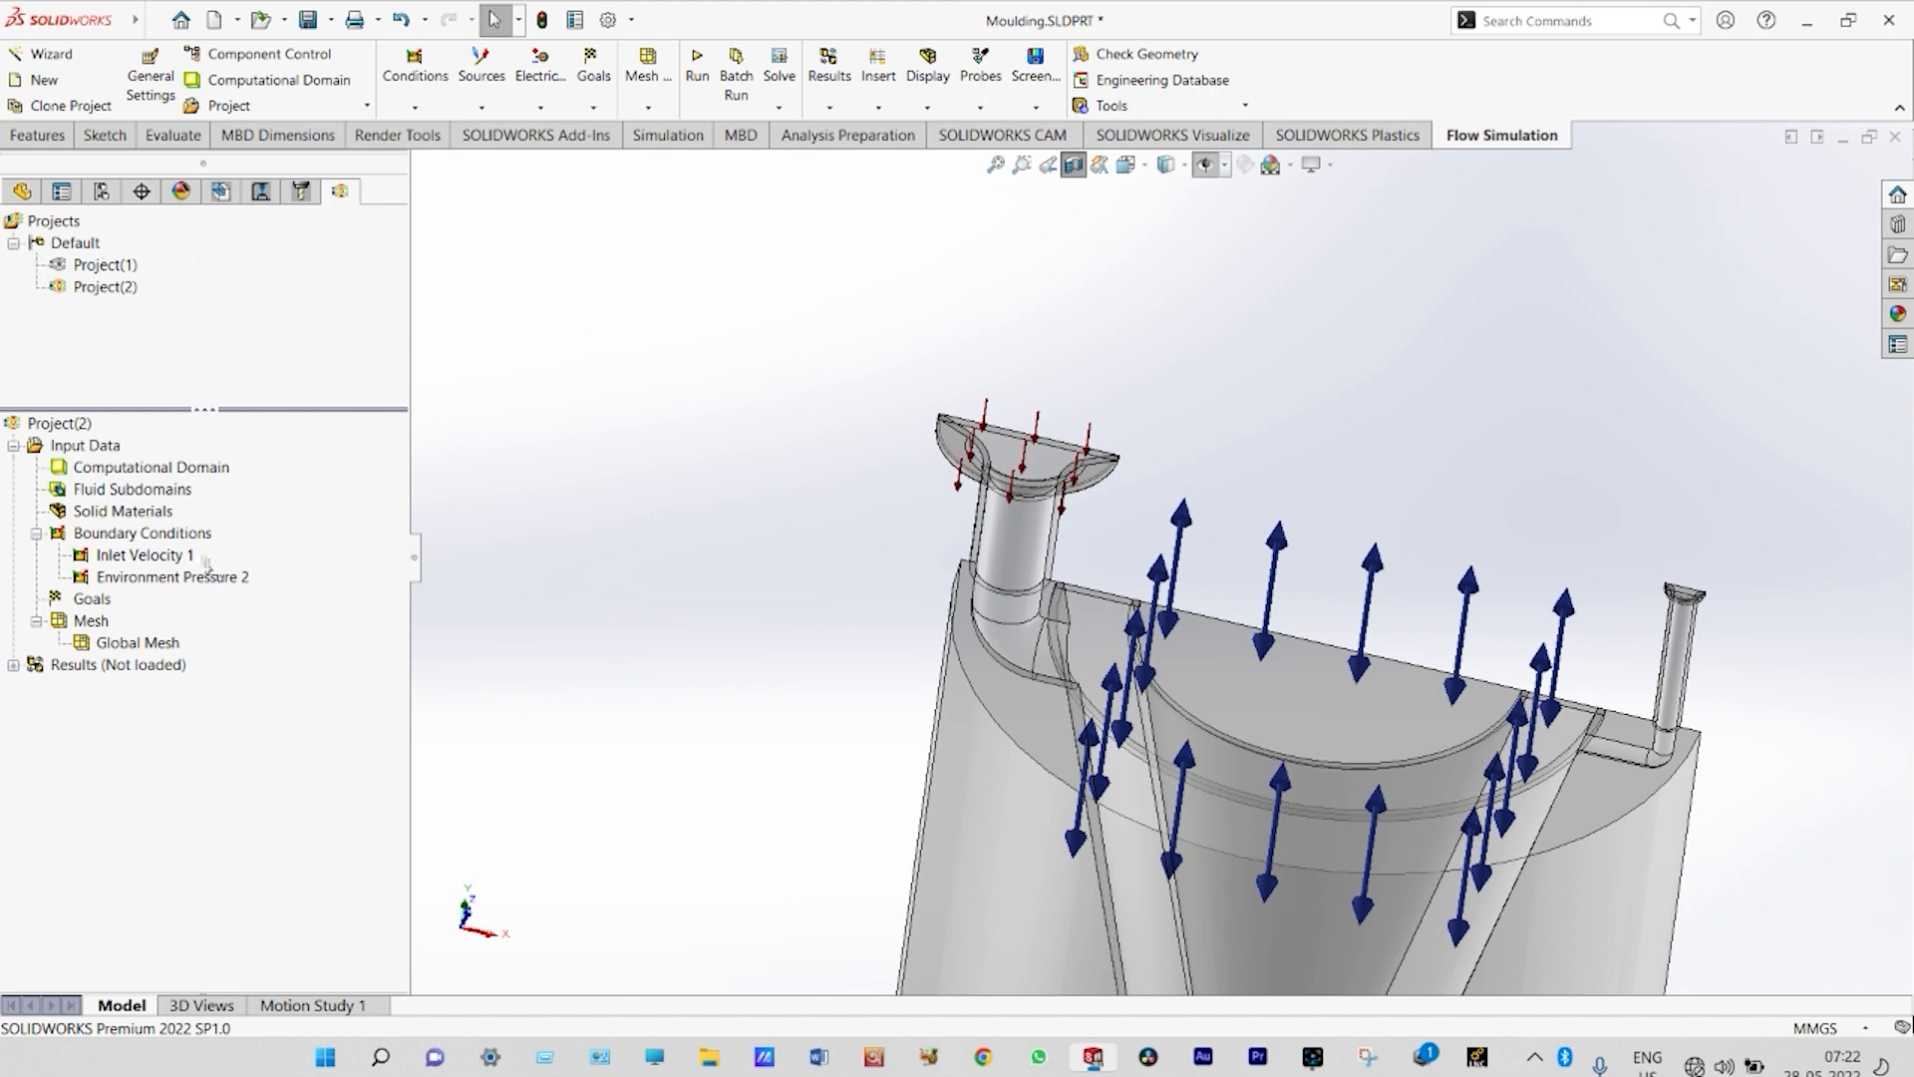
- Add another Environment Pressure boundary condition of 101325 Pa and 20 °C, picking the lid face on the narrow riser
right_click(173, 559)
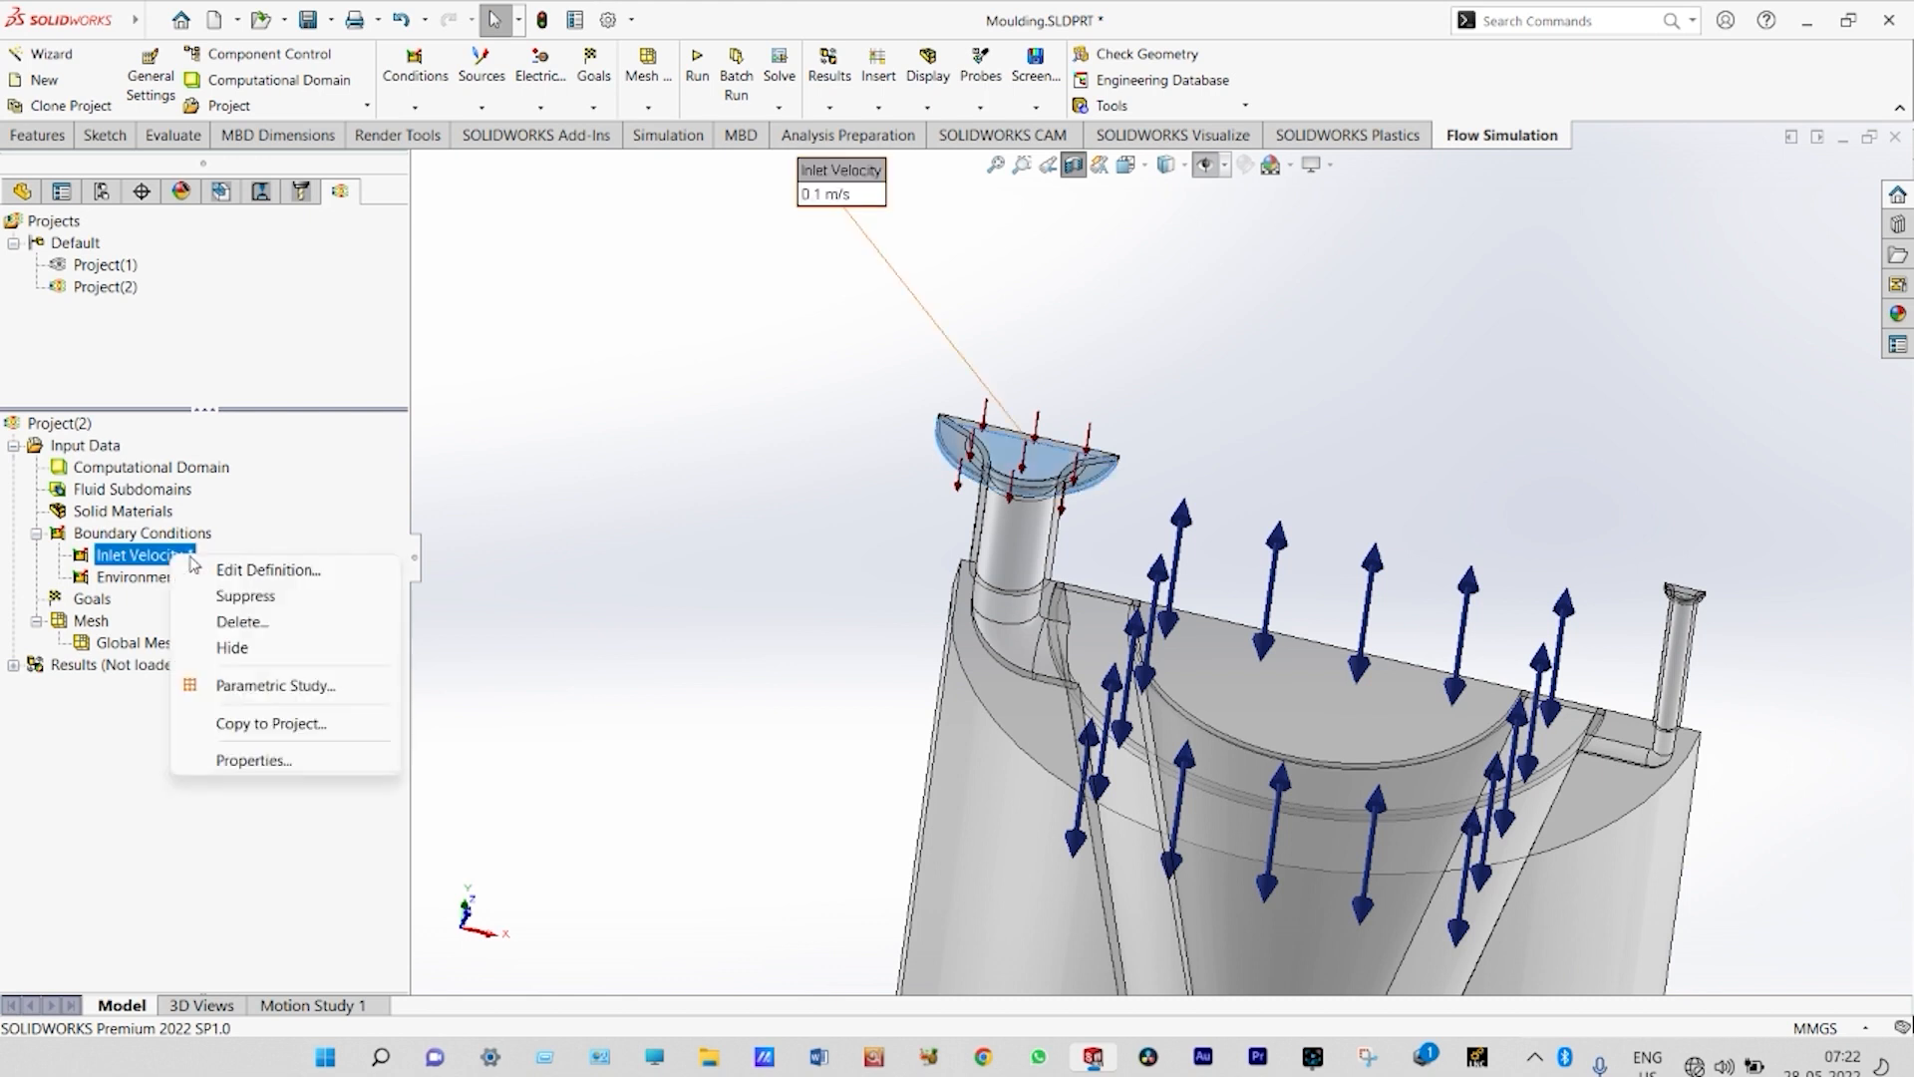
click(177, 538)
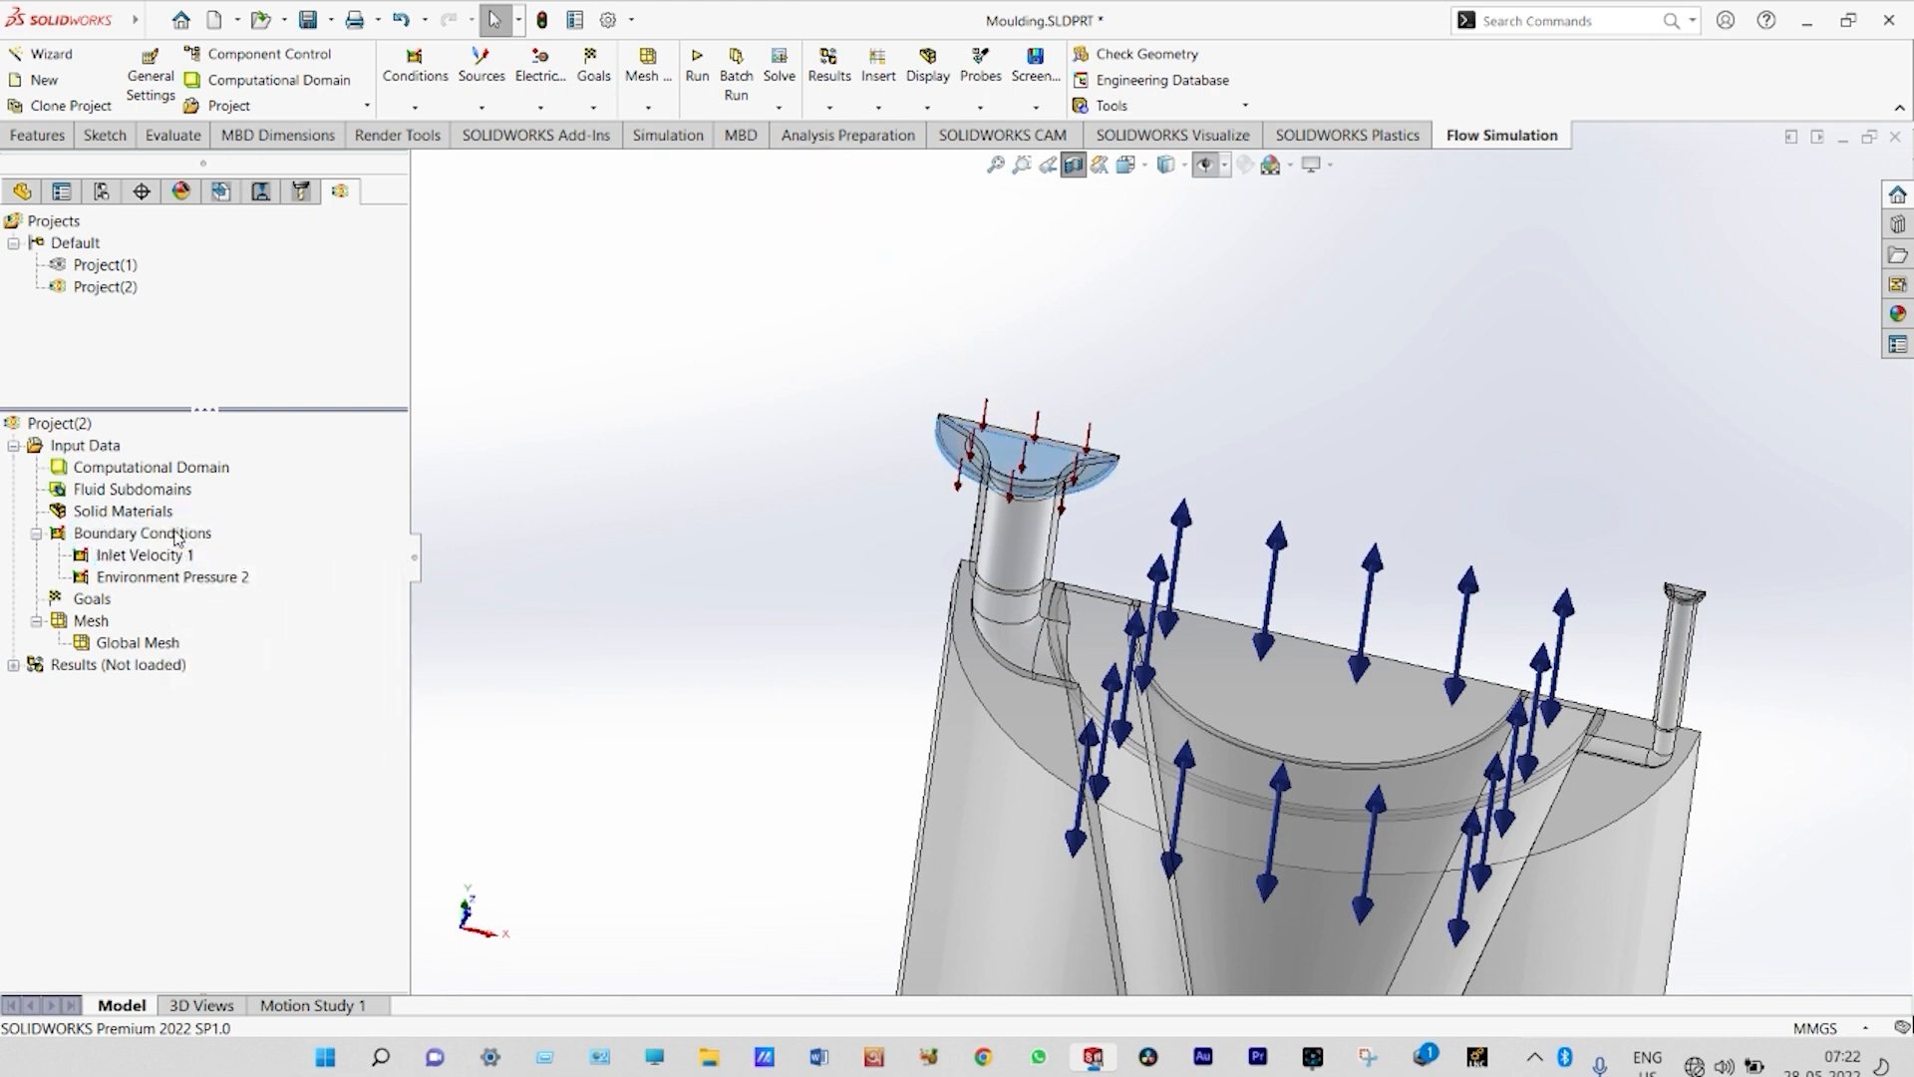
right_click(177, 539)
click(241, 549)
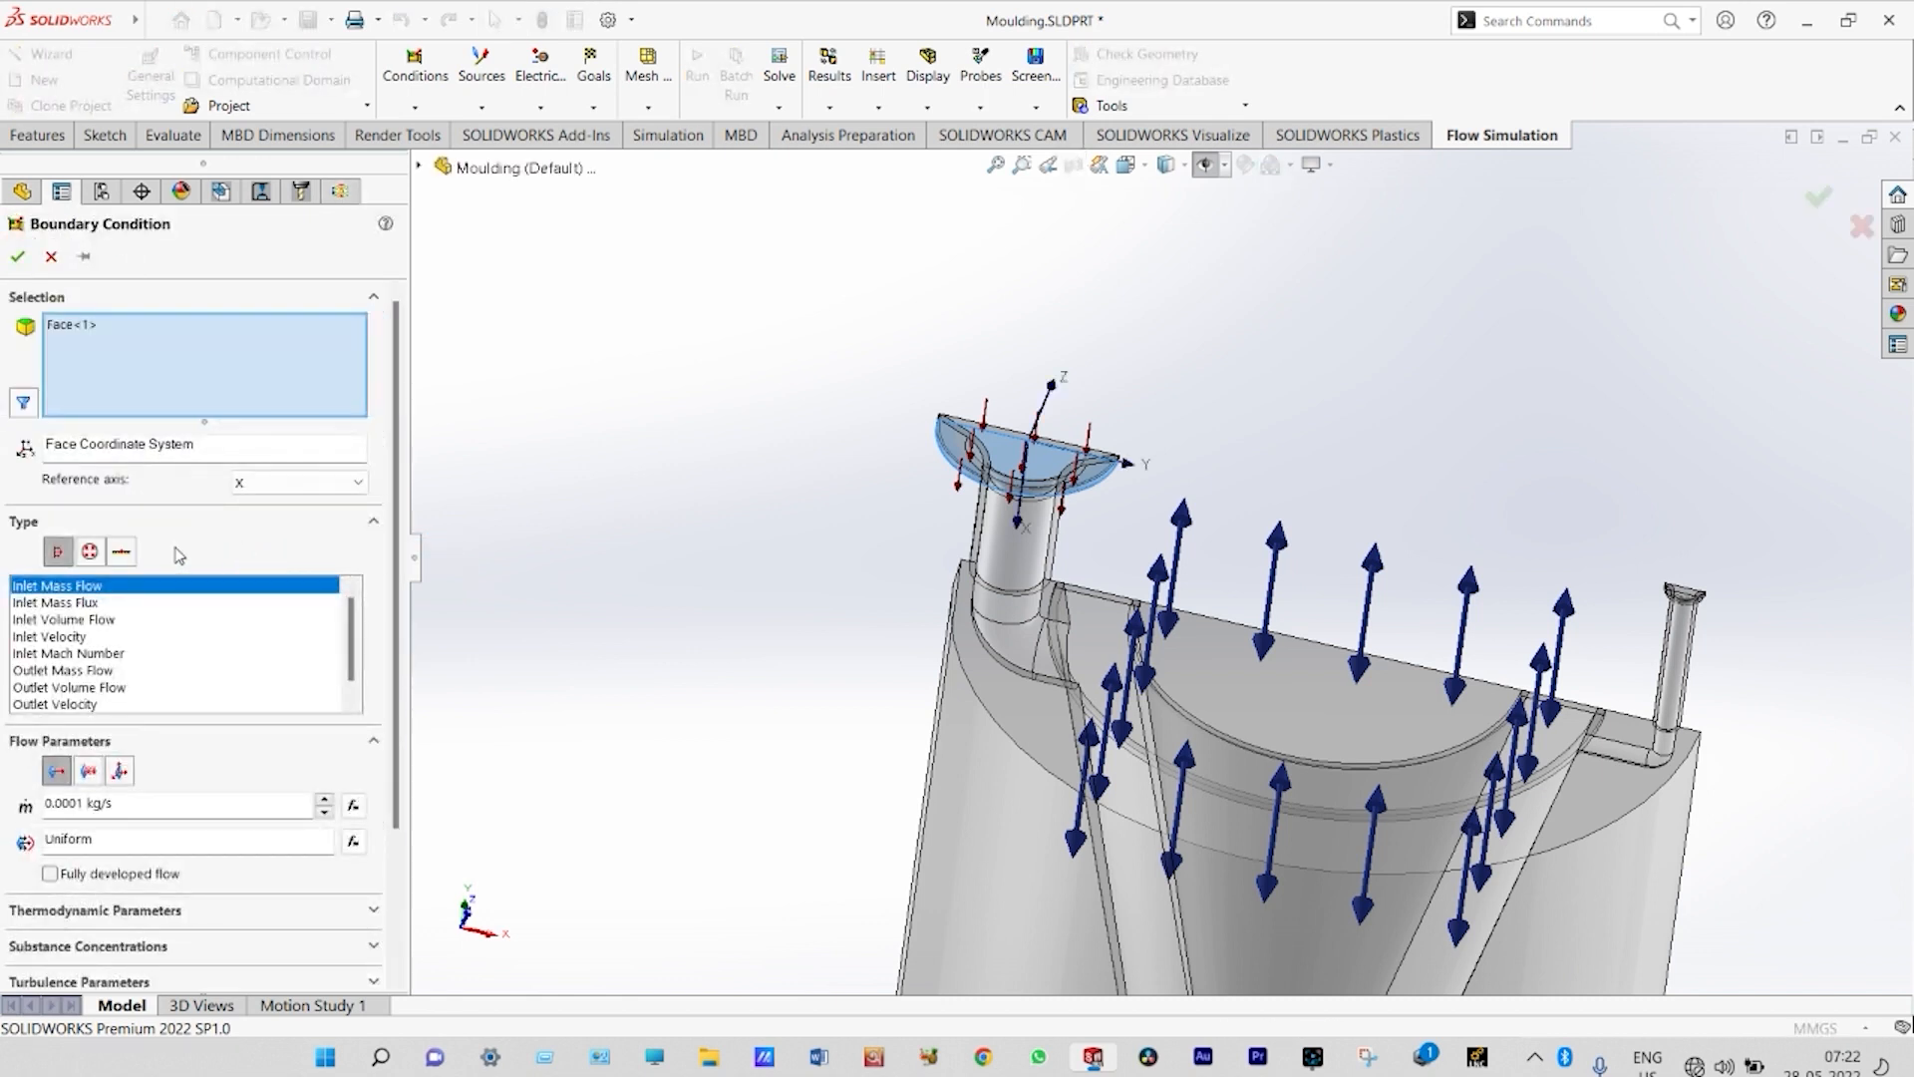
click(91, 552)
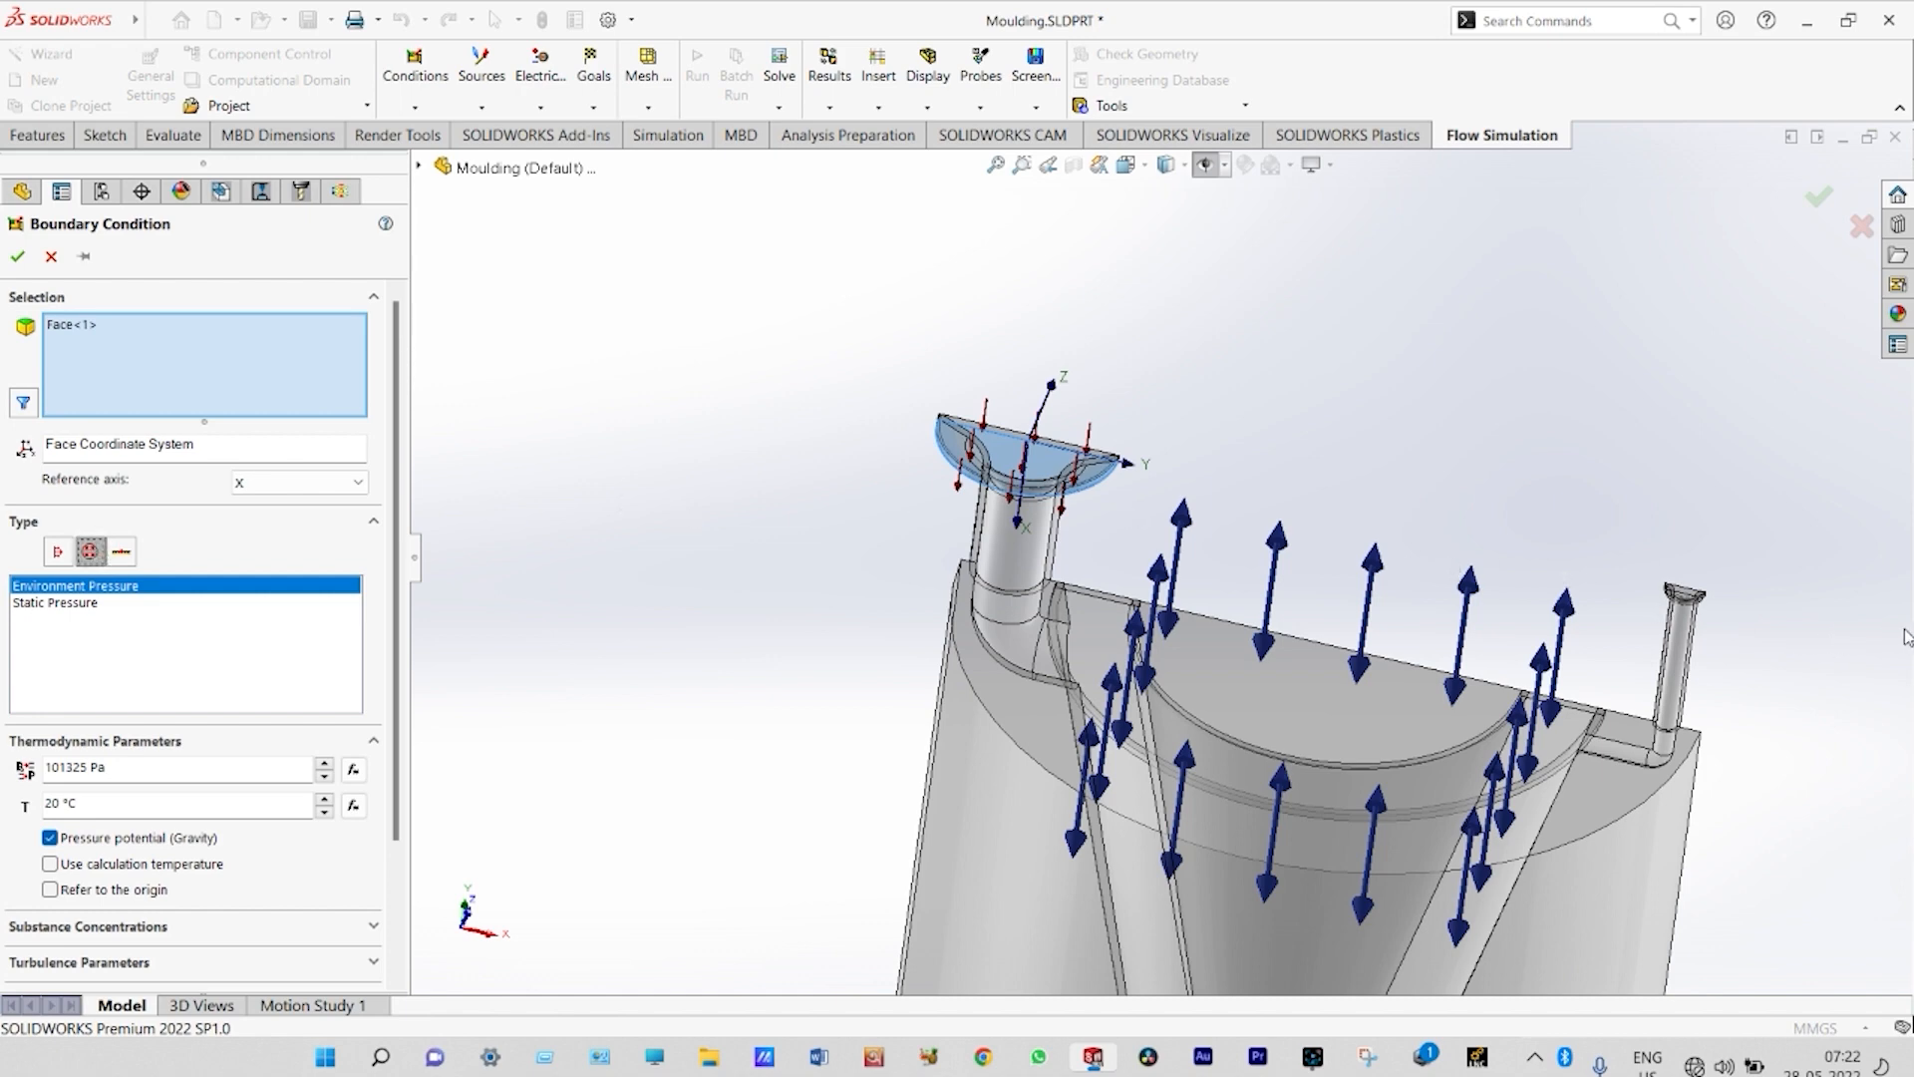
click(1687, 601)
click(16, 256)
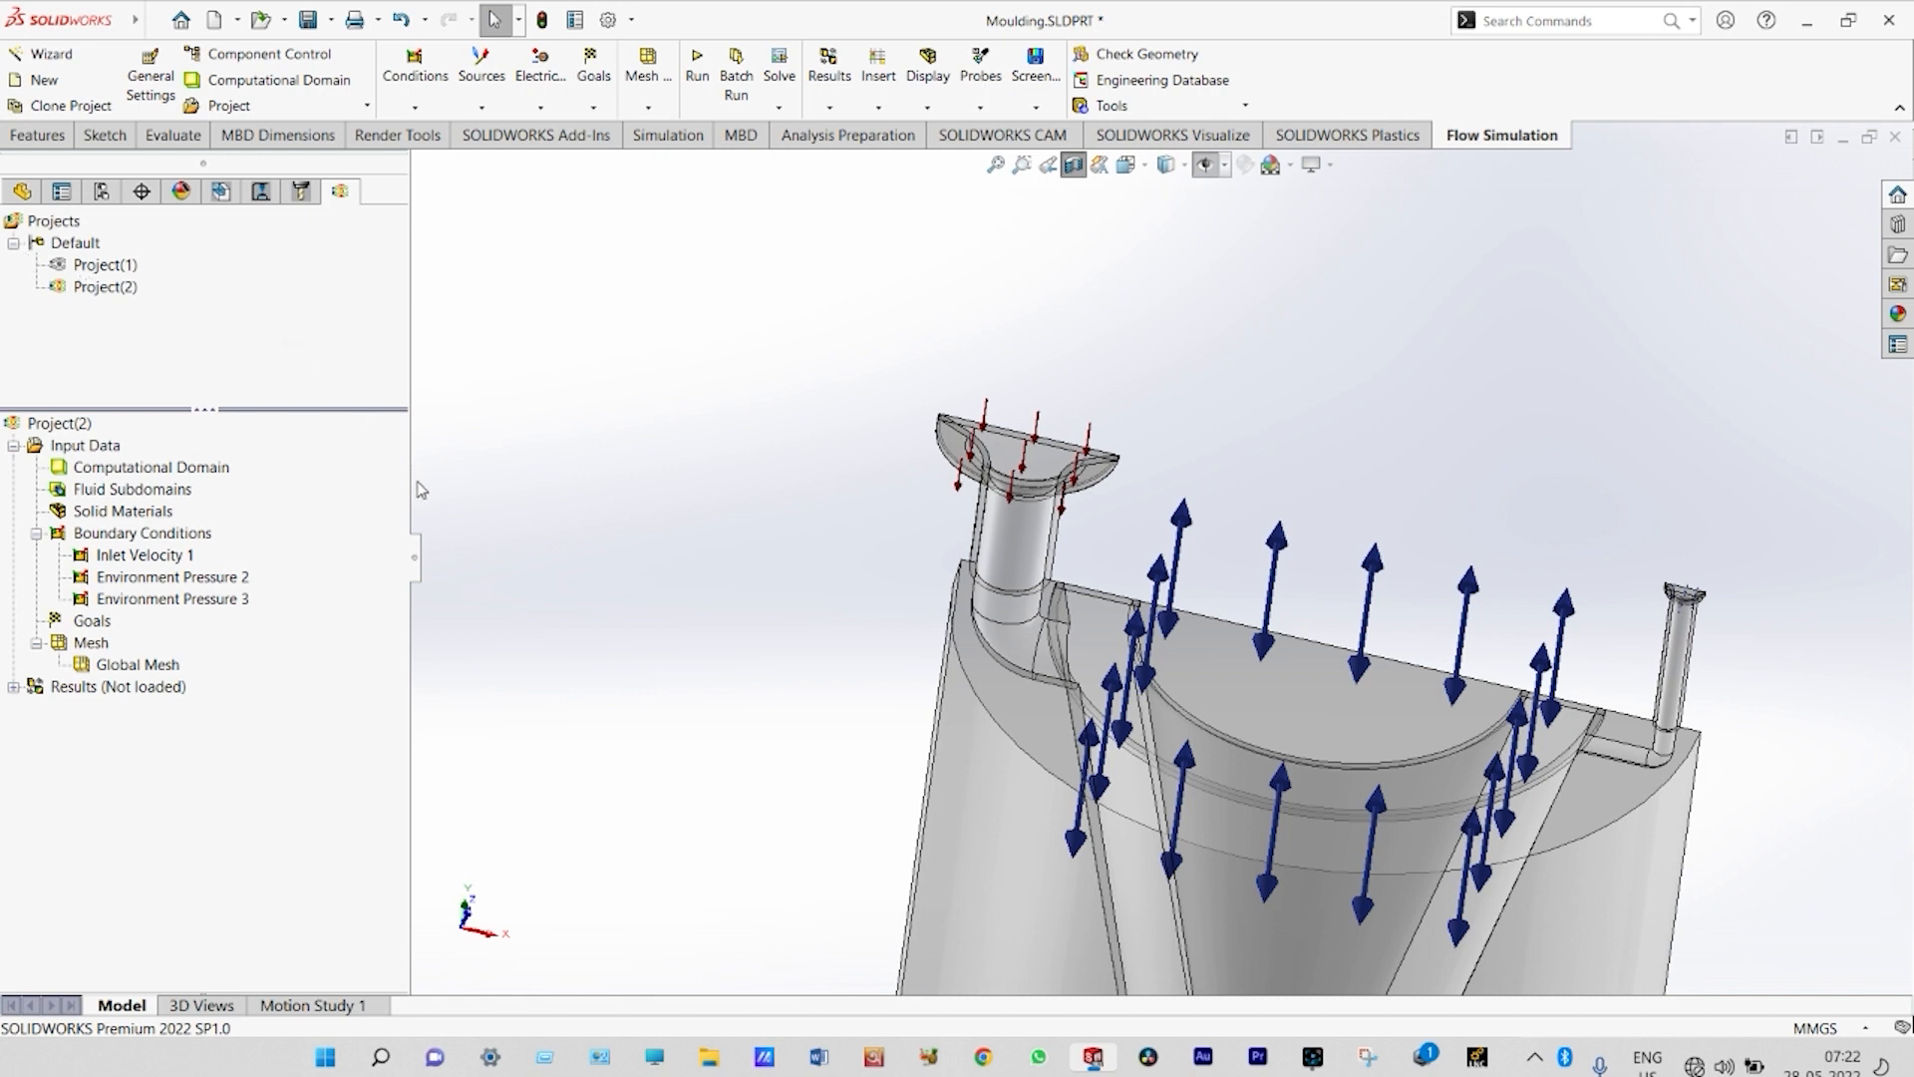
- Add a surface goal for average fluid temperature on the inner conical face of the mould cavity
scroll(503, 523, up, 5)
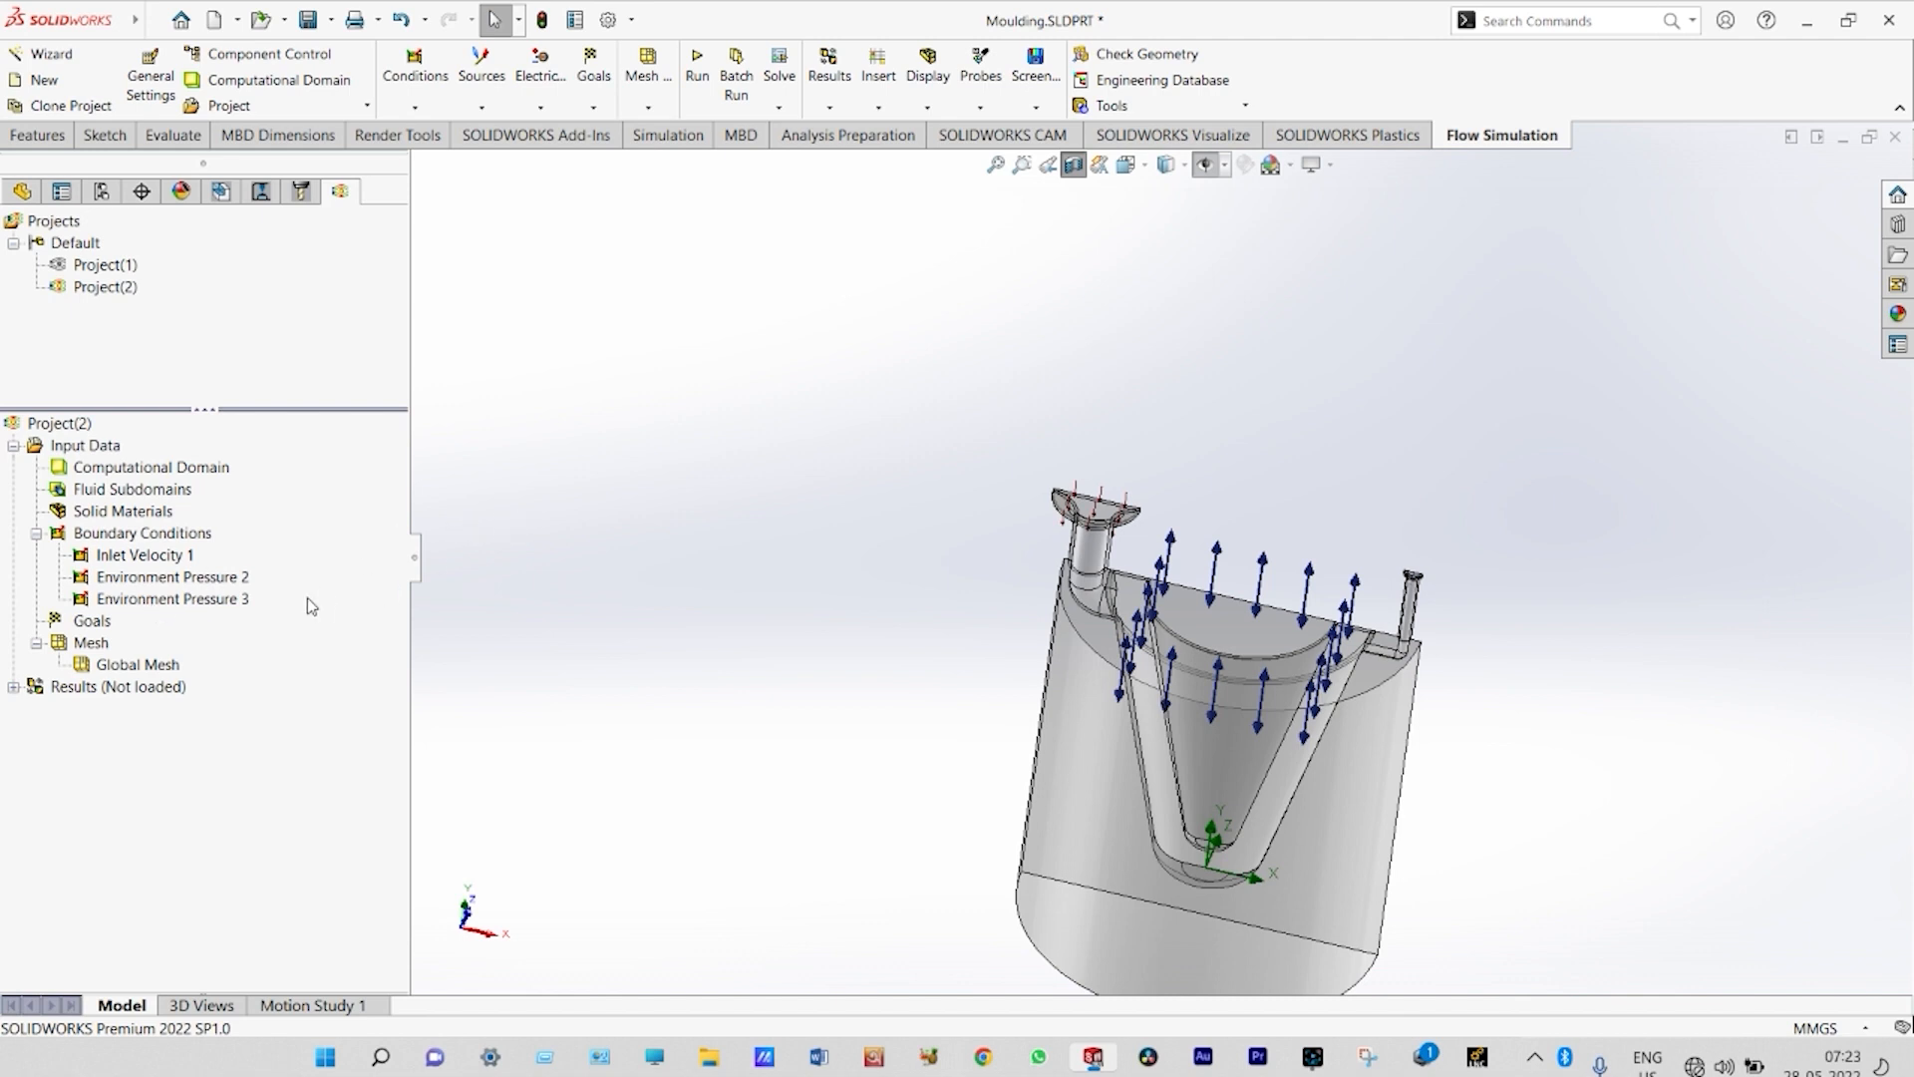
right_click(99, 624)
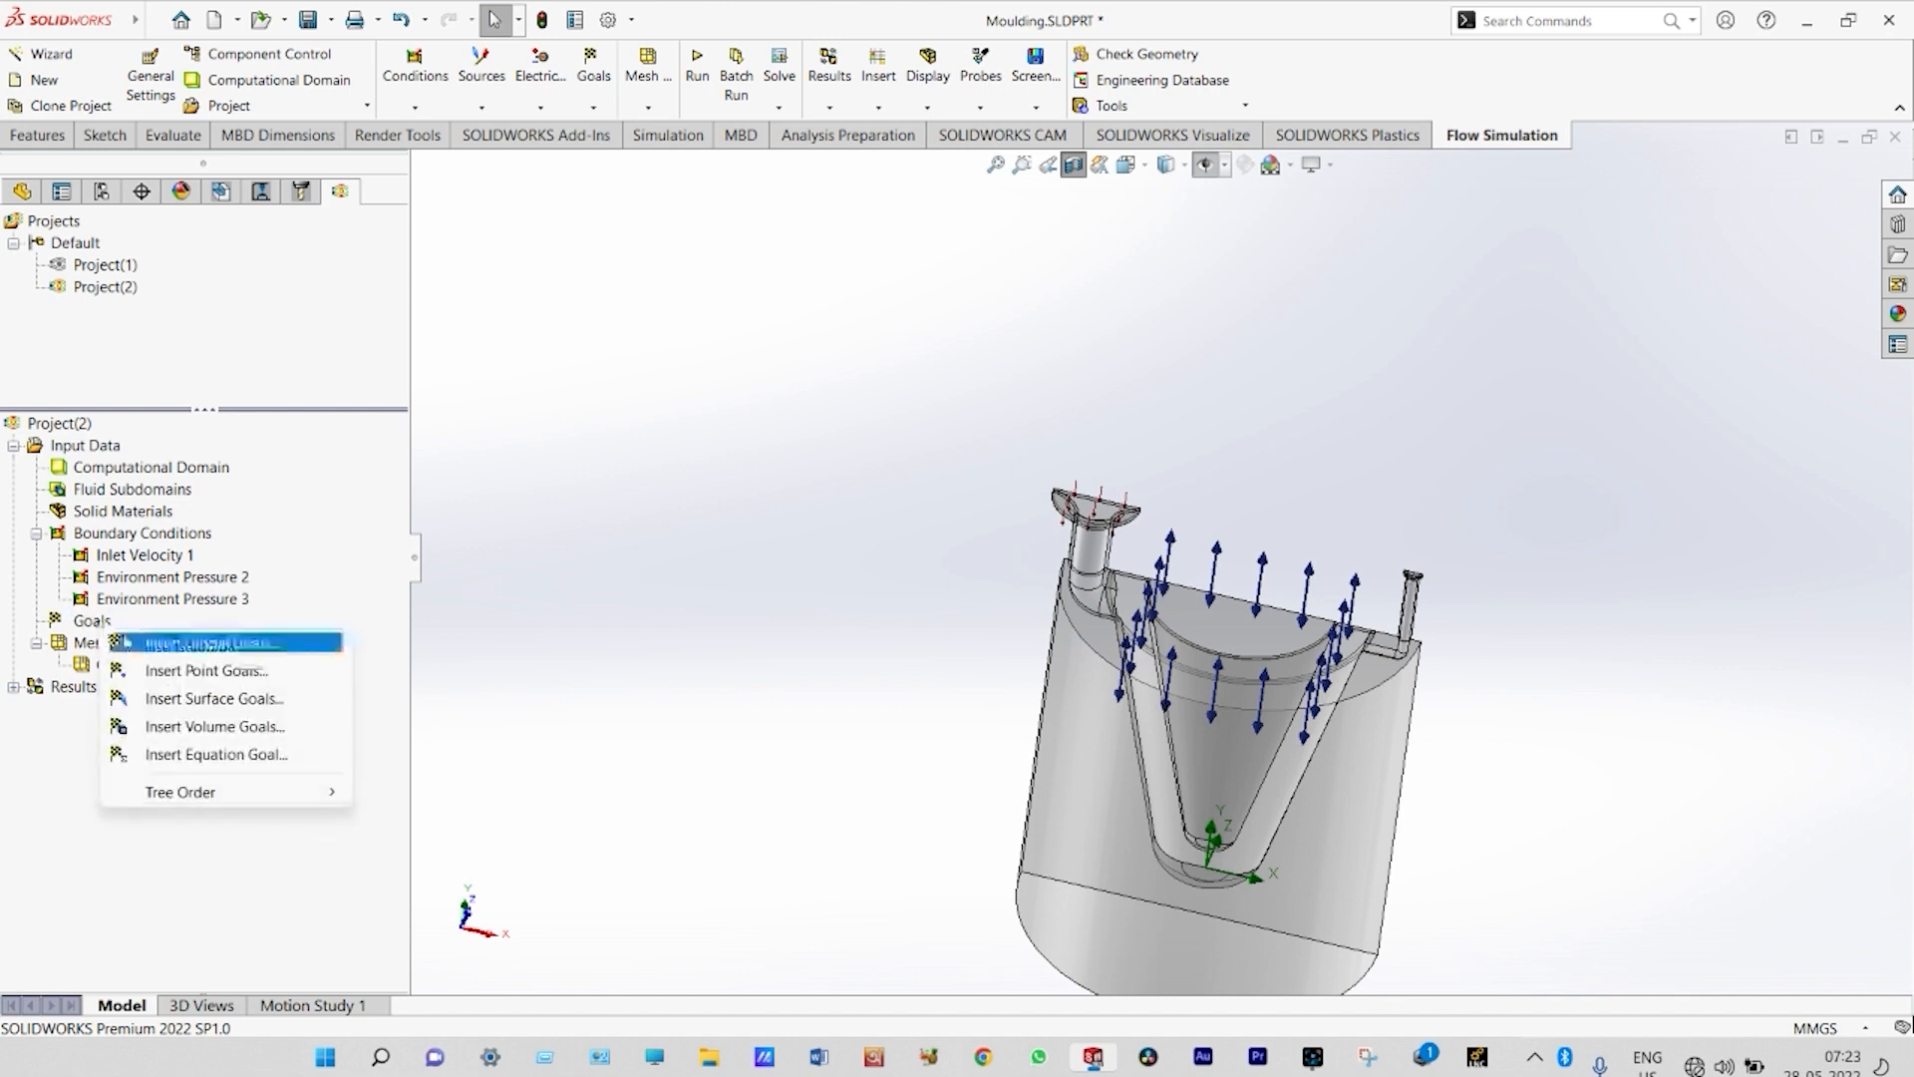
click(209, 698)
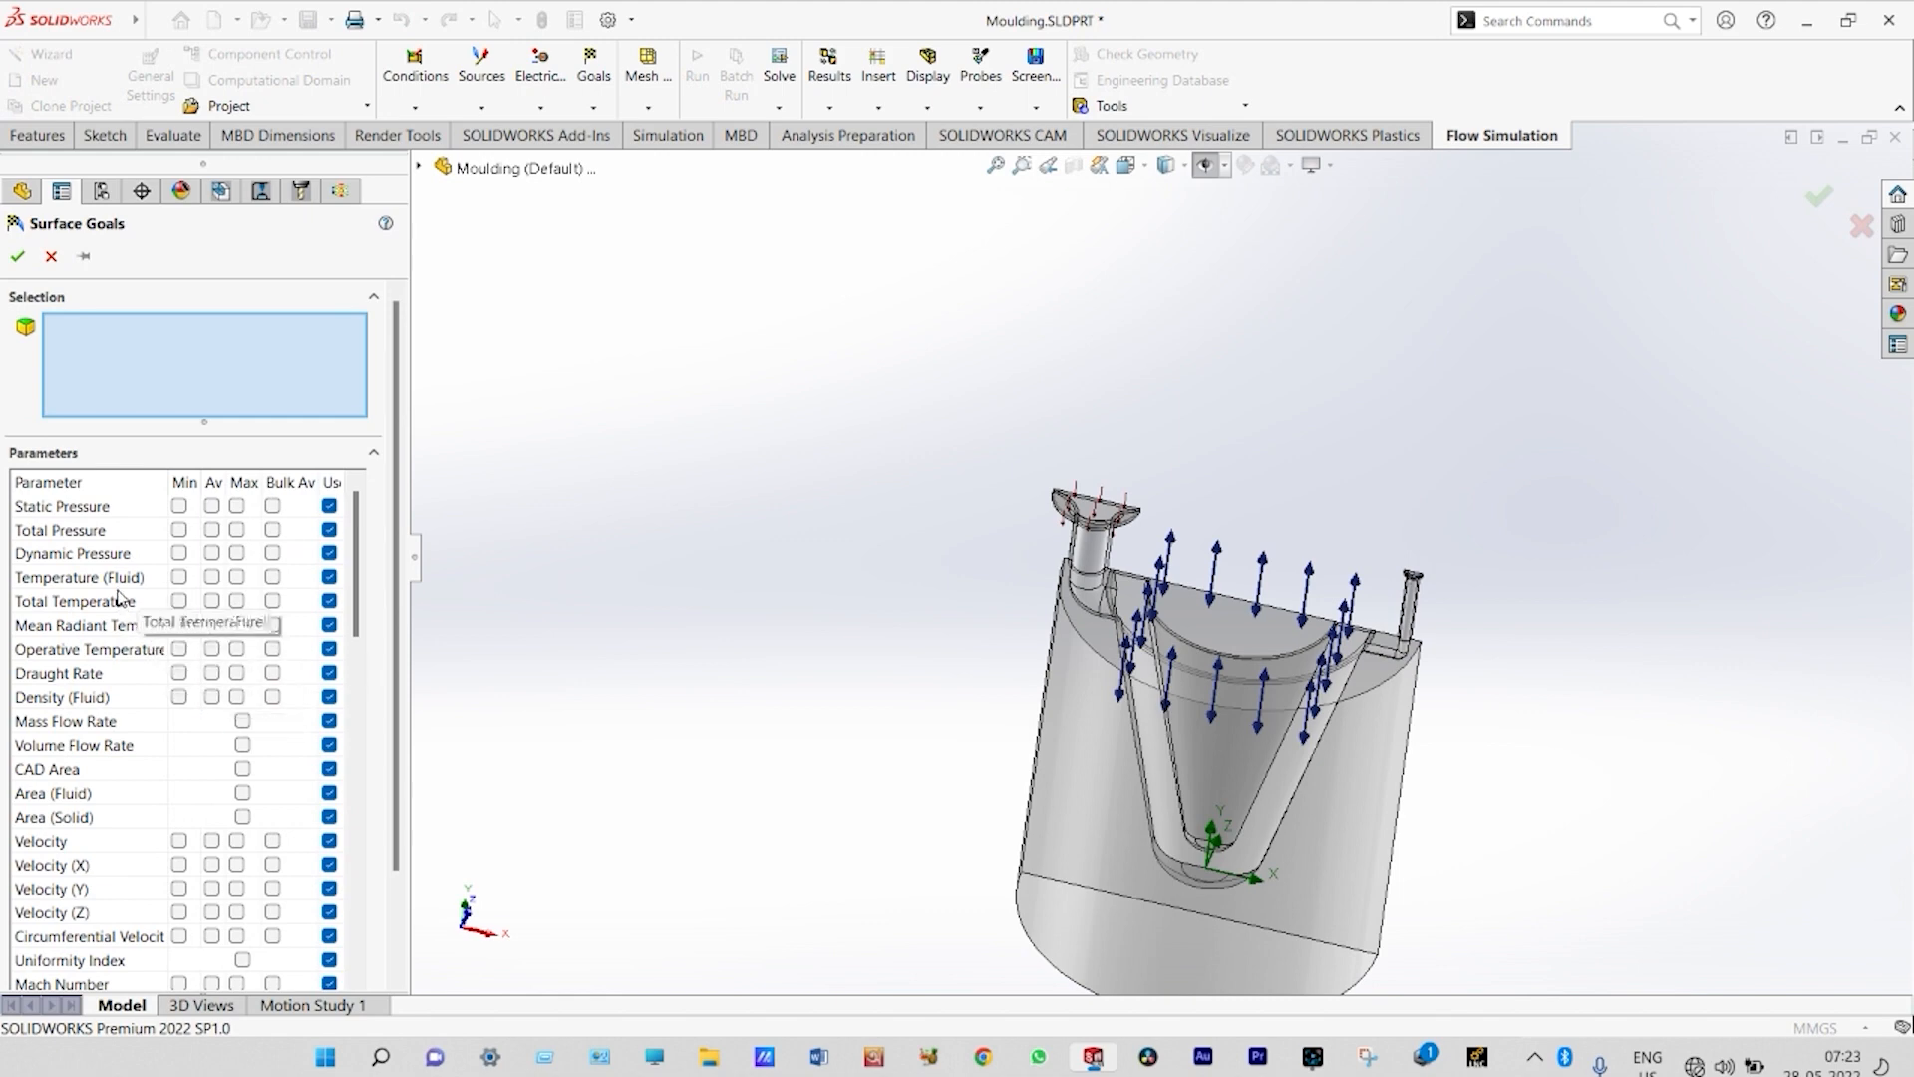
click(213, 578)
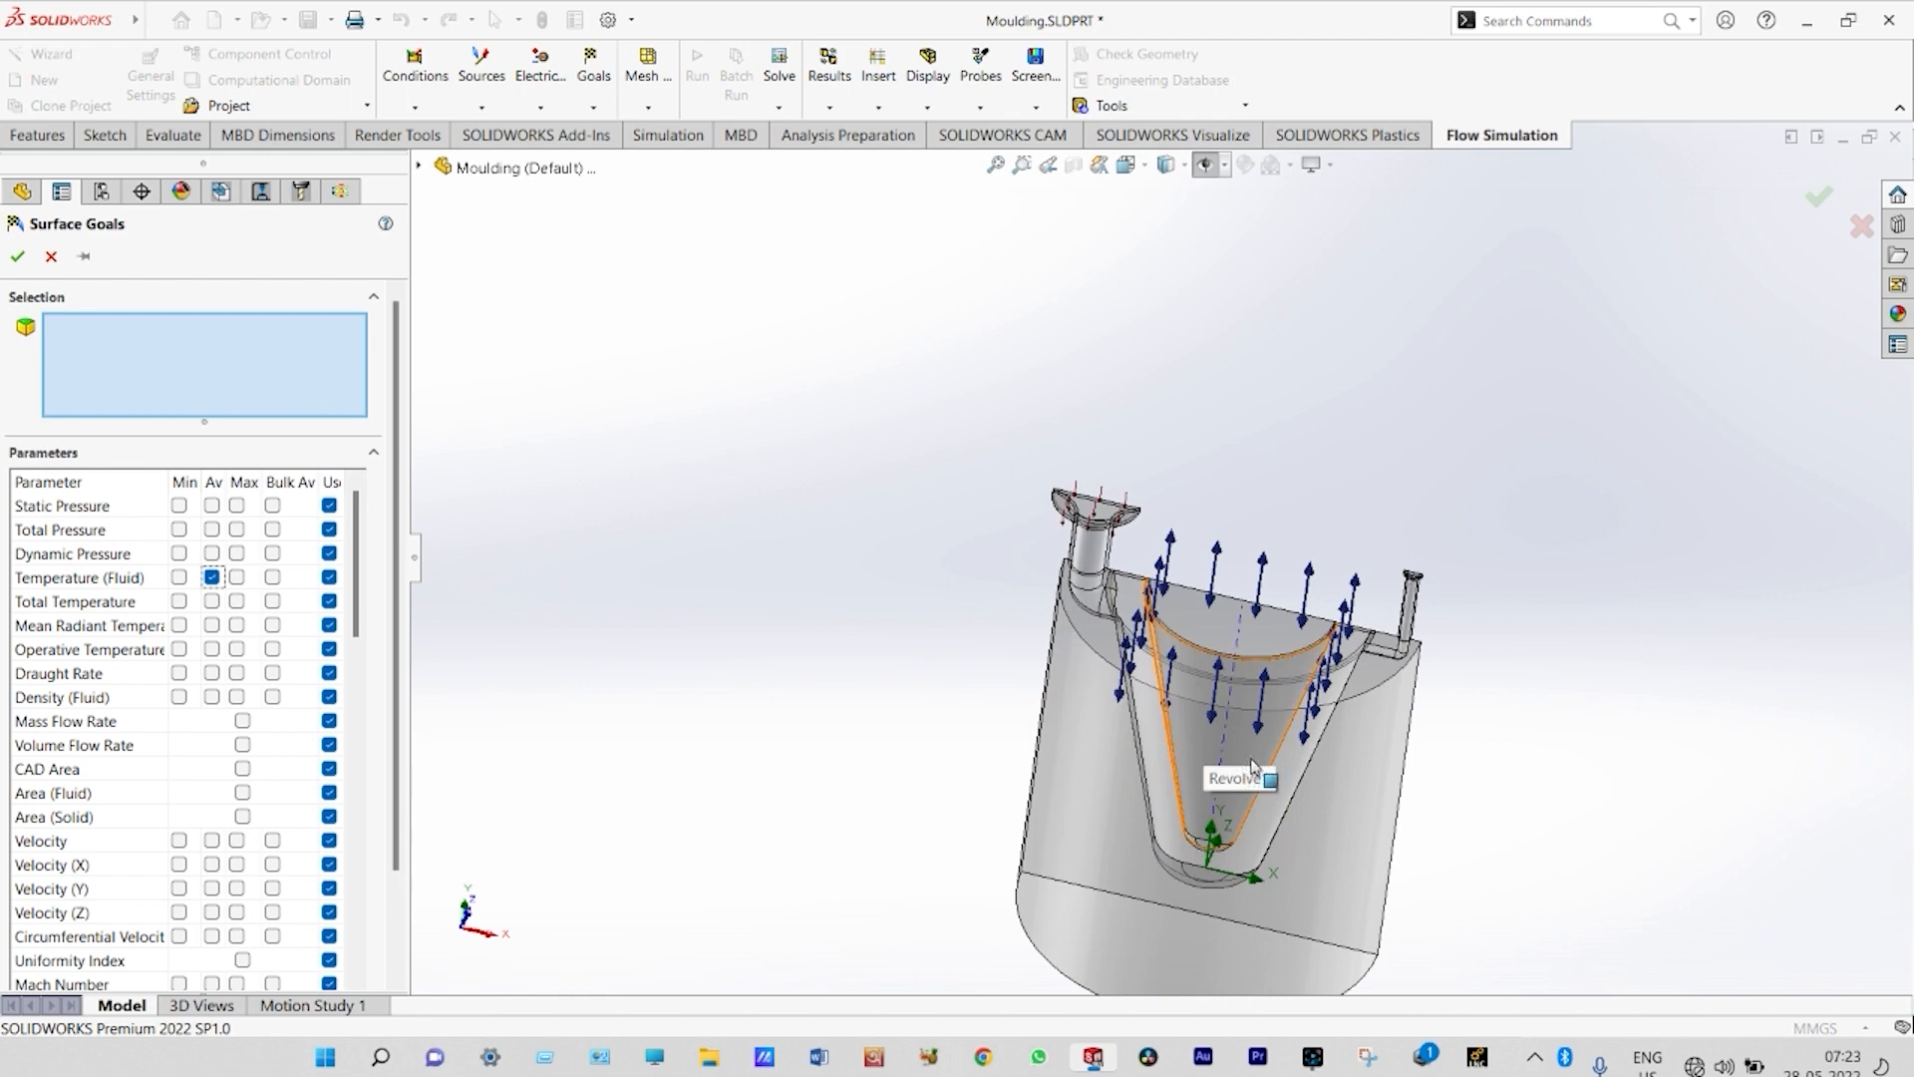
click(1252, 765)
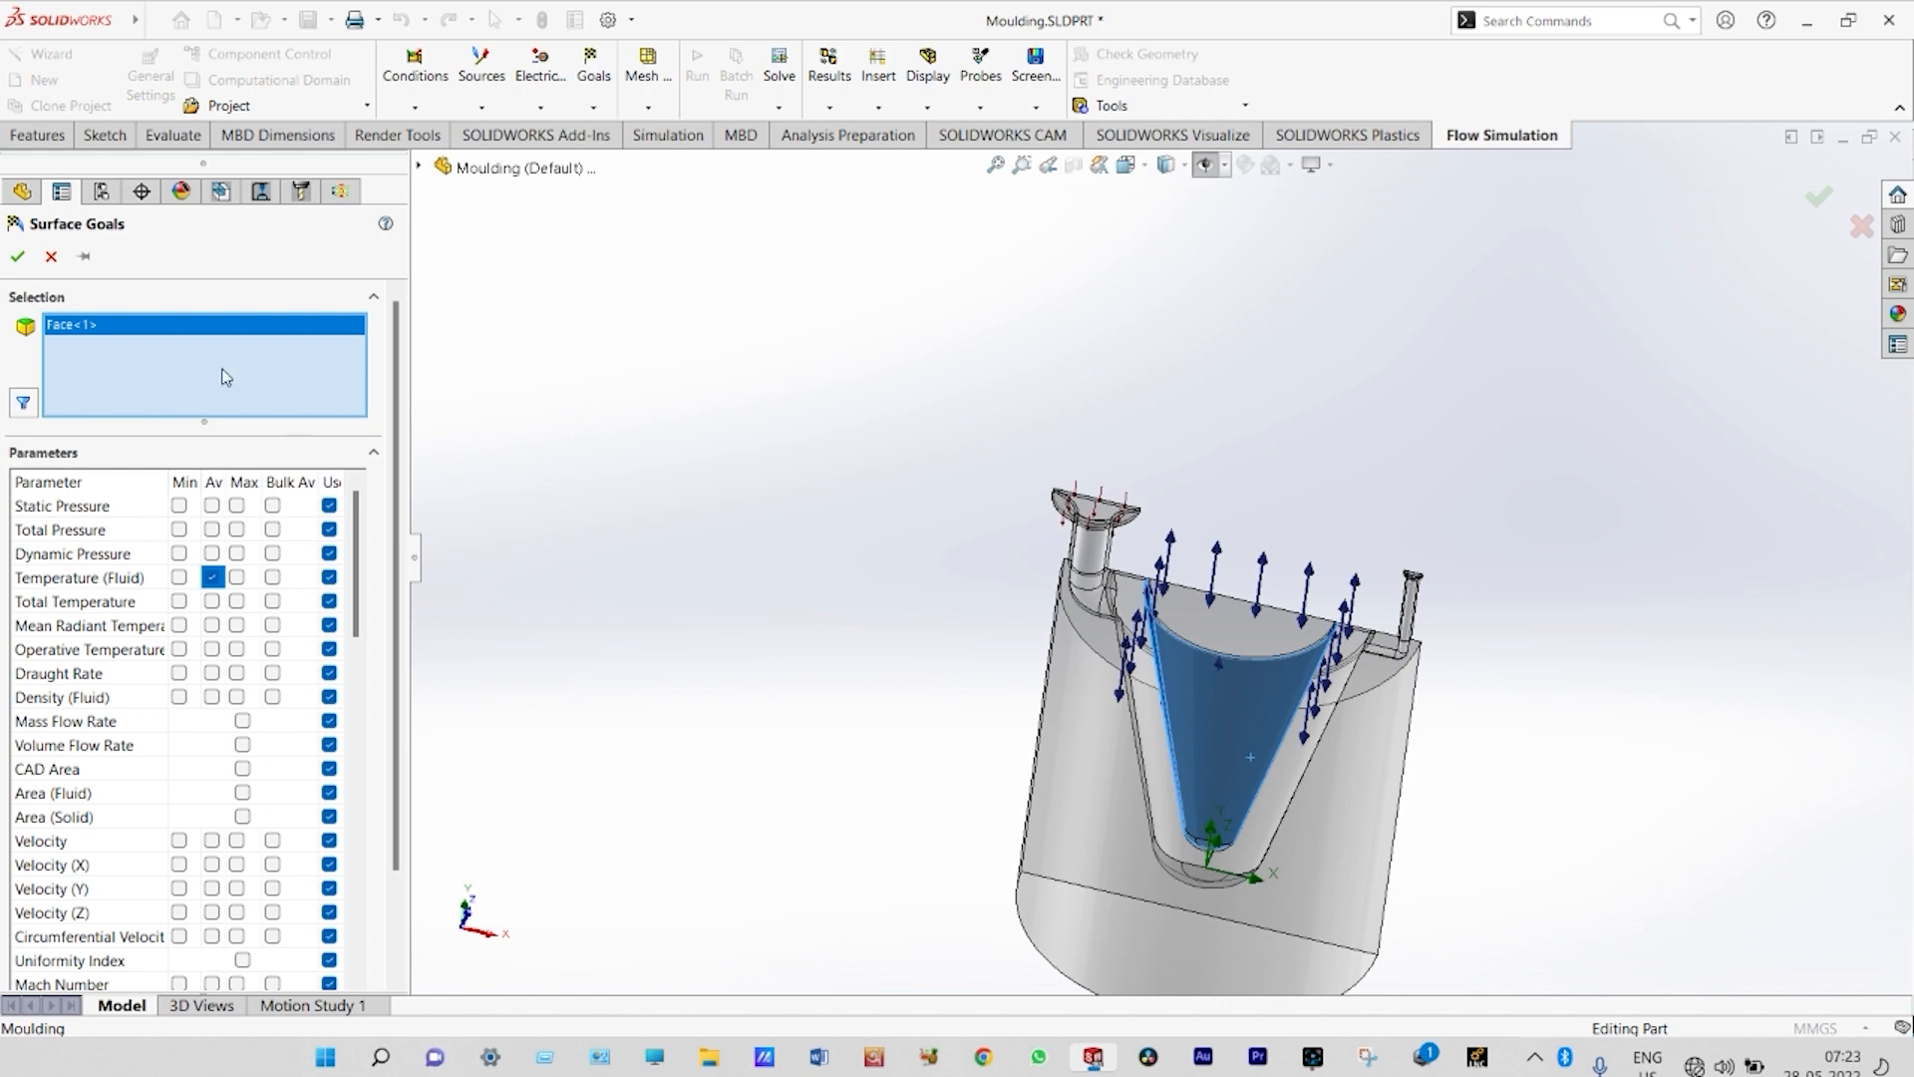
click(17, 256)
- Rename the new temperature goal, replacing its trailing number with wording that places it at the inner conical face
click(317, 648)
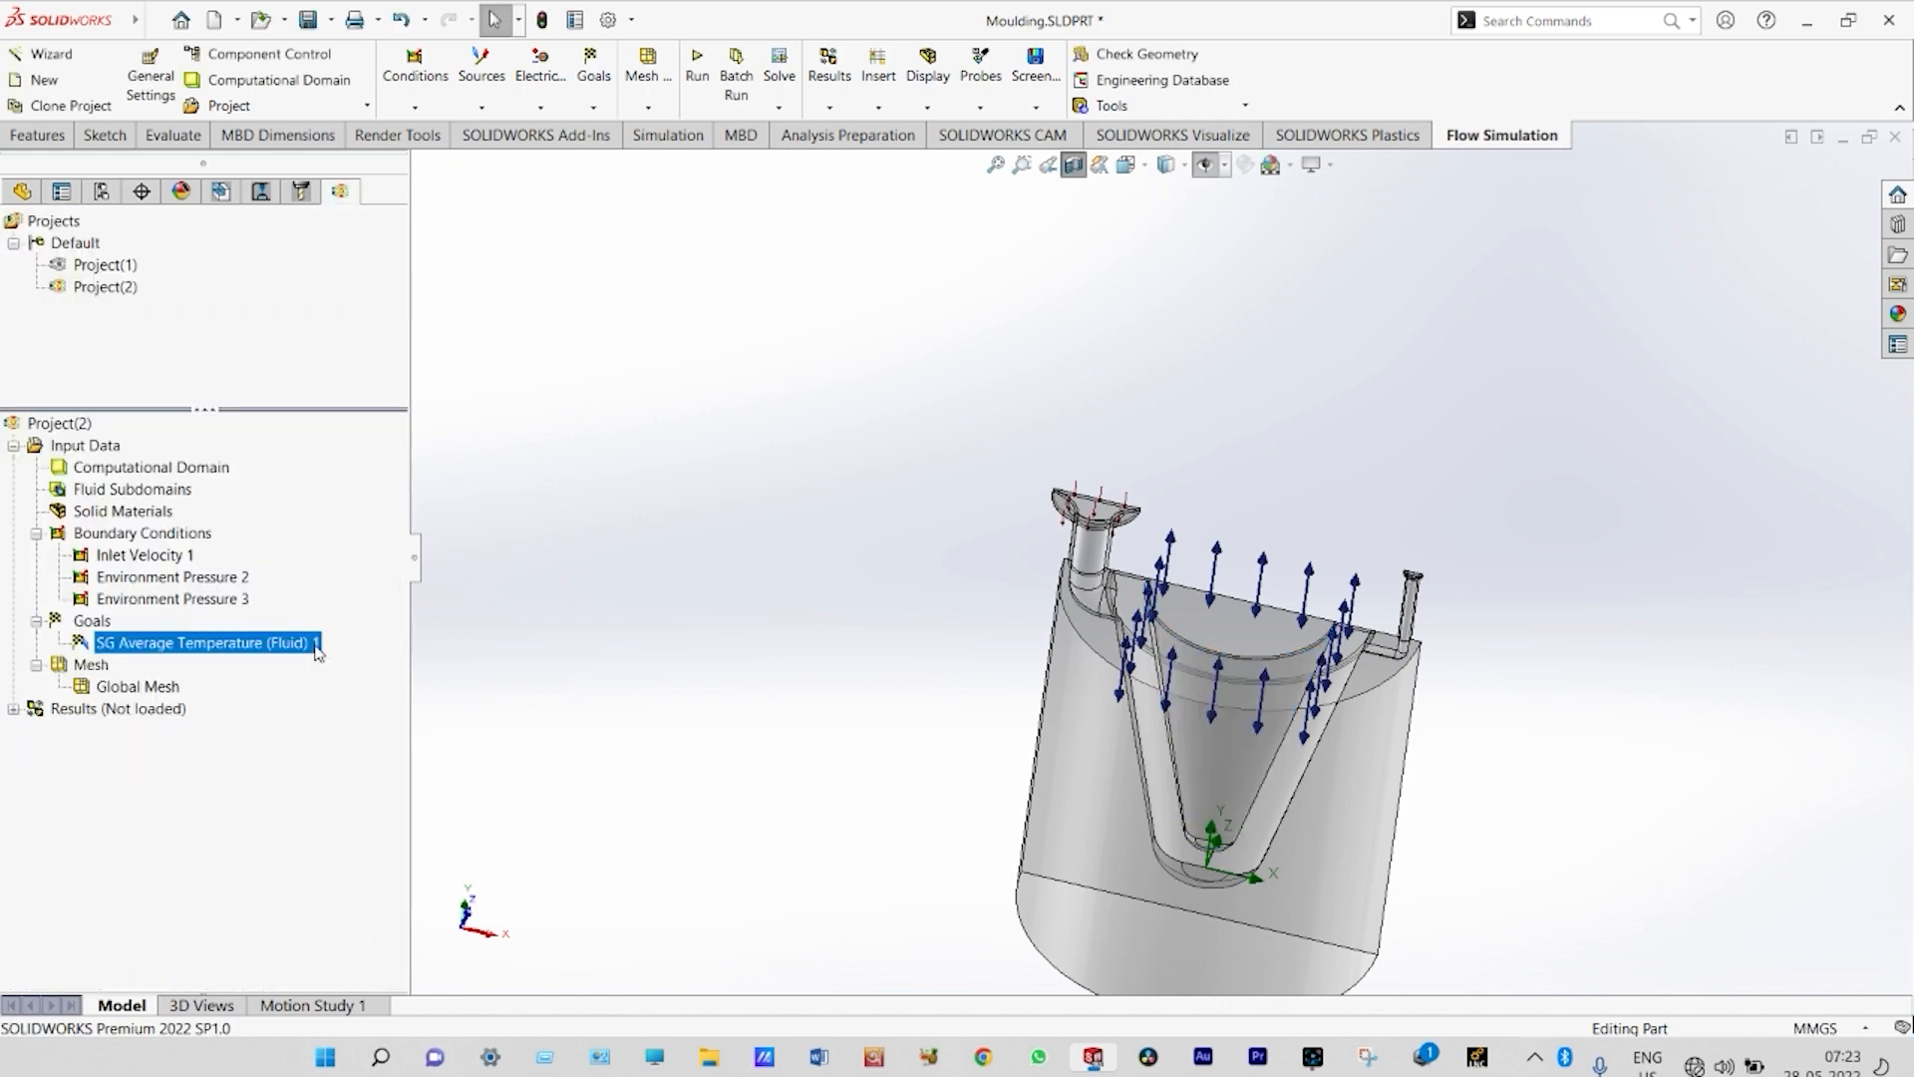
click(316, 645)
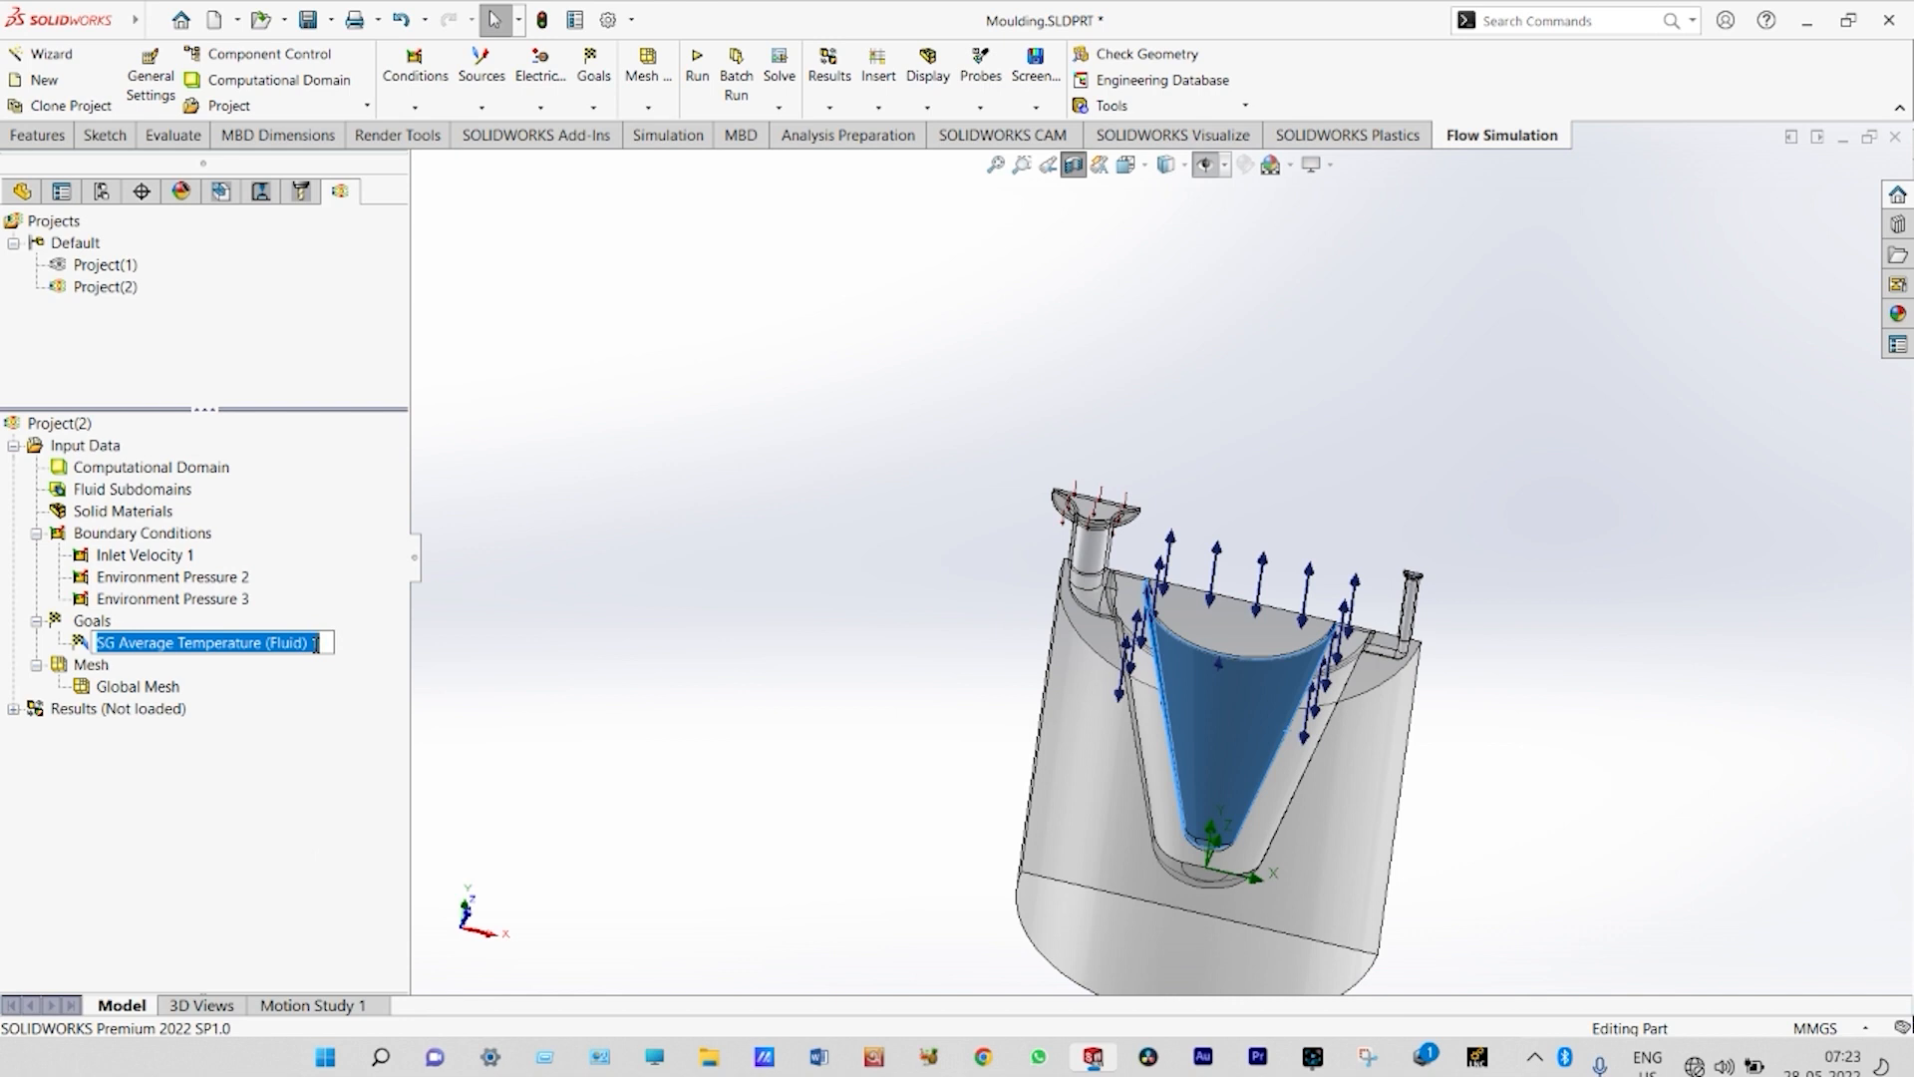
click(317, 645)
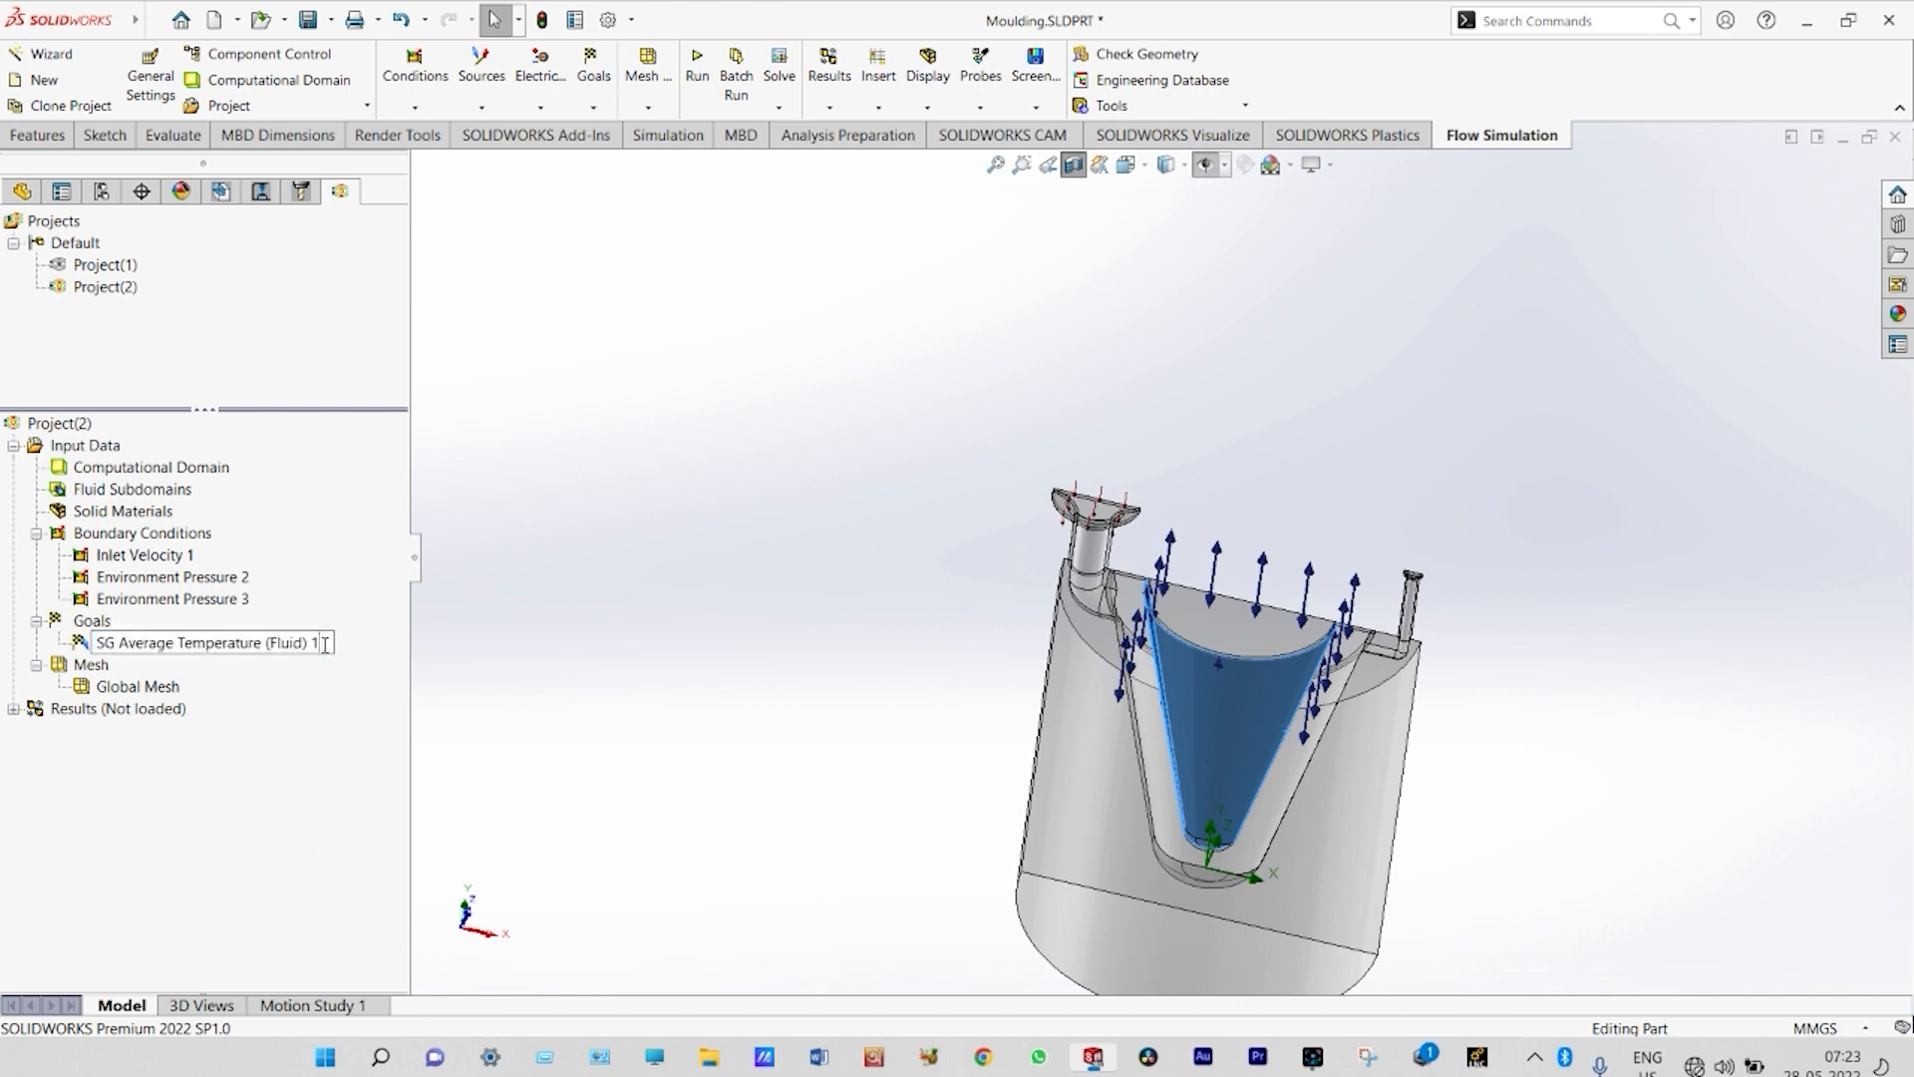
key(BackSpace)
text(a)
click(588, 686)
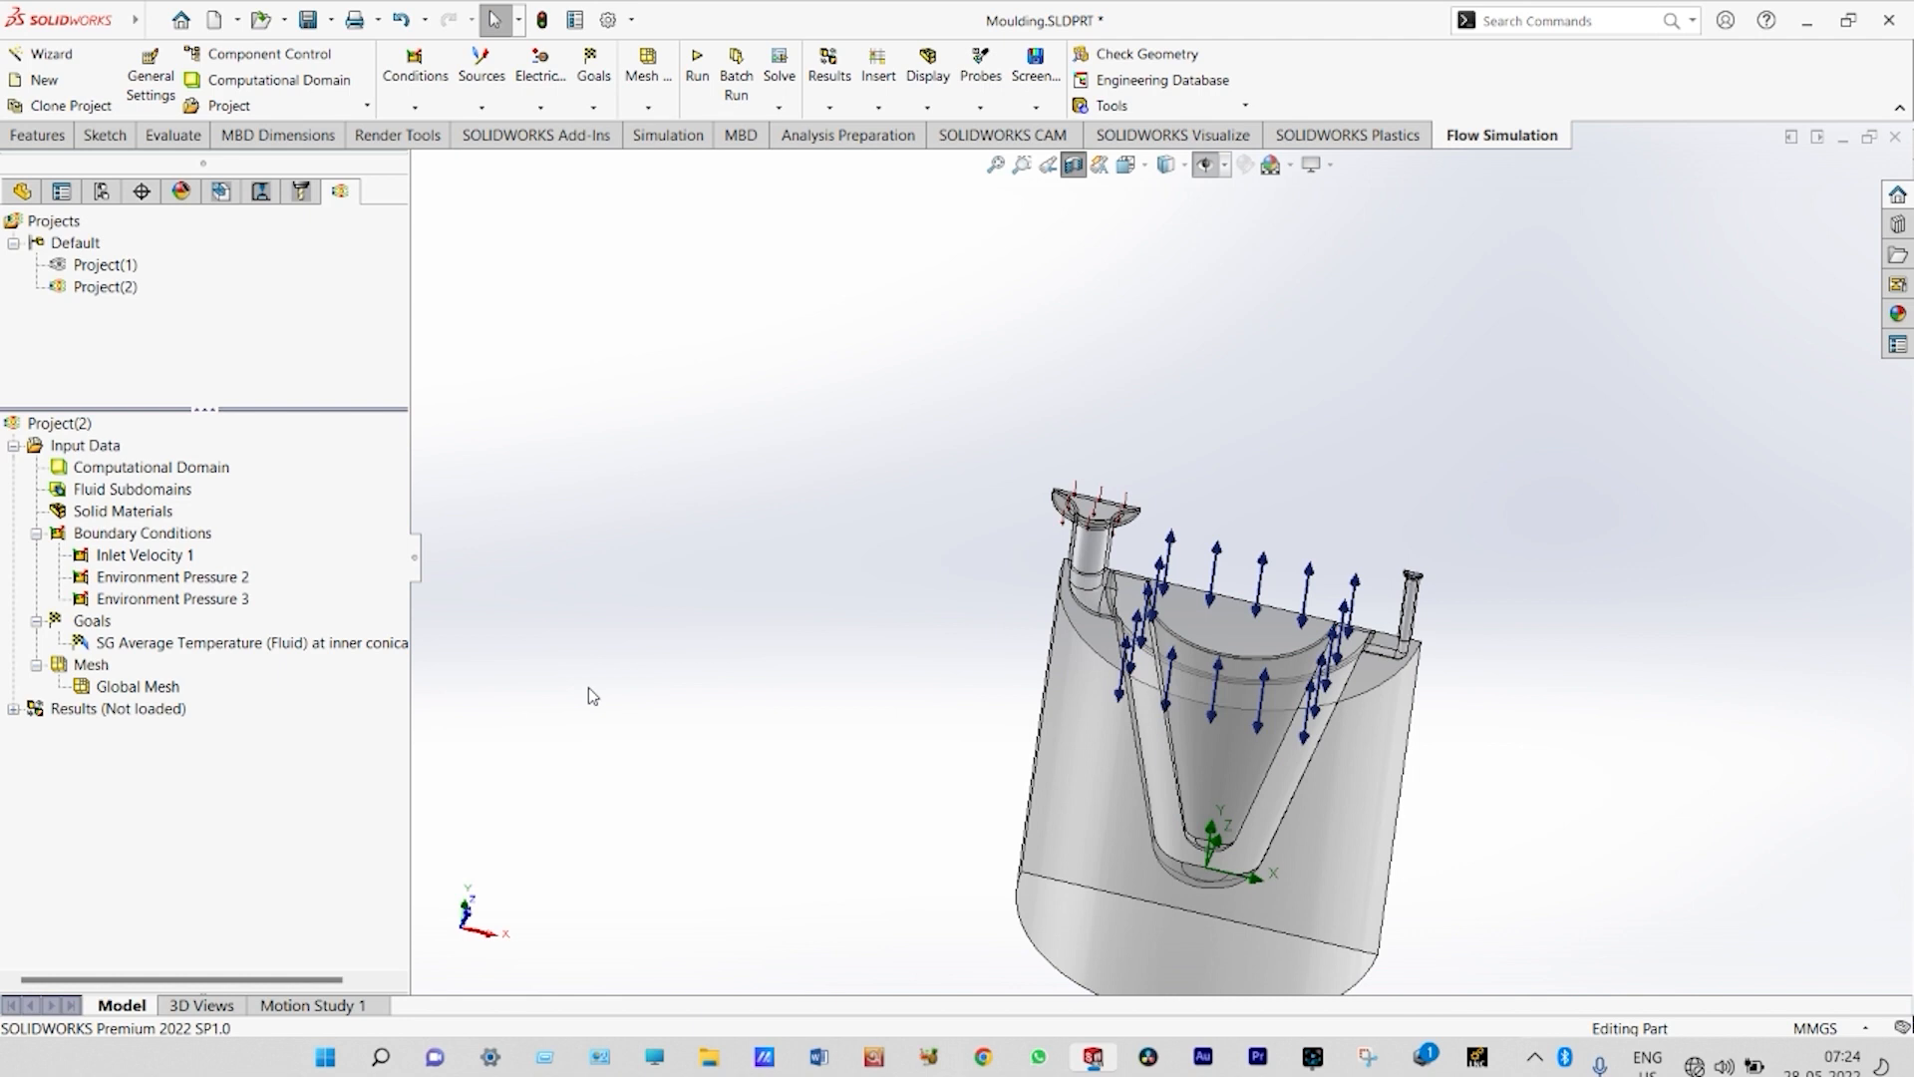
- Turn off the section view and hide the outer cylindrical mould body
scroll(718, 670, up, 3)
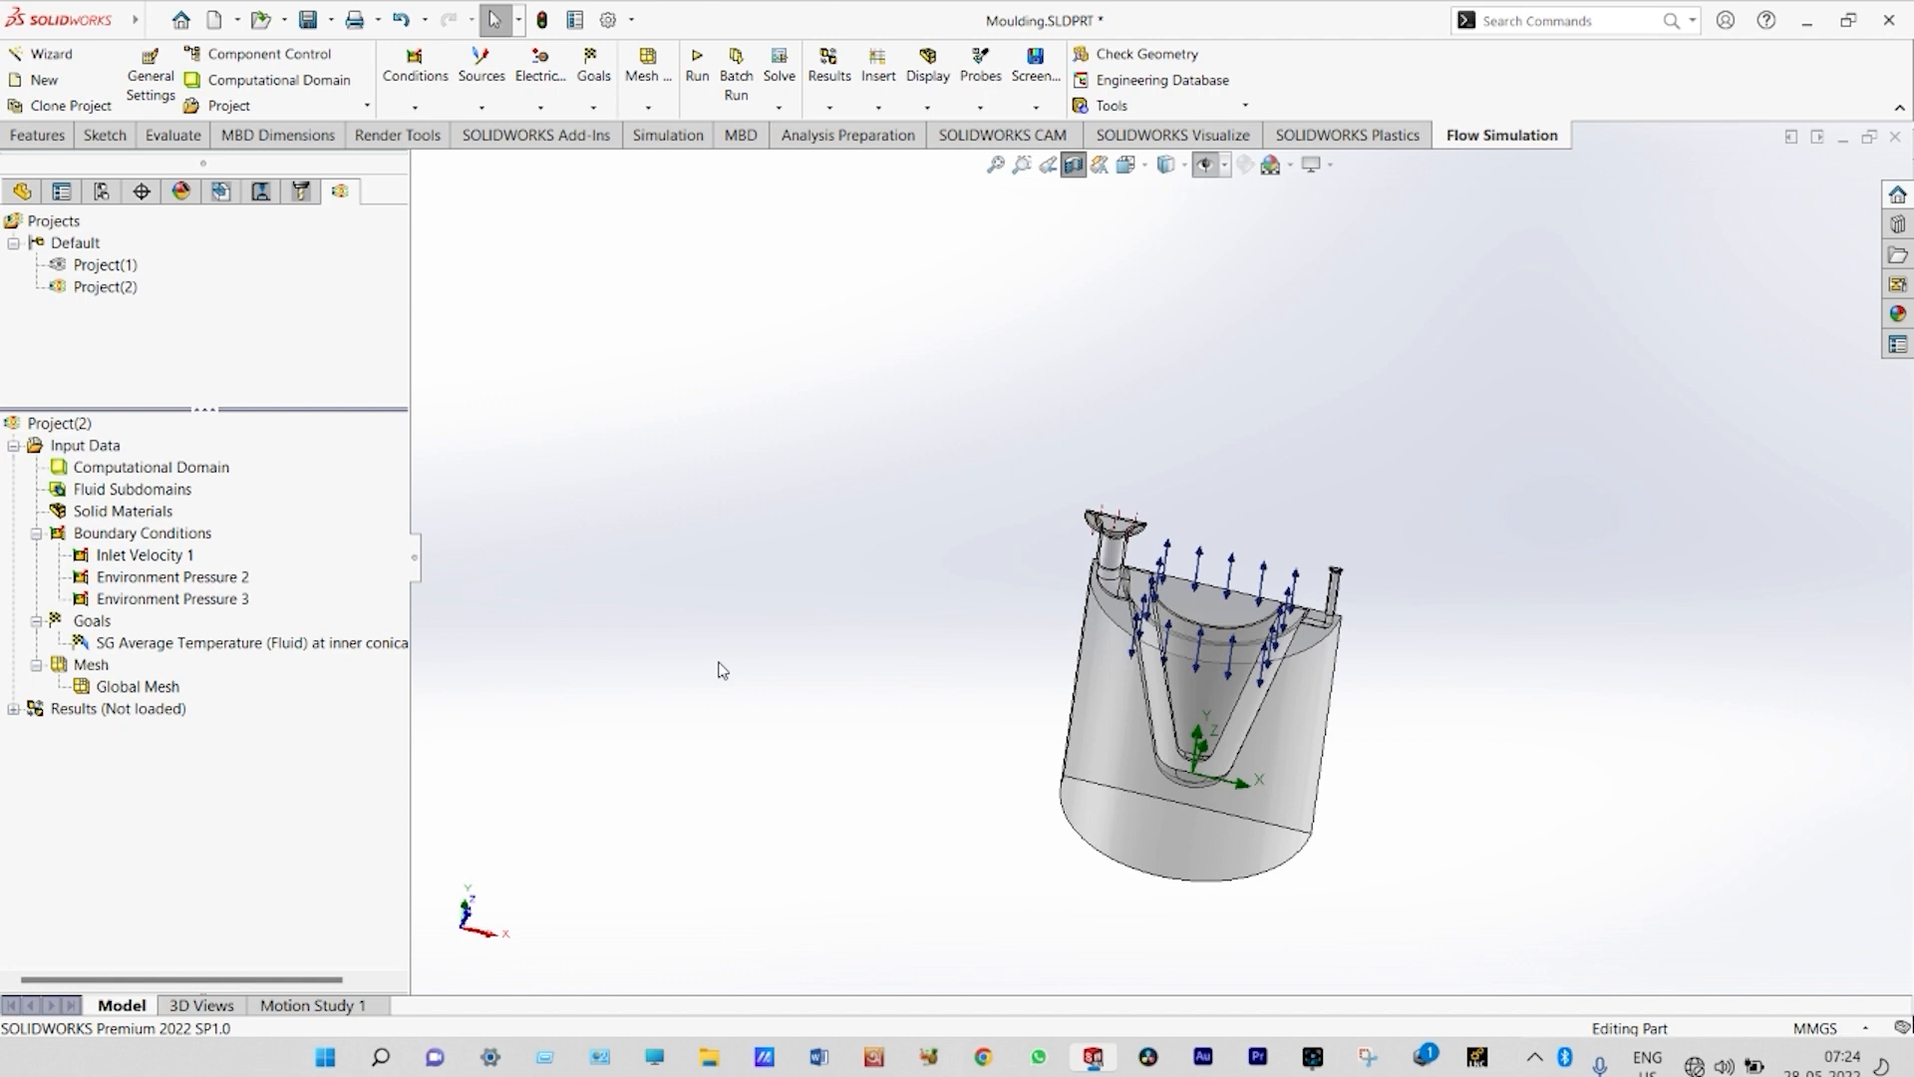
scroll(1432, 681, down, 2)
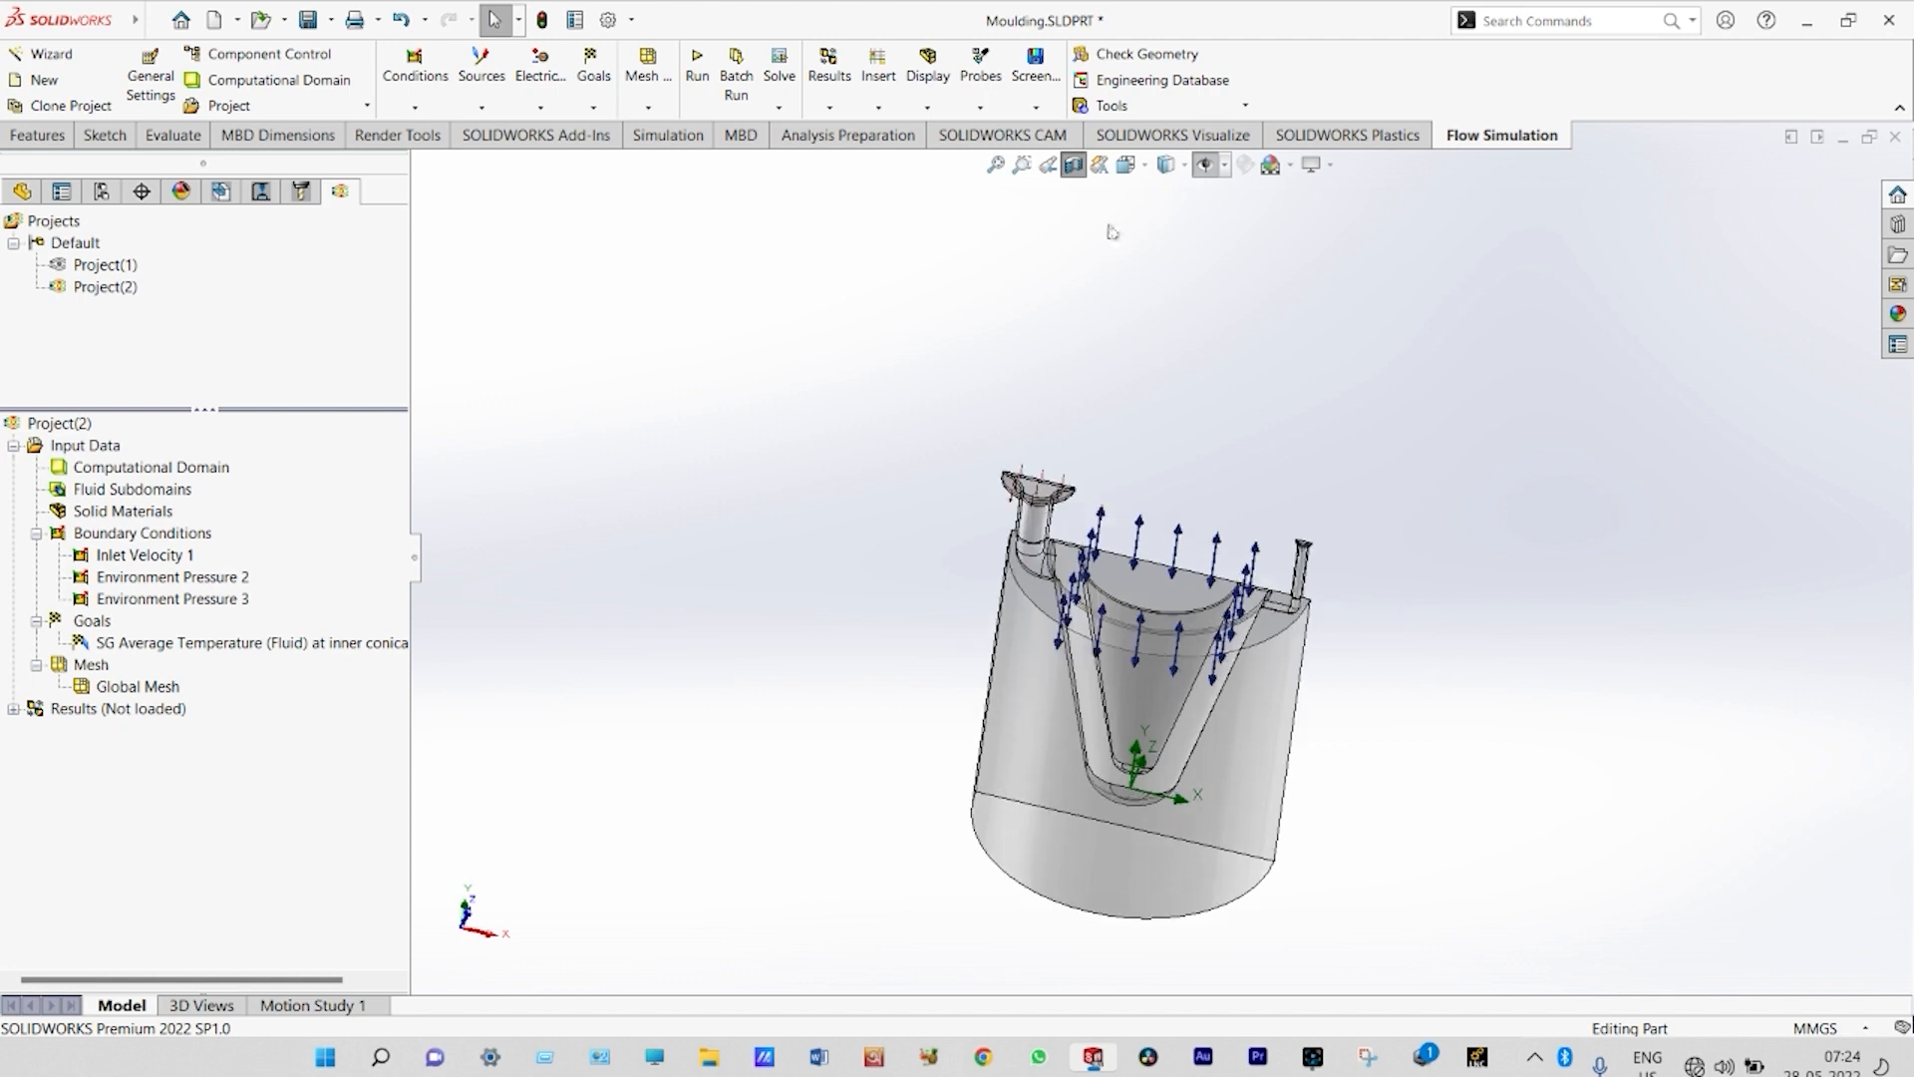
click(1076, 167)
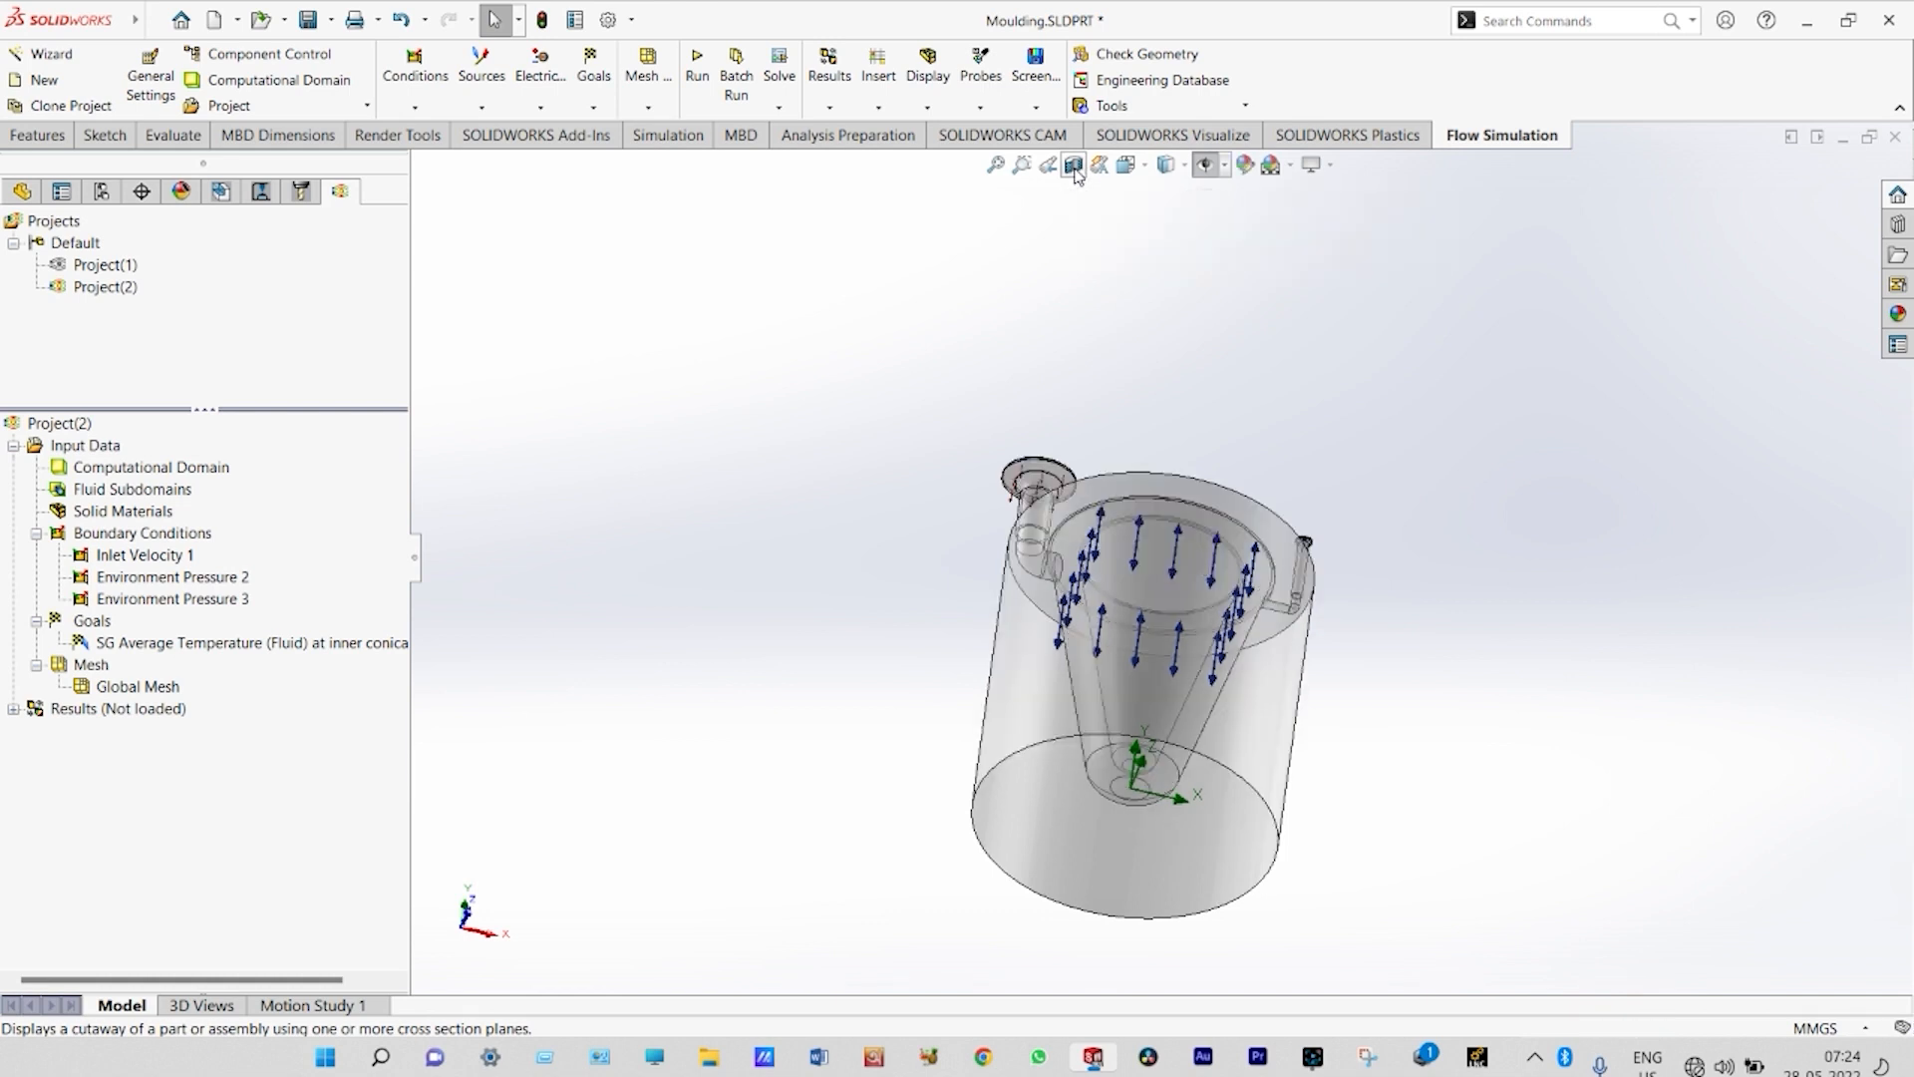
right_click(1030, 679)
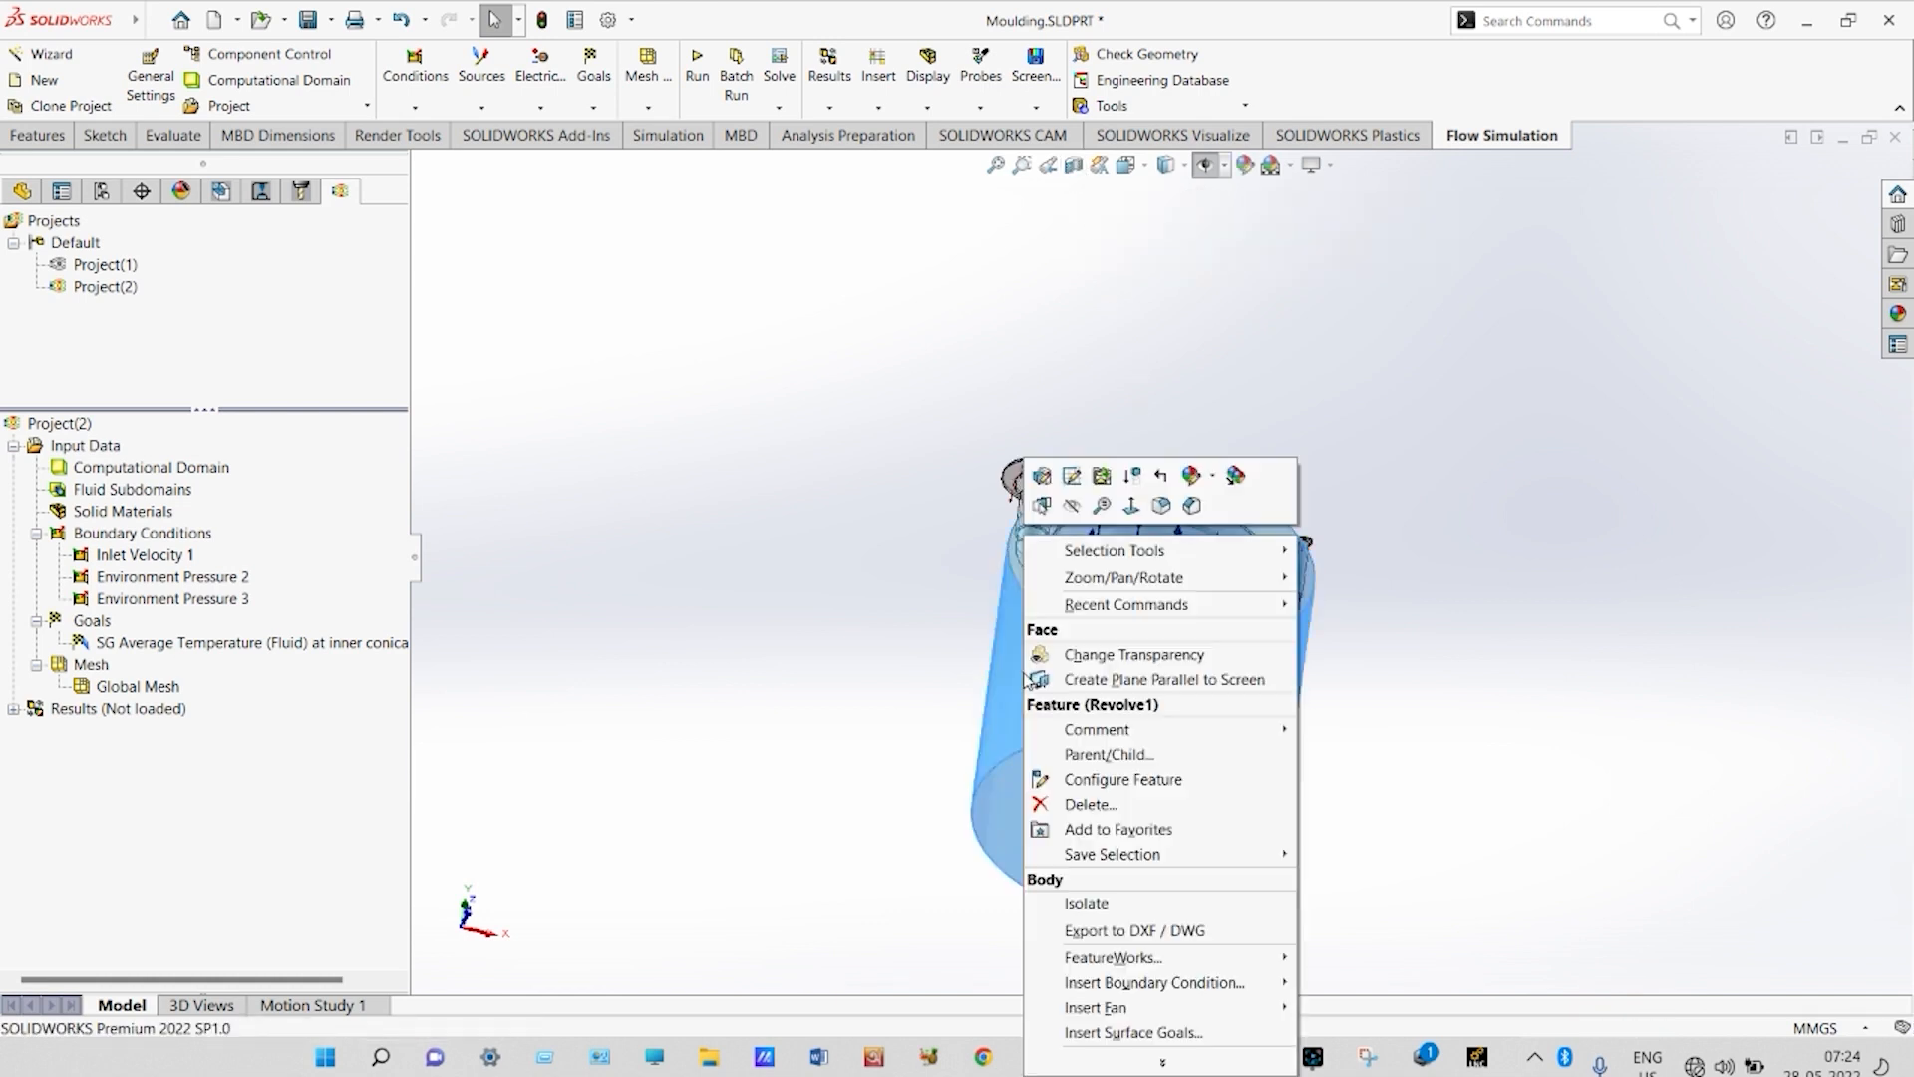
click(1072, 508)
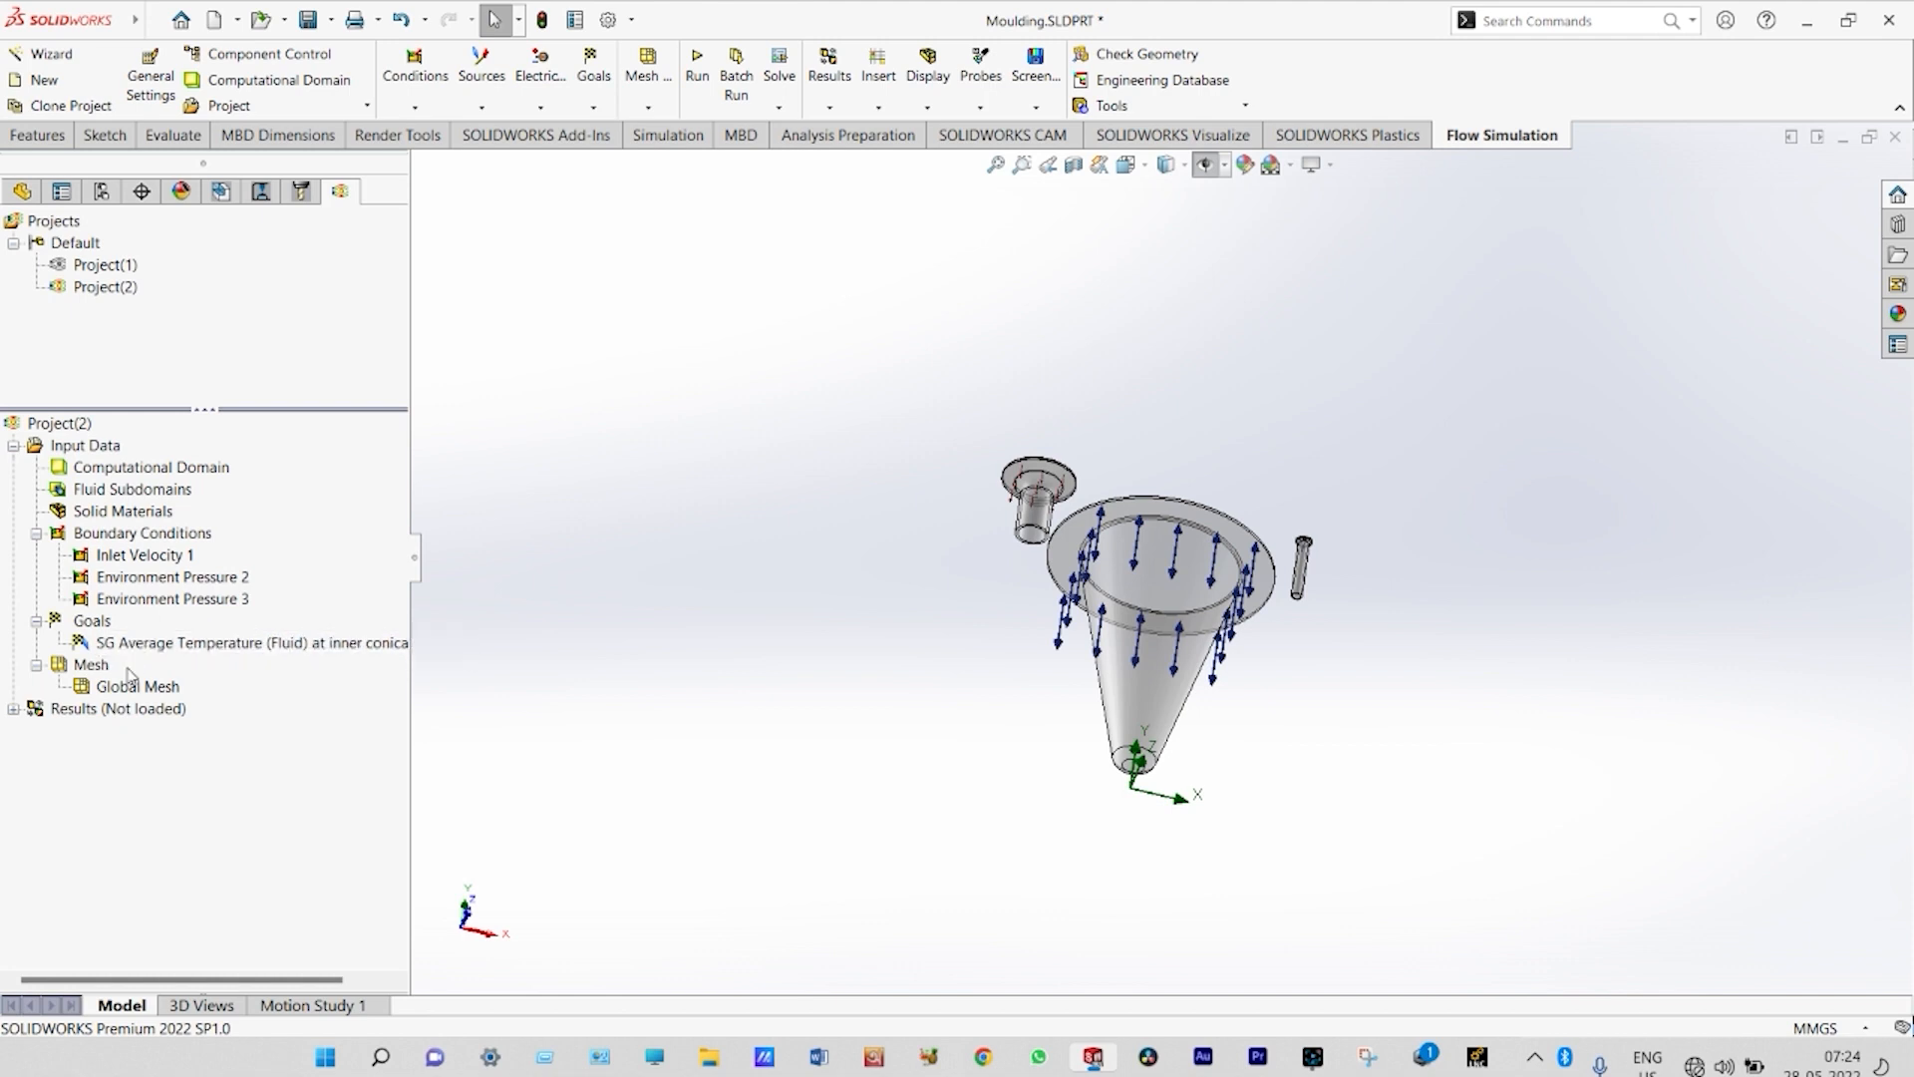
- Add an average fluid temperature surface goal on the exposed cone's outer face and rename it as the outer conical one
right_click(95, 626)
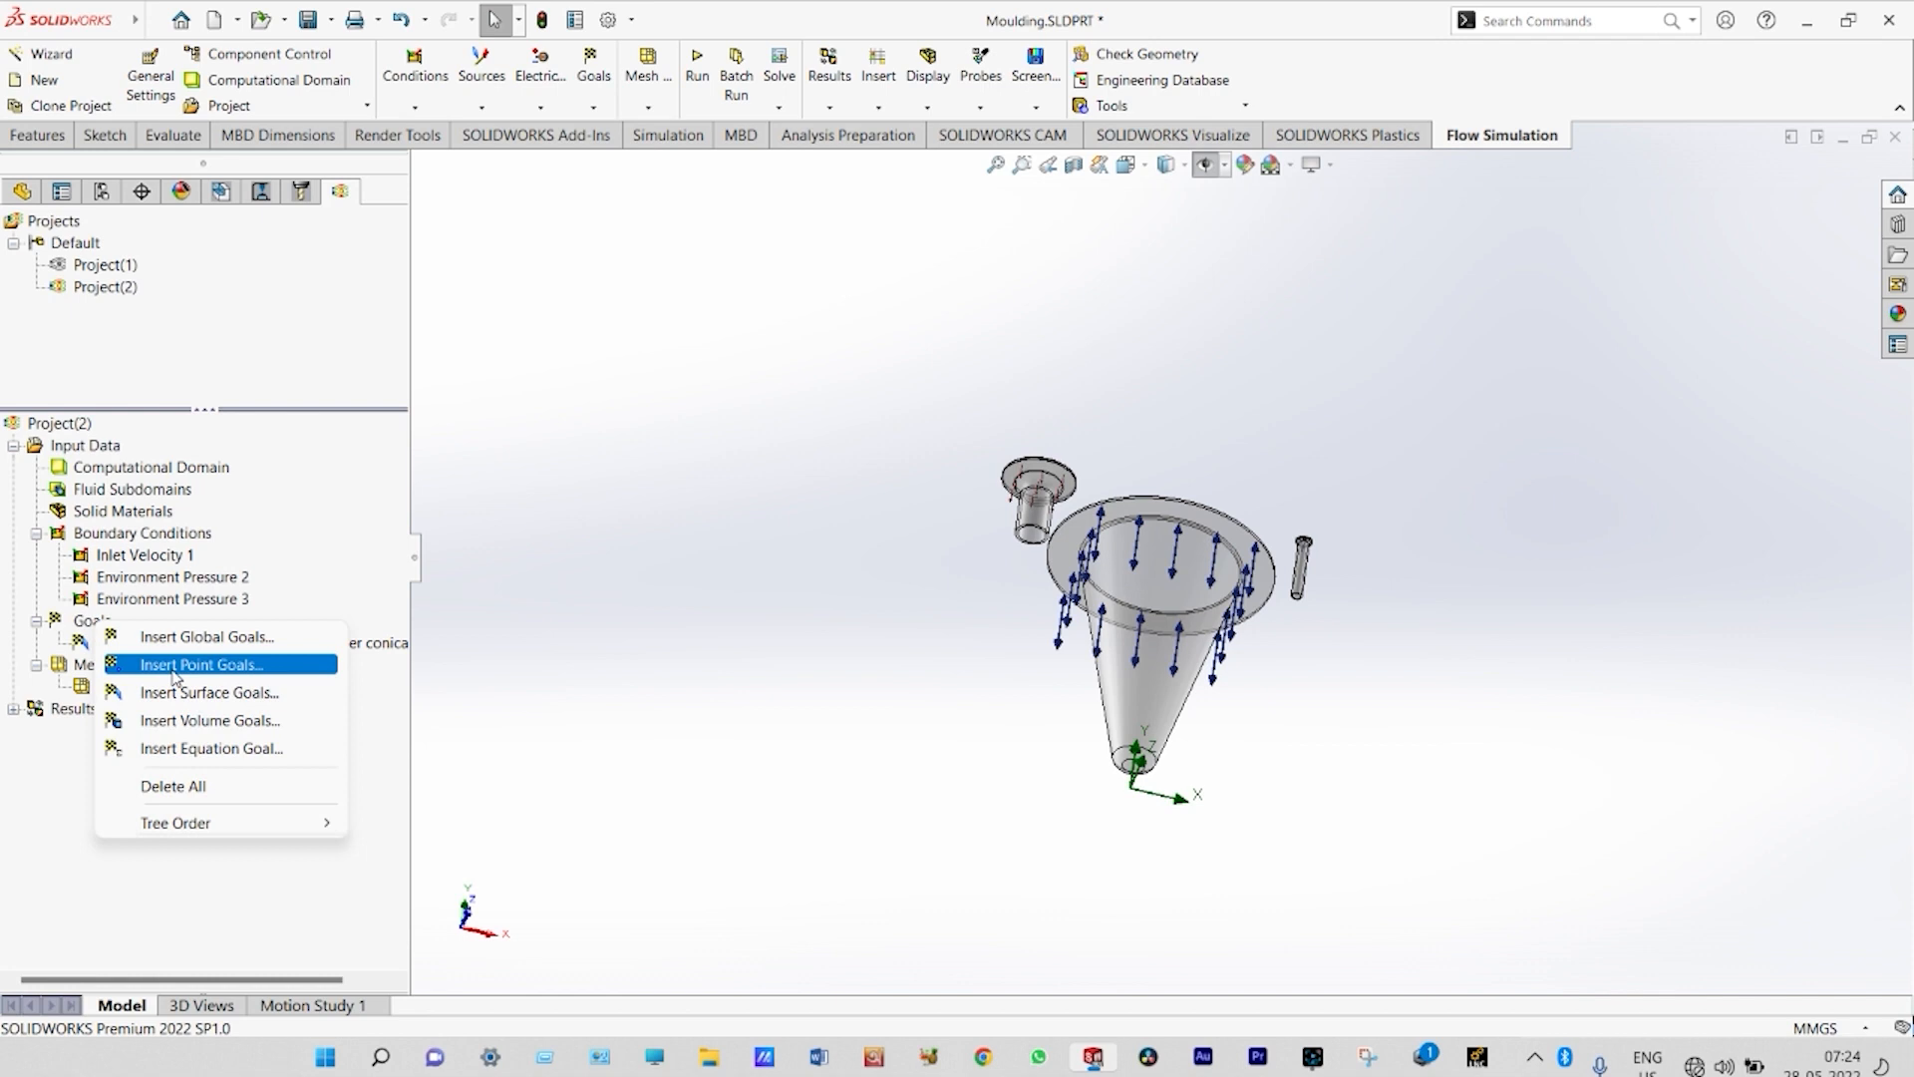
click(184, 693)
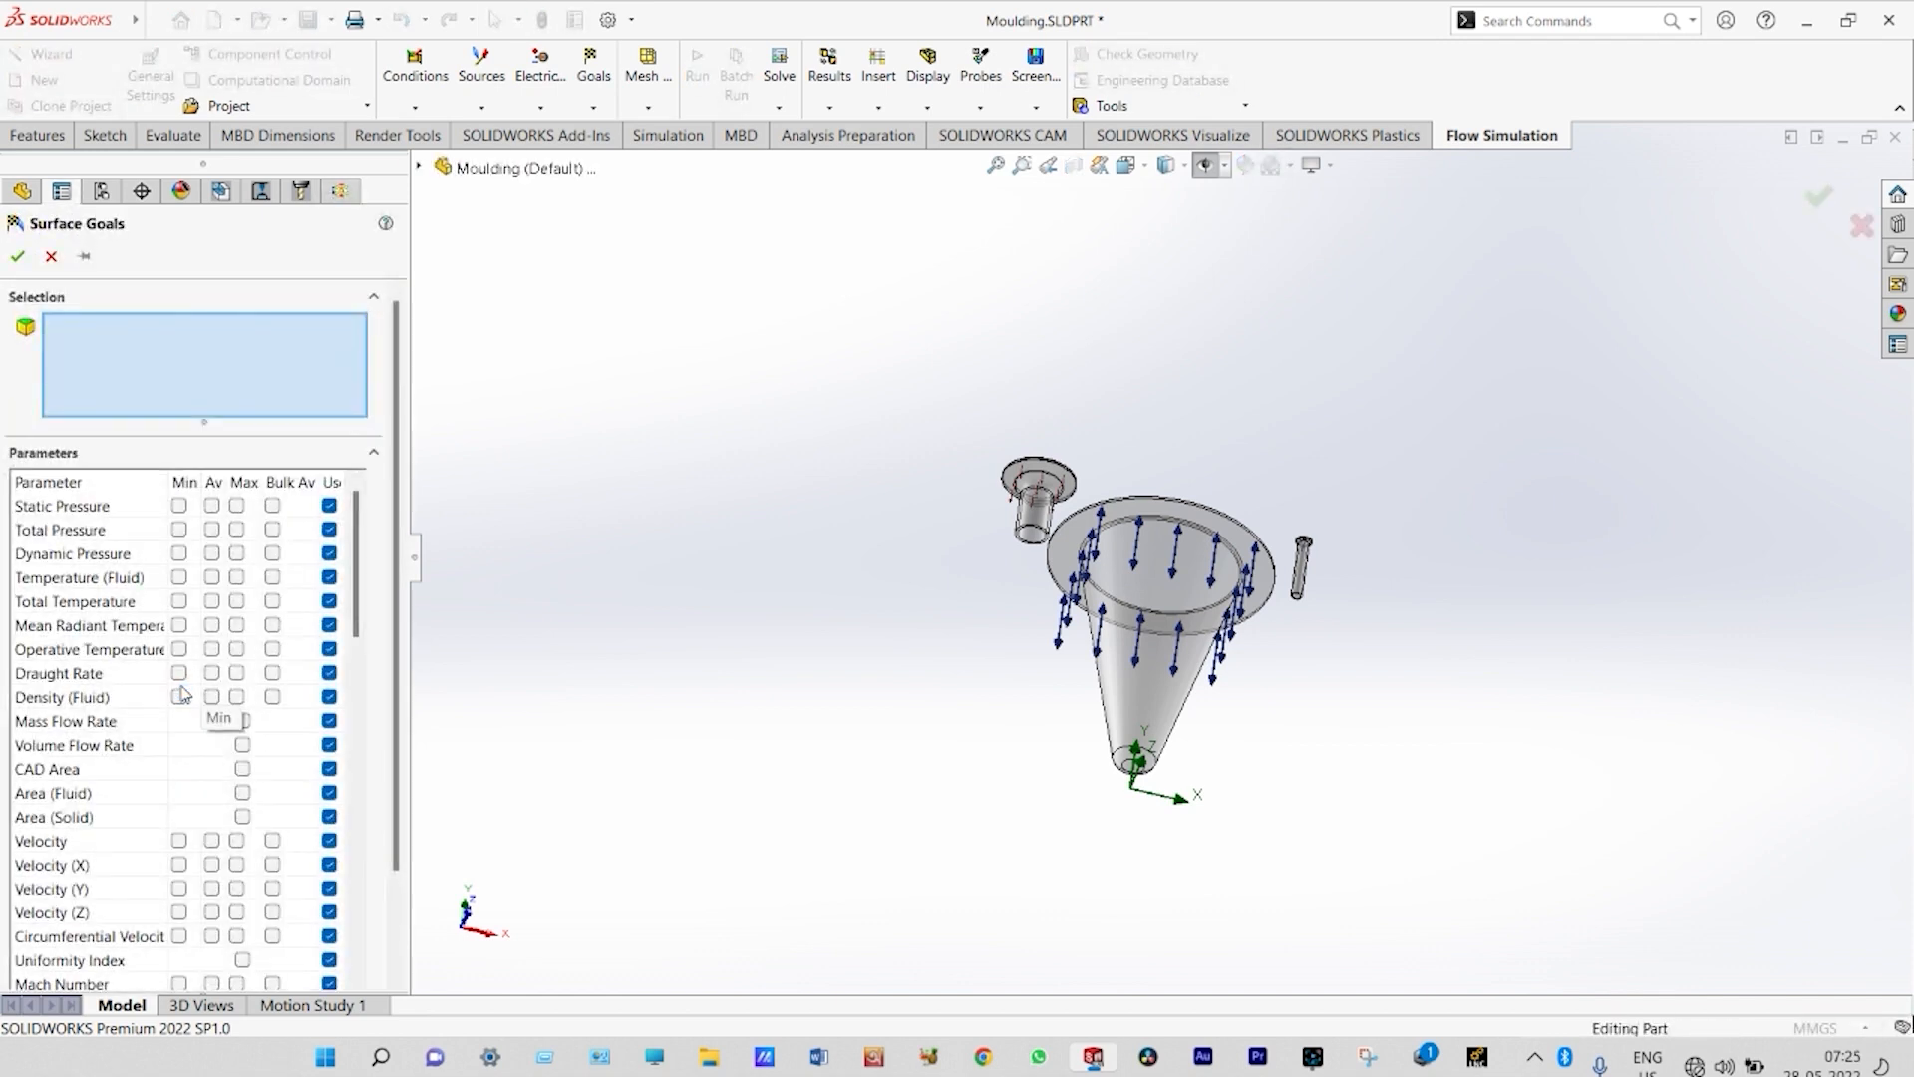
click(211, 579)
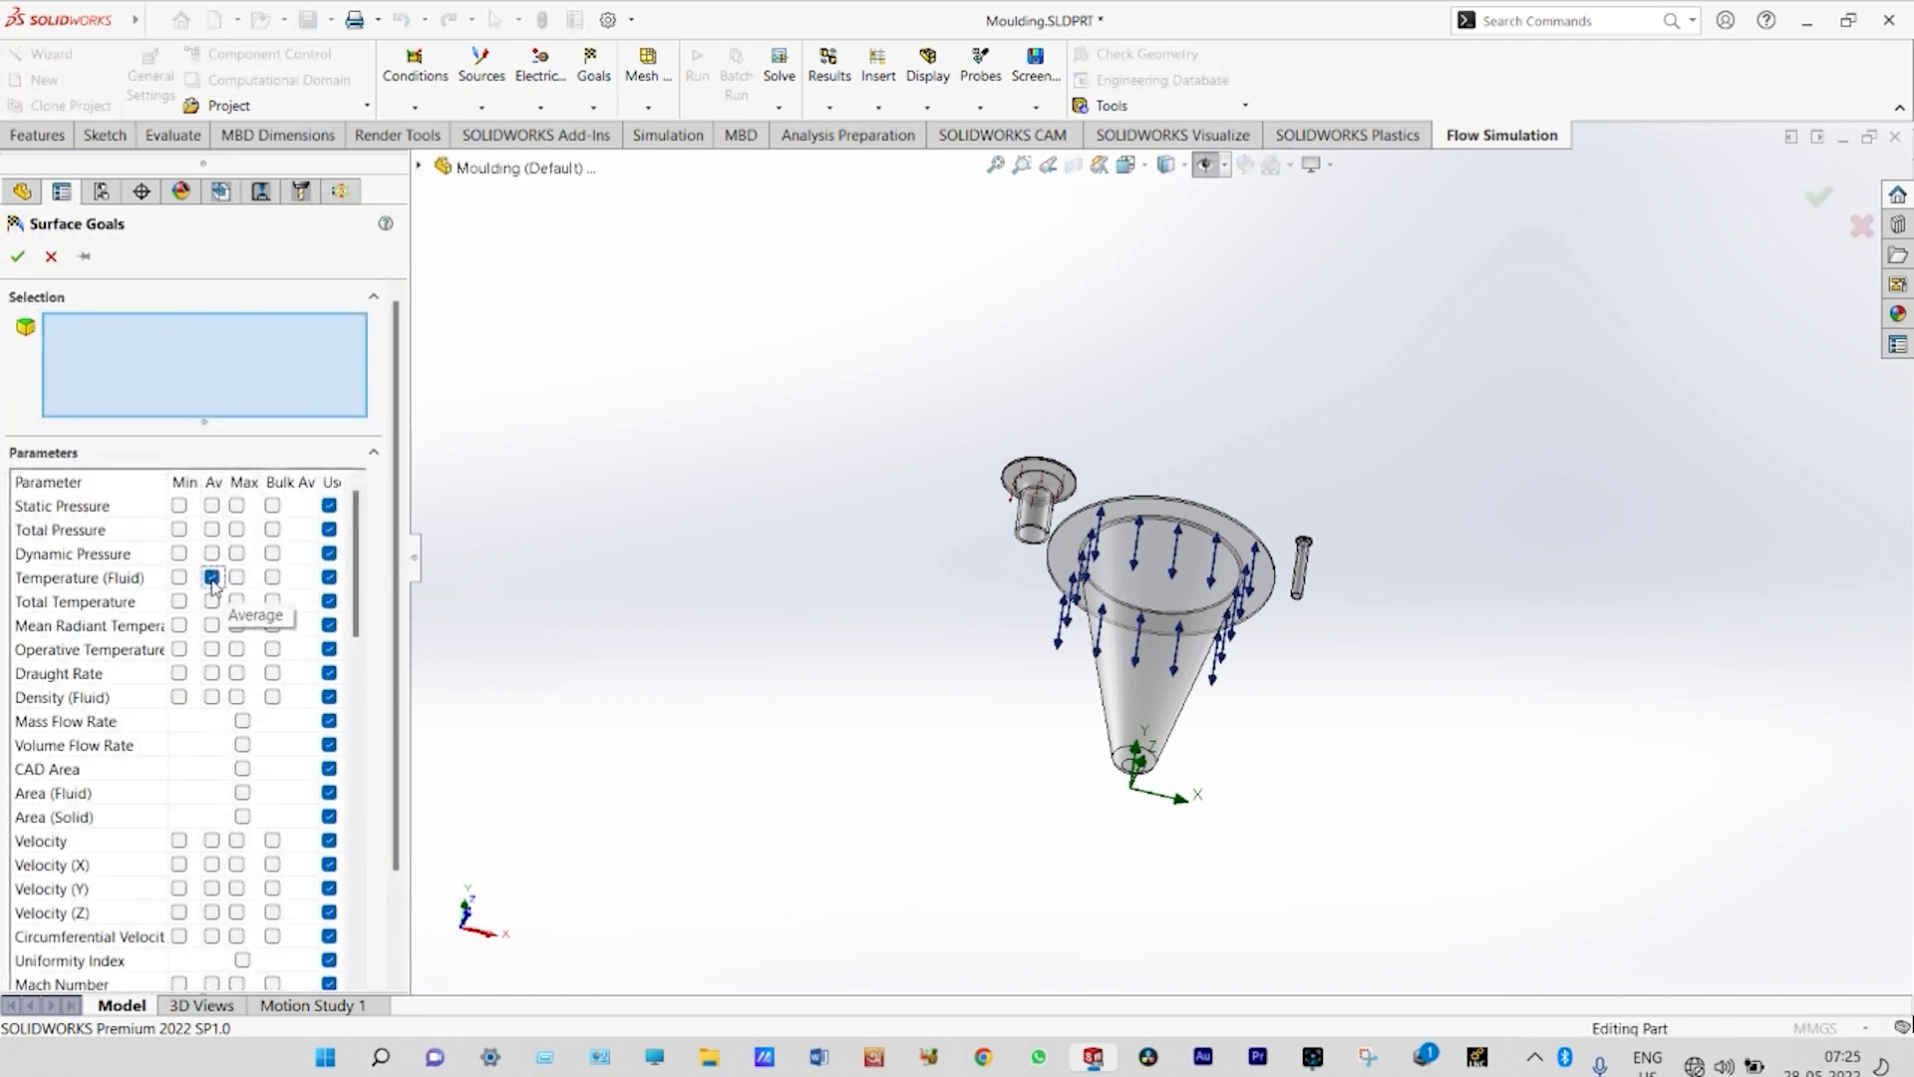
click(1130, 692)
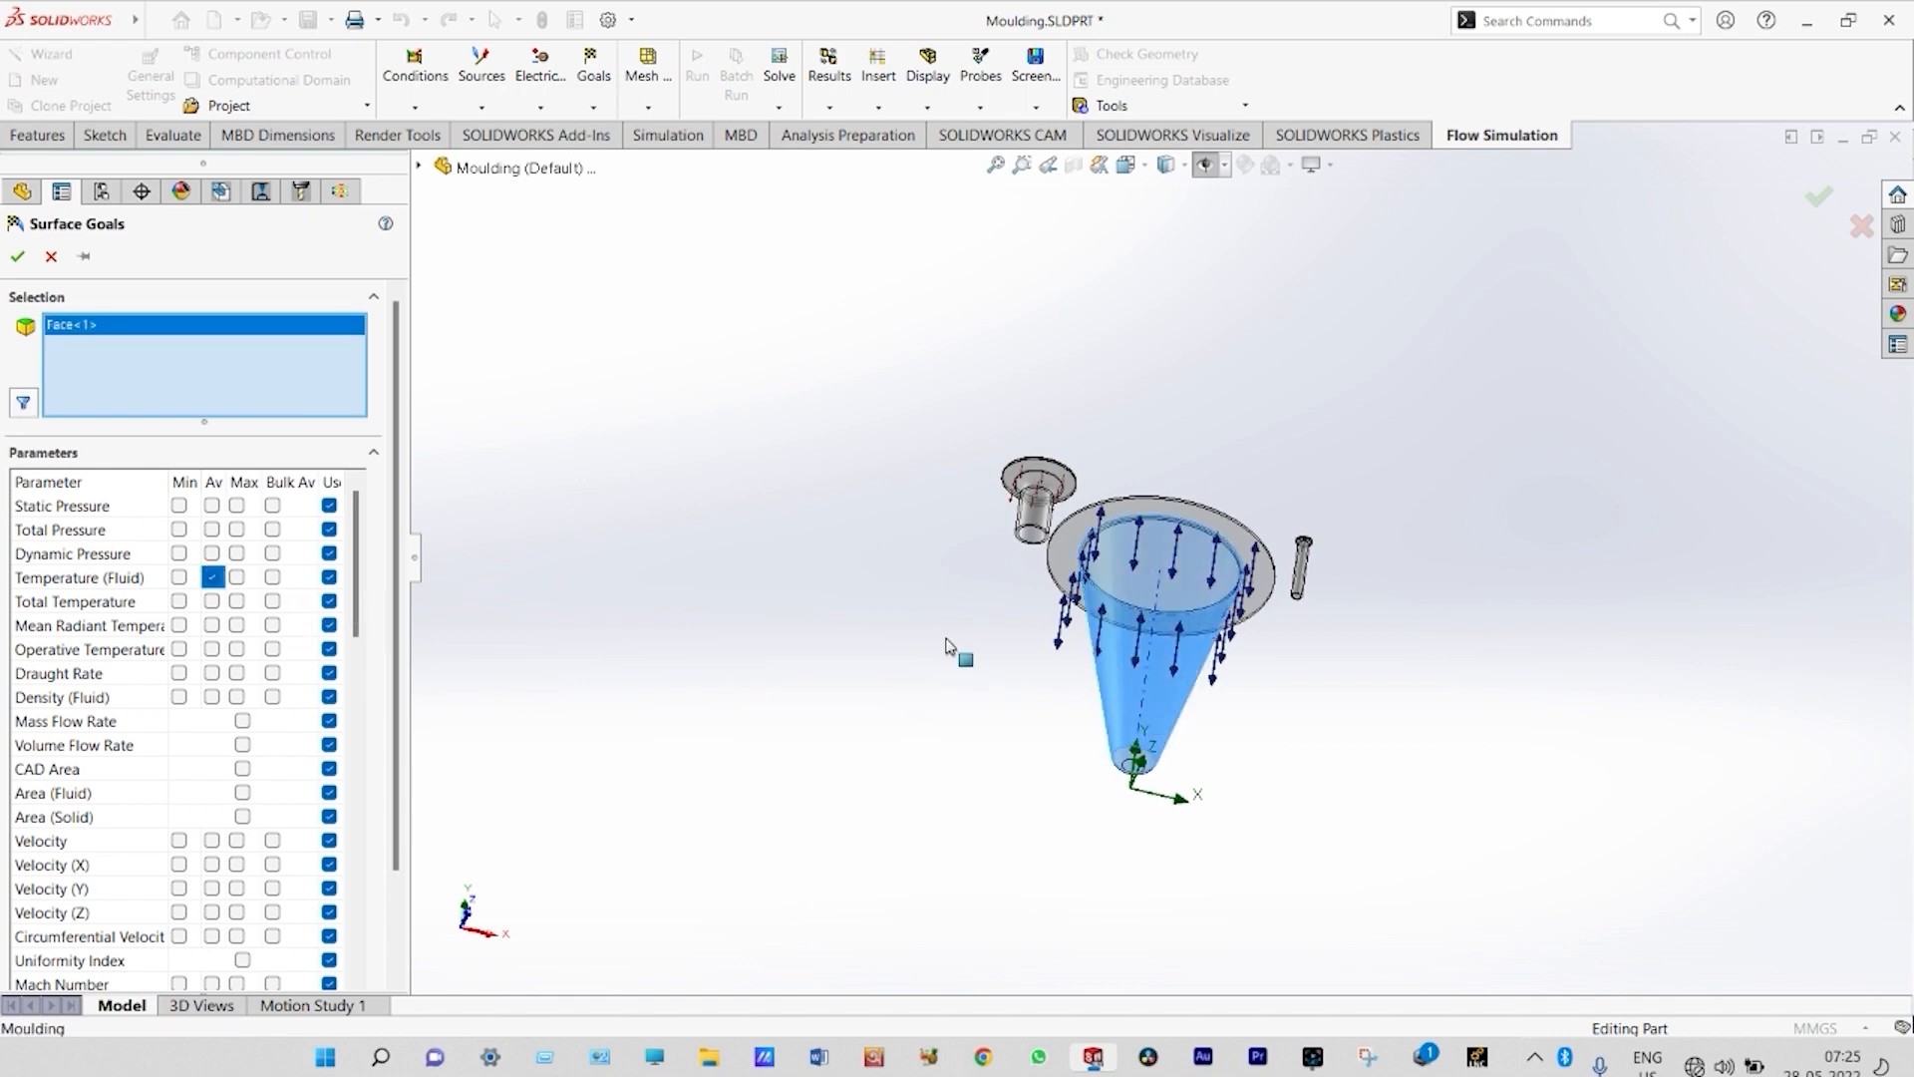
click(17, 256)
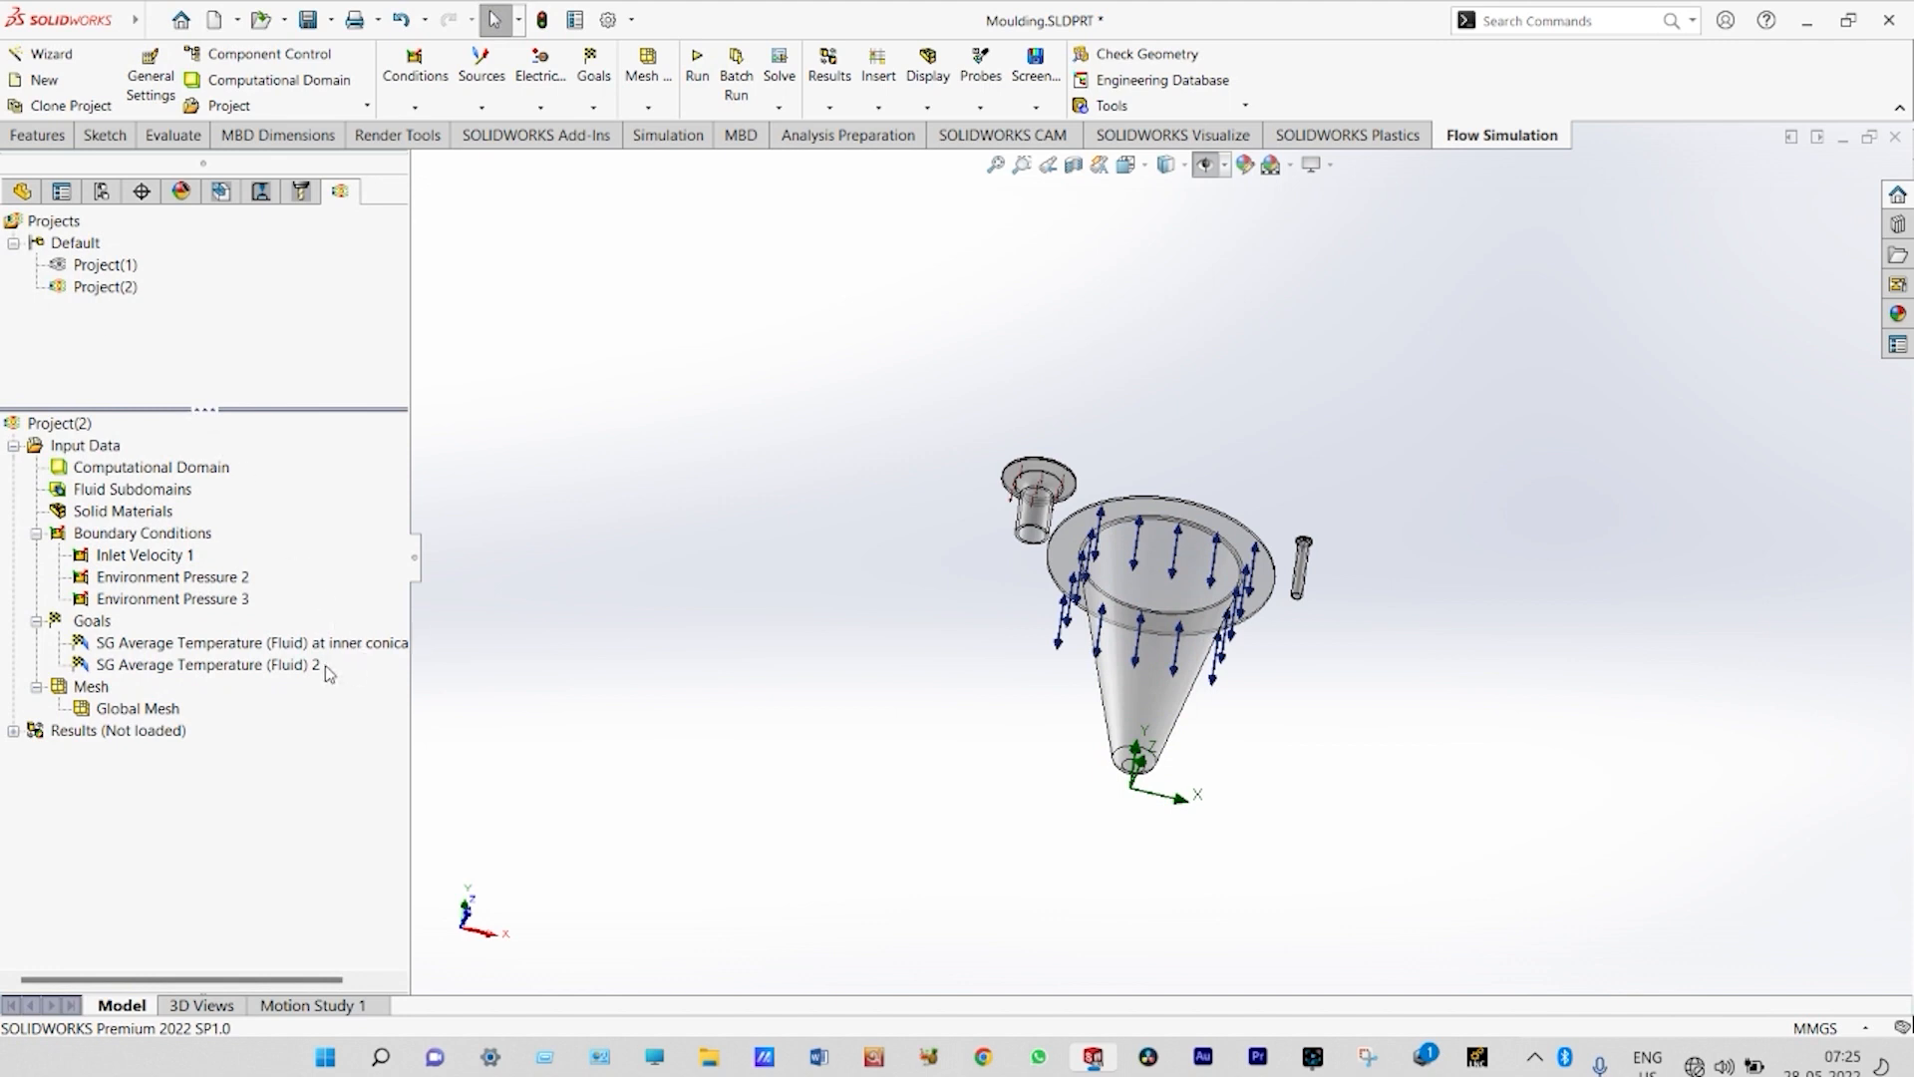
click(321, 662)
- Show the hidden Cut-Sweep2[1] solid body again
click(24, 191)
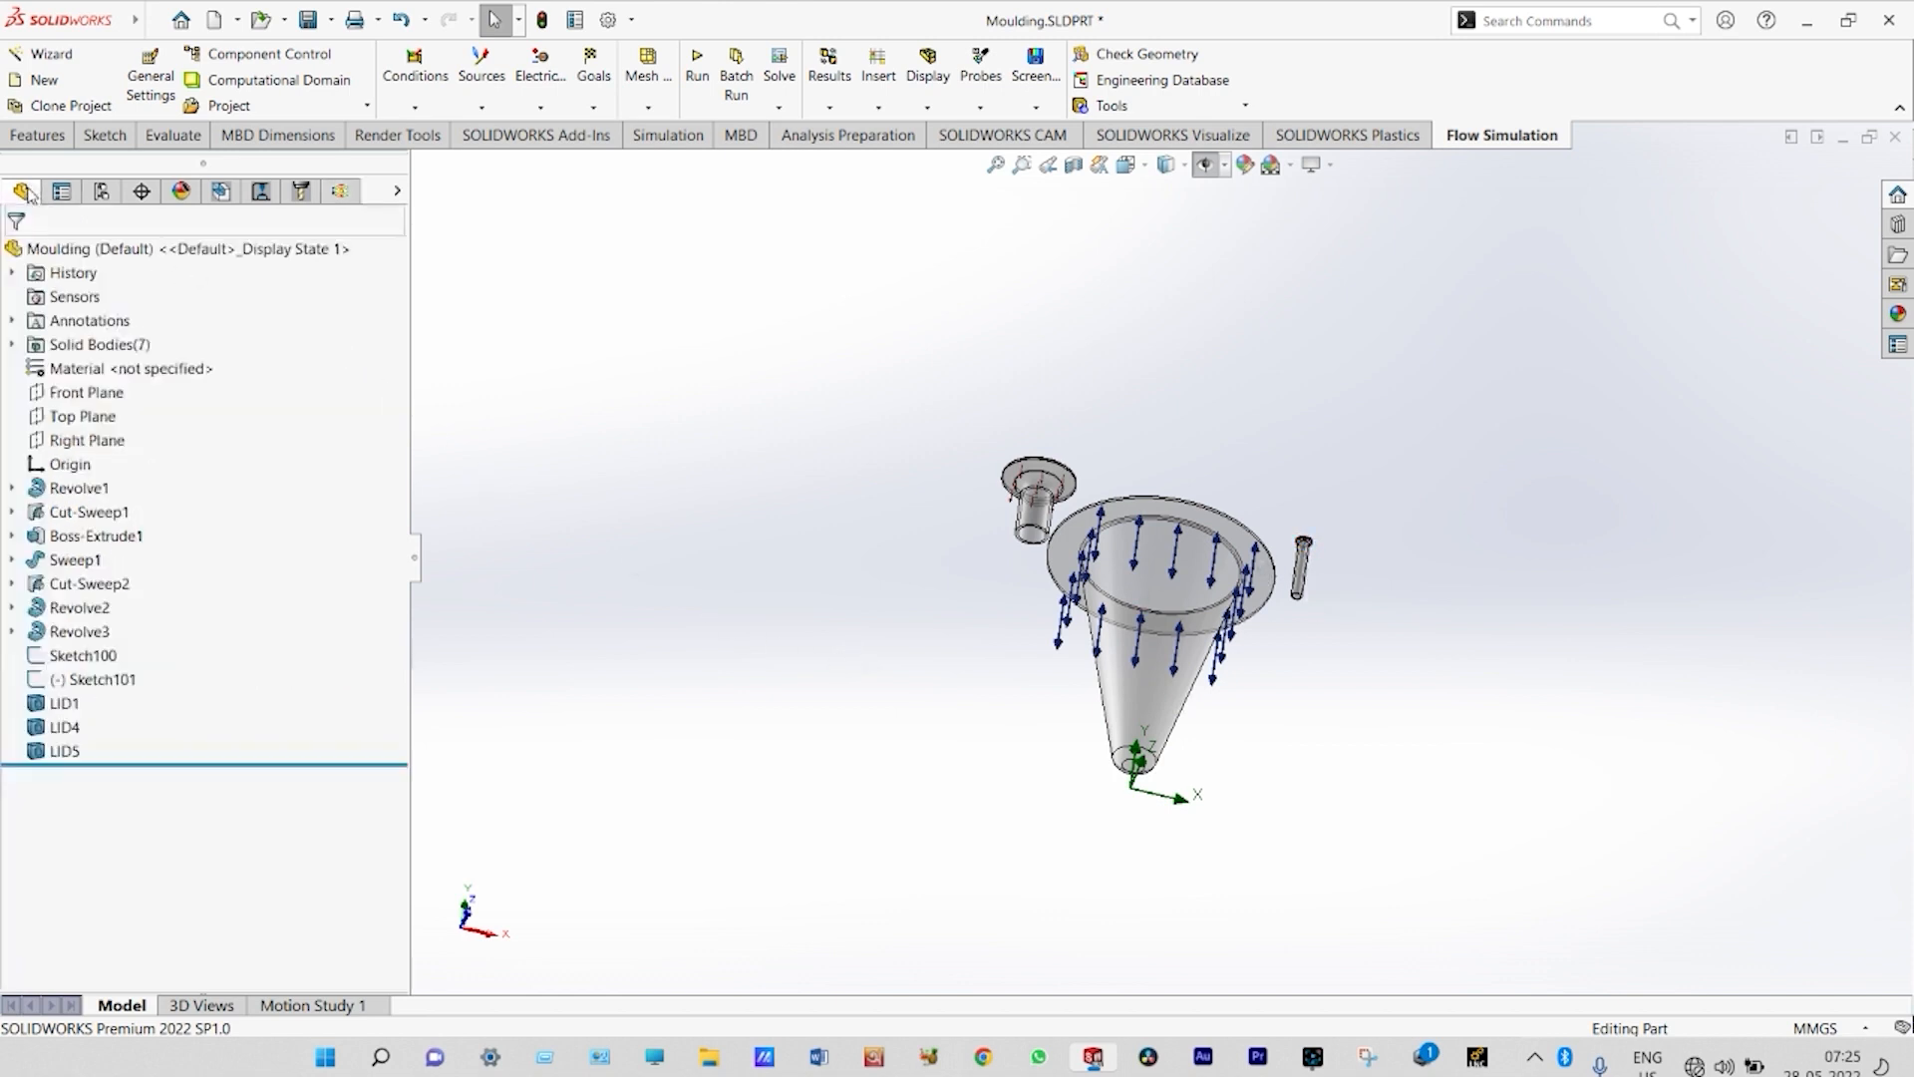
click(12, 344)
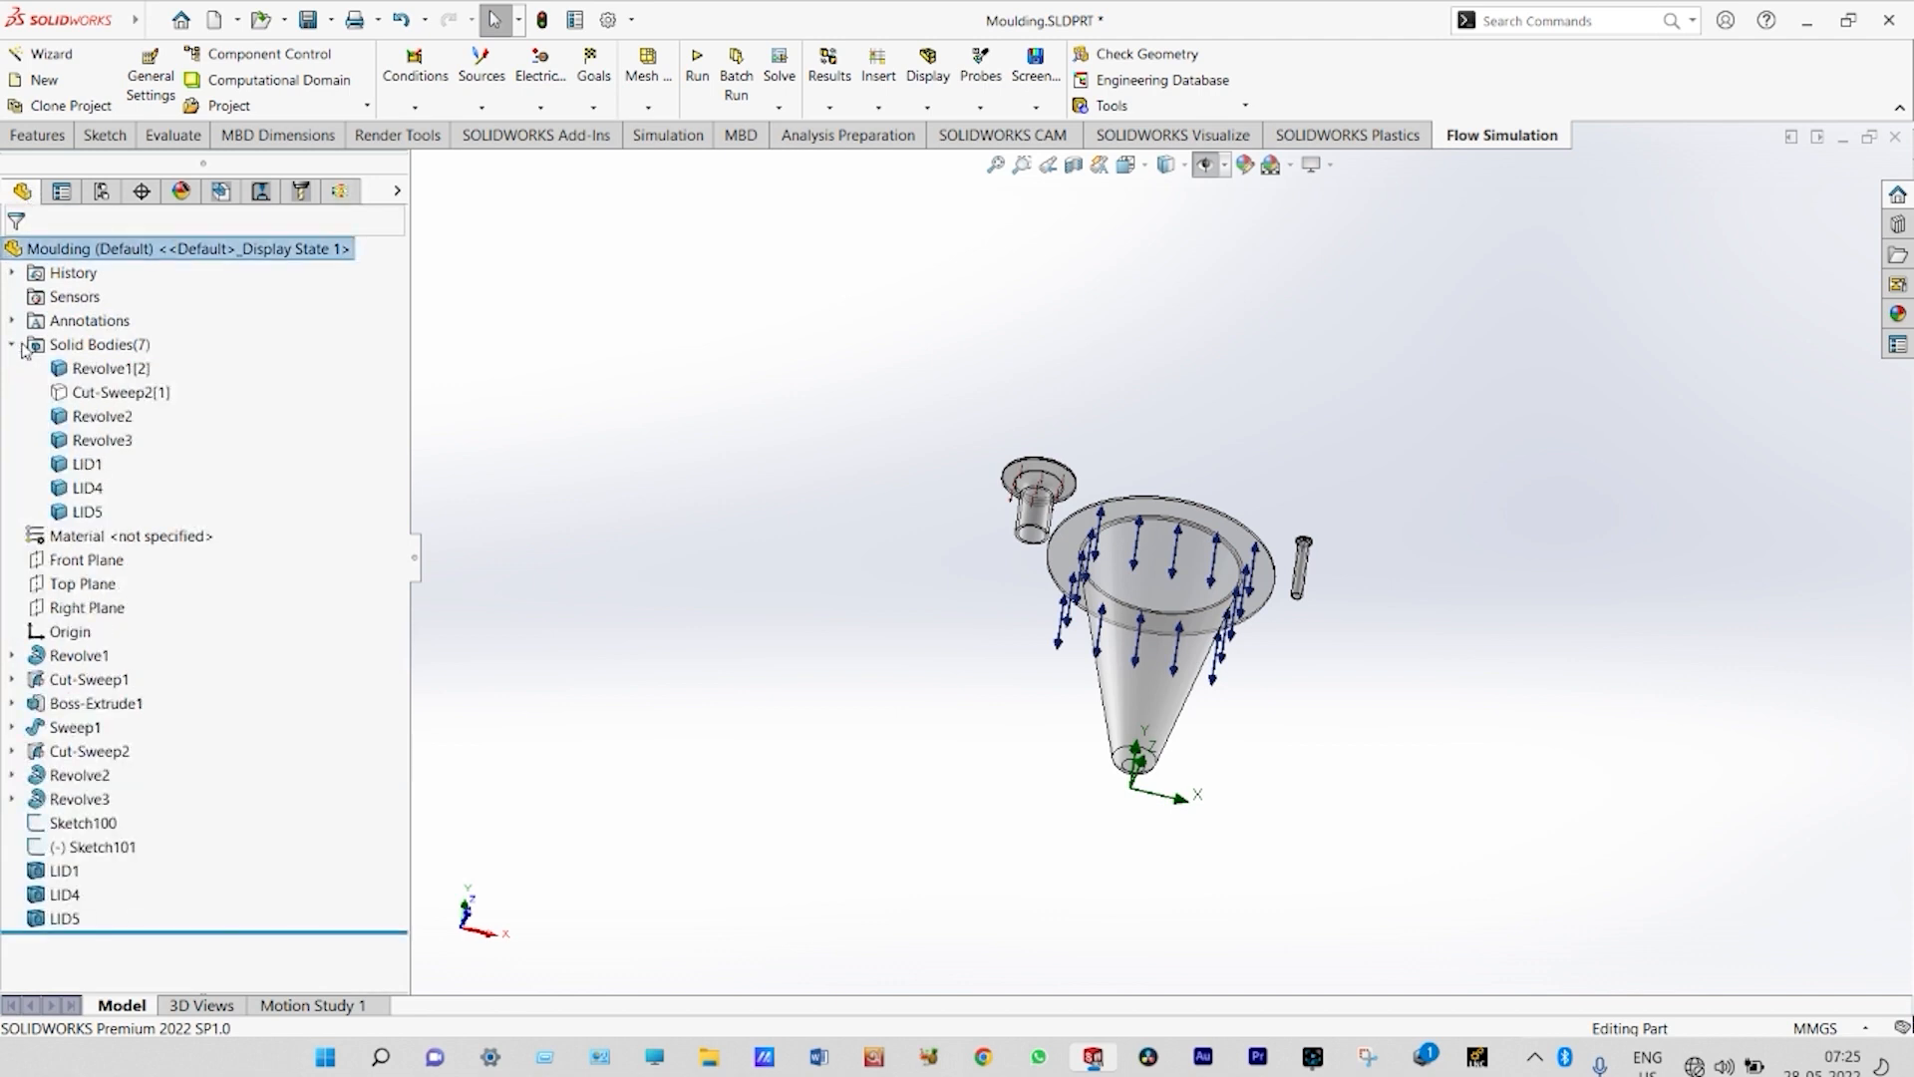
right_click(82, 393)
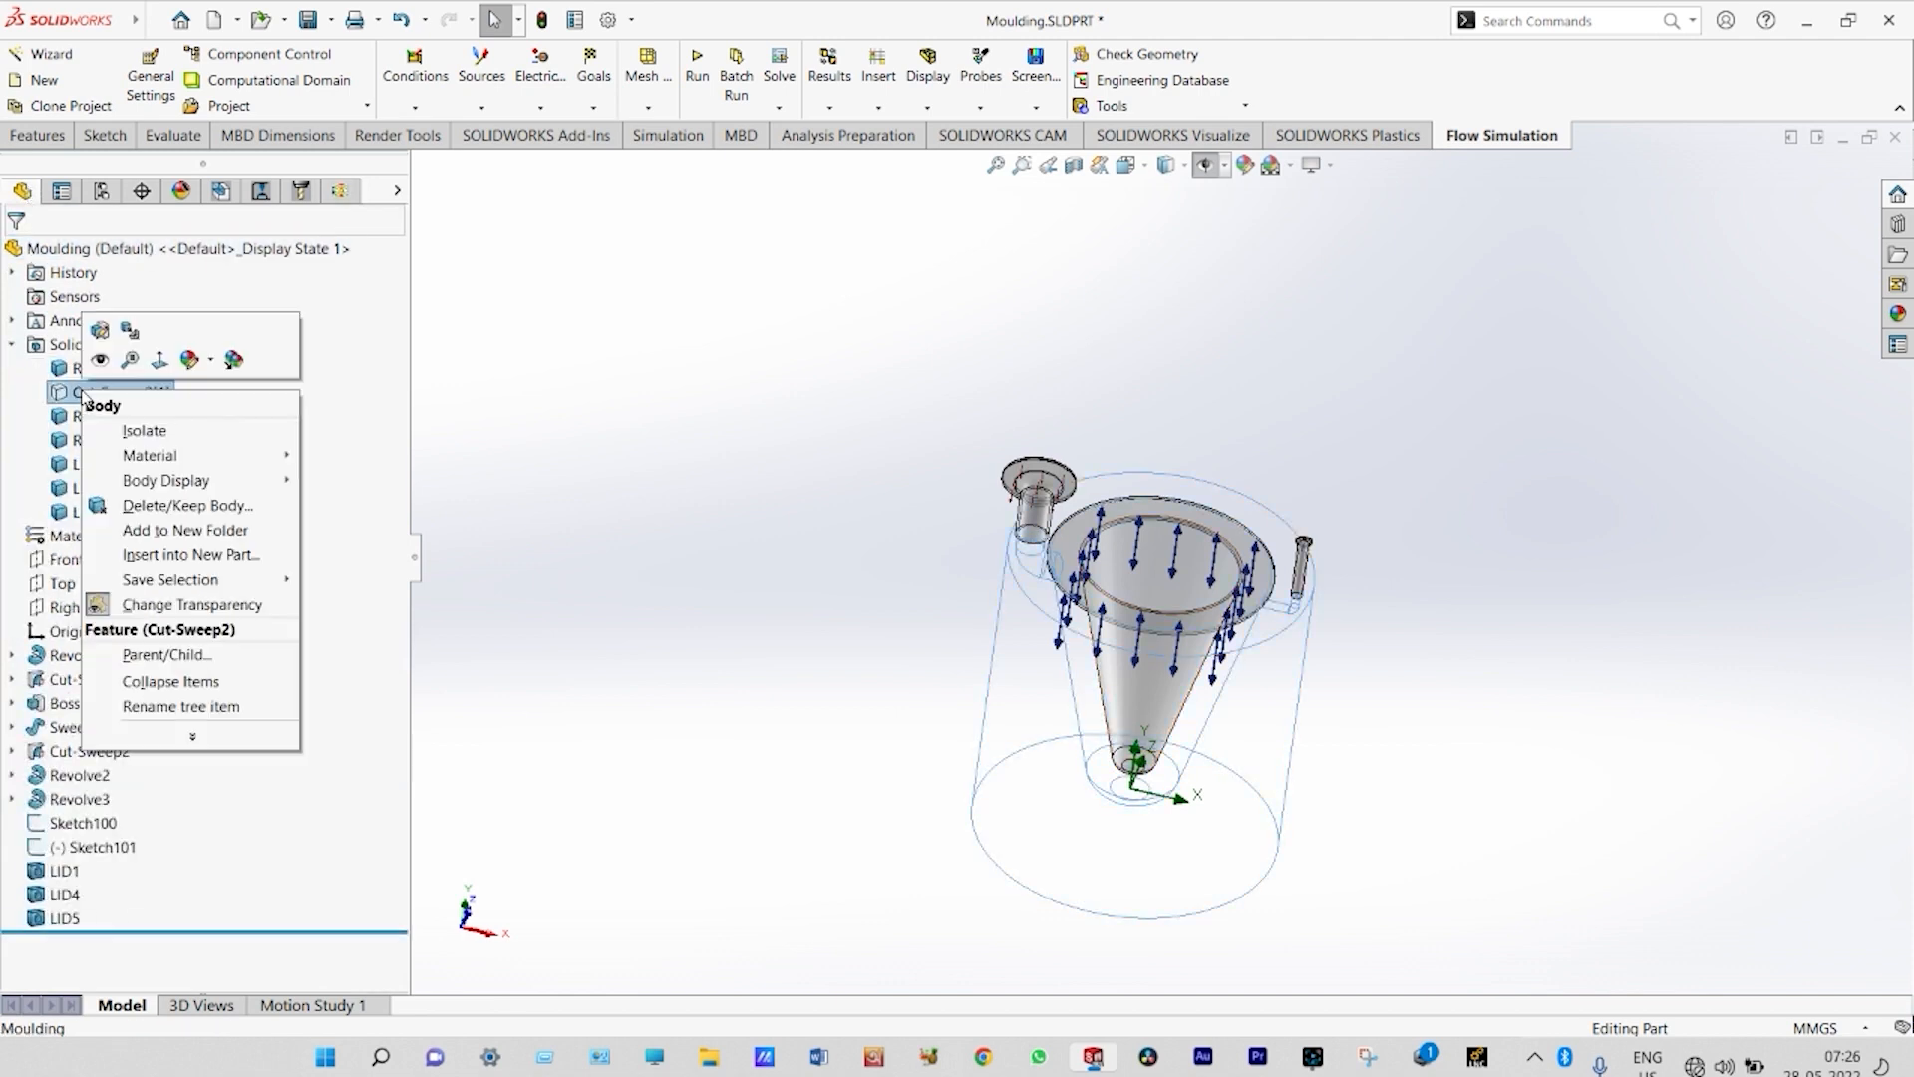
click(103, 359)
click(614, 414)
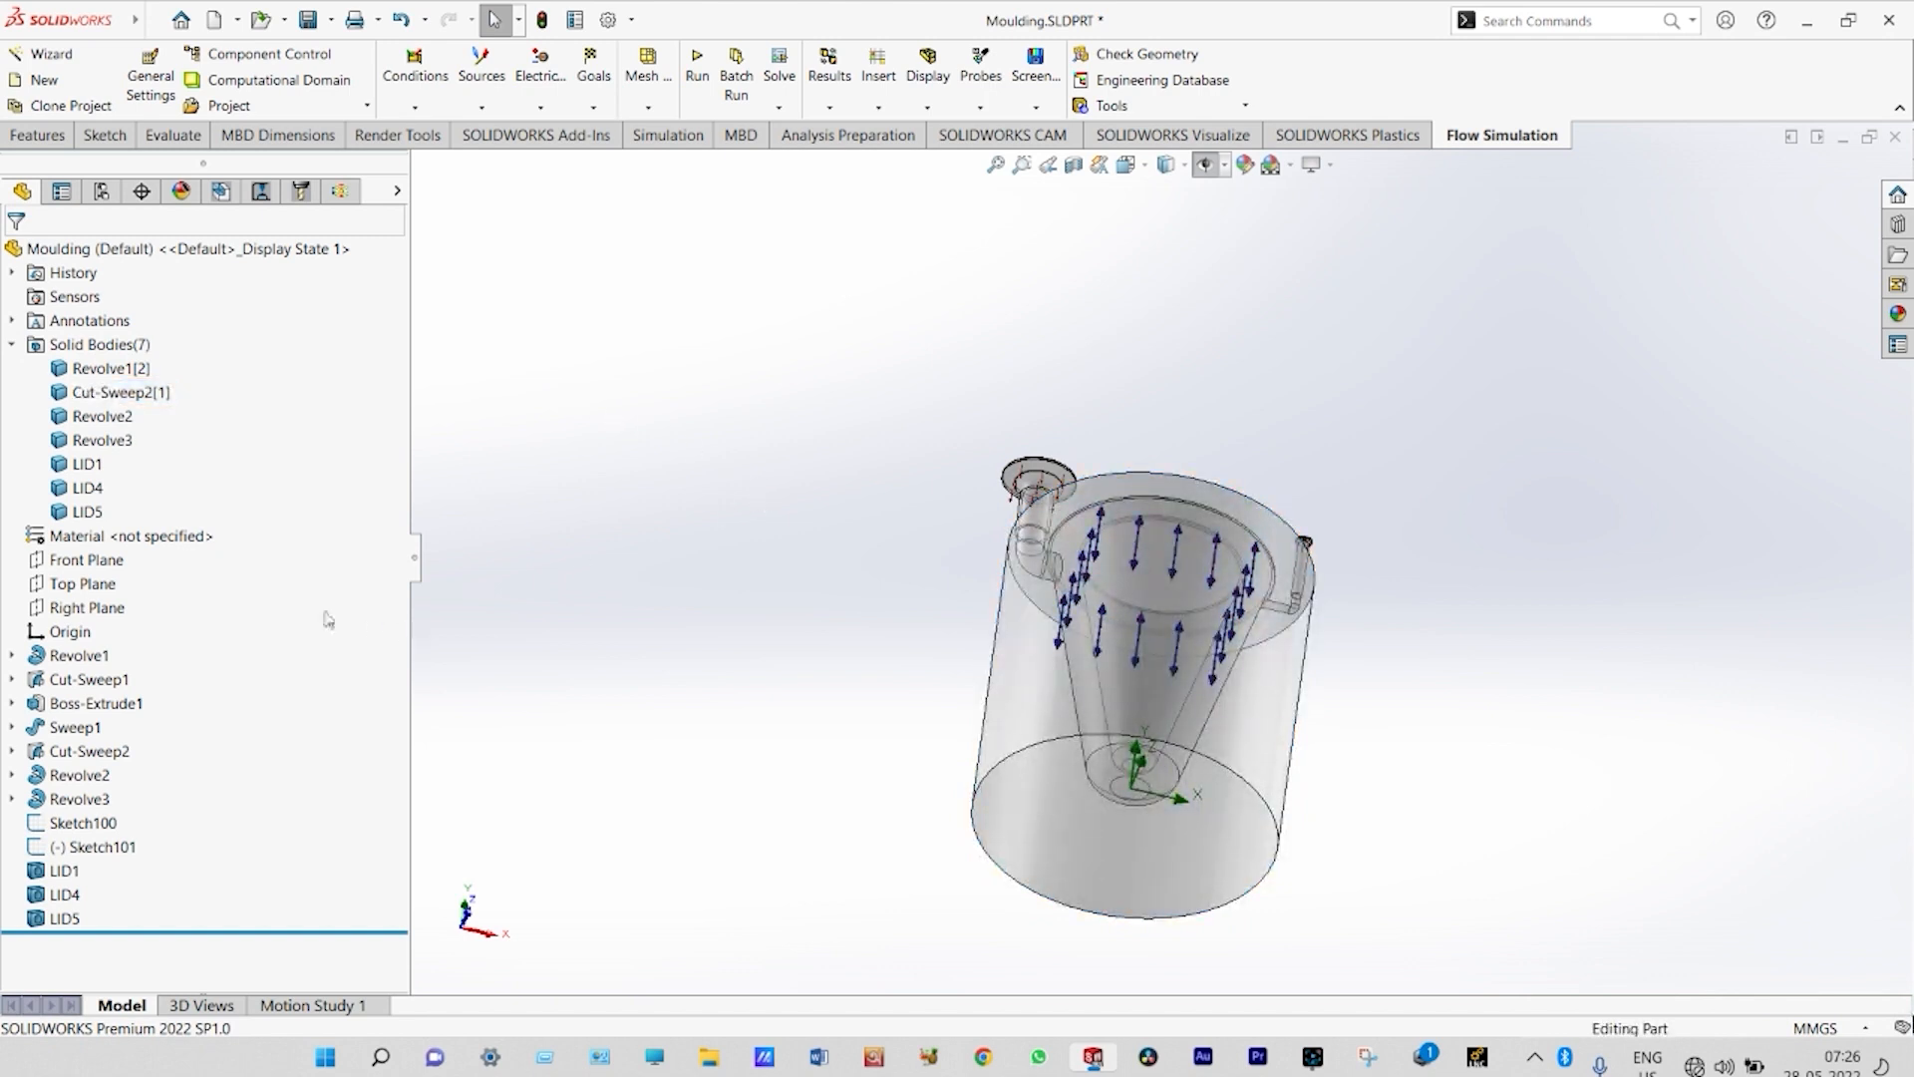
- Add a surface goal for average fluid temperature on the mould's outer cylindrical face
click(340, 190)
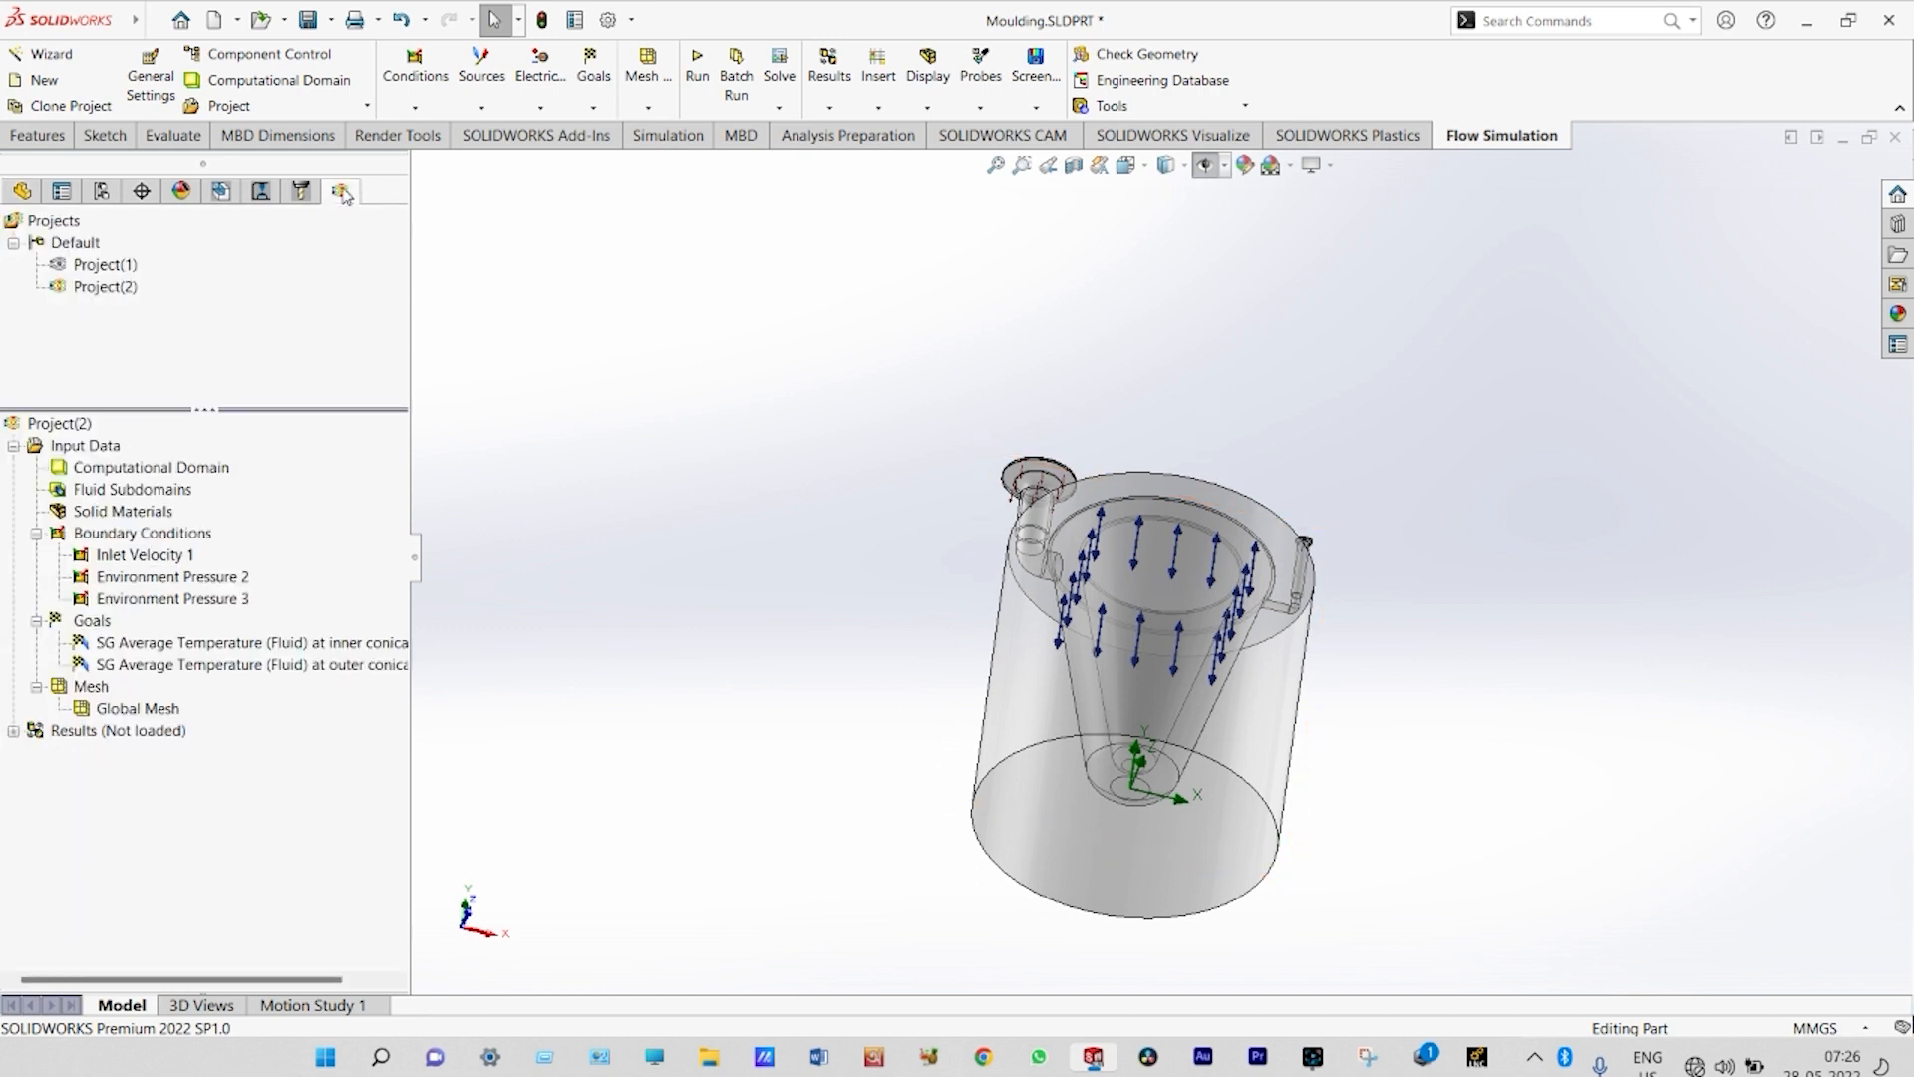
right_click(110, 628)
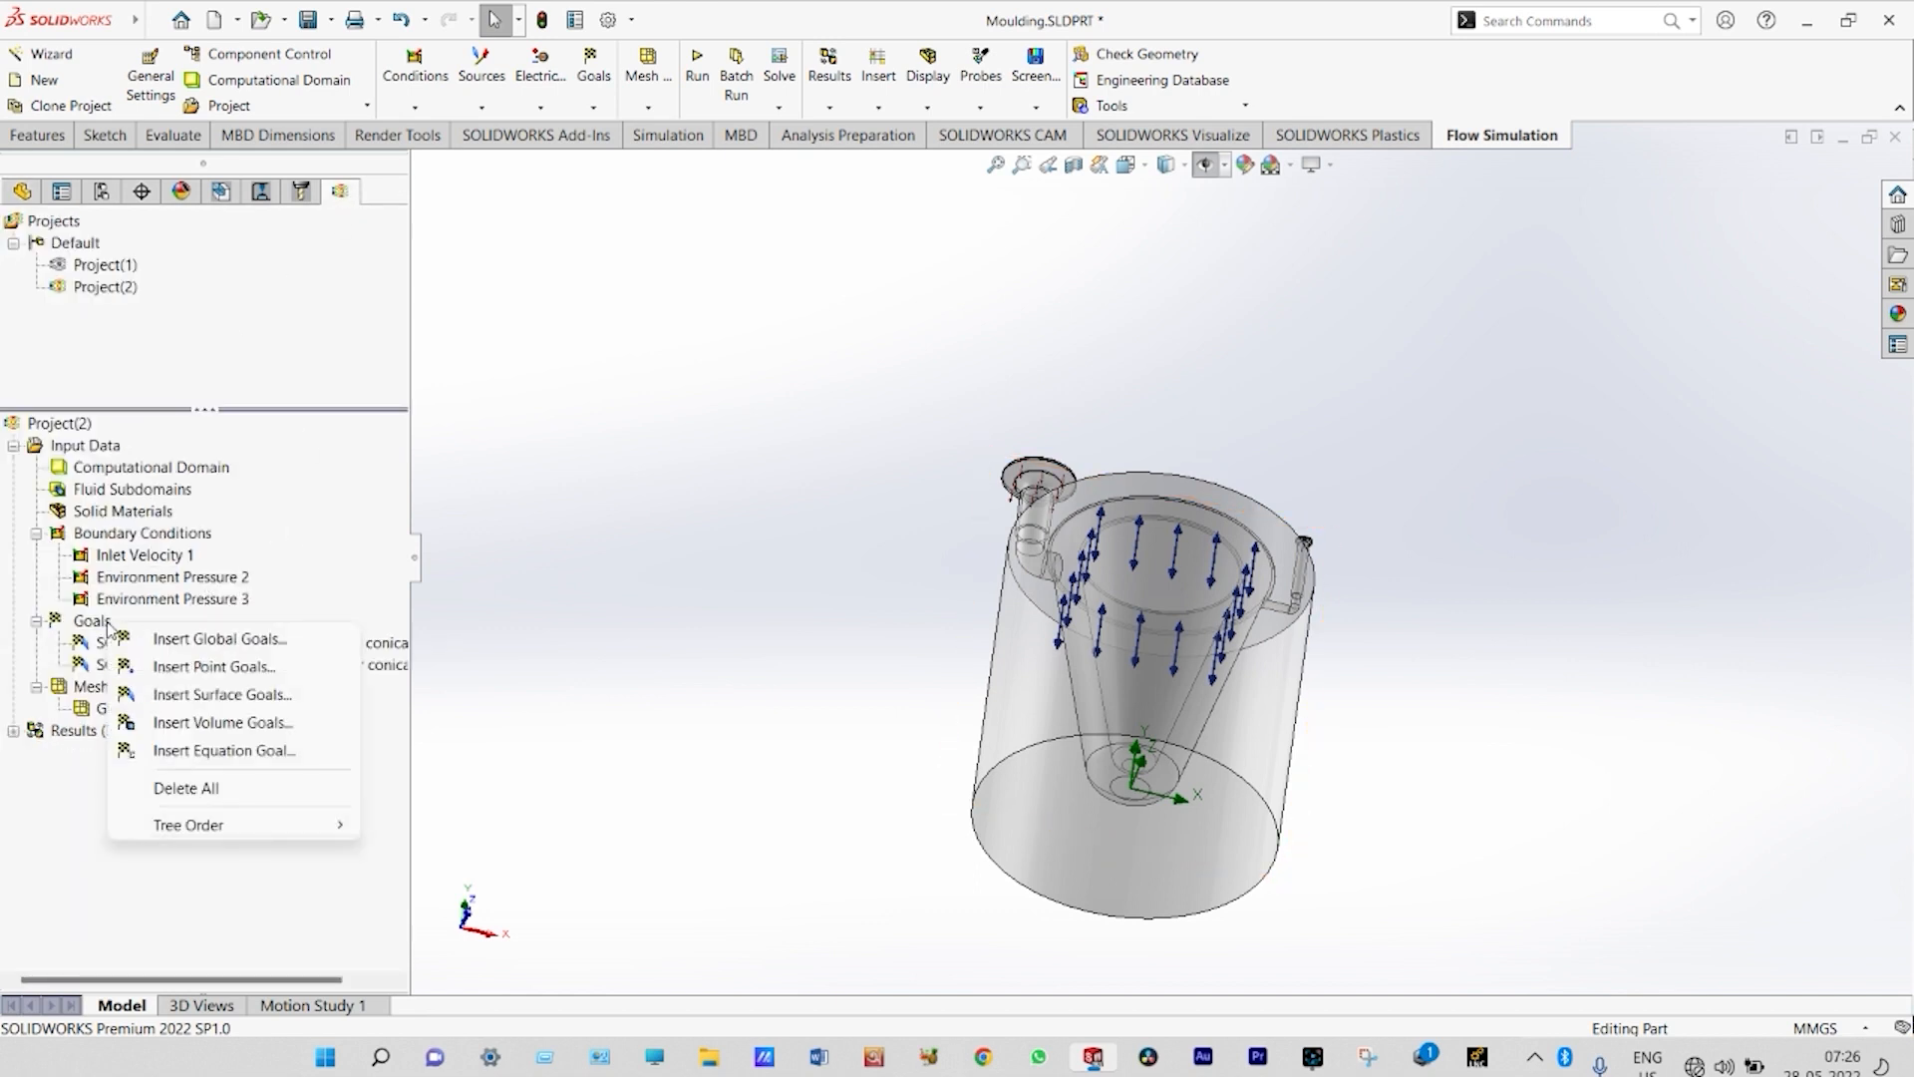
click(190, 694)
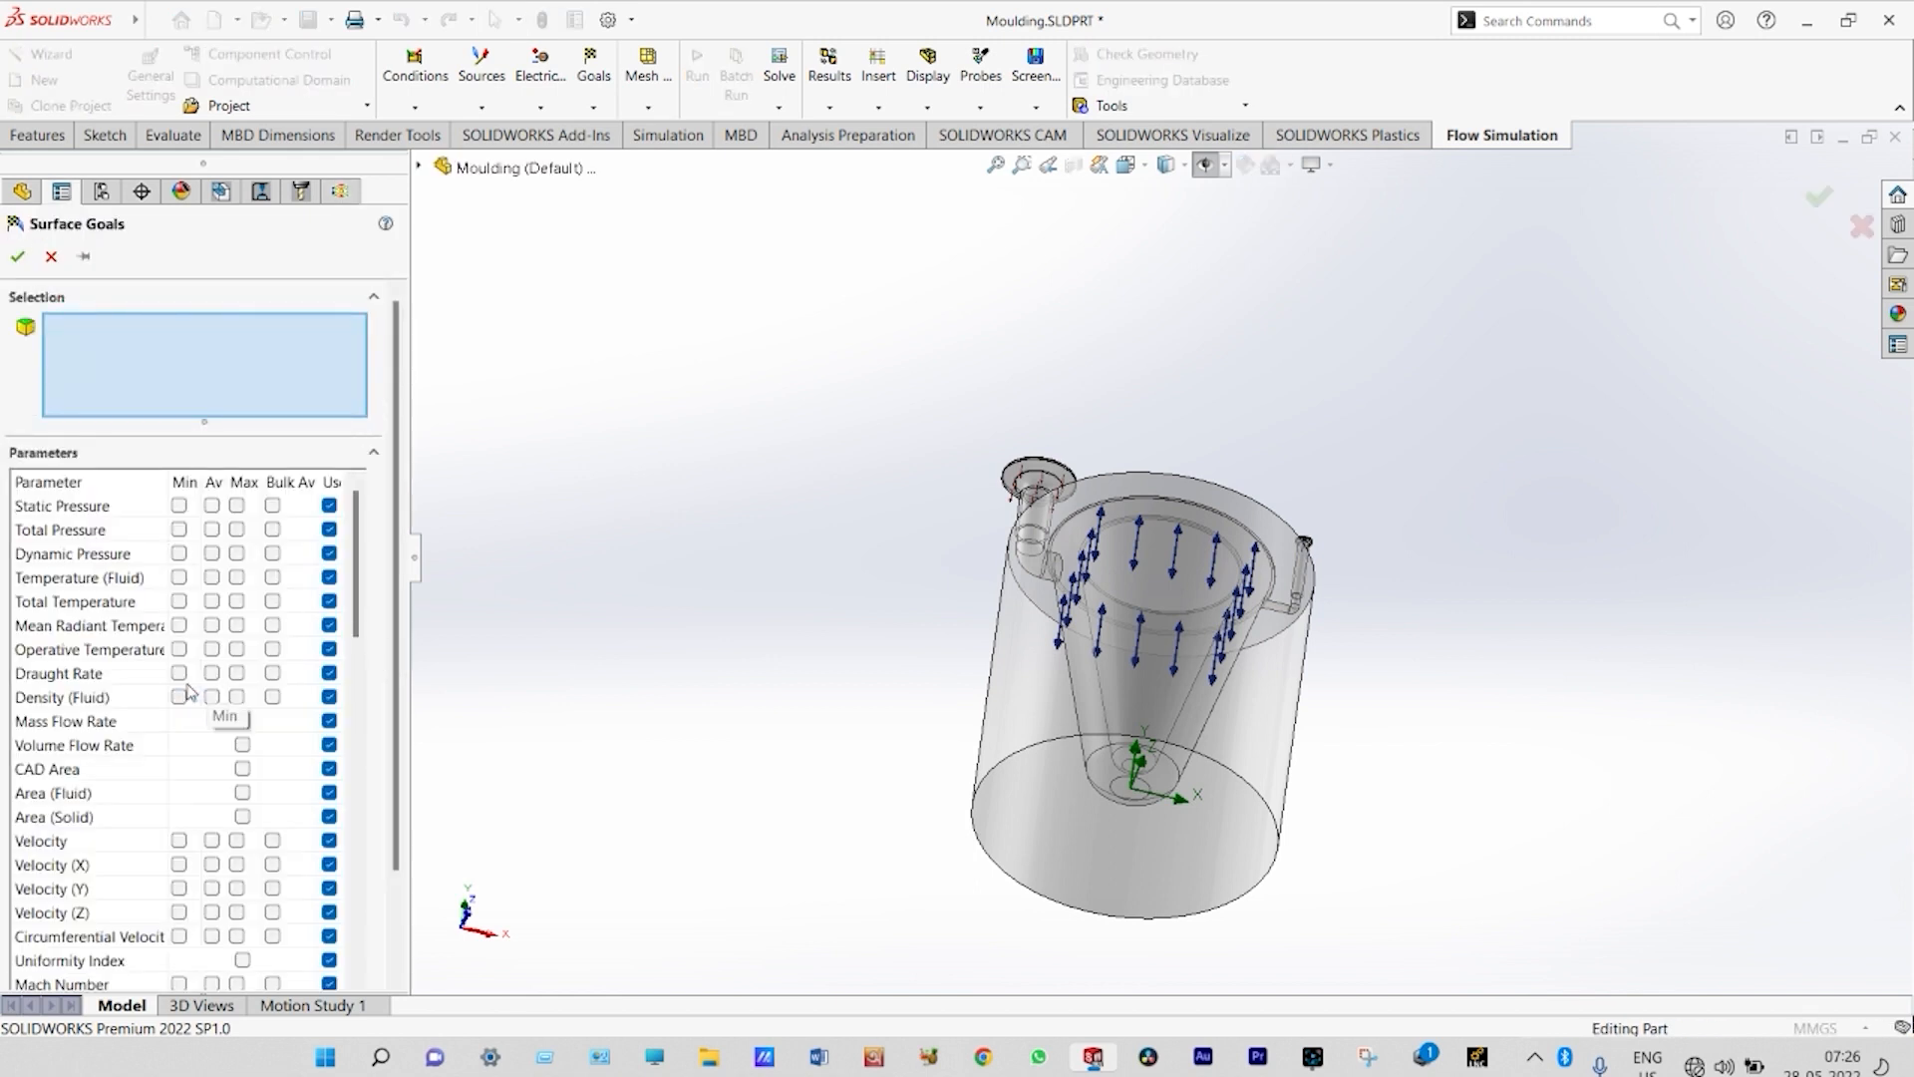
click(212, 577)
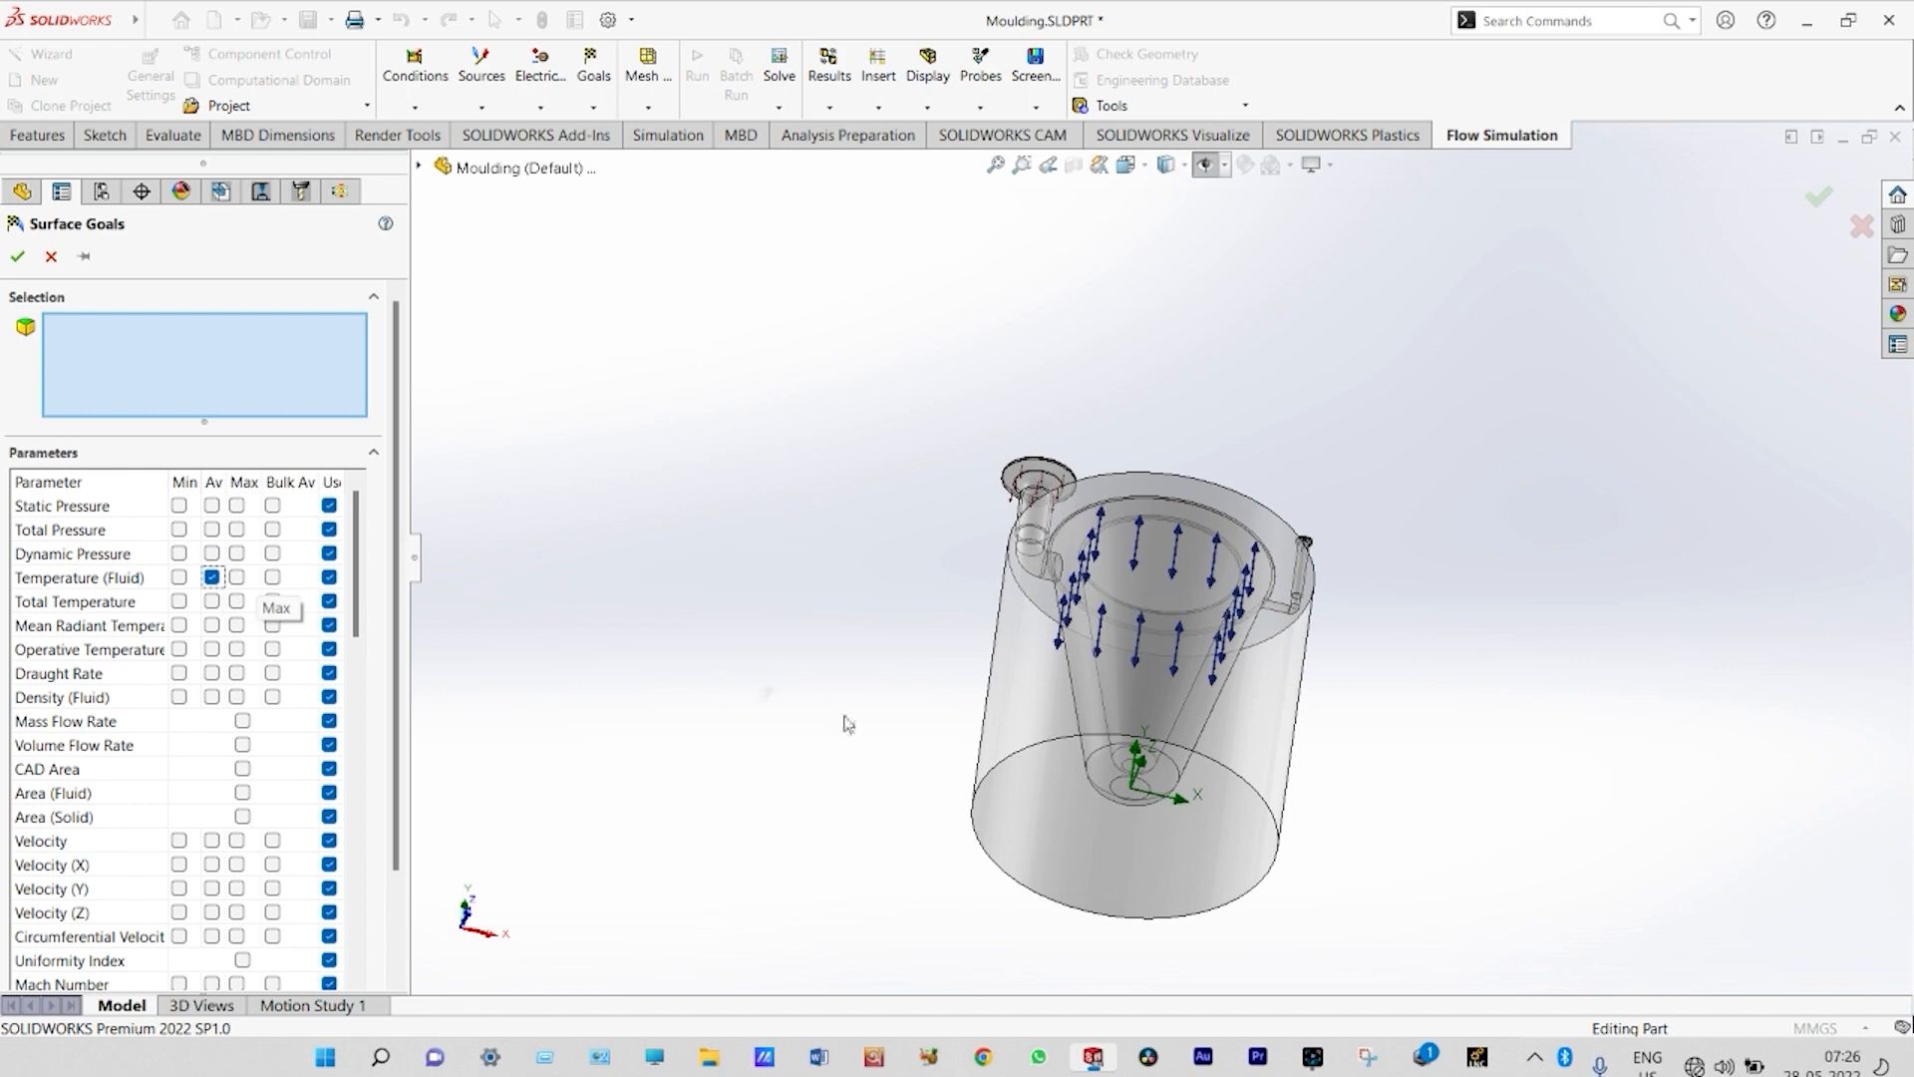
click(1028, 712)
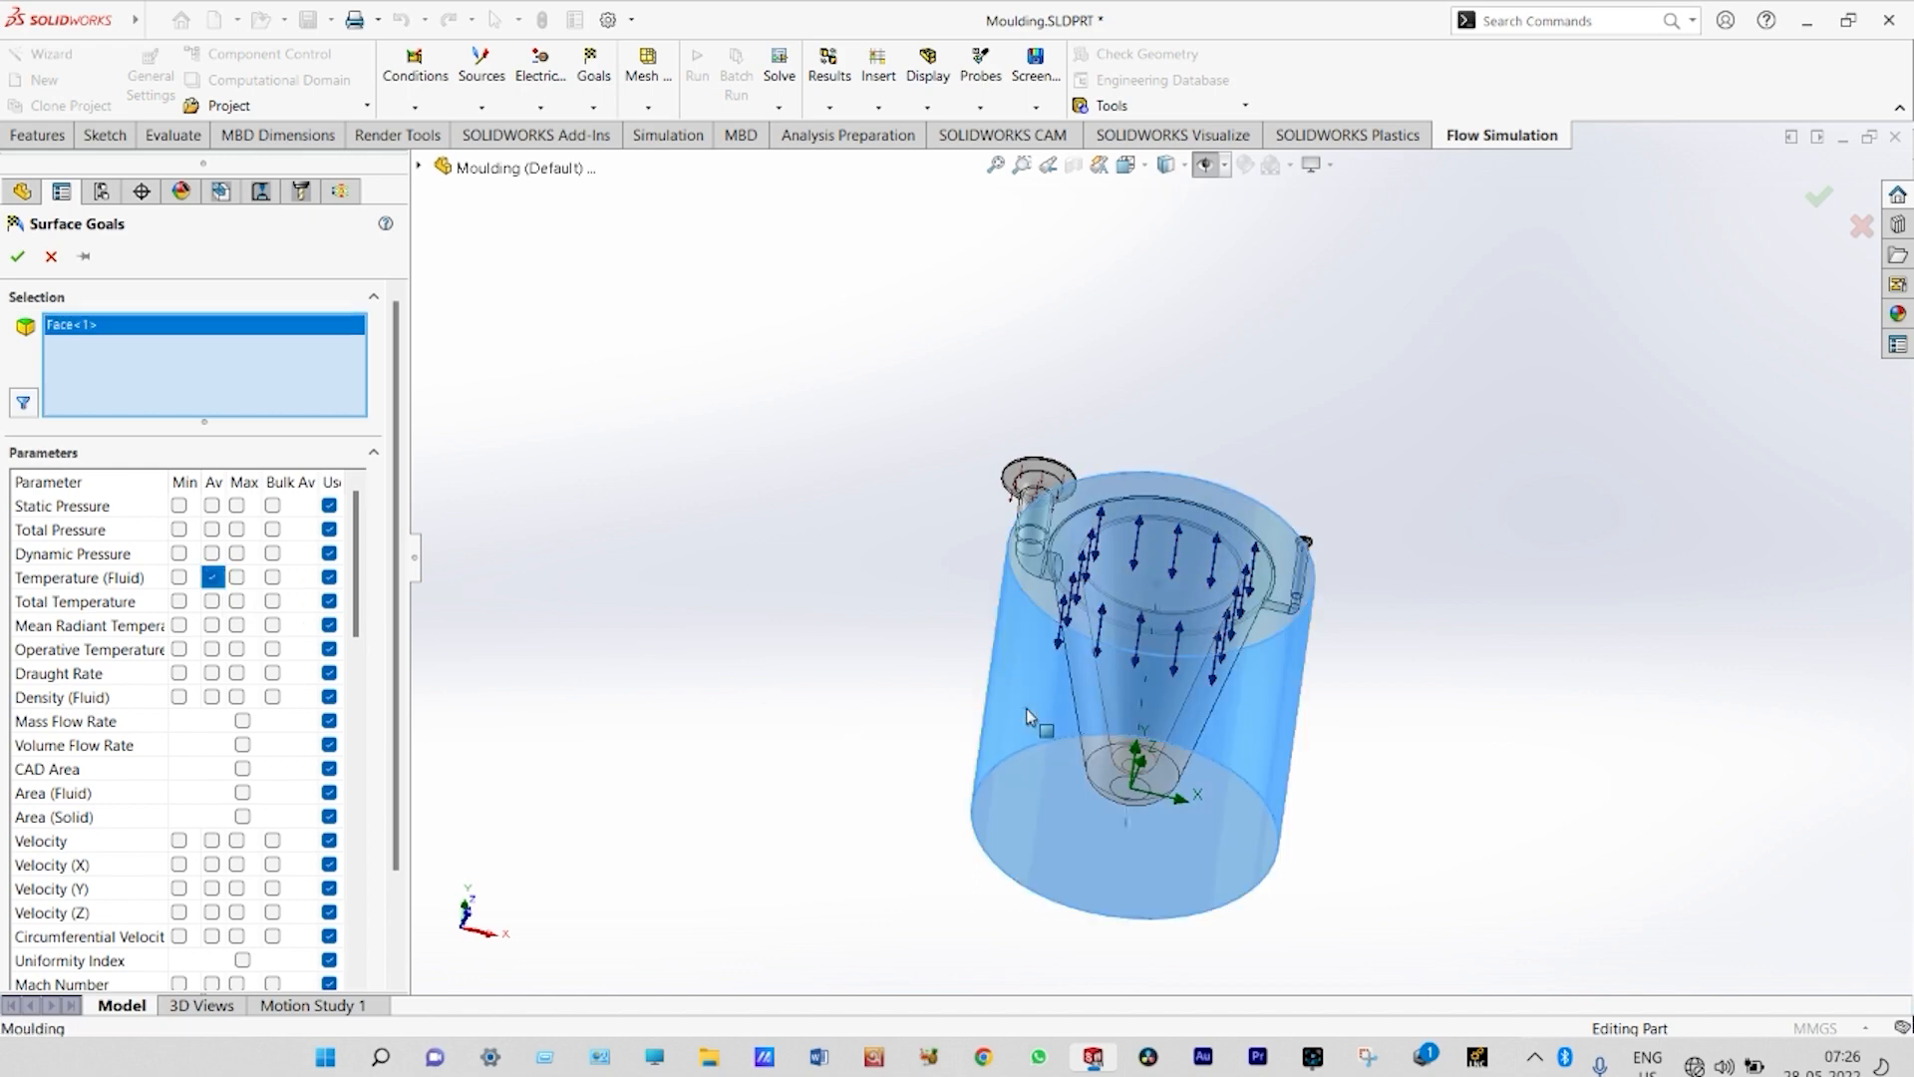
click(19, 258)
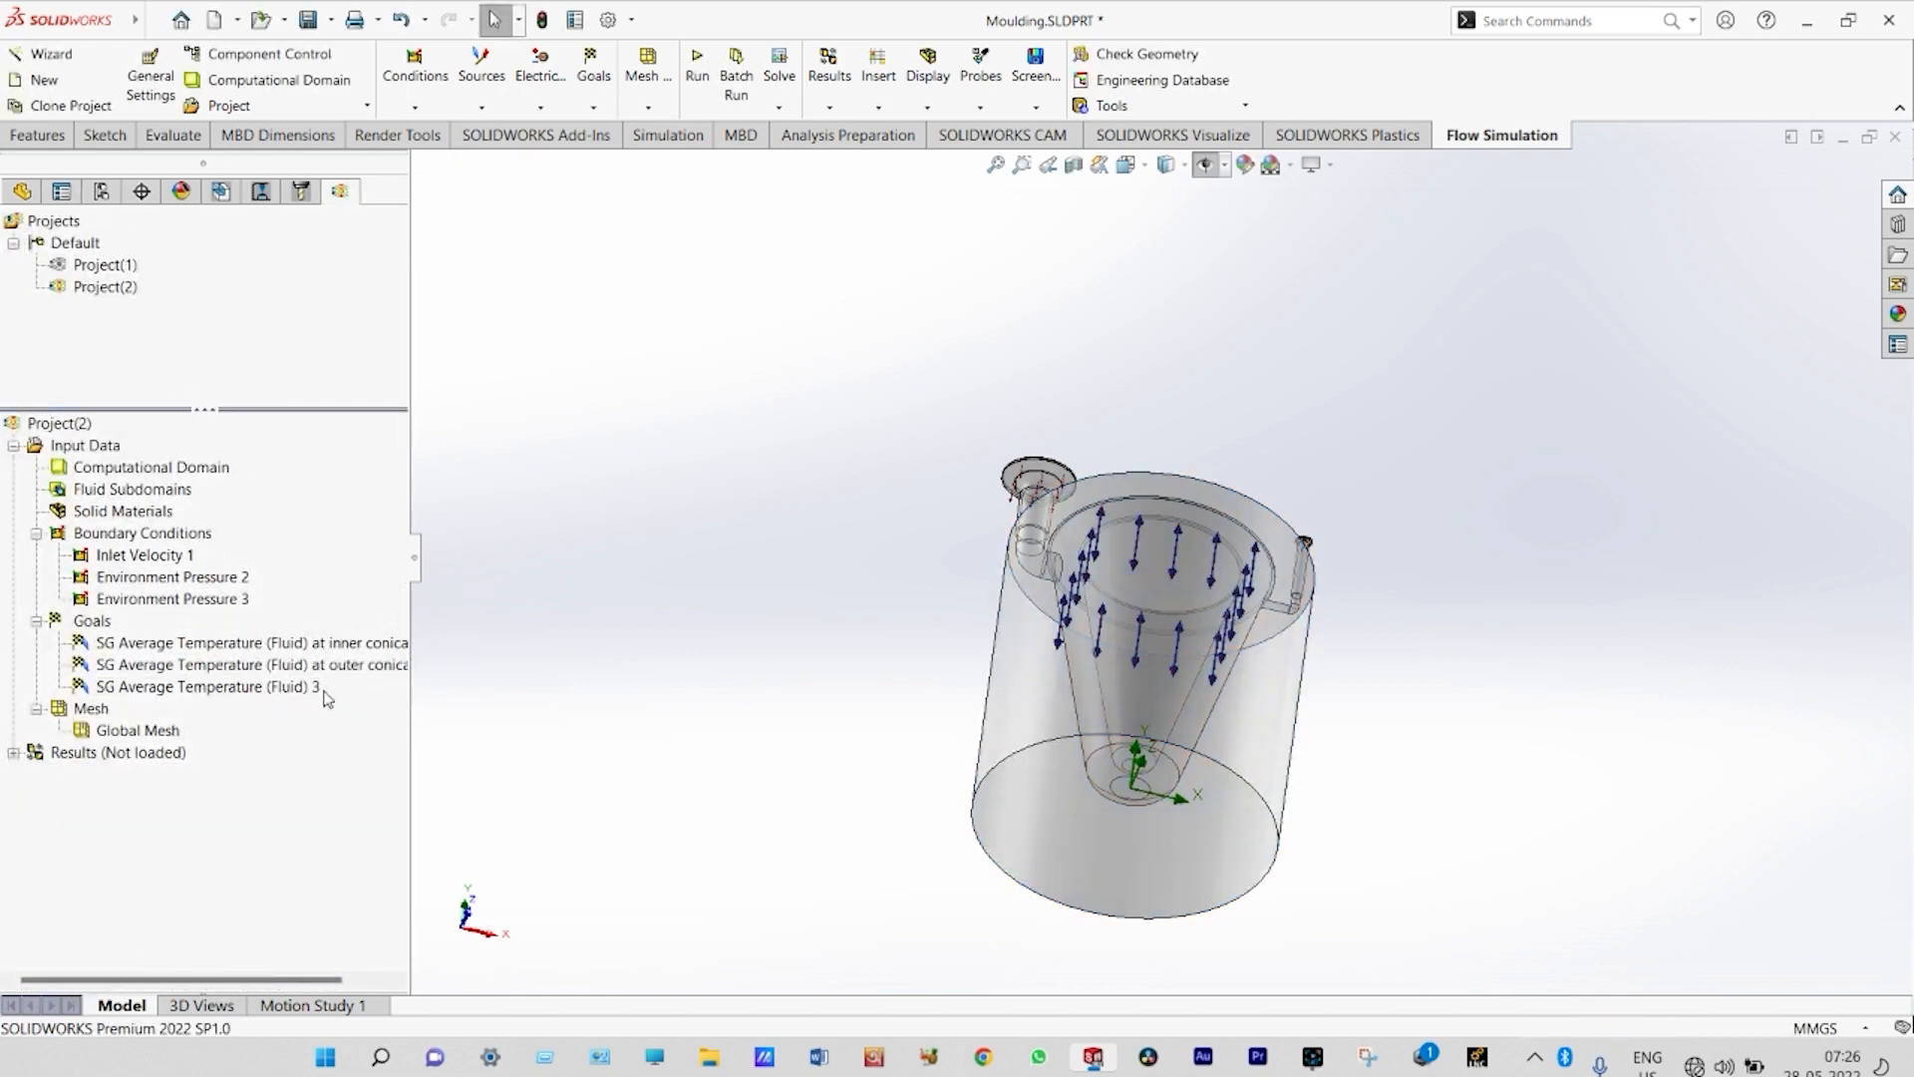
- Rename the third temperature goal, replacing its trailing number with "at outer cylinder"
click(324, 692)
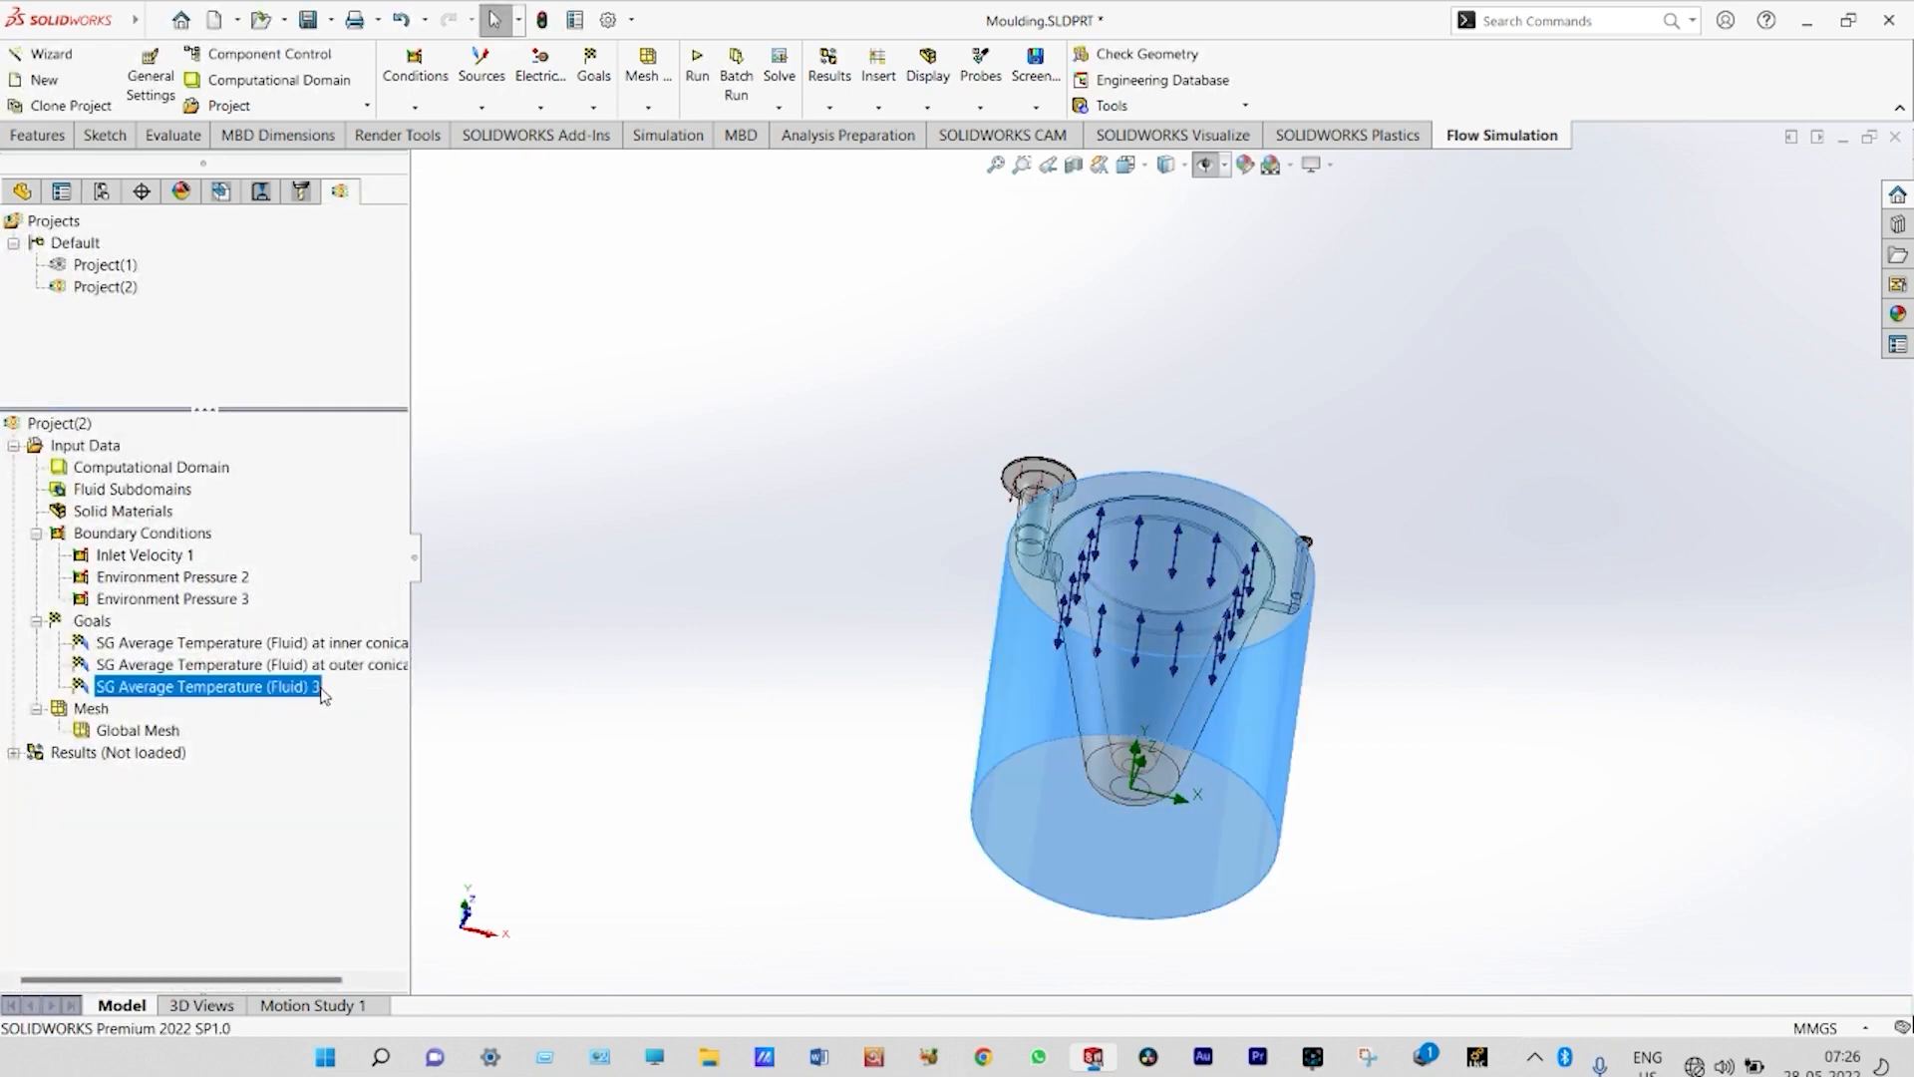
click(324, 692)
key(BackSpace)
text(at outer cylinder)
click(501, 730)
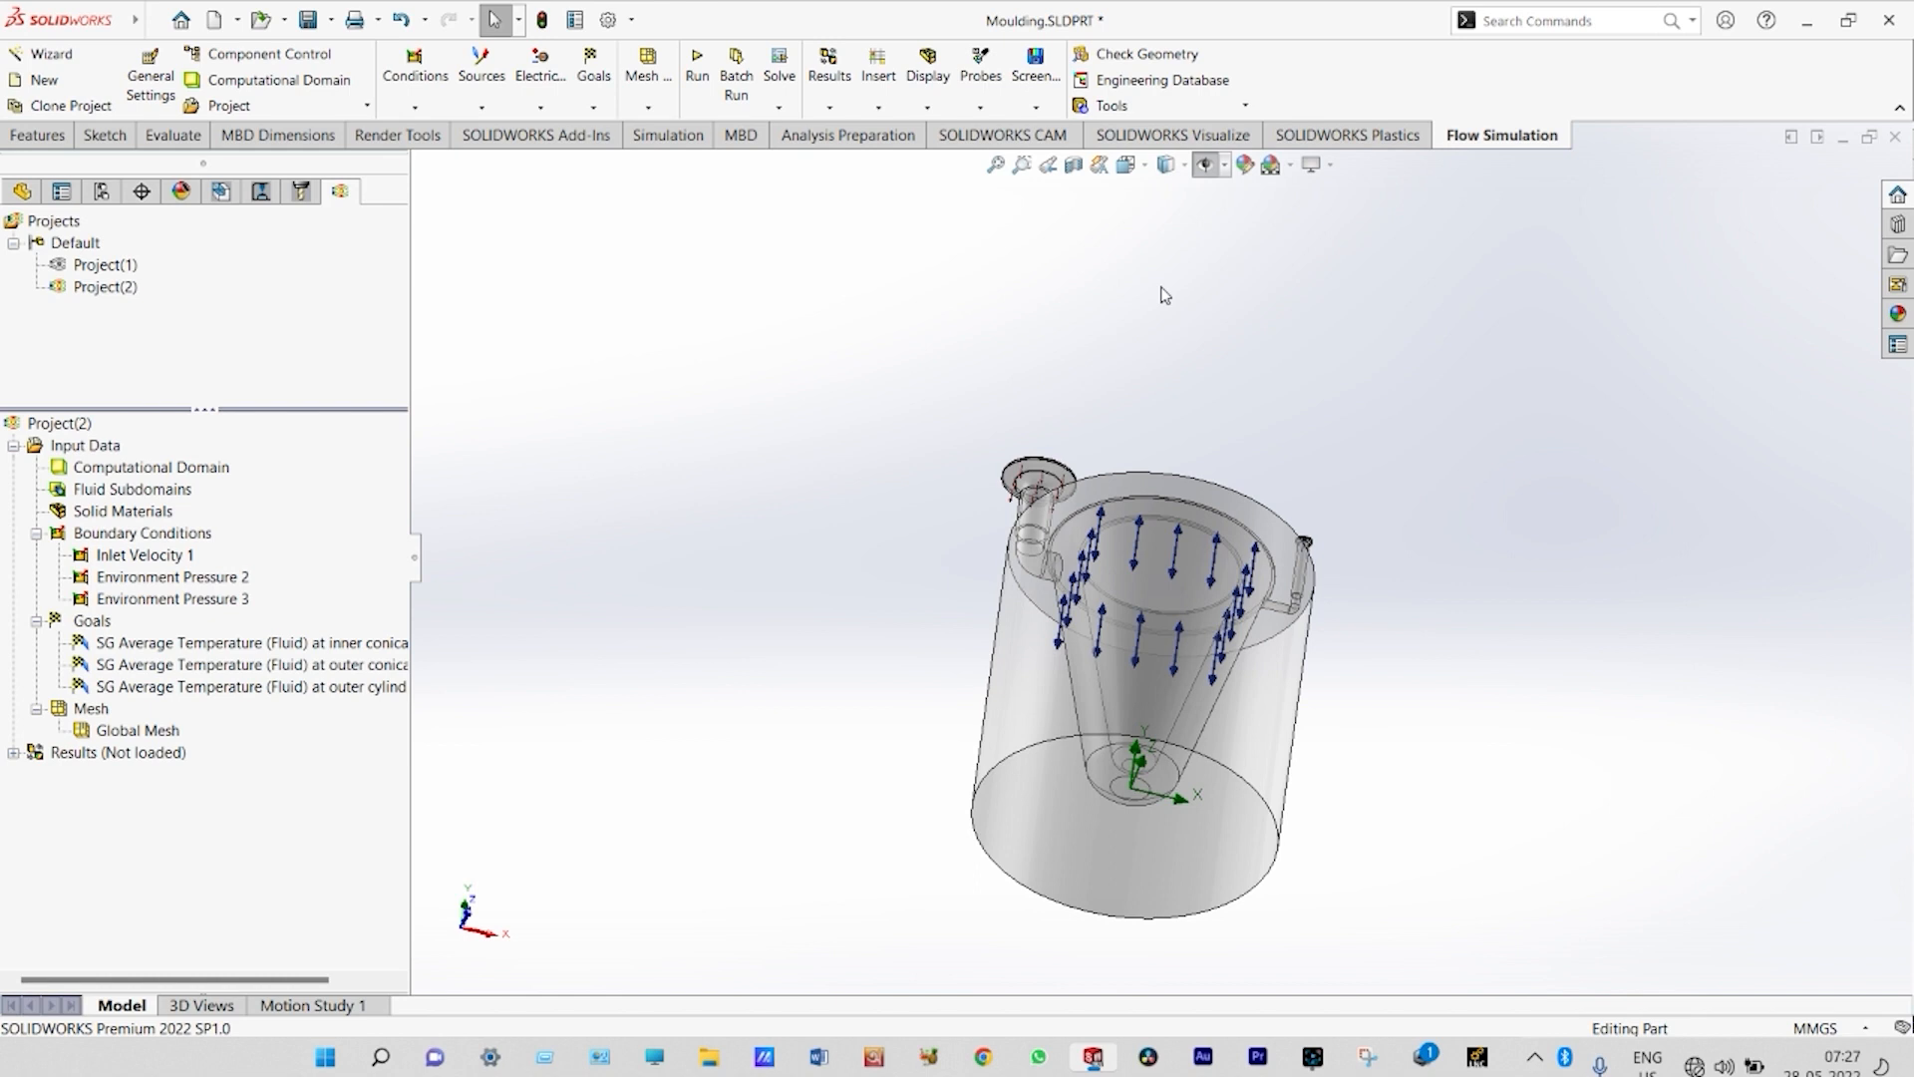
- Apply a planar section view through the Front Plane to expose the narrow riser and its lid
click(1074, 165)
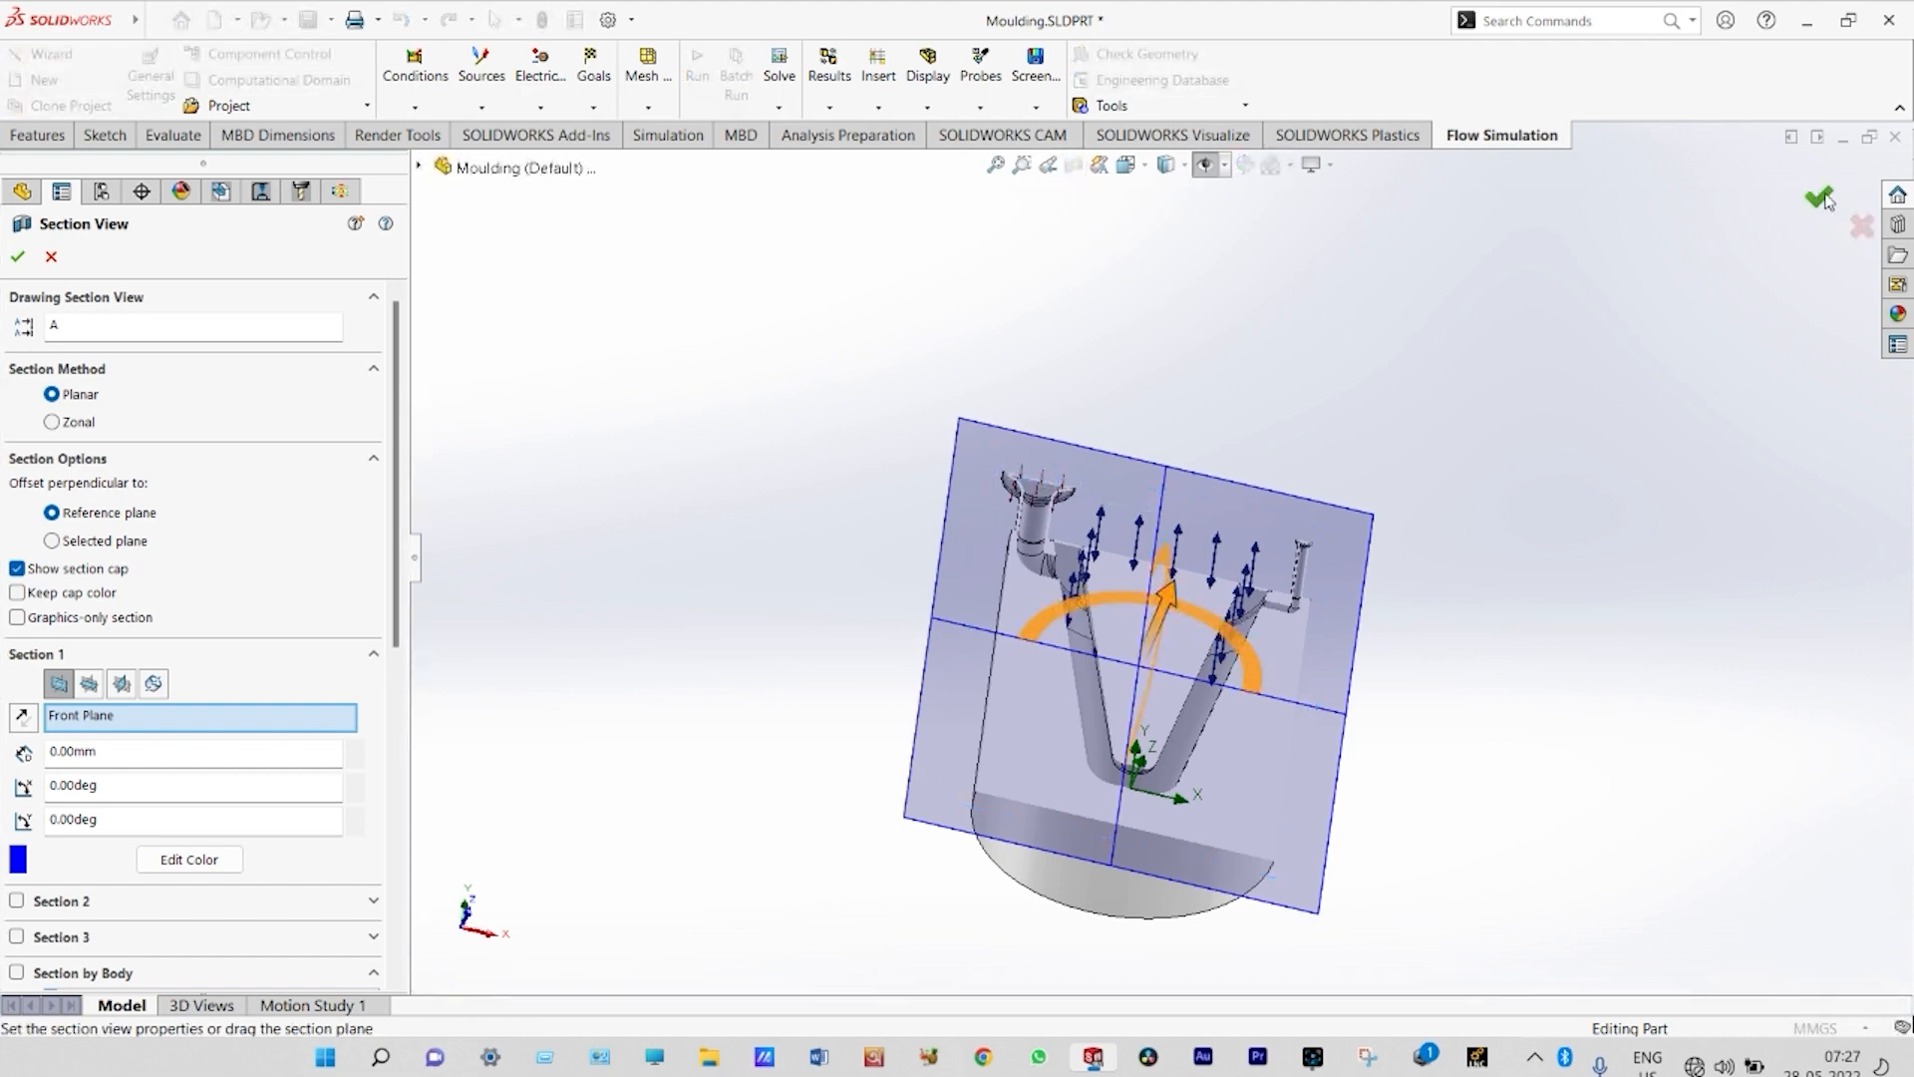
click(1824, 199)
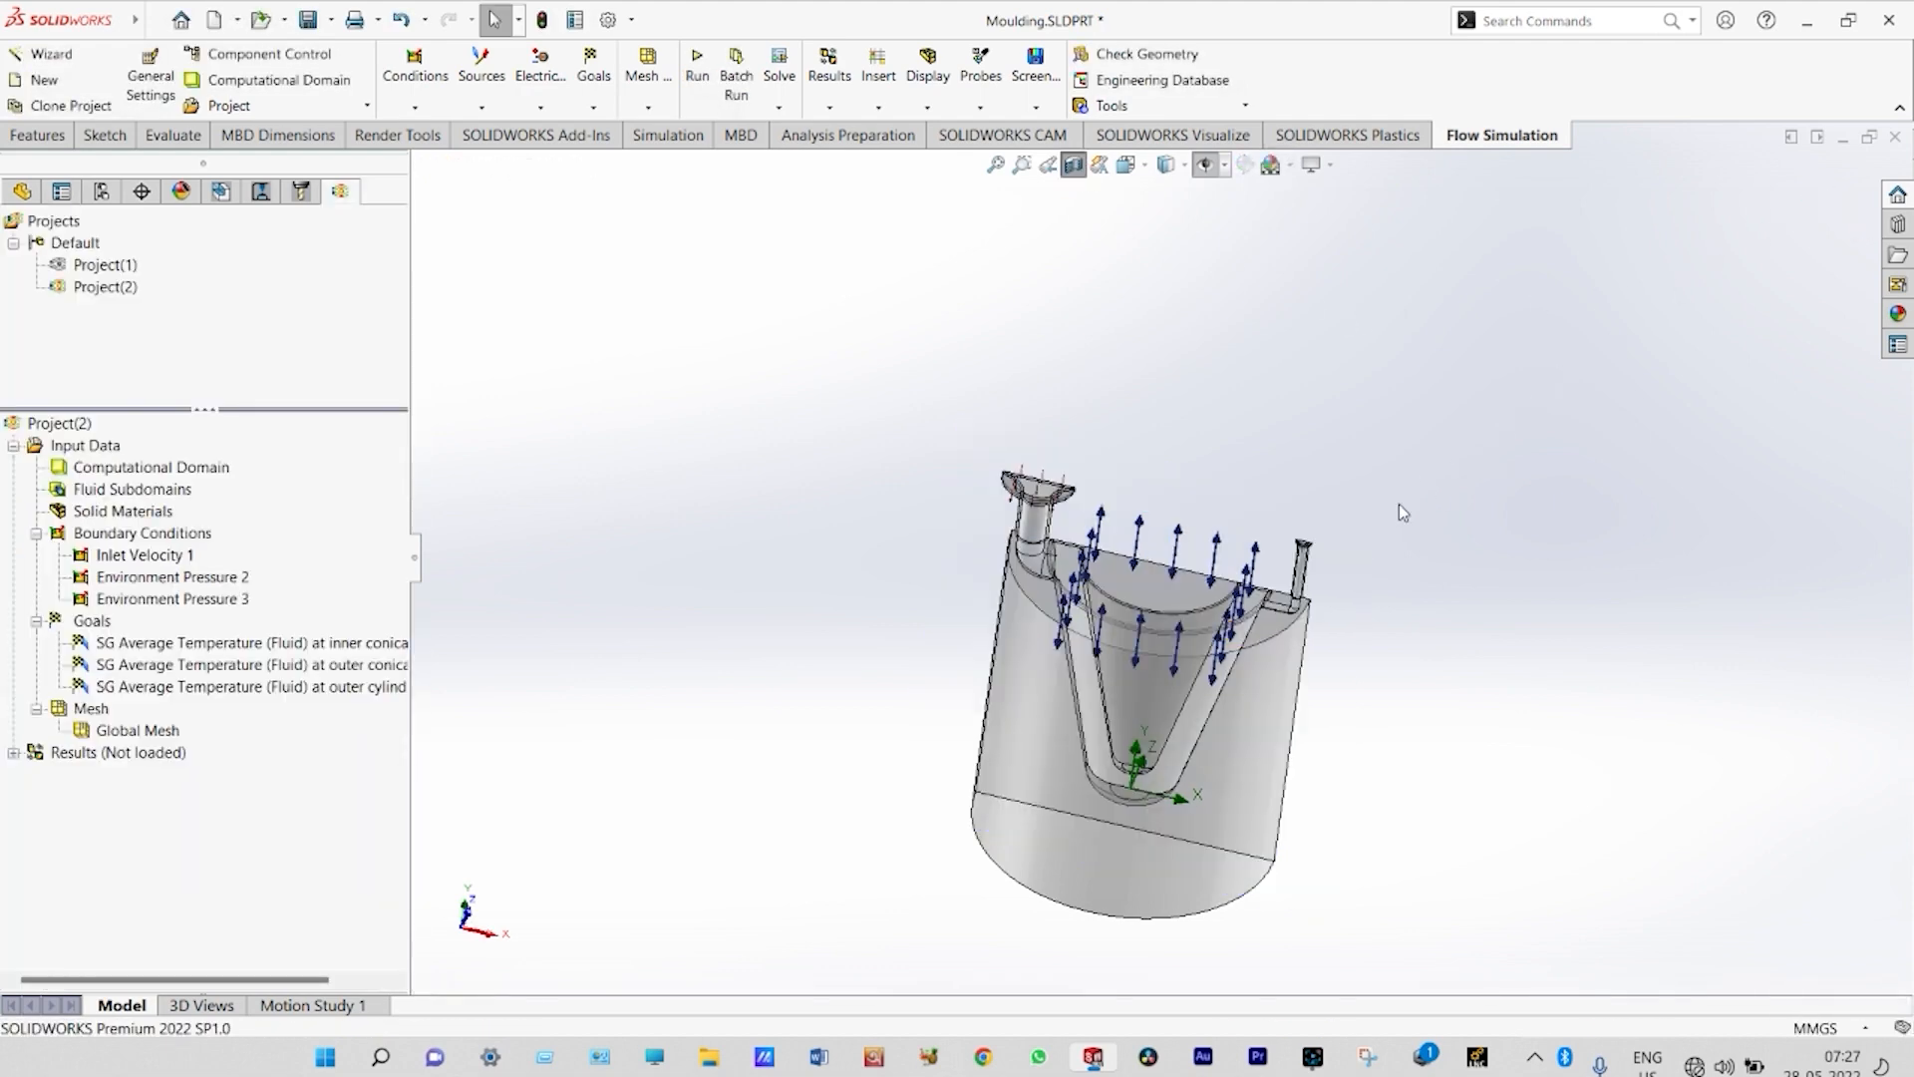
scroll(1306, 548, down, 10)
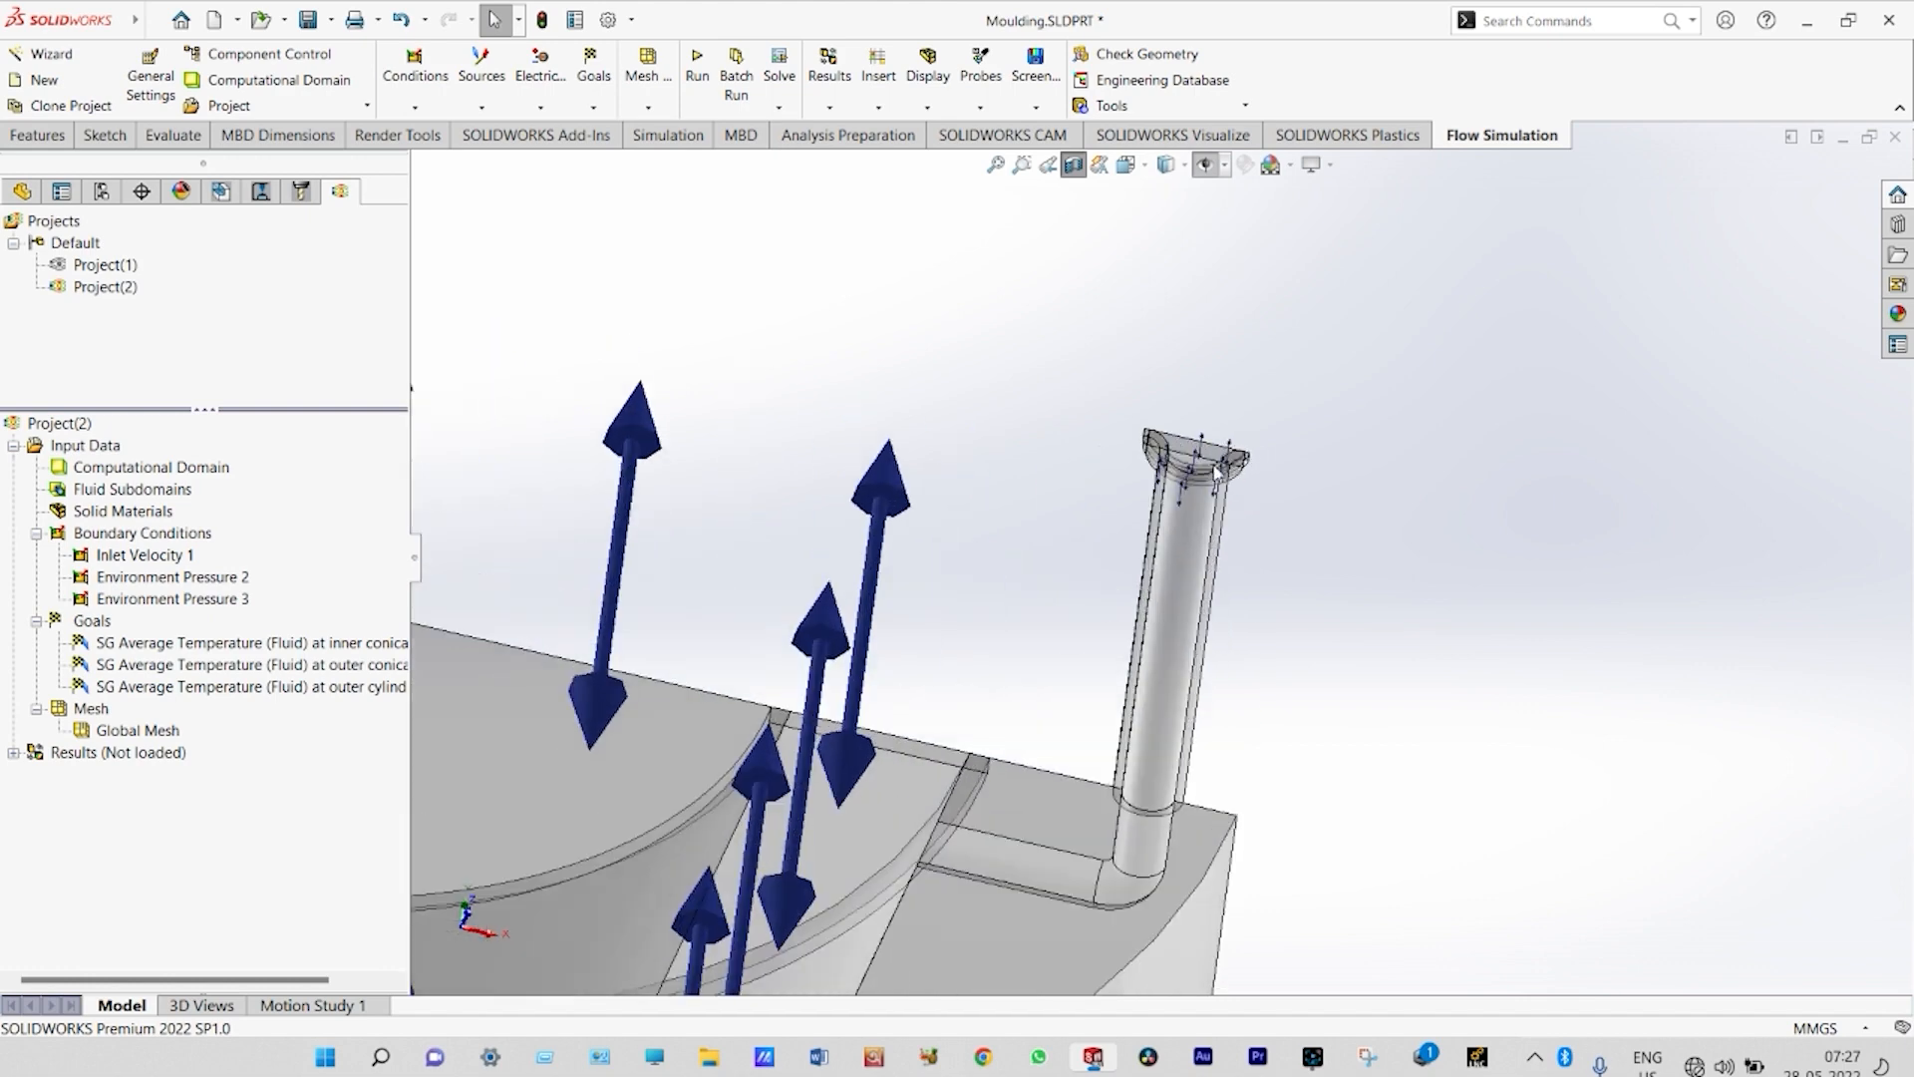
scroll(1224, 473, down, 3)
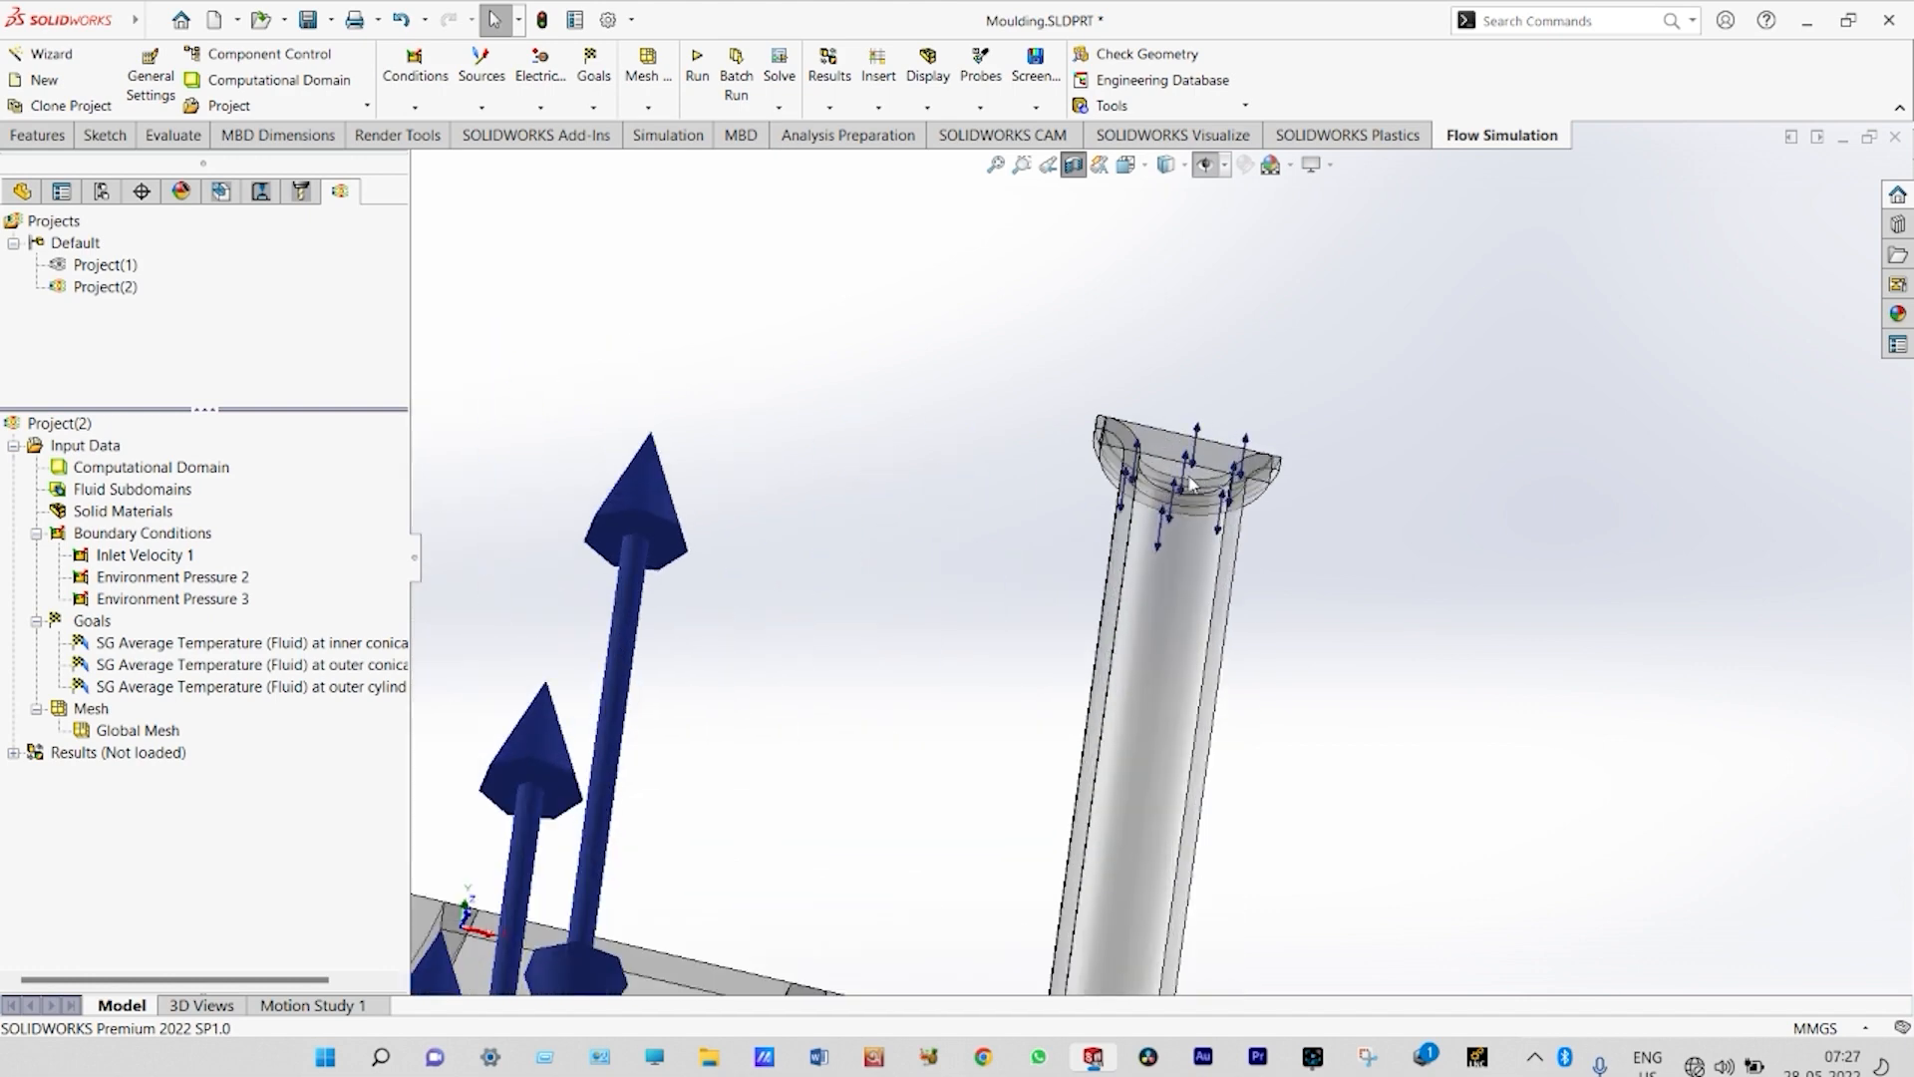
- Add a surface goal for average fluid temperature on the lid face closing the narrow riser
right_click(107, 626)
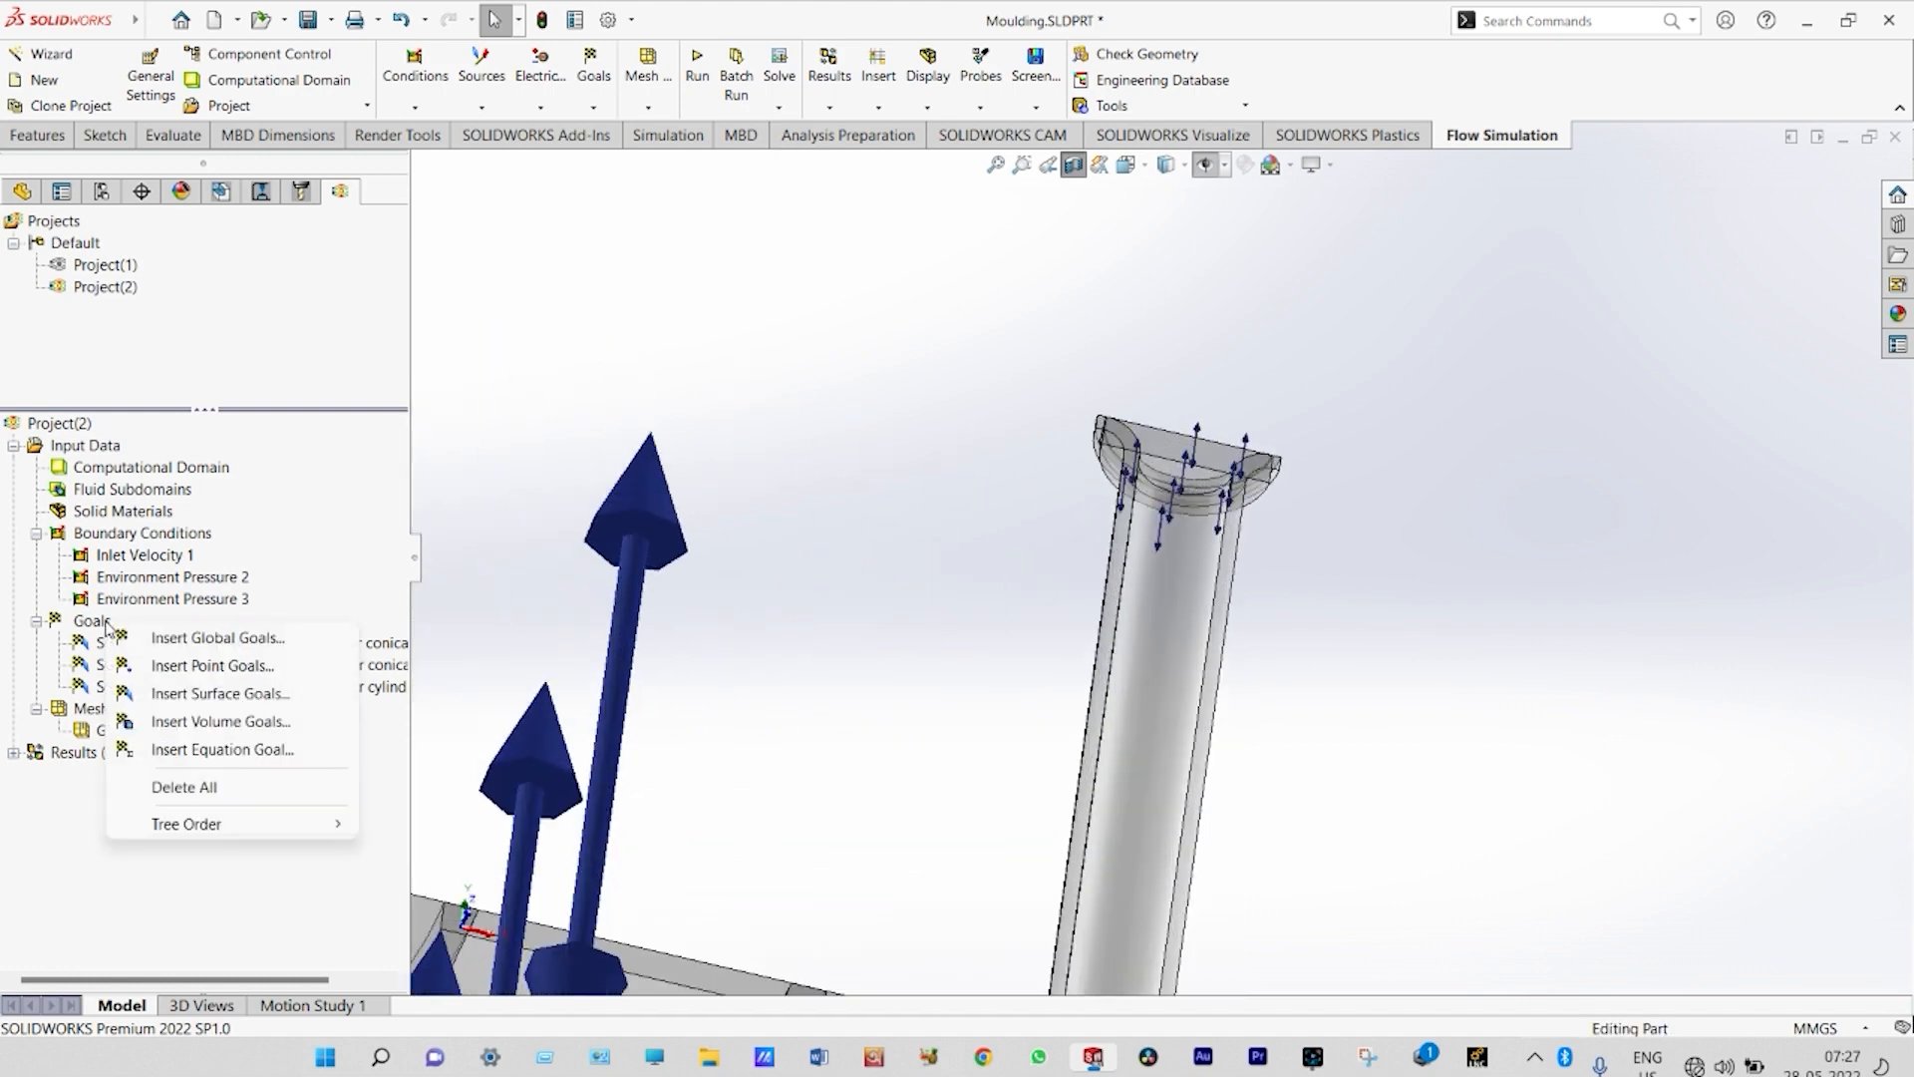
click(188, 694)
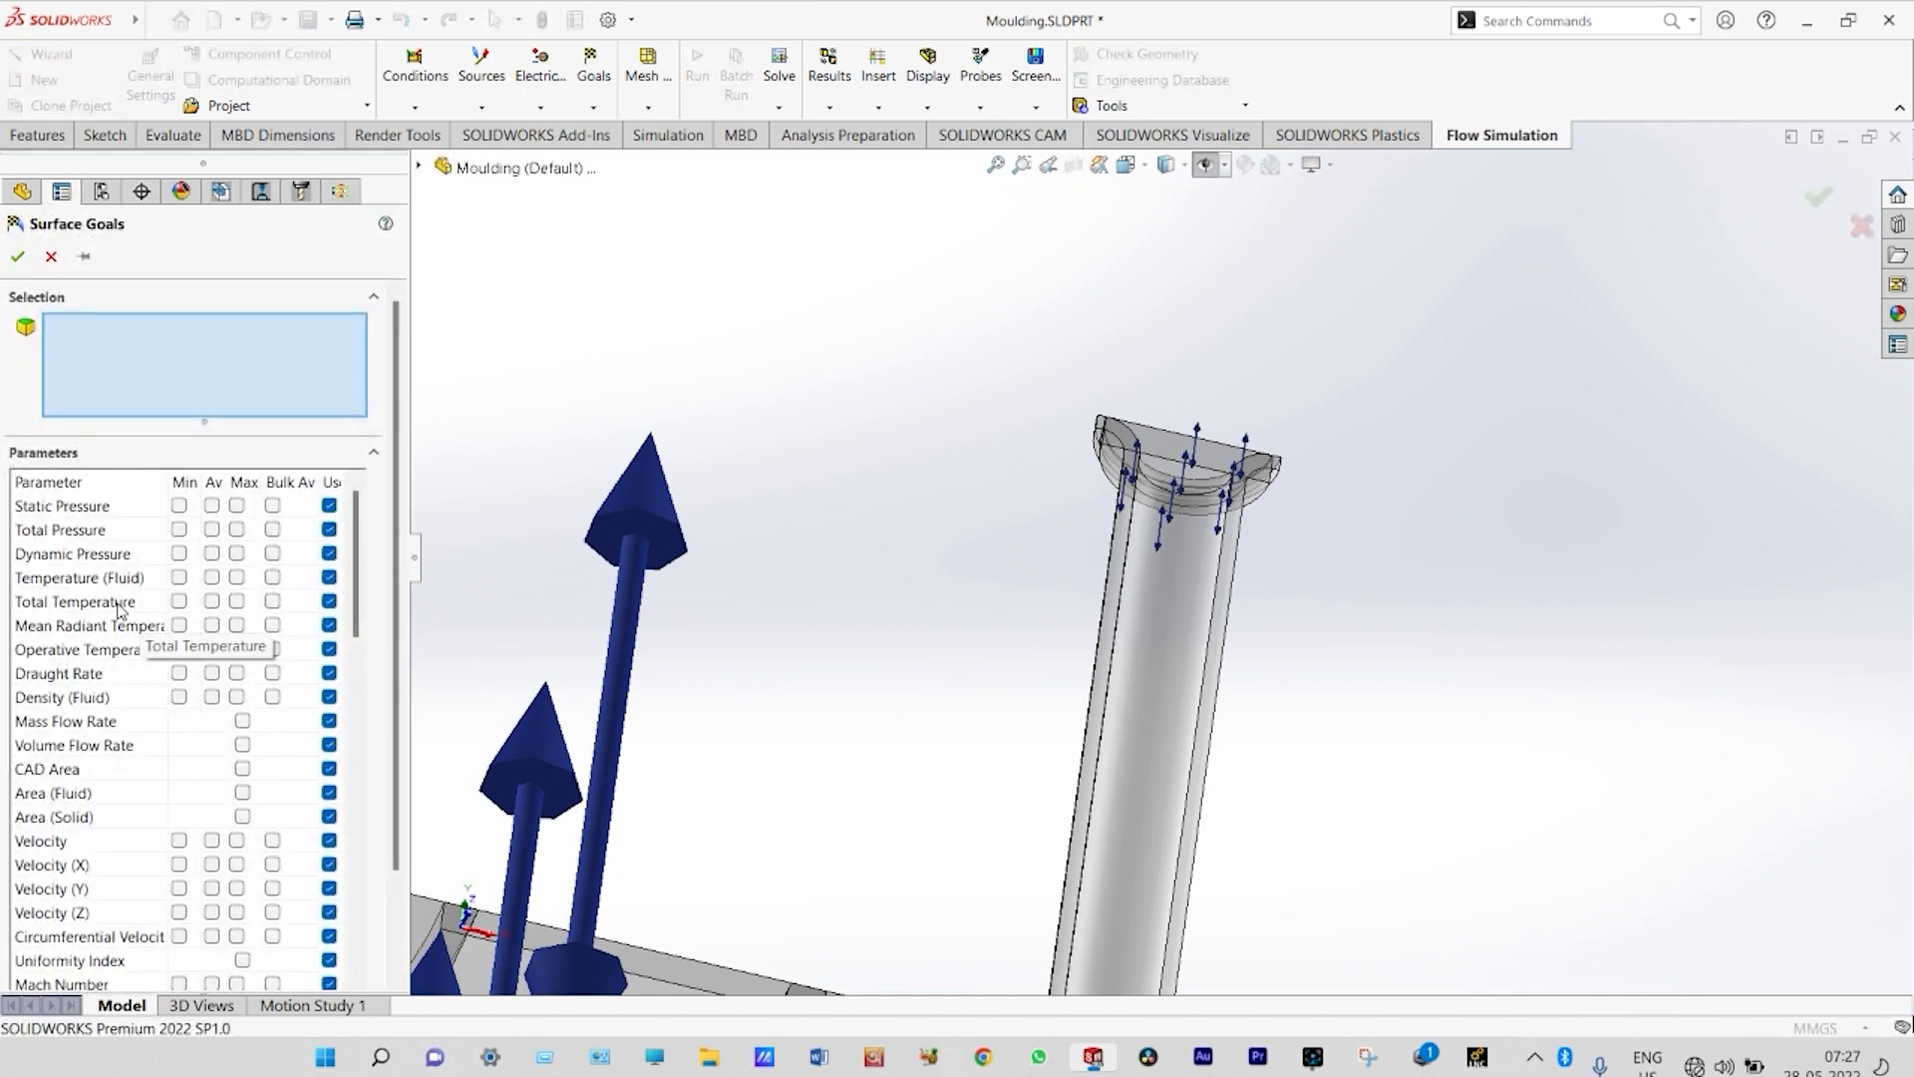
click(211, 577)
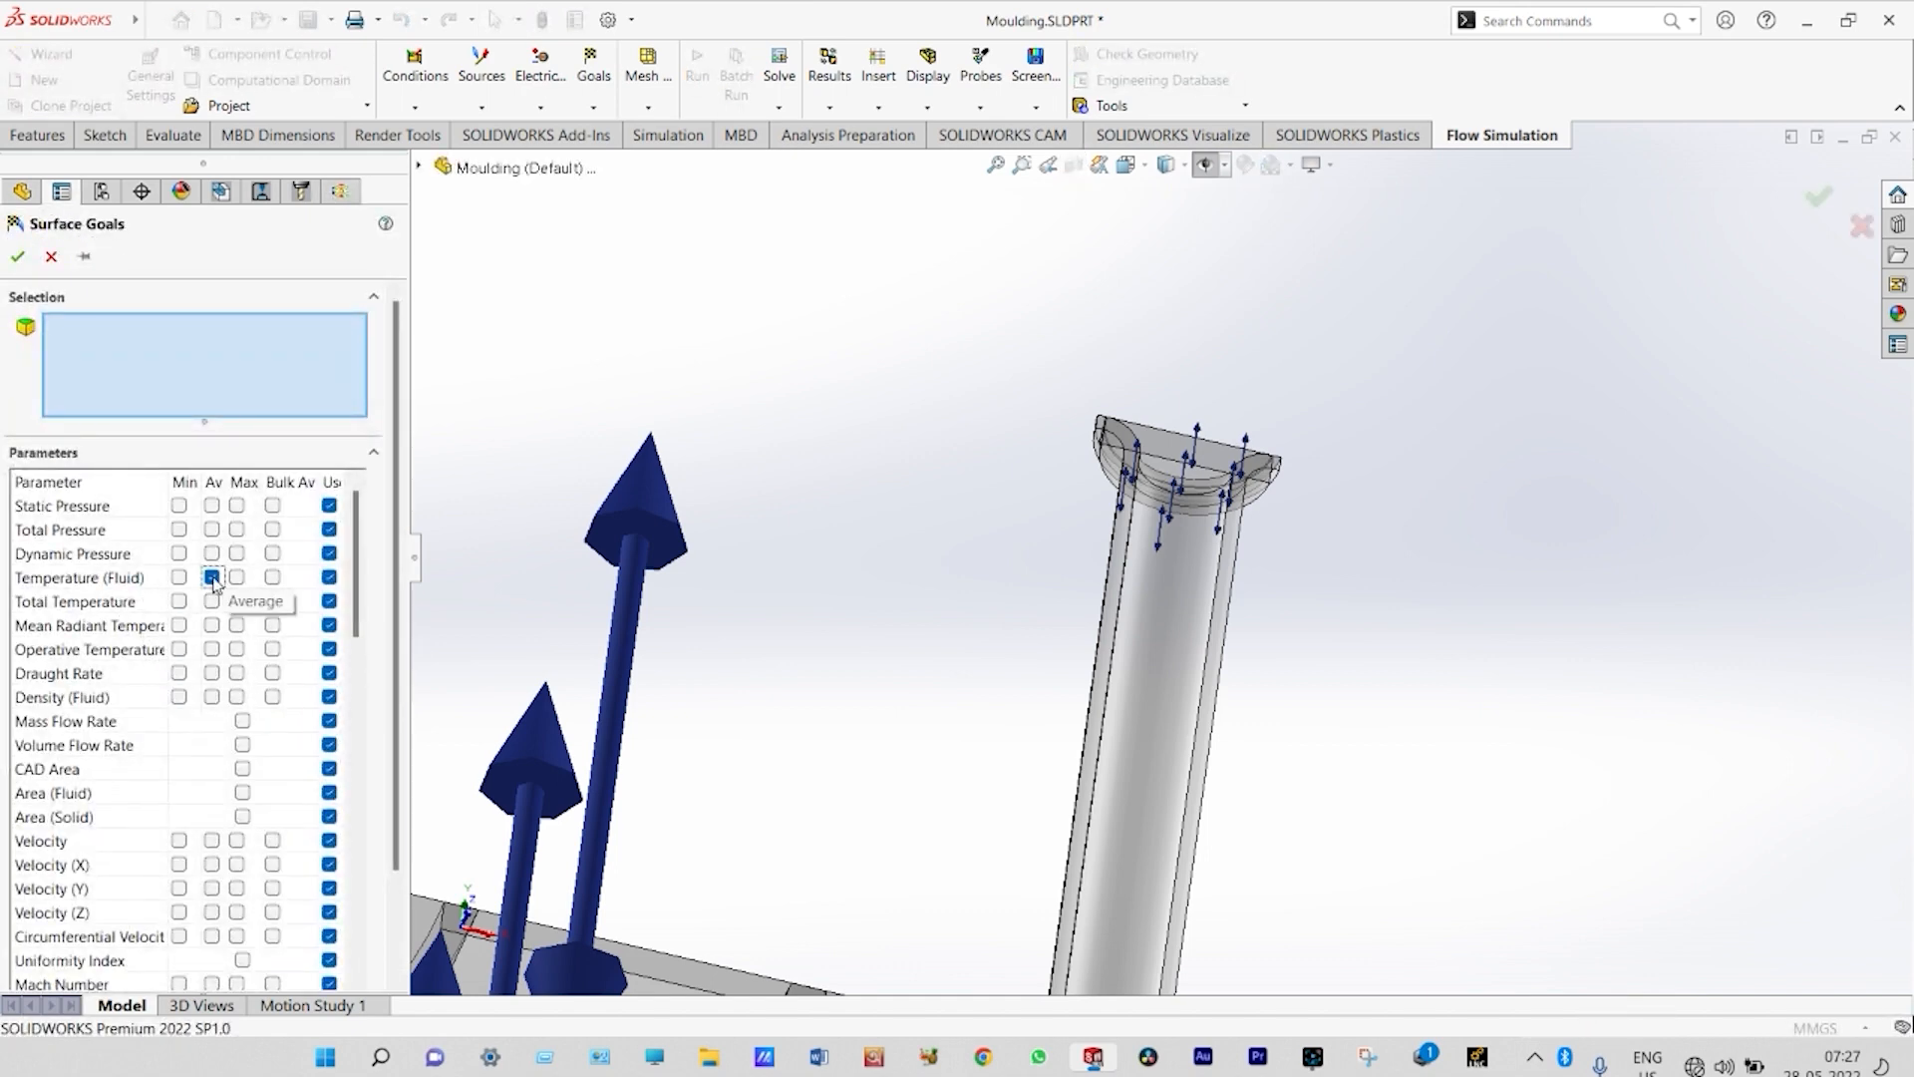
click(1176, 479)
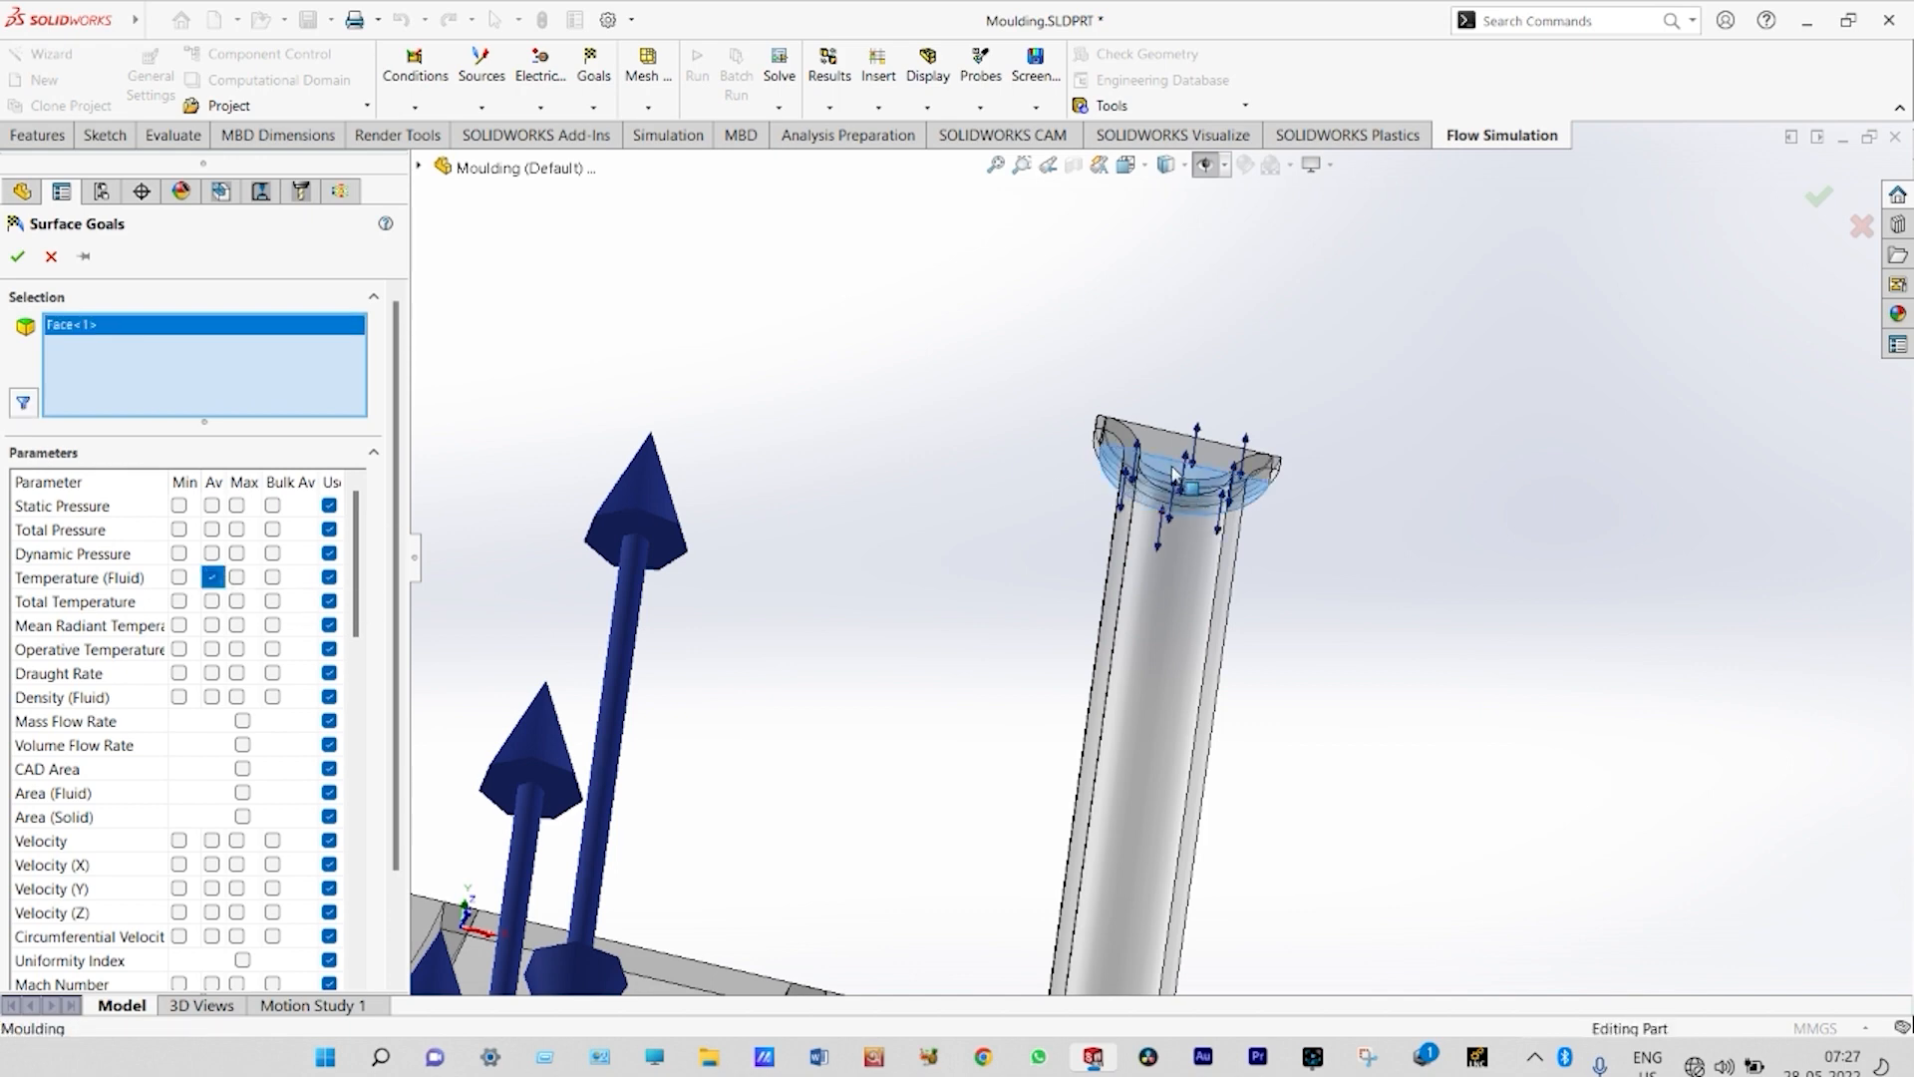
click(17, 258)
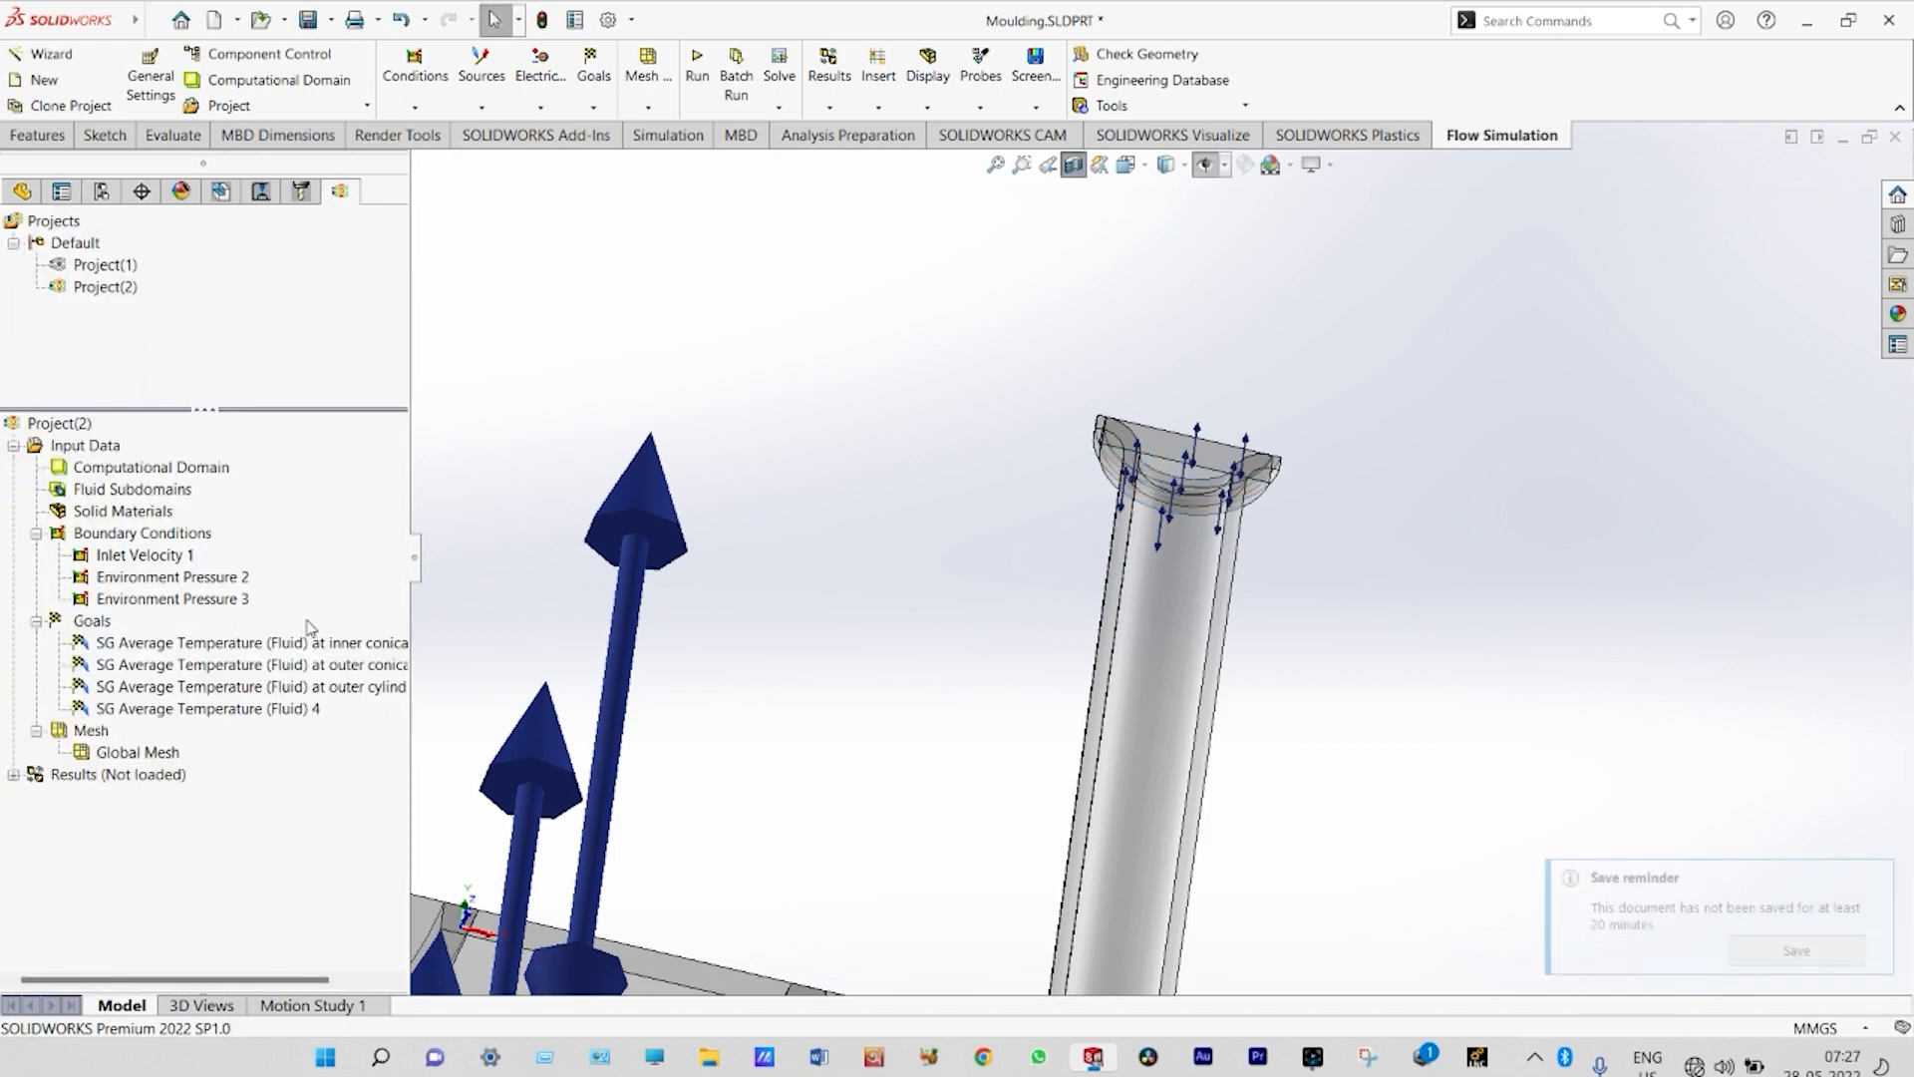
- Rename the fourth temperature goal, replacing its trailing number with "at riser exit"
click(321, 710)
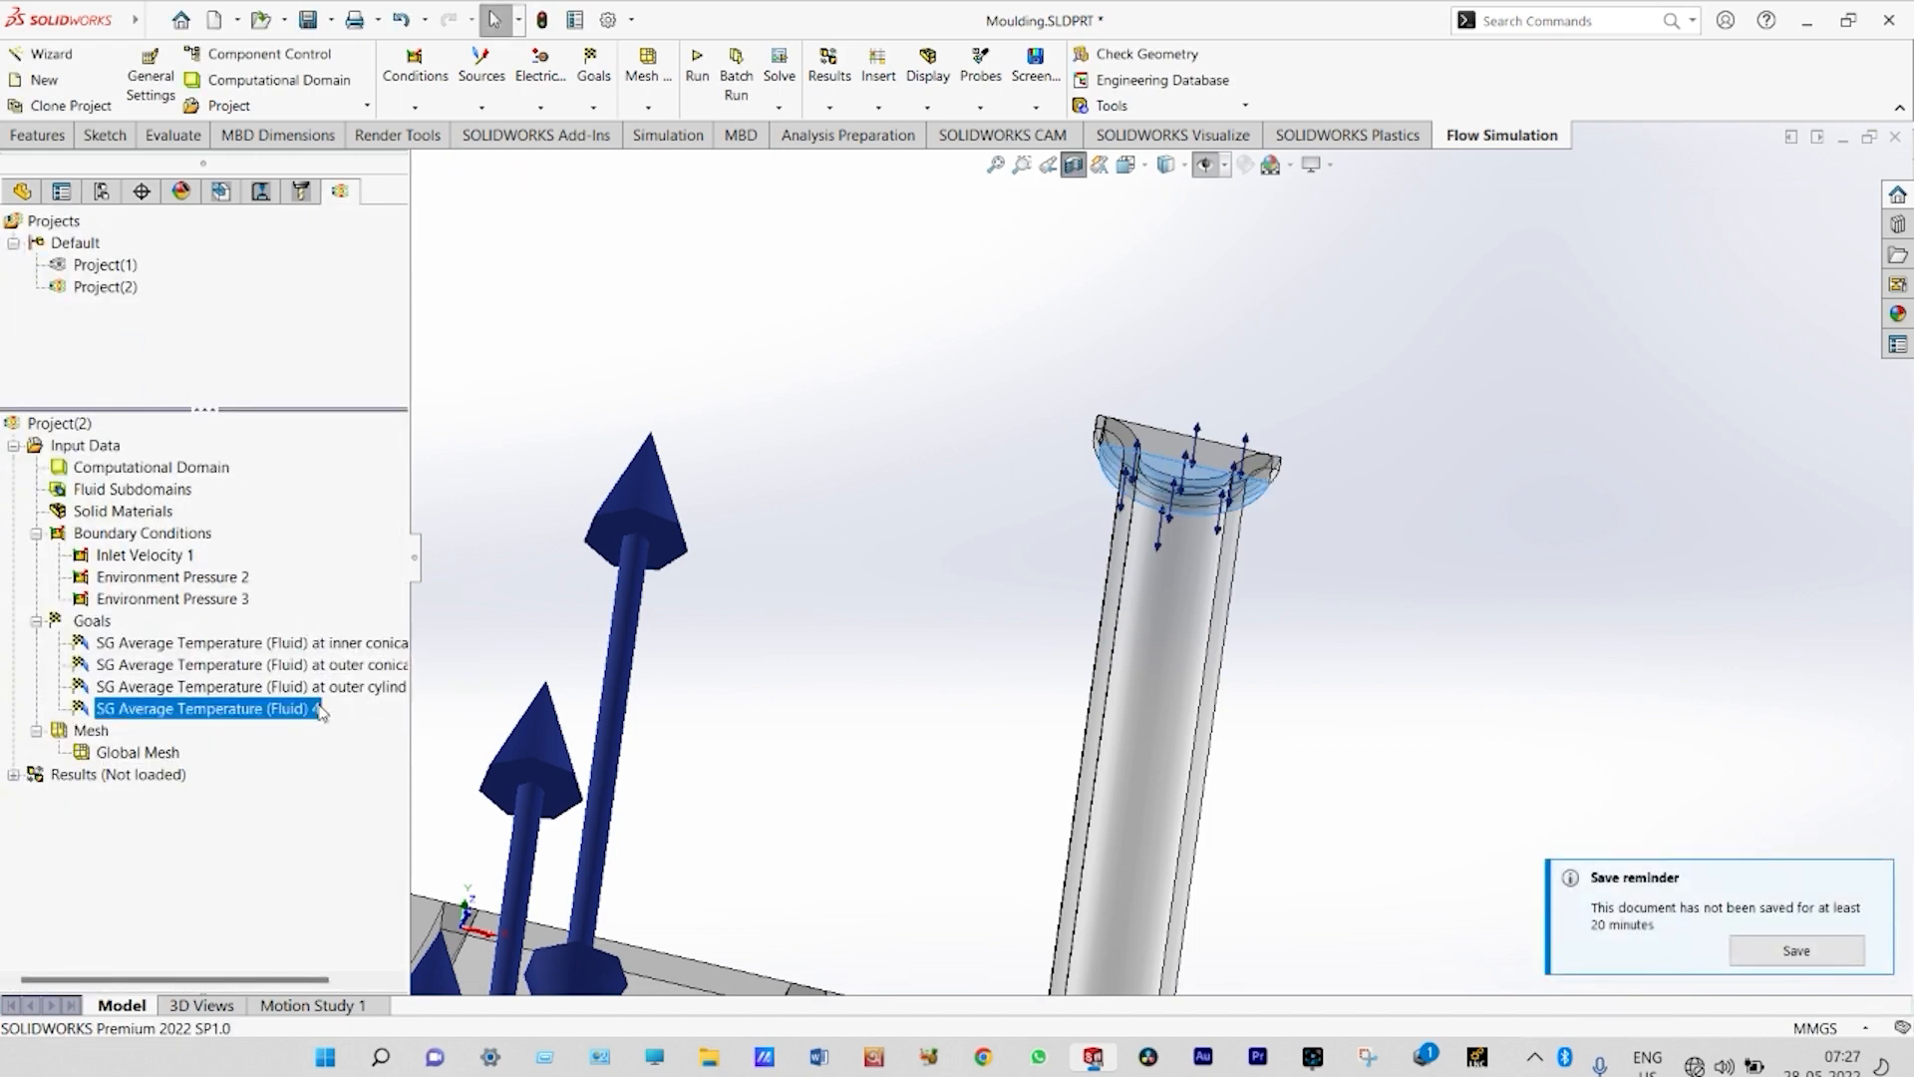
click(321, 710)
key(BackSpace)
text(at)
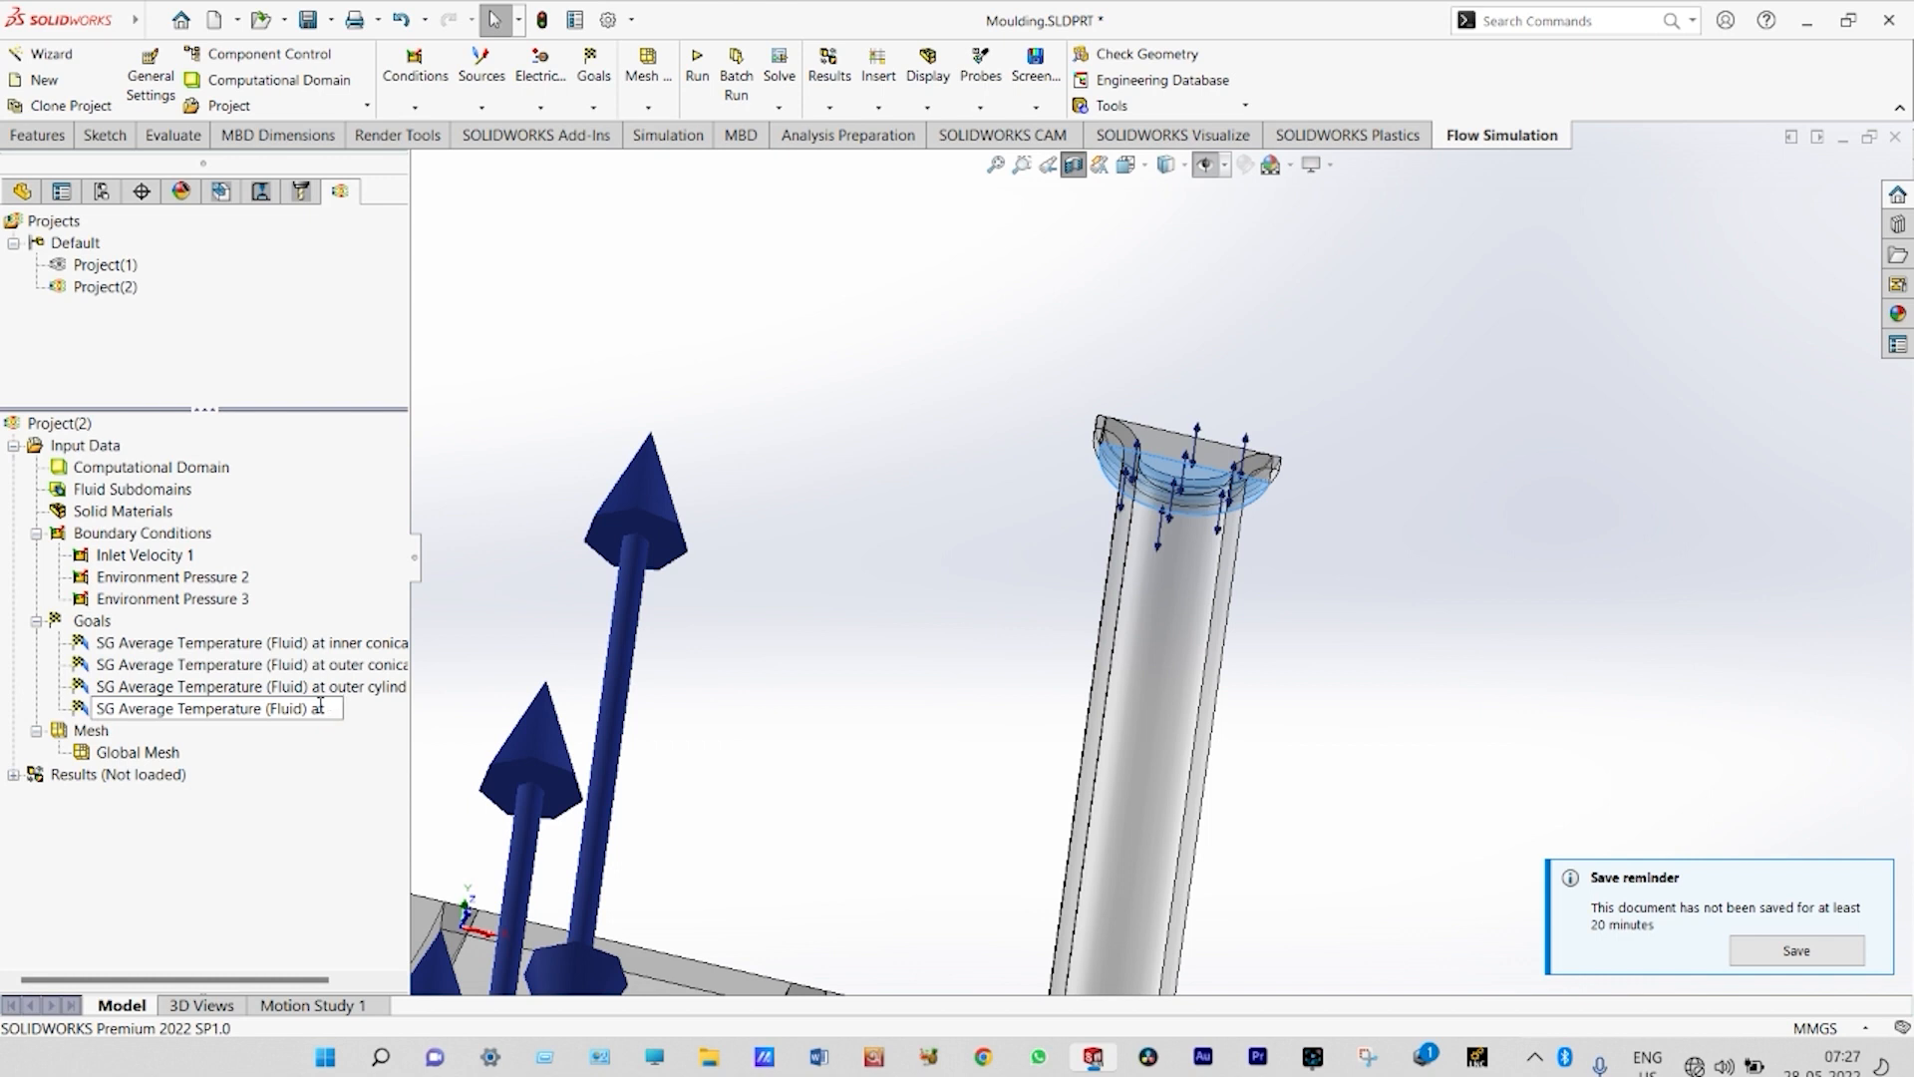
text( riser exit)
click(472, 644)
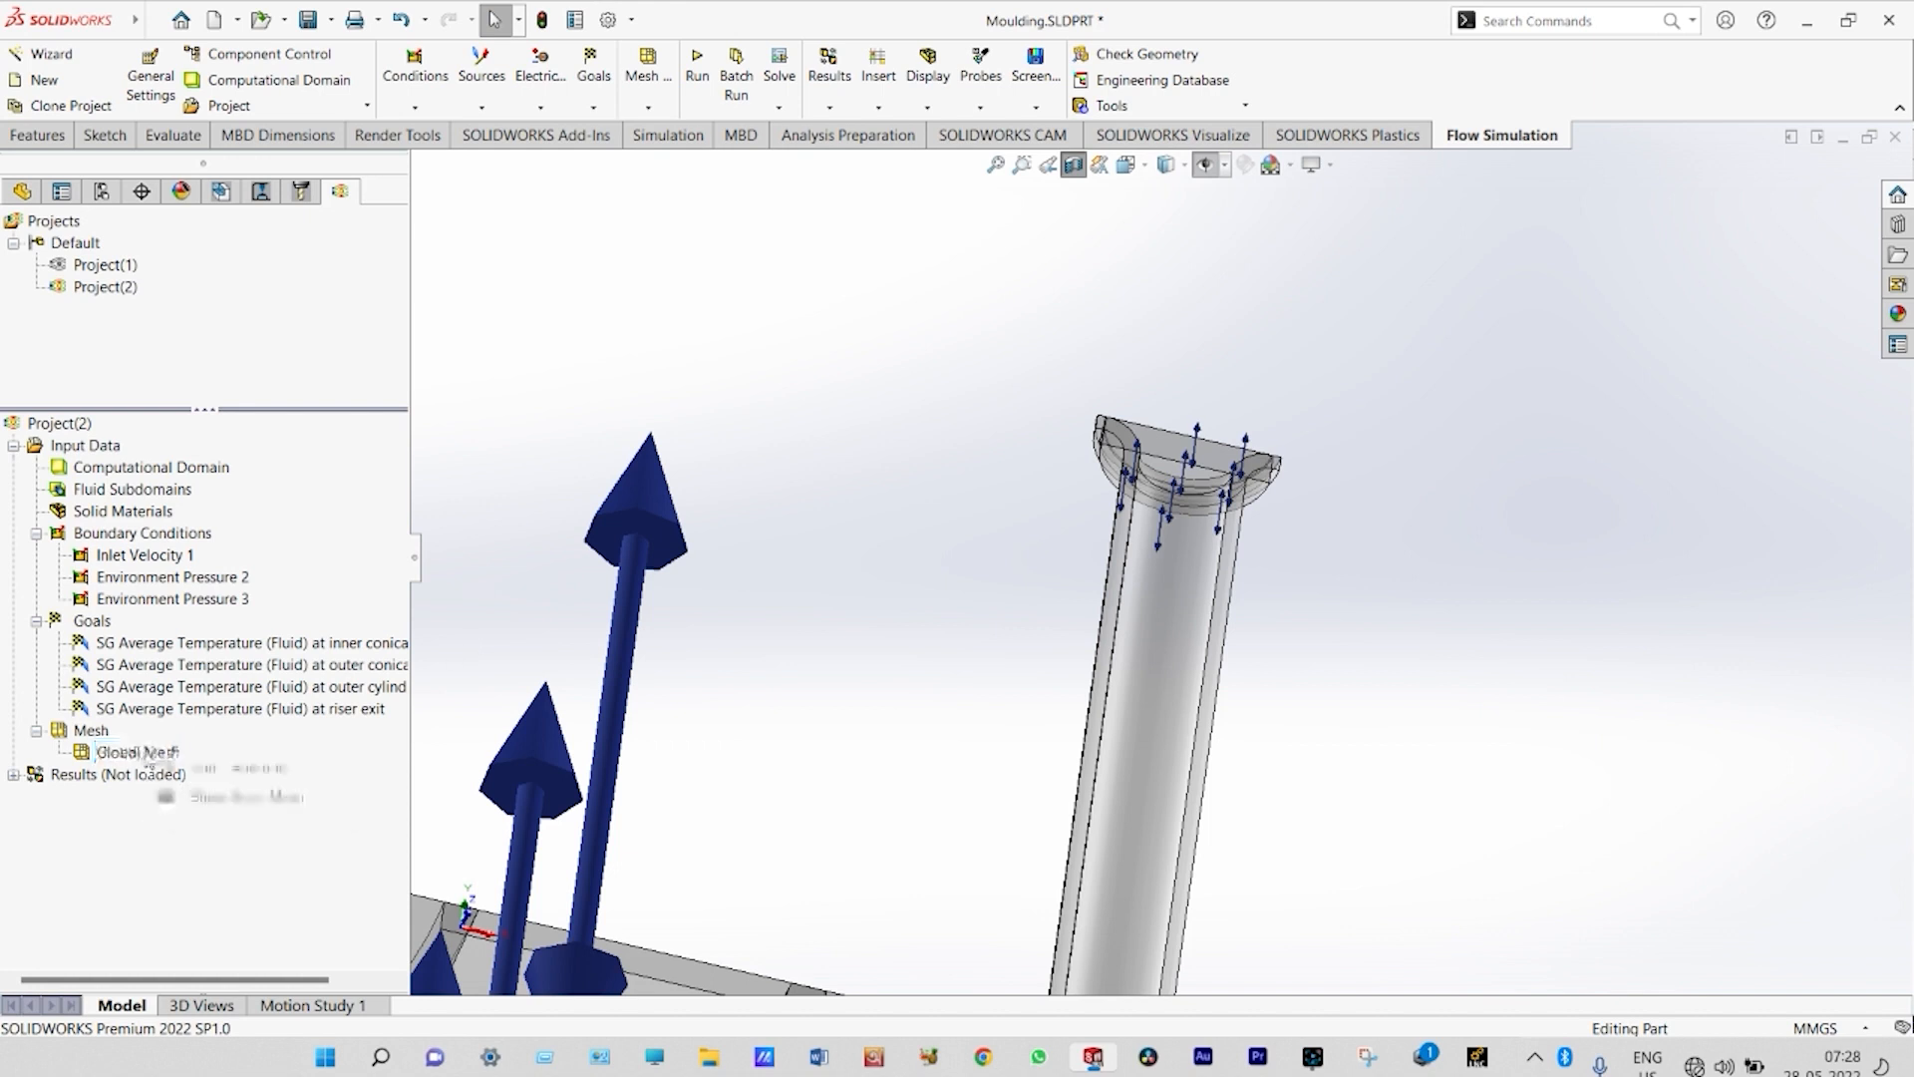
- Start a local mesh with all three cell refinement levels at 3 and the maximum channel refinement level at 2
right_click(147, 754)
click(192, 773)
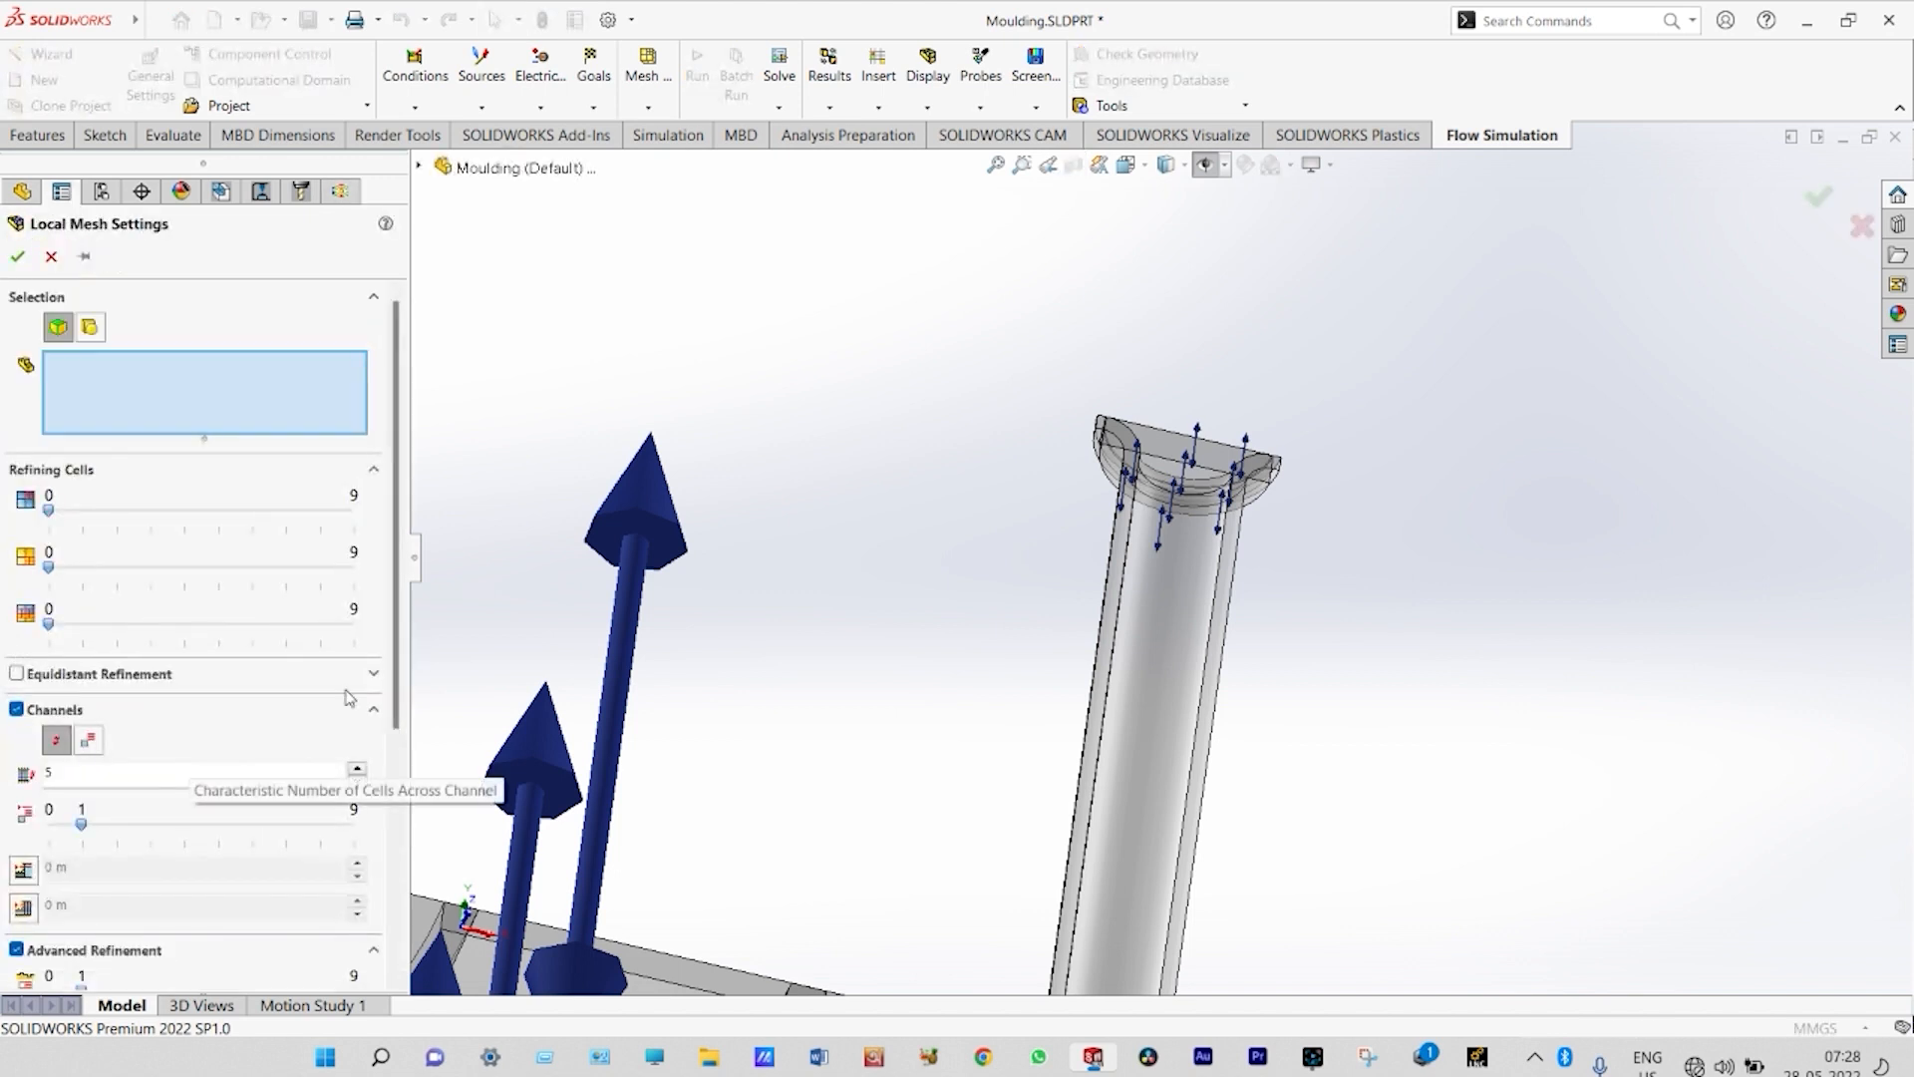
click(155, 514)
click(153, 567)
click(153, 622)
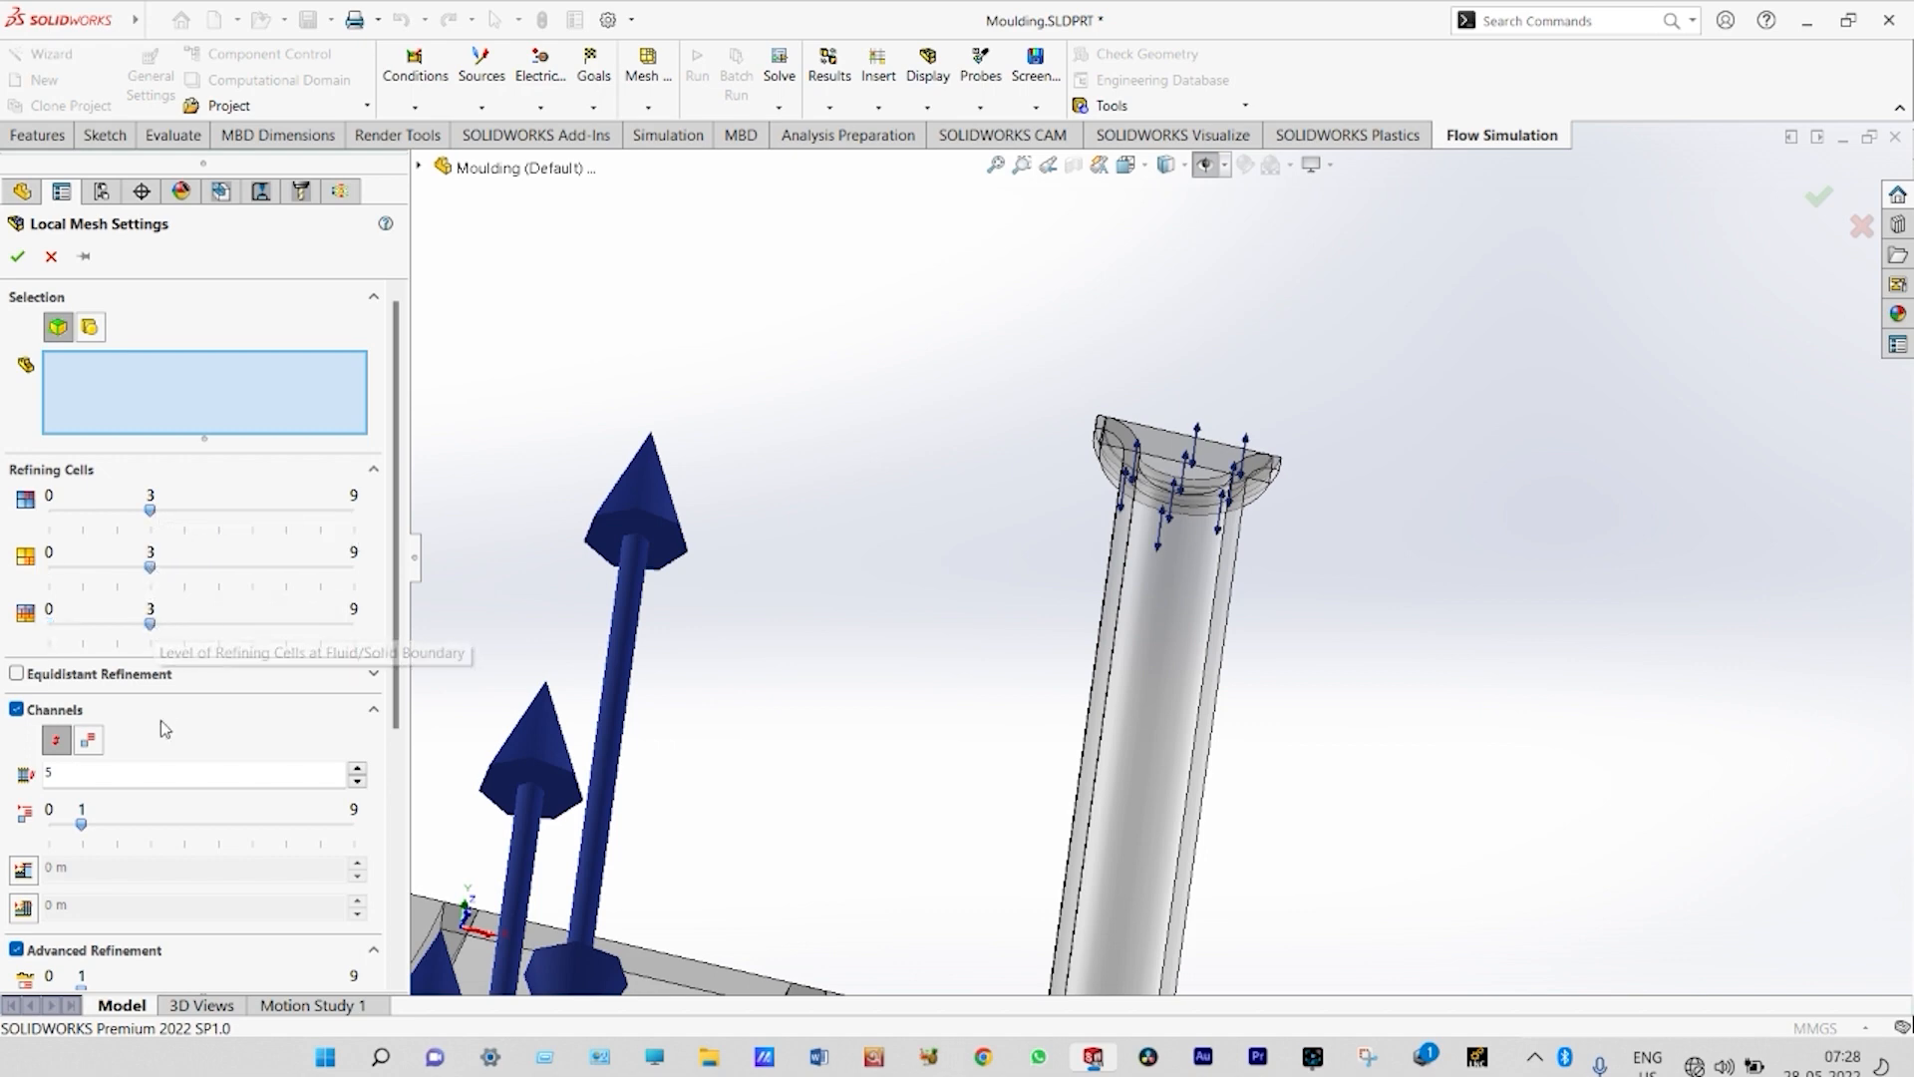
click(119, 828)
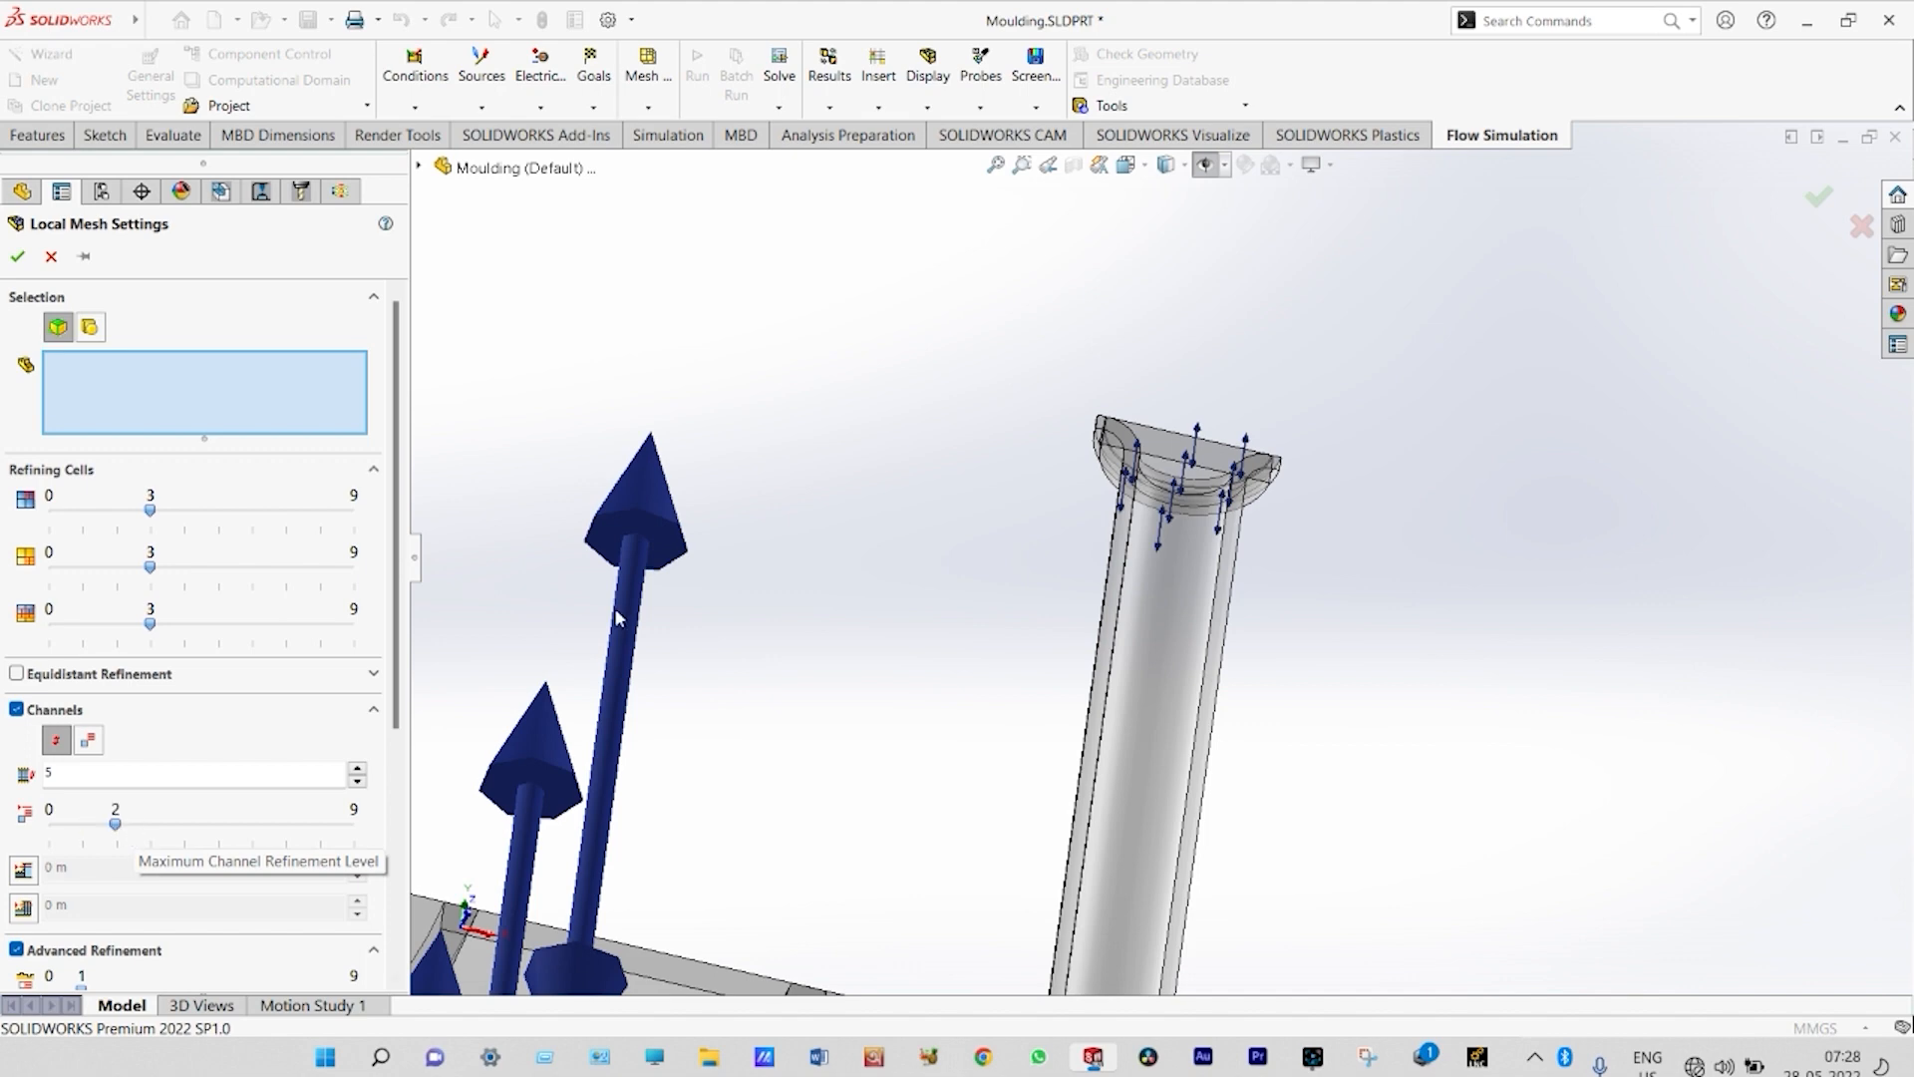
- Apply the local mesh to the inner and outer conical faces of the mould cavity
scroll(915, 553, up, 8)
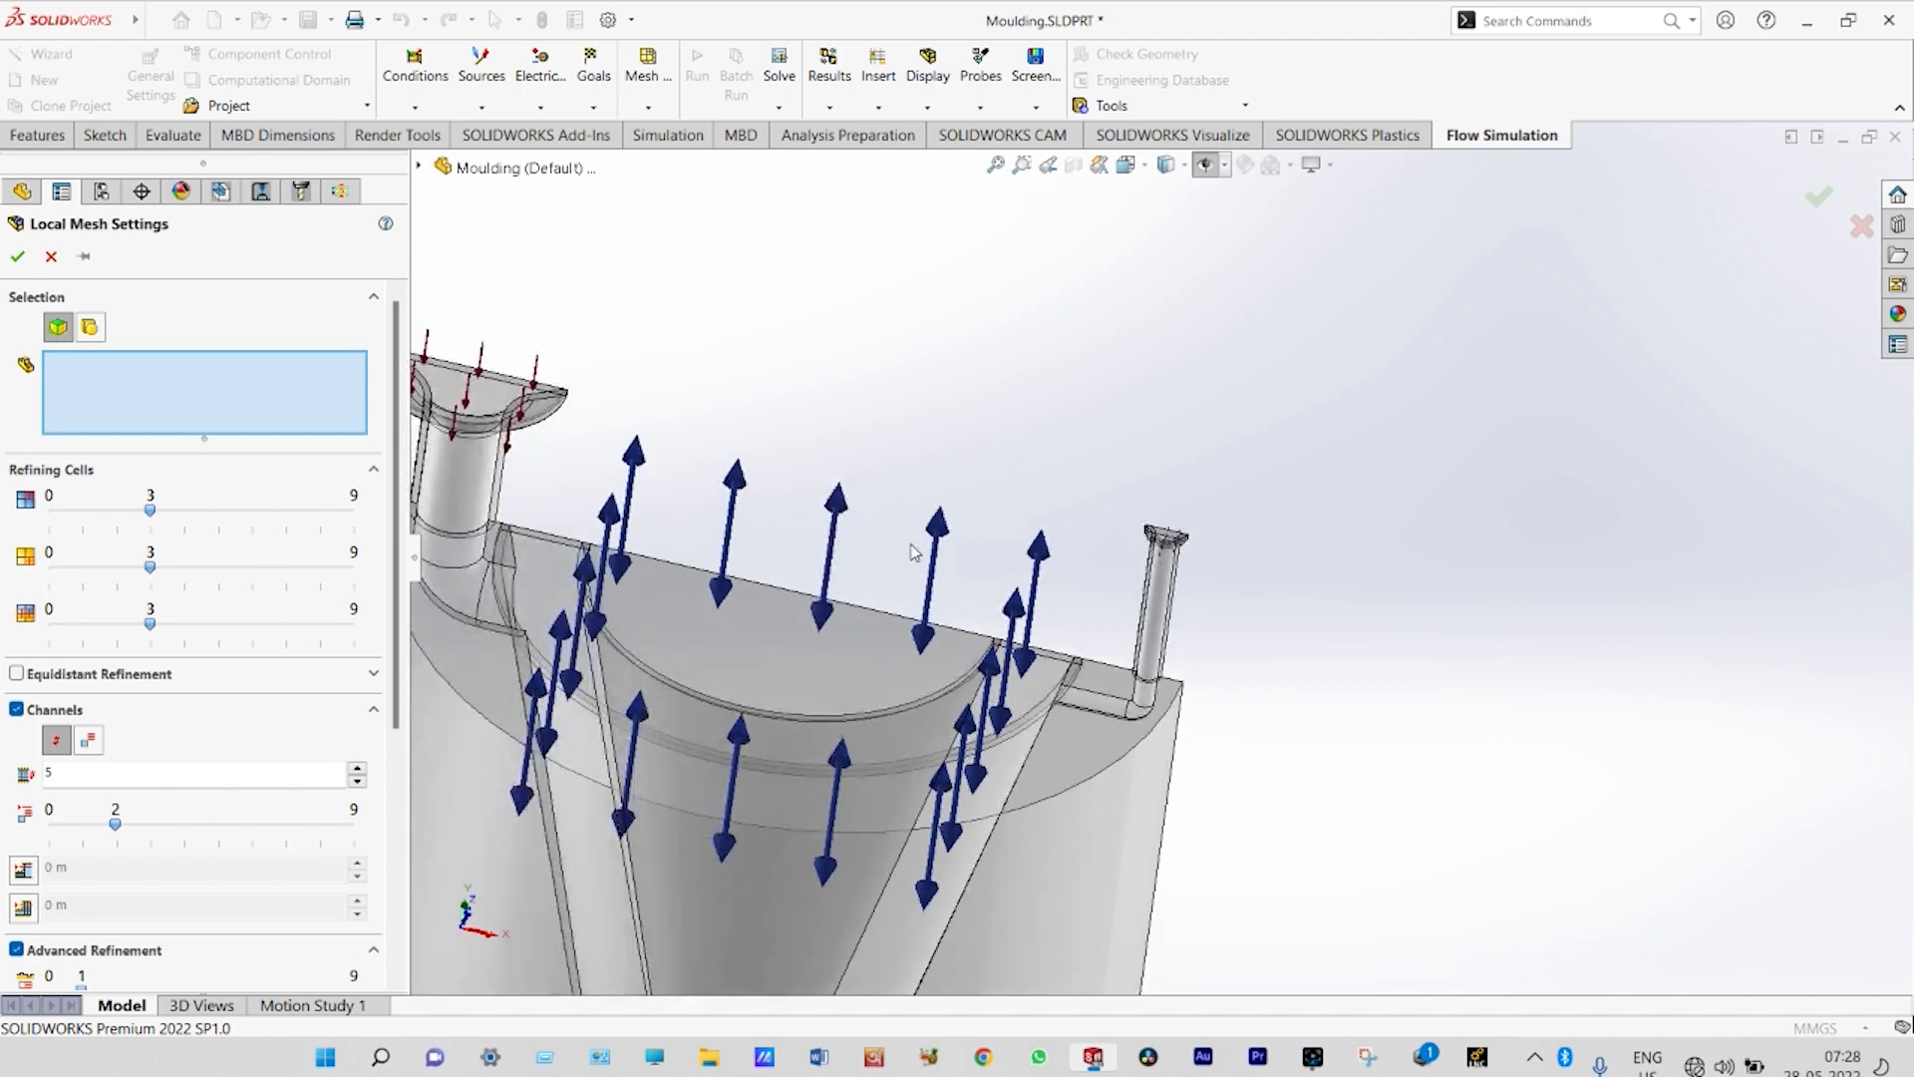
scroll(915, 554, up, 5)
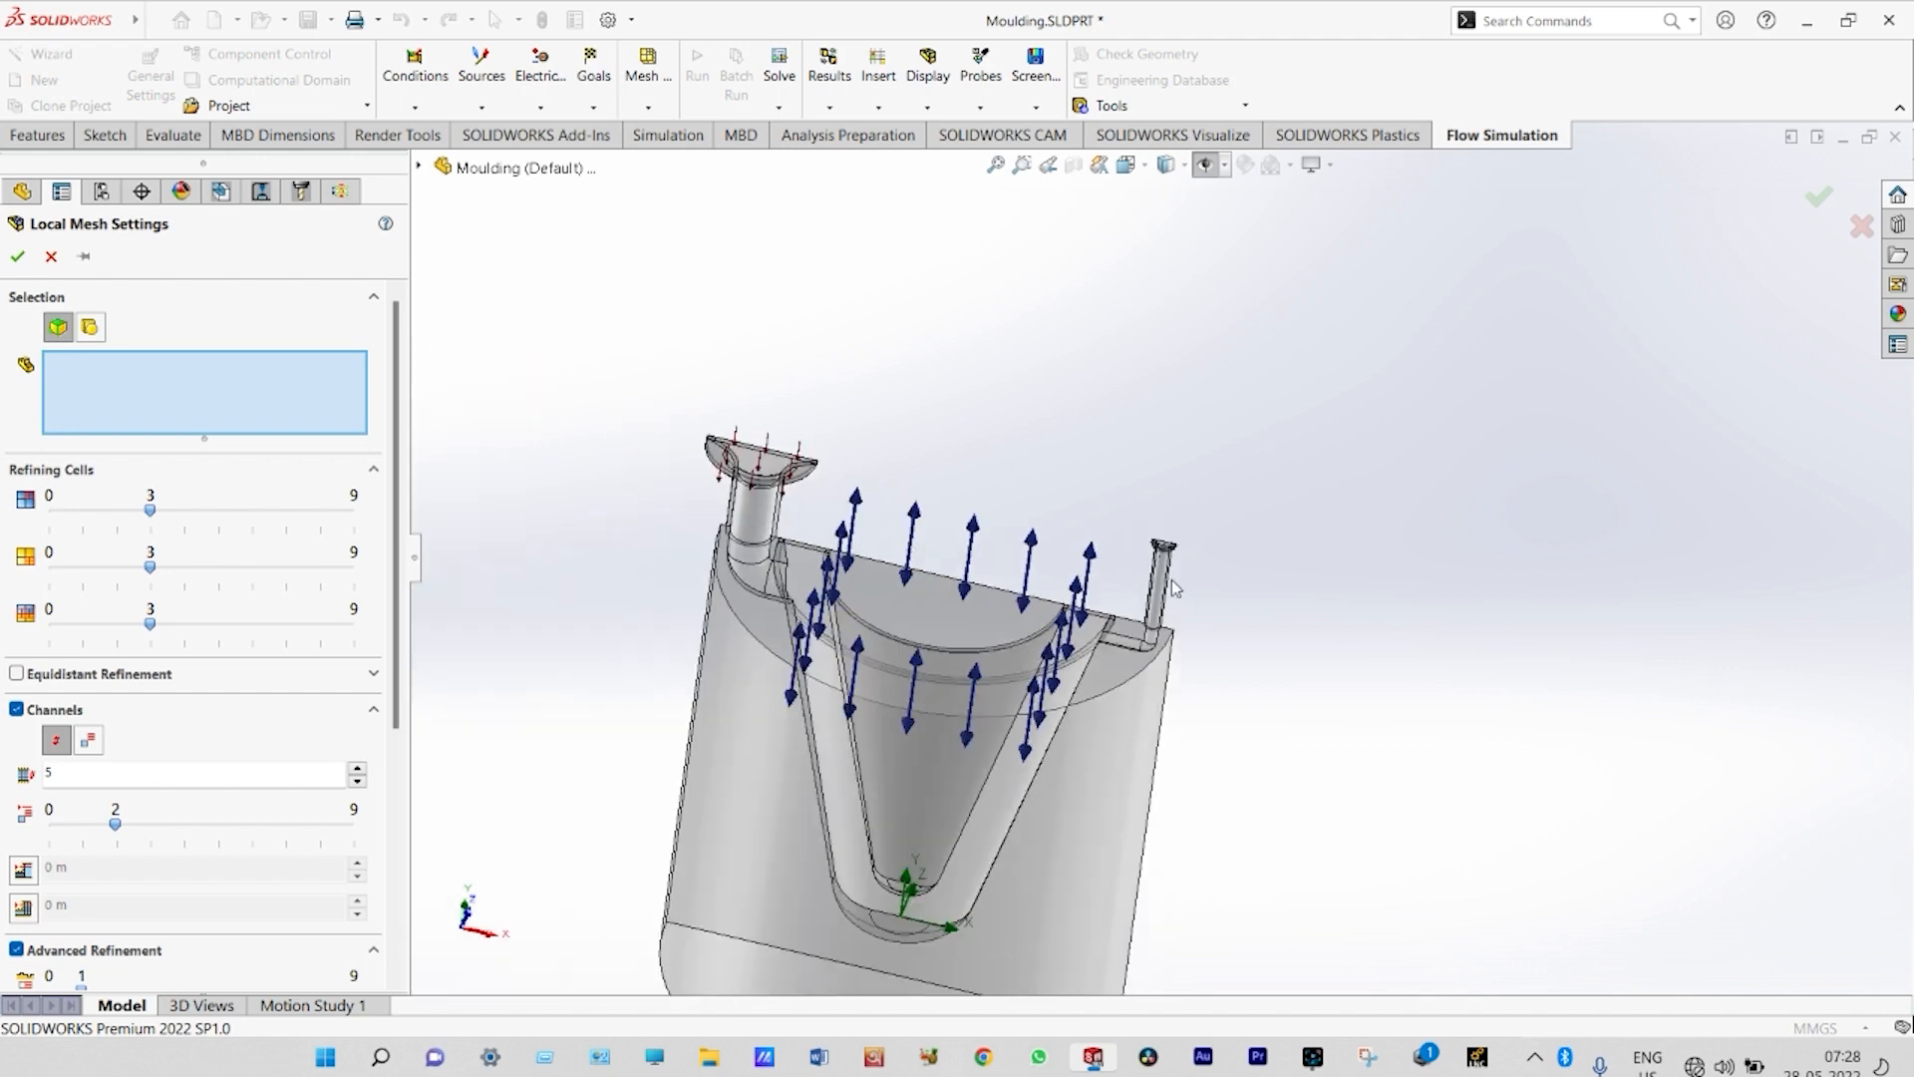
click(955, 775)
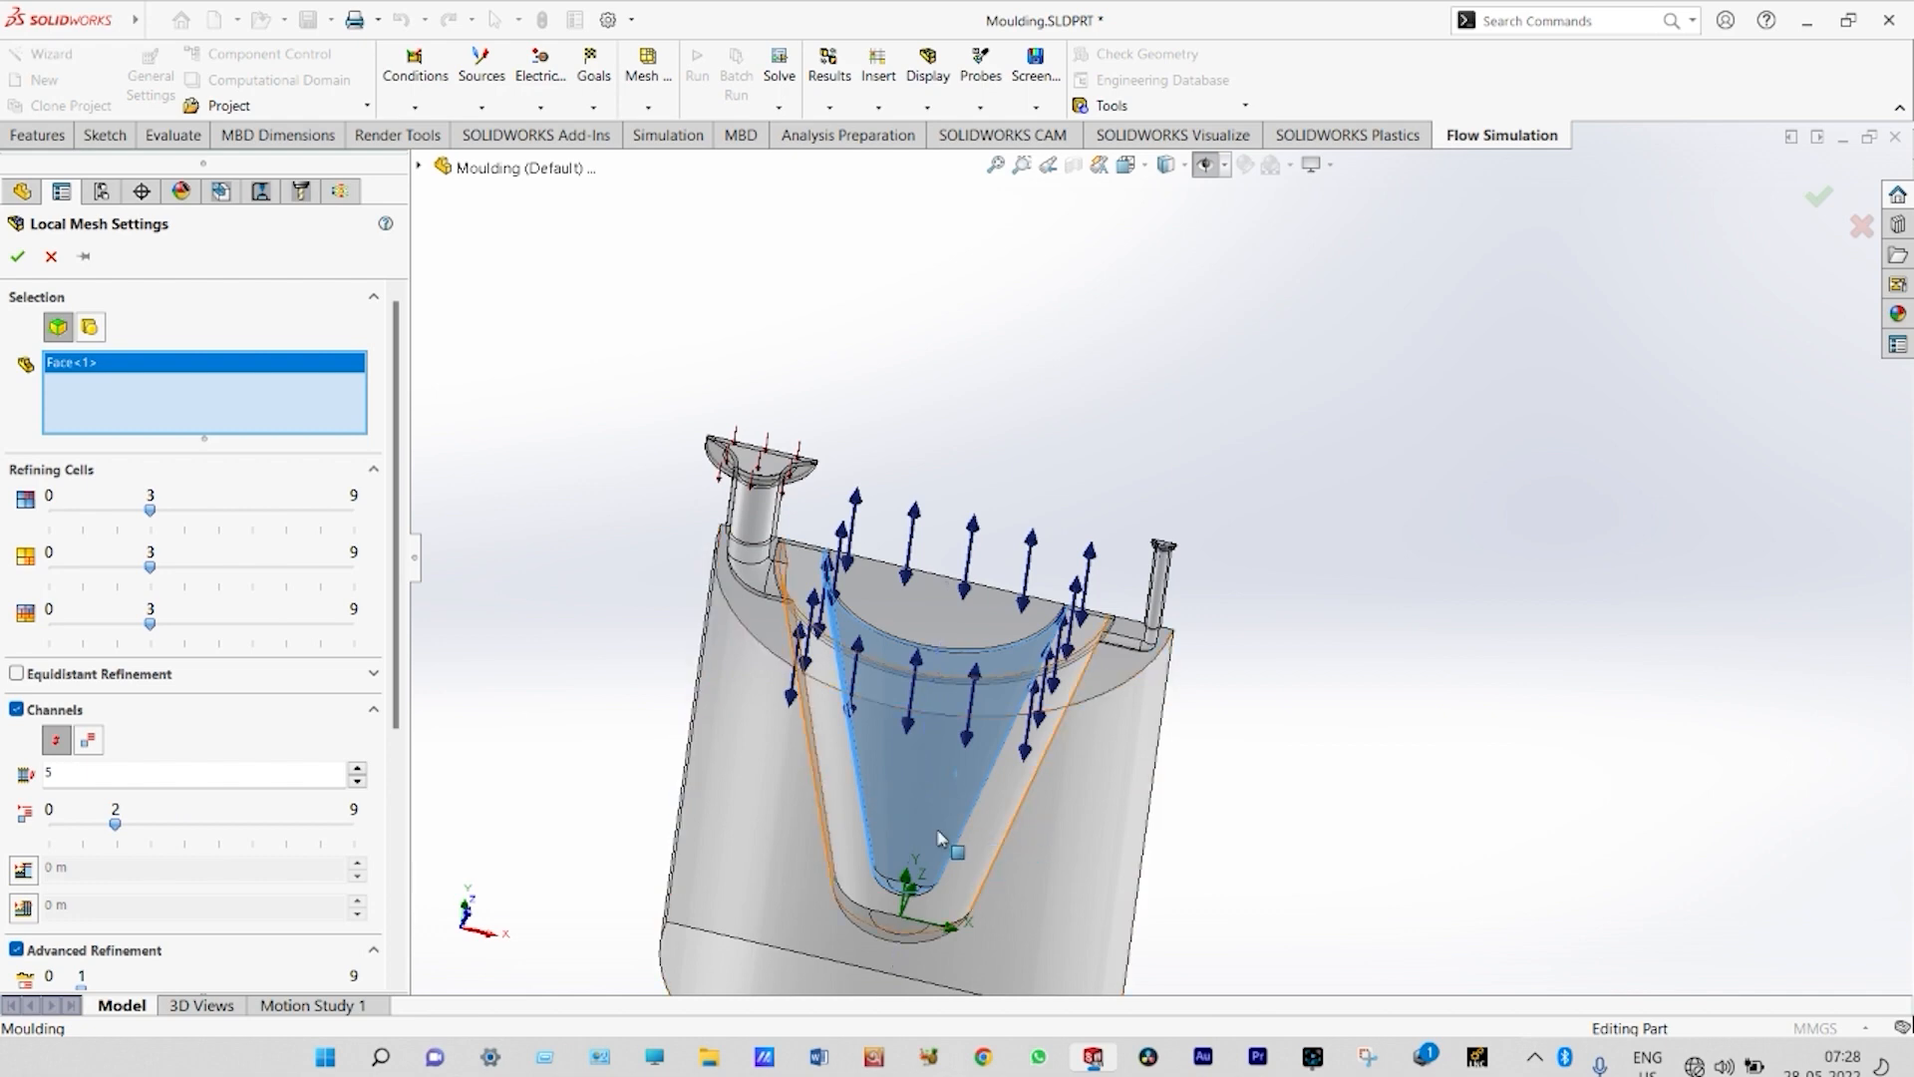
click(824, 794)
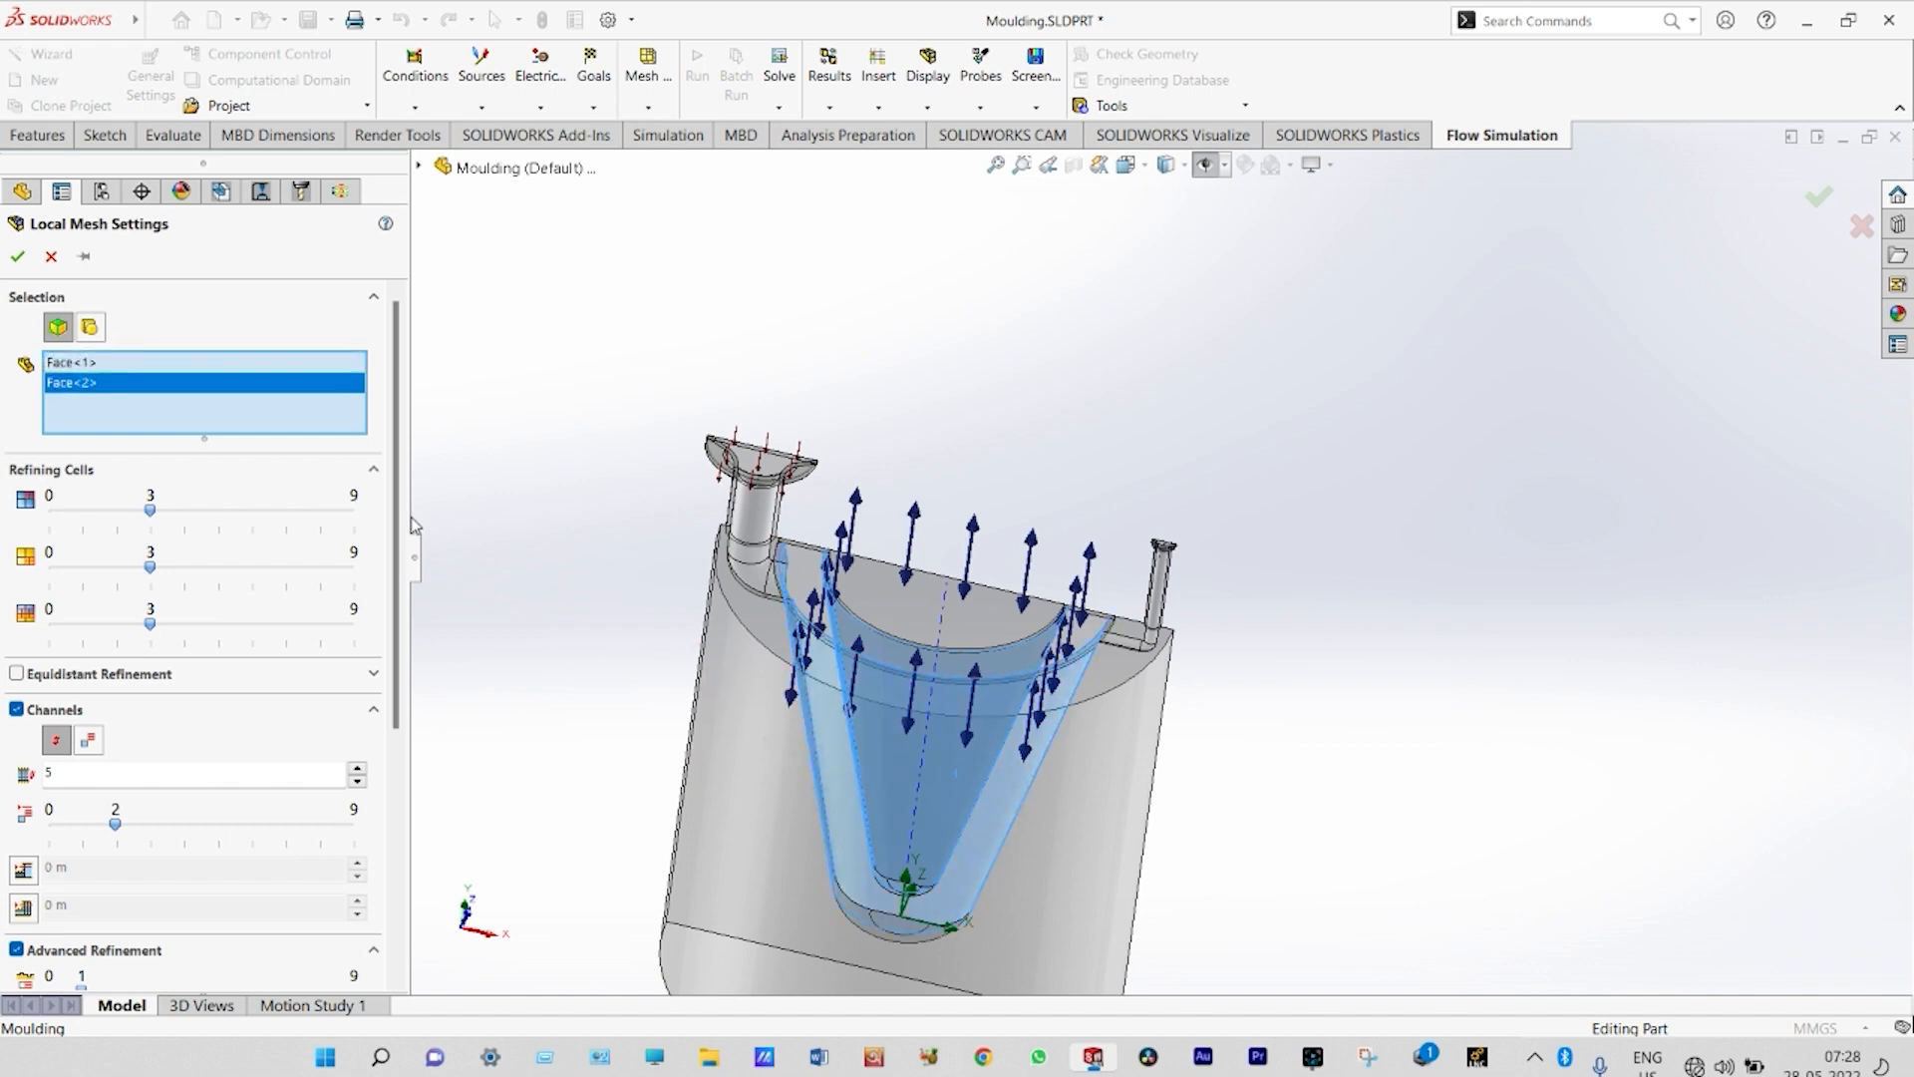
click(18, 256)
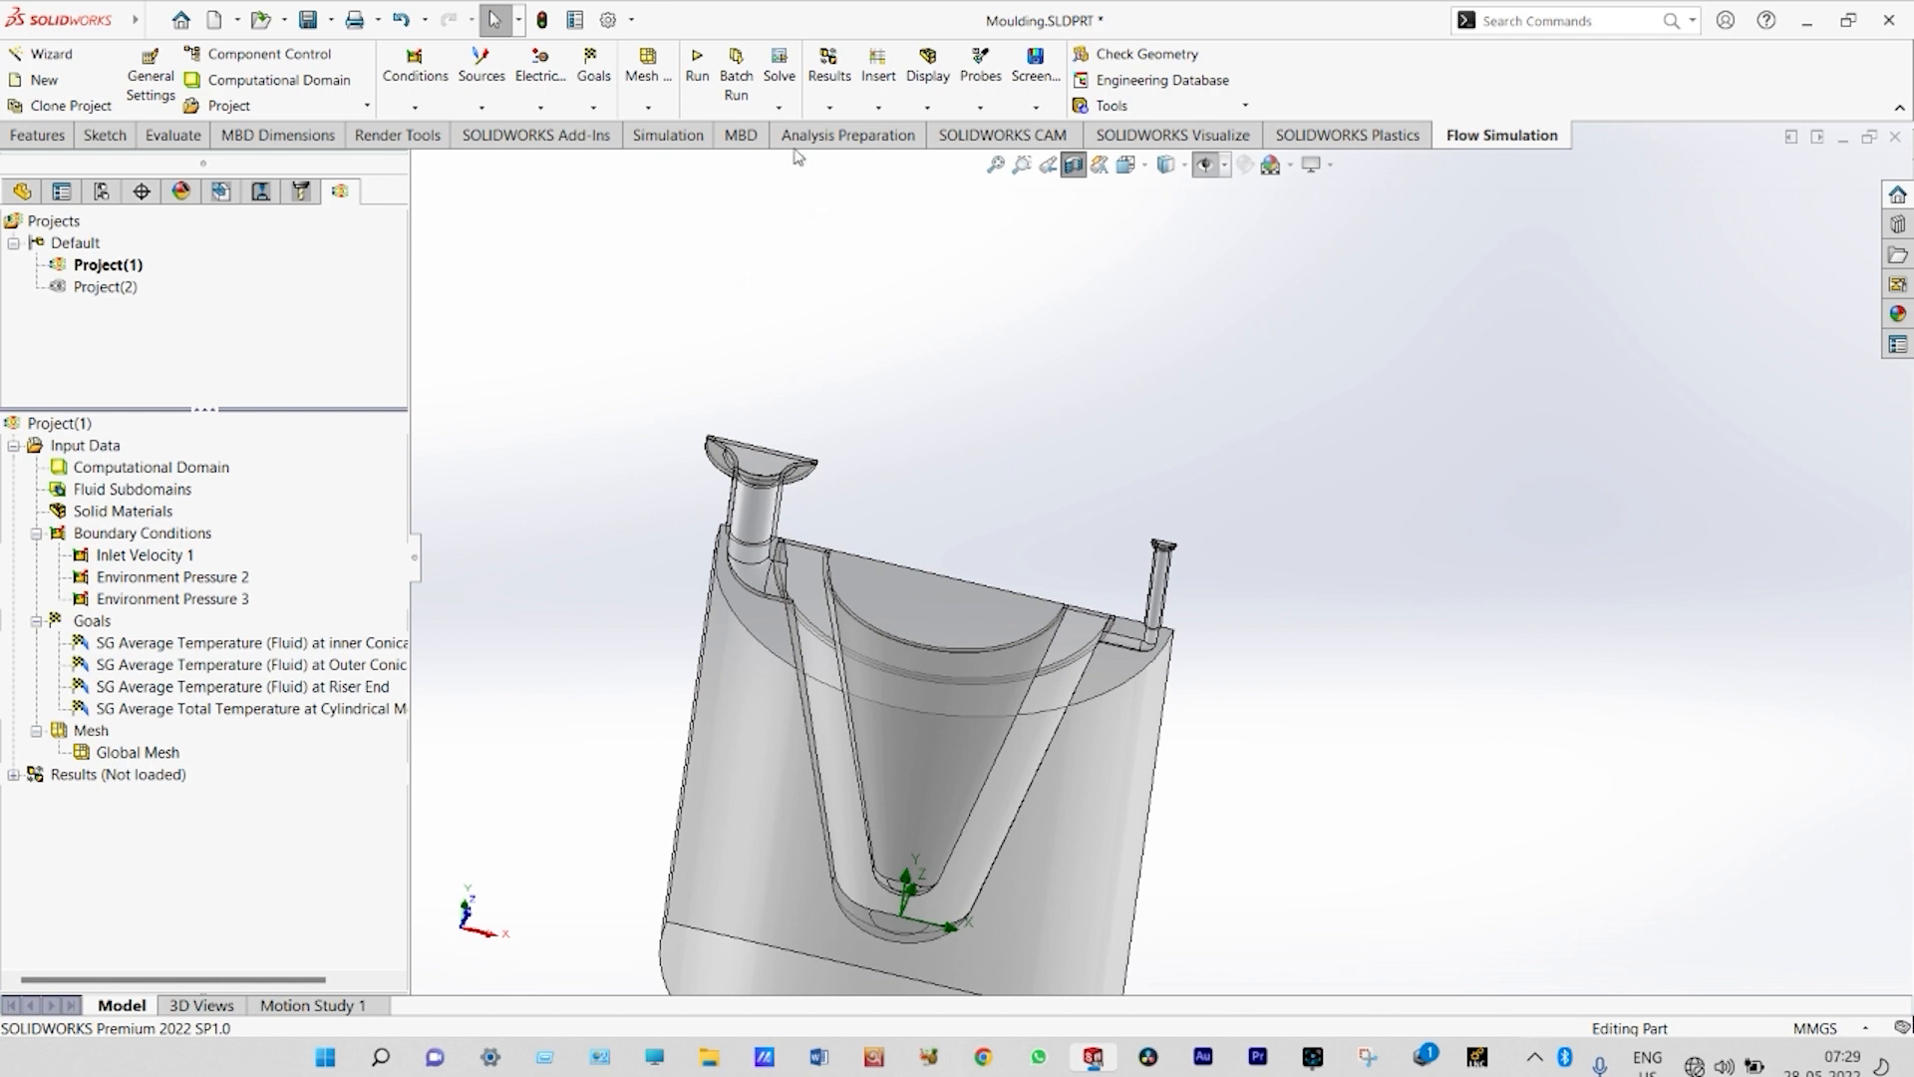
- Review Project(1)'s finishing and saving options, including the parameters stored for Transient Explorer, in the calculation control options
click(779, 108)
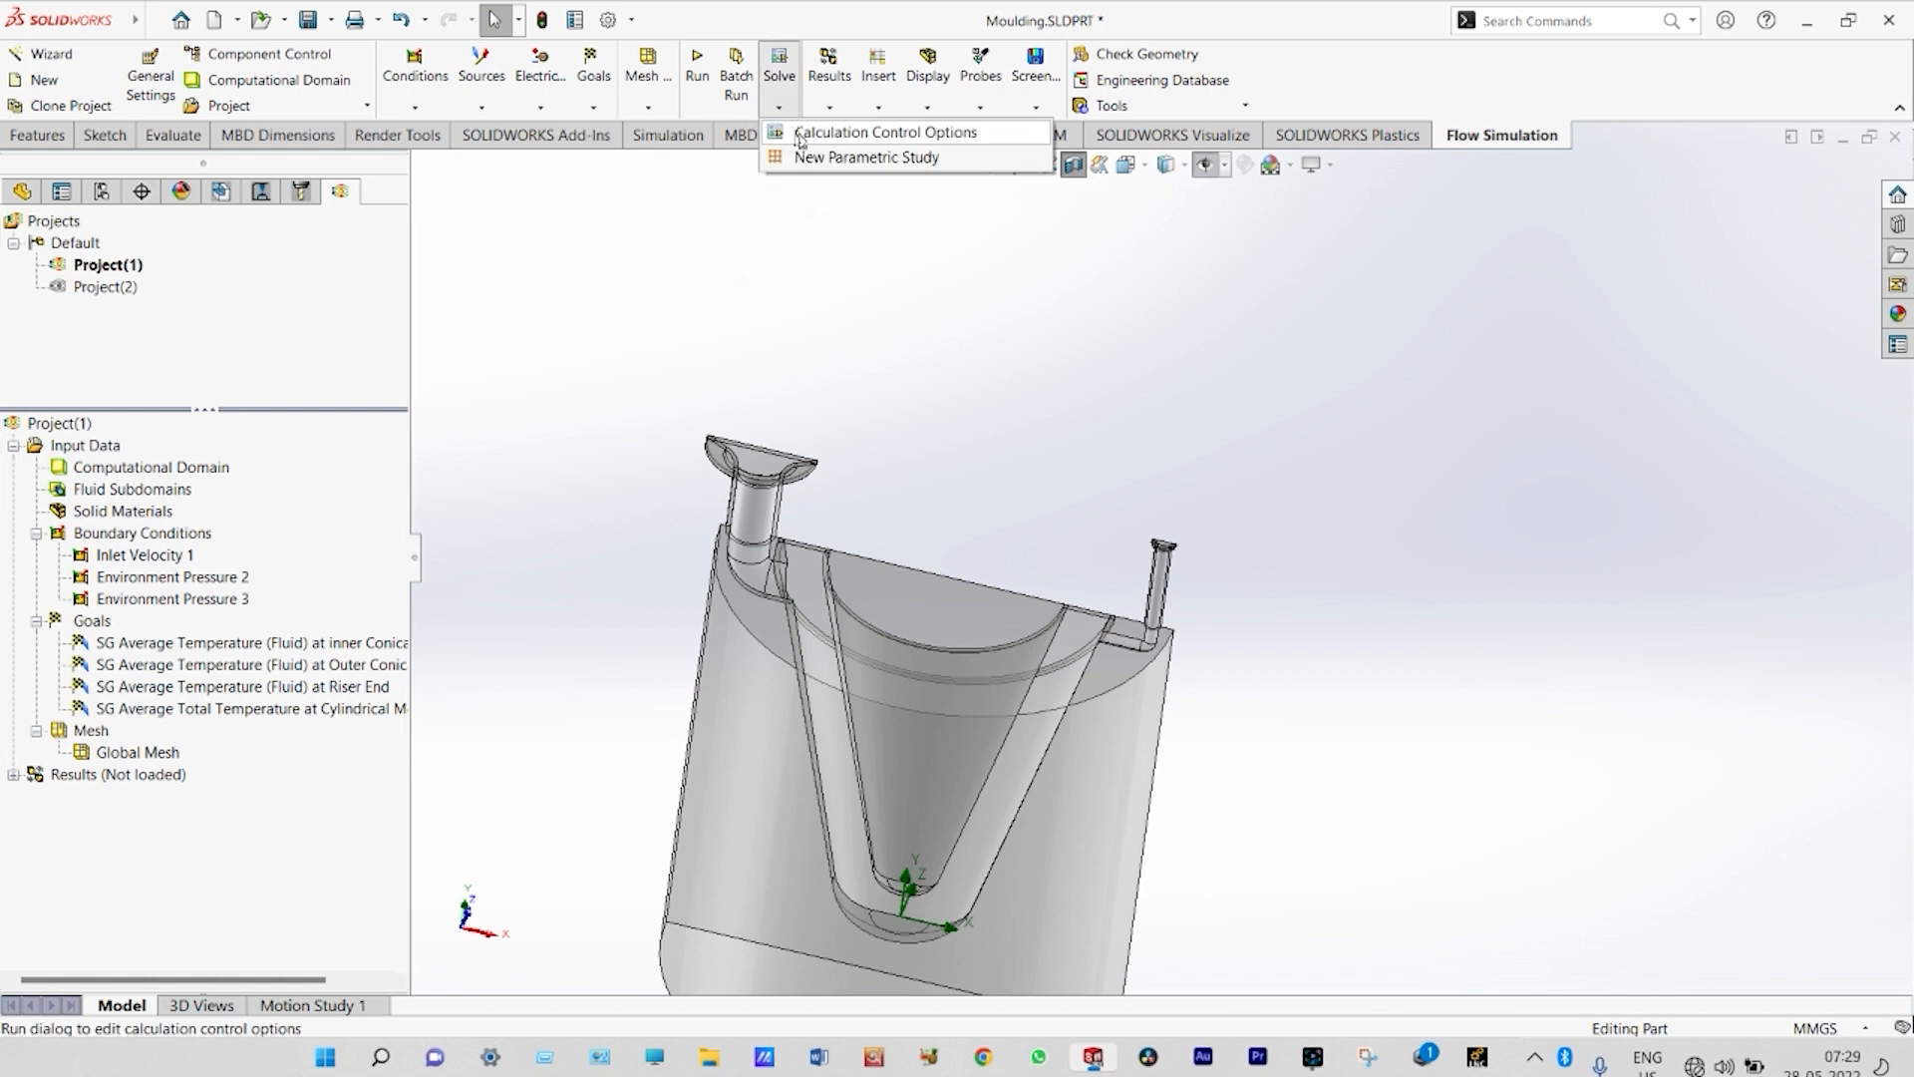
click(802, 140)
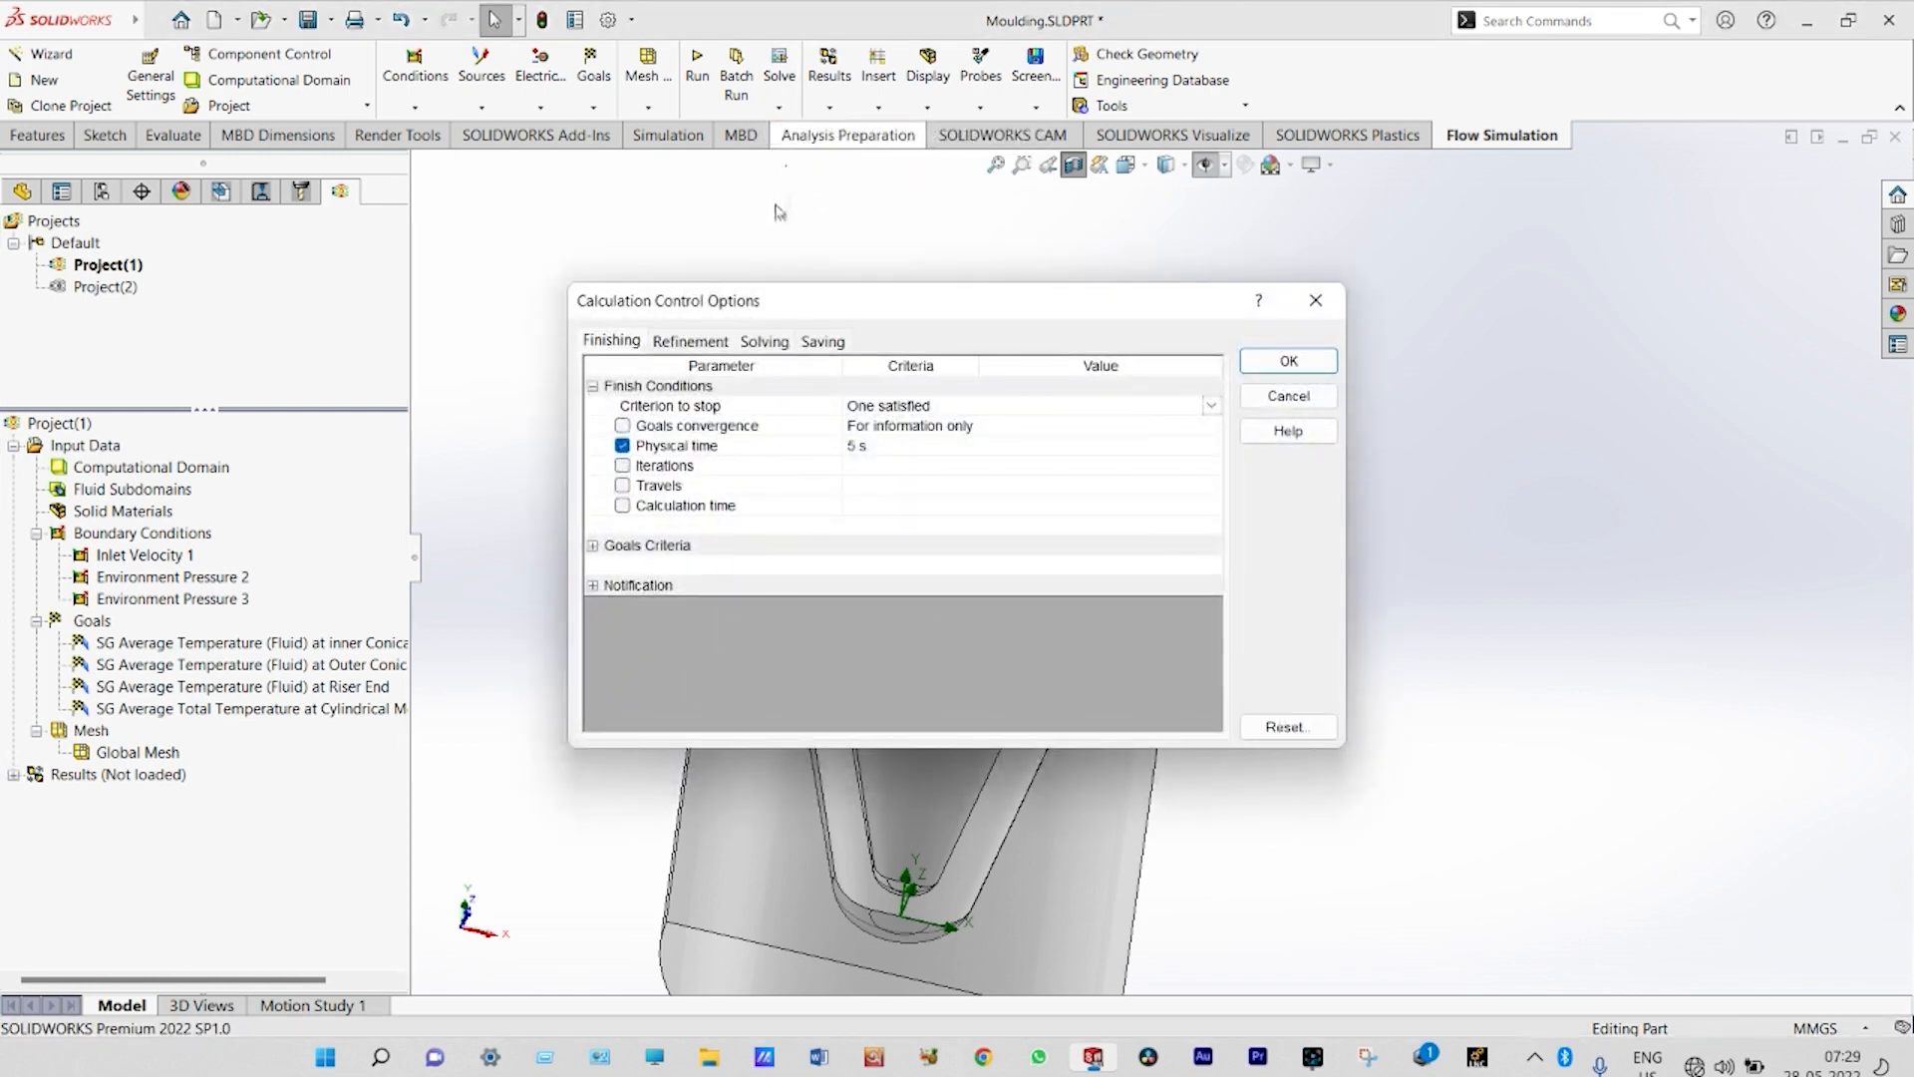
click(823, 340)
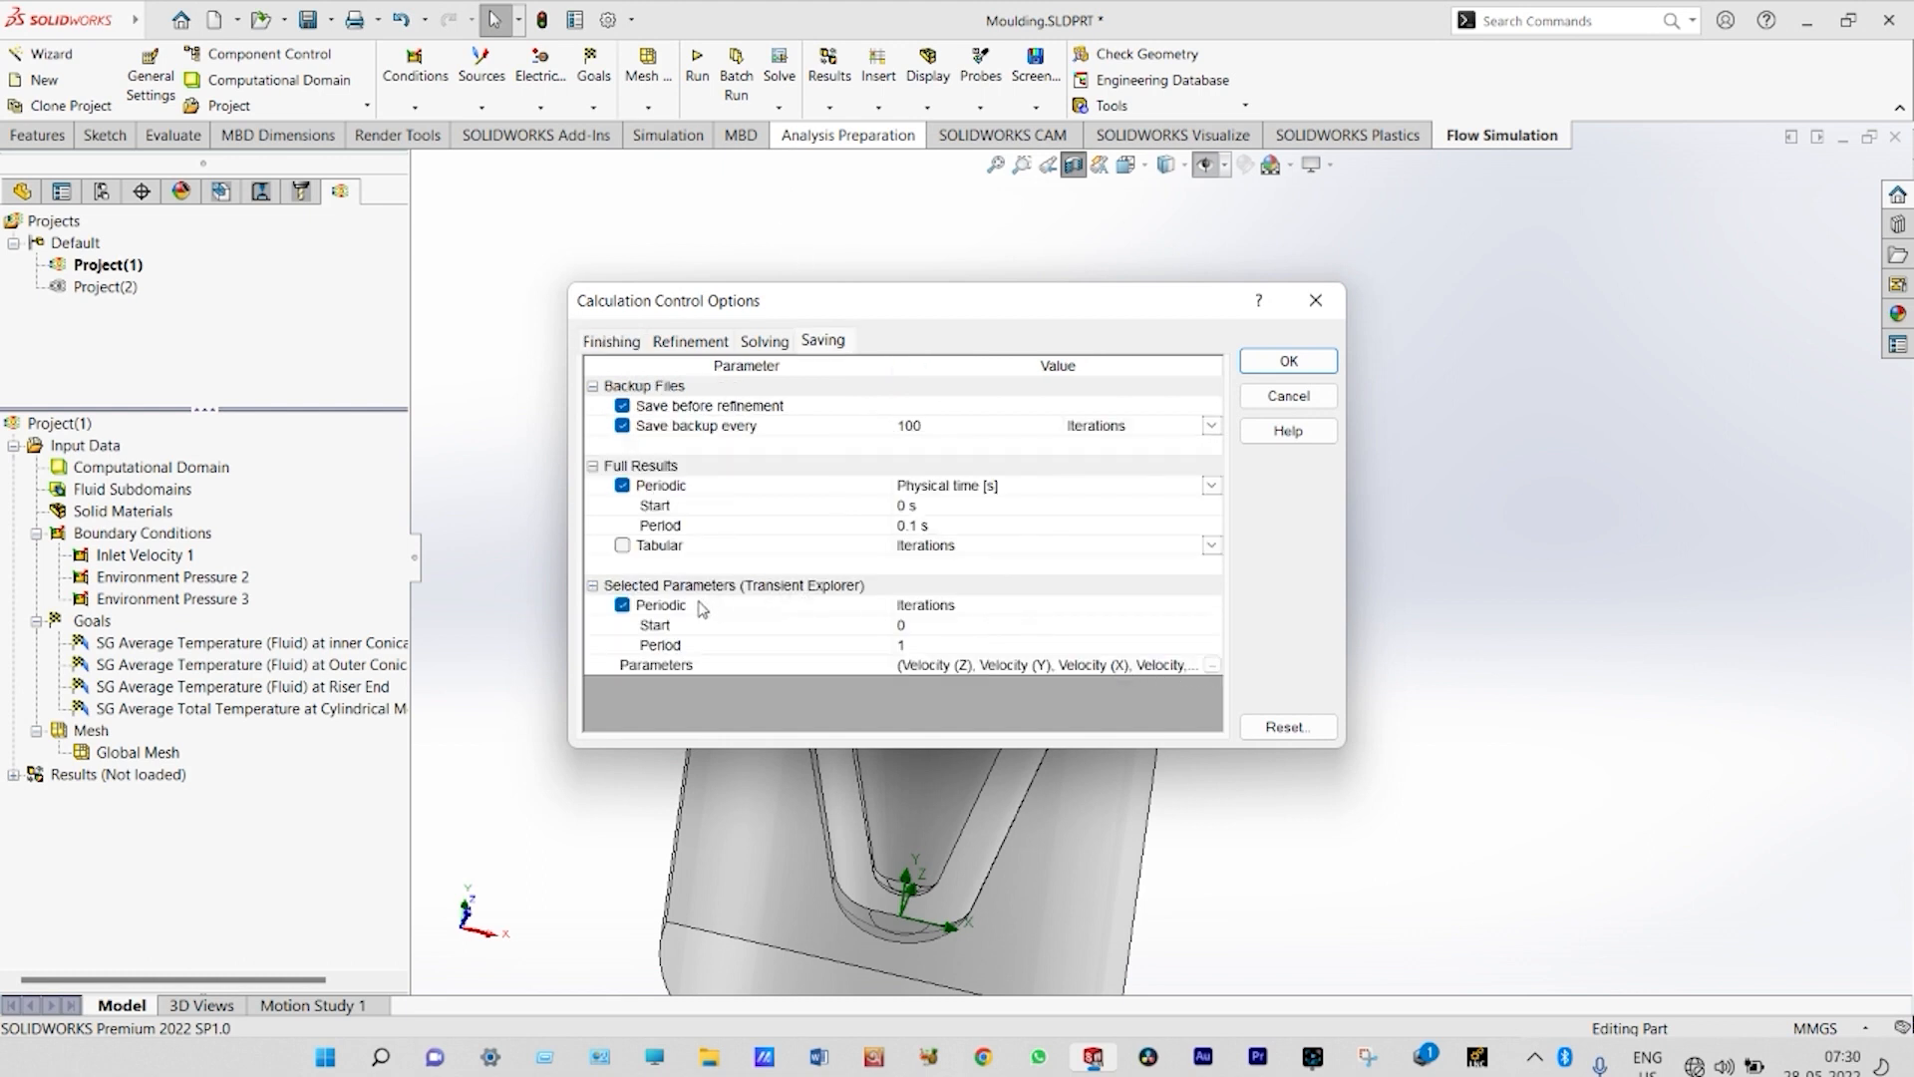
click(1211, 665)
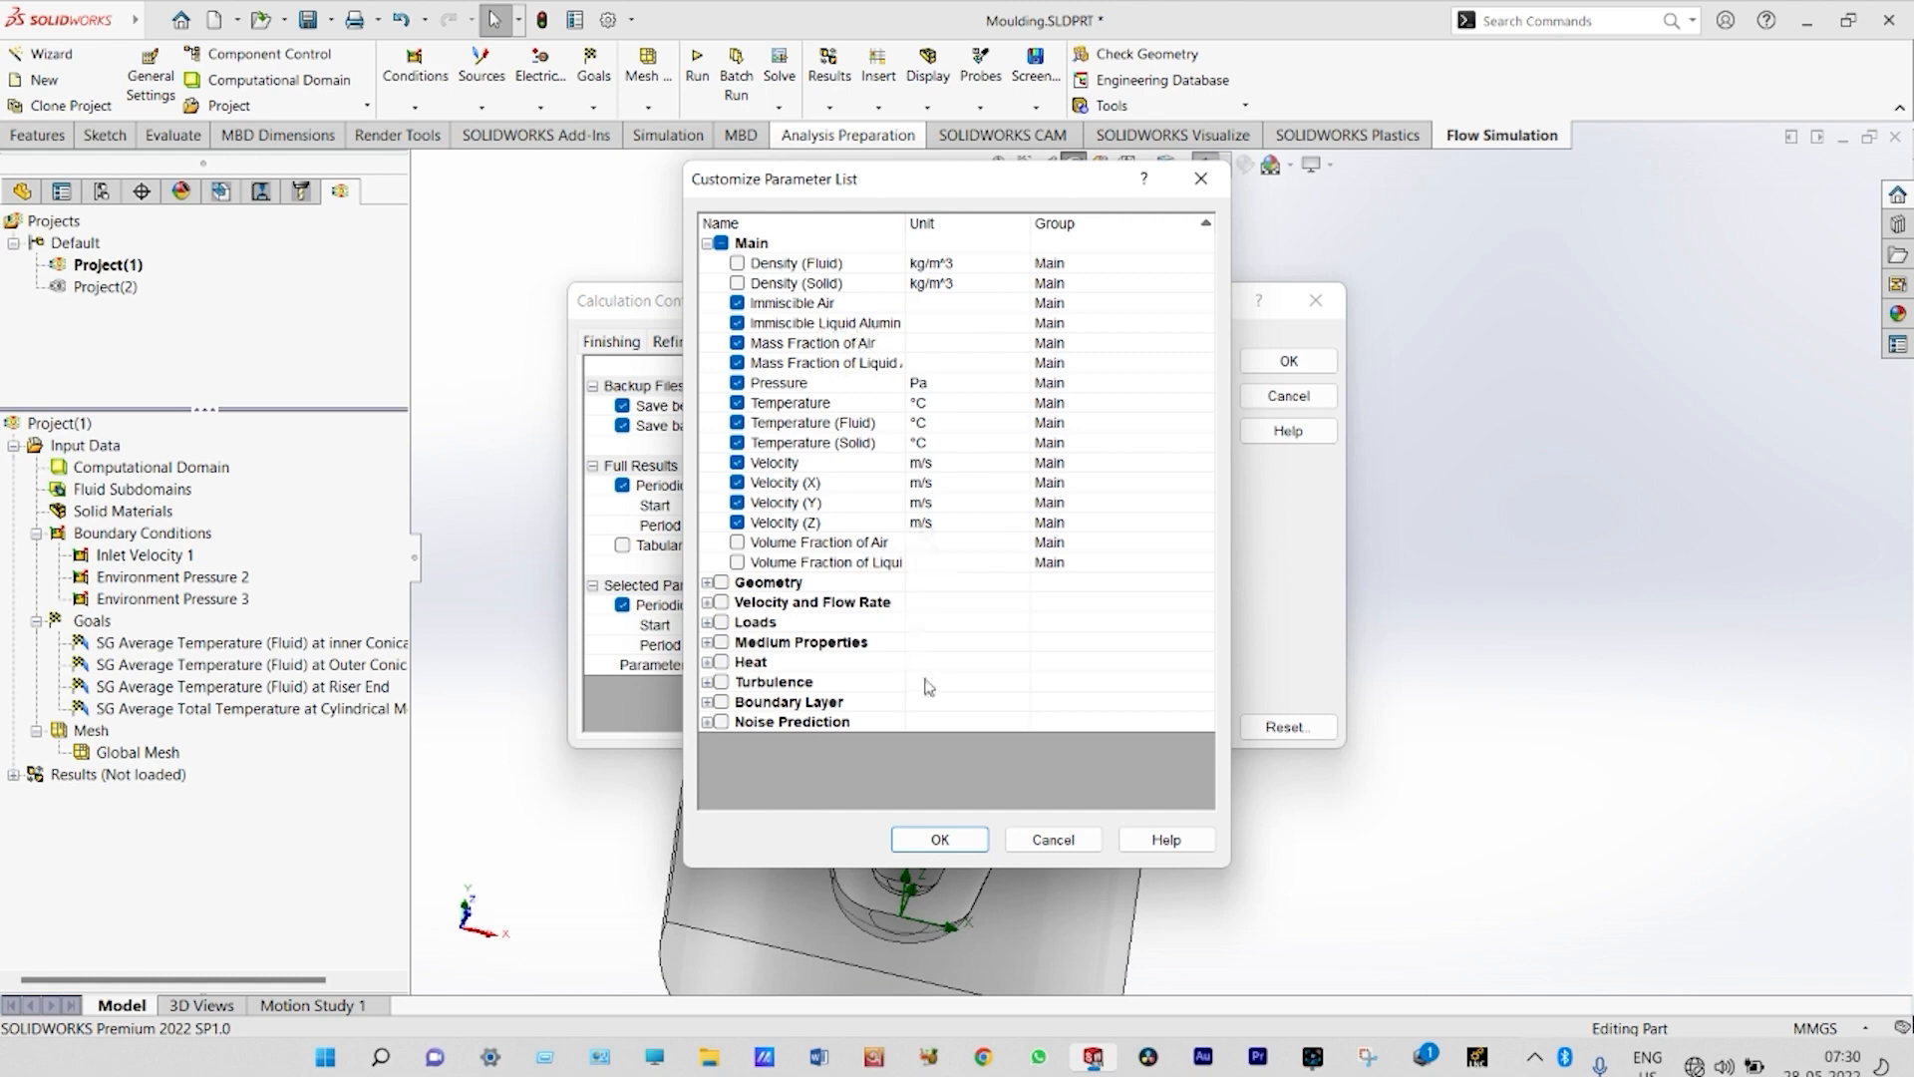
click(939, 841)
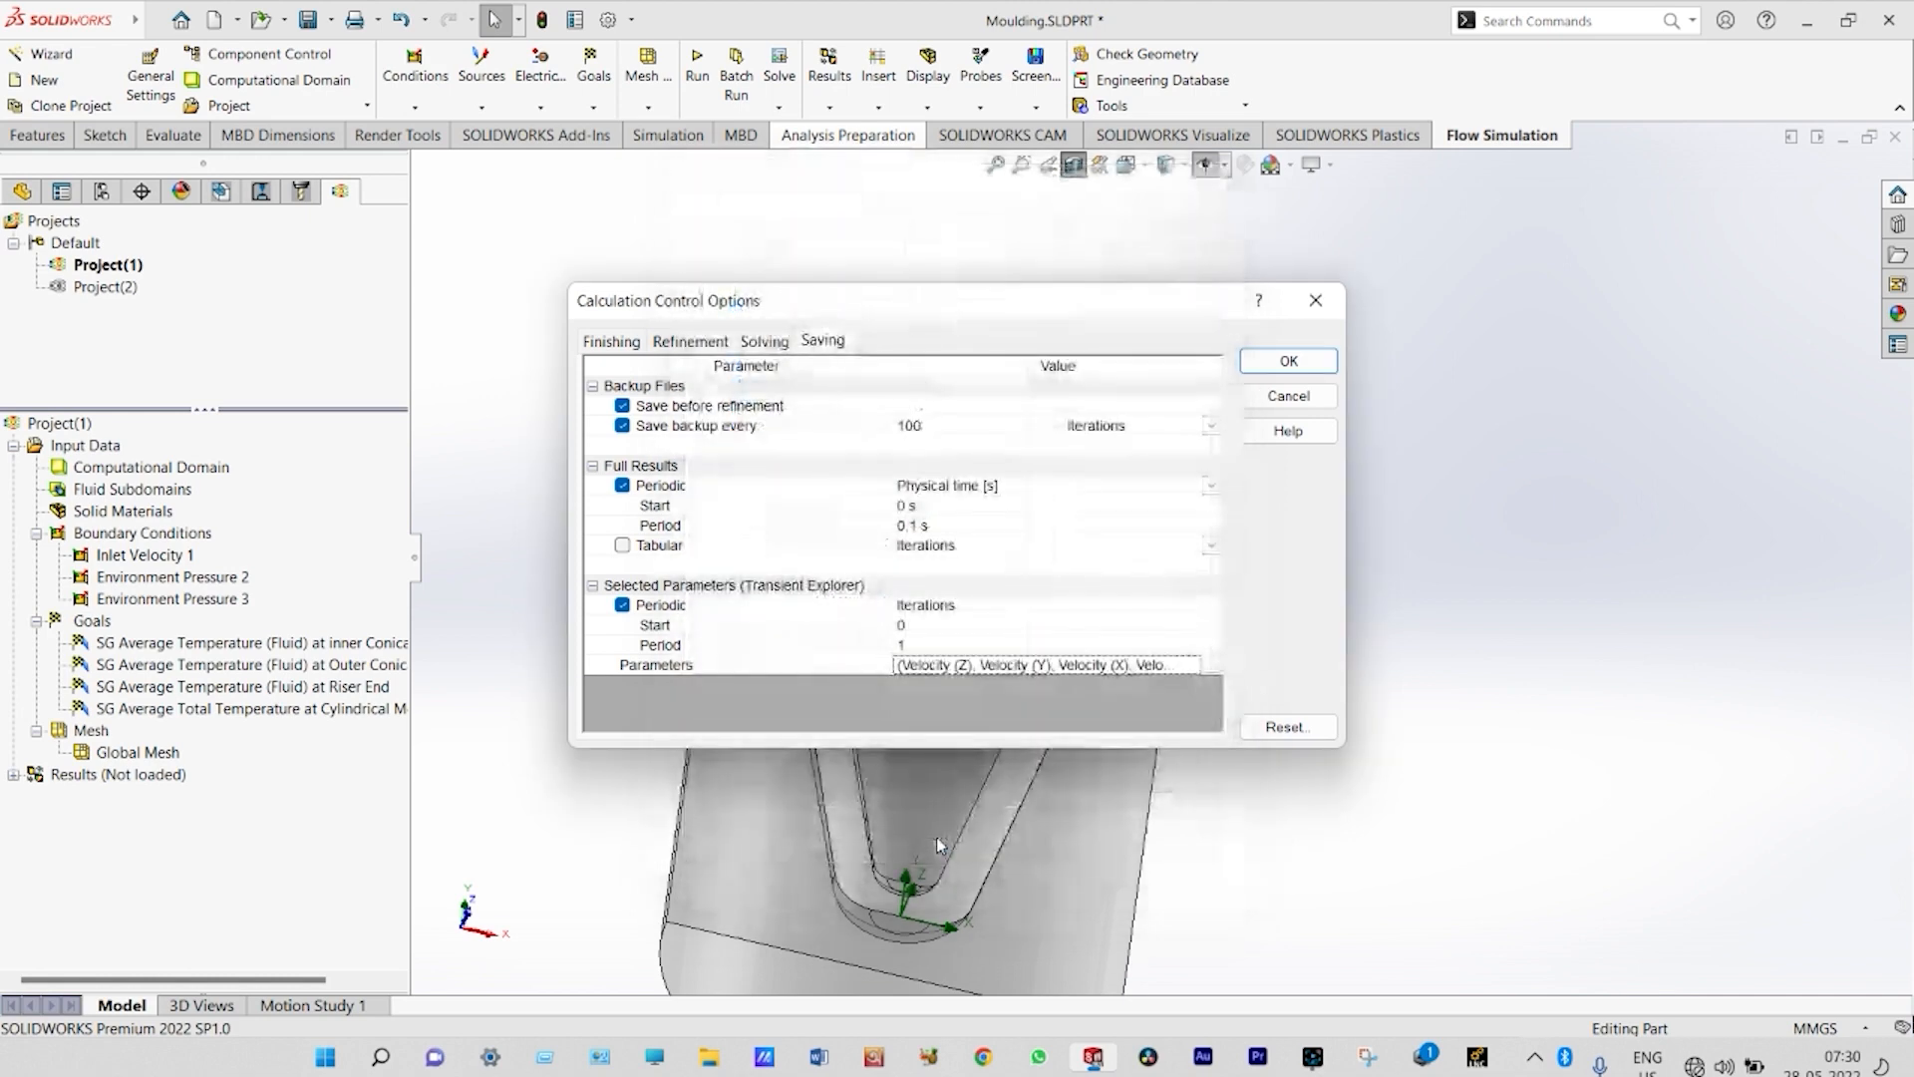
click(1287, 361)
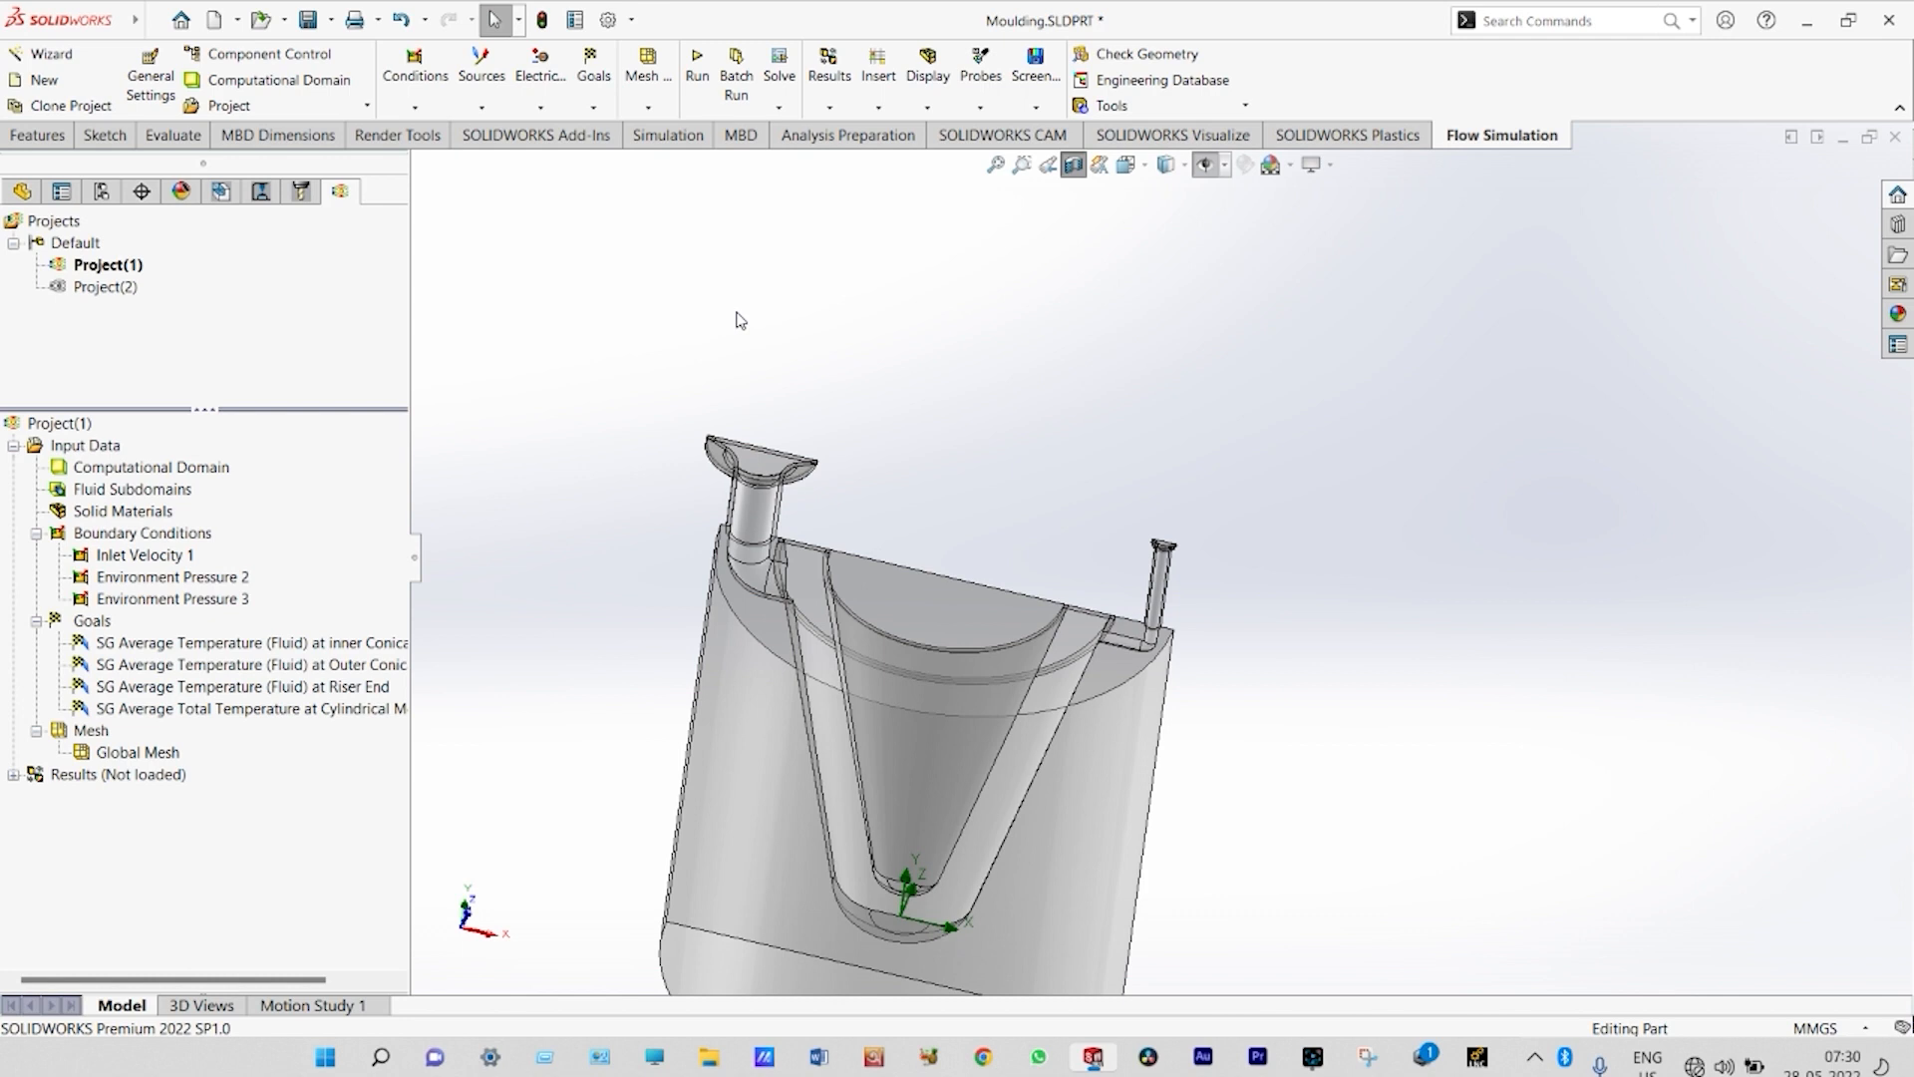
- Load the calculated results of Project(1) and show the whole, unsectioned model from the front
right_click(160, 771)
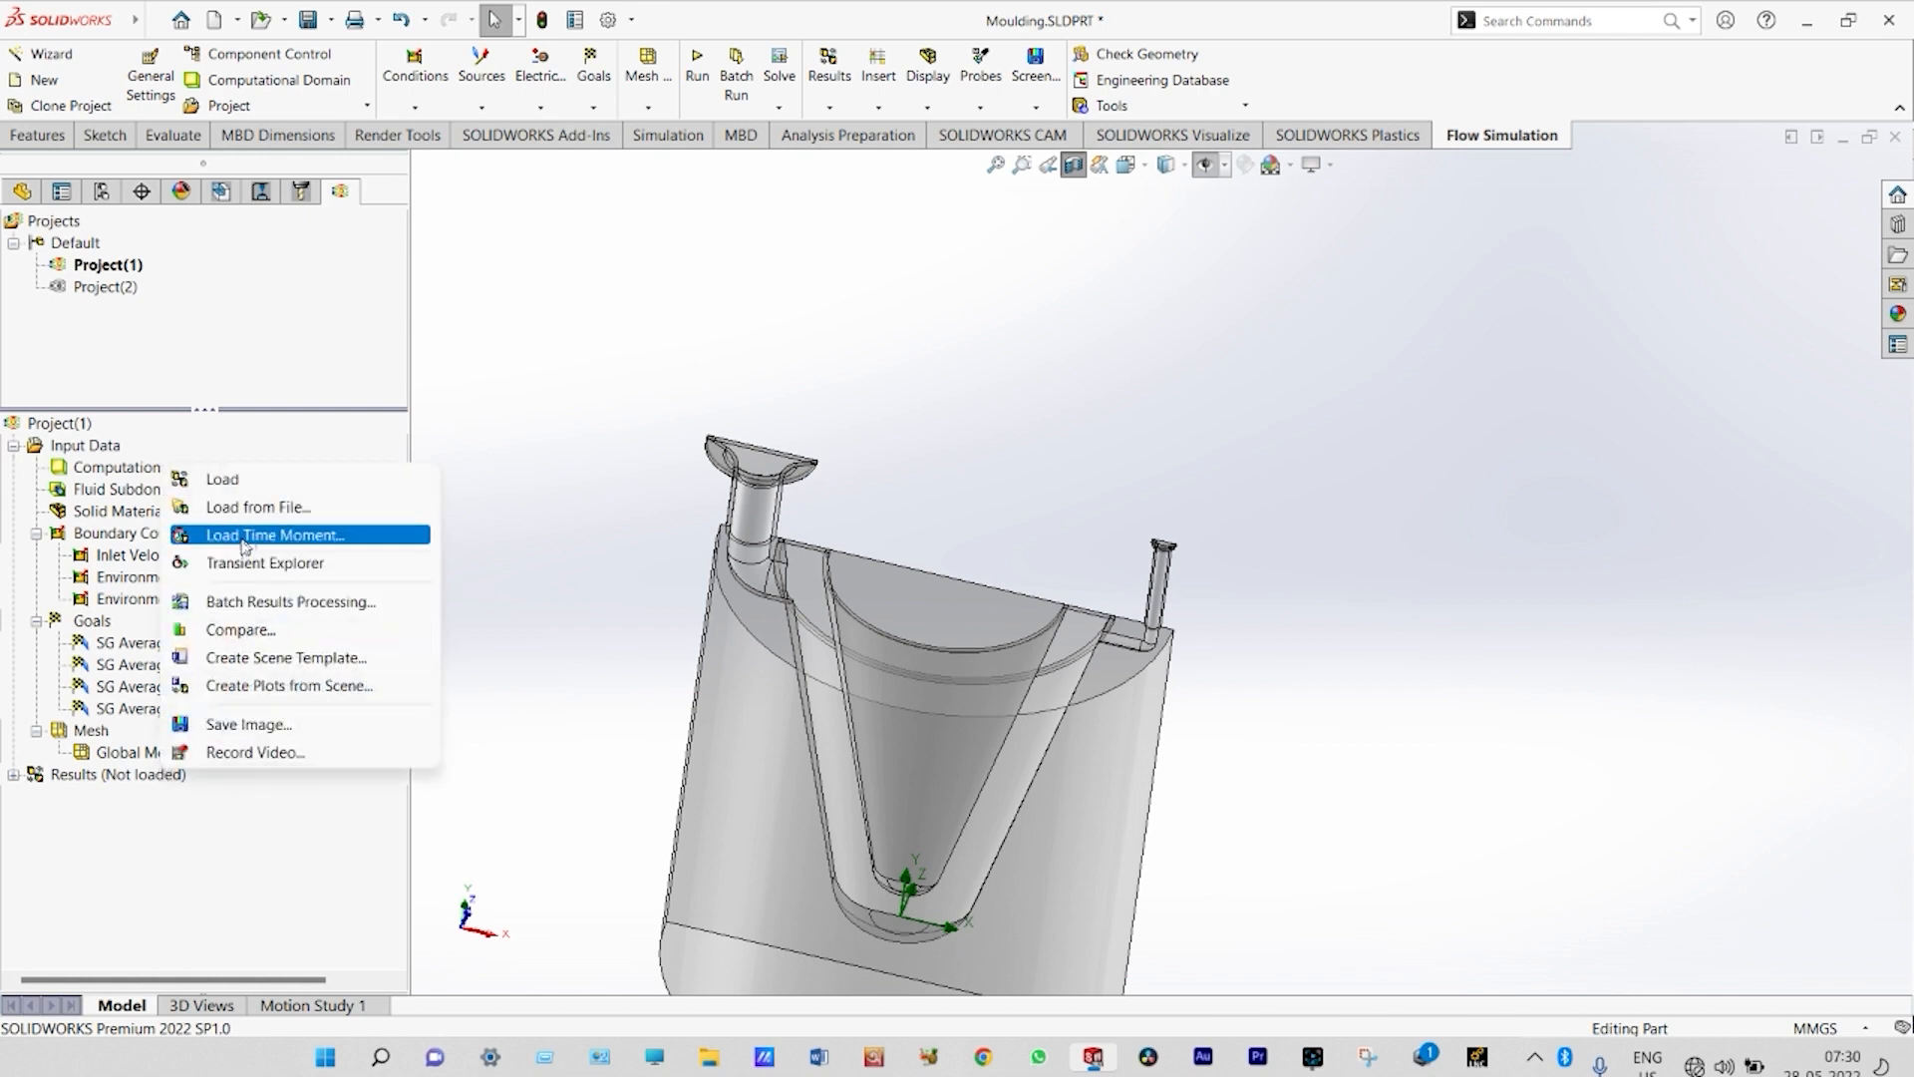
click(236, 487)
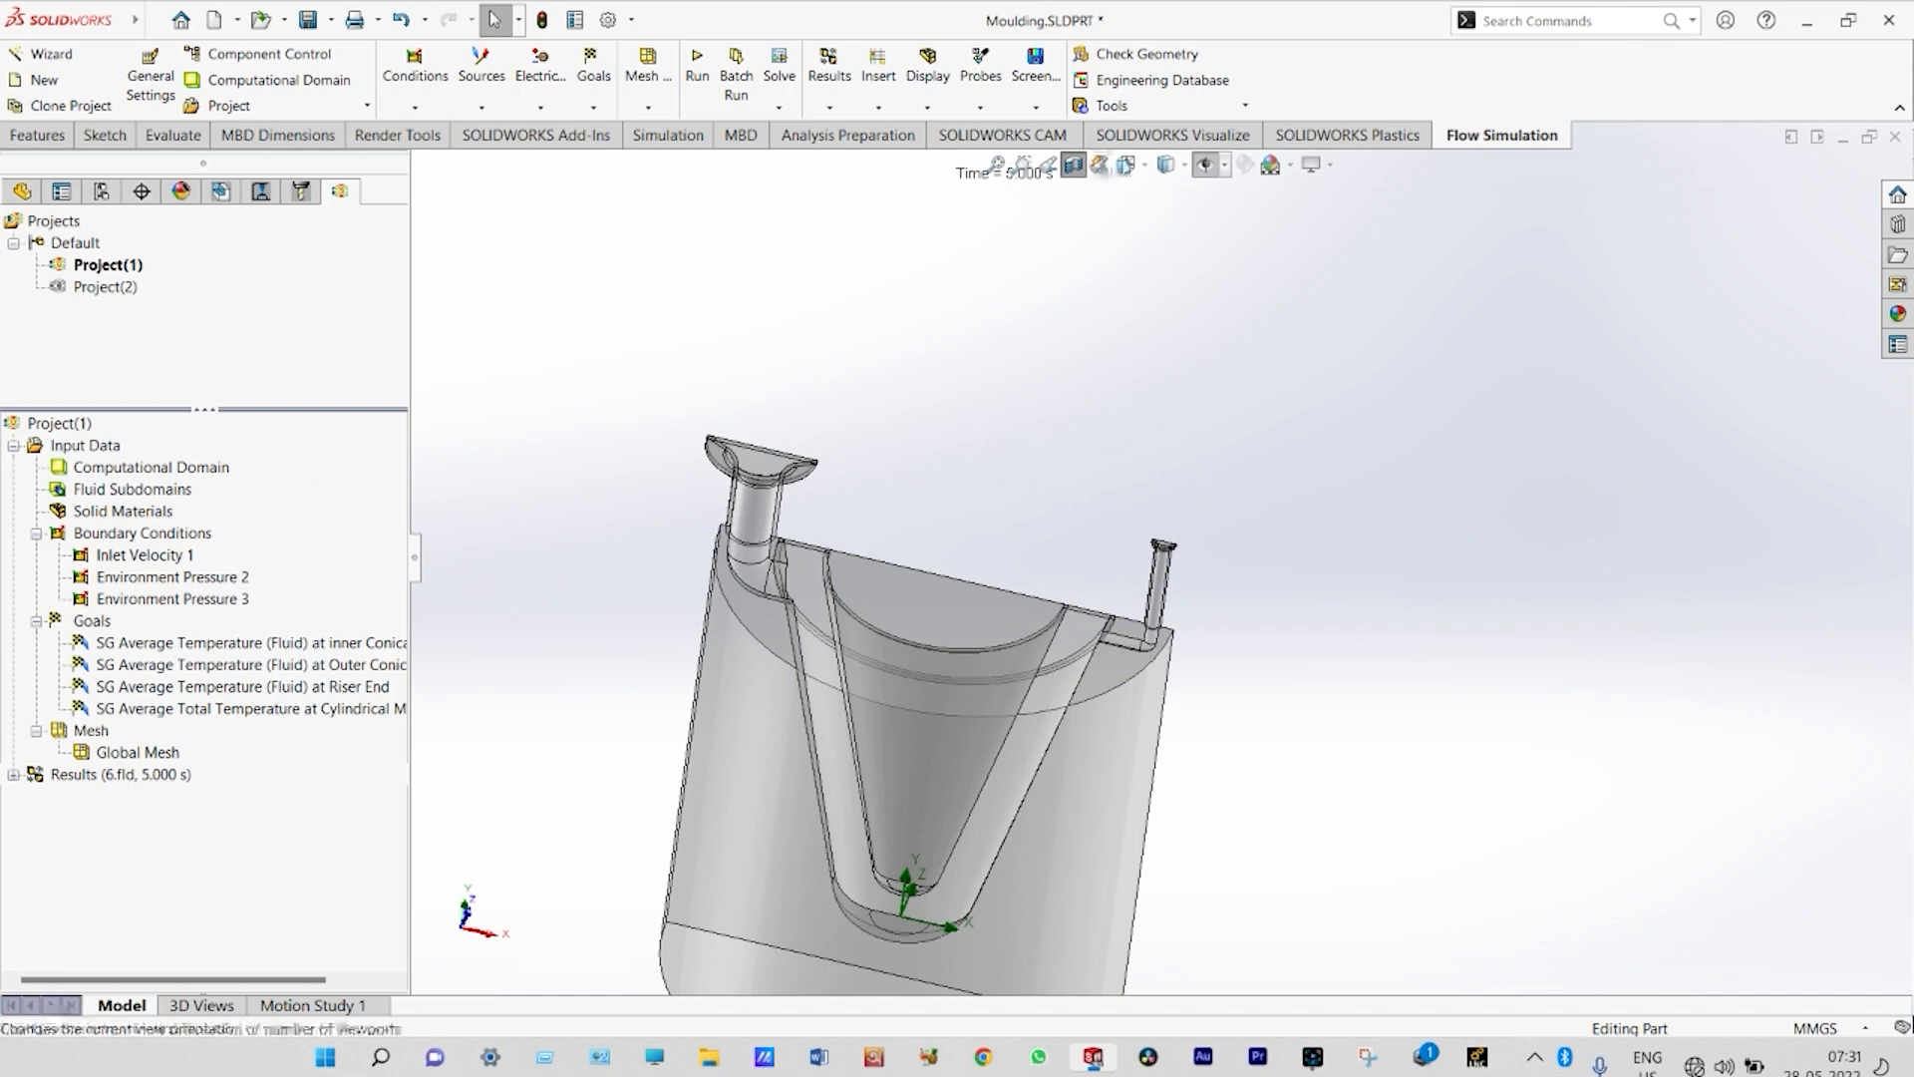
click(1075, 166)
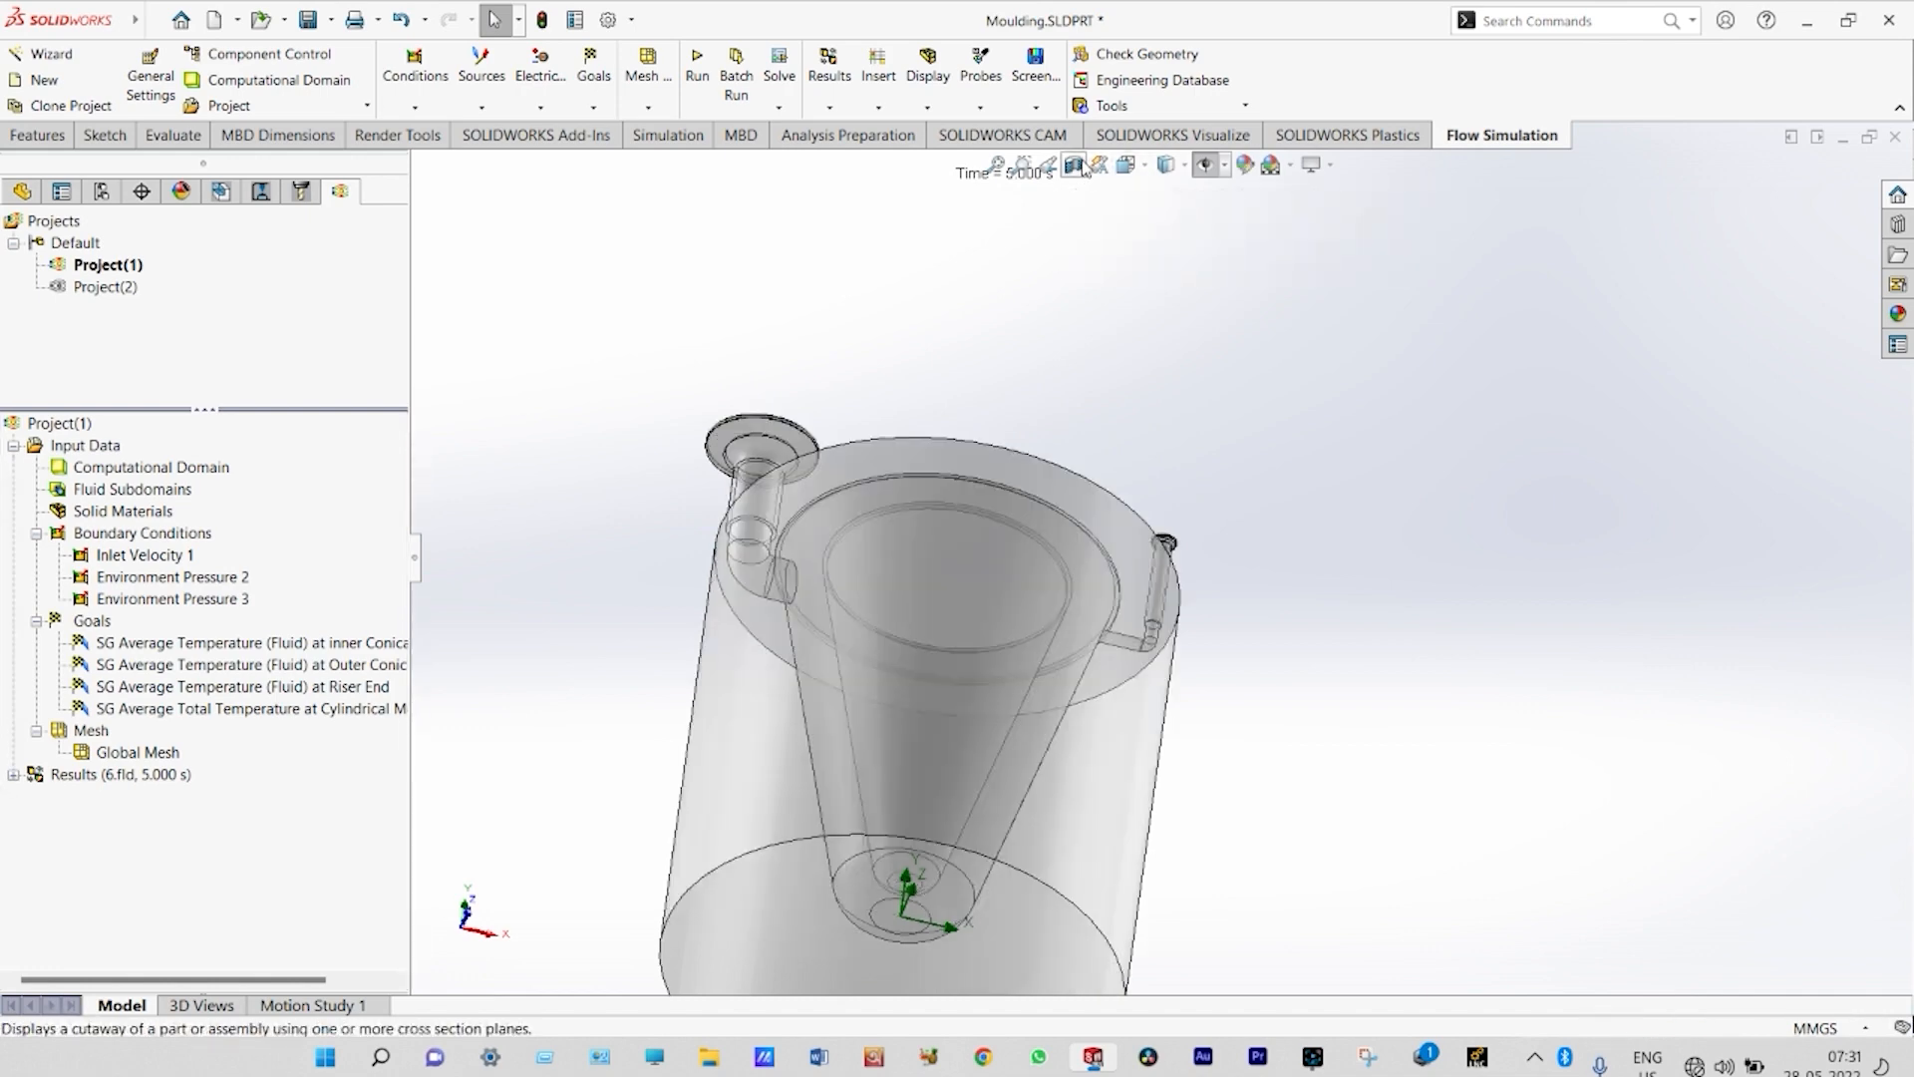
click(1122, 167)
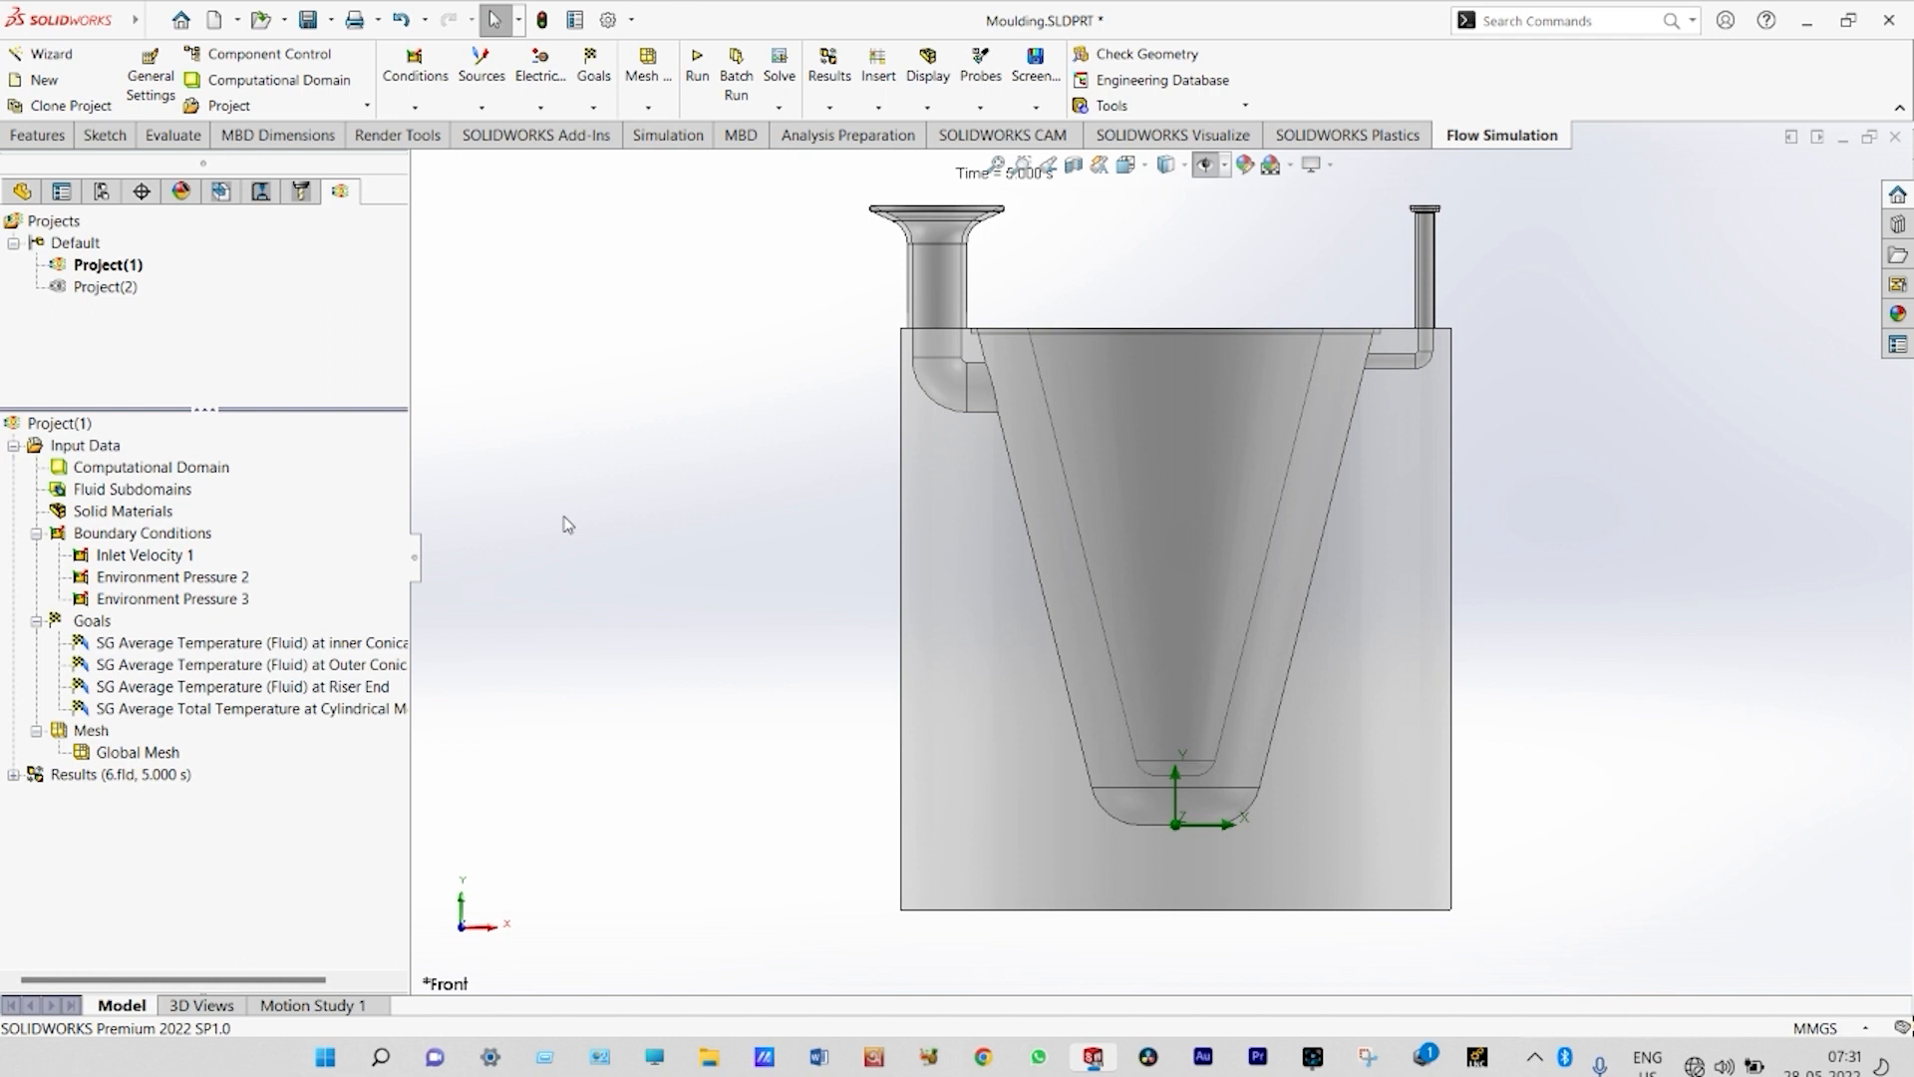
- Switch the results to Transient Explorer and insert a cut plot on the Front Plane with Temperature (Fluid) contours
right_click(79, 779)
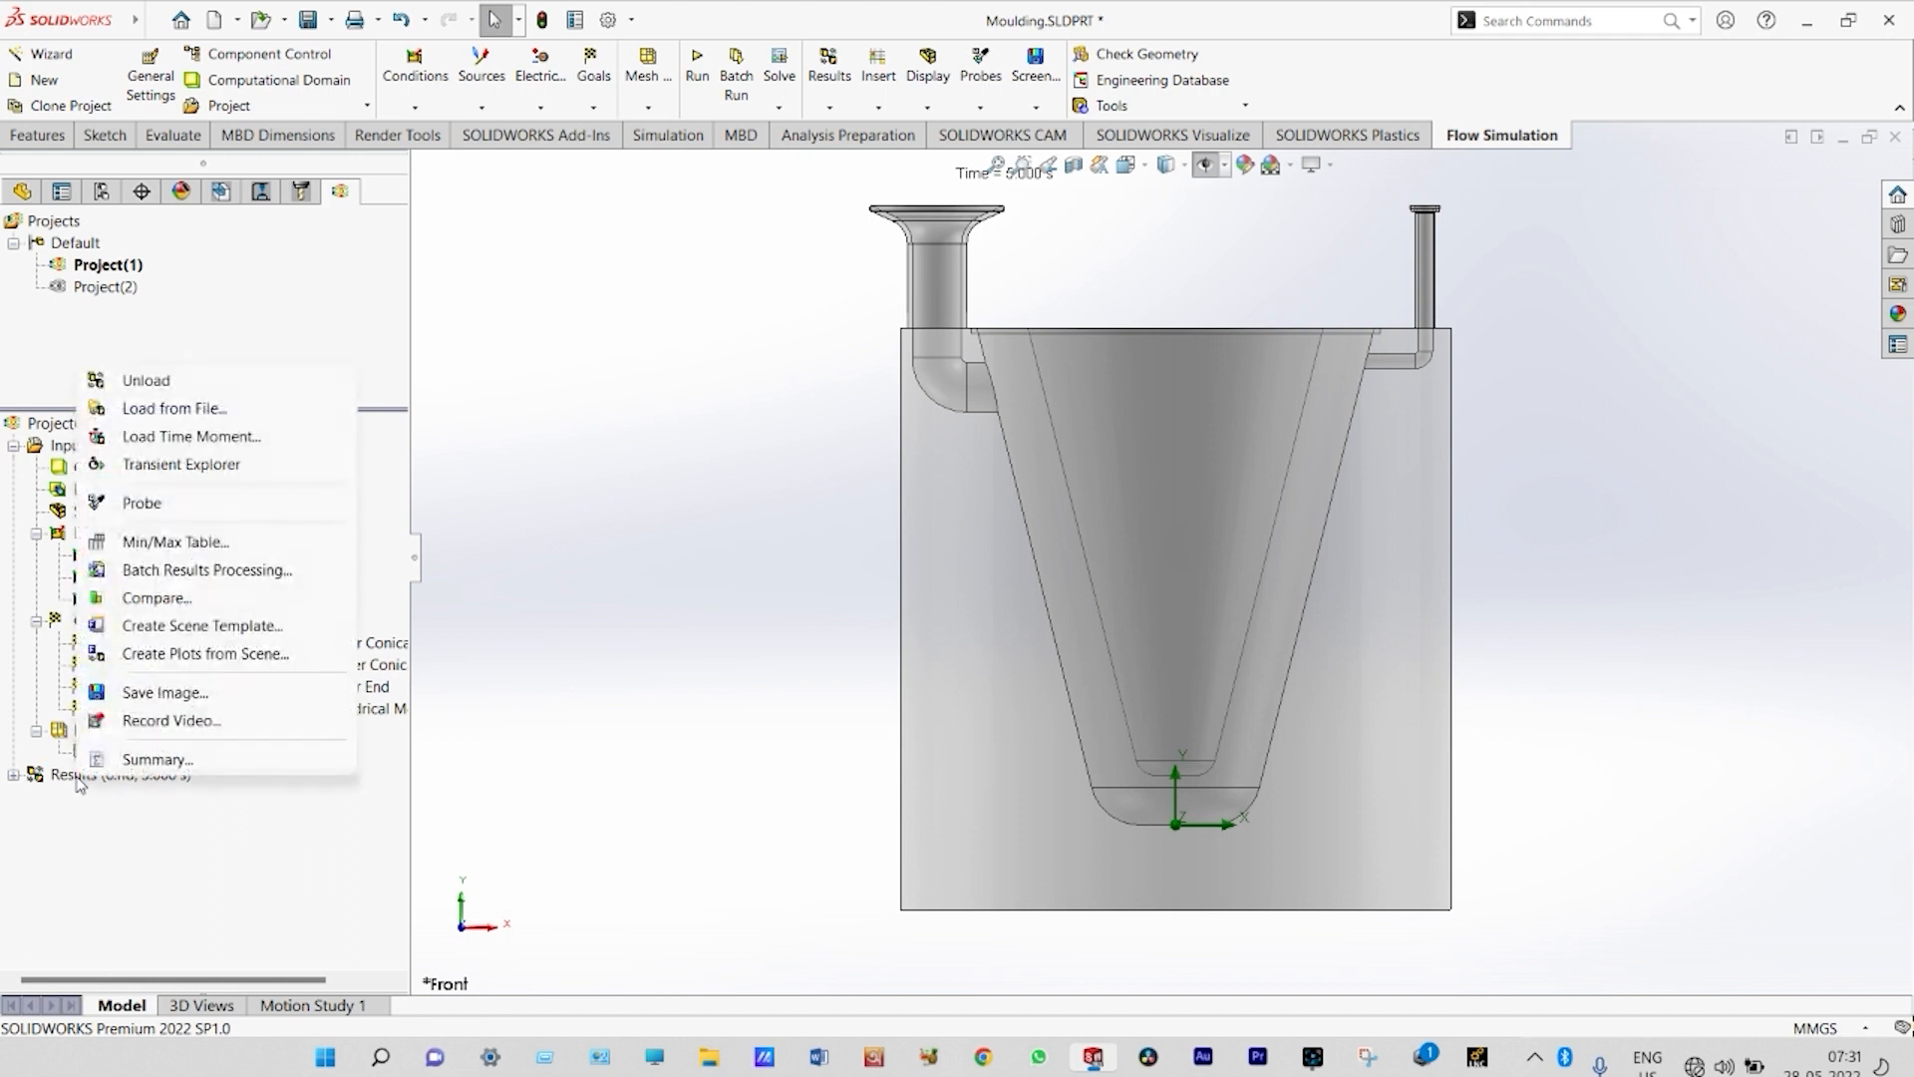
click(175, 465)
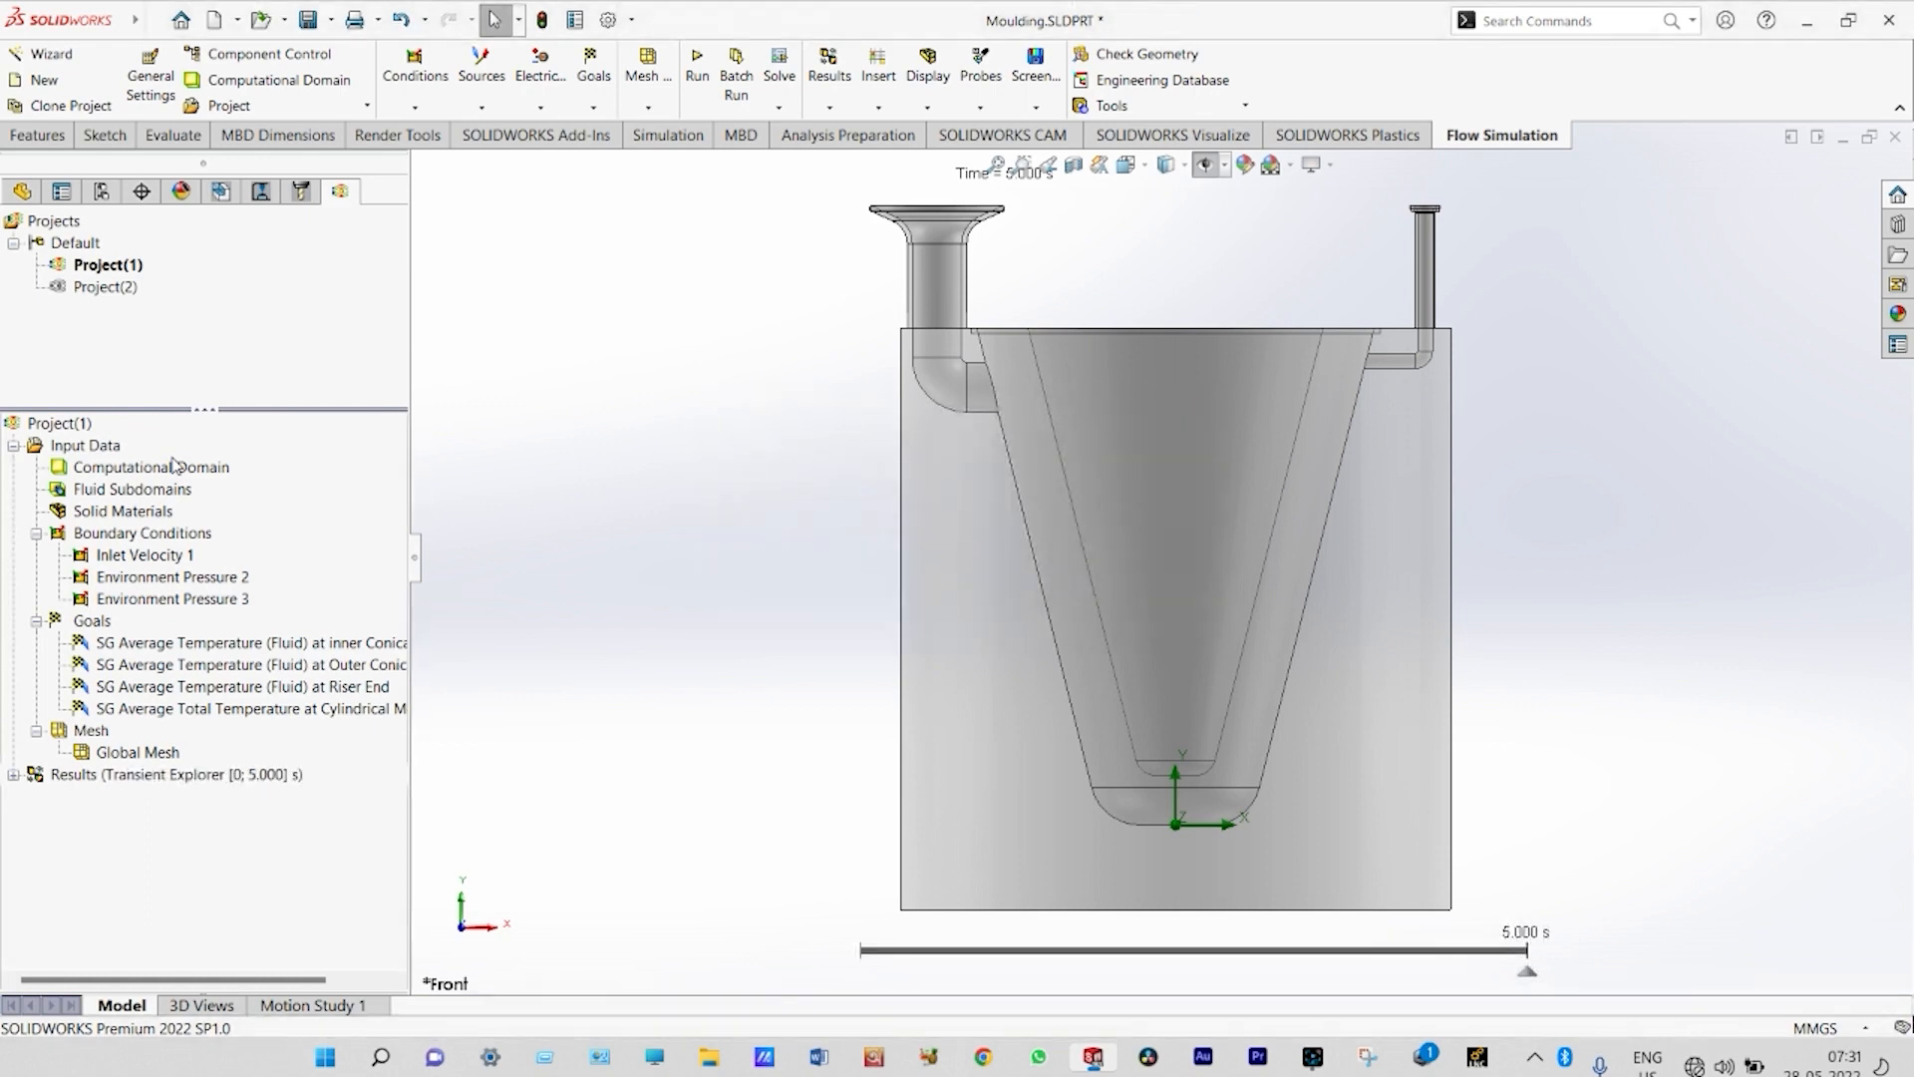
click(13, 775)
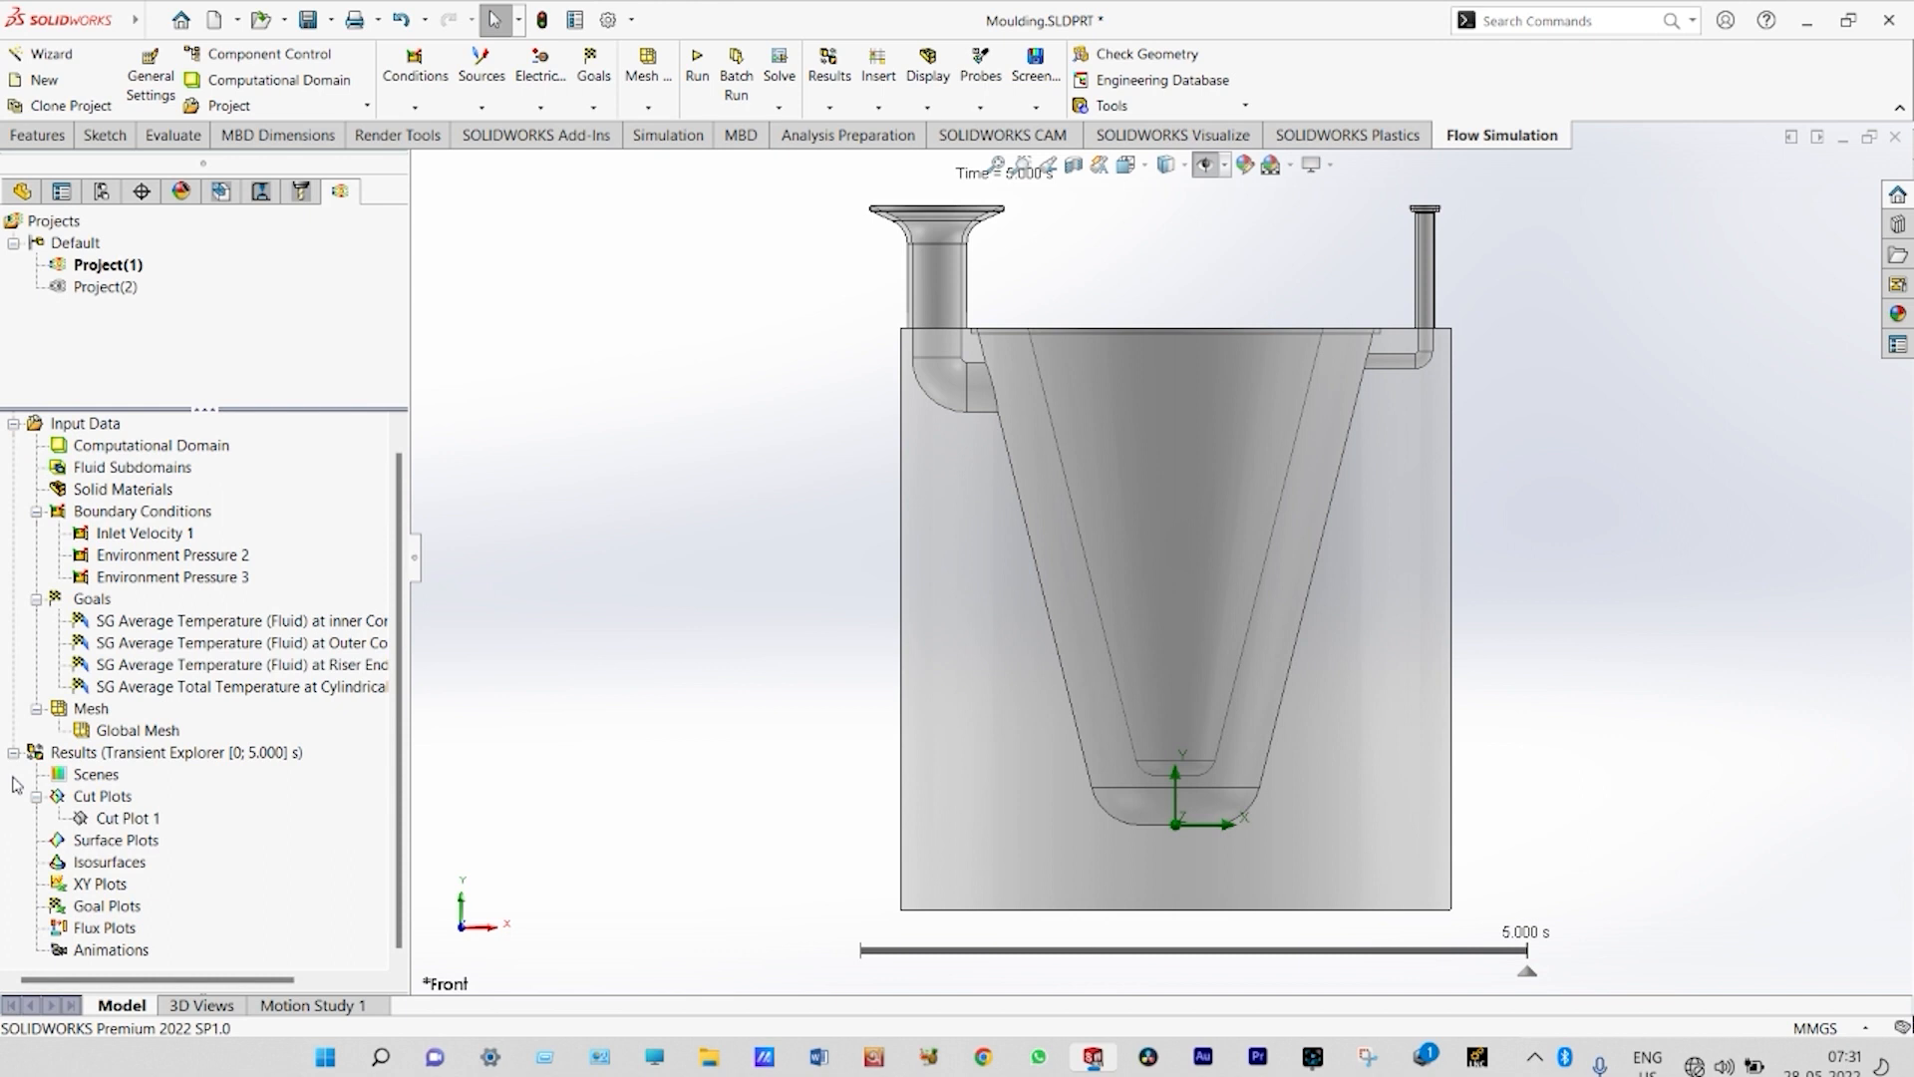
right_click(117, 799)
click(183, 814)
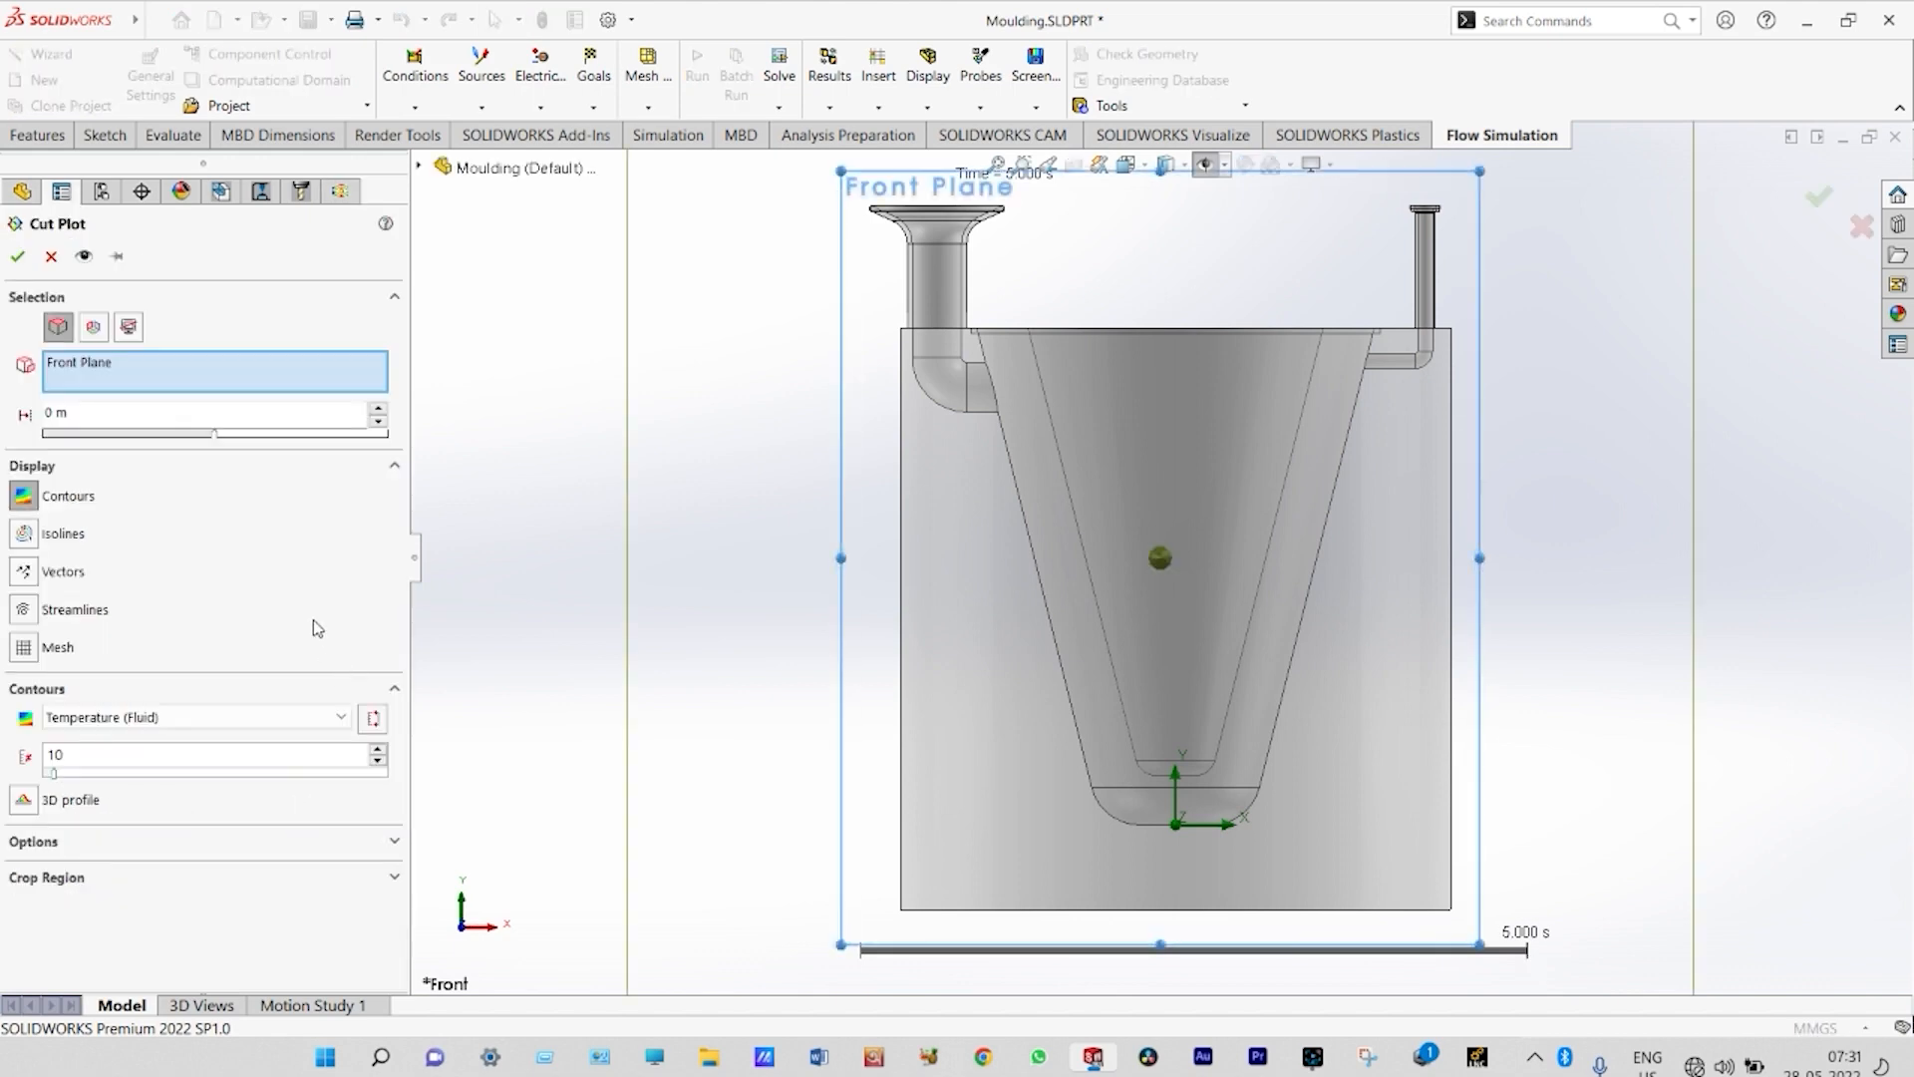
click(18, 258)
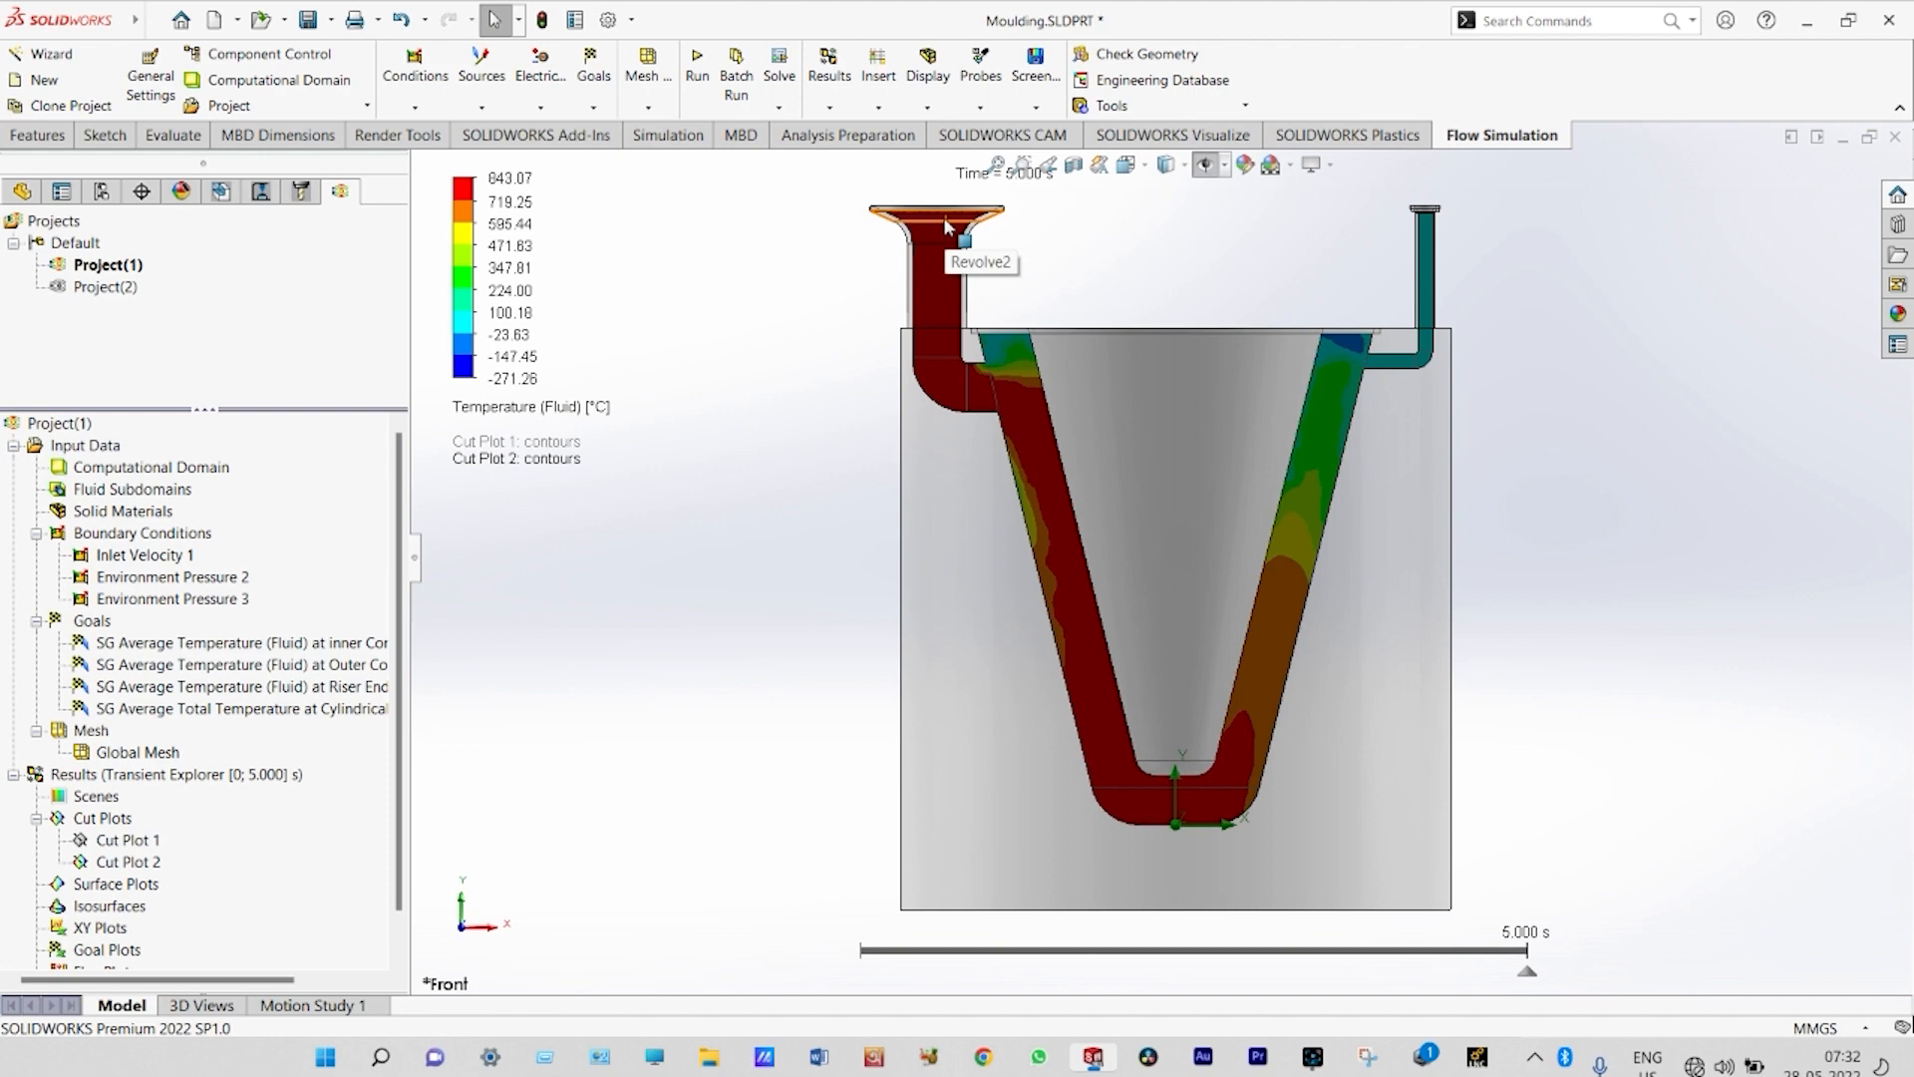
- Play the transient fluid temperature animation of the mould filling and pause it at 1.000 s
mouse_move(852, 955)
click(847, 951)
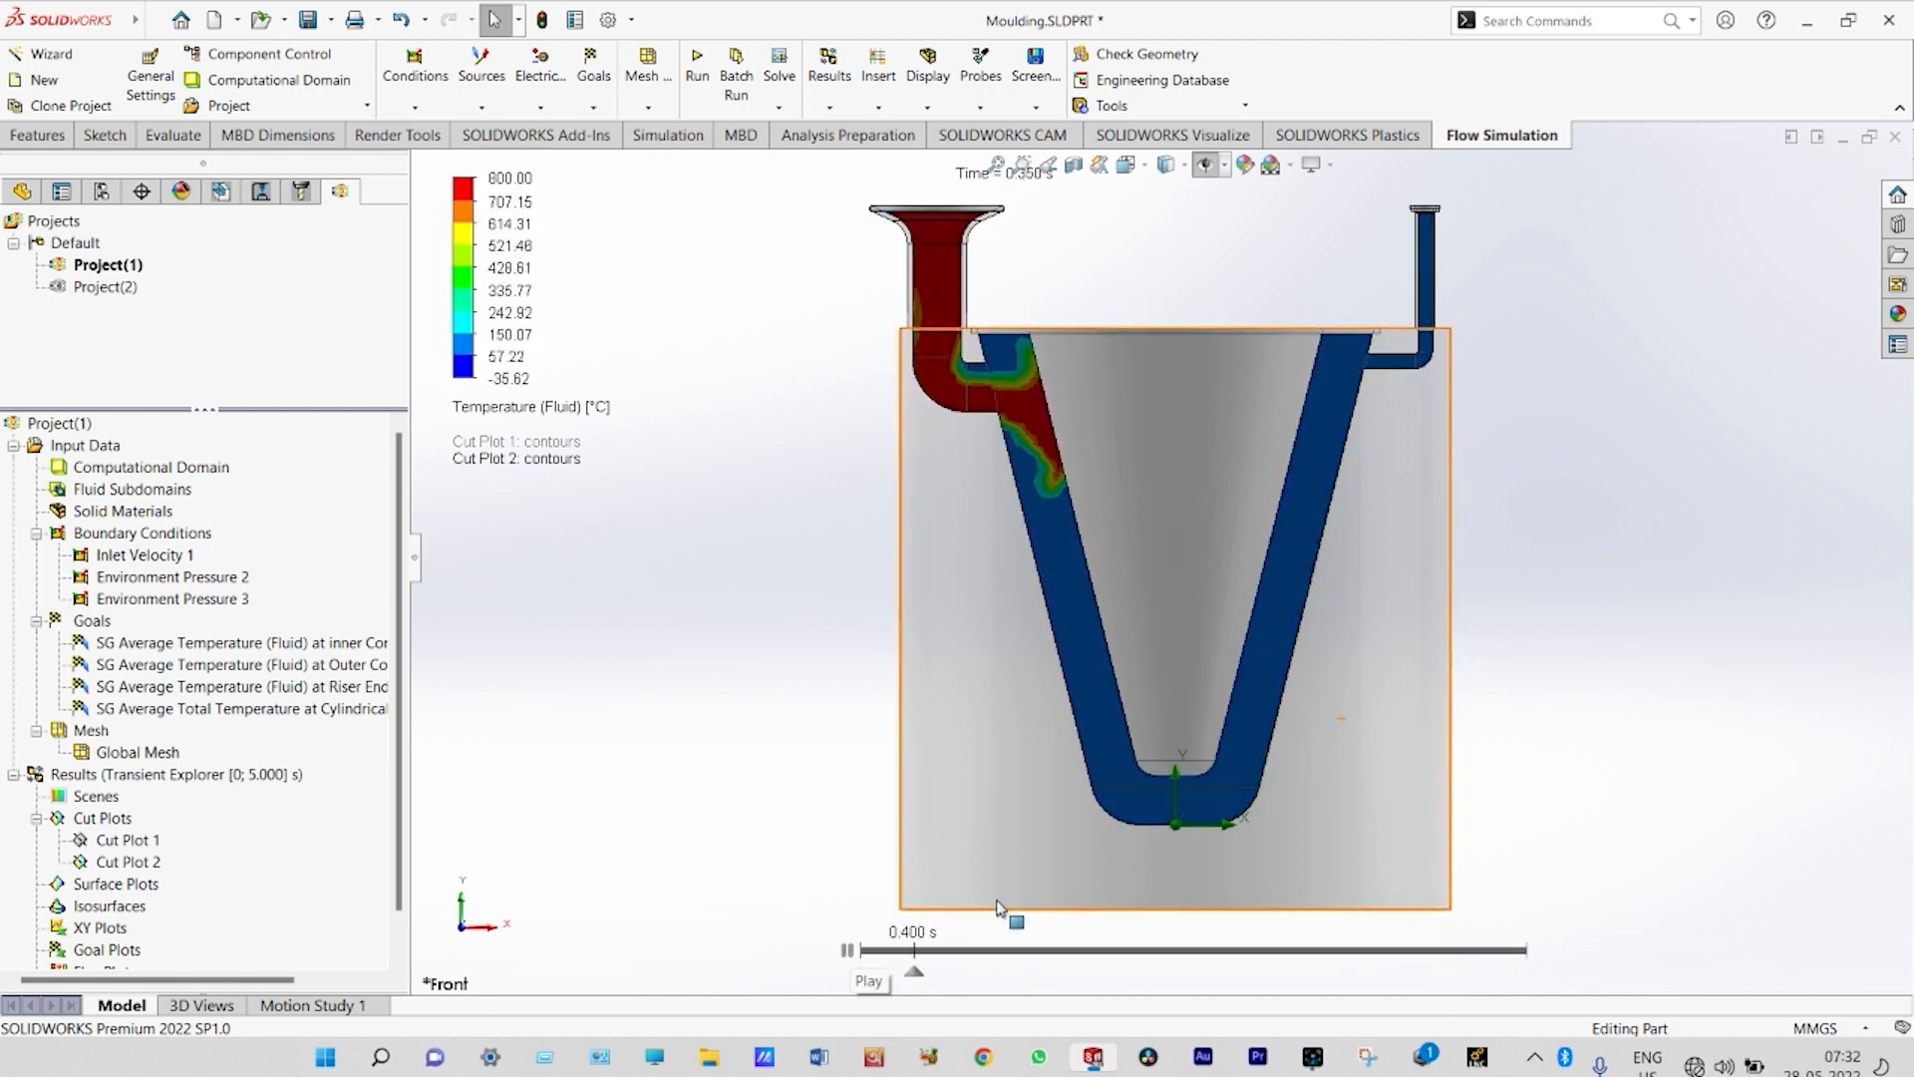
click(849, 954)
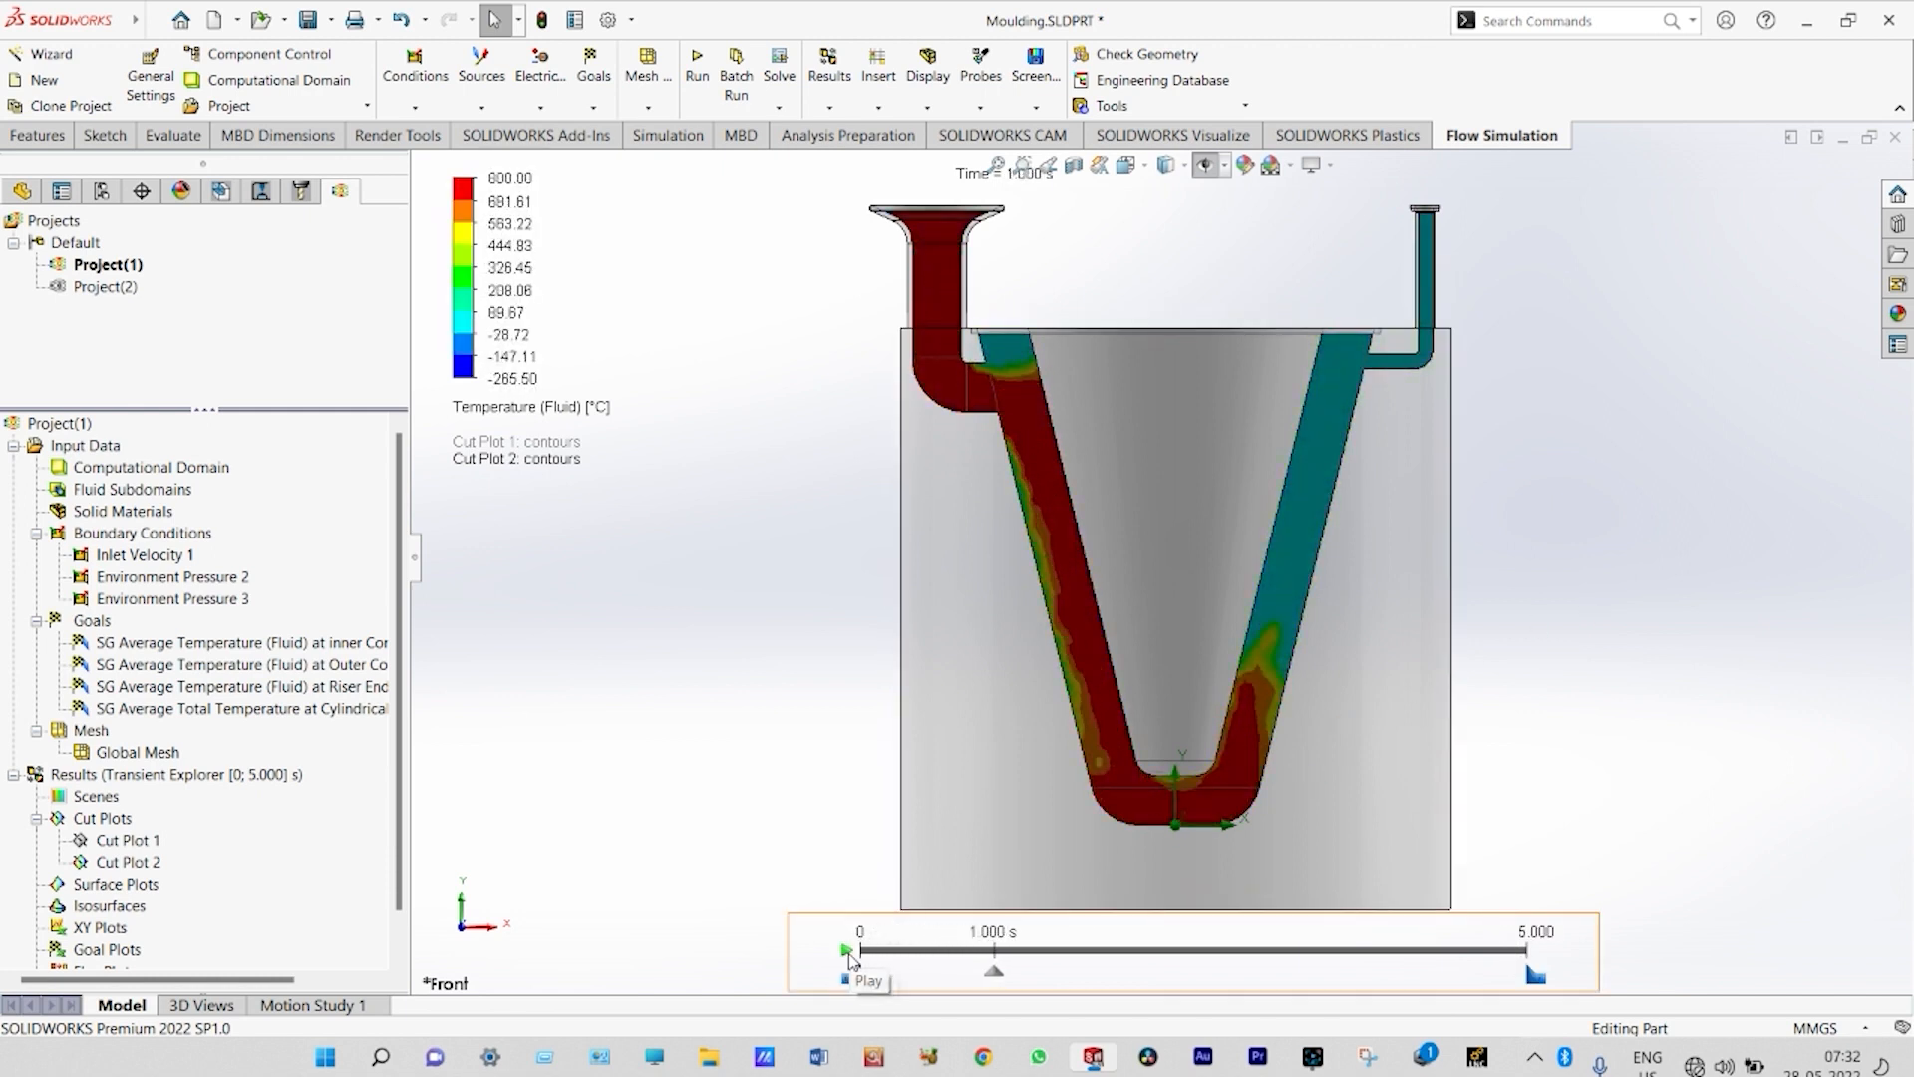
- Switch the cut plot contours to Pressure, play the transient animation and pause it at 2.100 s
click(564, 409)
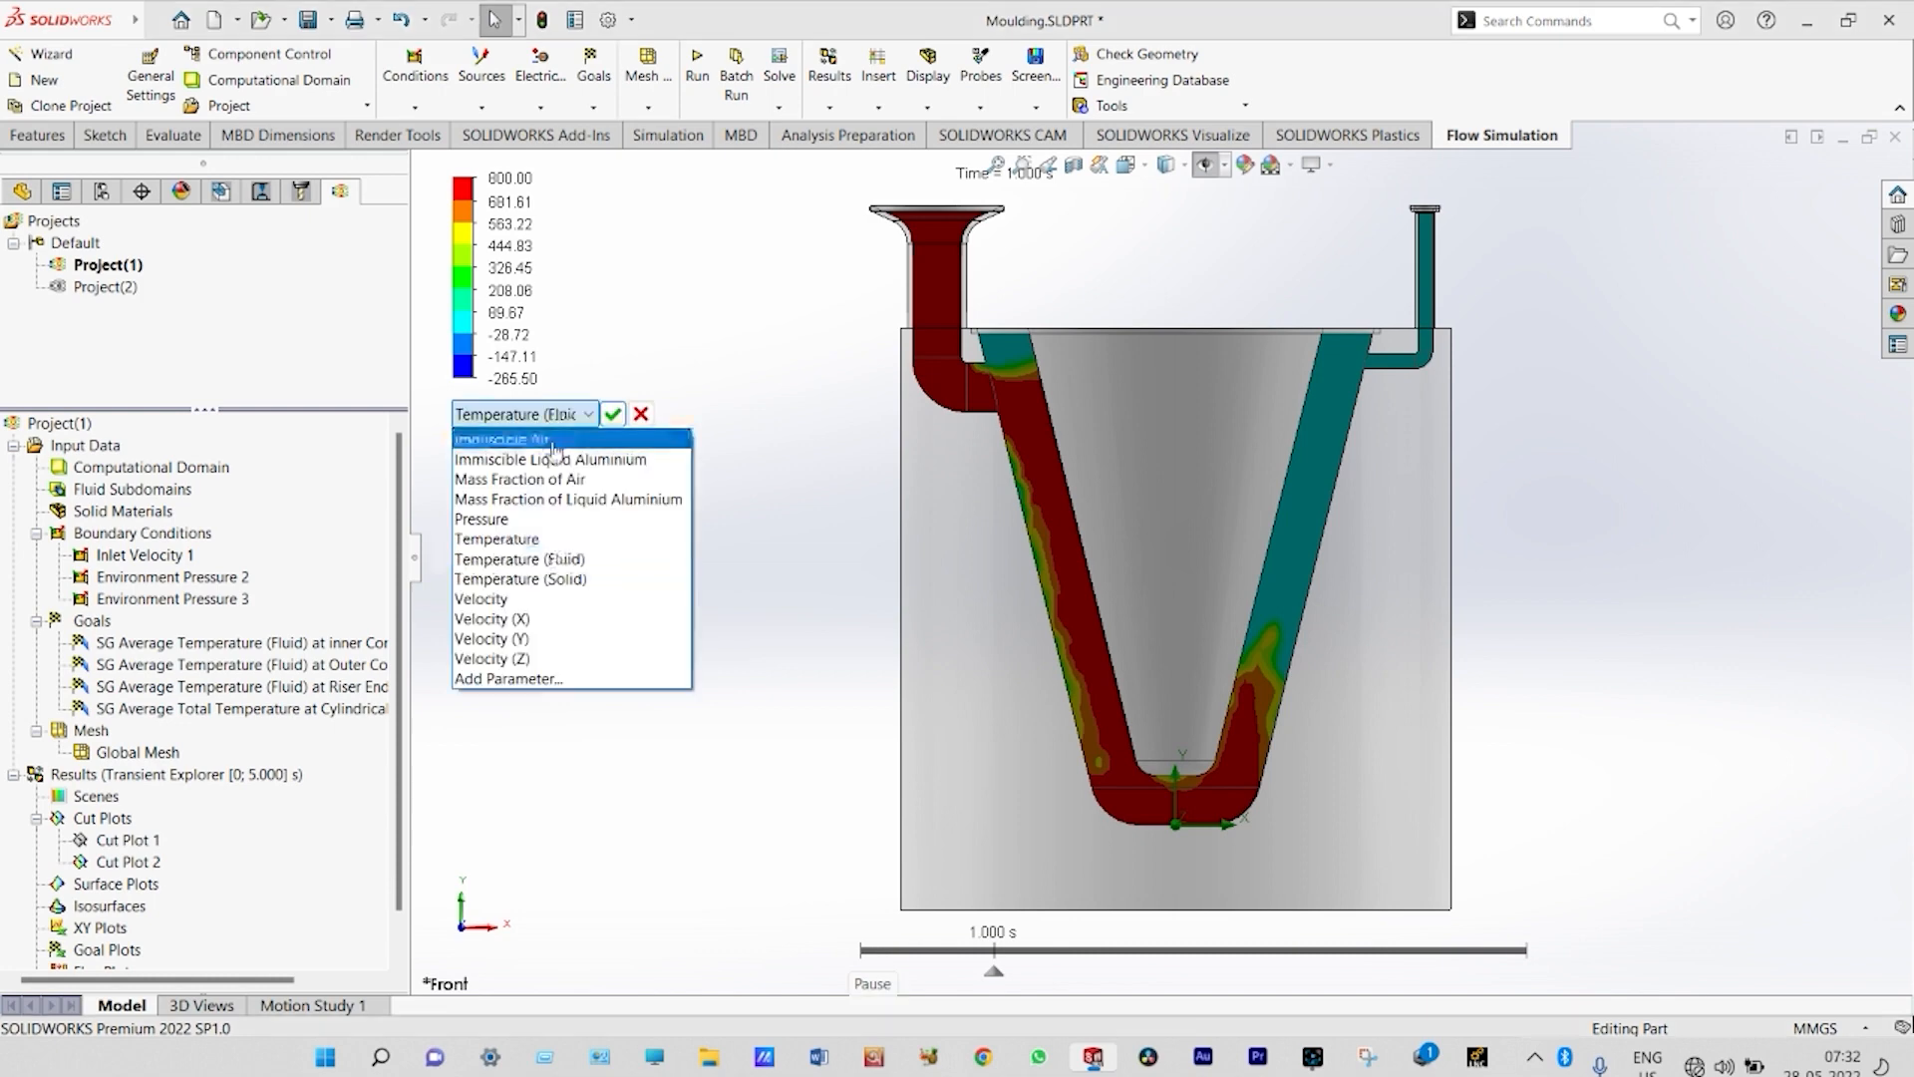
click(520, 519)
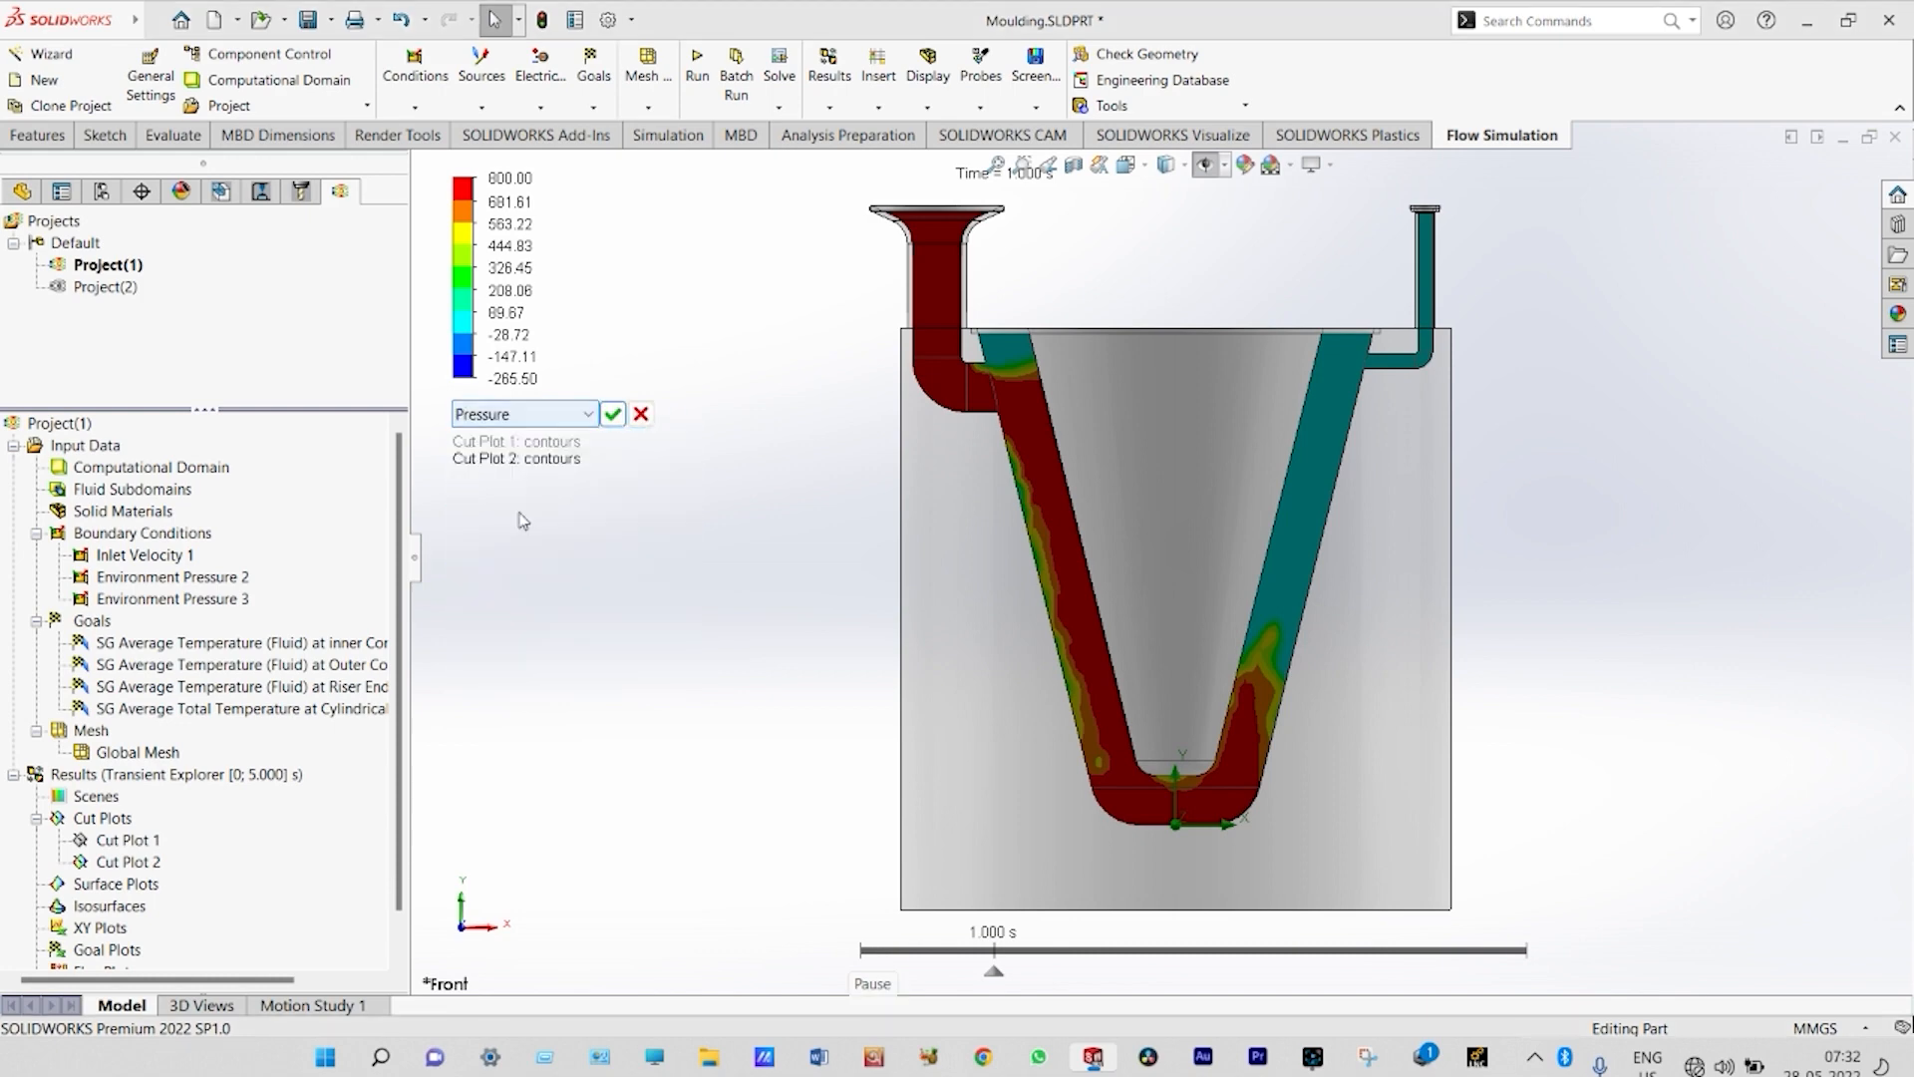
click(612, 415)
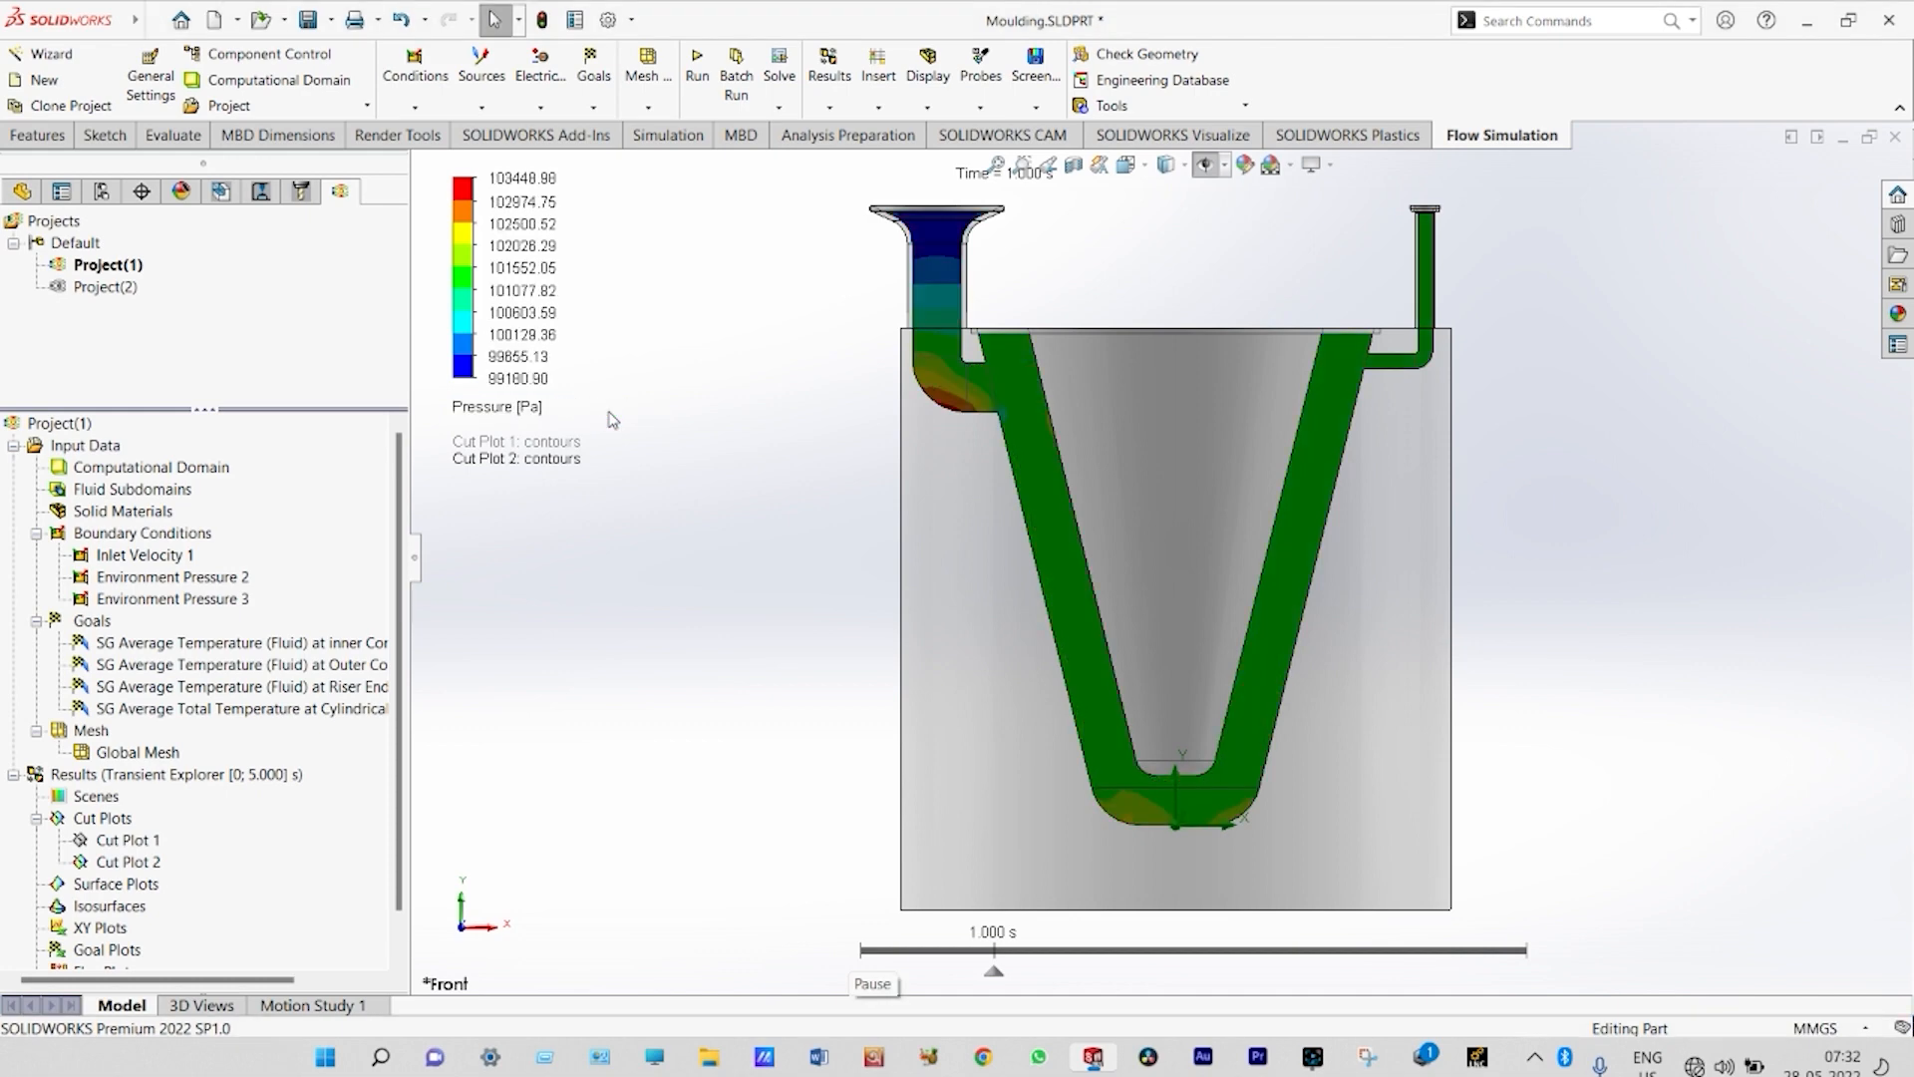
mouse_move(852, 955)
click(848, 950)
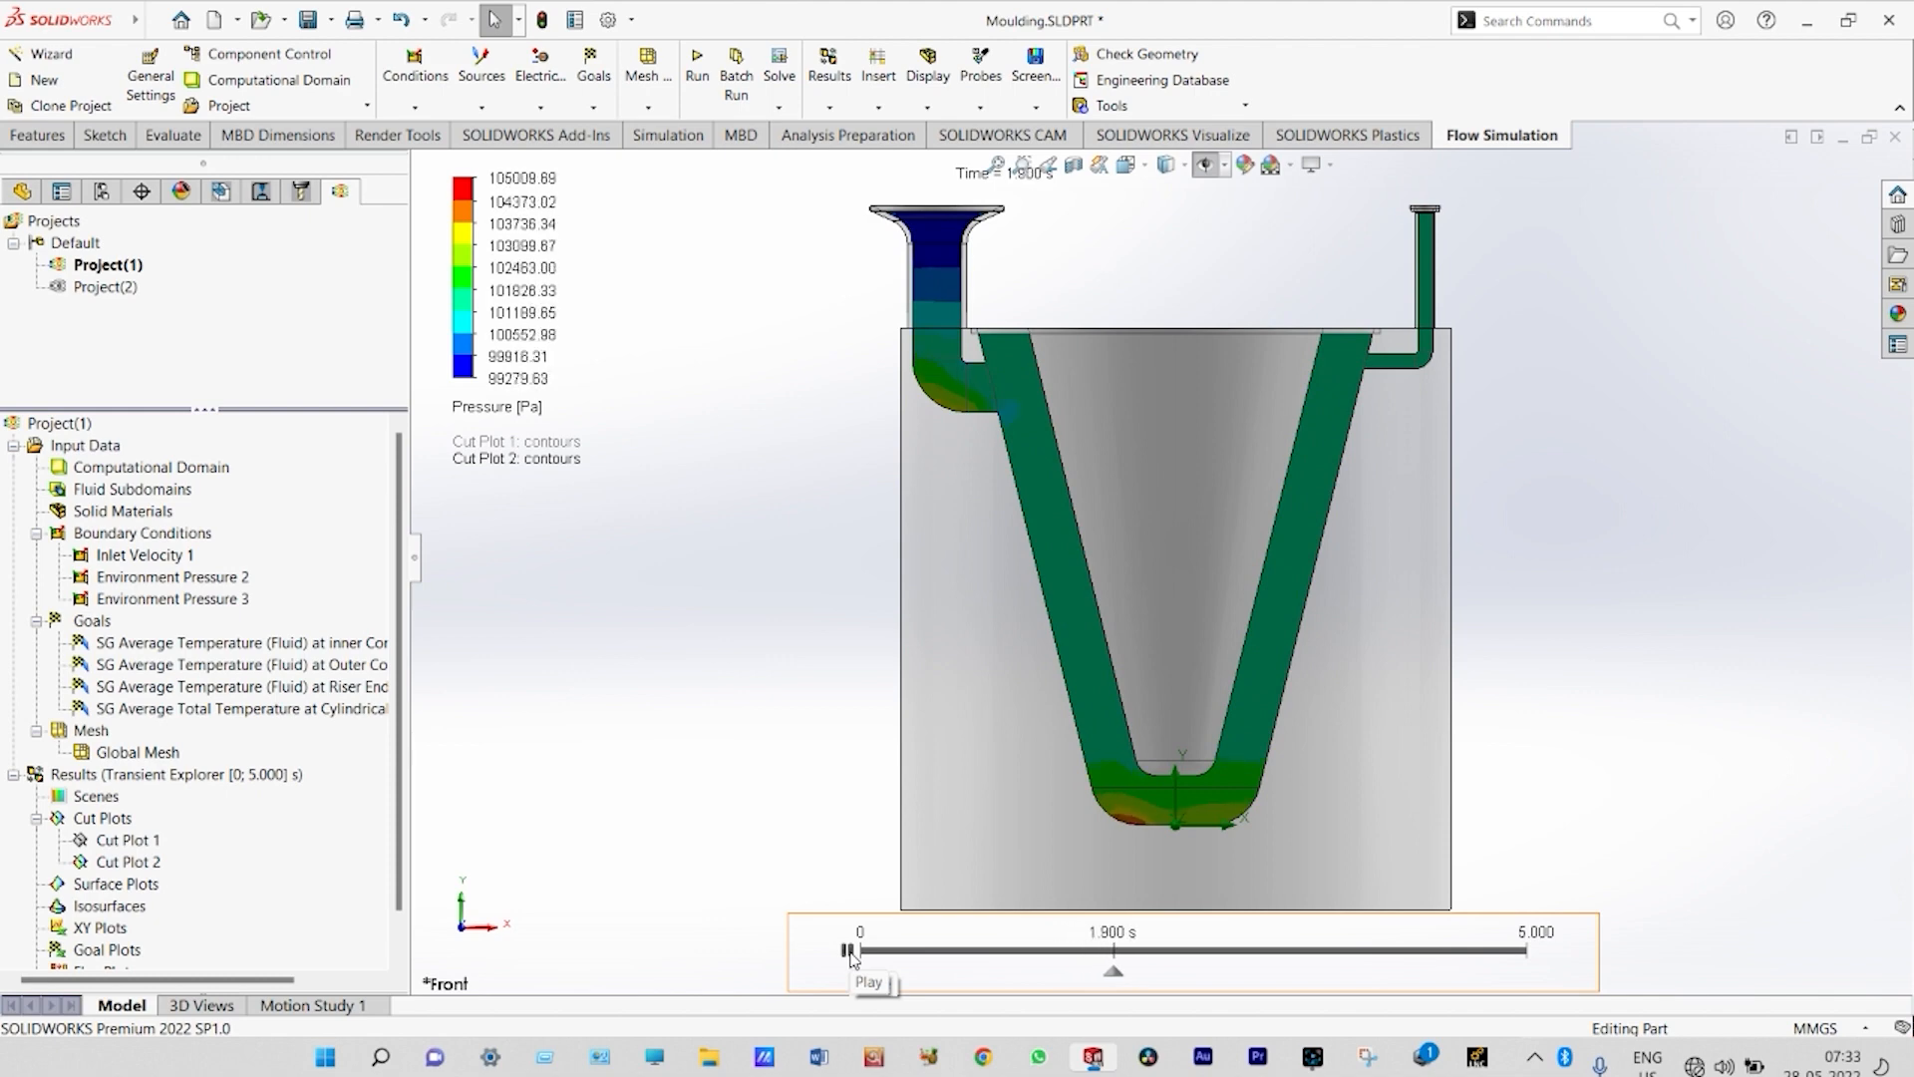
click(848, 951)
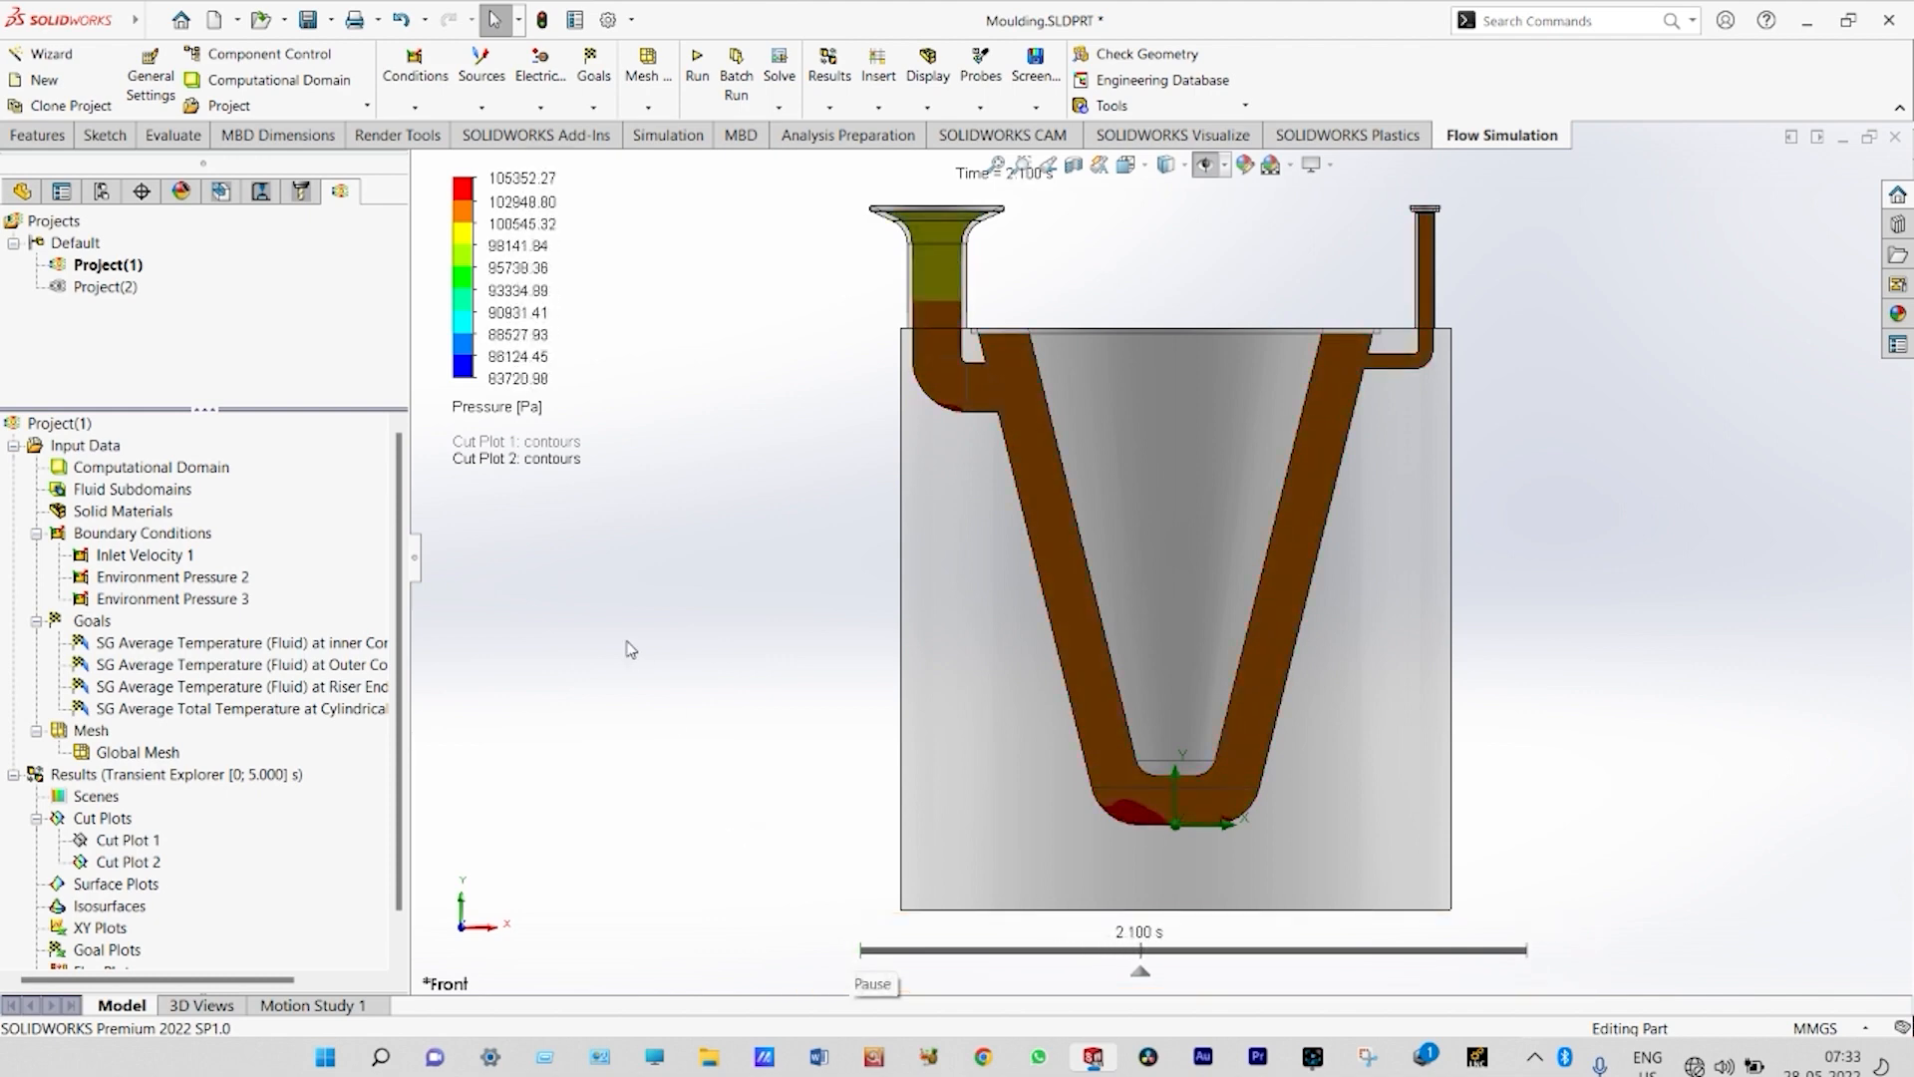
- Switch the cut plot contours to Velocity, play the transient animation and pause it at 0.950 s
click(511, 408)
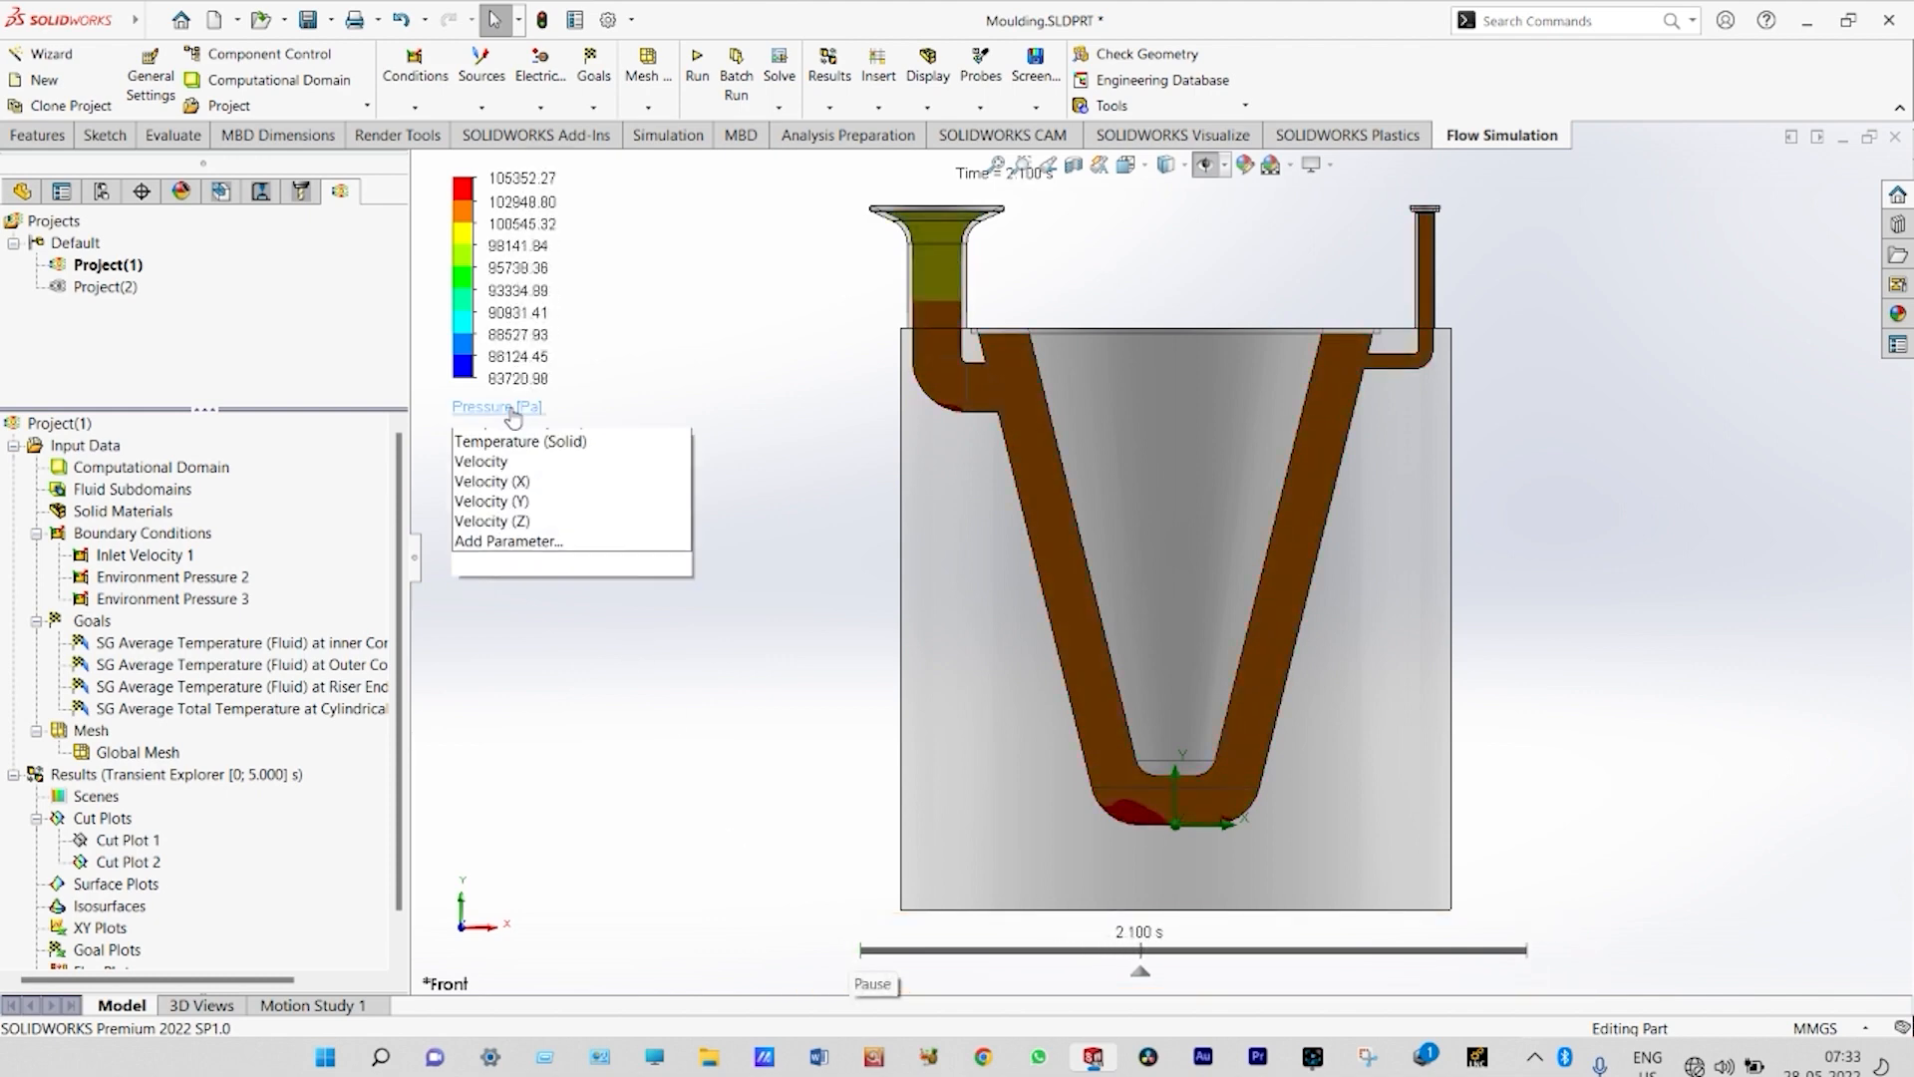
click(489, 600)
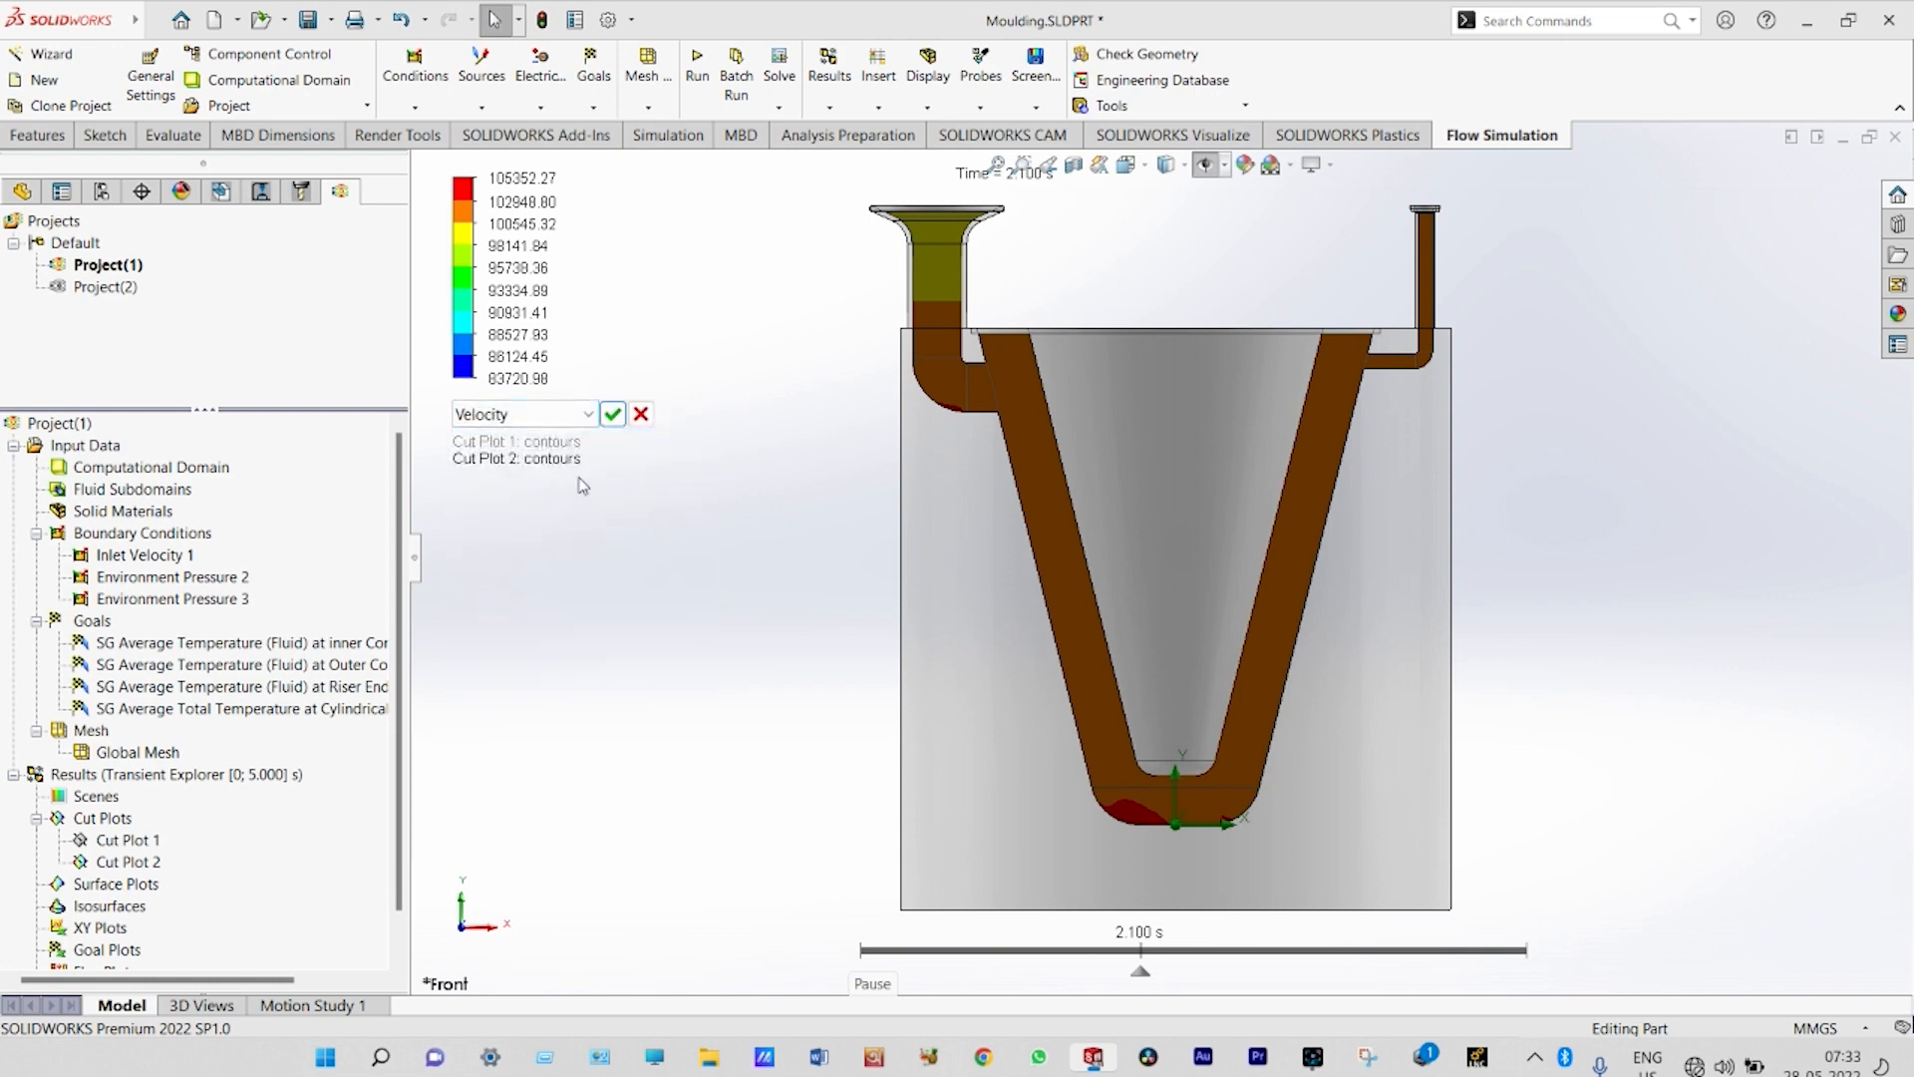
click(612, 415)
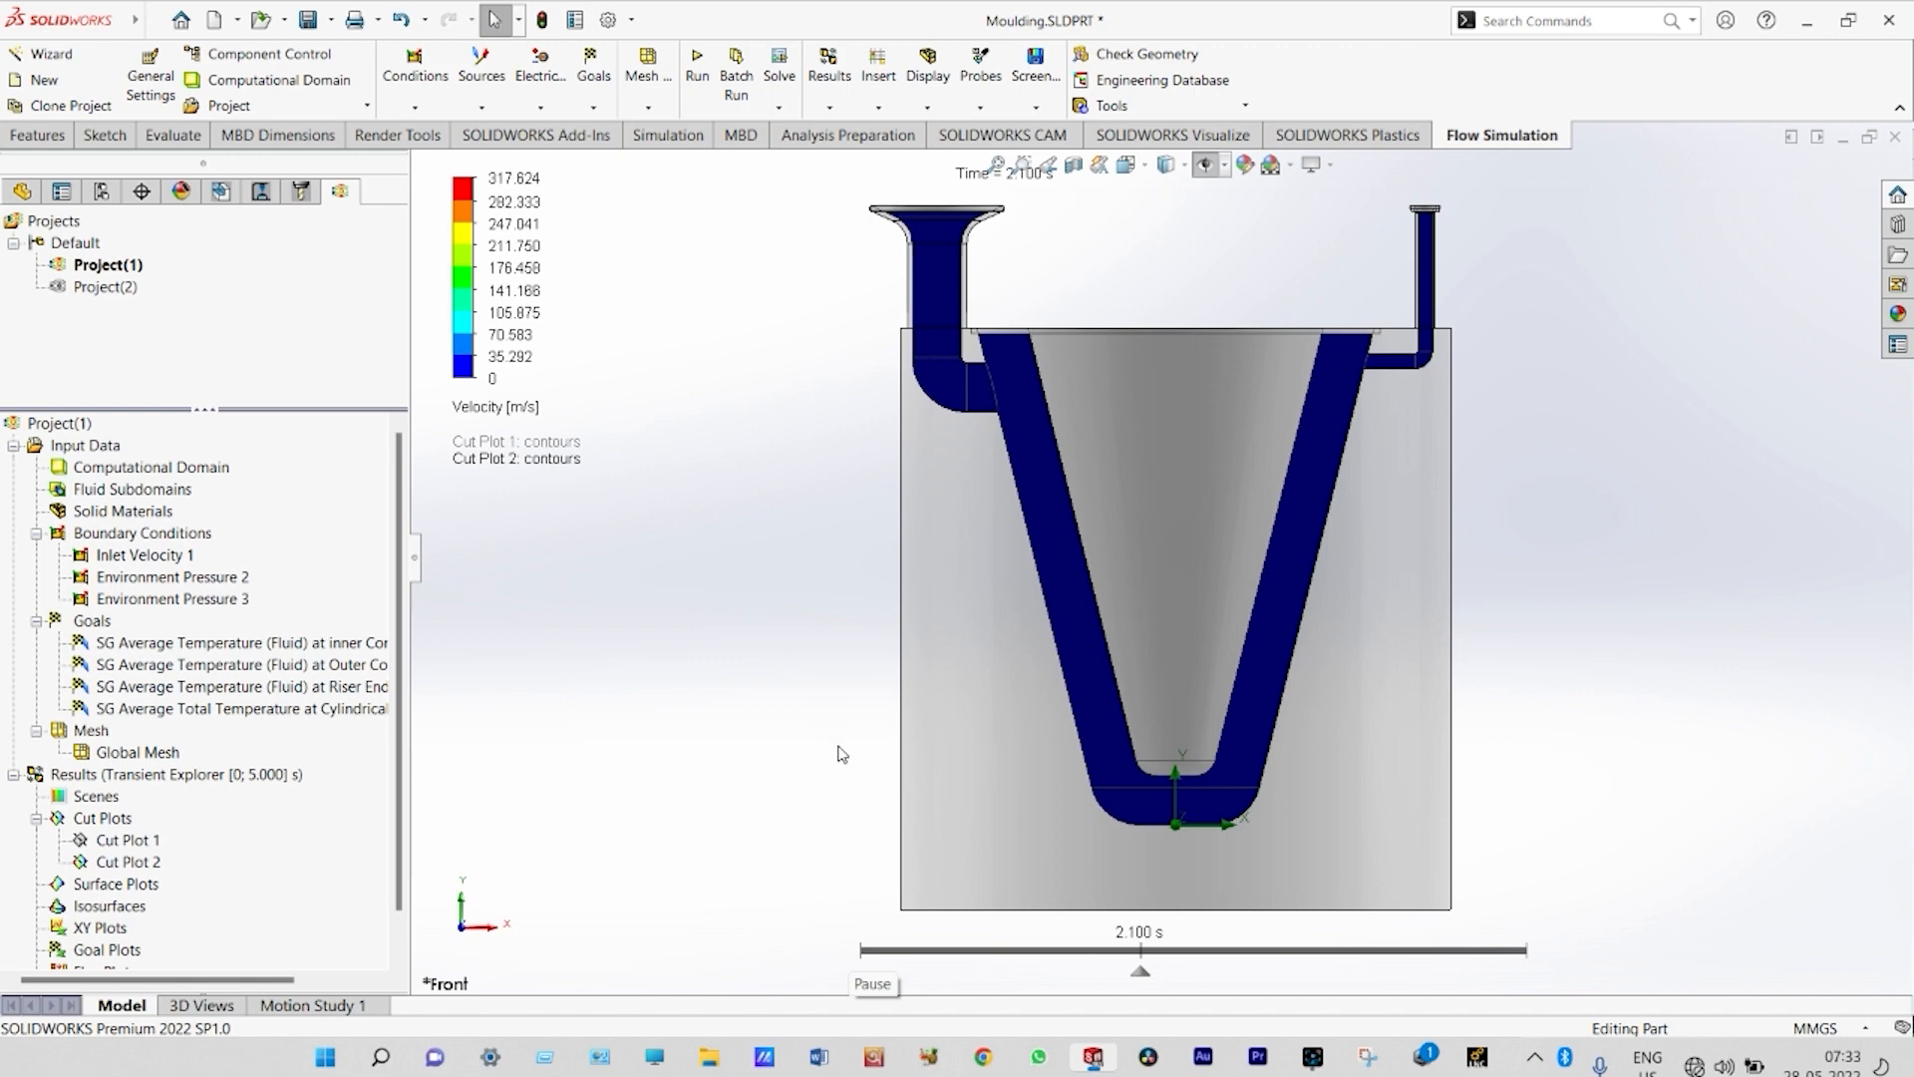
mouse_move(859, 952)
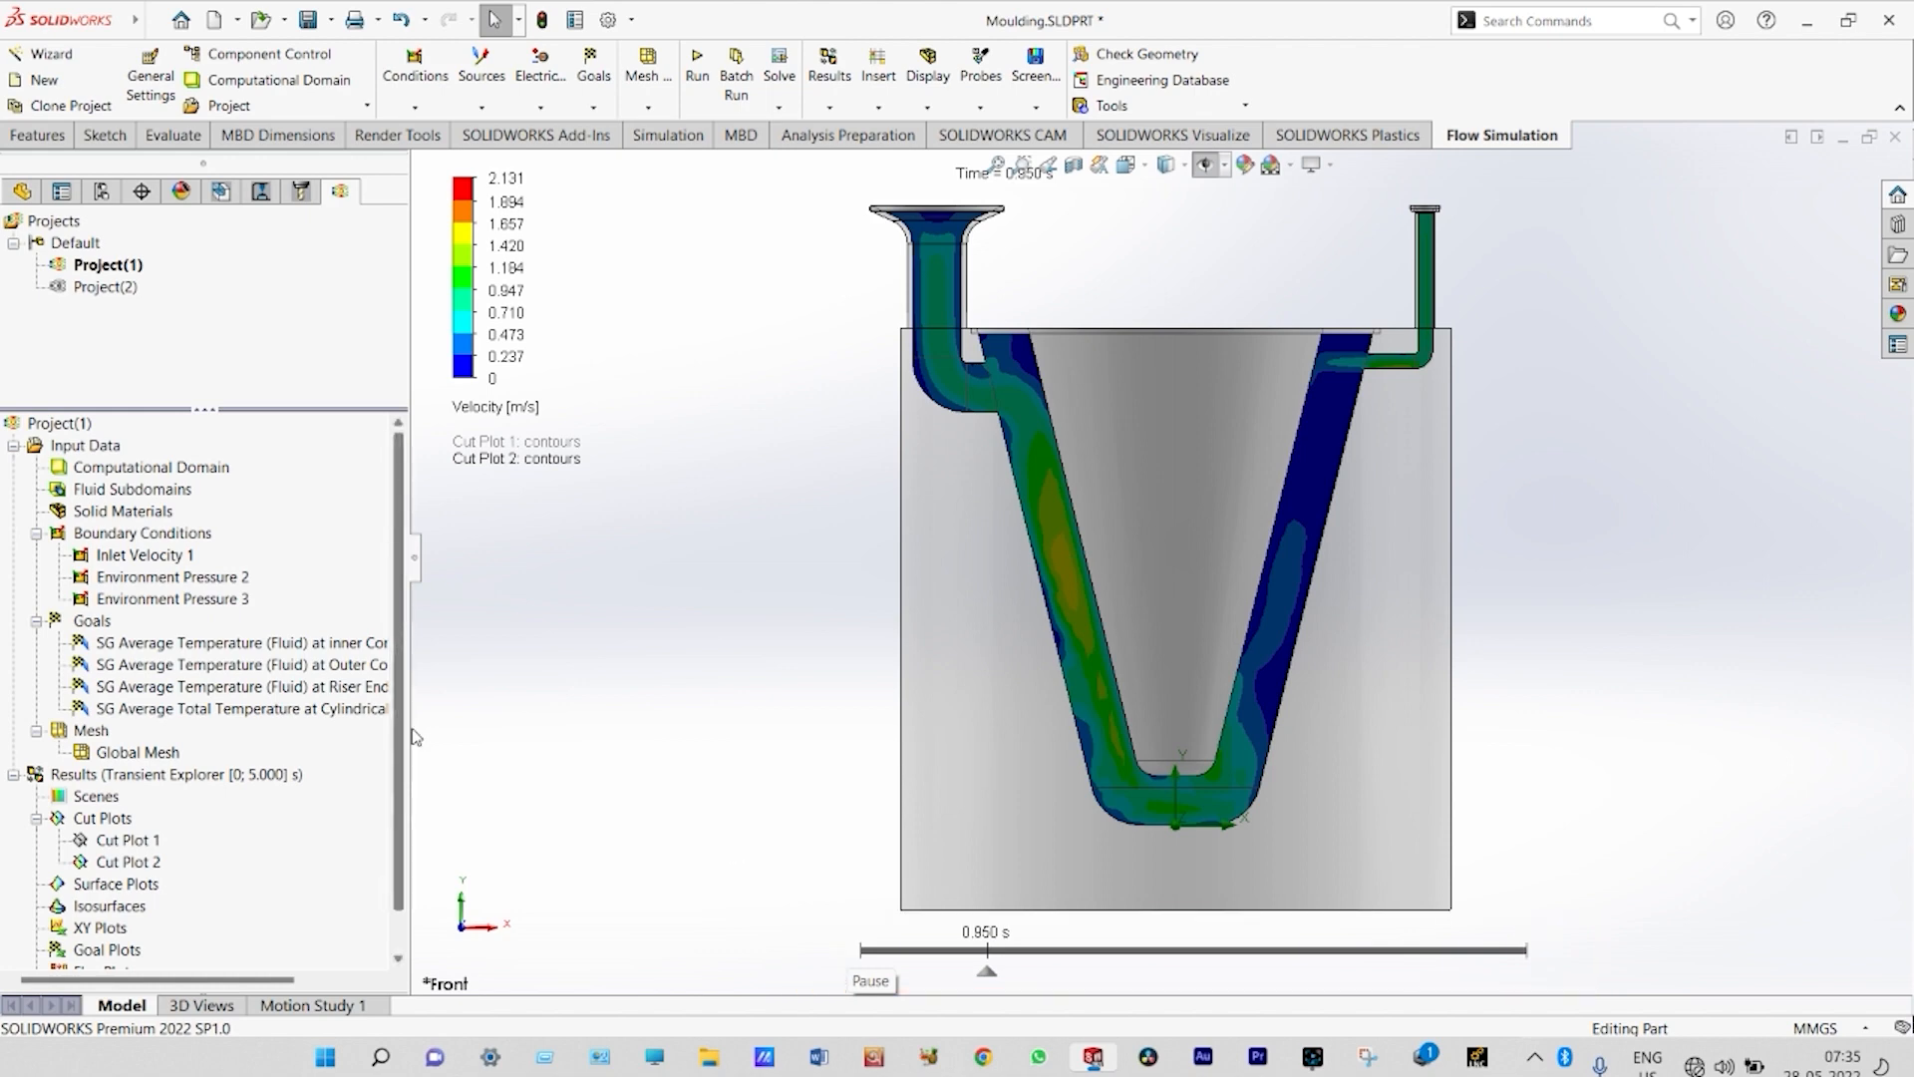
- Switch the cut plot contours to Mass Fraction of Liquid Aluminium and play the filling animation up to 4.350 s
click(489, 409)
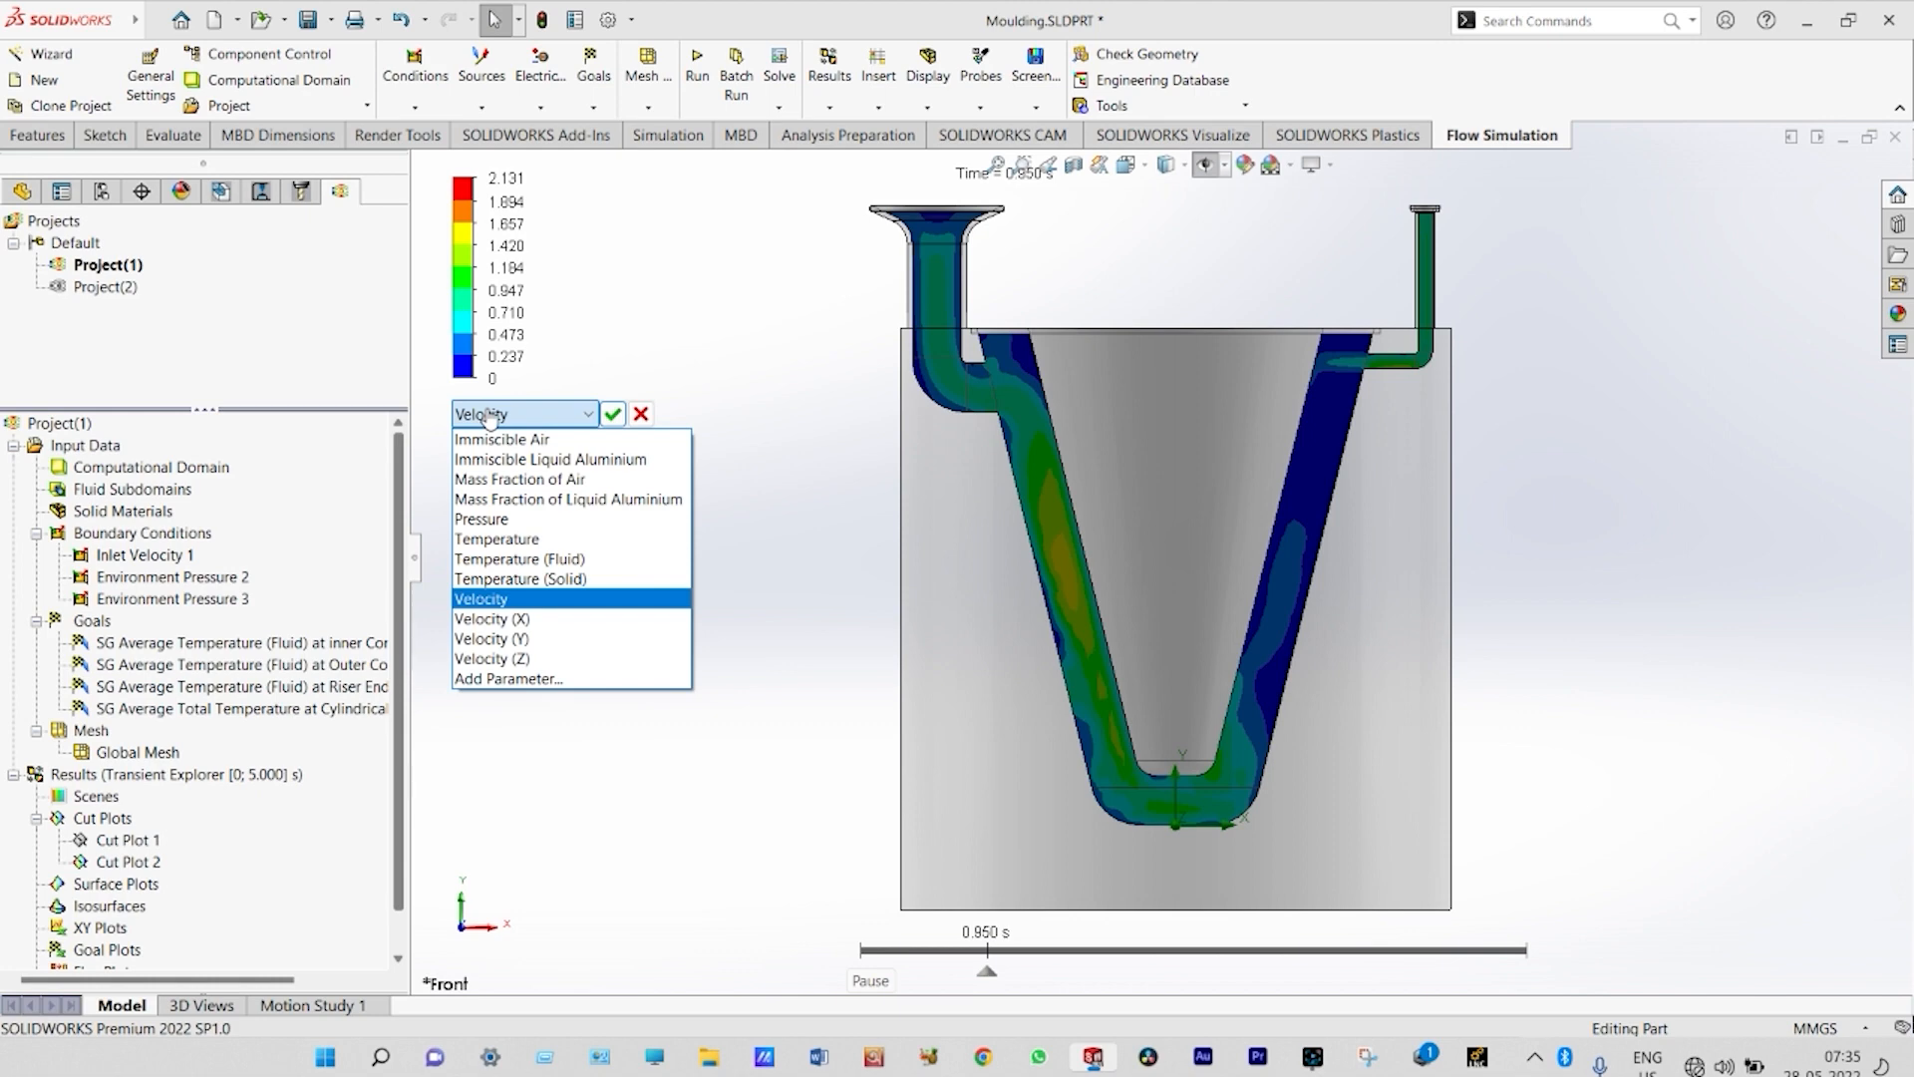
click(510, 499)
click(612, 414)
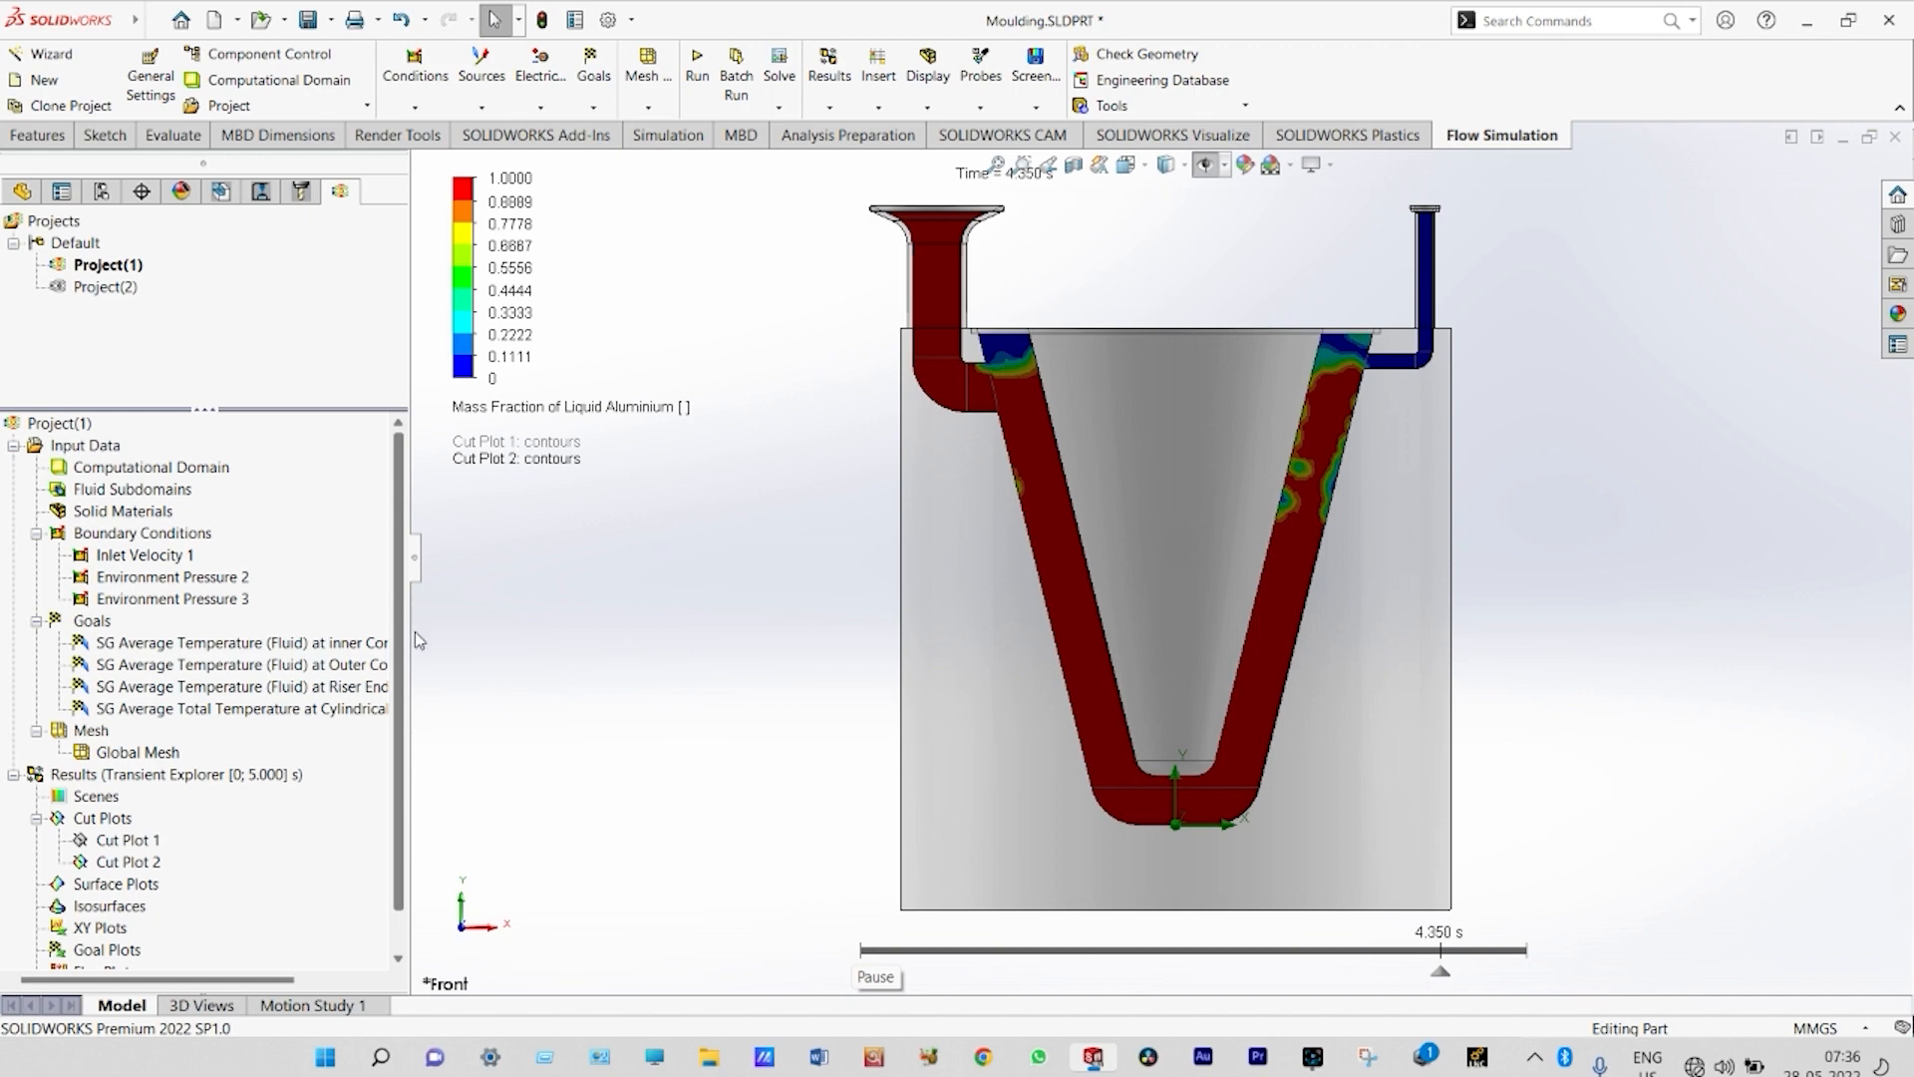
- Switch the cut plot contours to Immiscible Liquid Aluminium, play the filling animation and pause it at 1.550 s
click(523, 410)
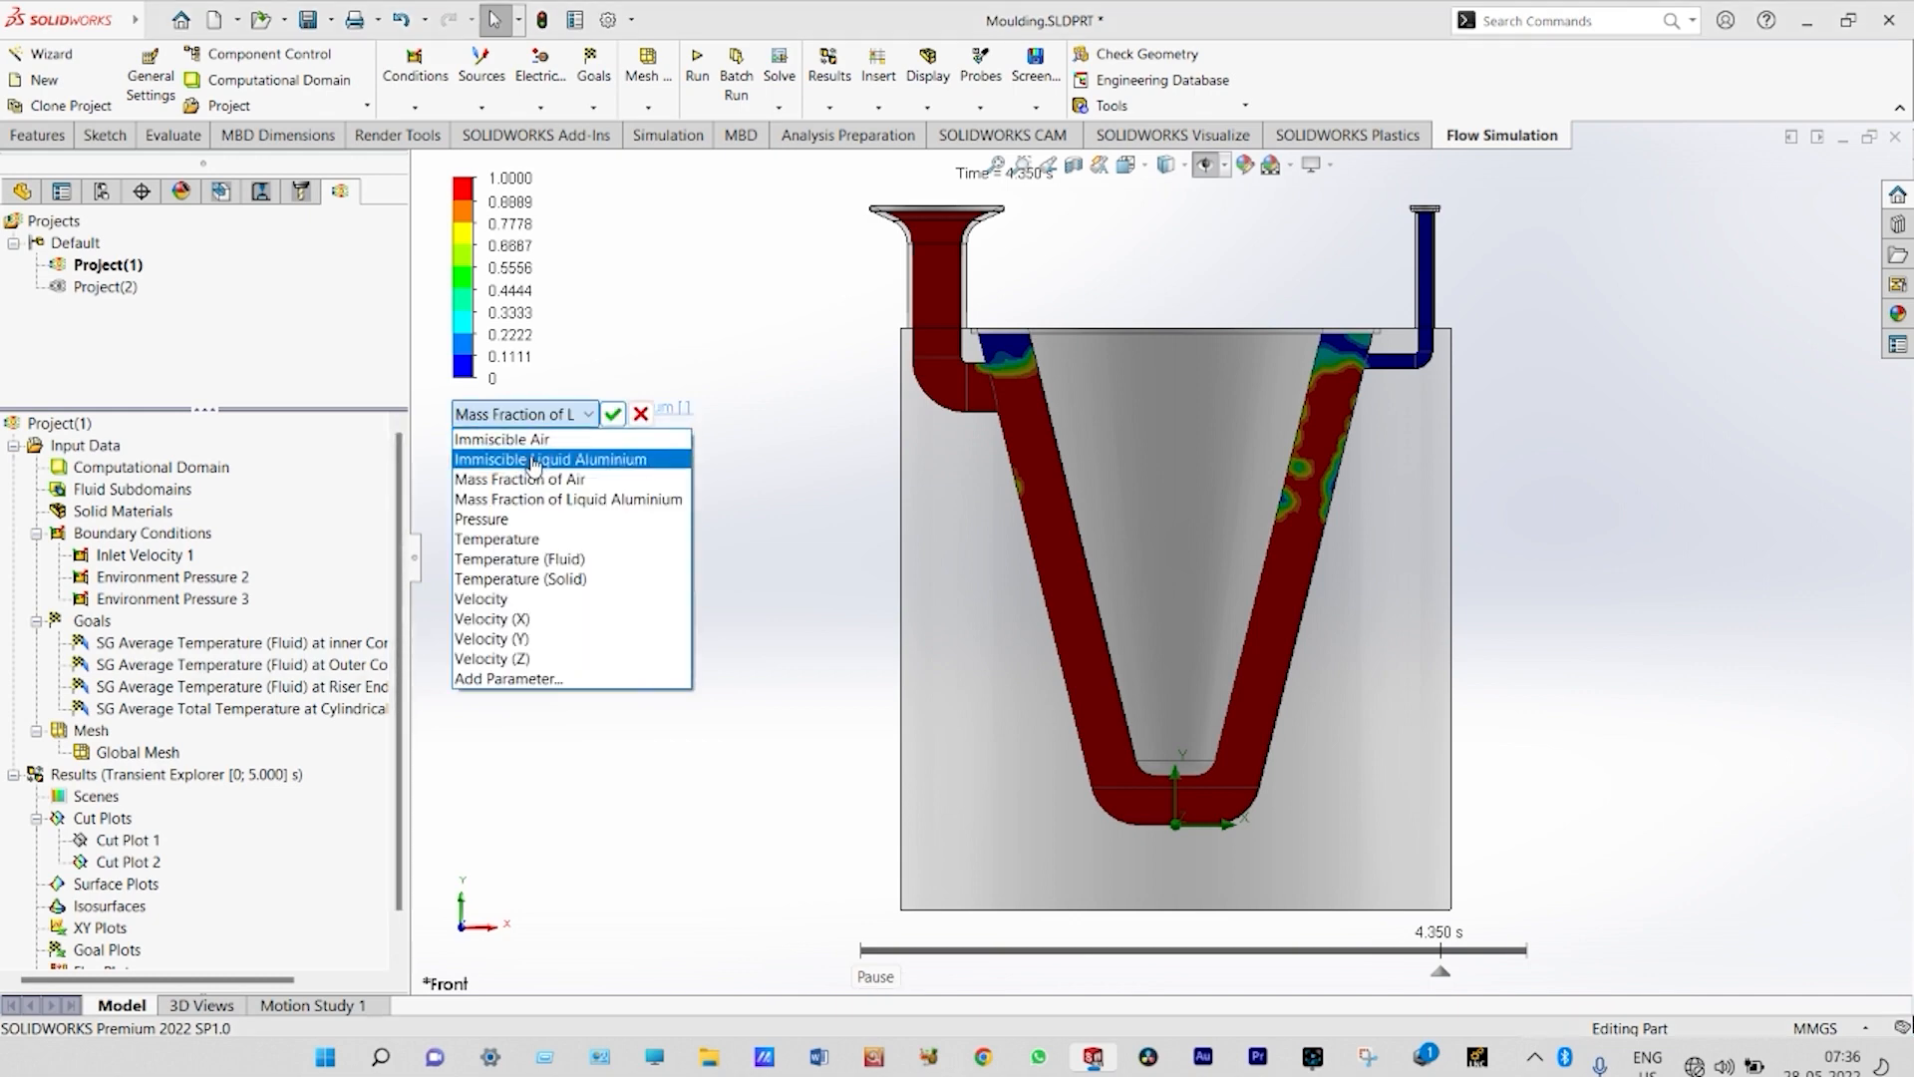
click(534, 459)
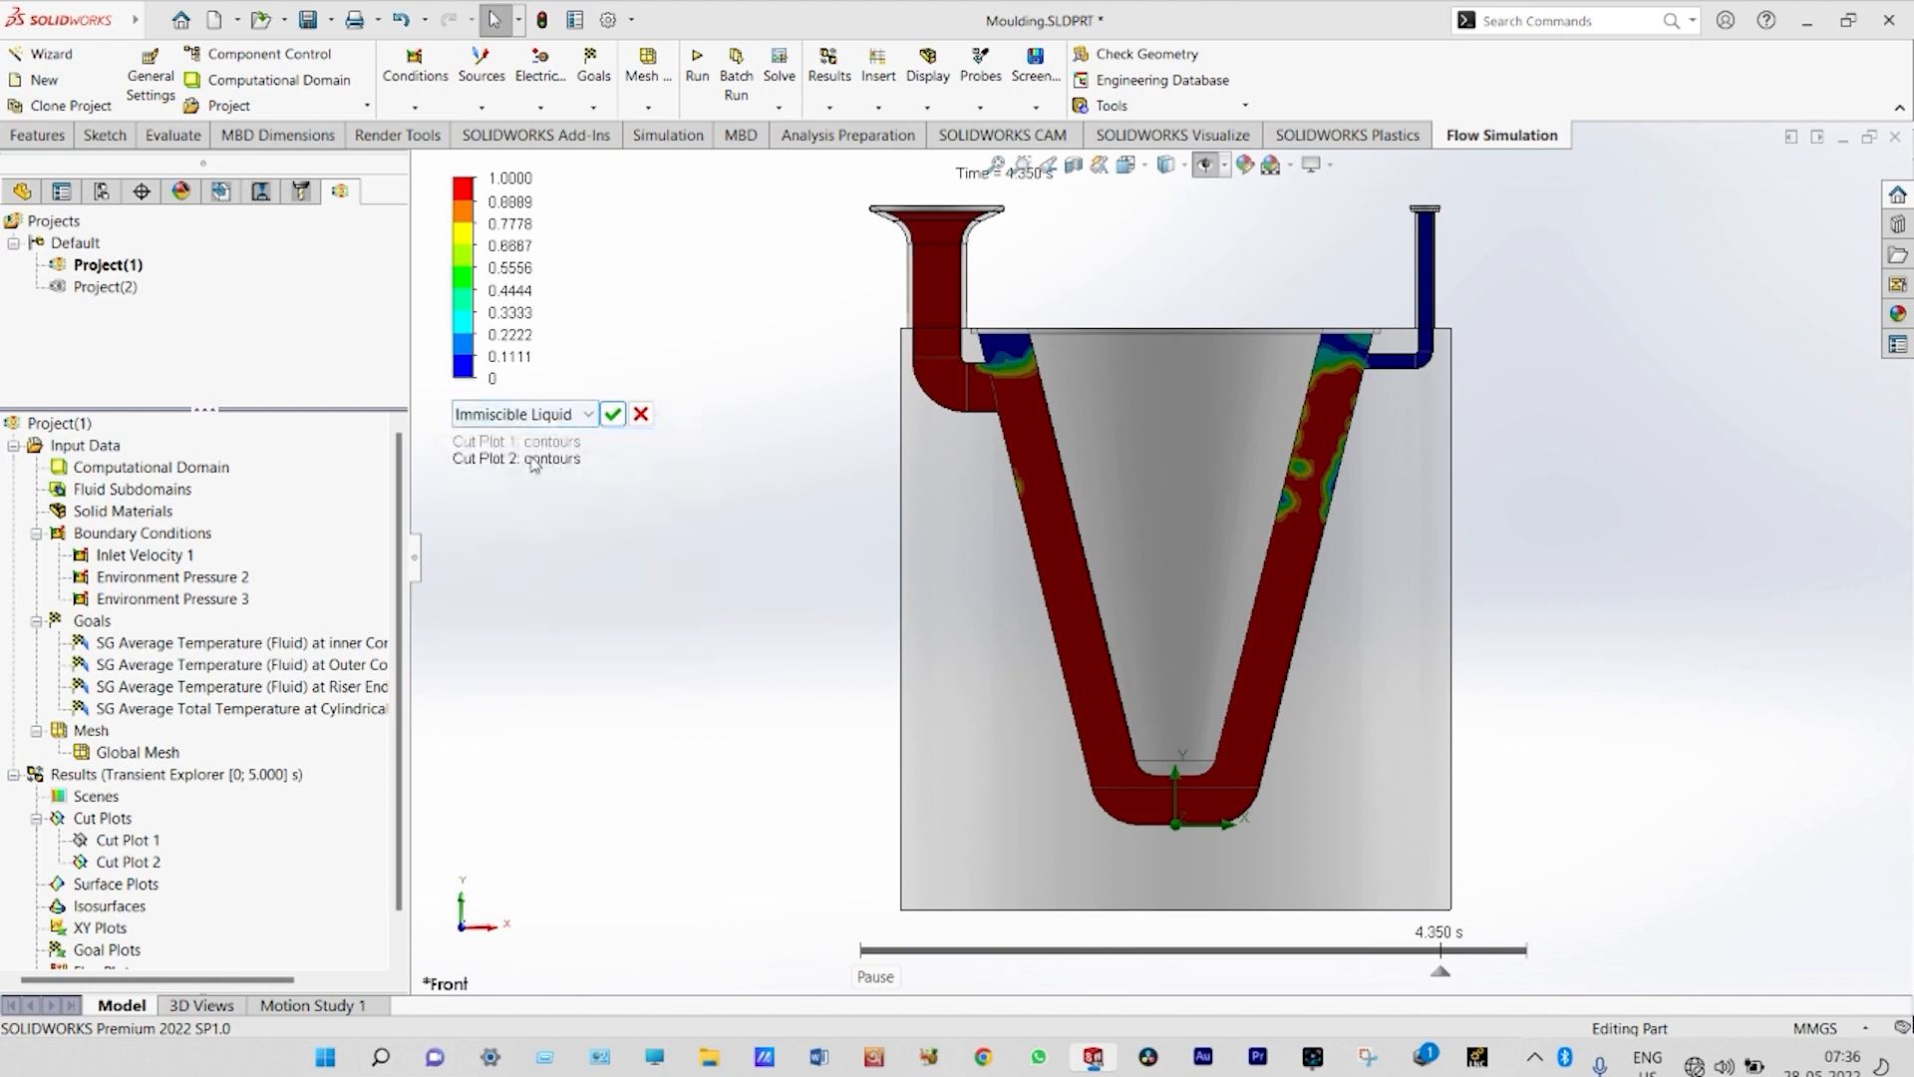
click(613, 416)
mouse_move(865, 939)
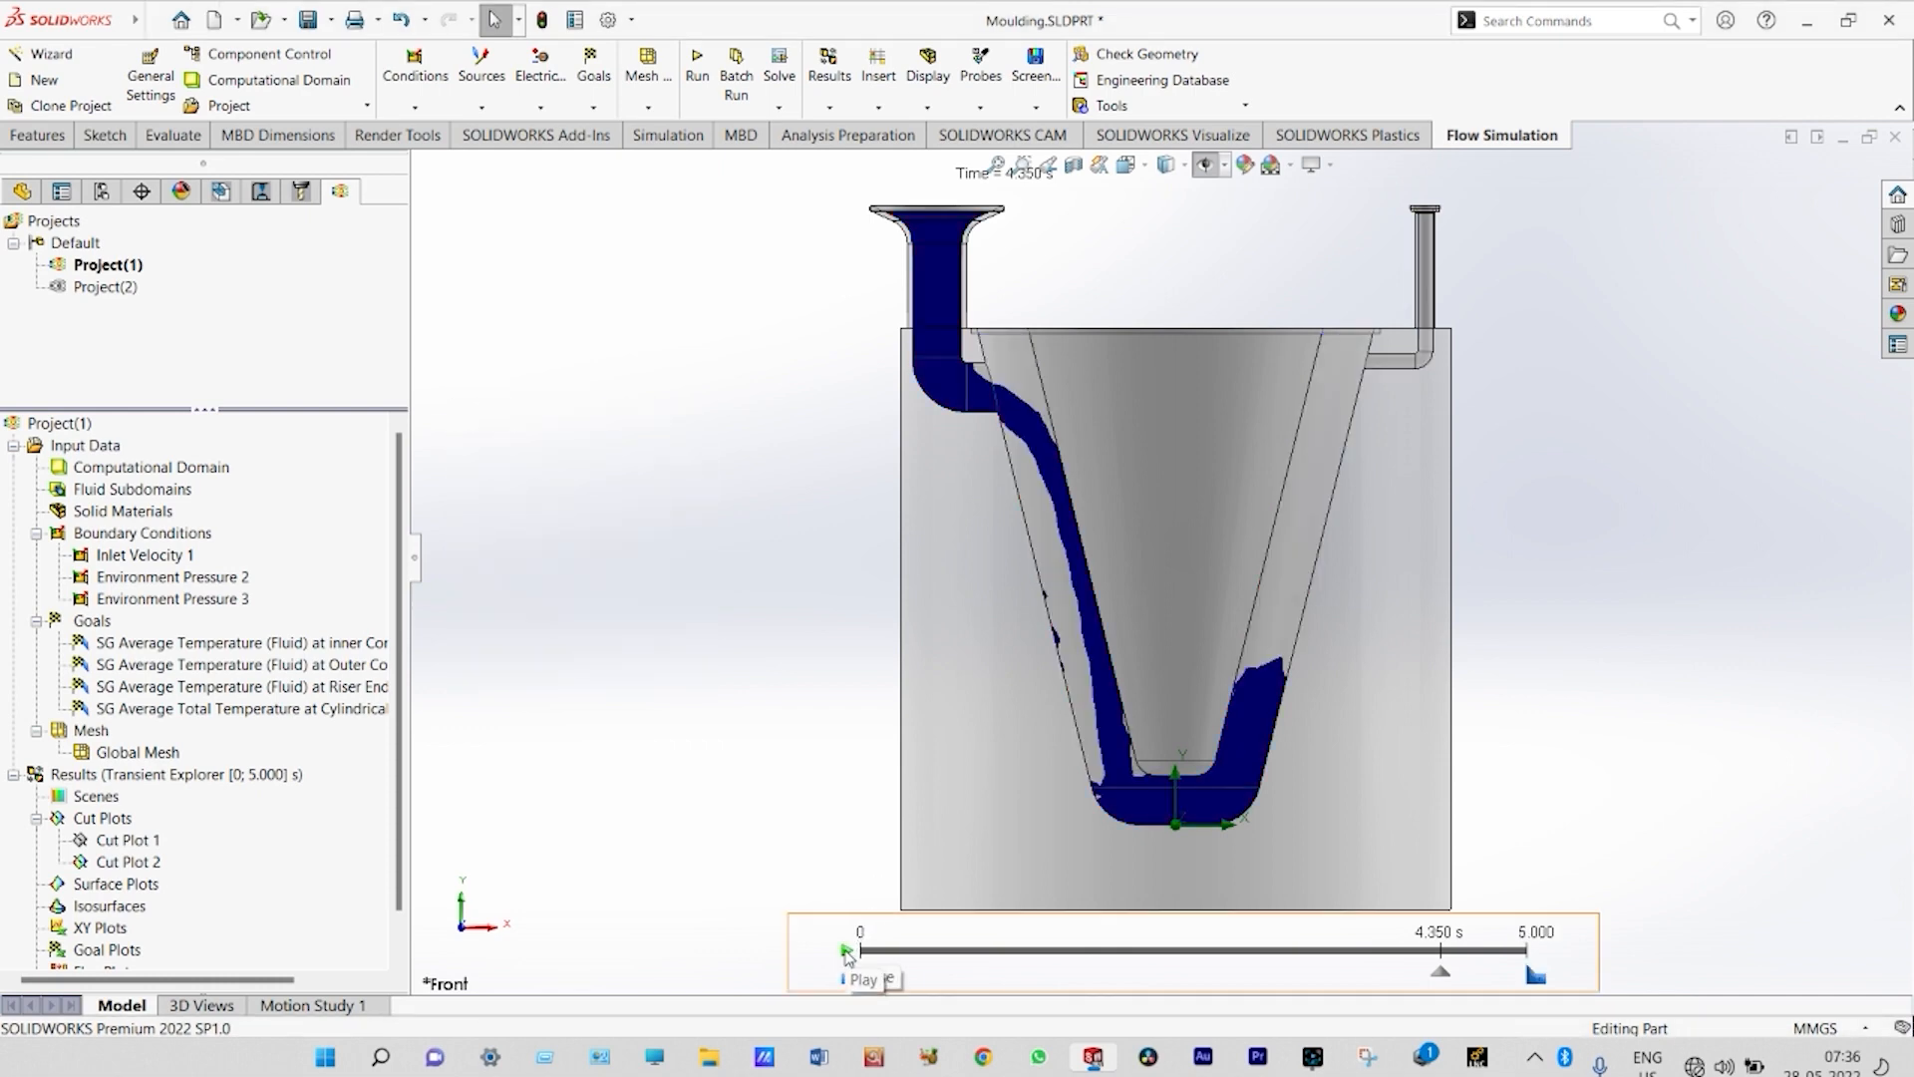
click(846, 952)
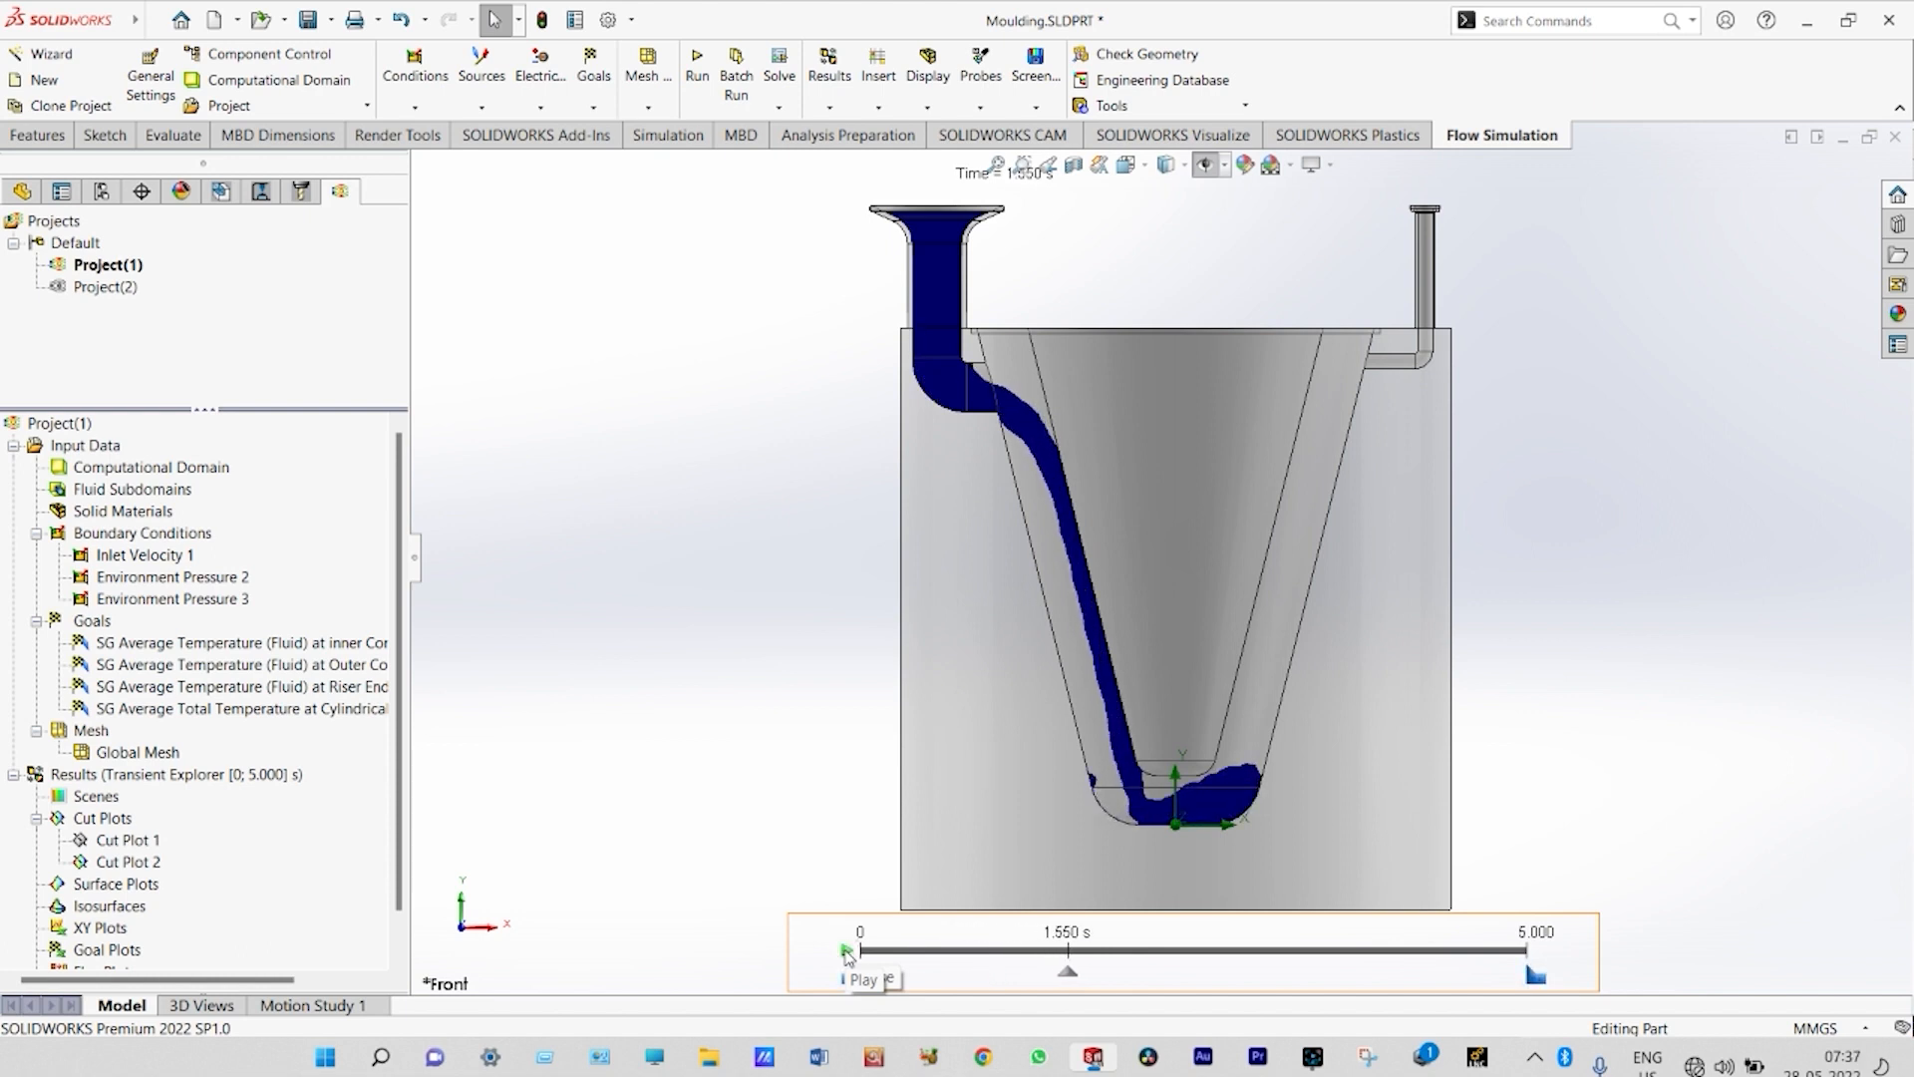
click(846, 952)
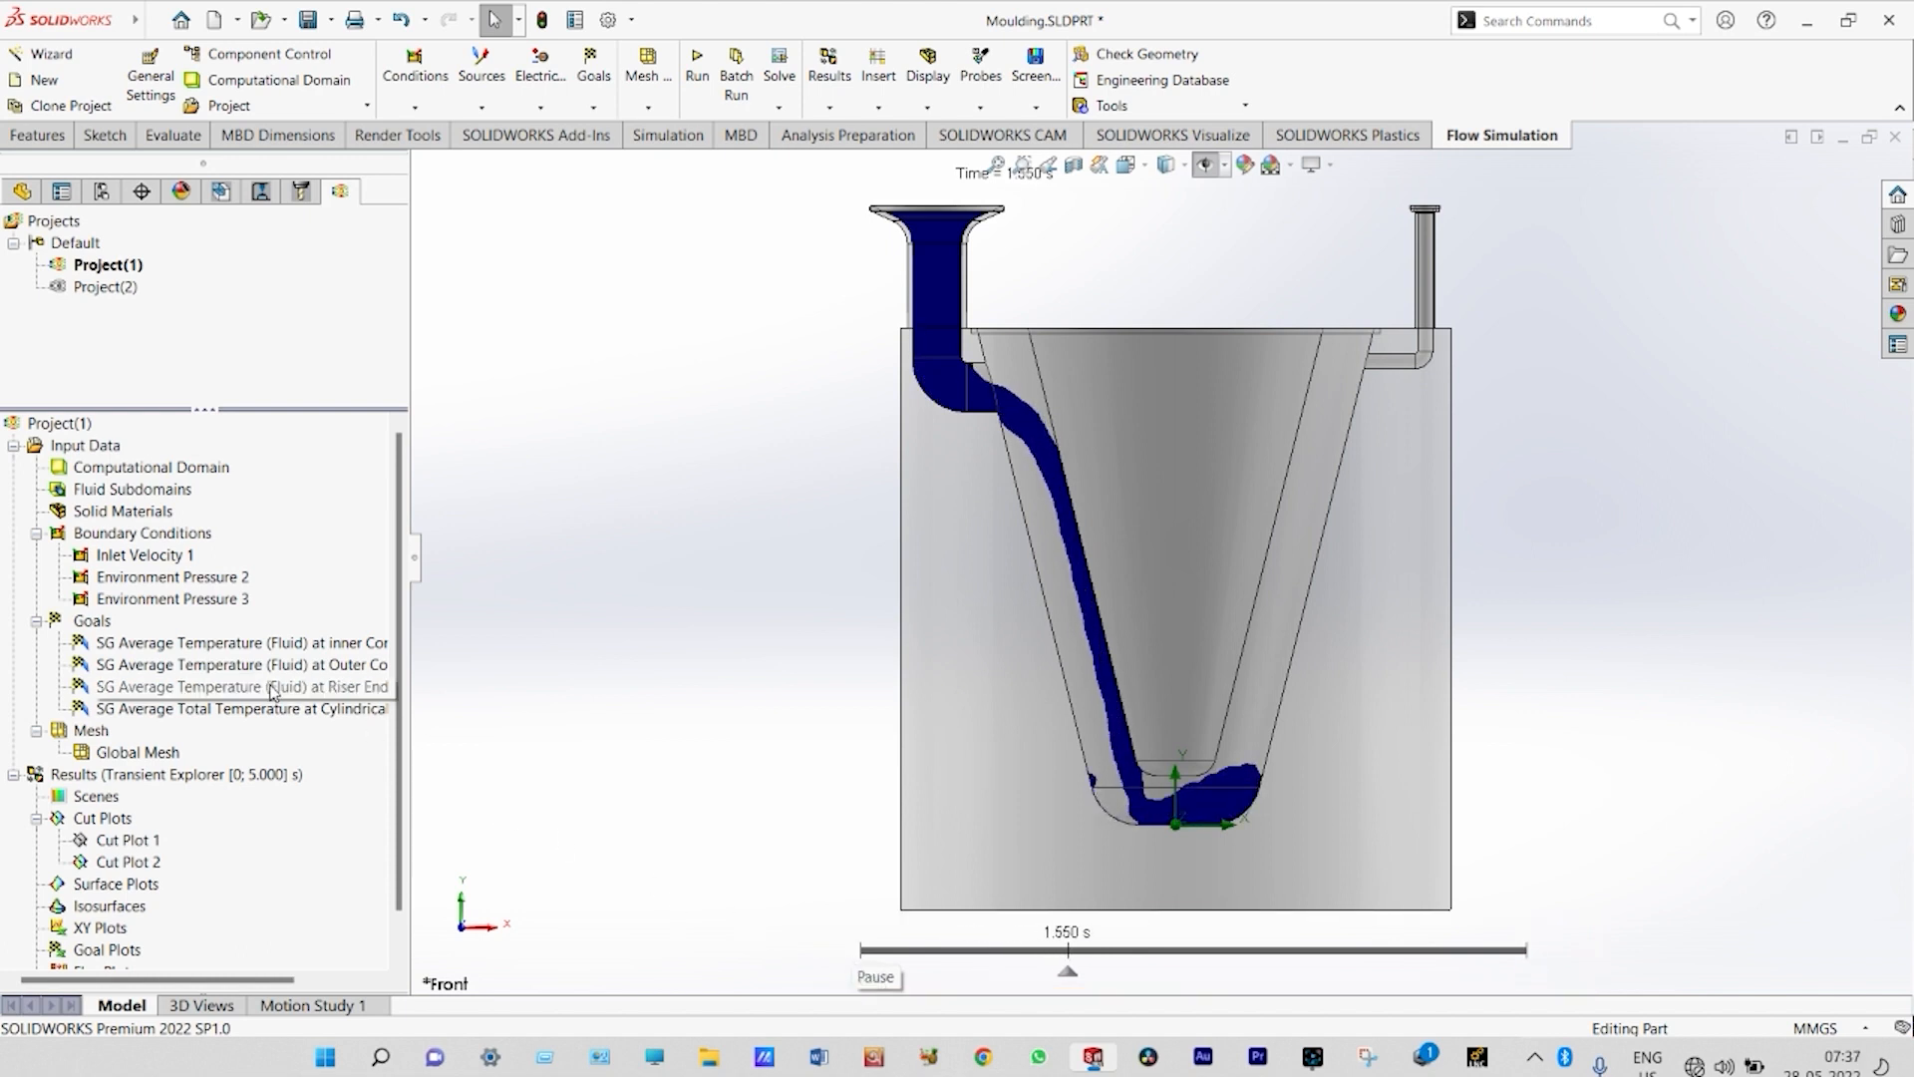
- Edit Cut Plot 2 and set the fixed color of its Immiscible Liquid Aluminium contours to black
right_click(134, 863)
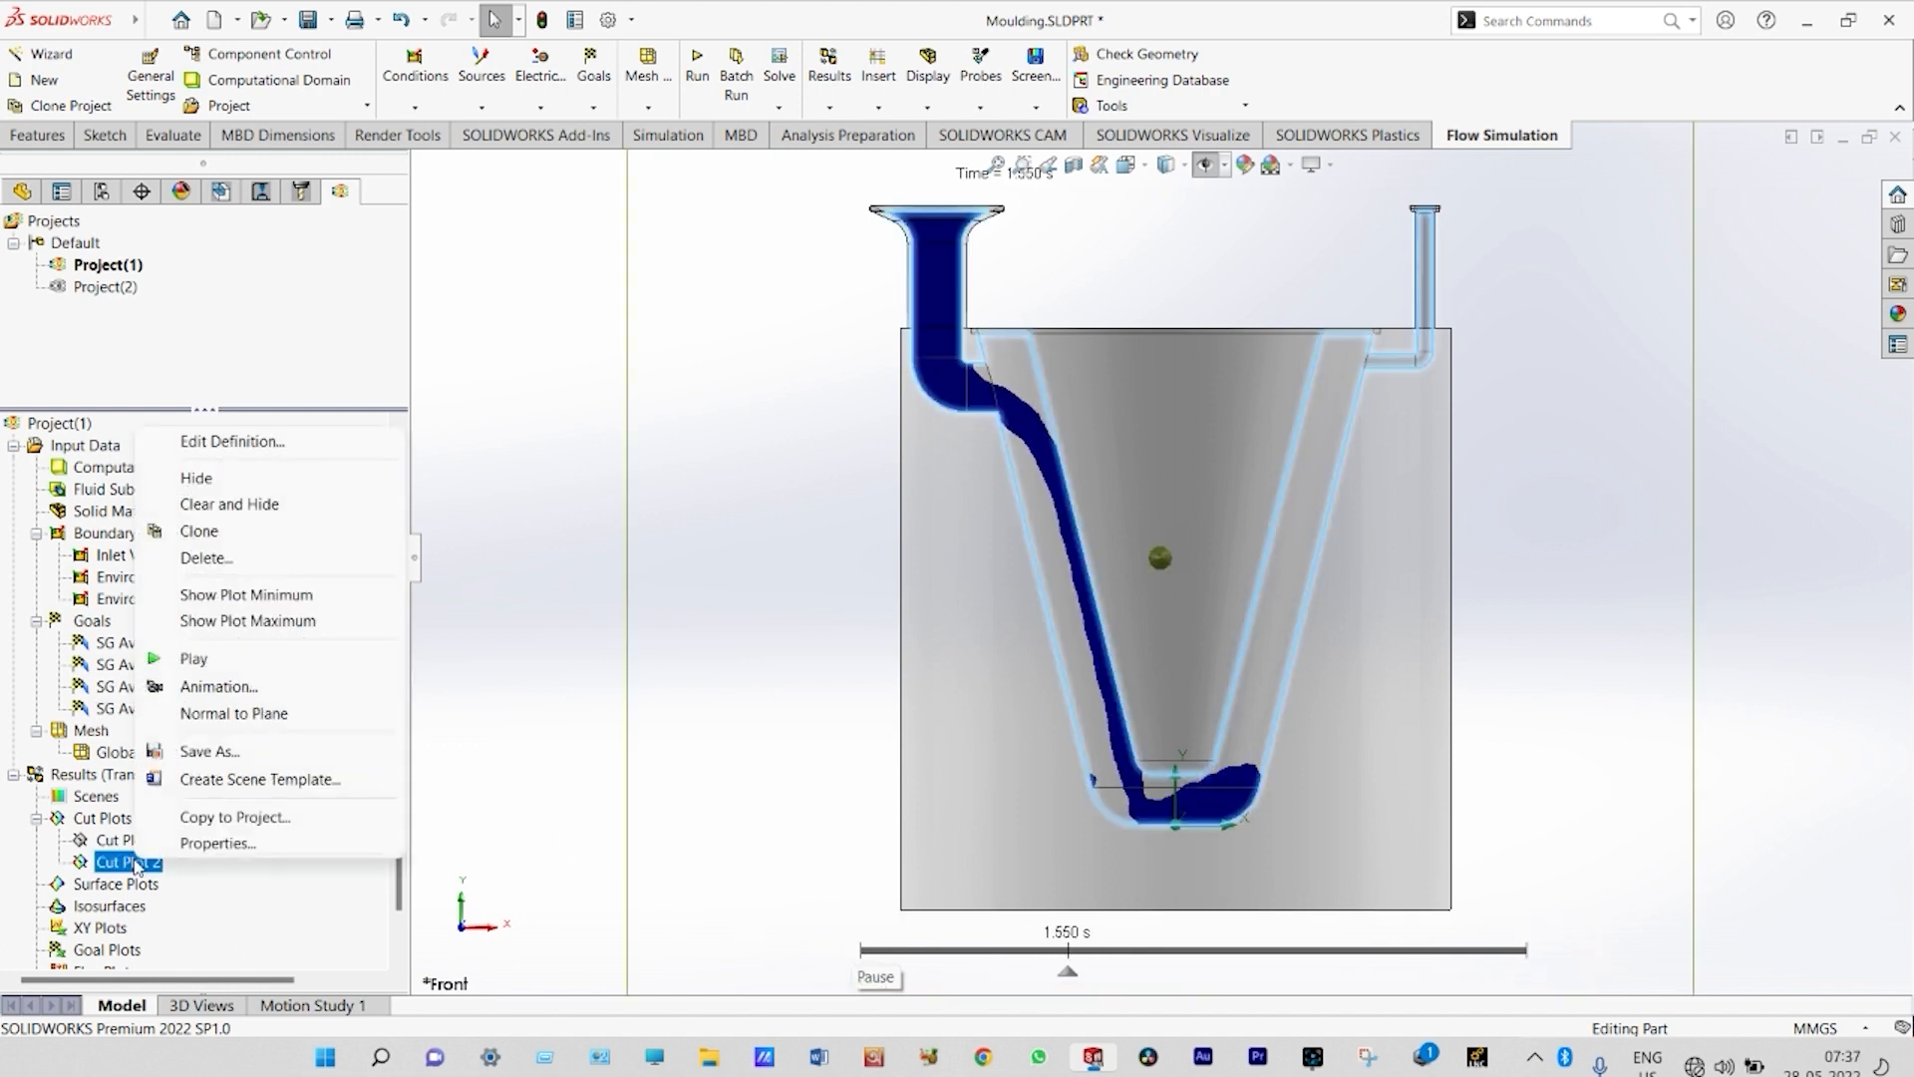
click(236, 442)
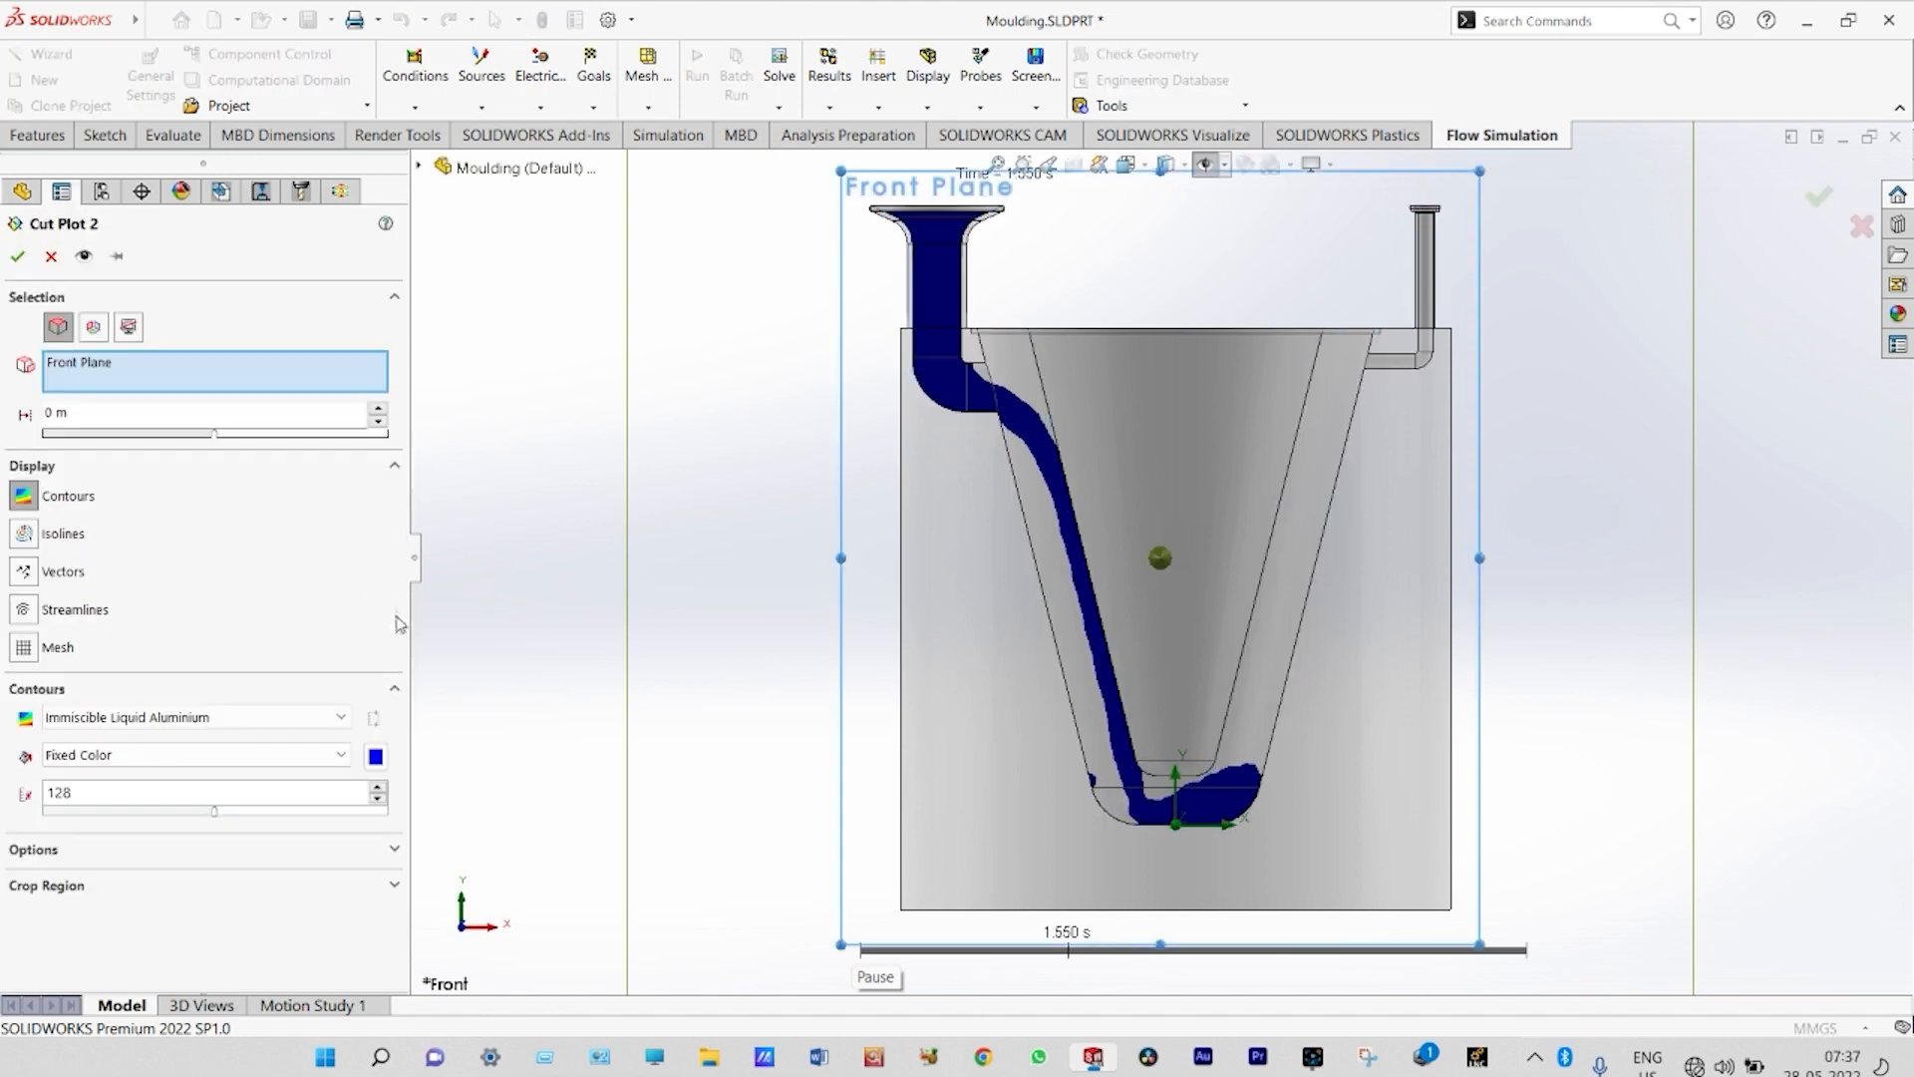
click(376, 757)
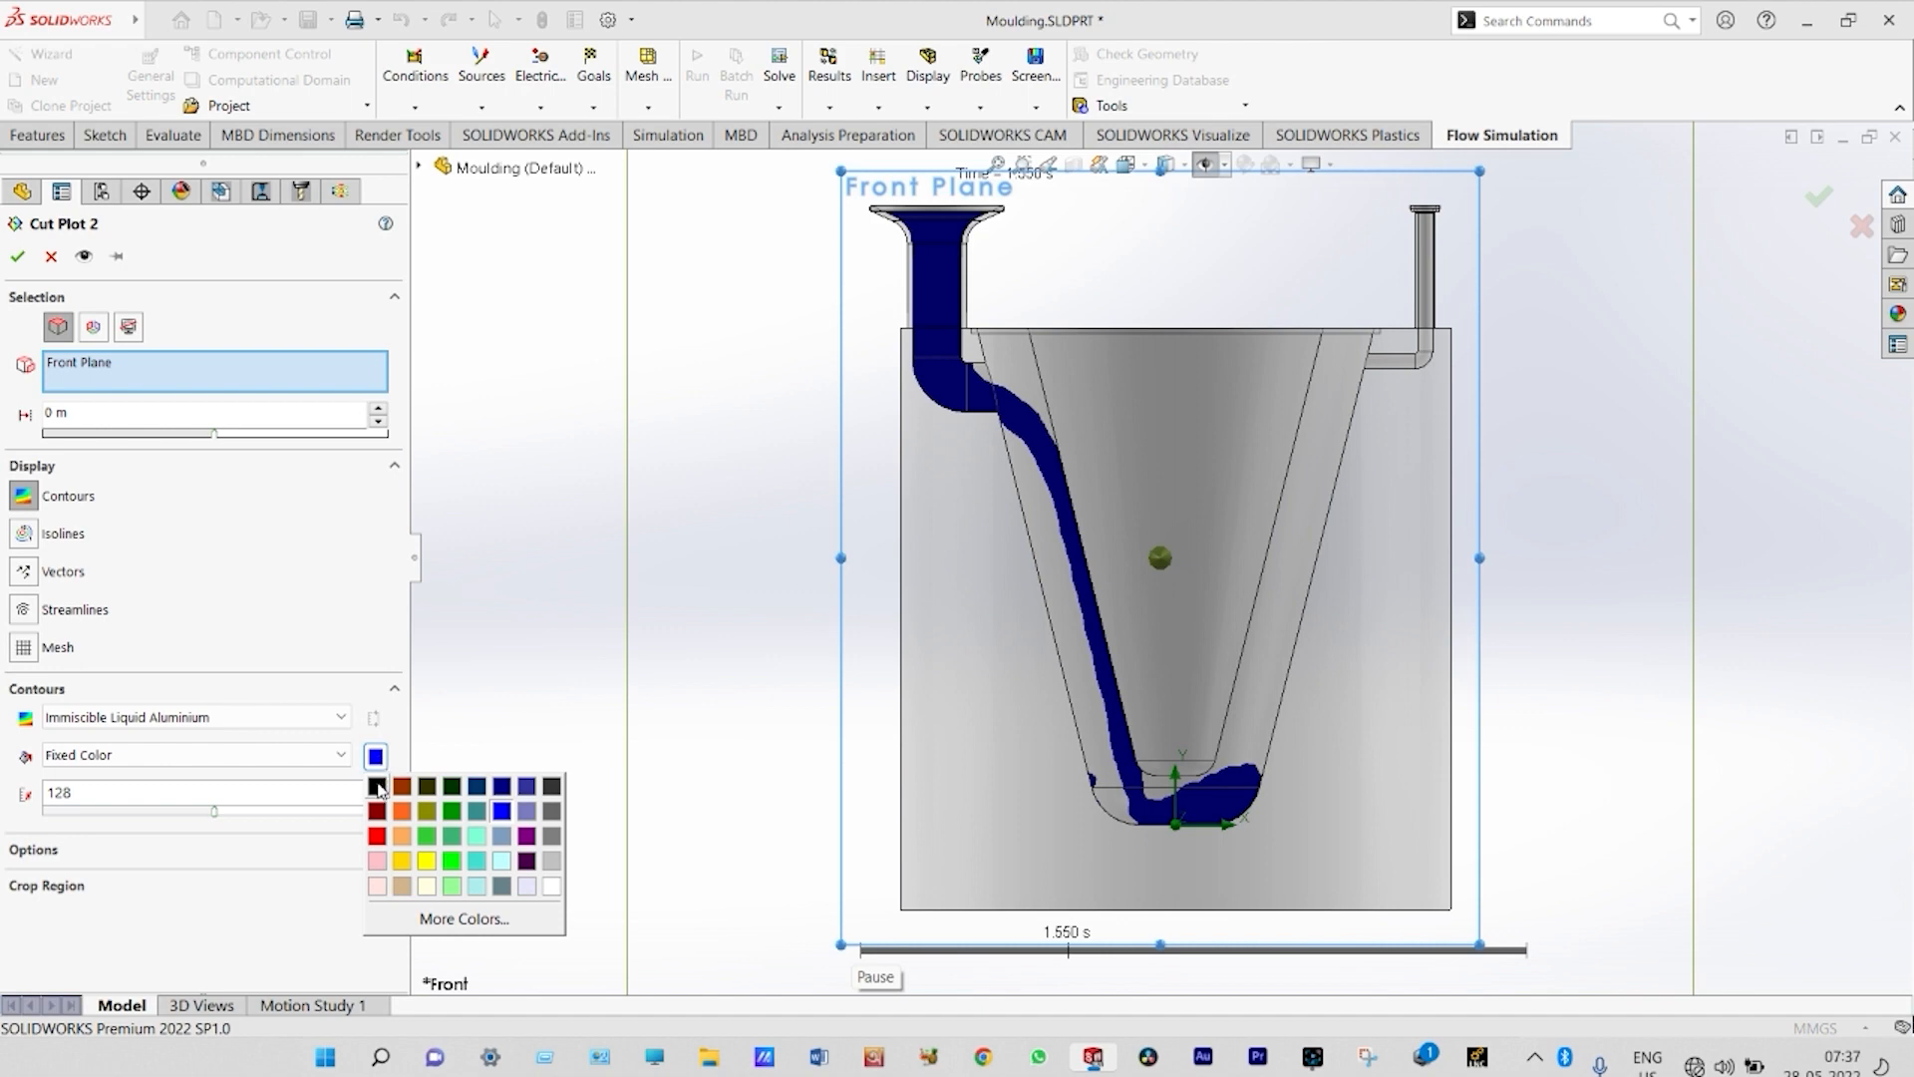
click(377, 787)
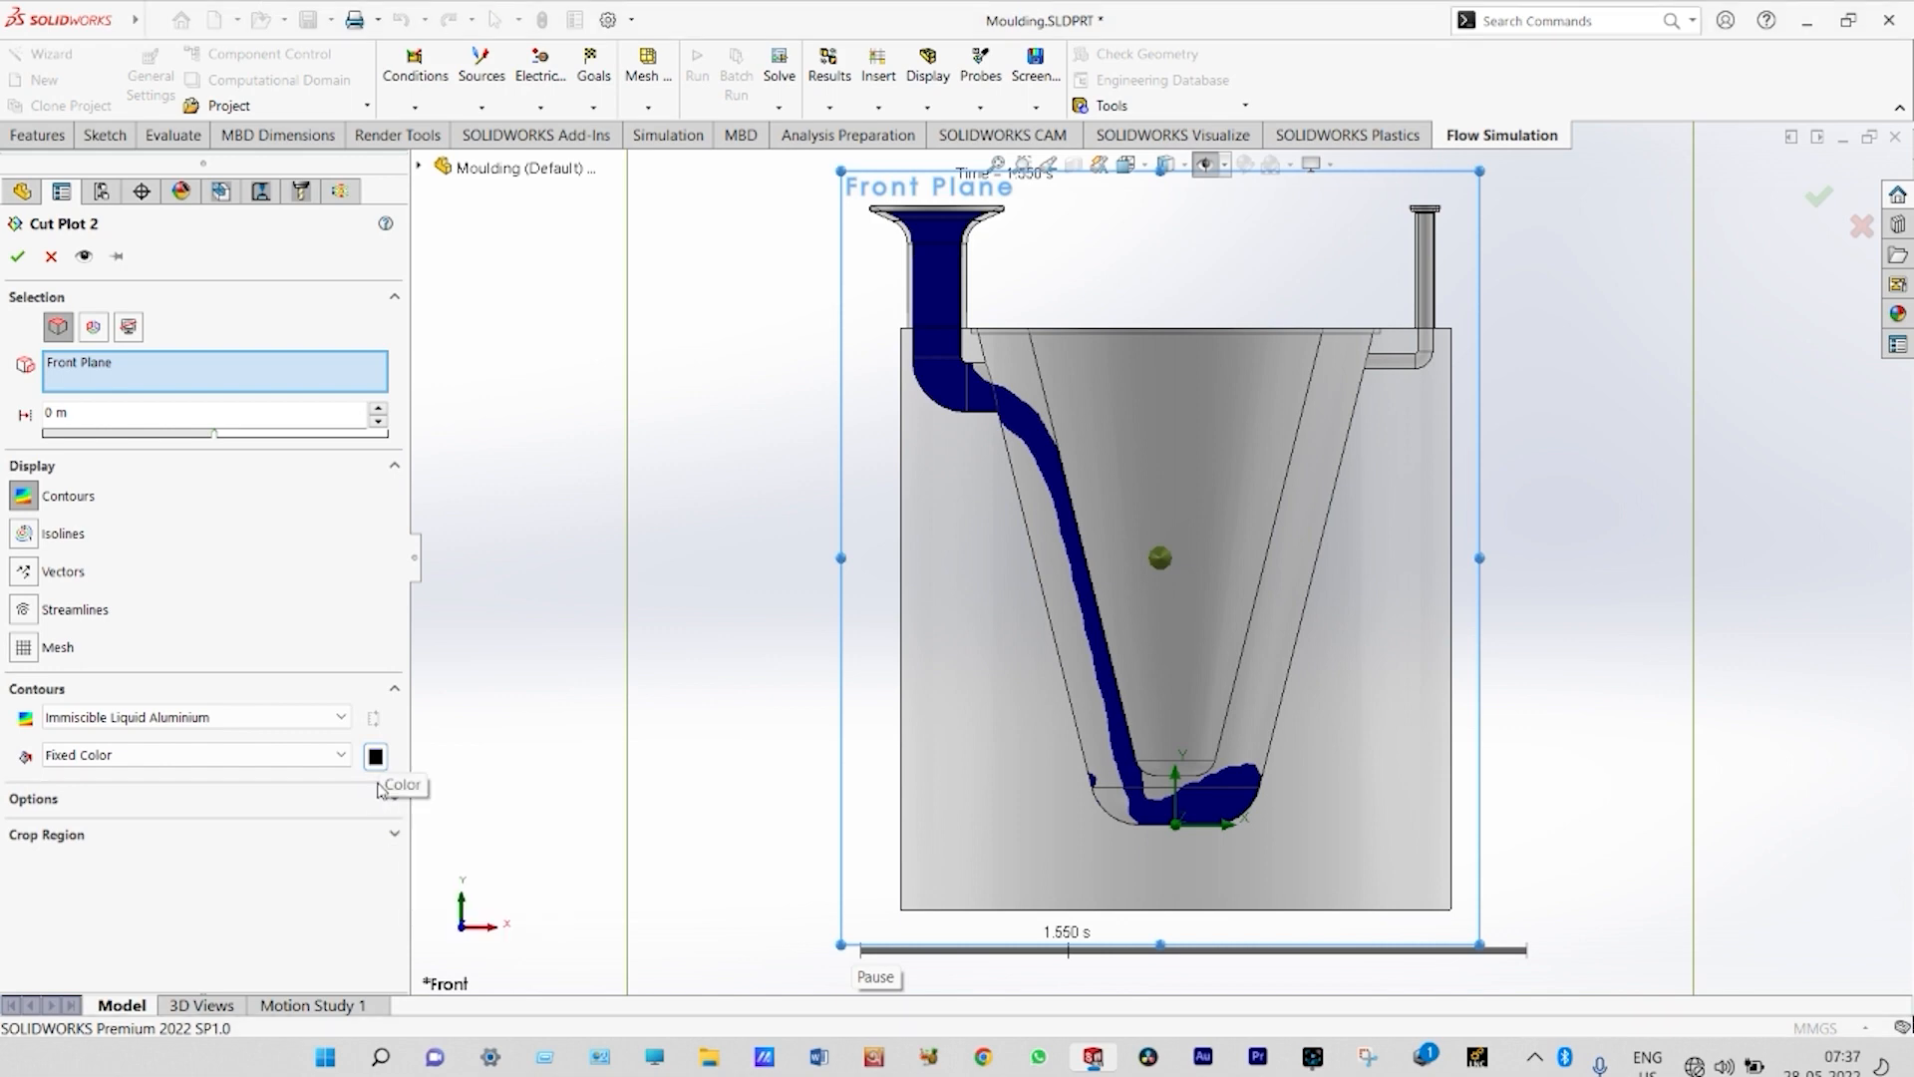
click(19, 257)
- Play the animation of the black liquid aluminium contours and pause it at 4.900 s
mouse_move(862, 927)
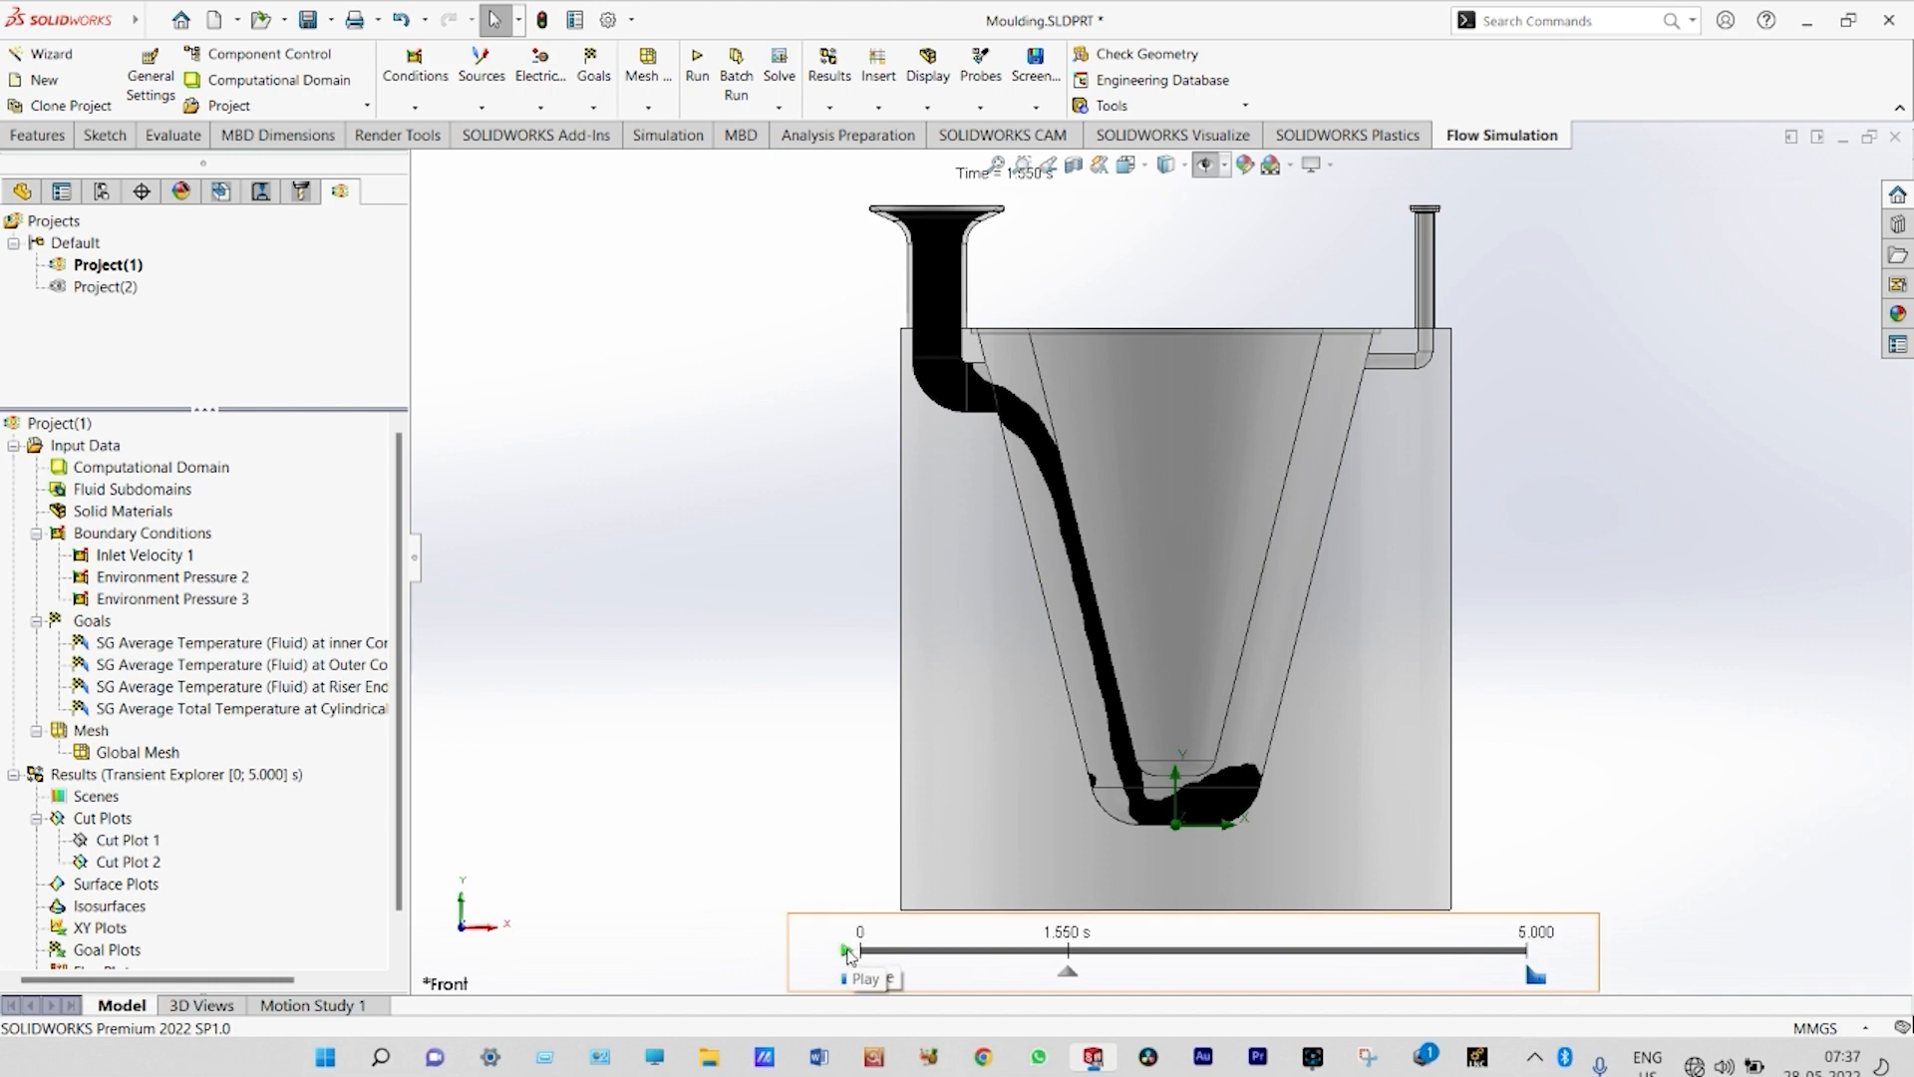
click(848, 952)
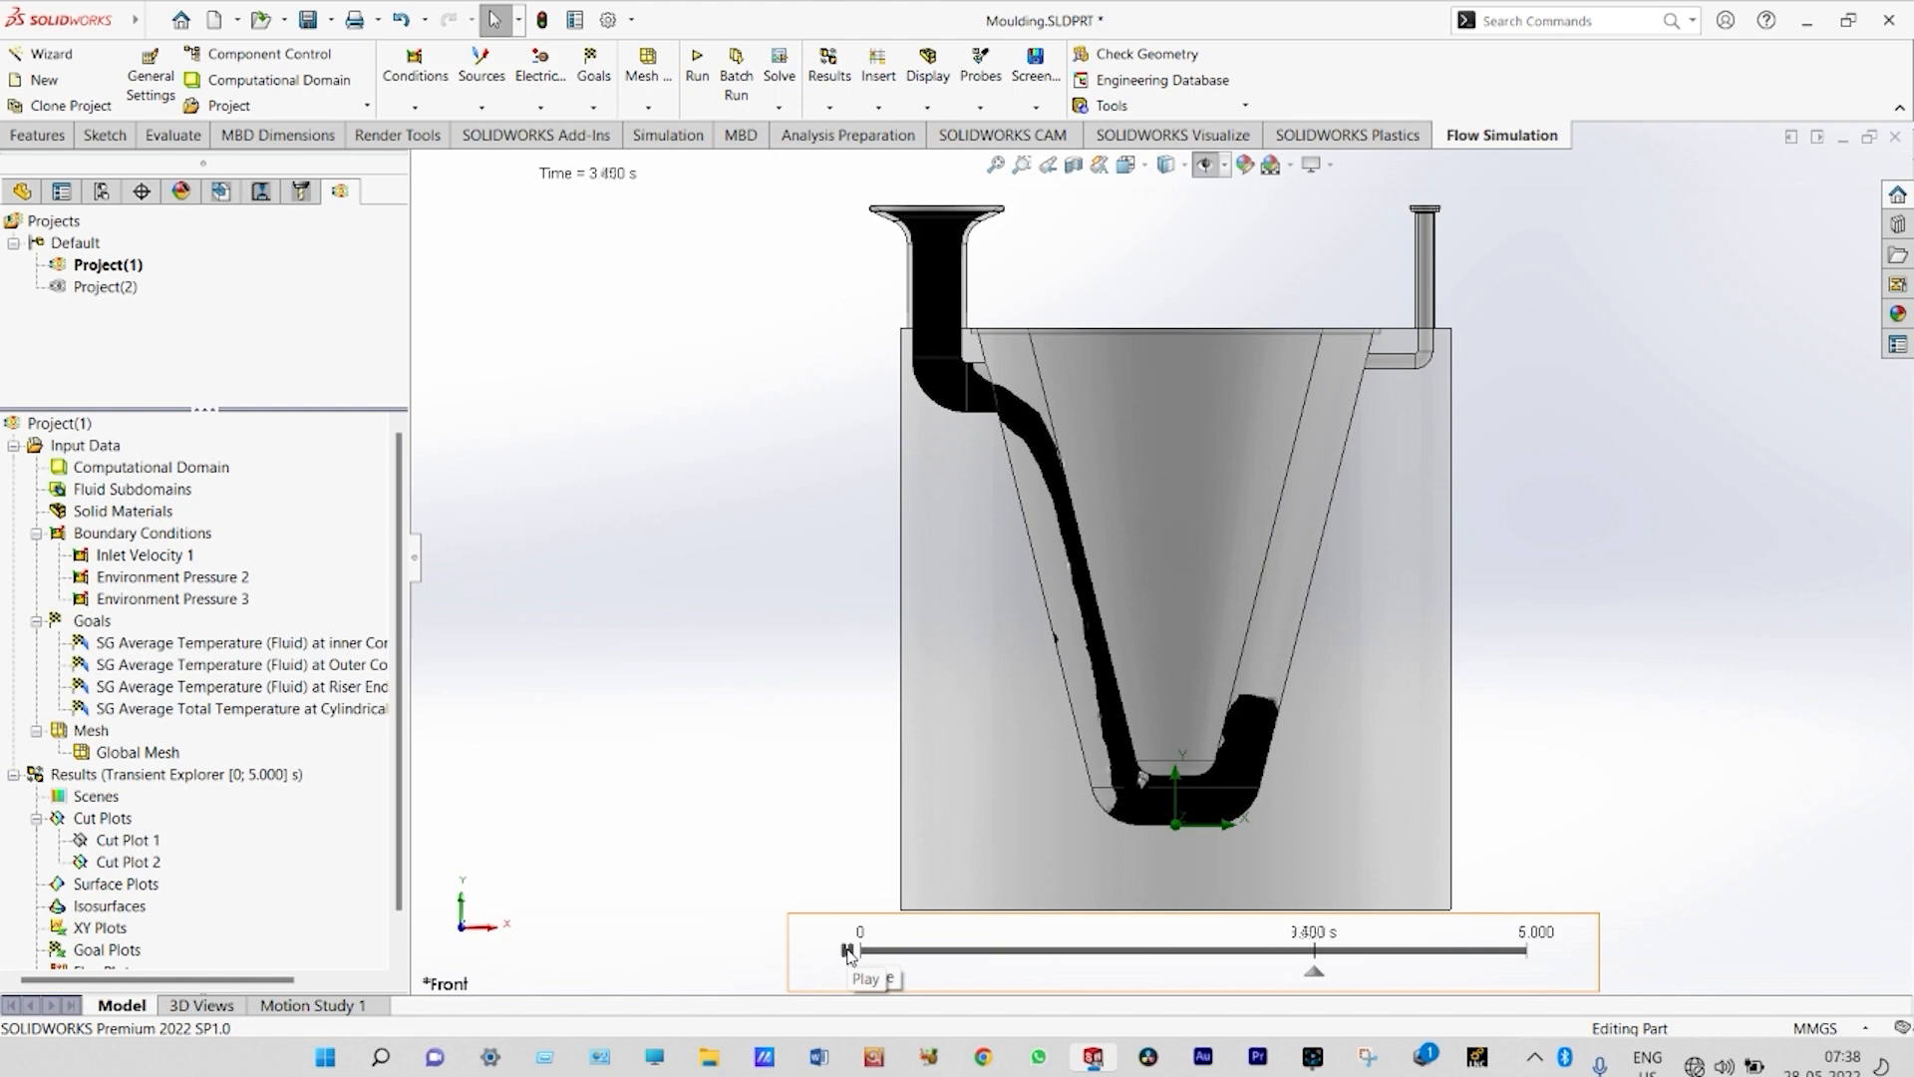
click(848, 952)
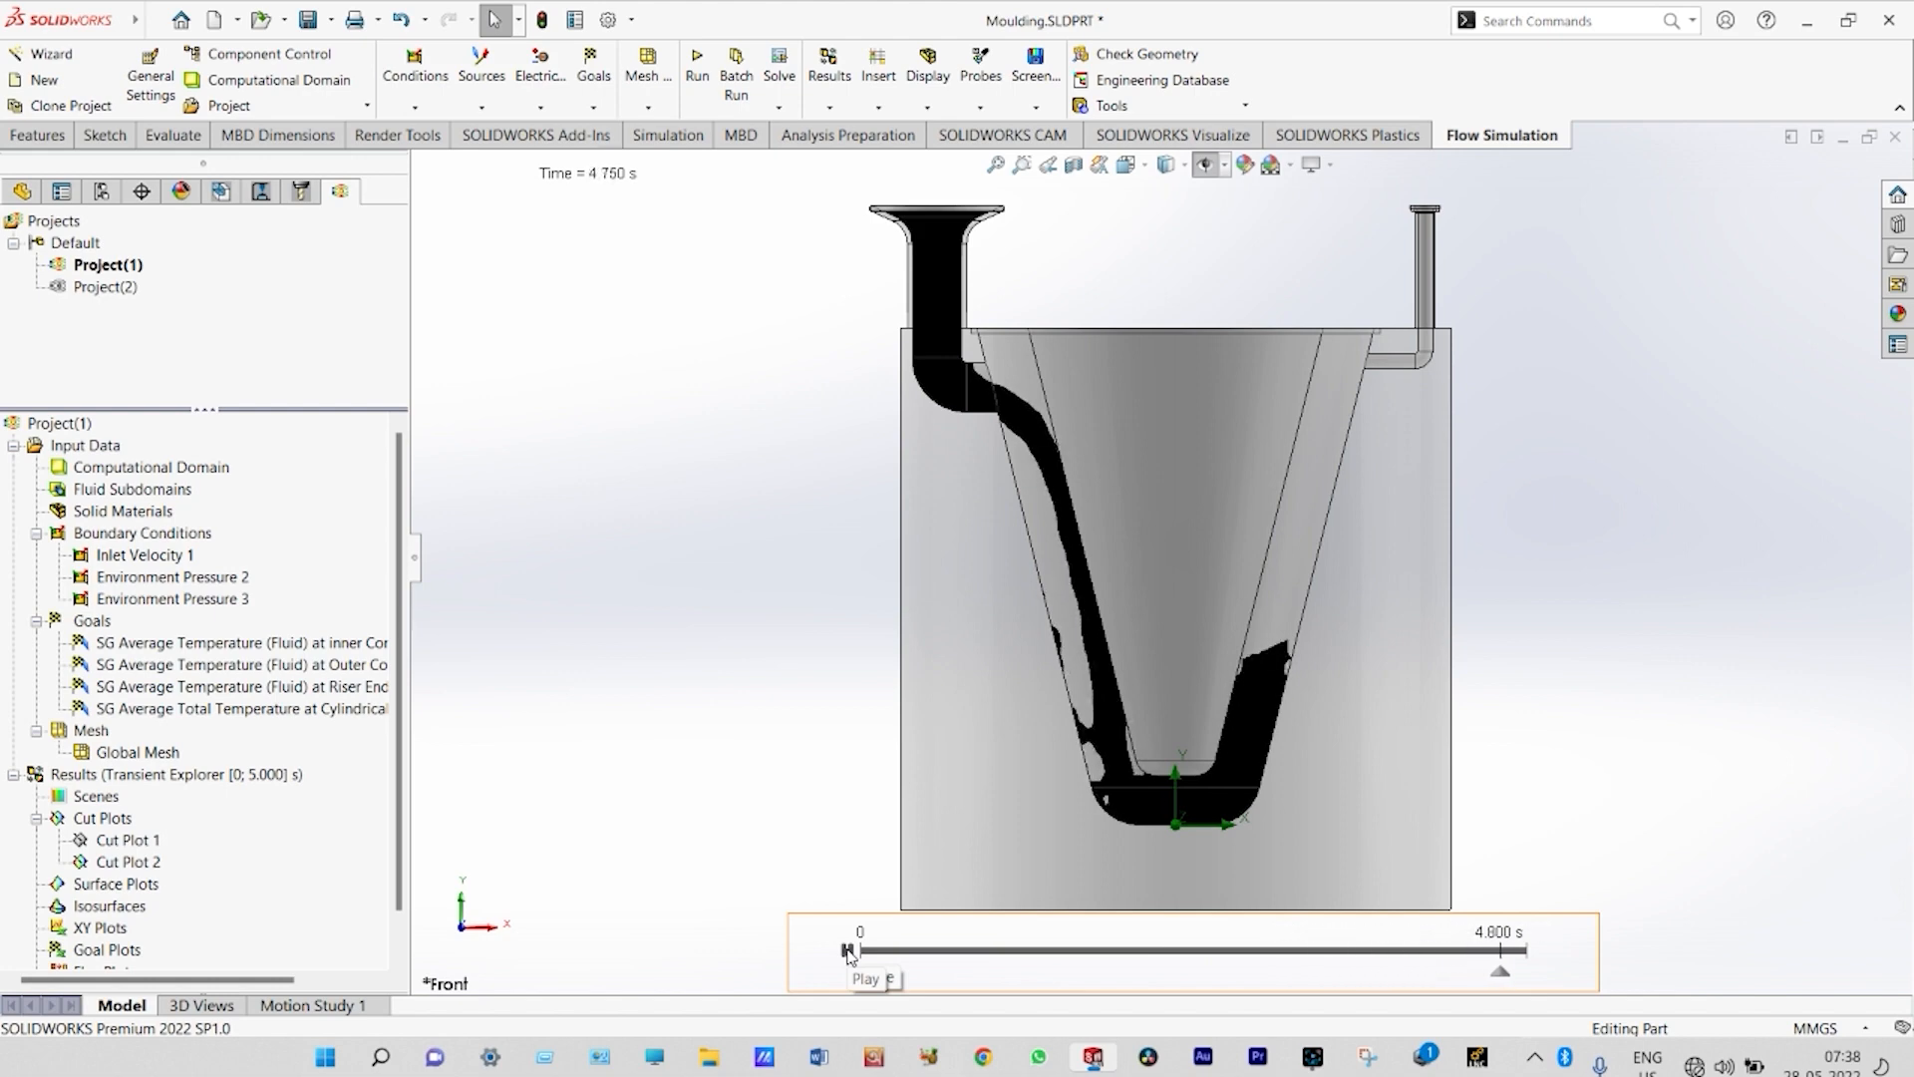
- Hide Cut Plot 2 in the results
click(151, 864)
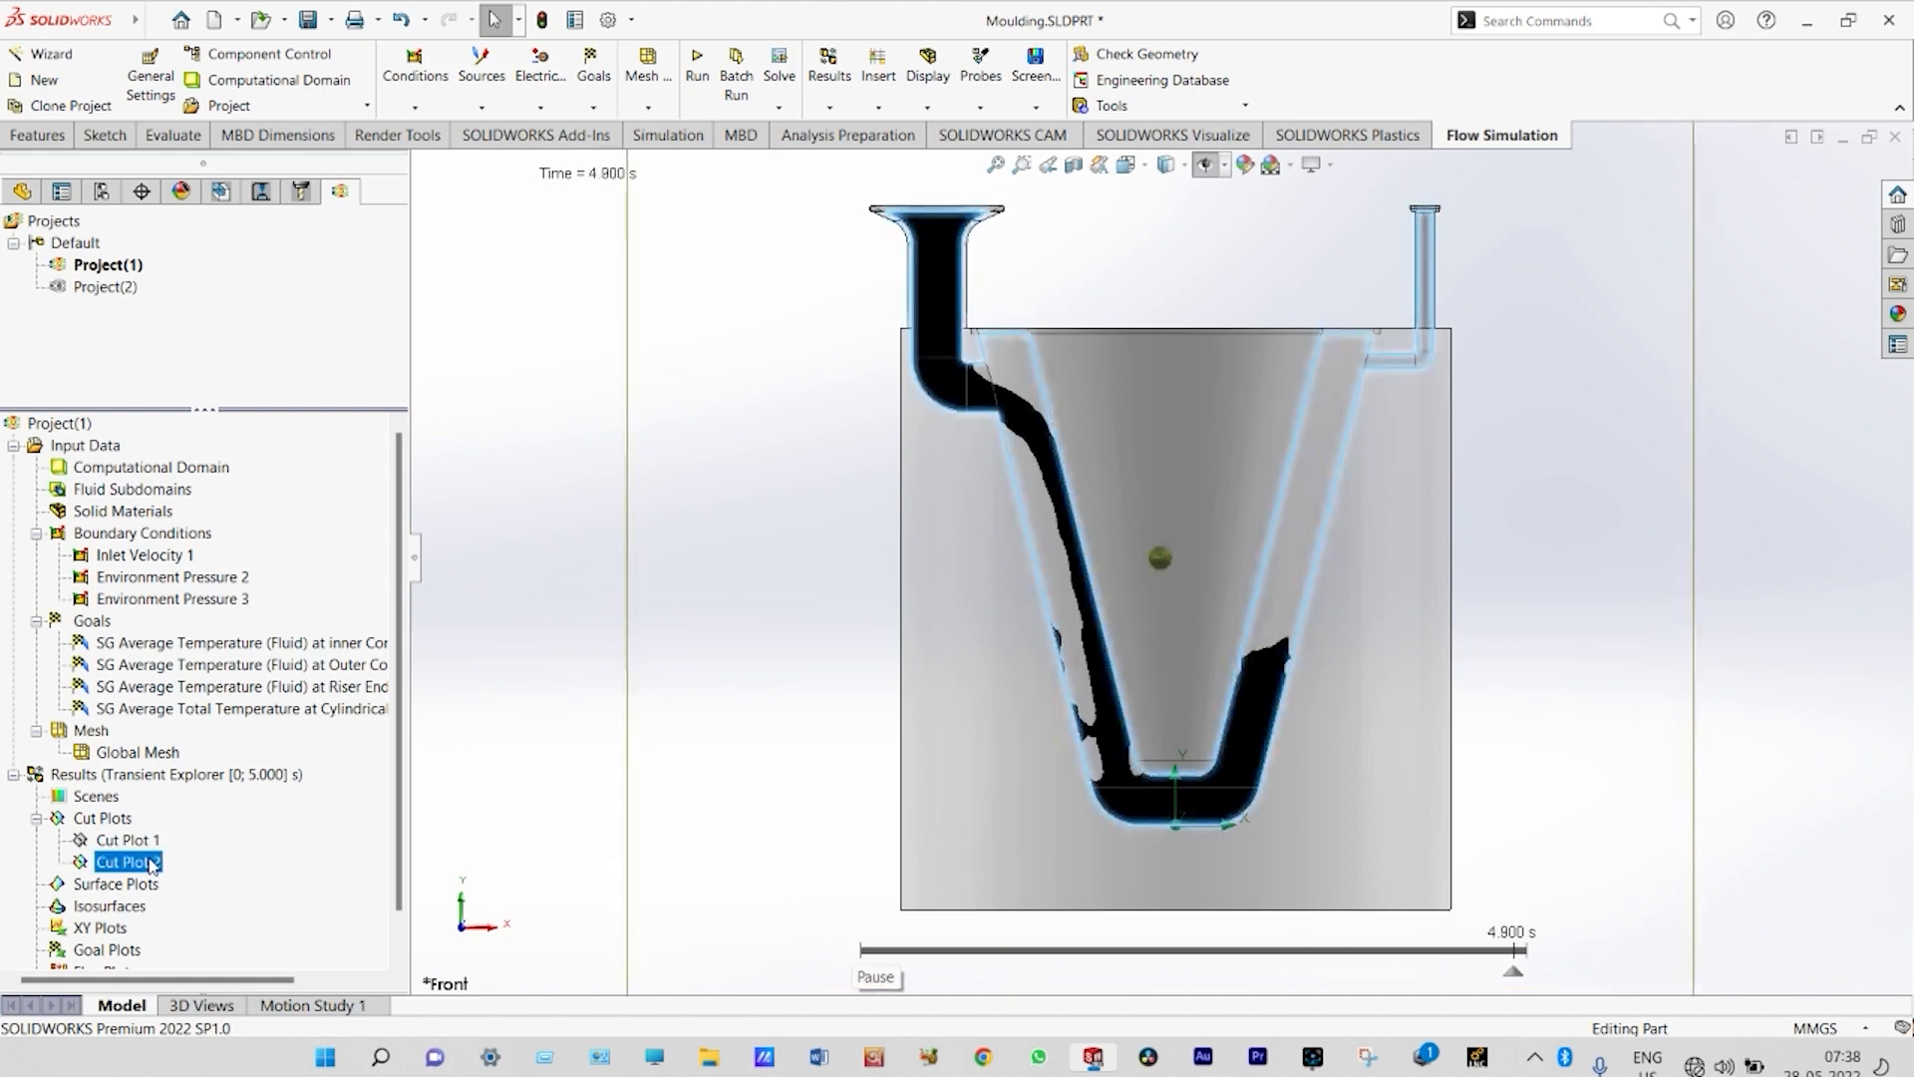
right_click(130, 861)
click(453, 474)
click(398, 959)
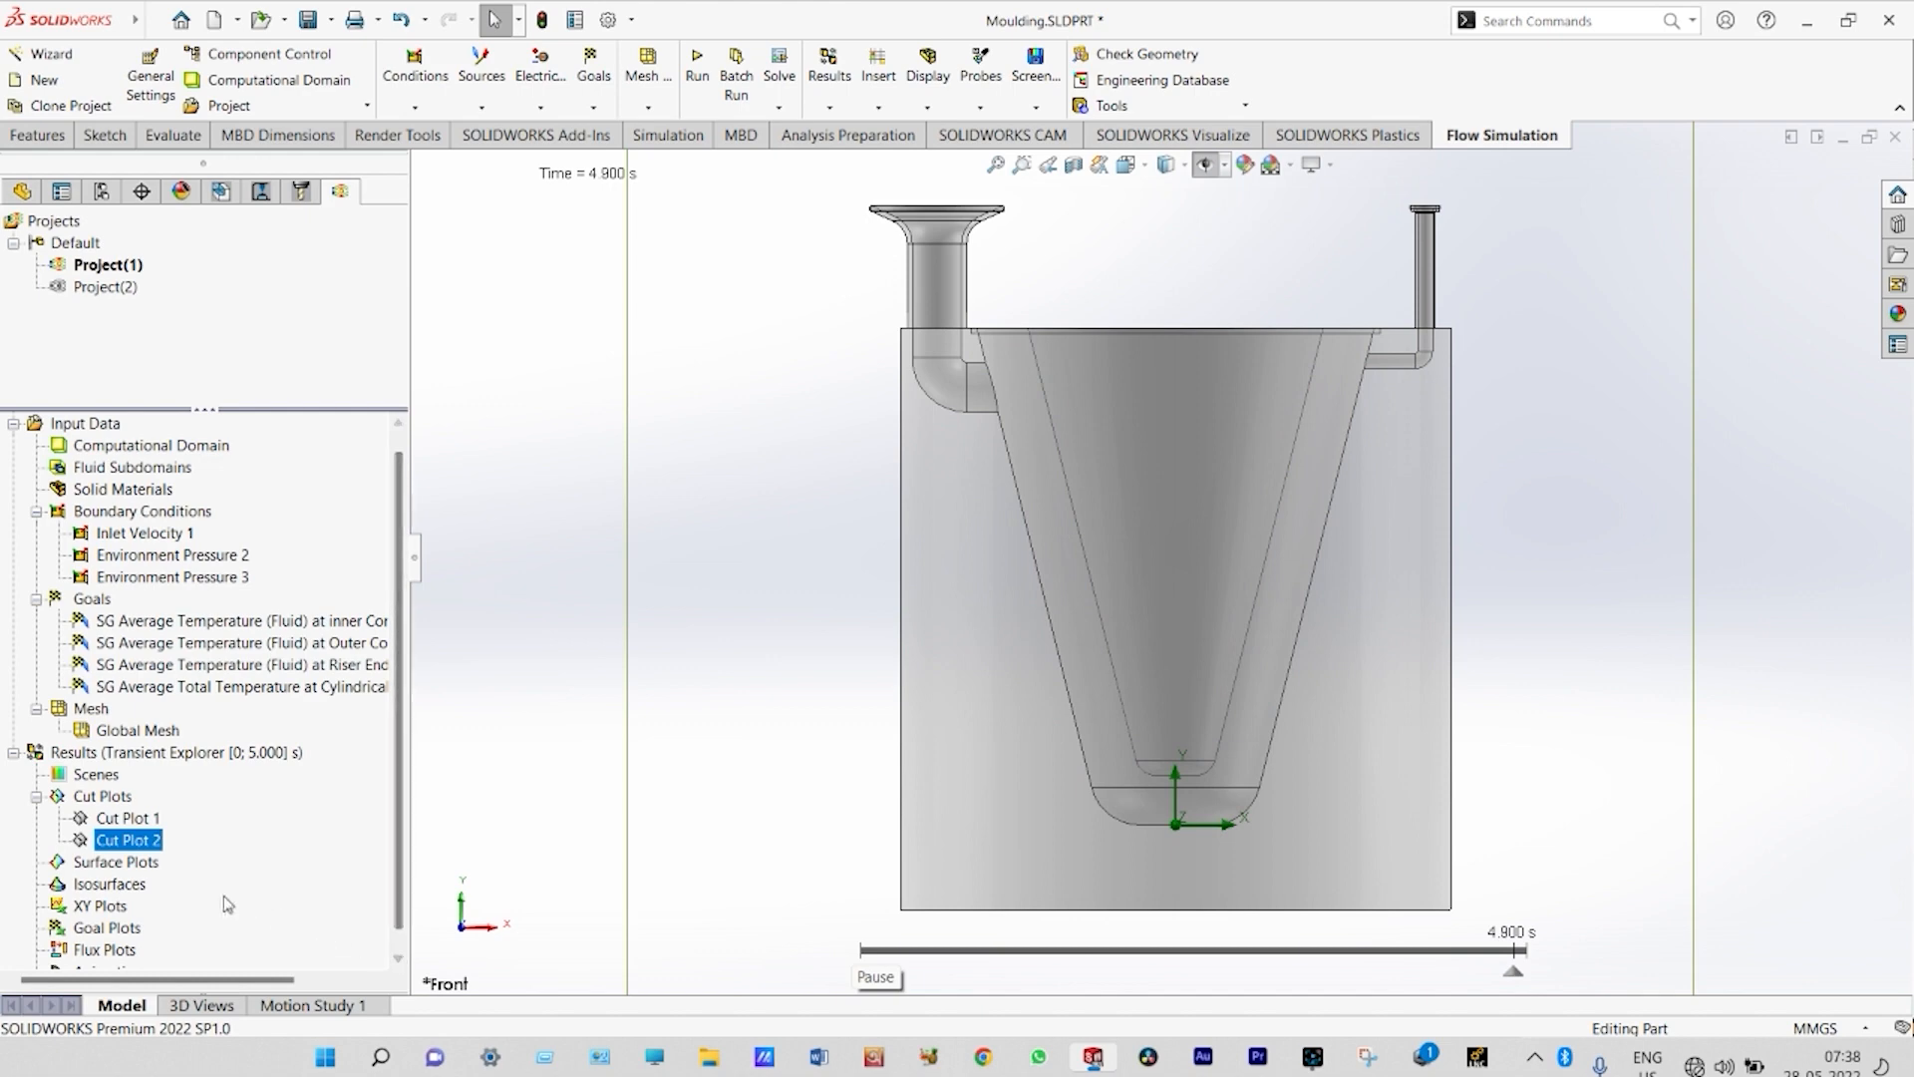
- Insert a surface plot on all faces with contours of Mass Fraction of Liquid Aluminium
click(149, 864)
right_click(154, 866)
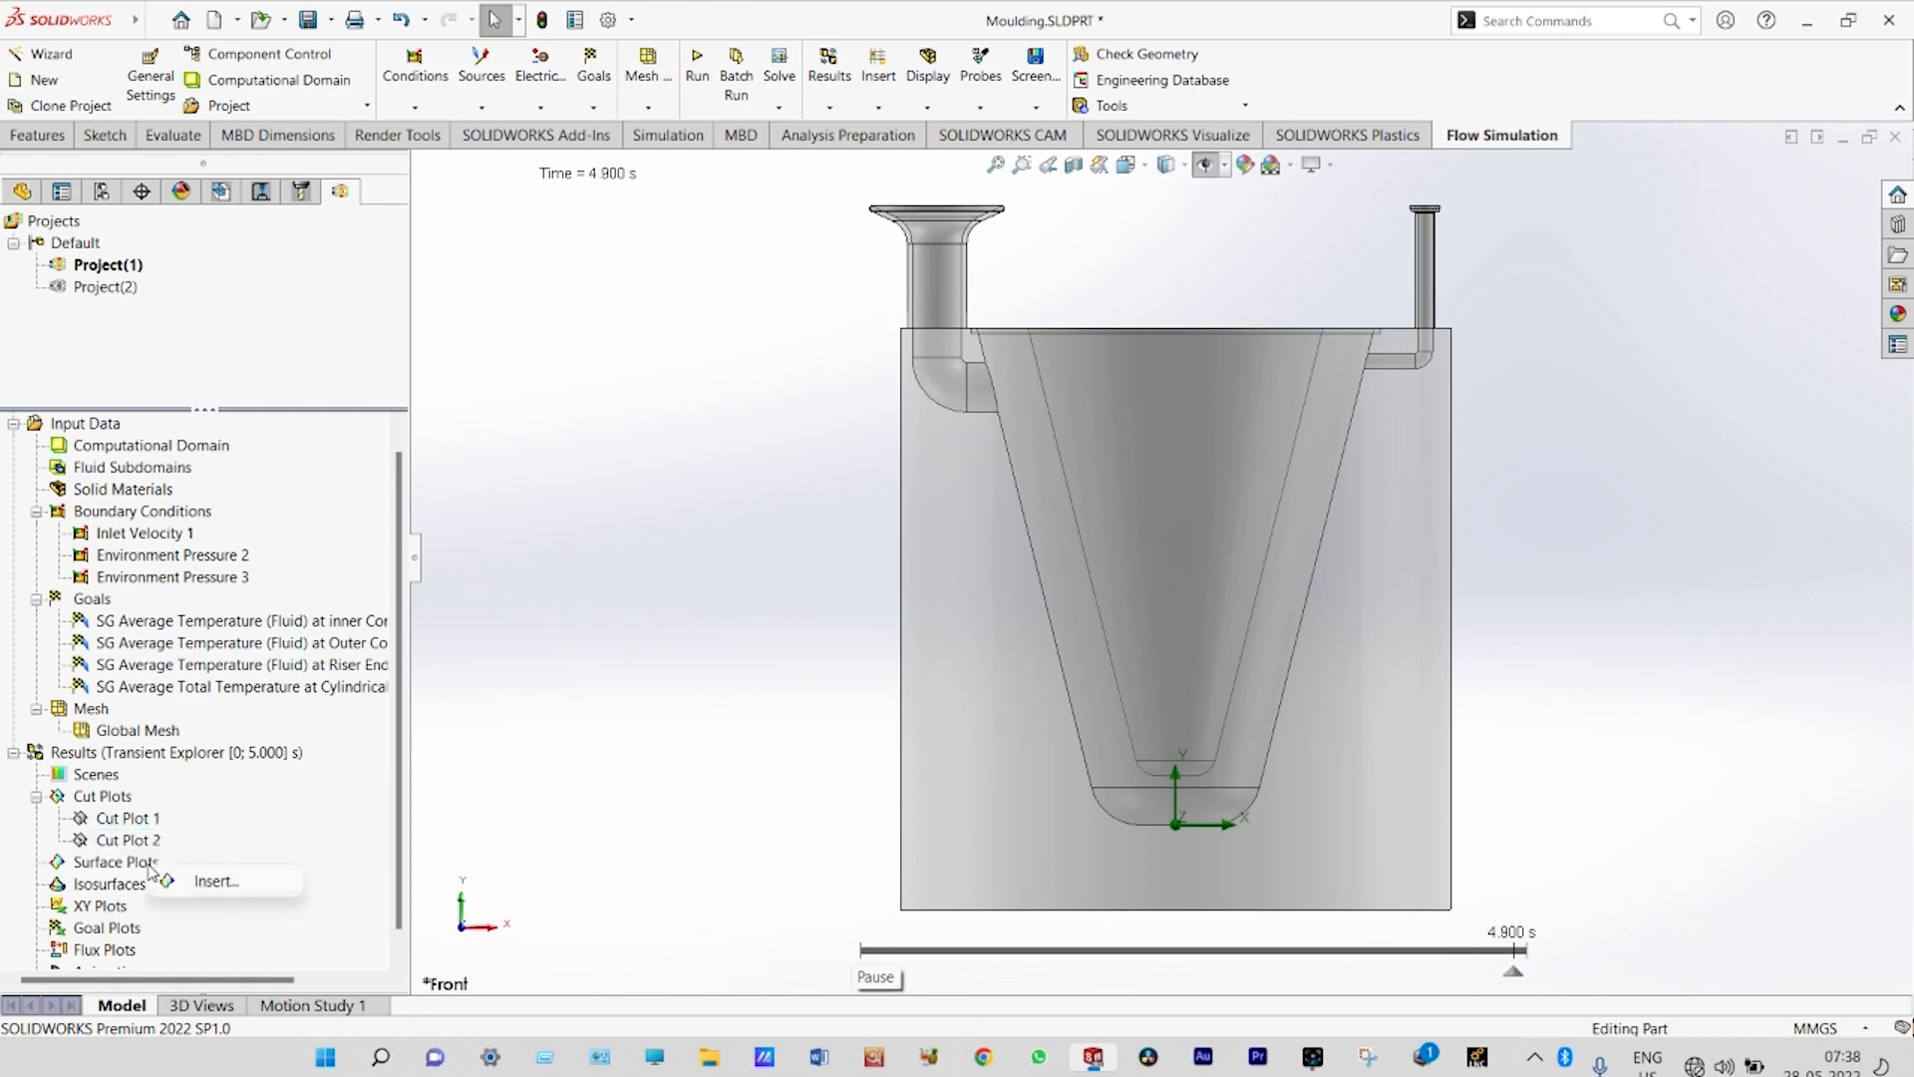
click(185, 881)
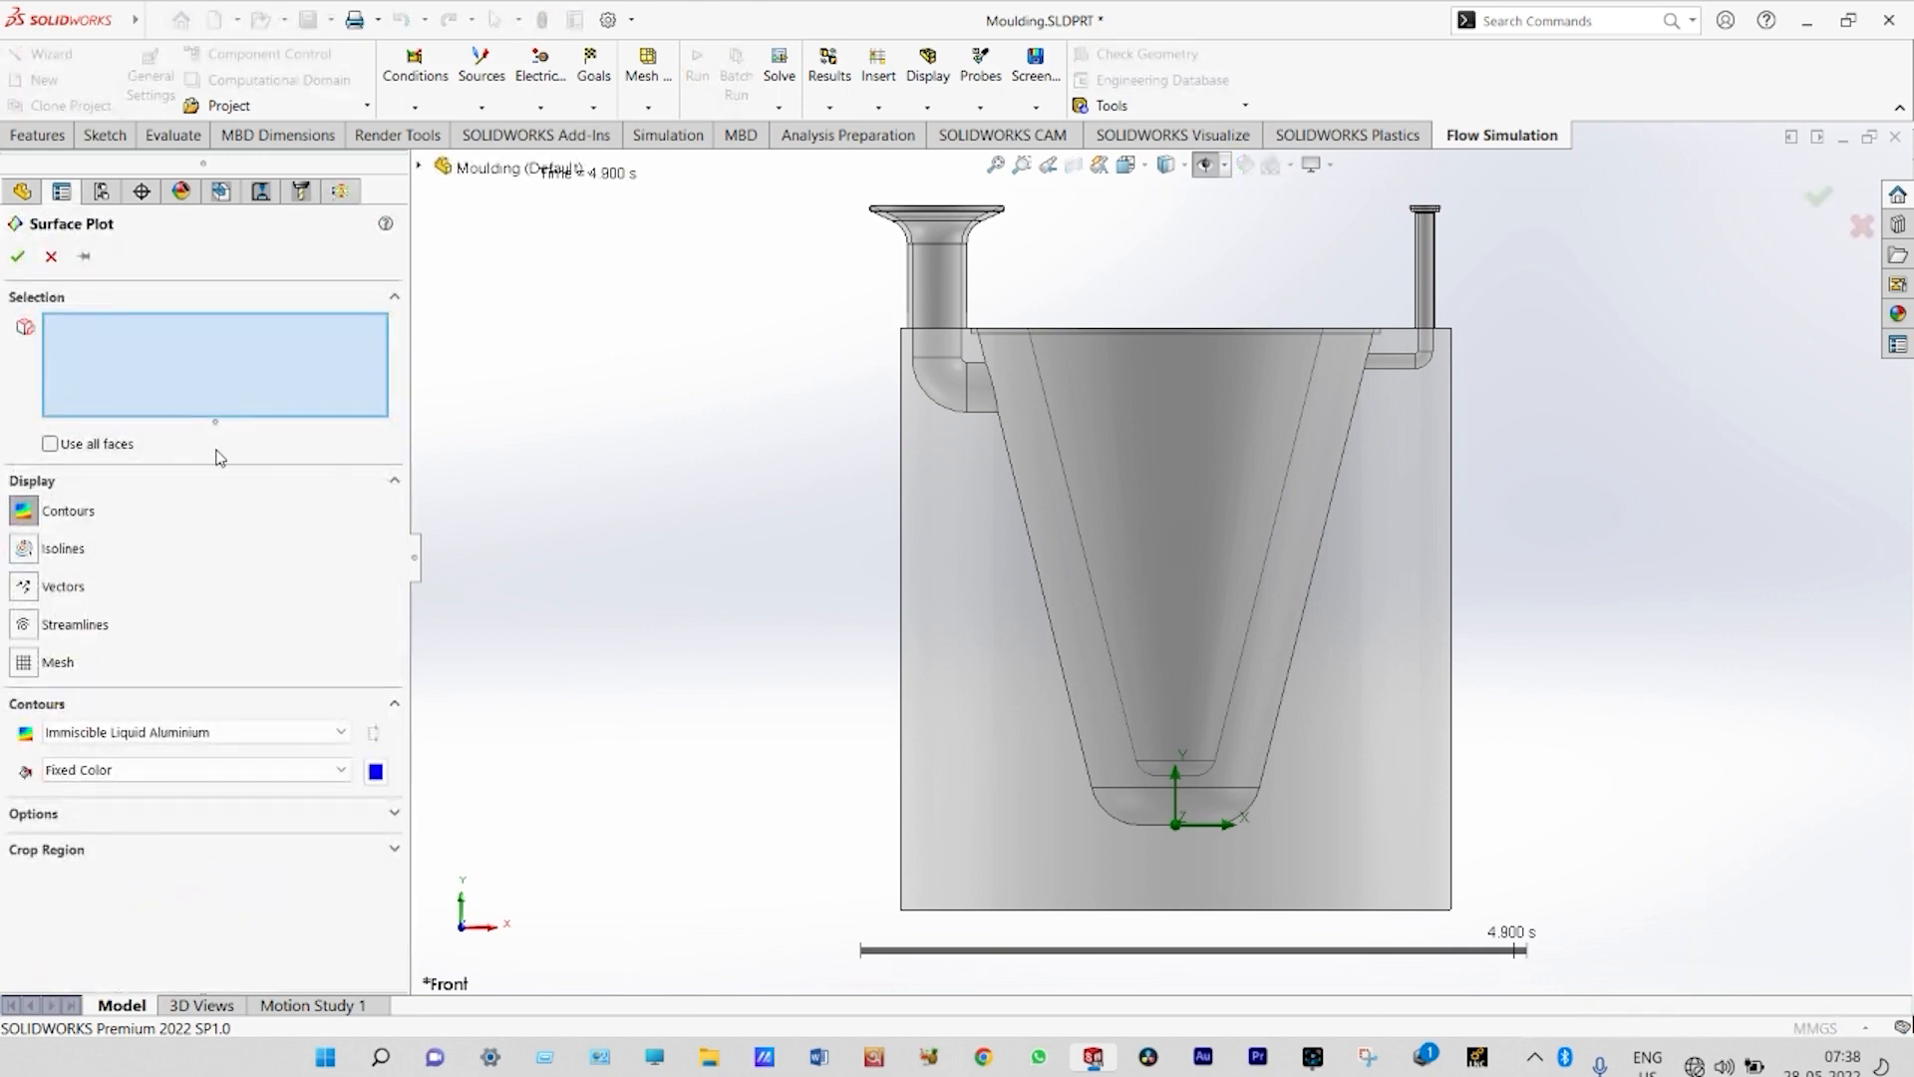
click(49, 445)
click(279, 732)
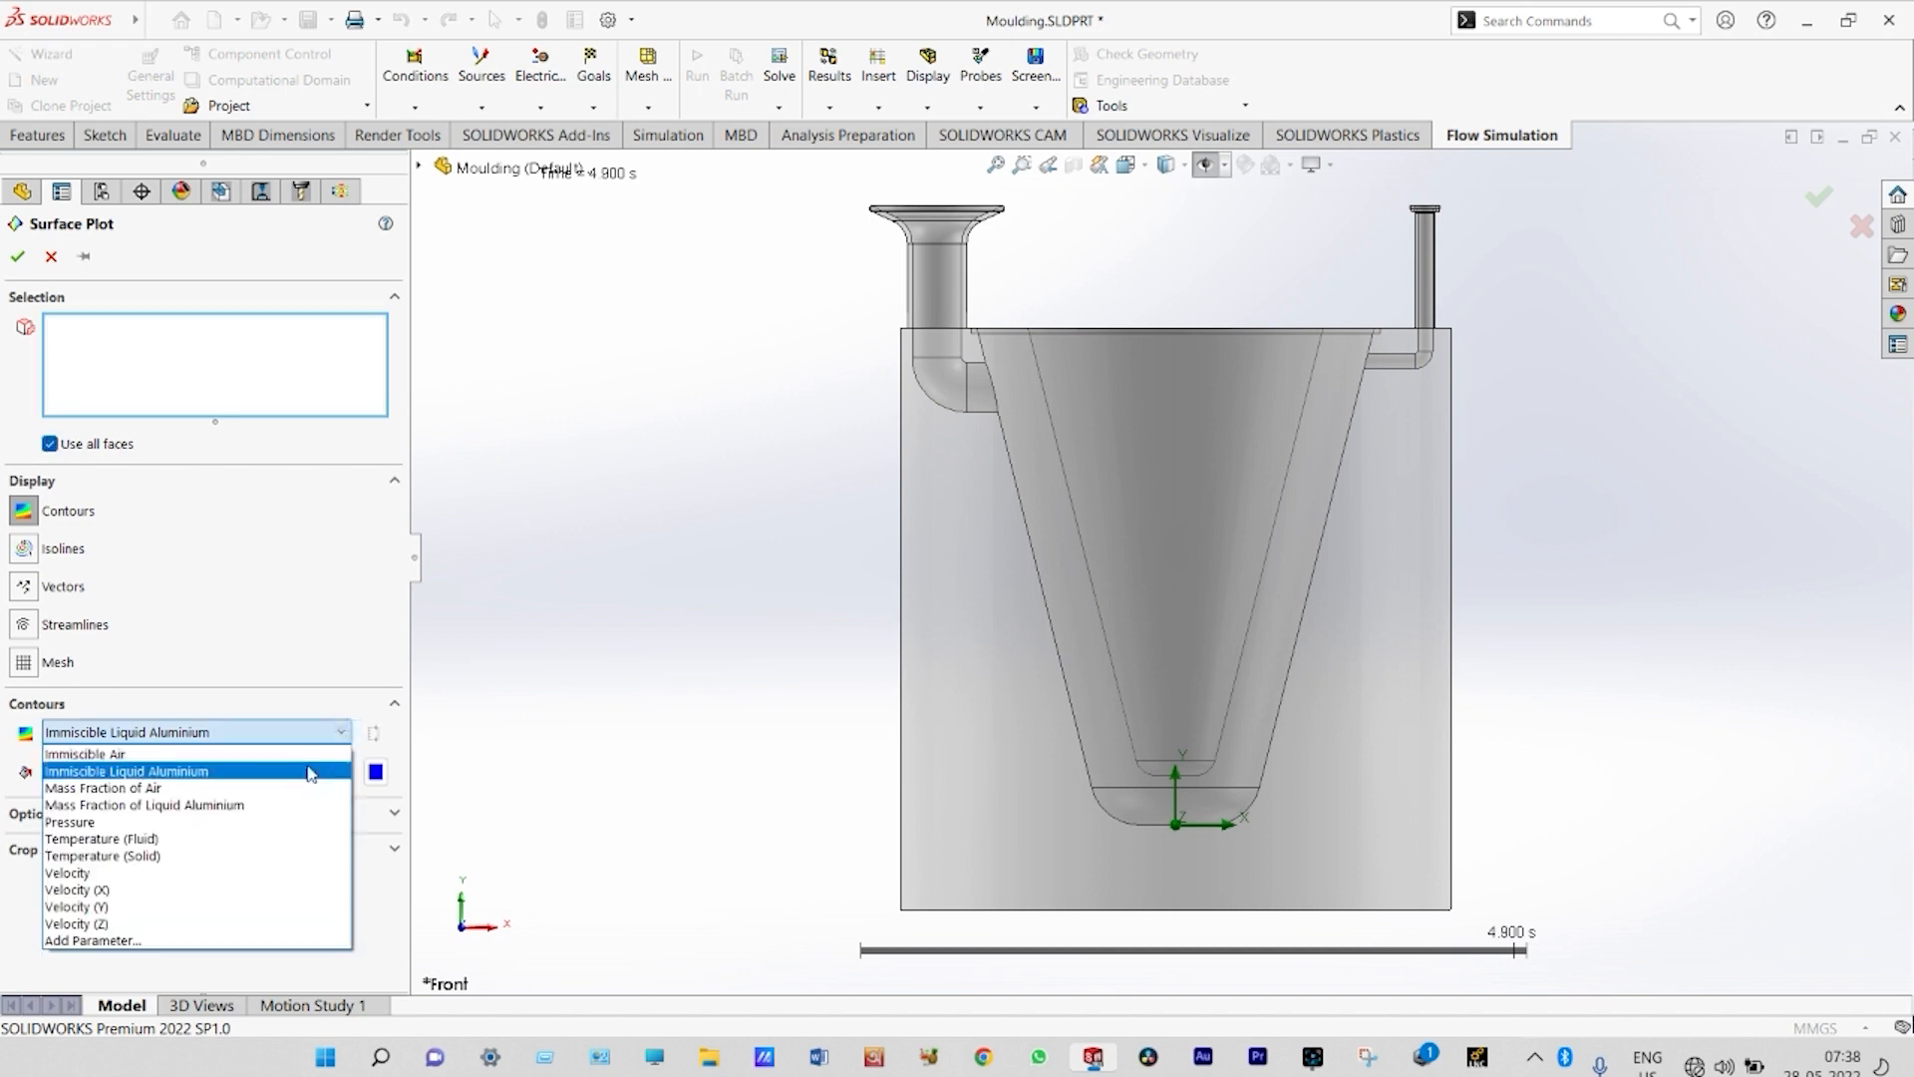
click(286, 805)
click(17, 258)
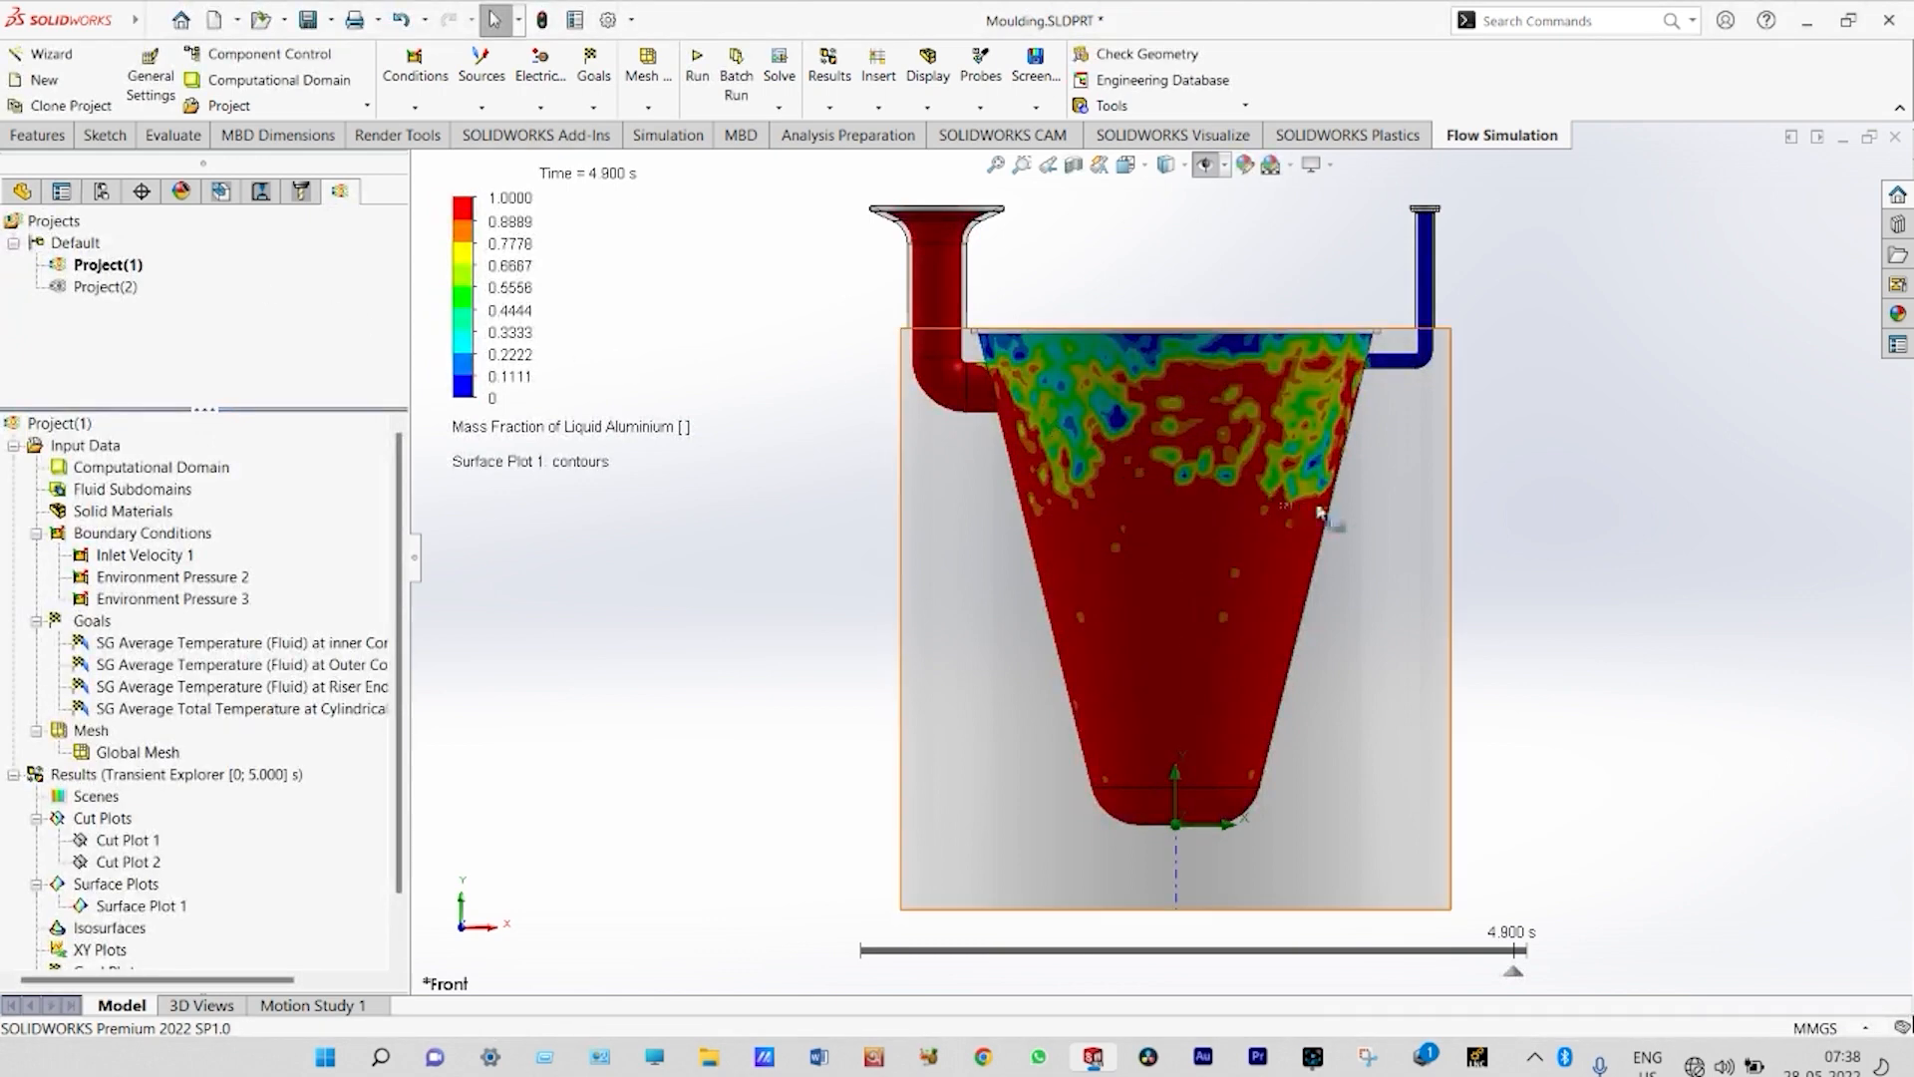
- Play the surface plot's transient animation and examine the liquid aluminium filling the mould from a tilted view above
right_click(1516, 496)
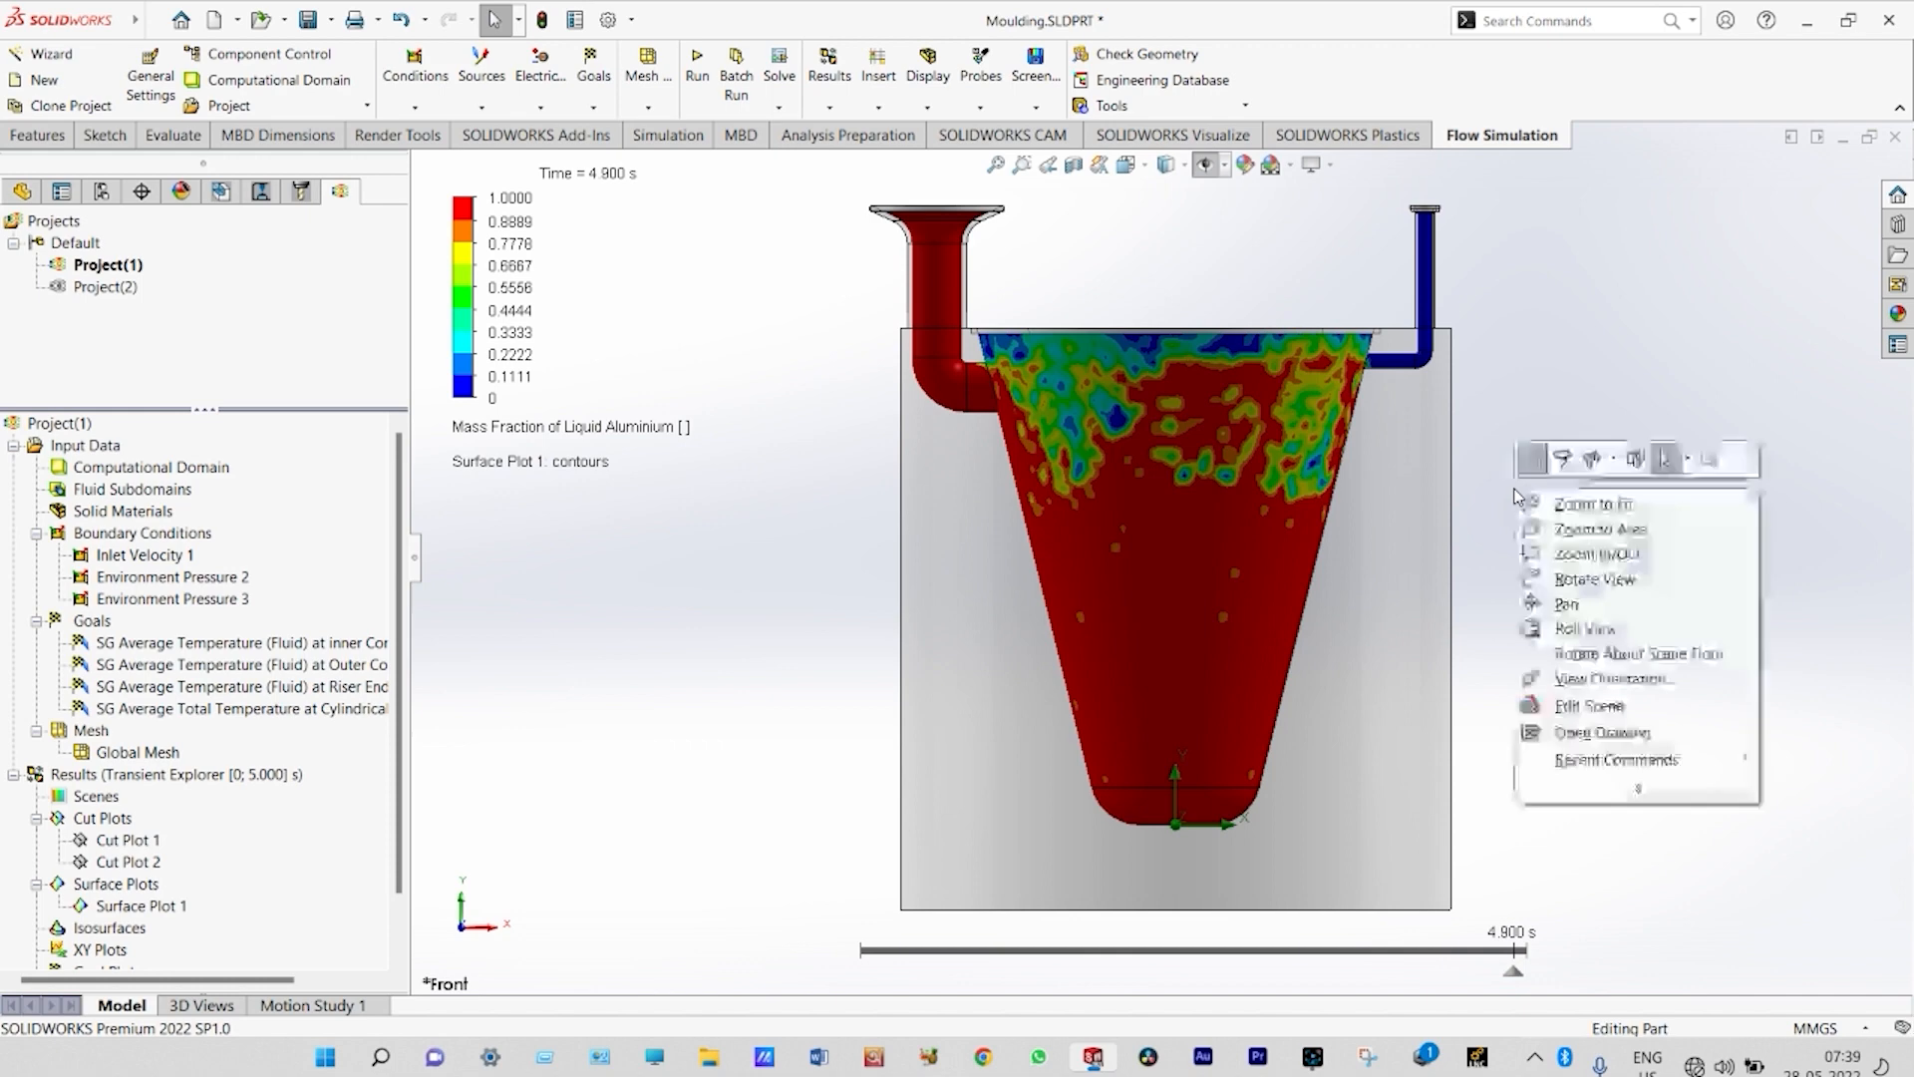
click(1580, 577)
drag(1580, 577, 1578, 788)
scroll(1548, 694, up, 2)
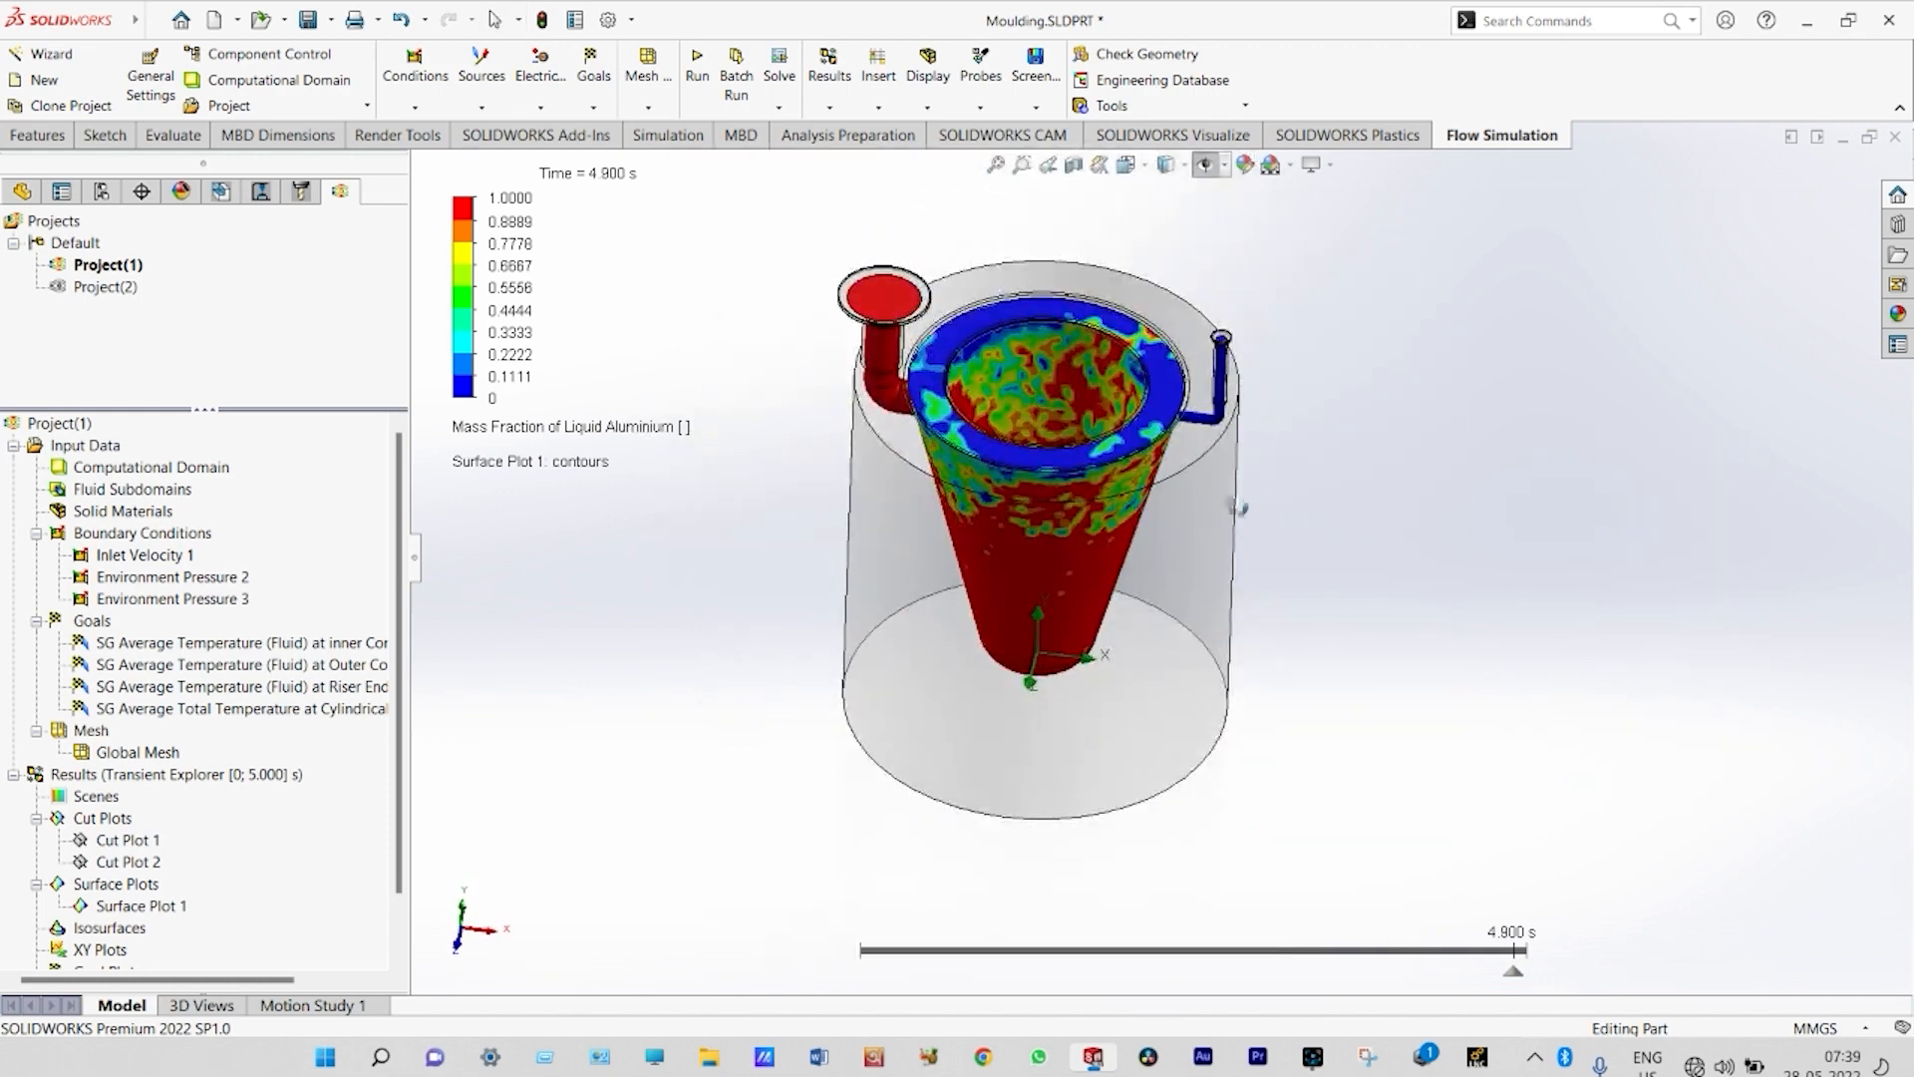
scroll(1247, 505, down, 3)
drag(713, 550, 680, 546)
right_click(808, 629)
click(835, 743)
mouse_move(865, 925)
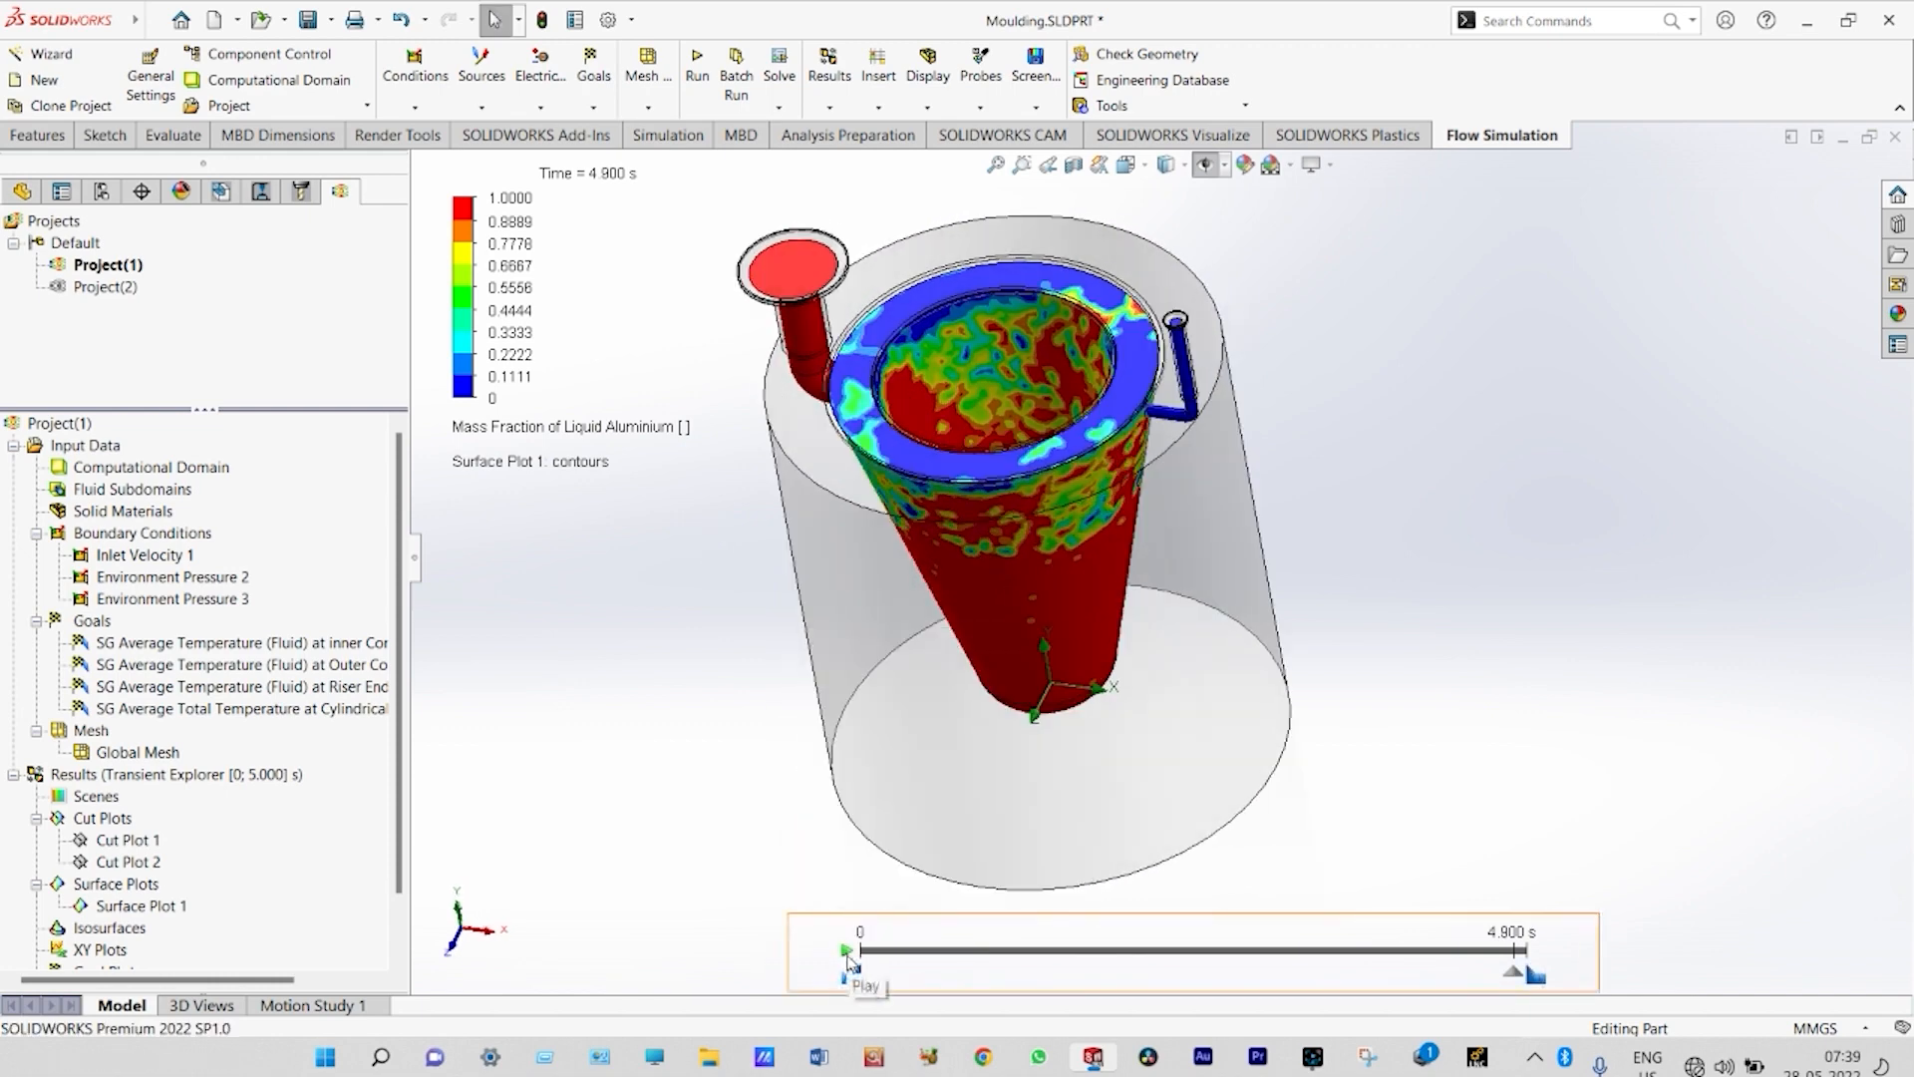
click(846, 952)
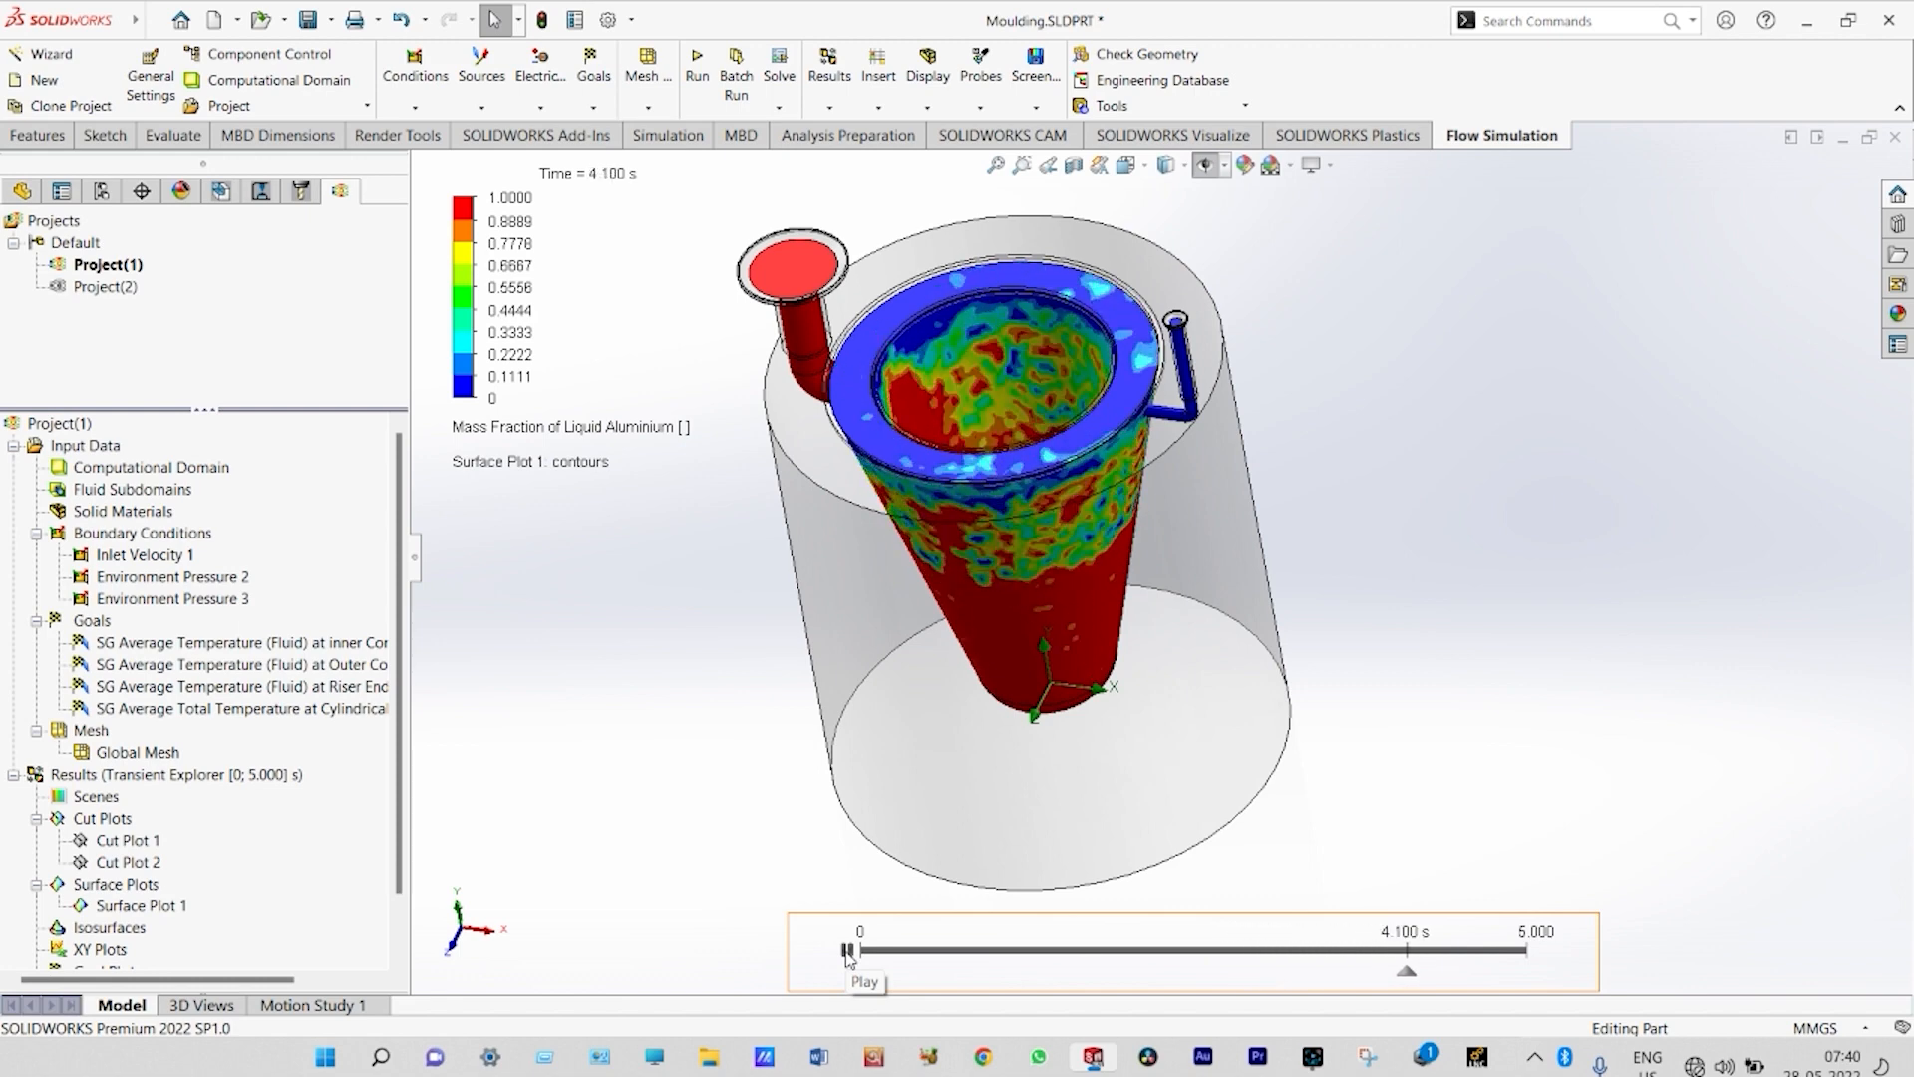
scroll(1015, 753, down, 2)
scroll(1017, 756, up, 2)
scroll(1127, 218, down, 3)
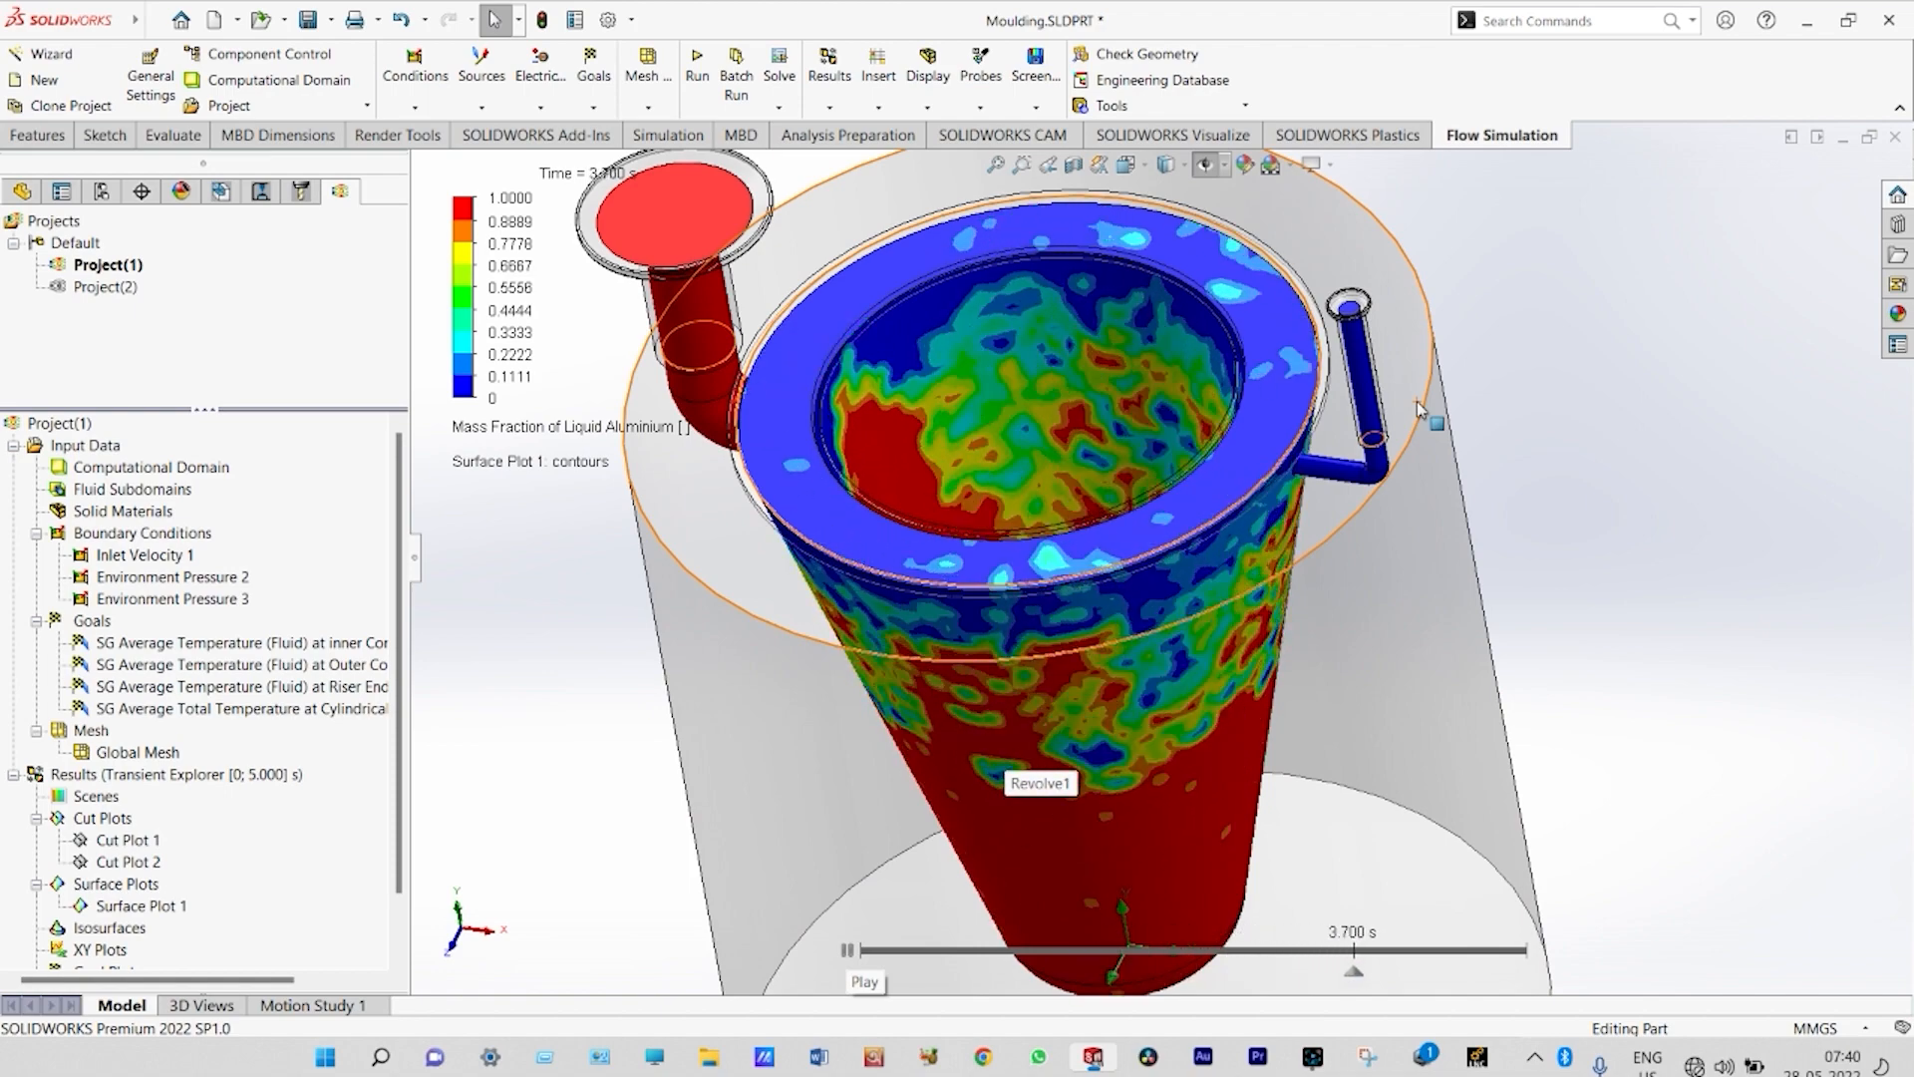
scroll(1415, 400, up, 3)
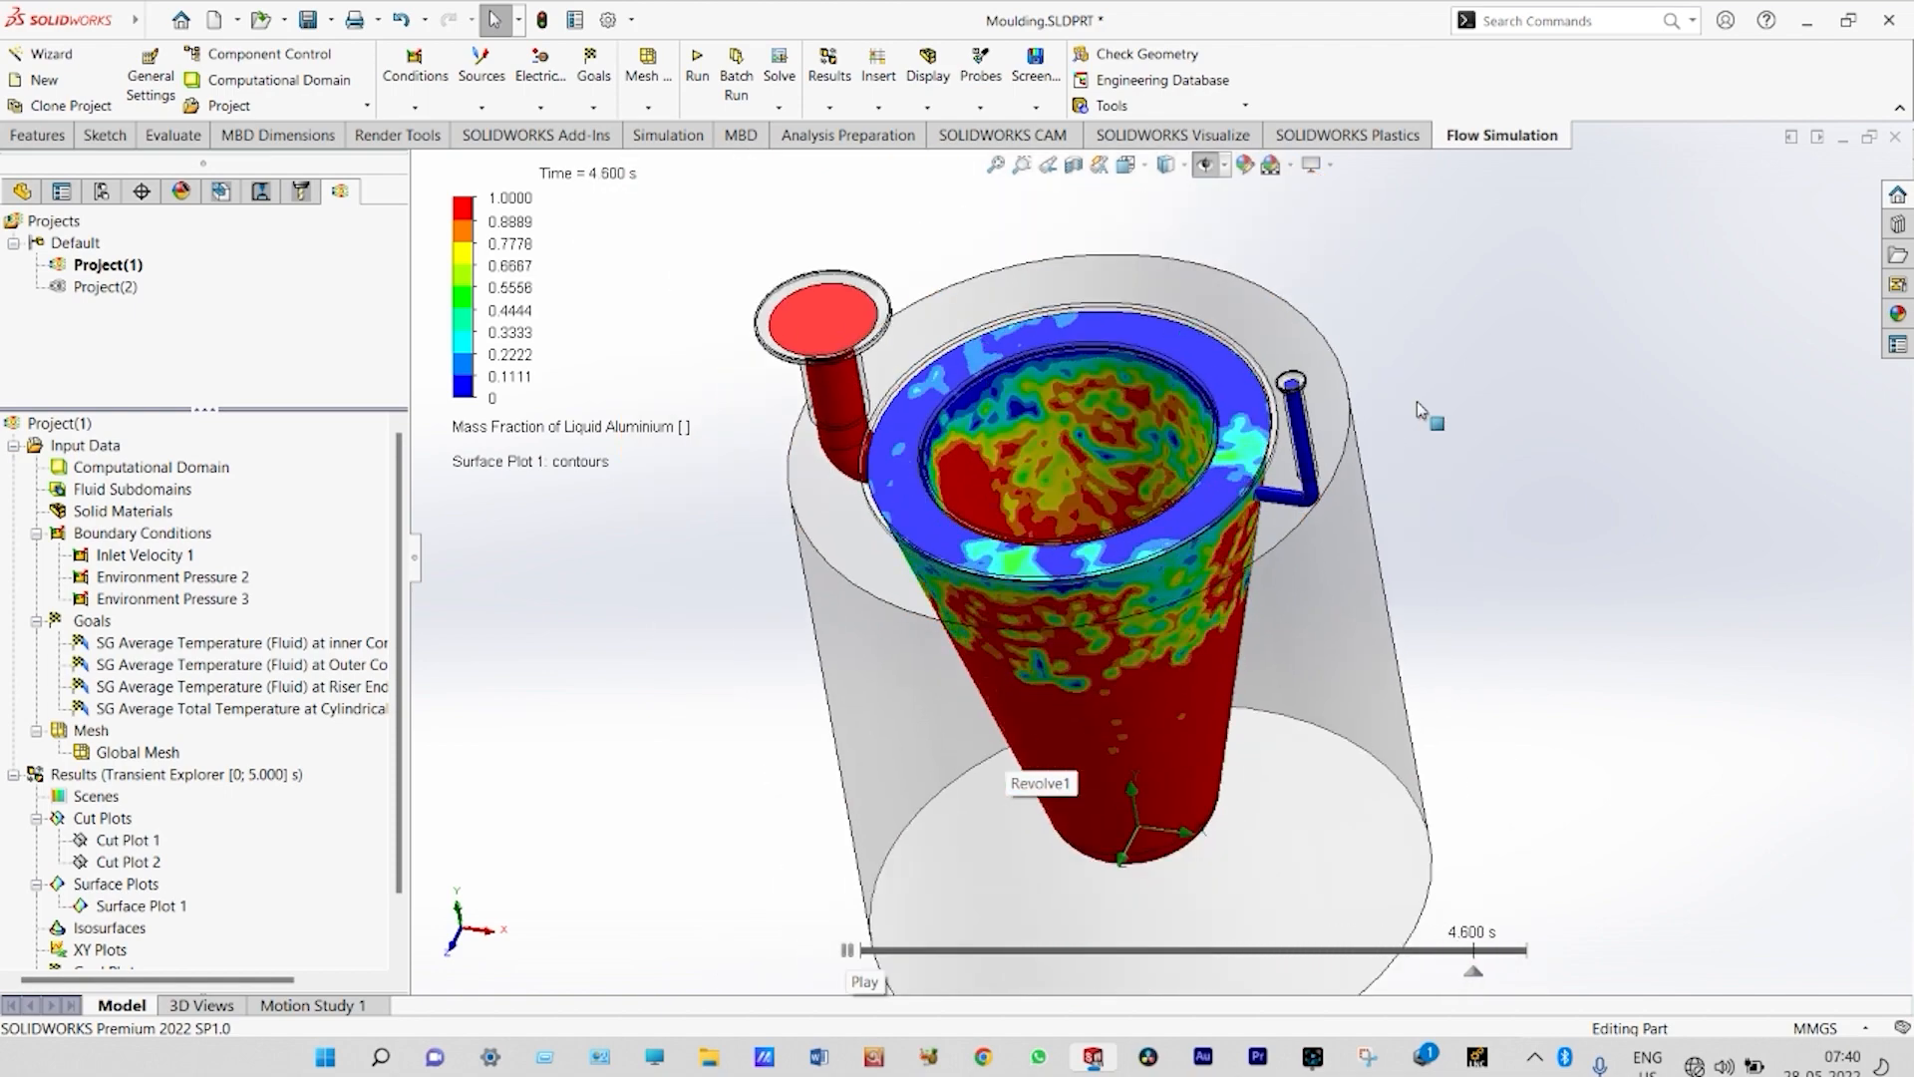
- Pause the surface plot animation at 0.950 s, and clear and hide Surface Plot 1
click(848, 950)
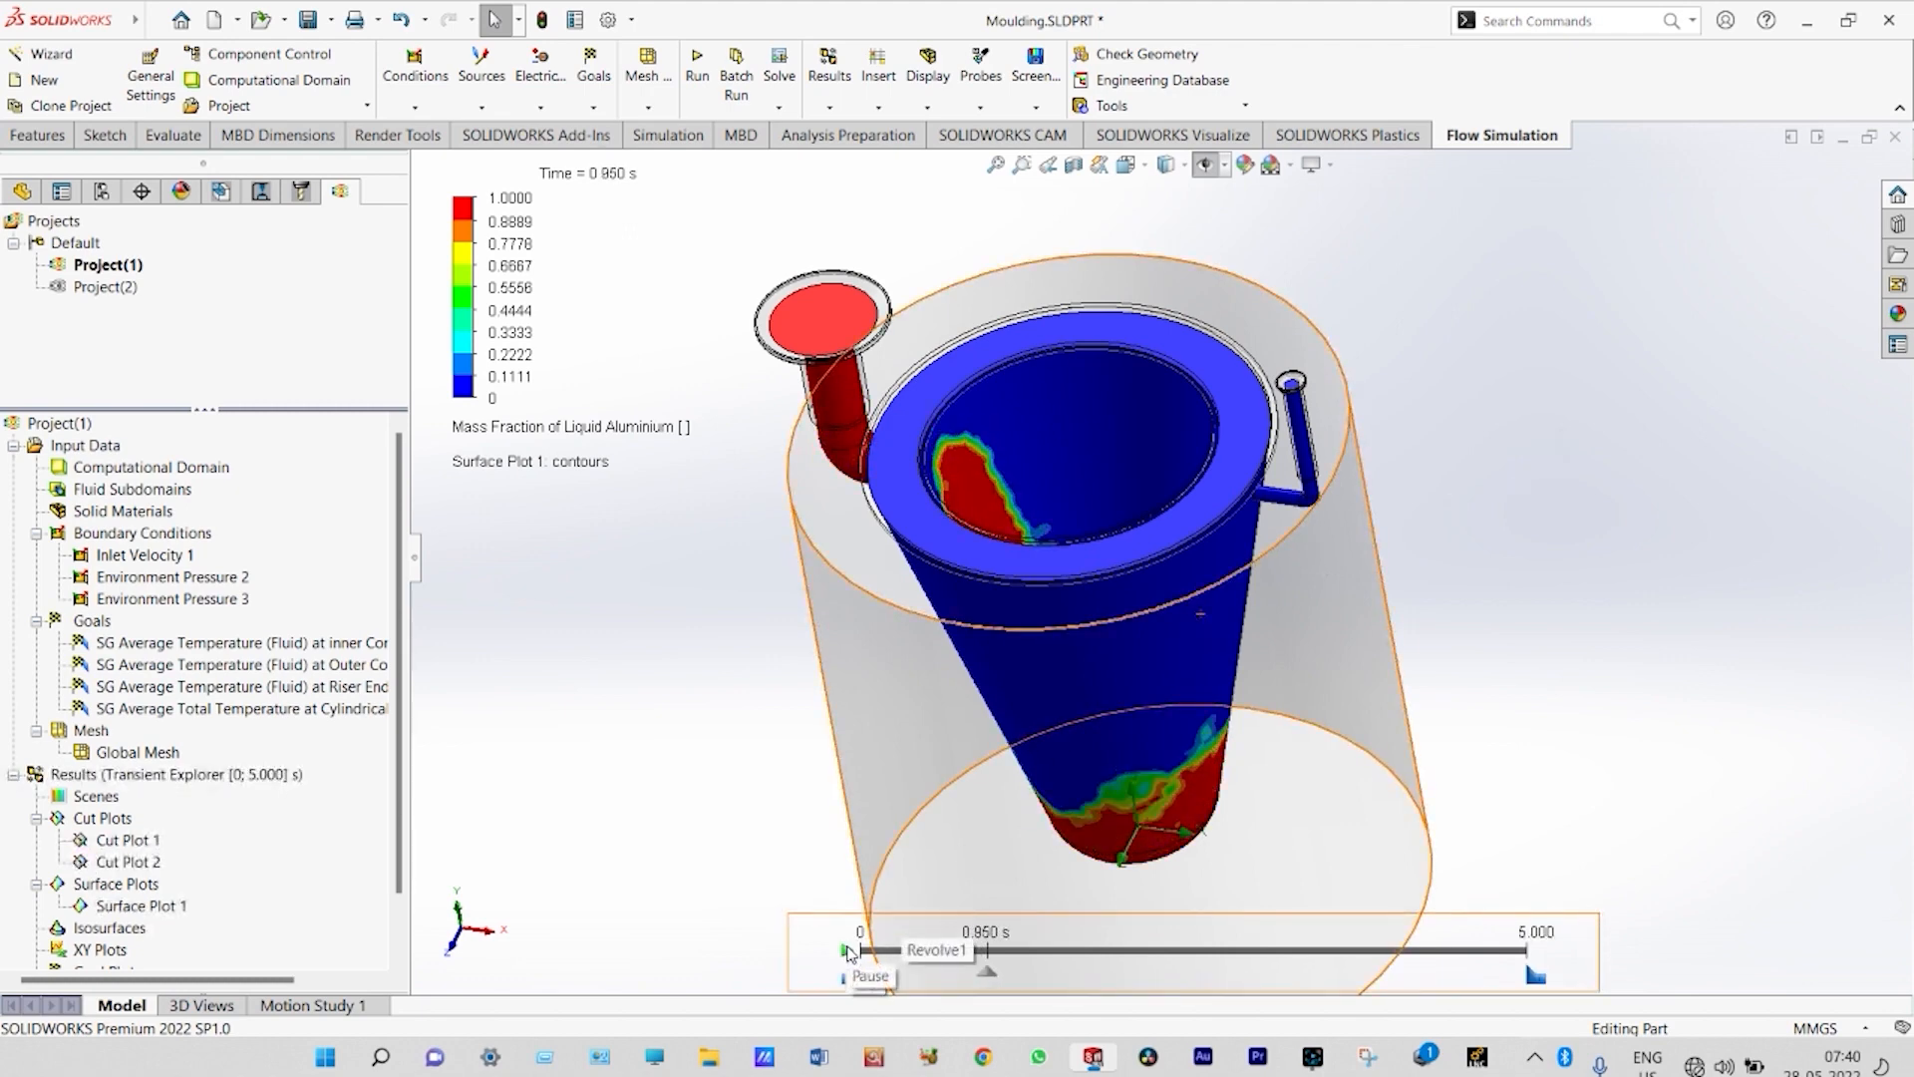
click(166, 915)
right_click(165, 915)
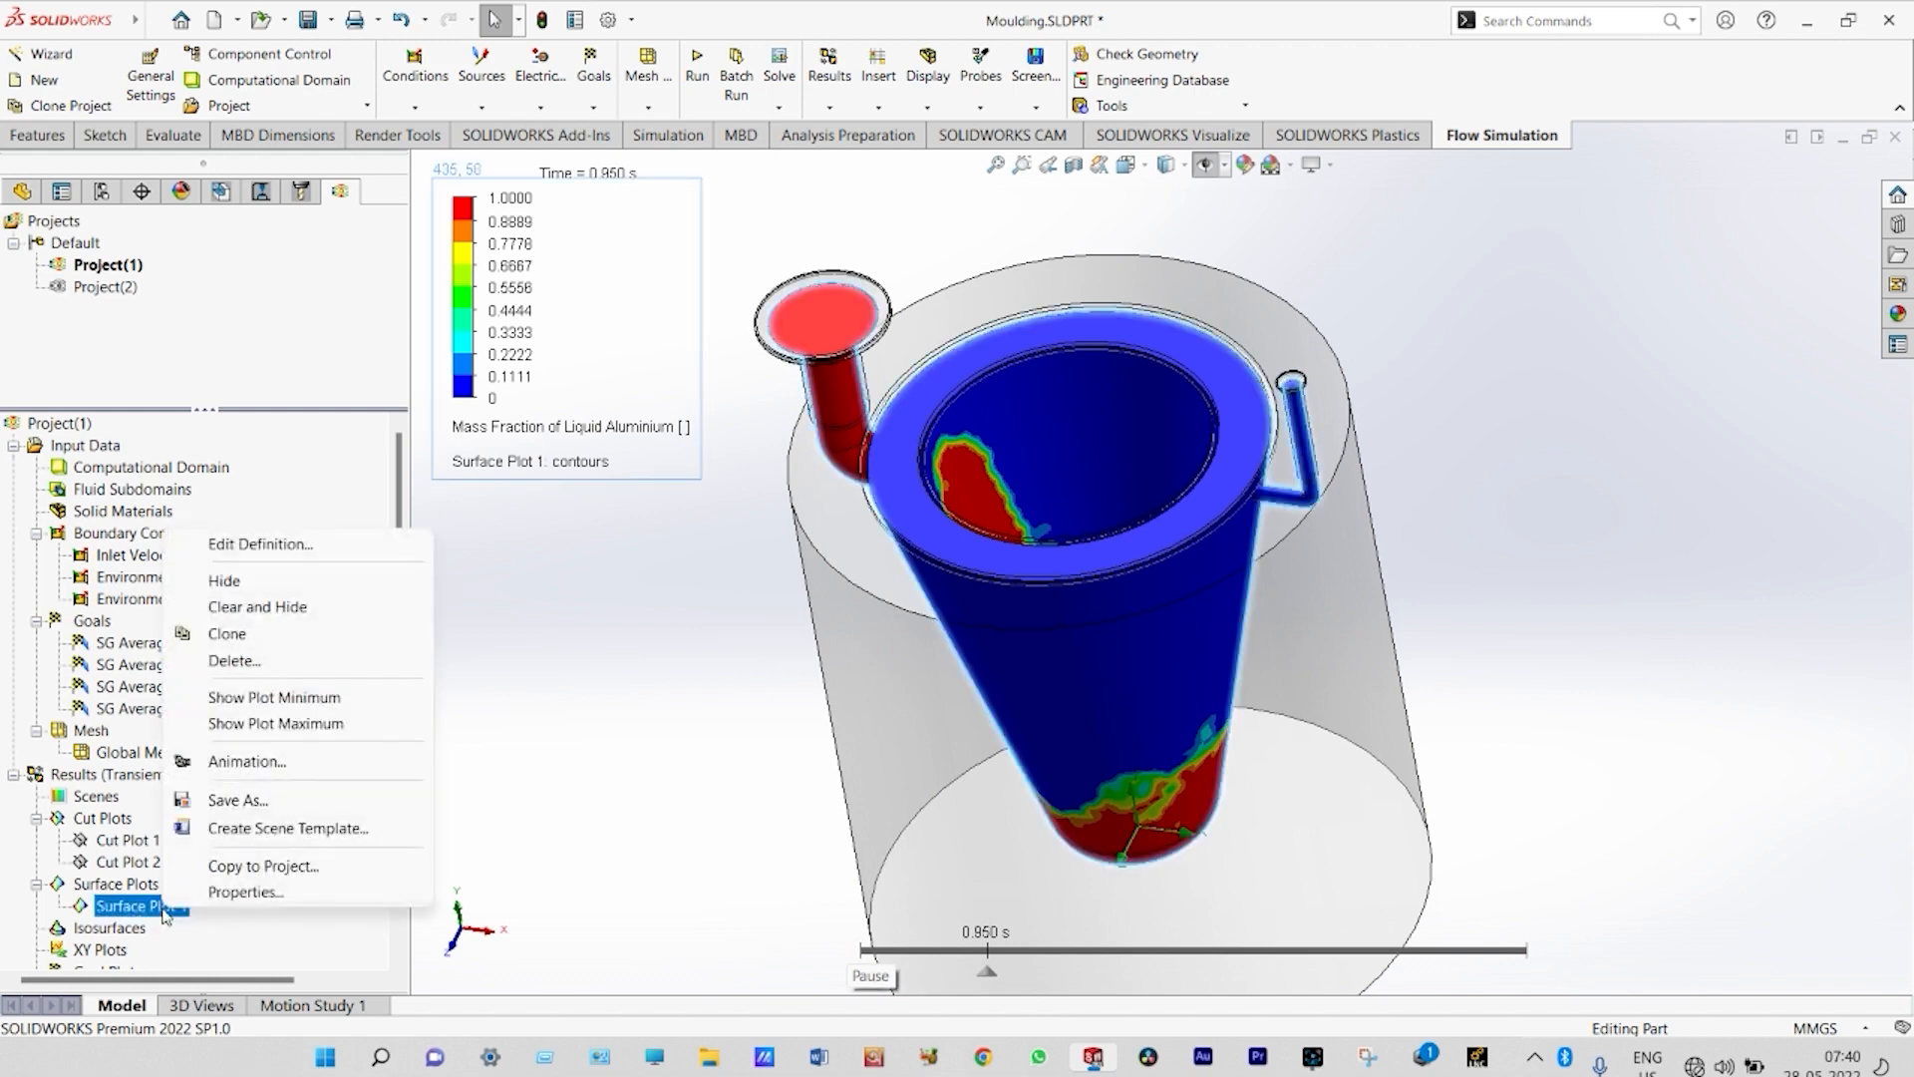
click(231, 610)
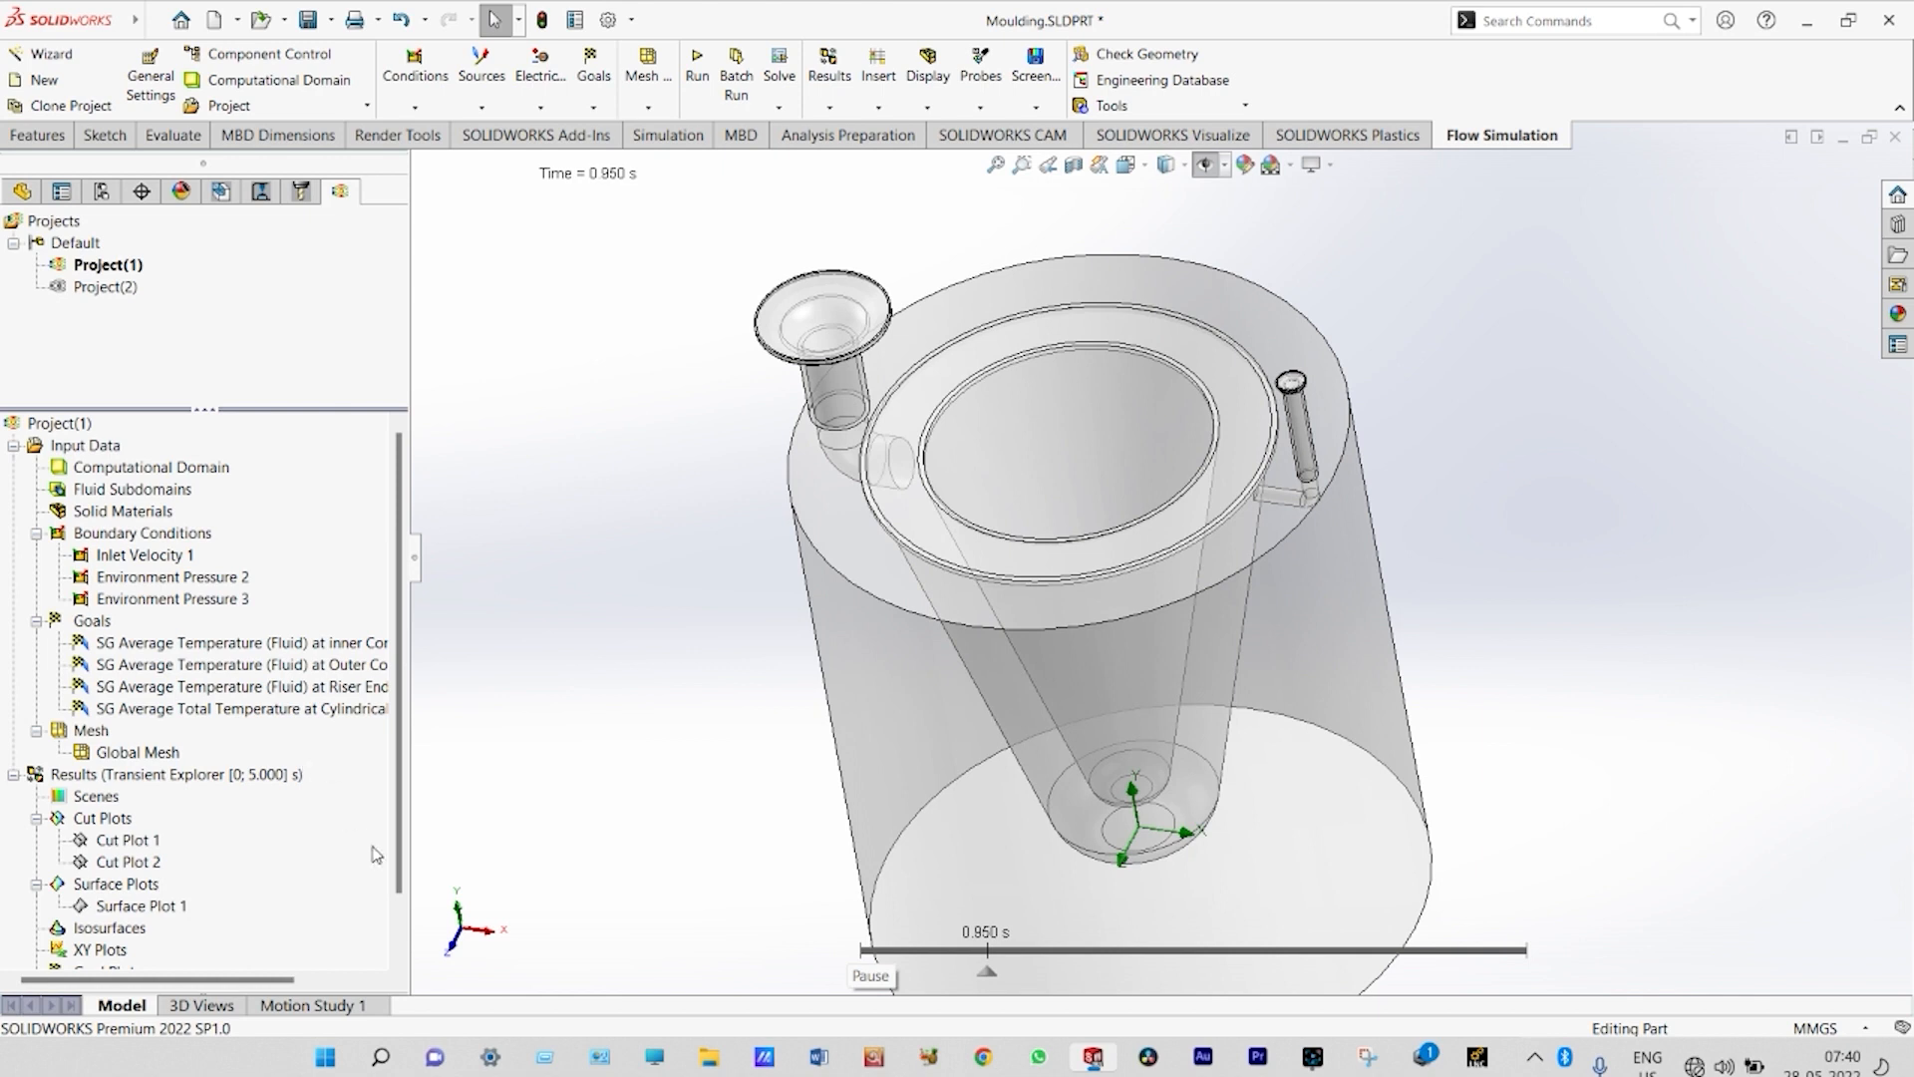
- Insert an XY plot, make the hidden sketches visible and choose the vertical centreline sketch, Sketch100, as its plotting line
click(400, 958)
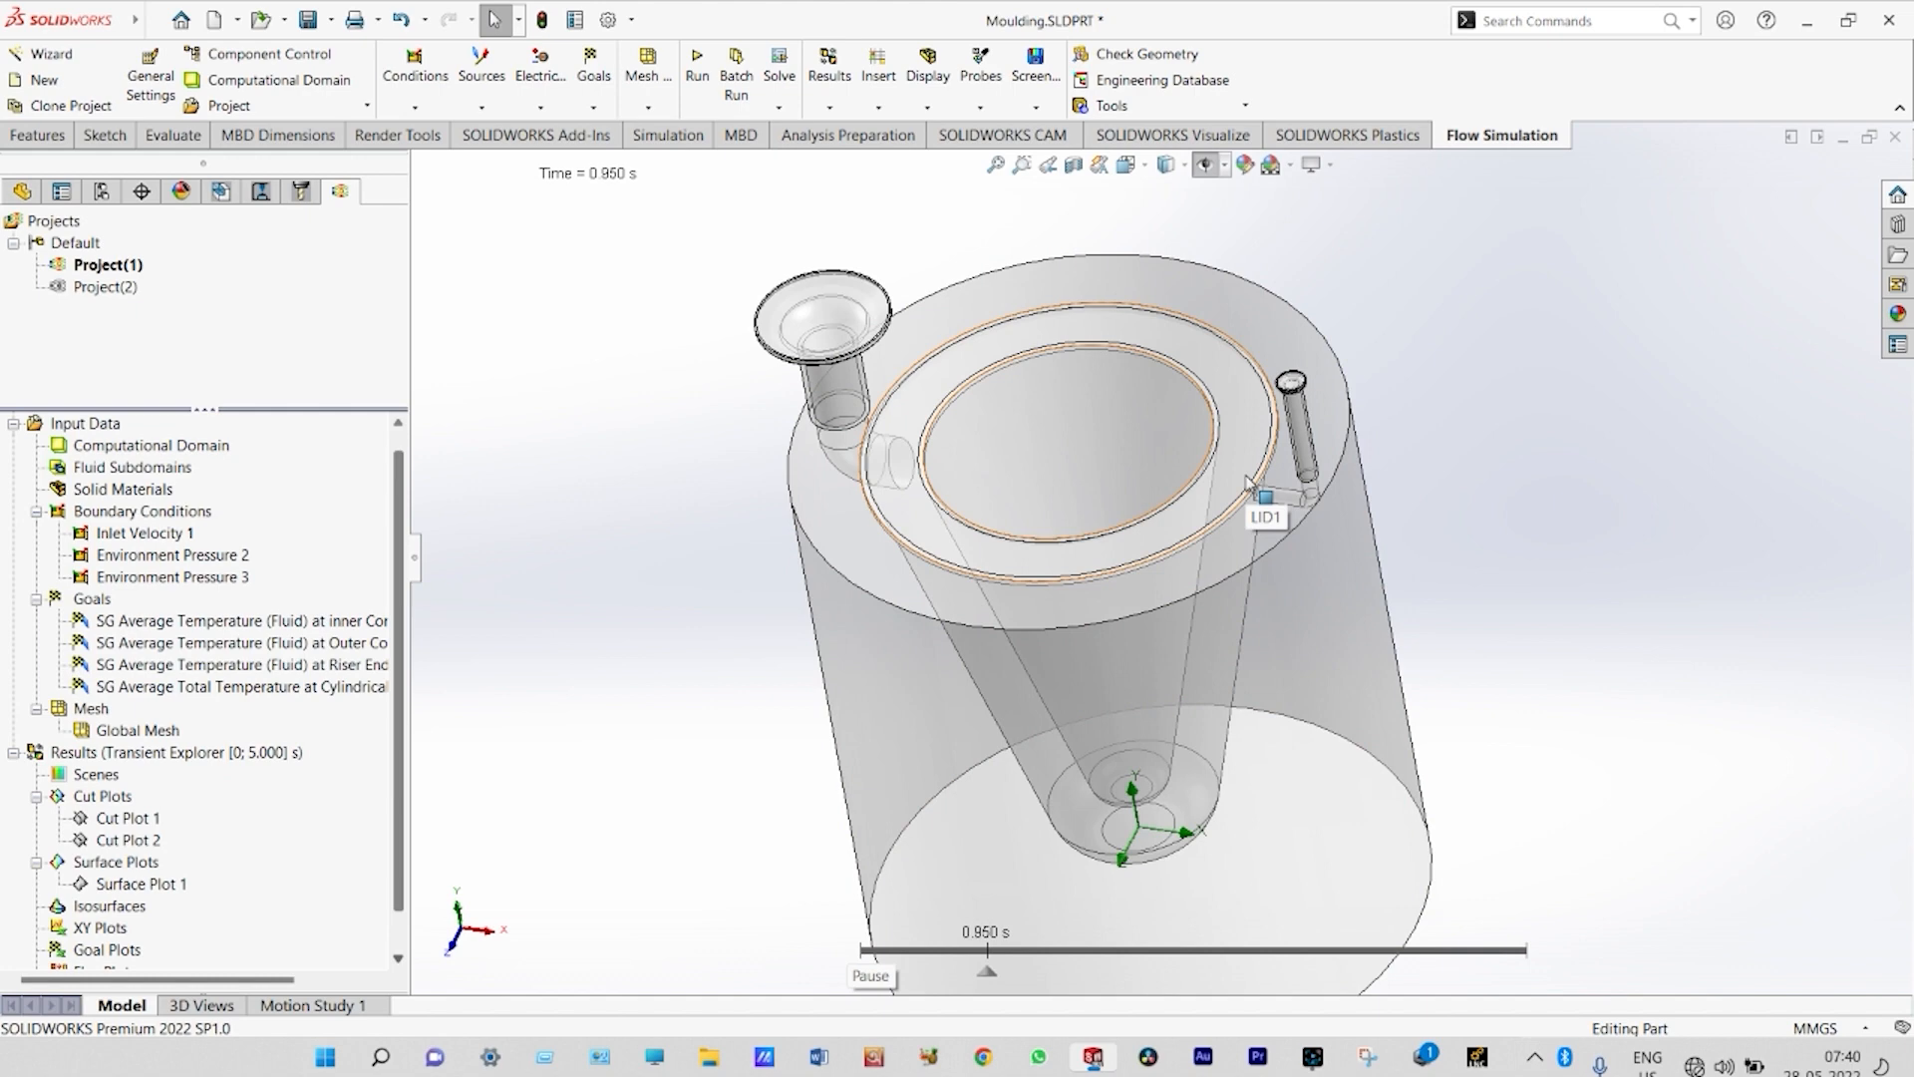
click(1126, 167)
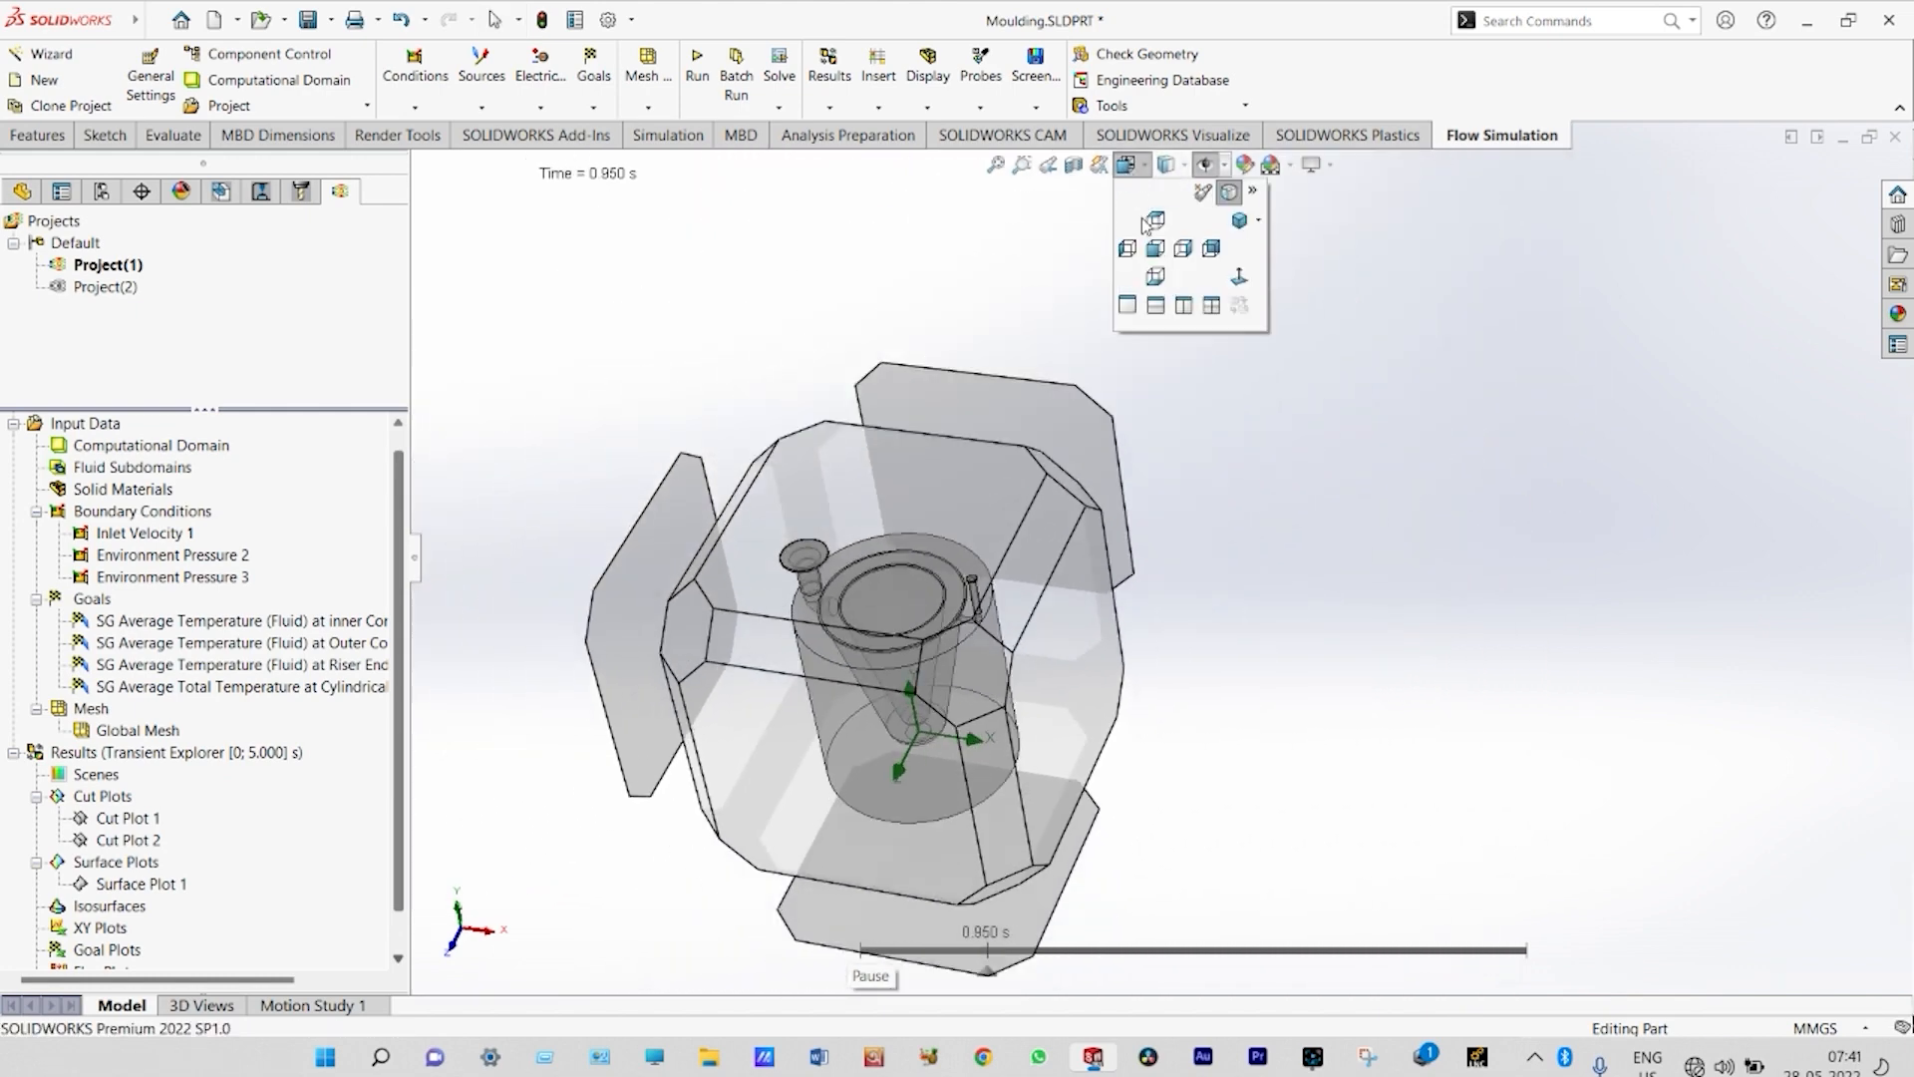
click(1153, 252)
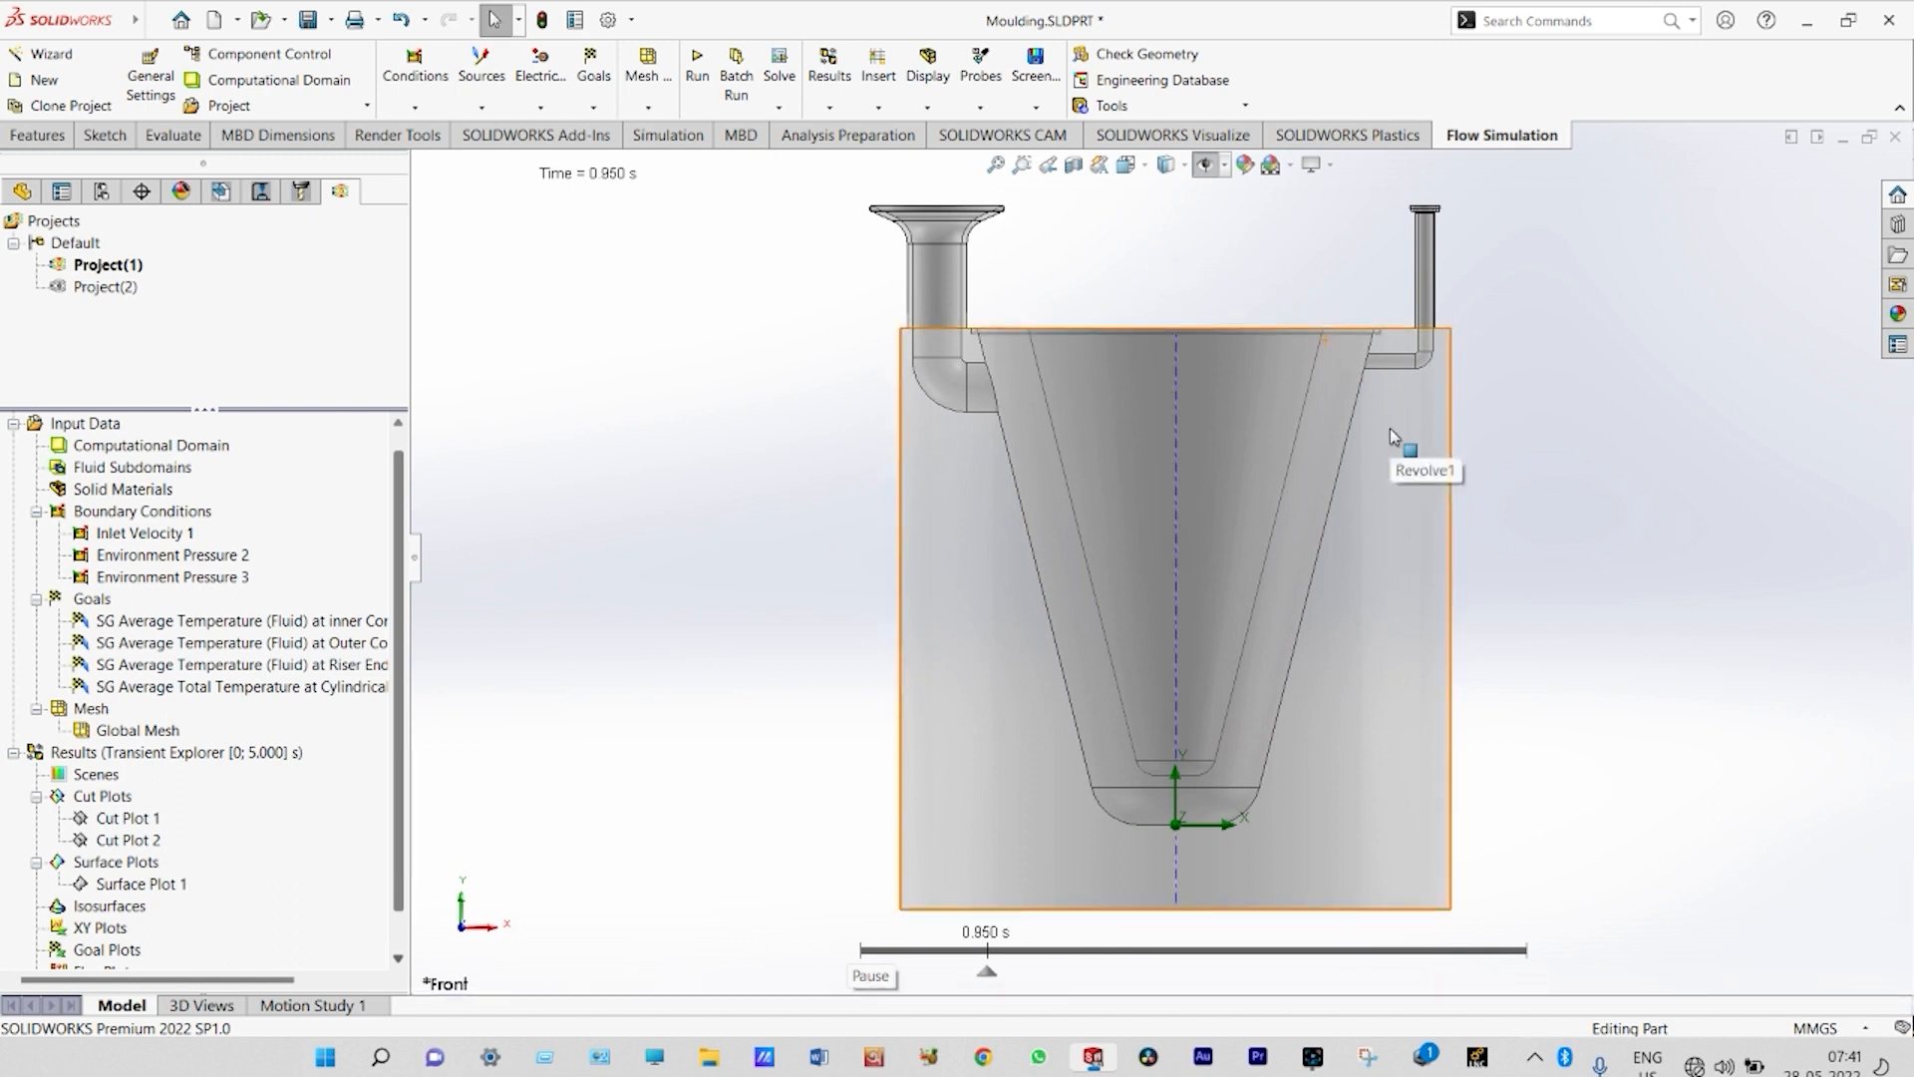
scroll(1390, 435, down, 1)
scroll(1390, 436, down, 1)
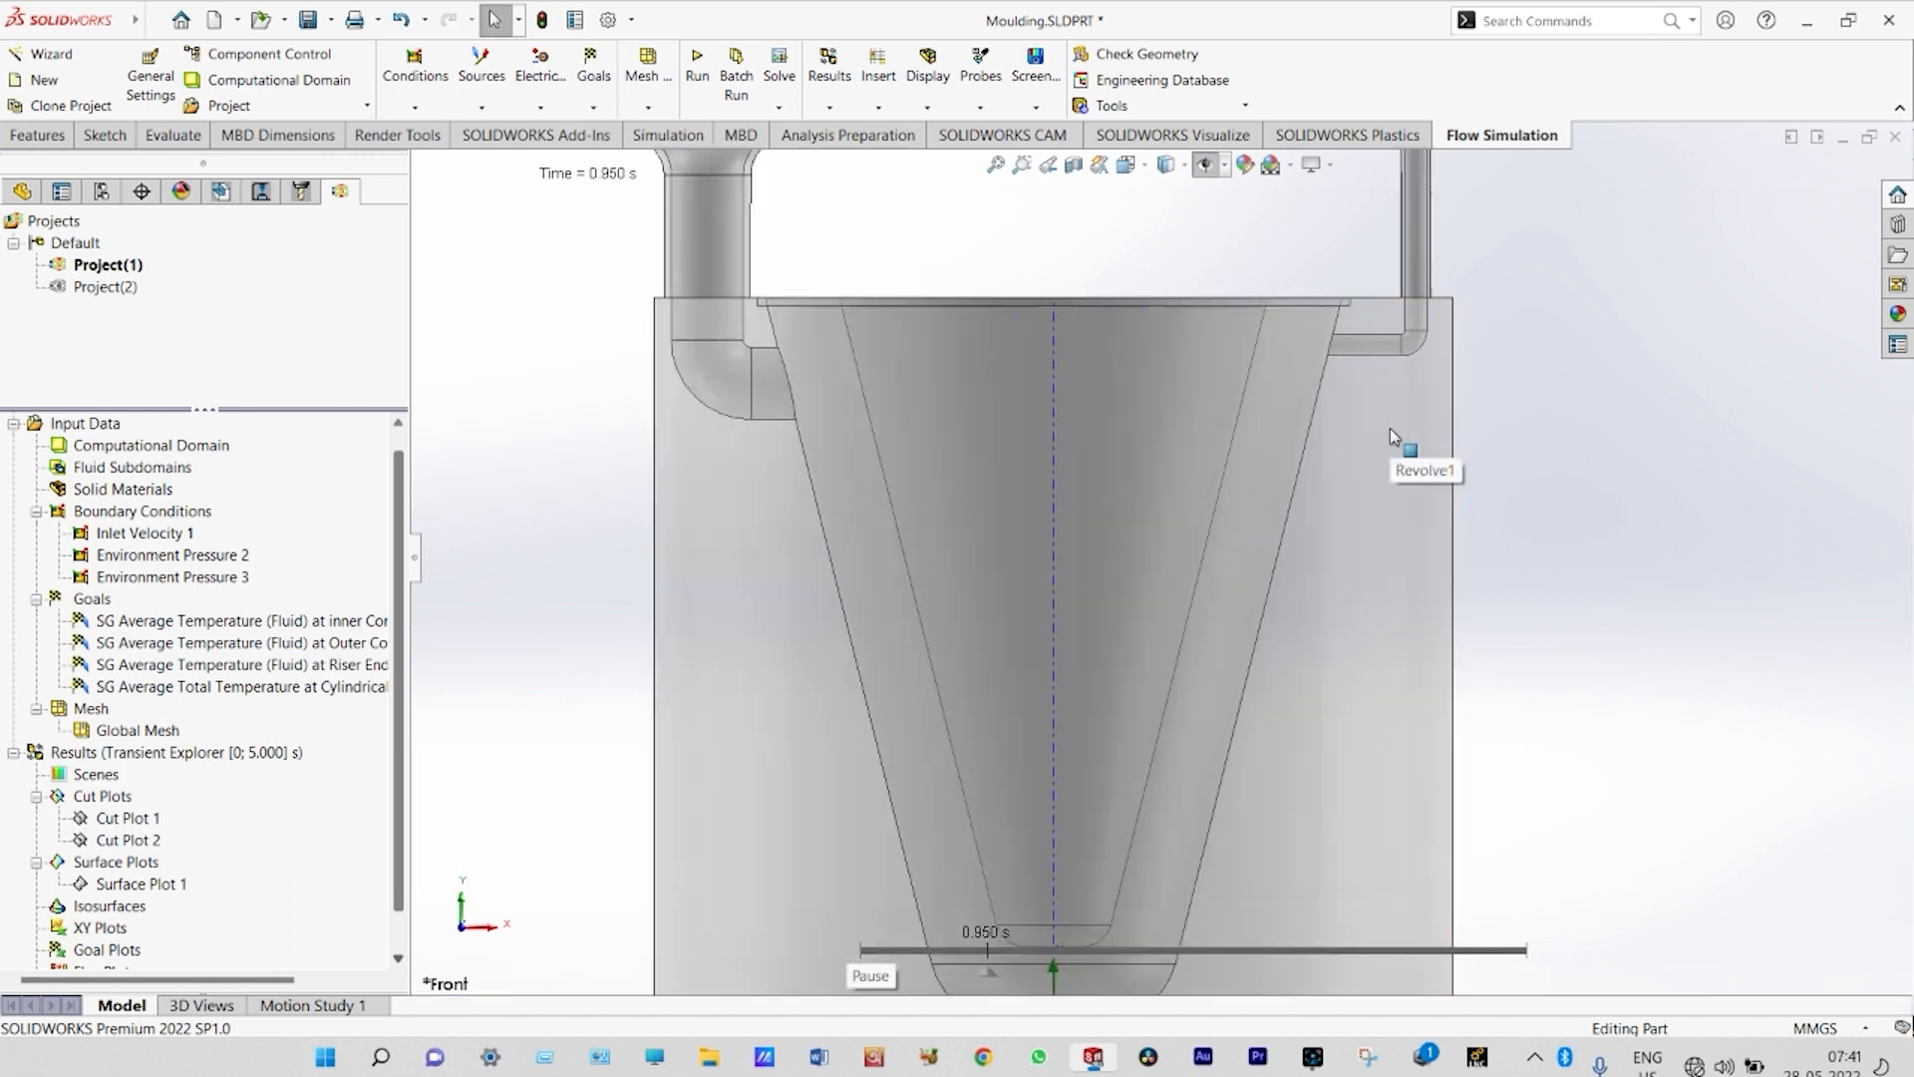
right_click(114, 927)
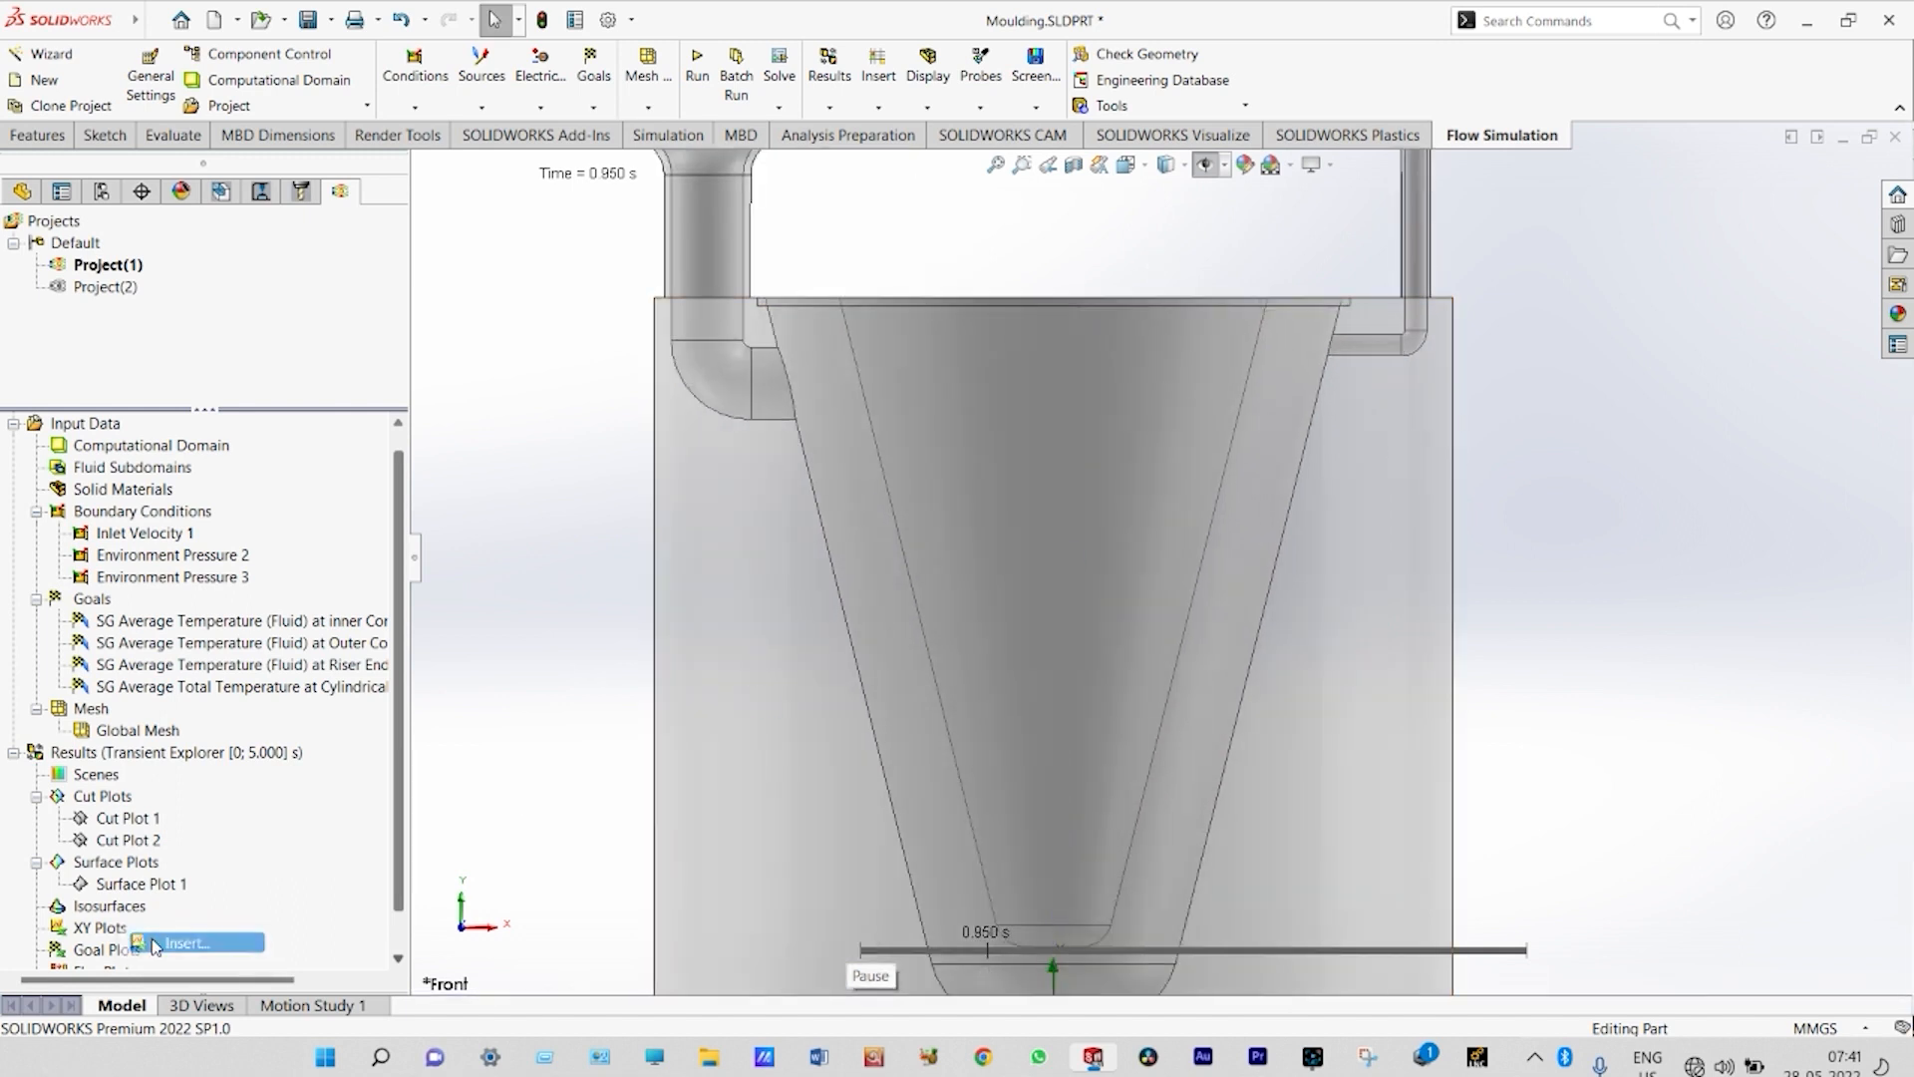
click(152, 937)
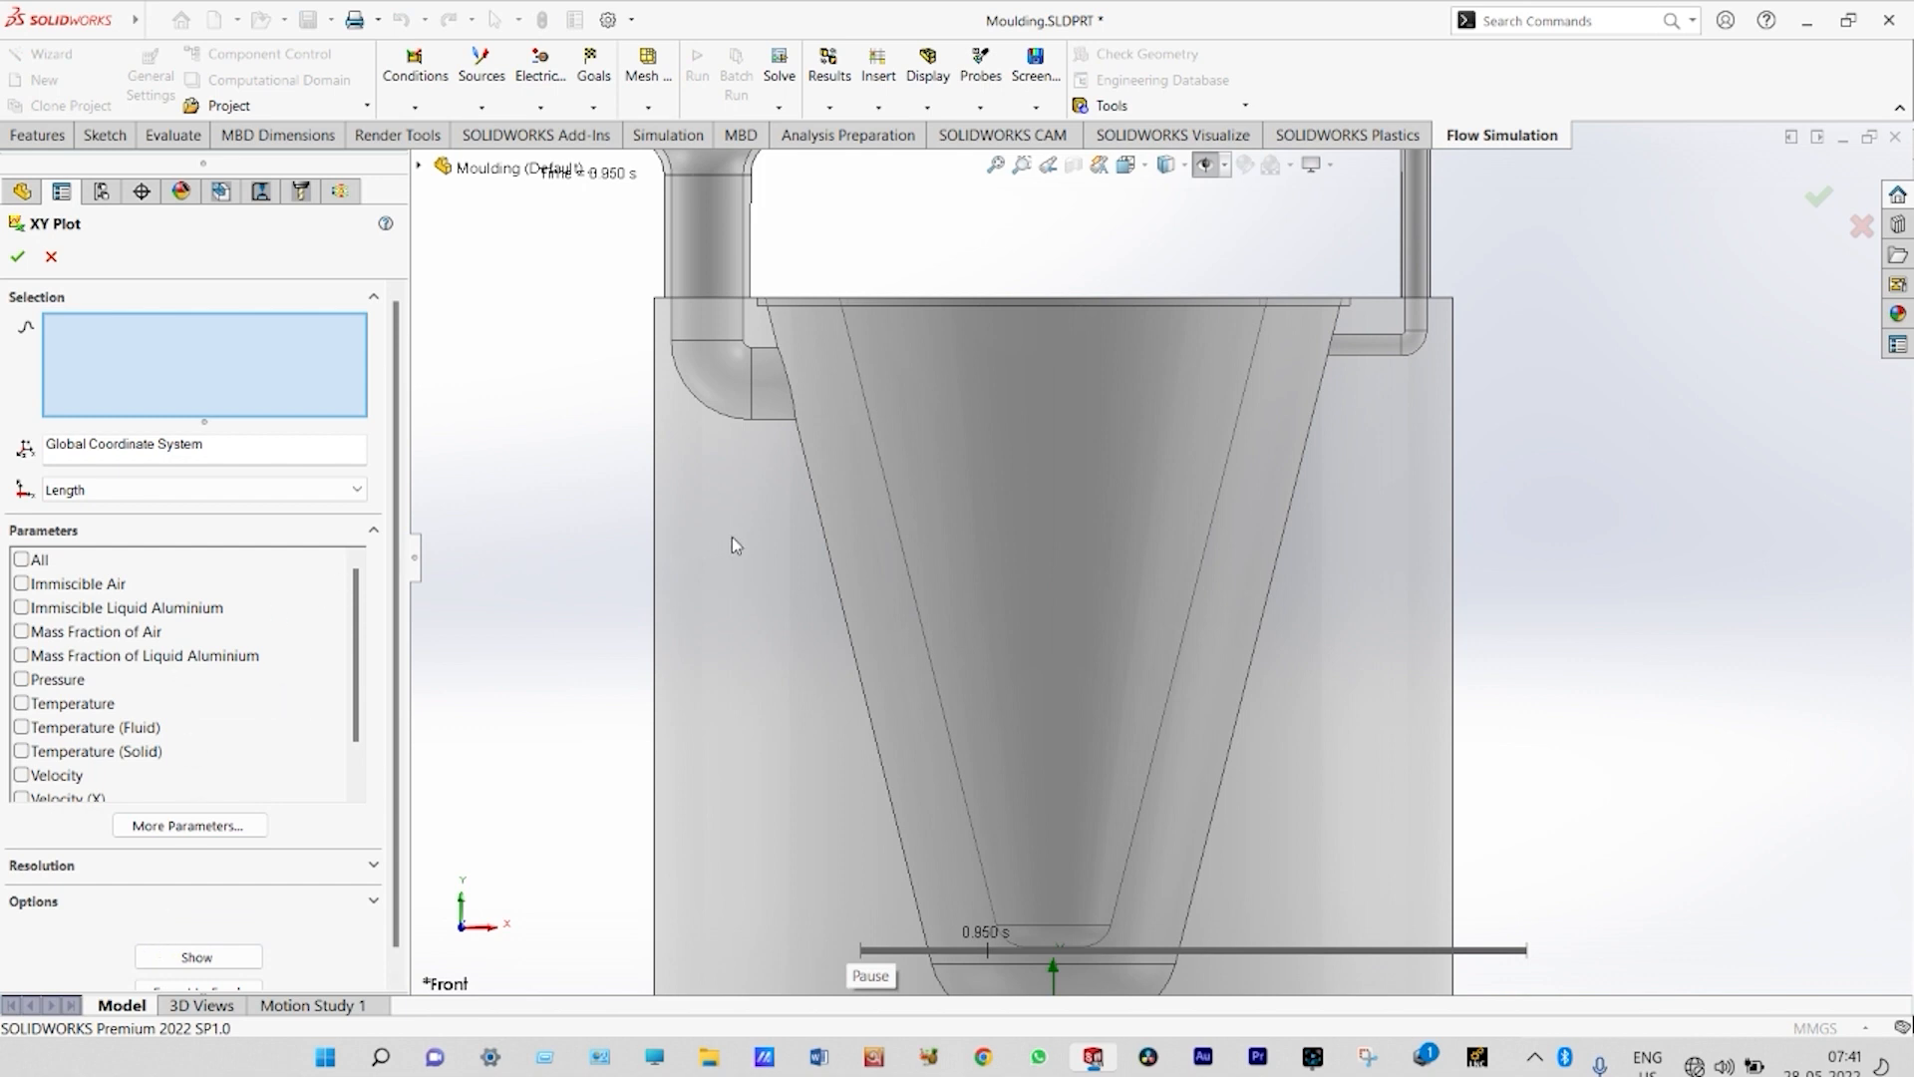
click(1208, 173)
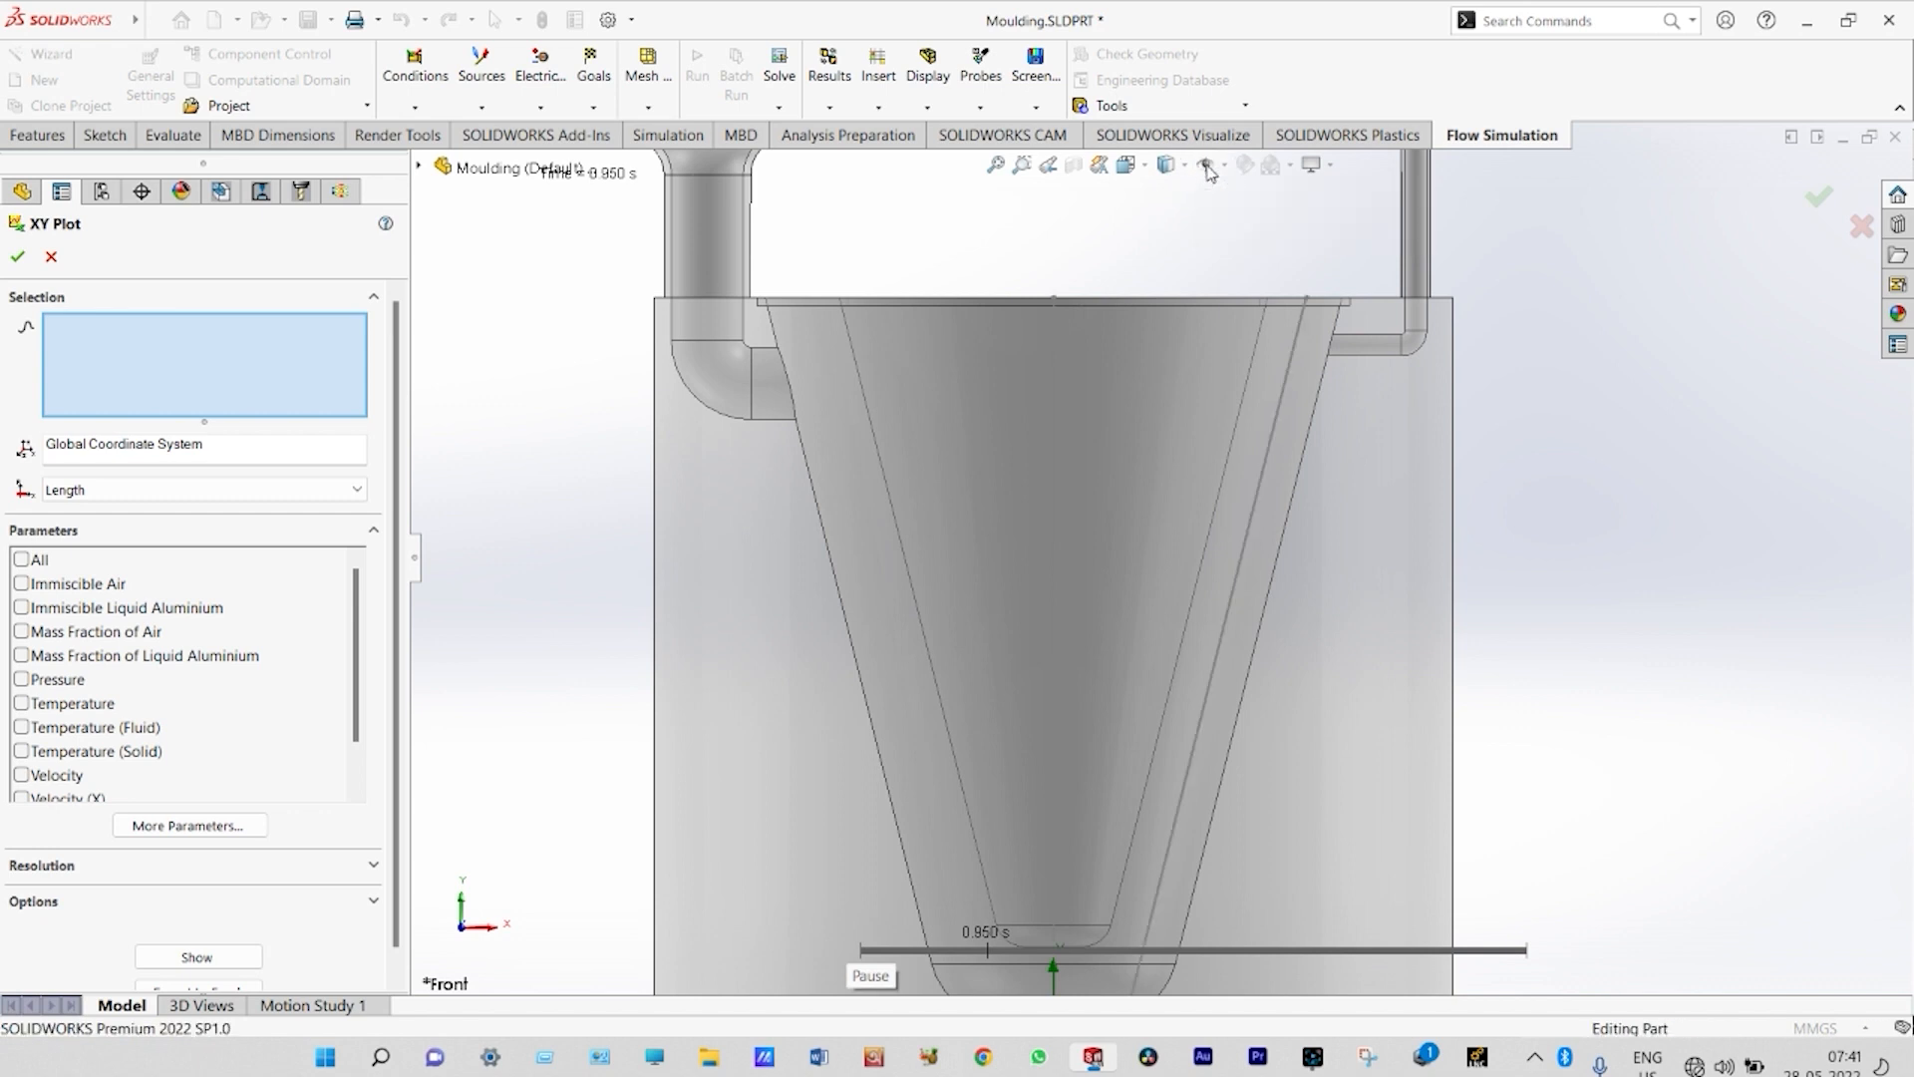
click(1059, 339)
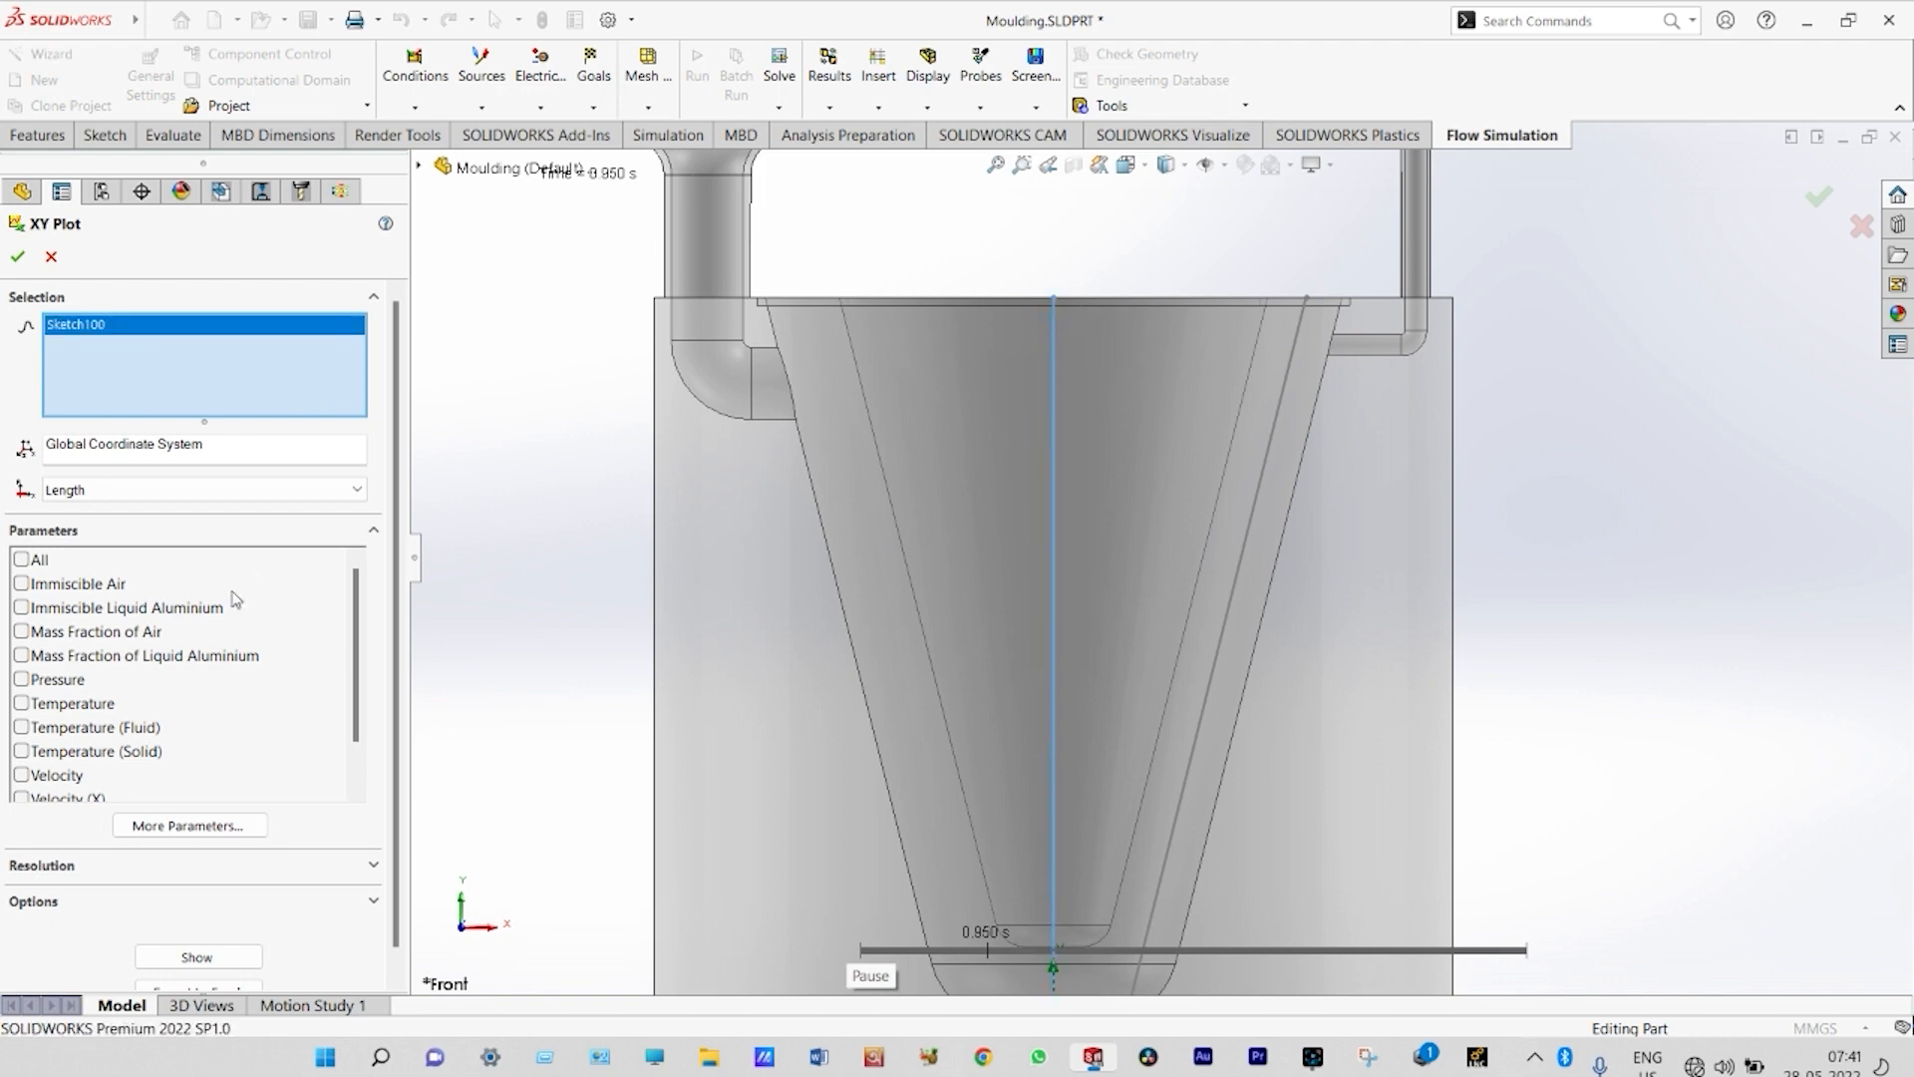
- Choose Mass Fraction of Liquid Aluminium, Pressure, Temperature (Solid) and Velocity as the XY plot parameters and export the plot to Excel
click(22, 703)
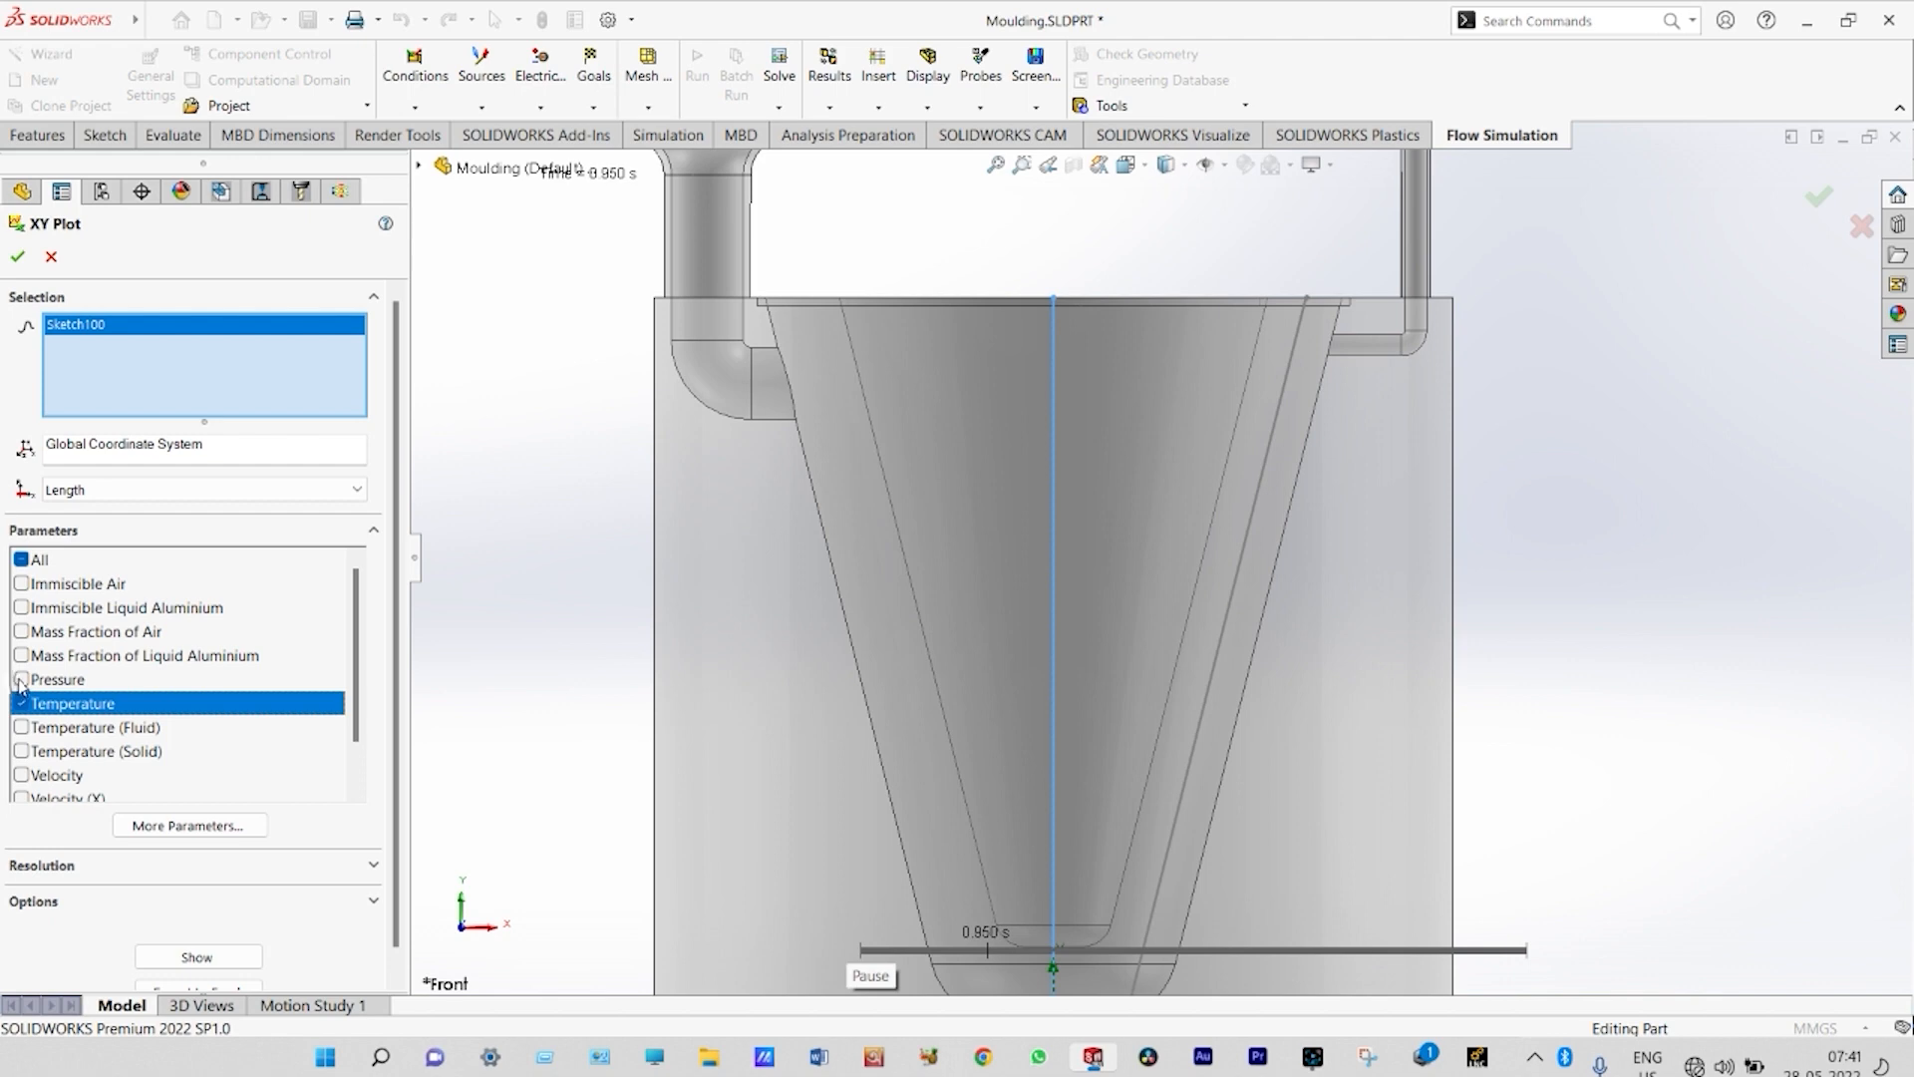
click(22, 681)
click(22, 751)
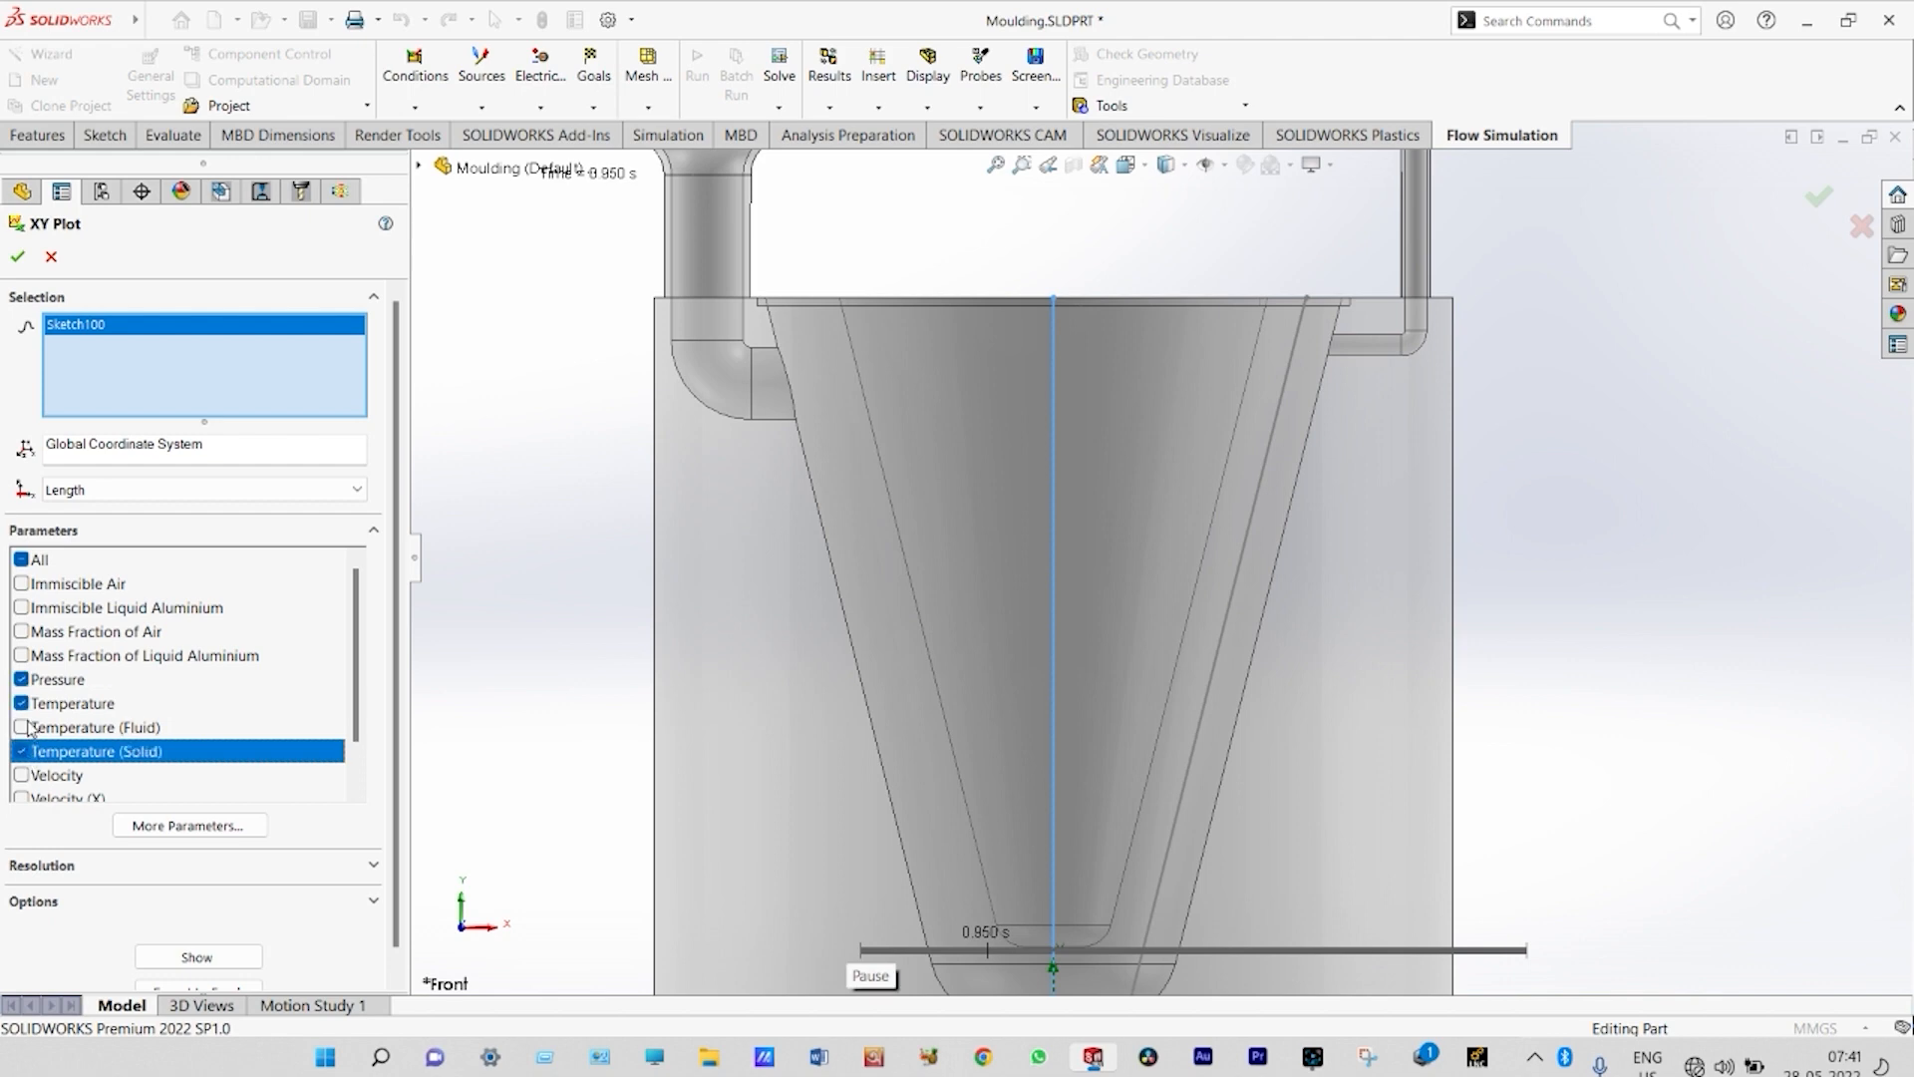
click(22, 704)
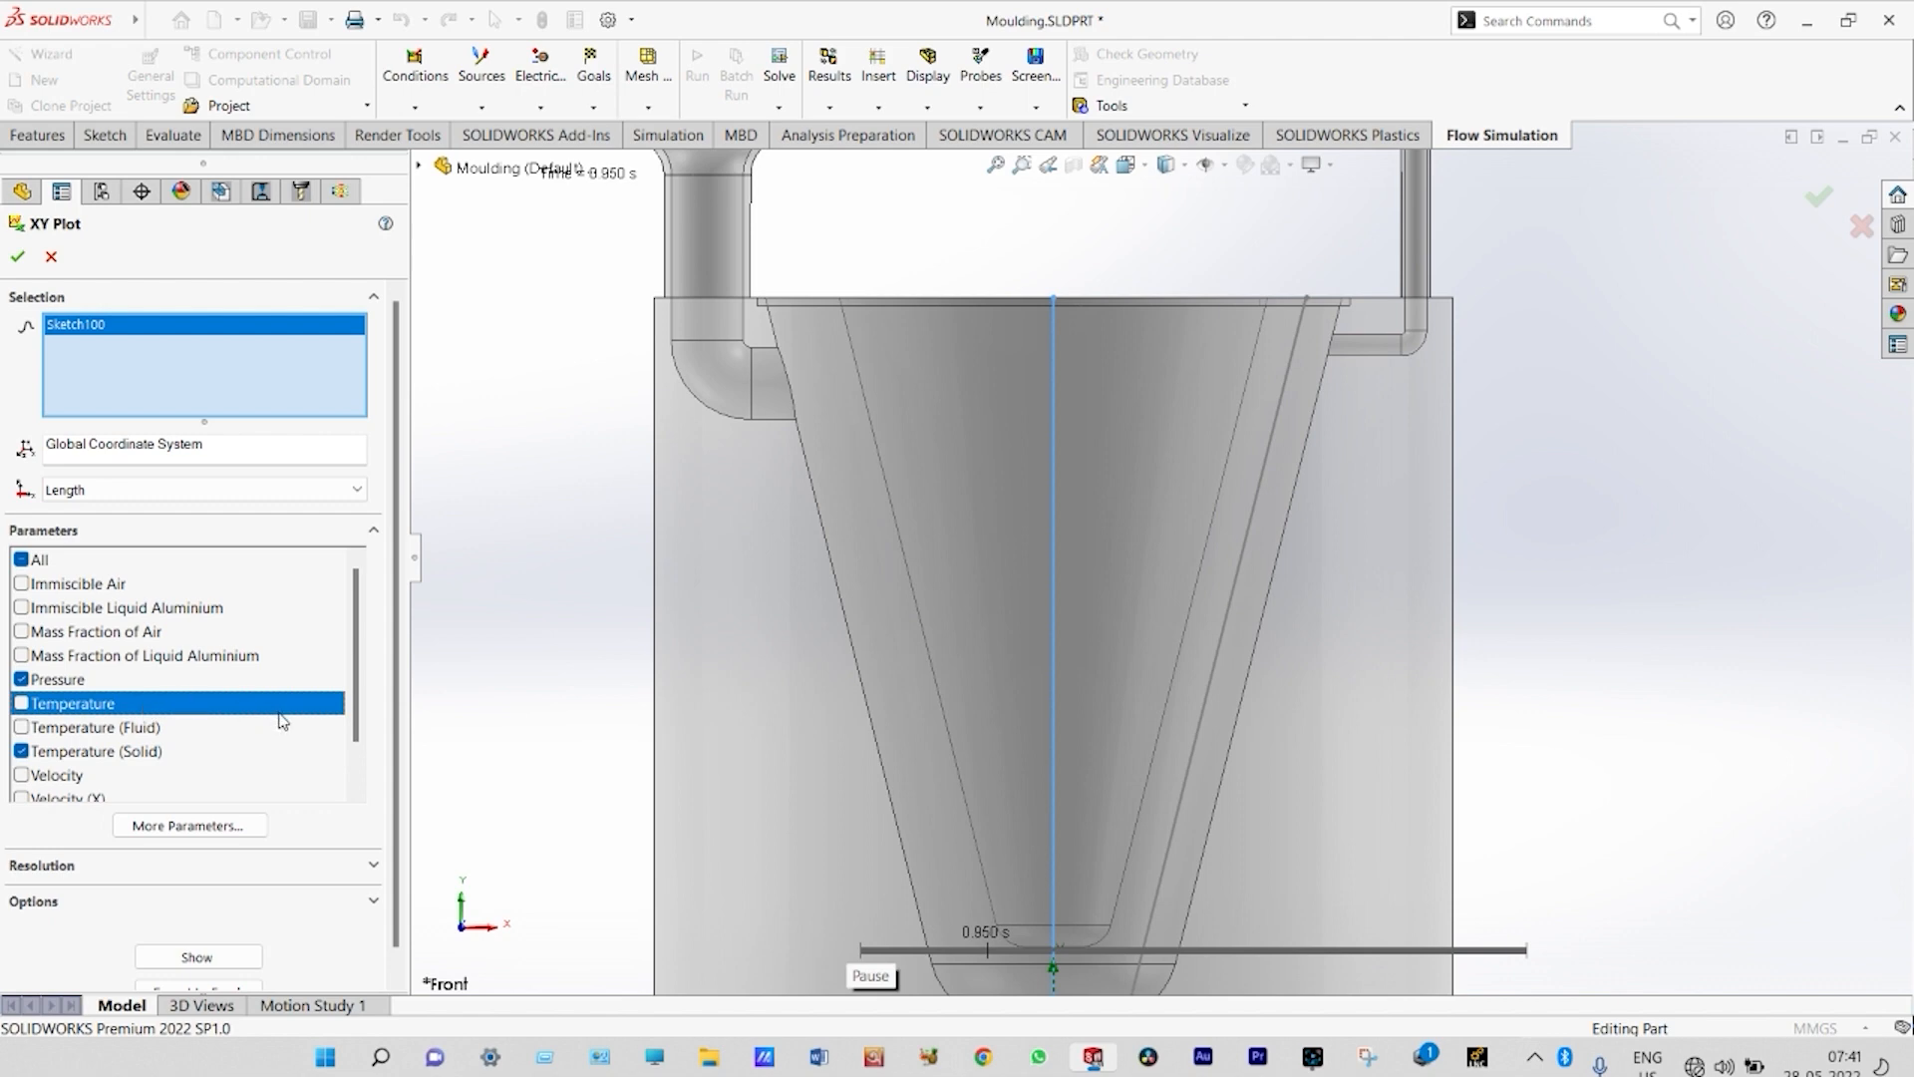
click(22, 776)
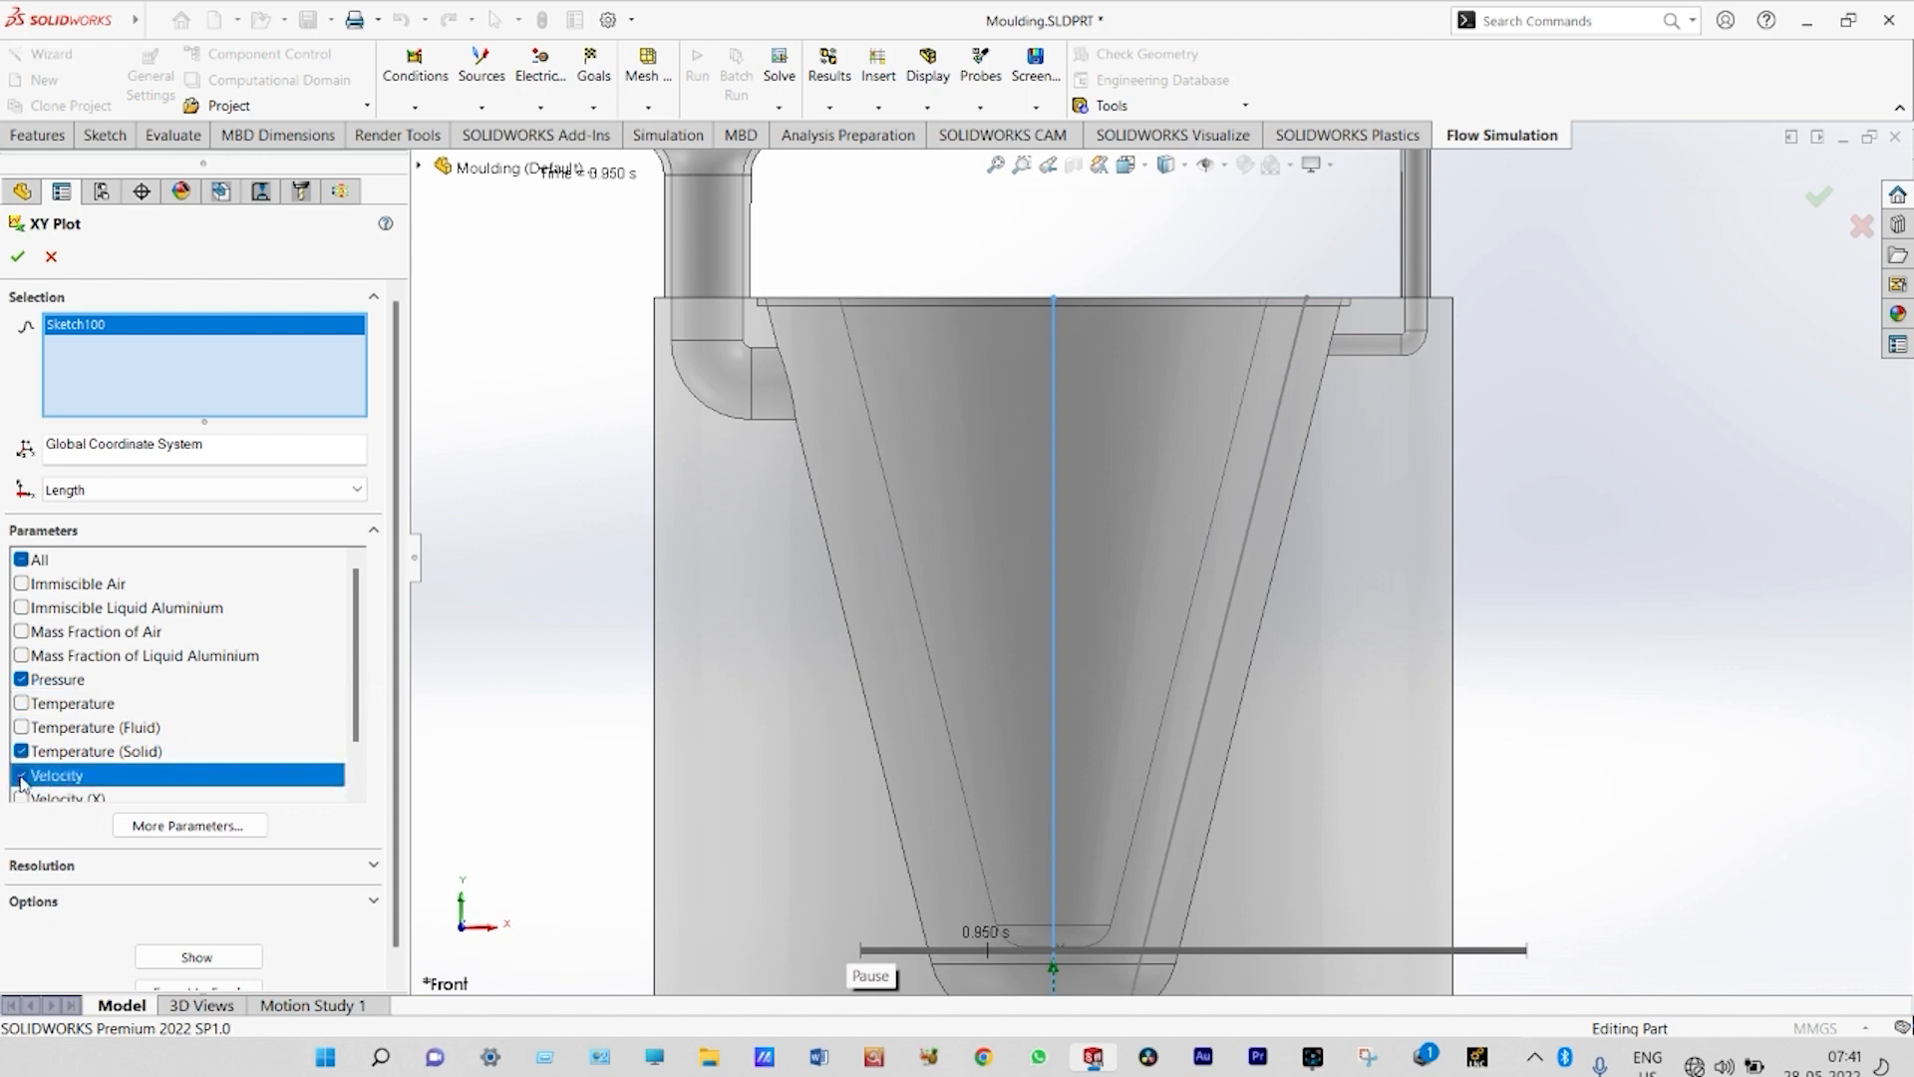
click(22, 656)
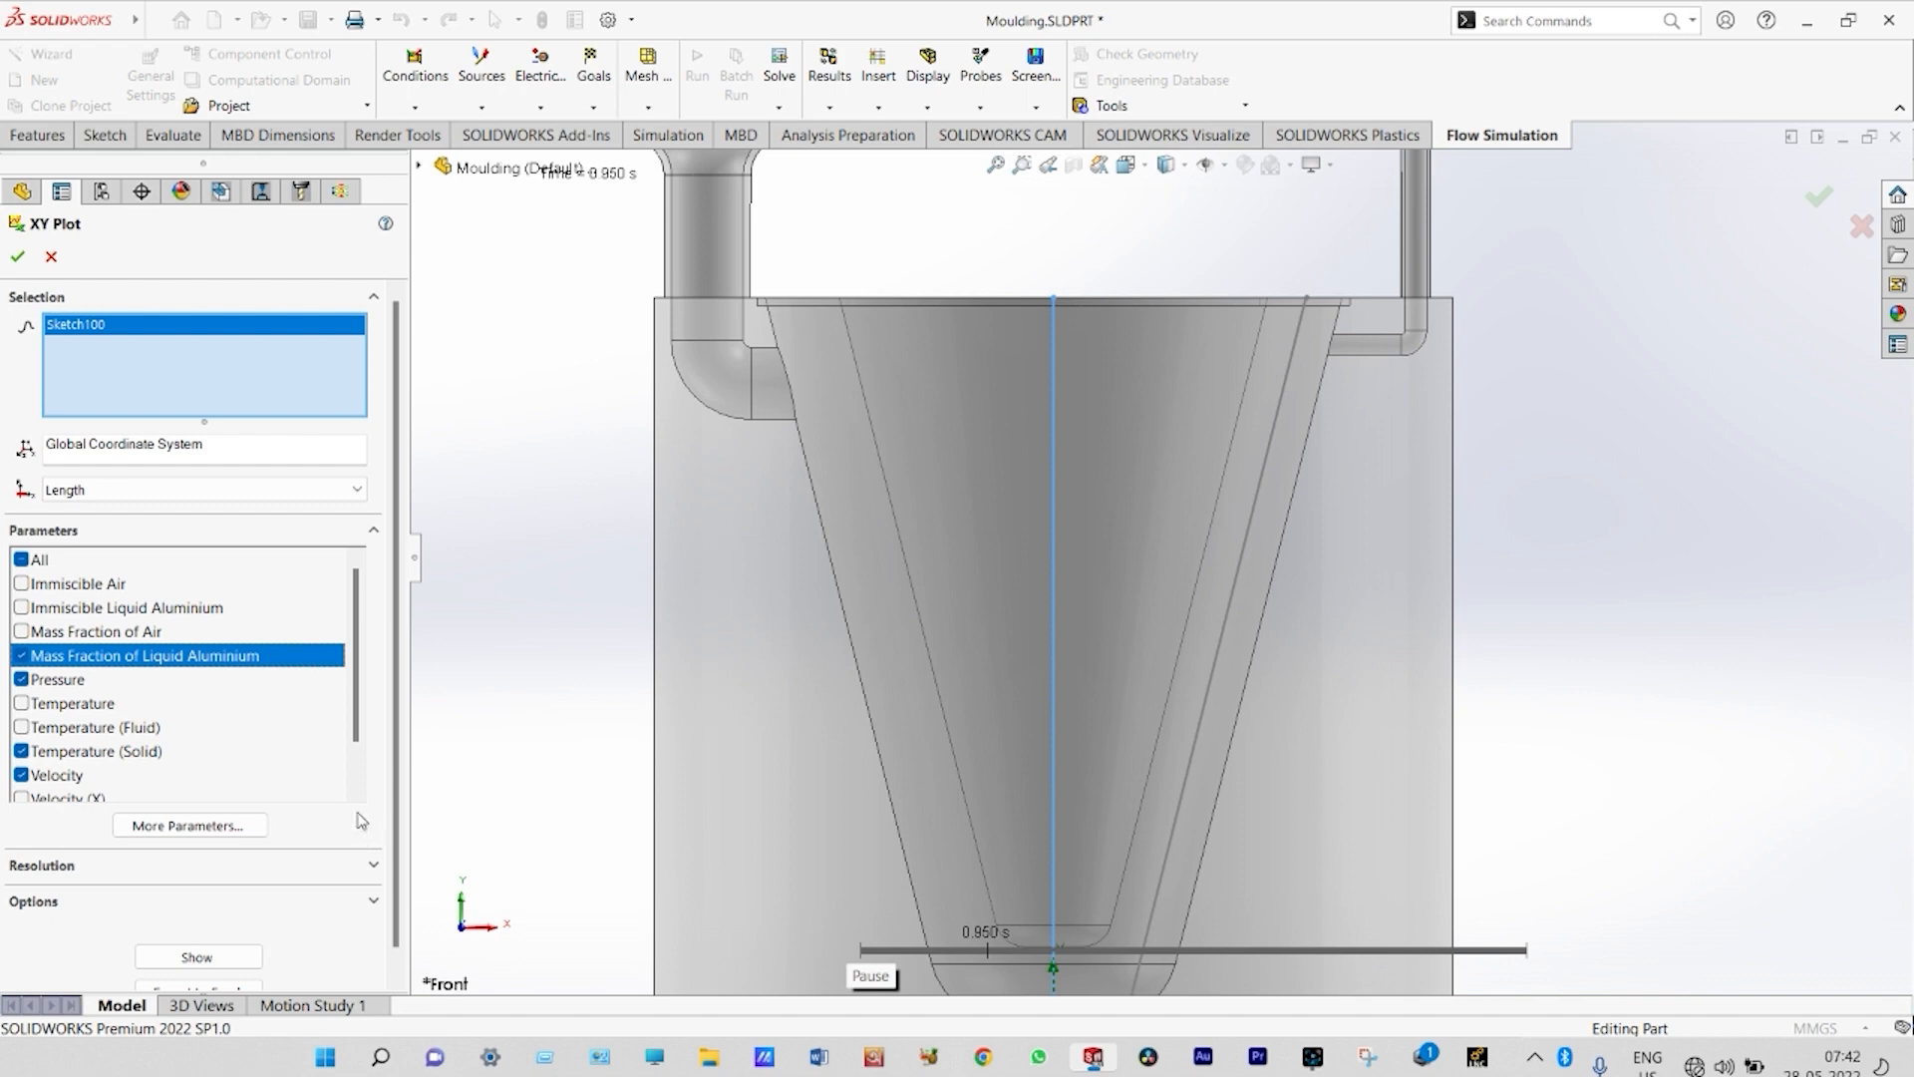
click(245, 952)
scroll(226, 881, down, 1)
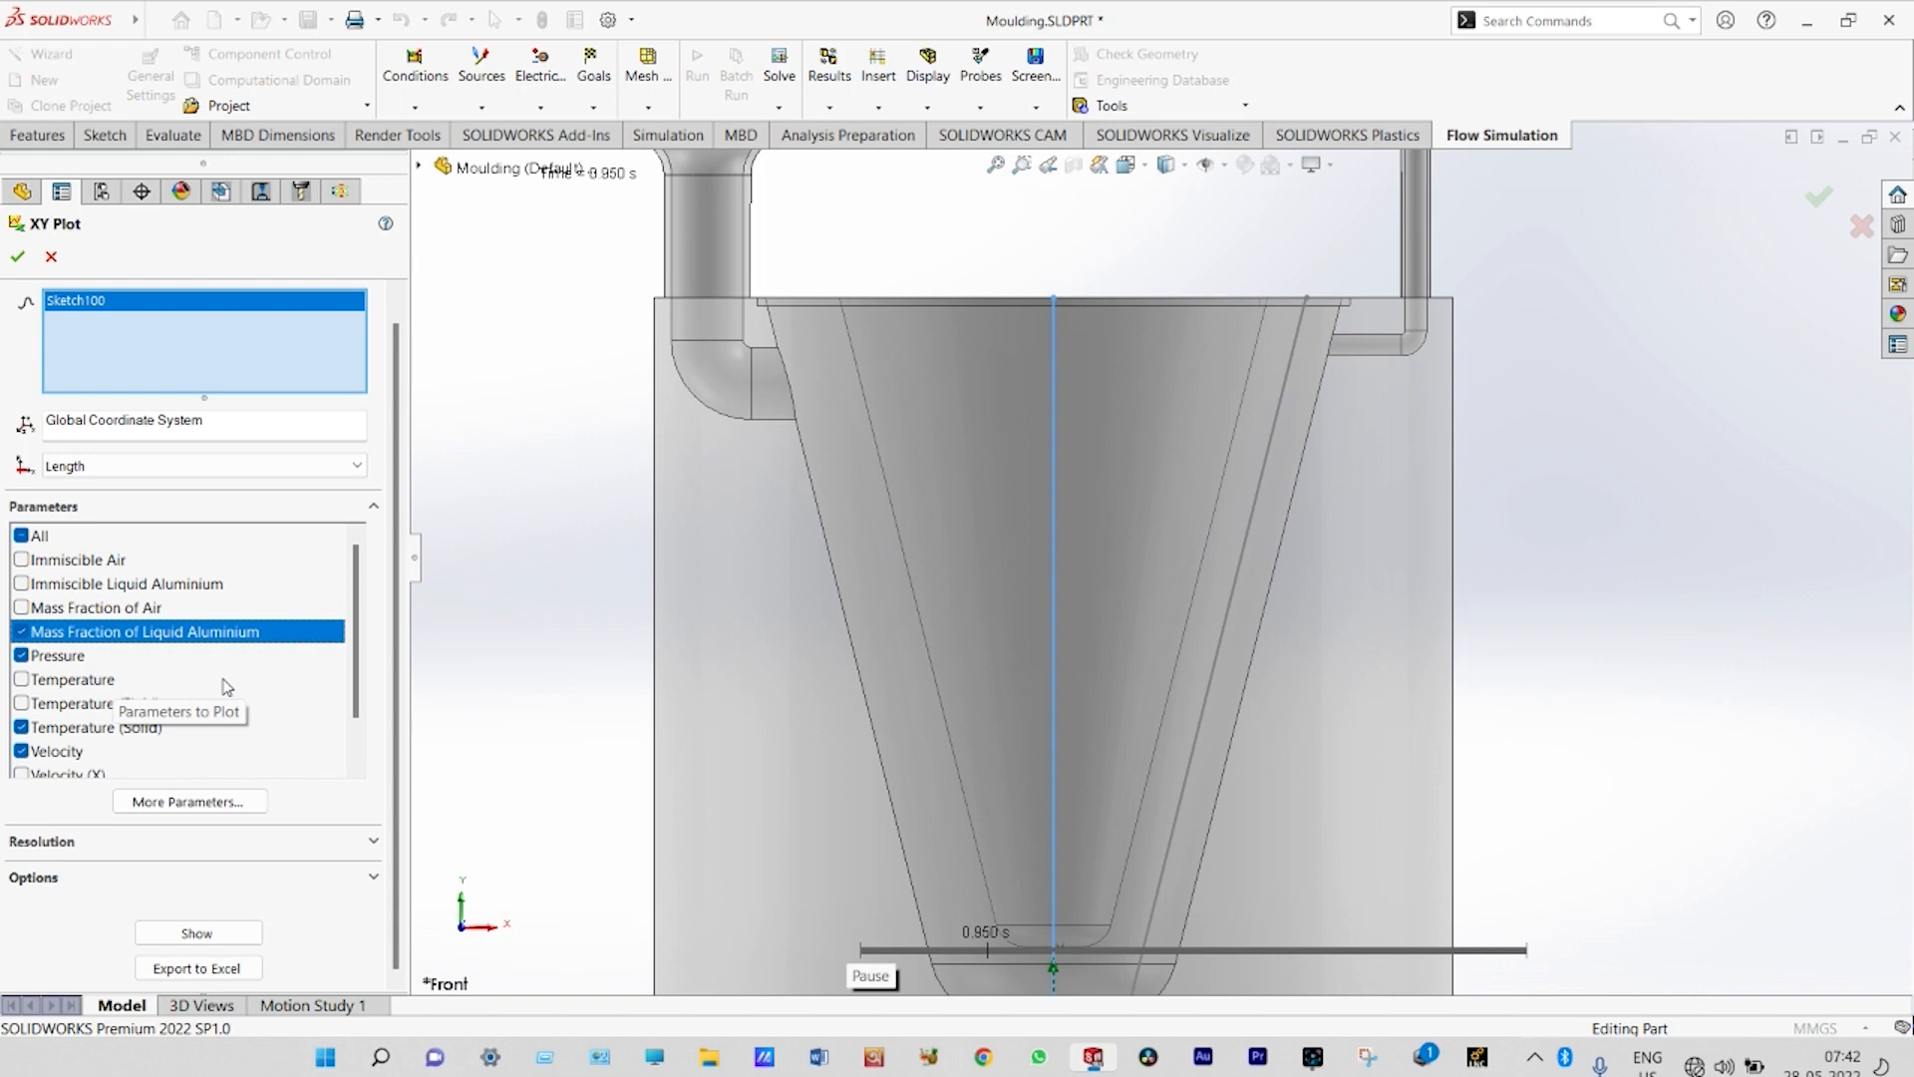
click(222, 968)
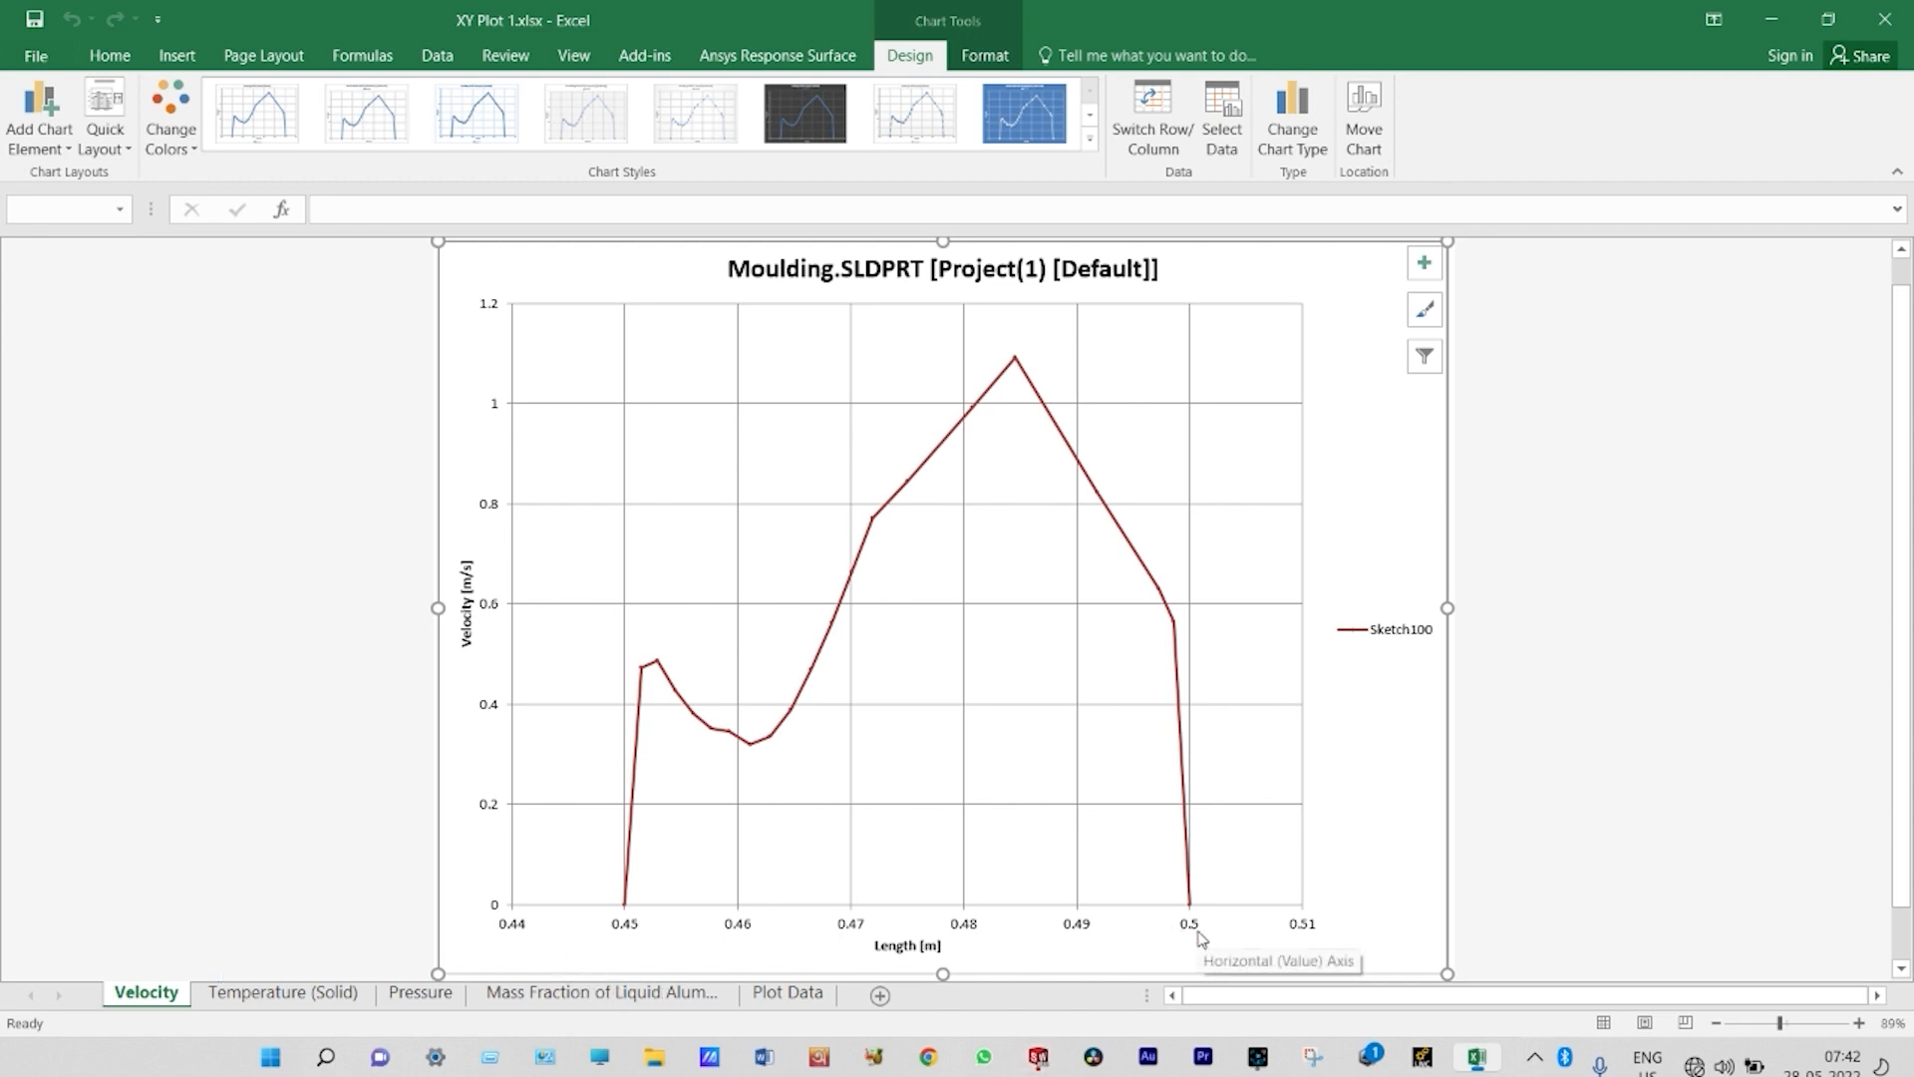
- Examine the Velocity, Temperature (Solid), Pressure and Mass Fraction of Liquid Aluminium charts in Excel, and close the workbook and XY plot definition
mouse_move(625, 910)
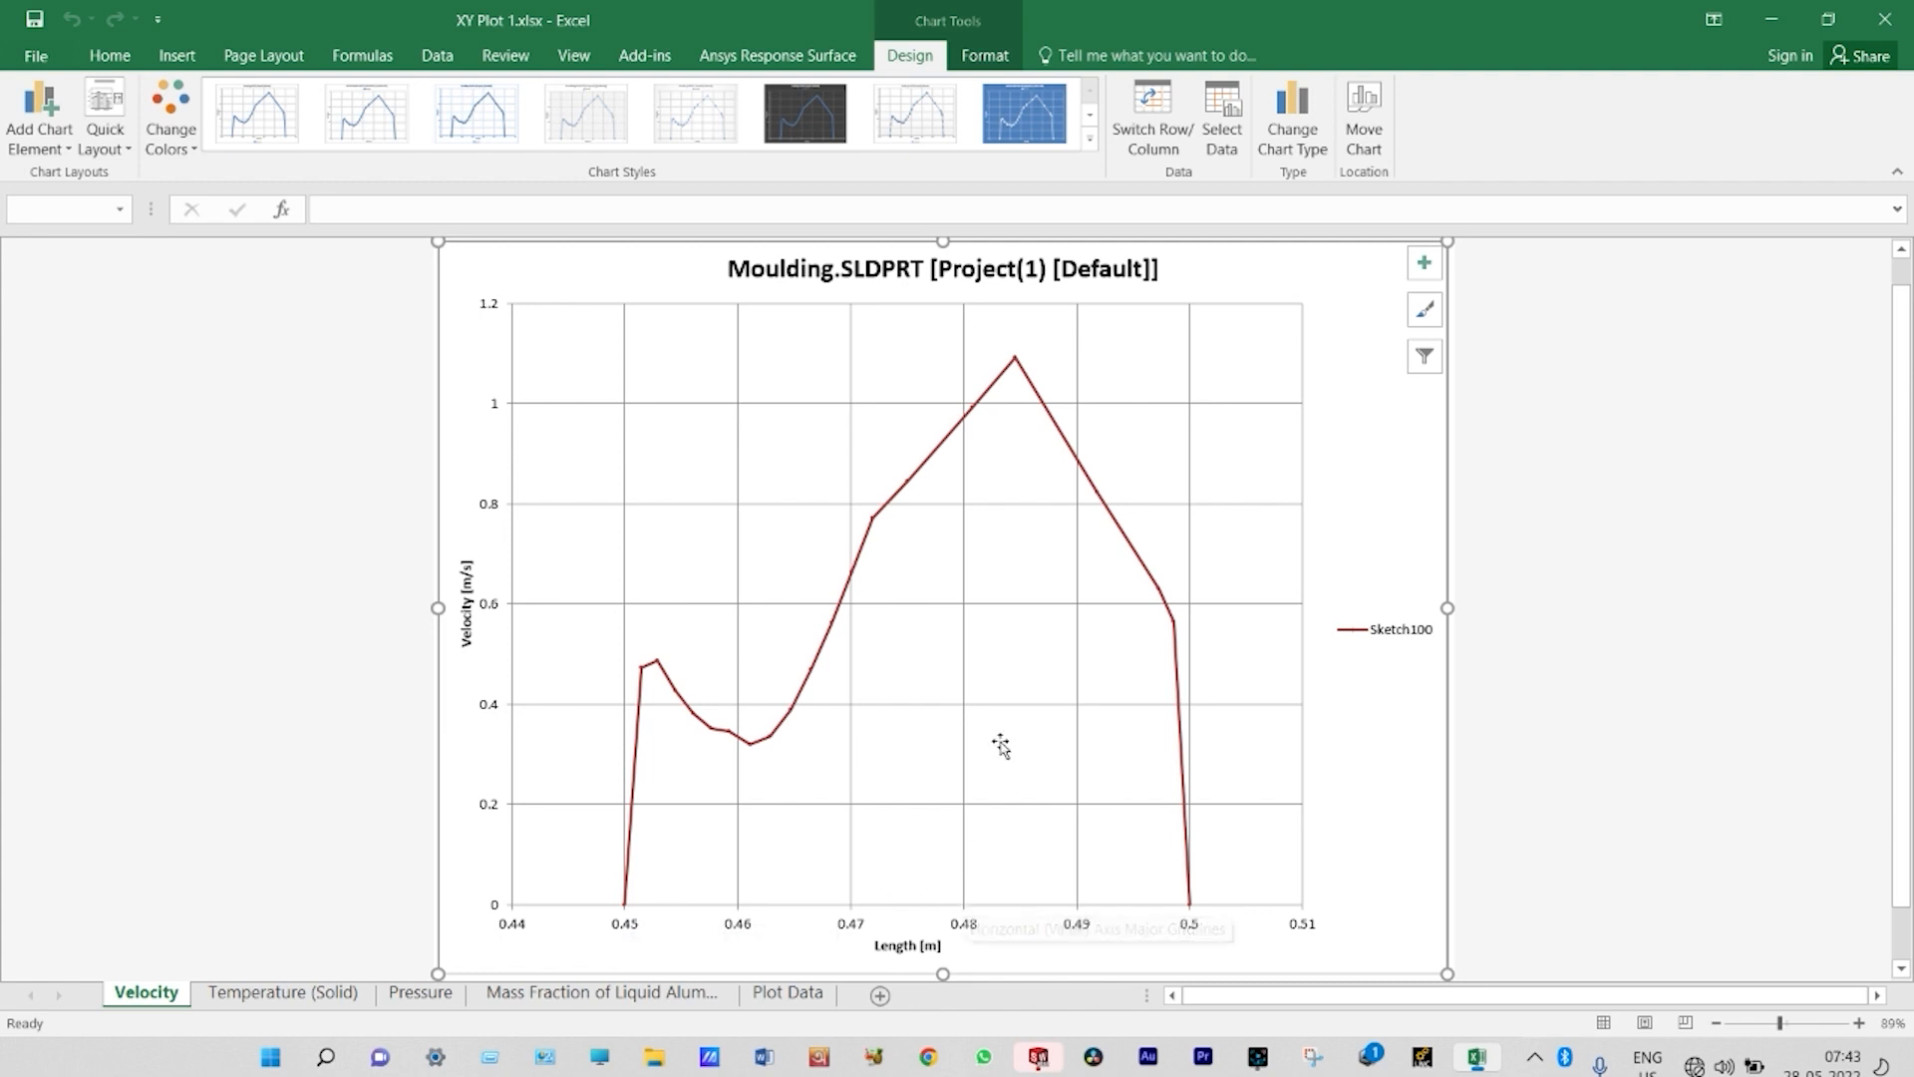
mouse_move(1013, 367)
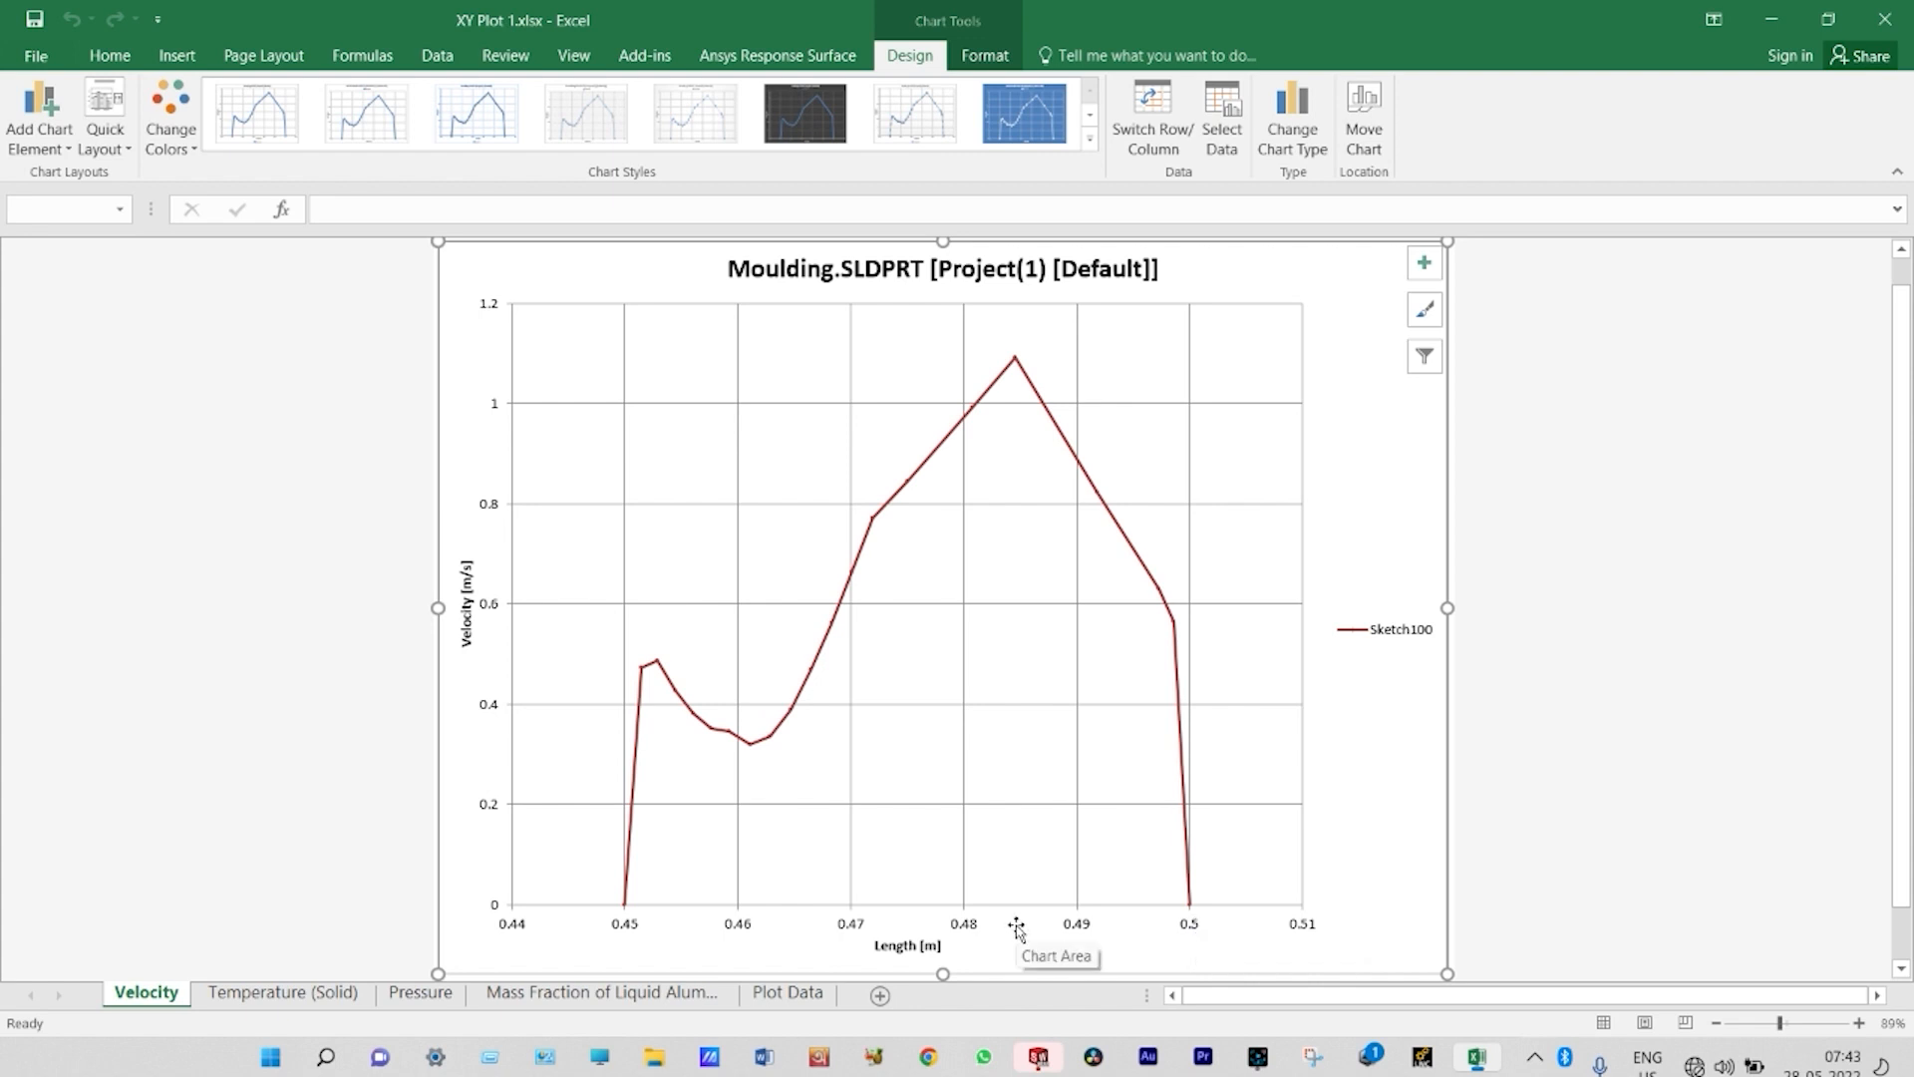
click(309, 990)
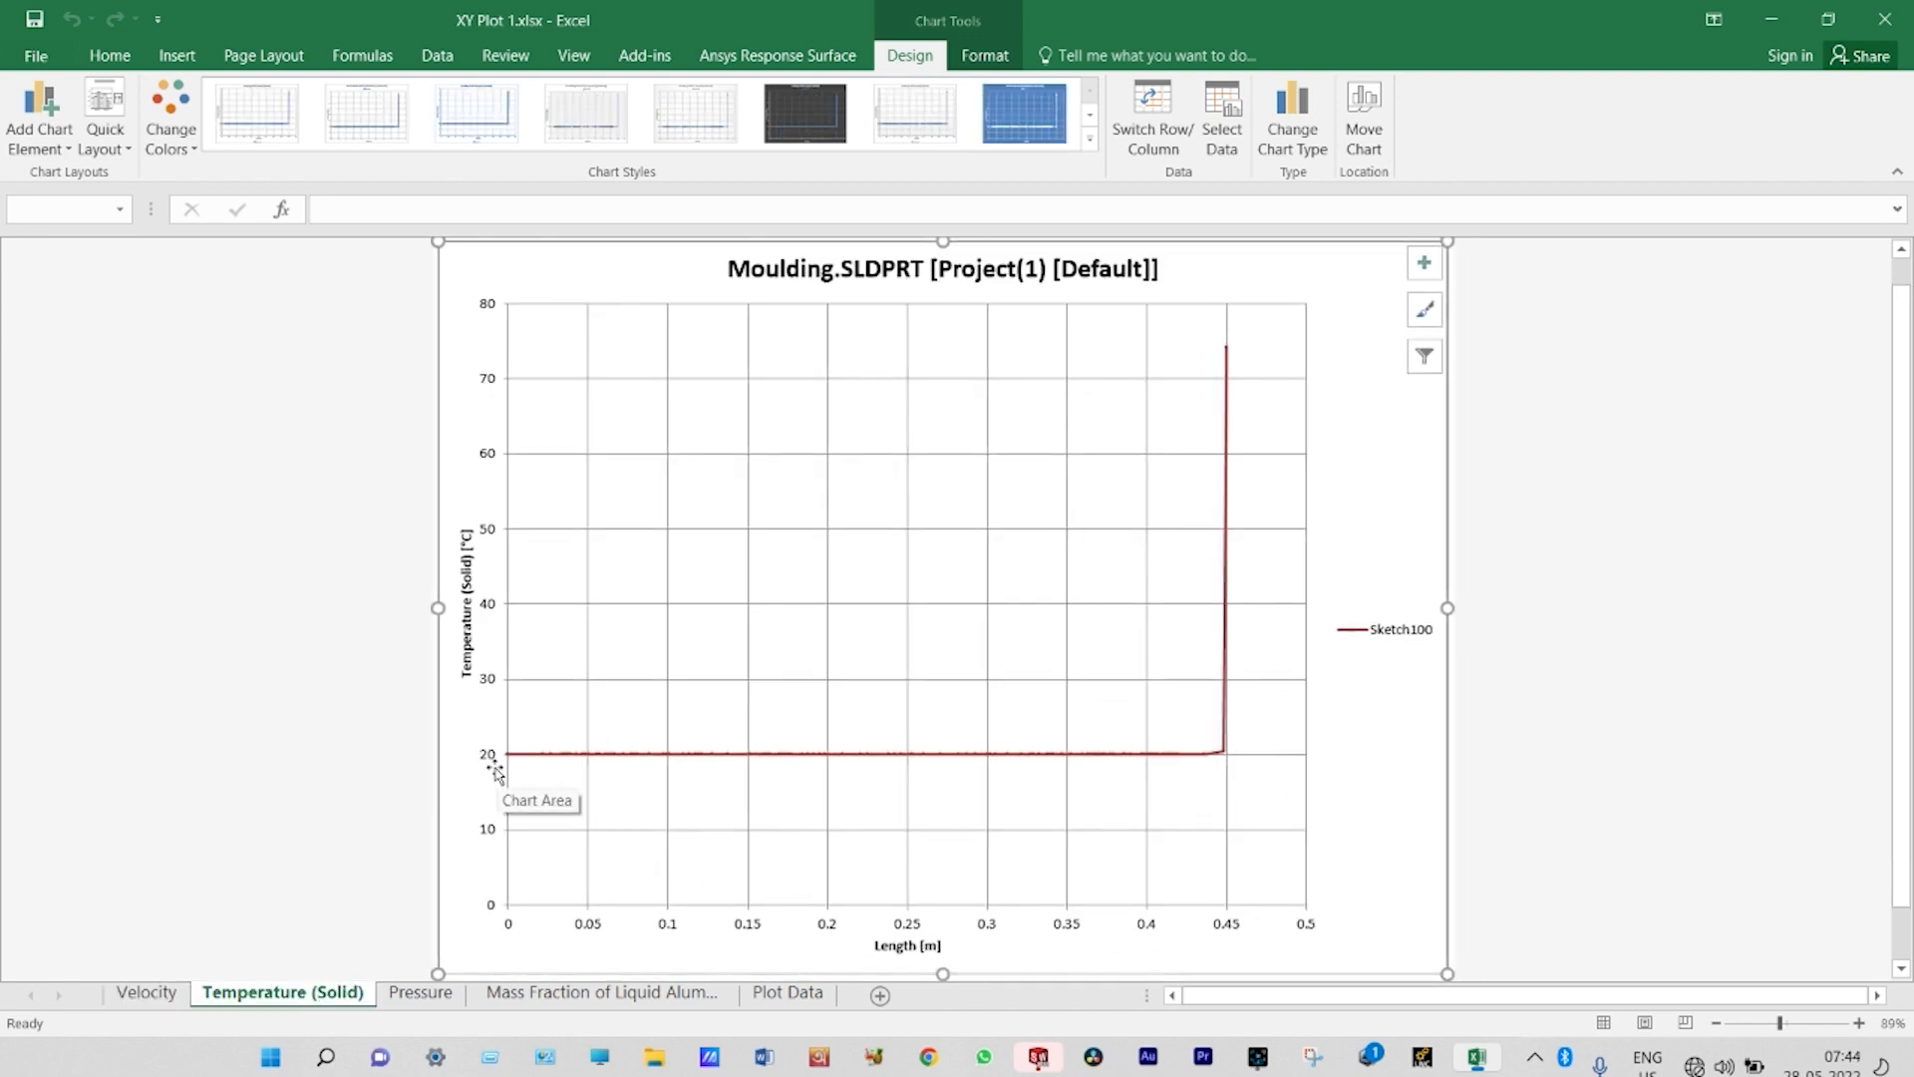
mouse_move(1229, 351)
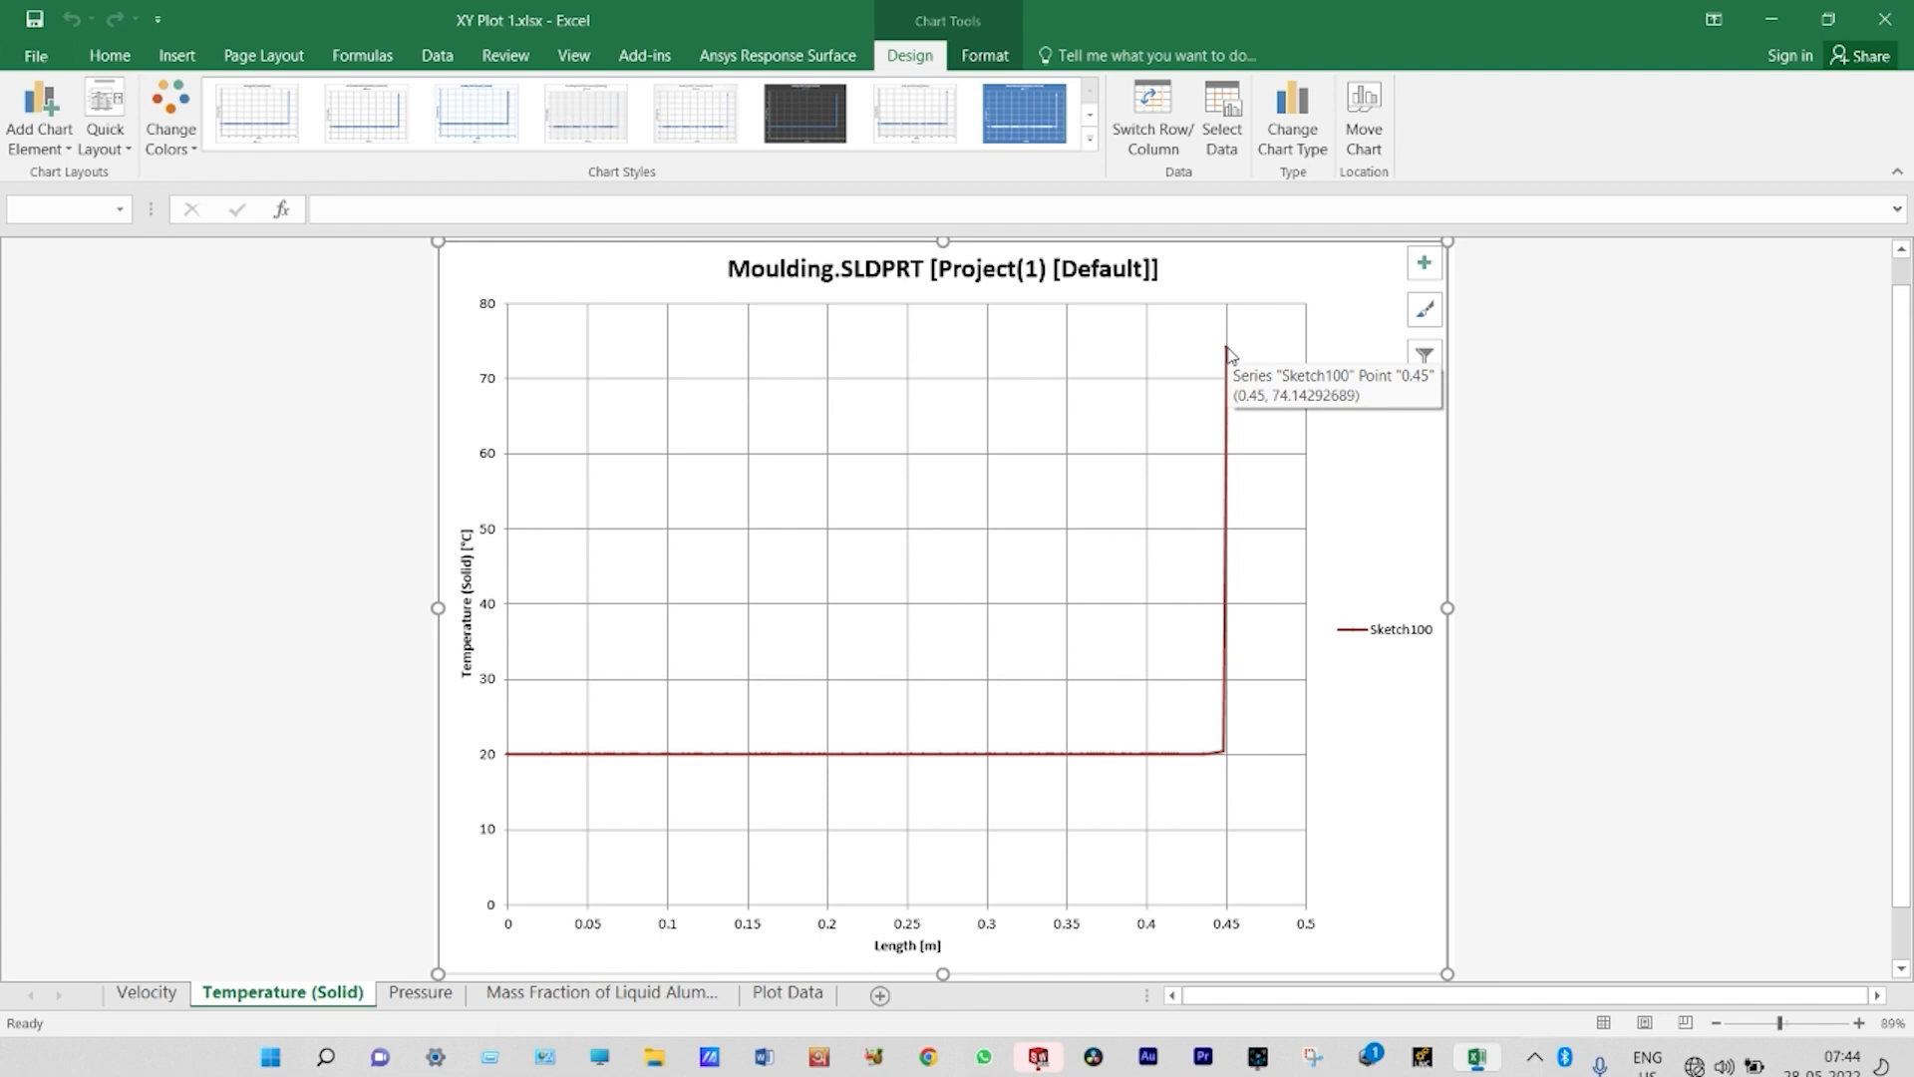
click(423, 993)
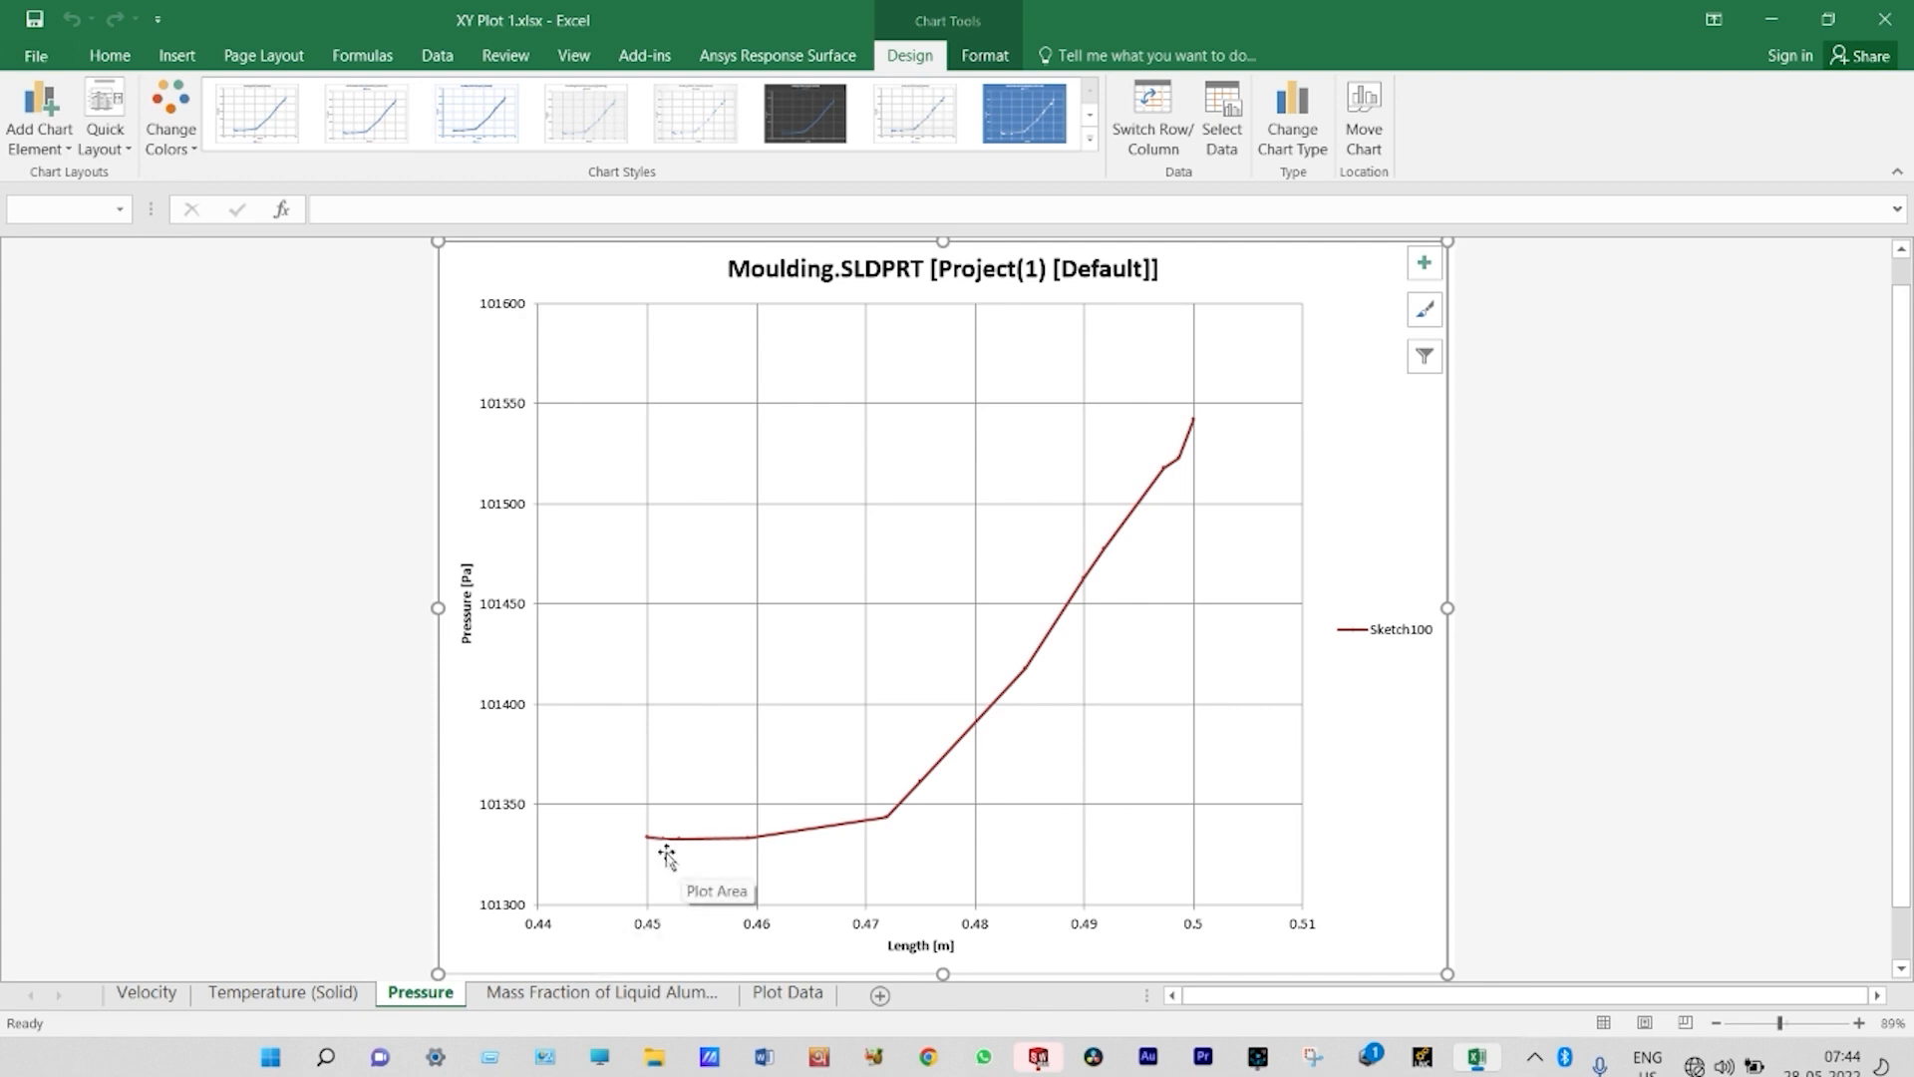
mouse_move(649, 843)
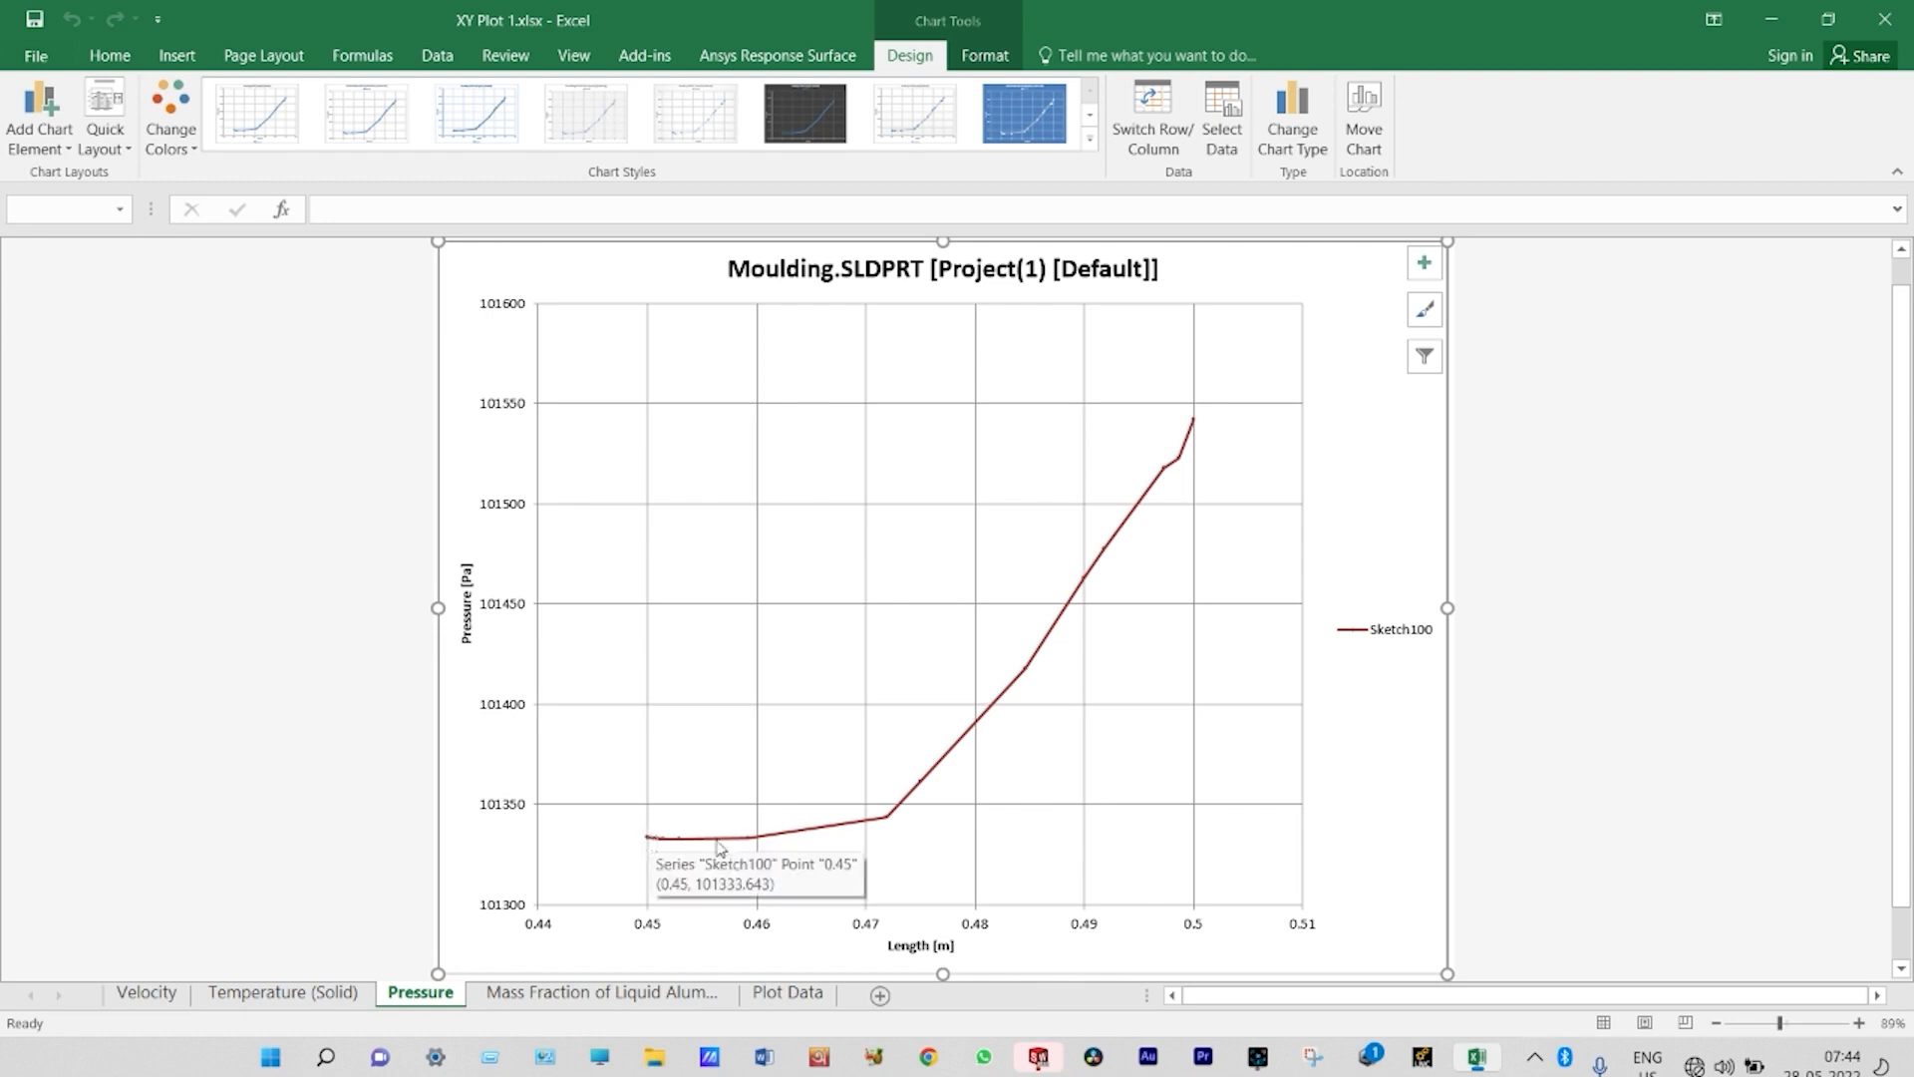
mouse_move(1196, 427)
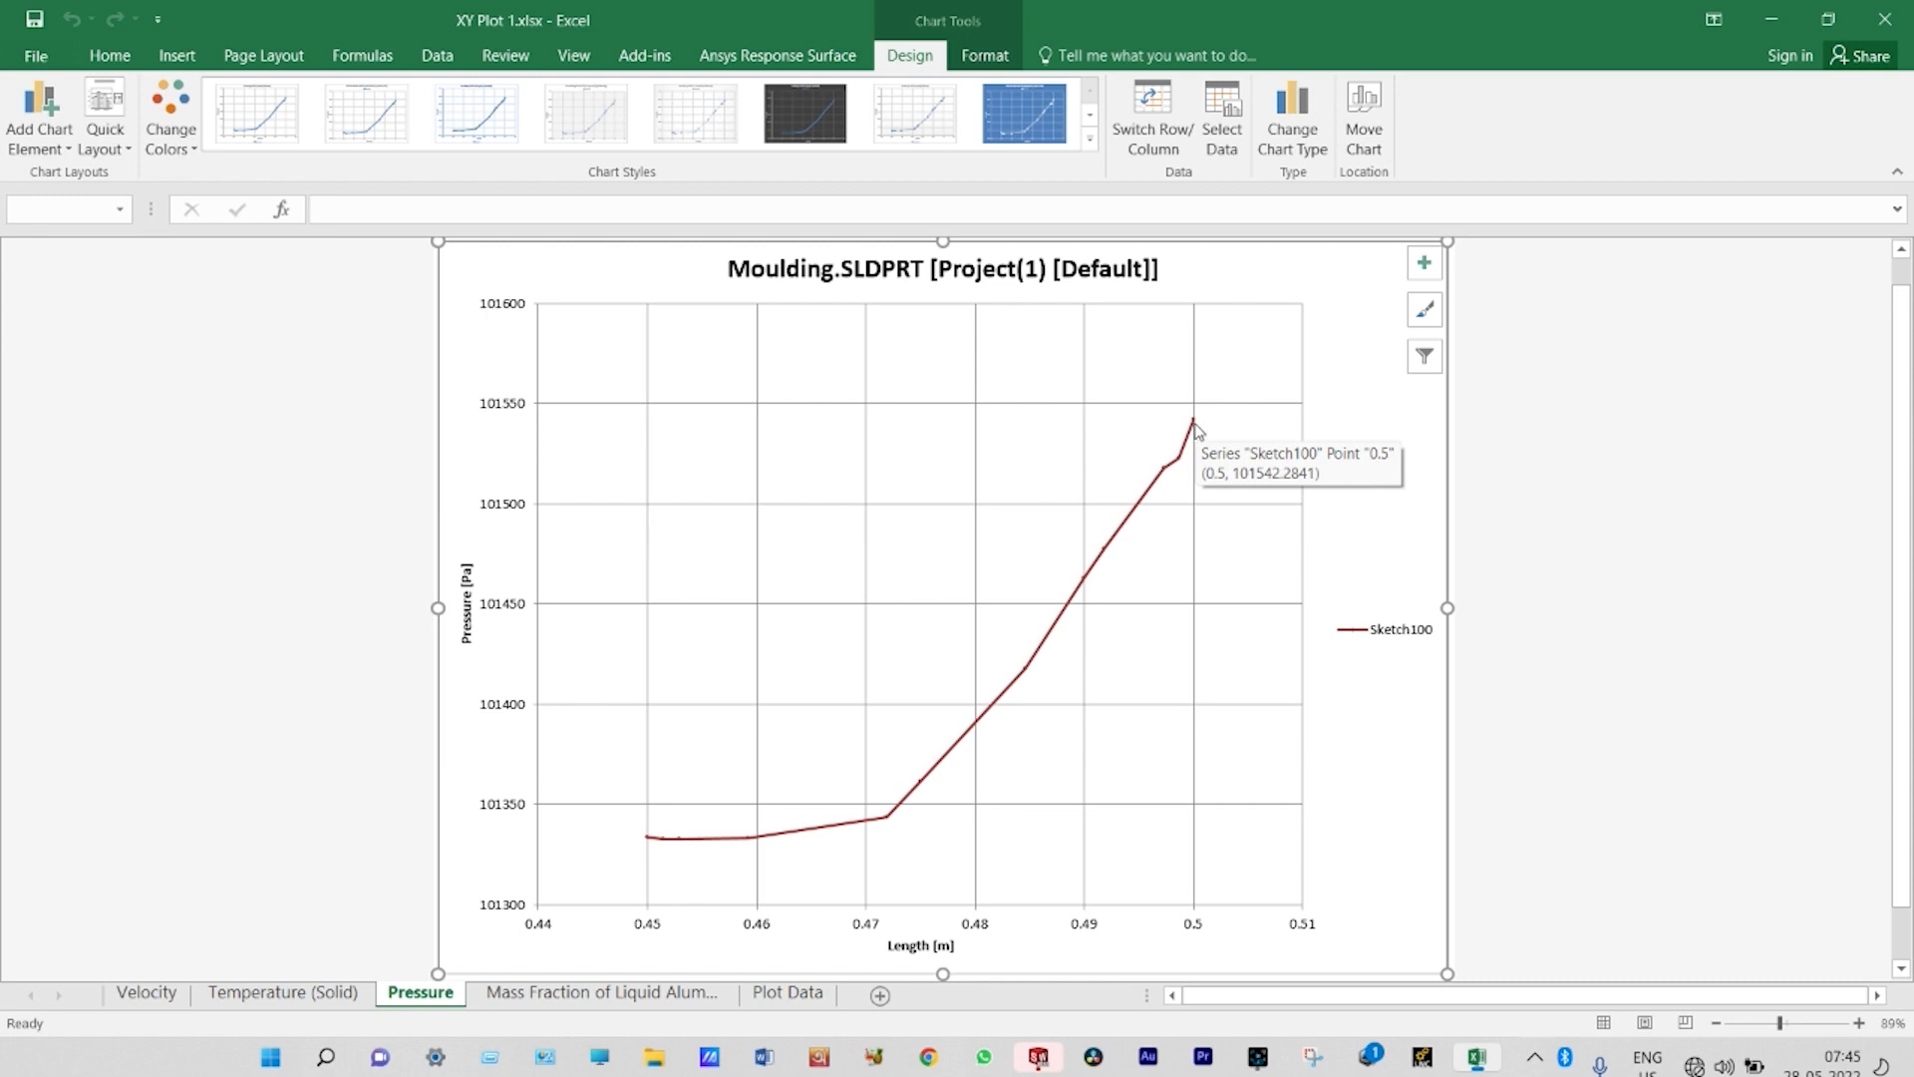
click(620, 992)
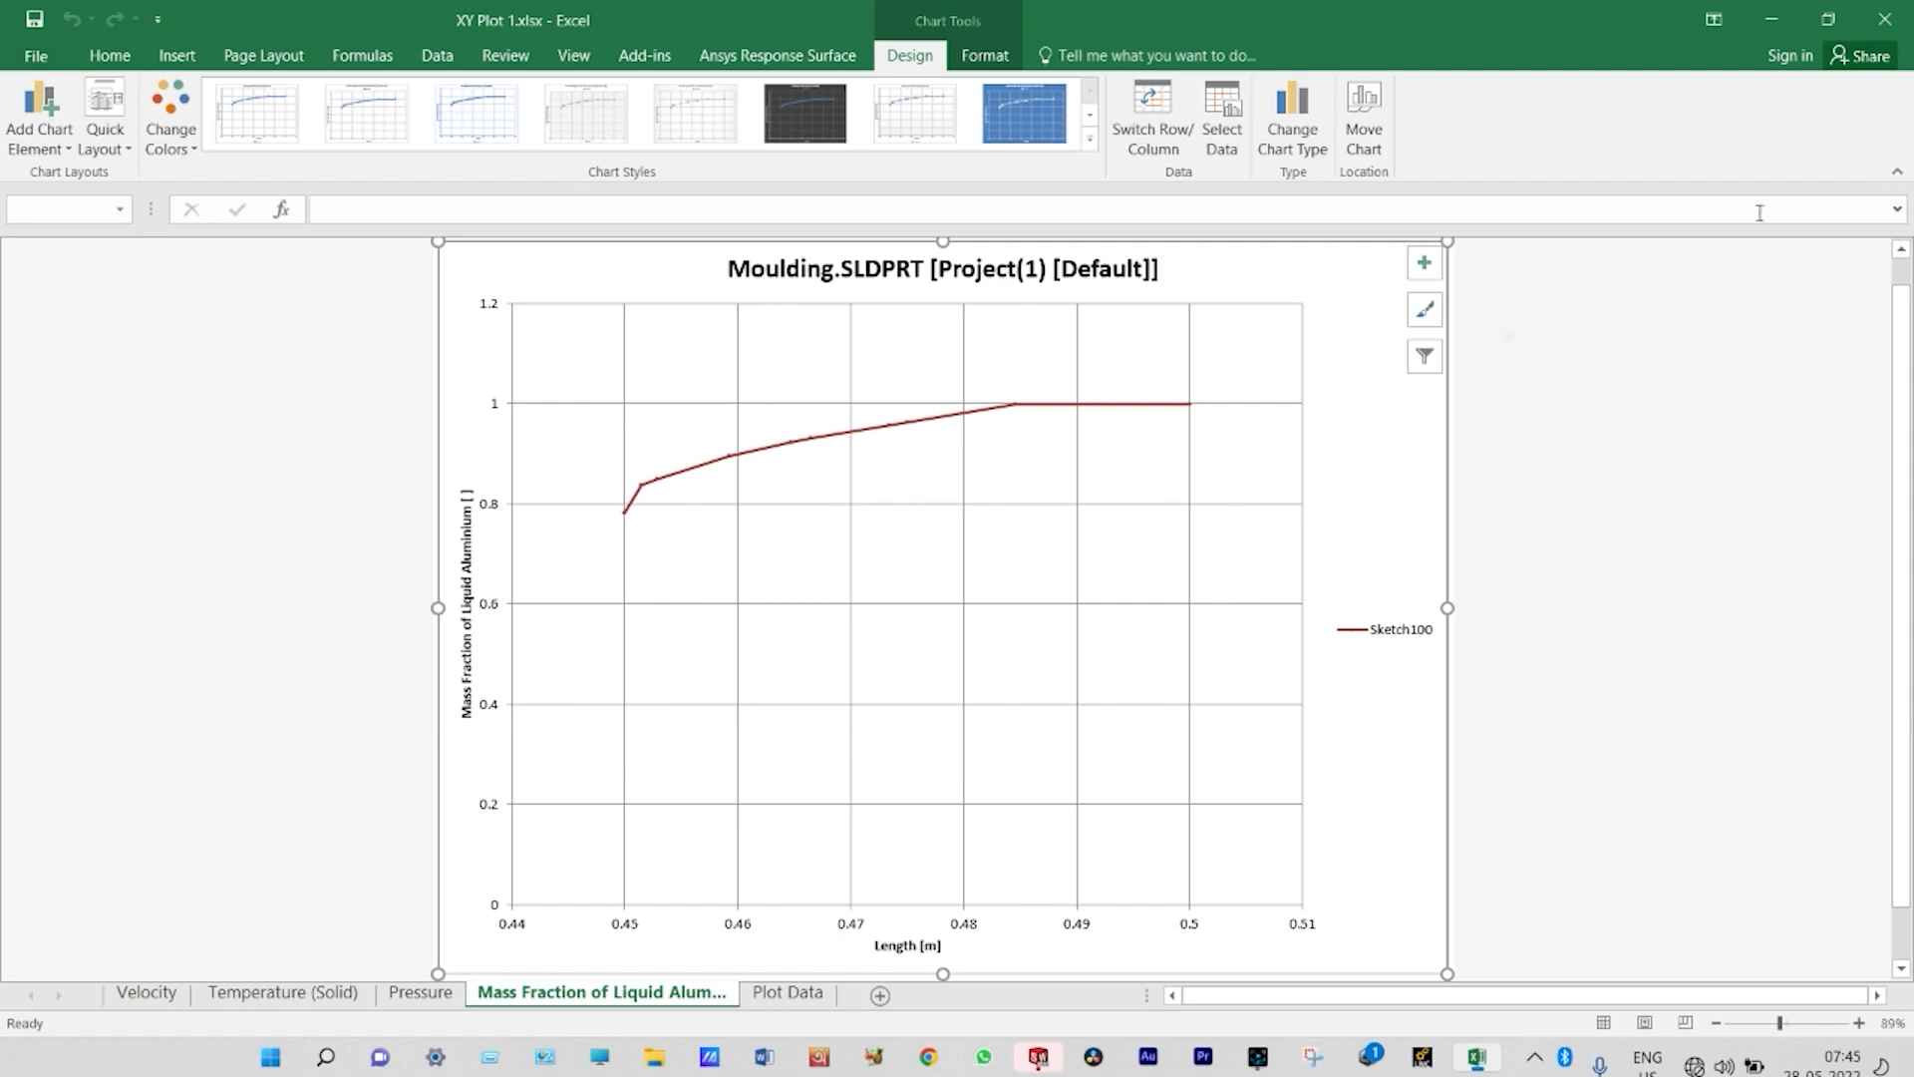
click(1887, 22)
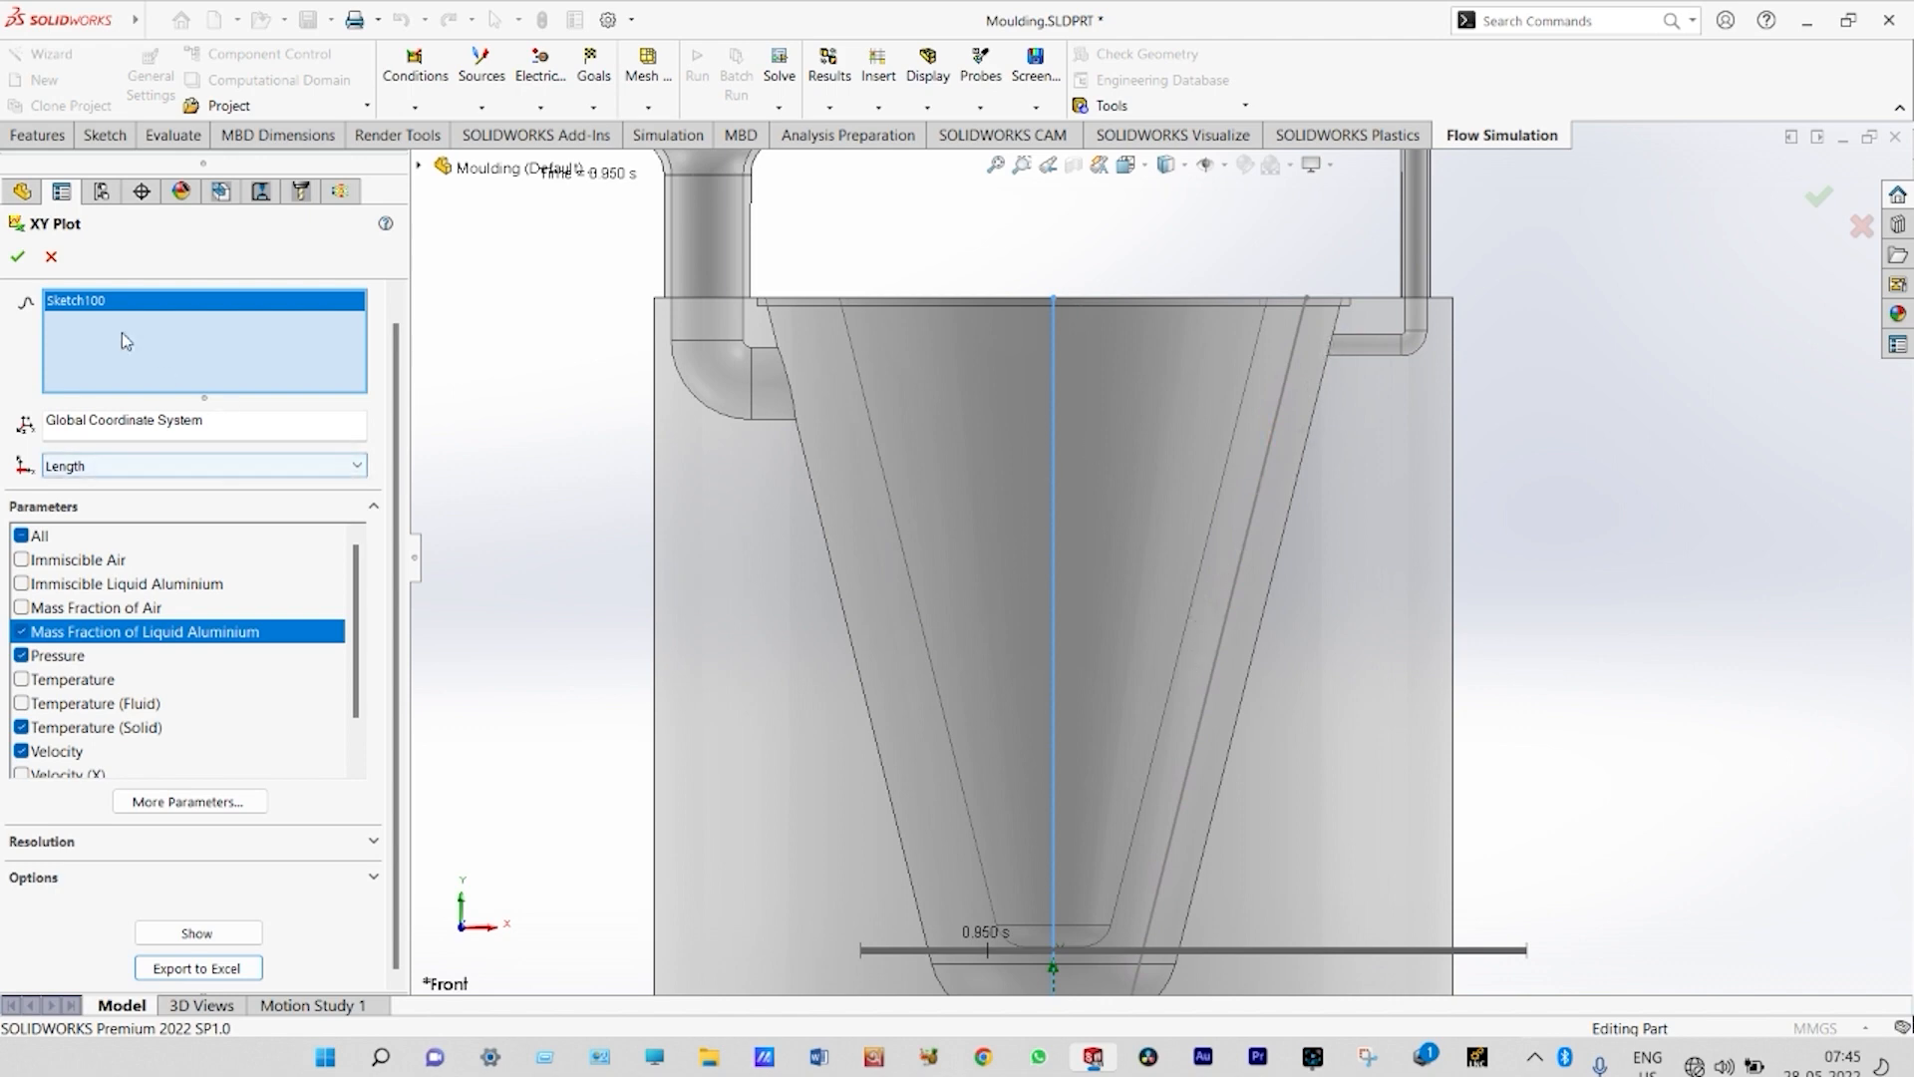
click(51, 257)
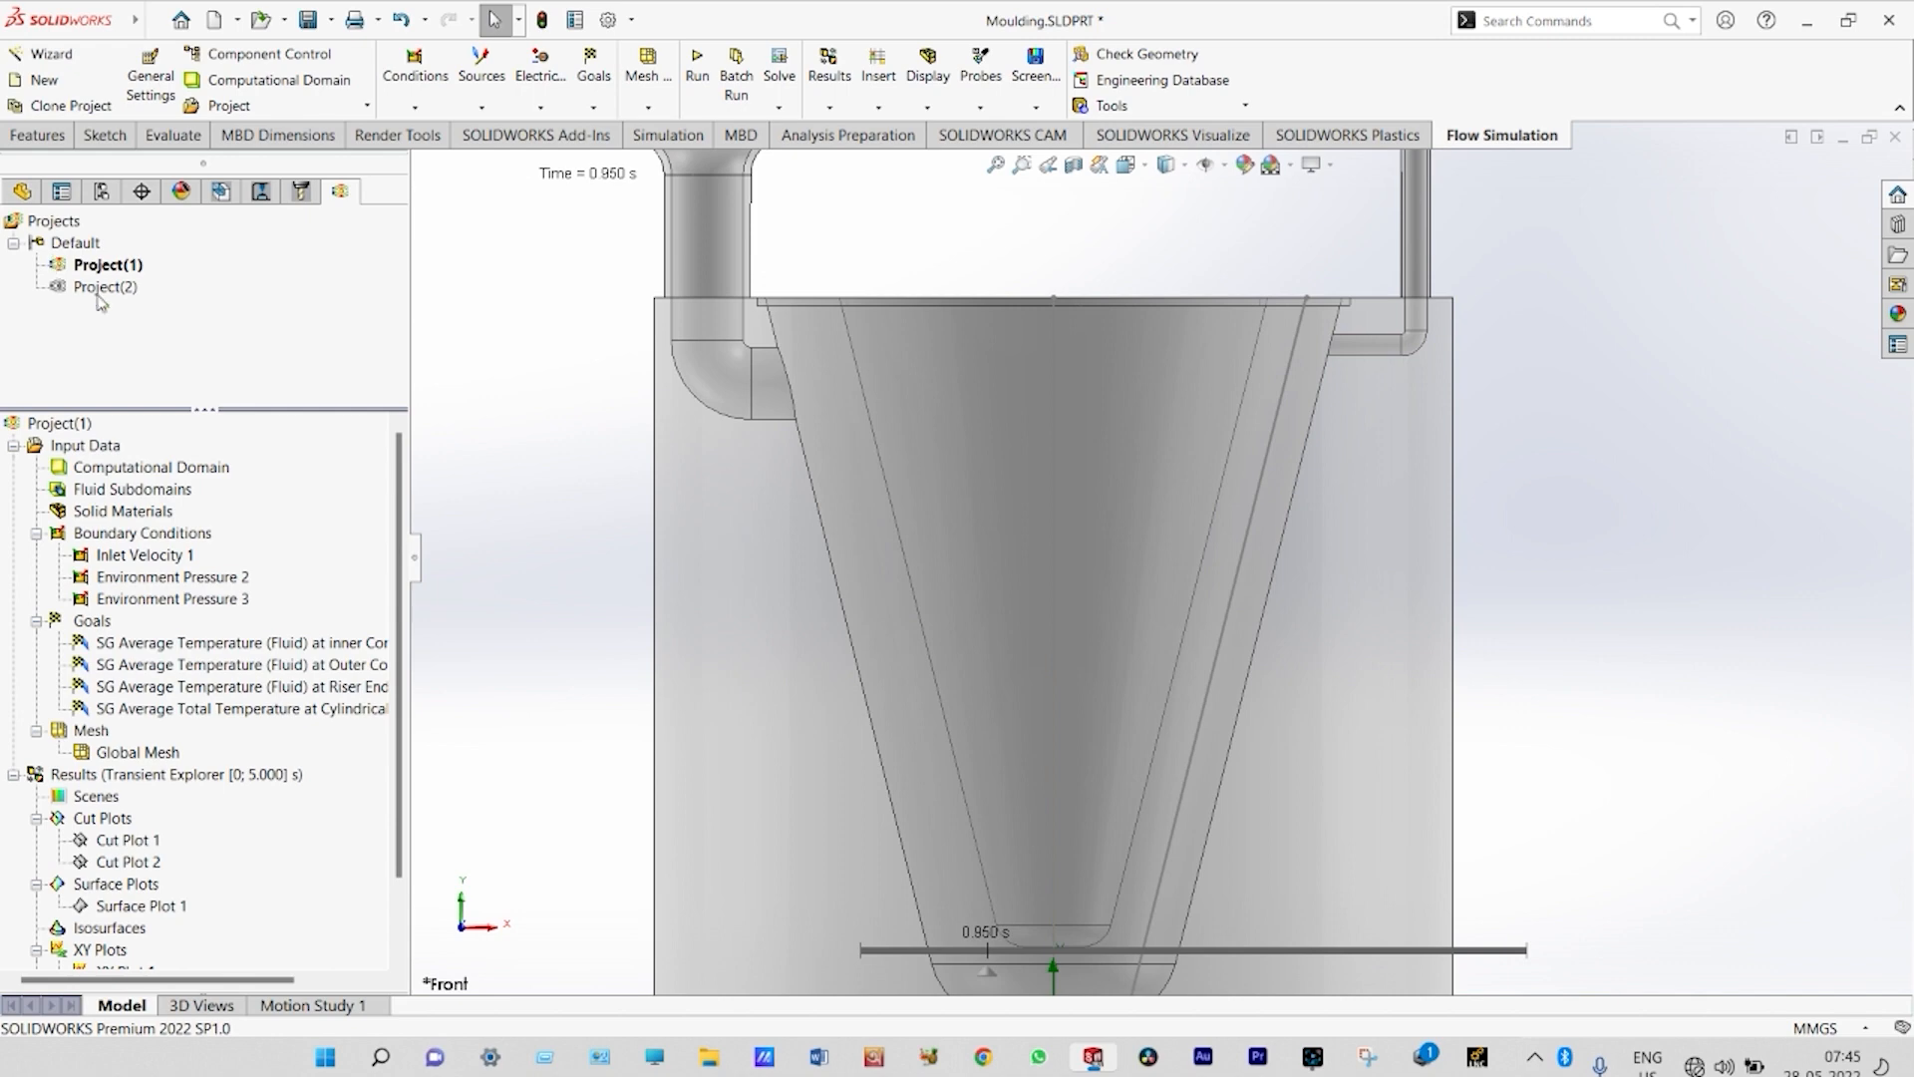
- Insert a second XY plot along the slanted sketch line in the mould wall, Sketch101
click(400, 958)
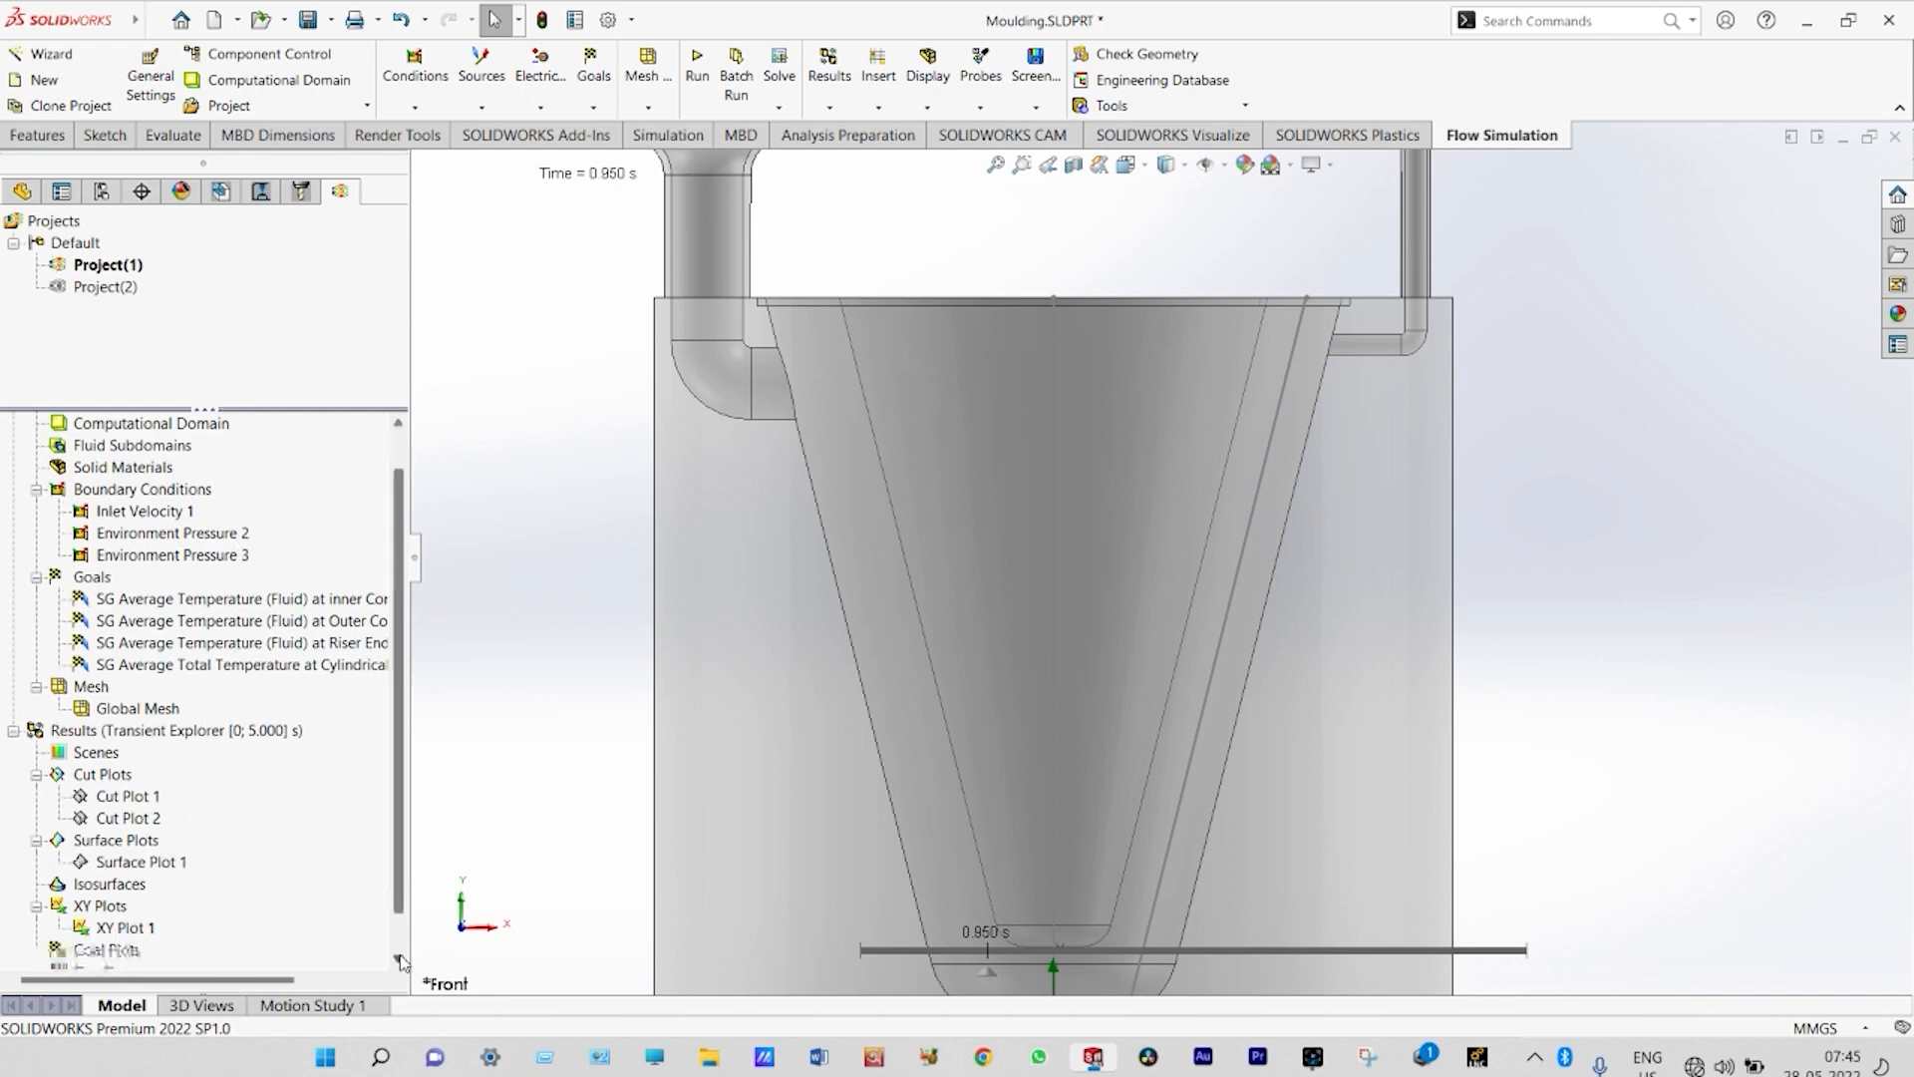
right_click(122, 907)
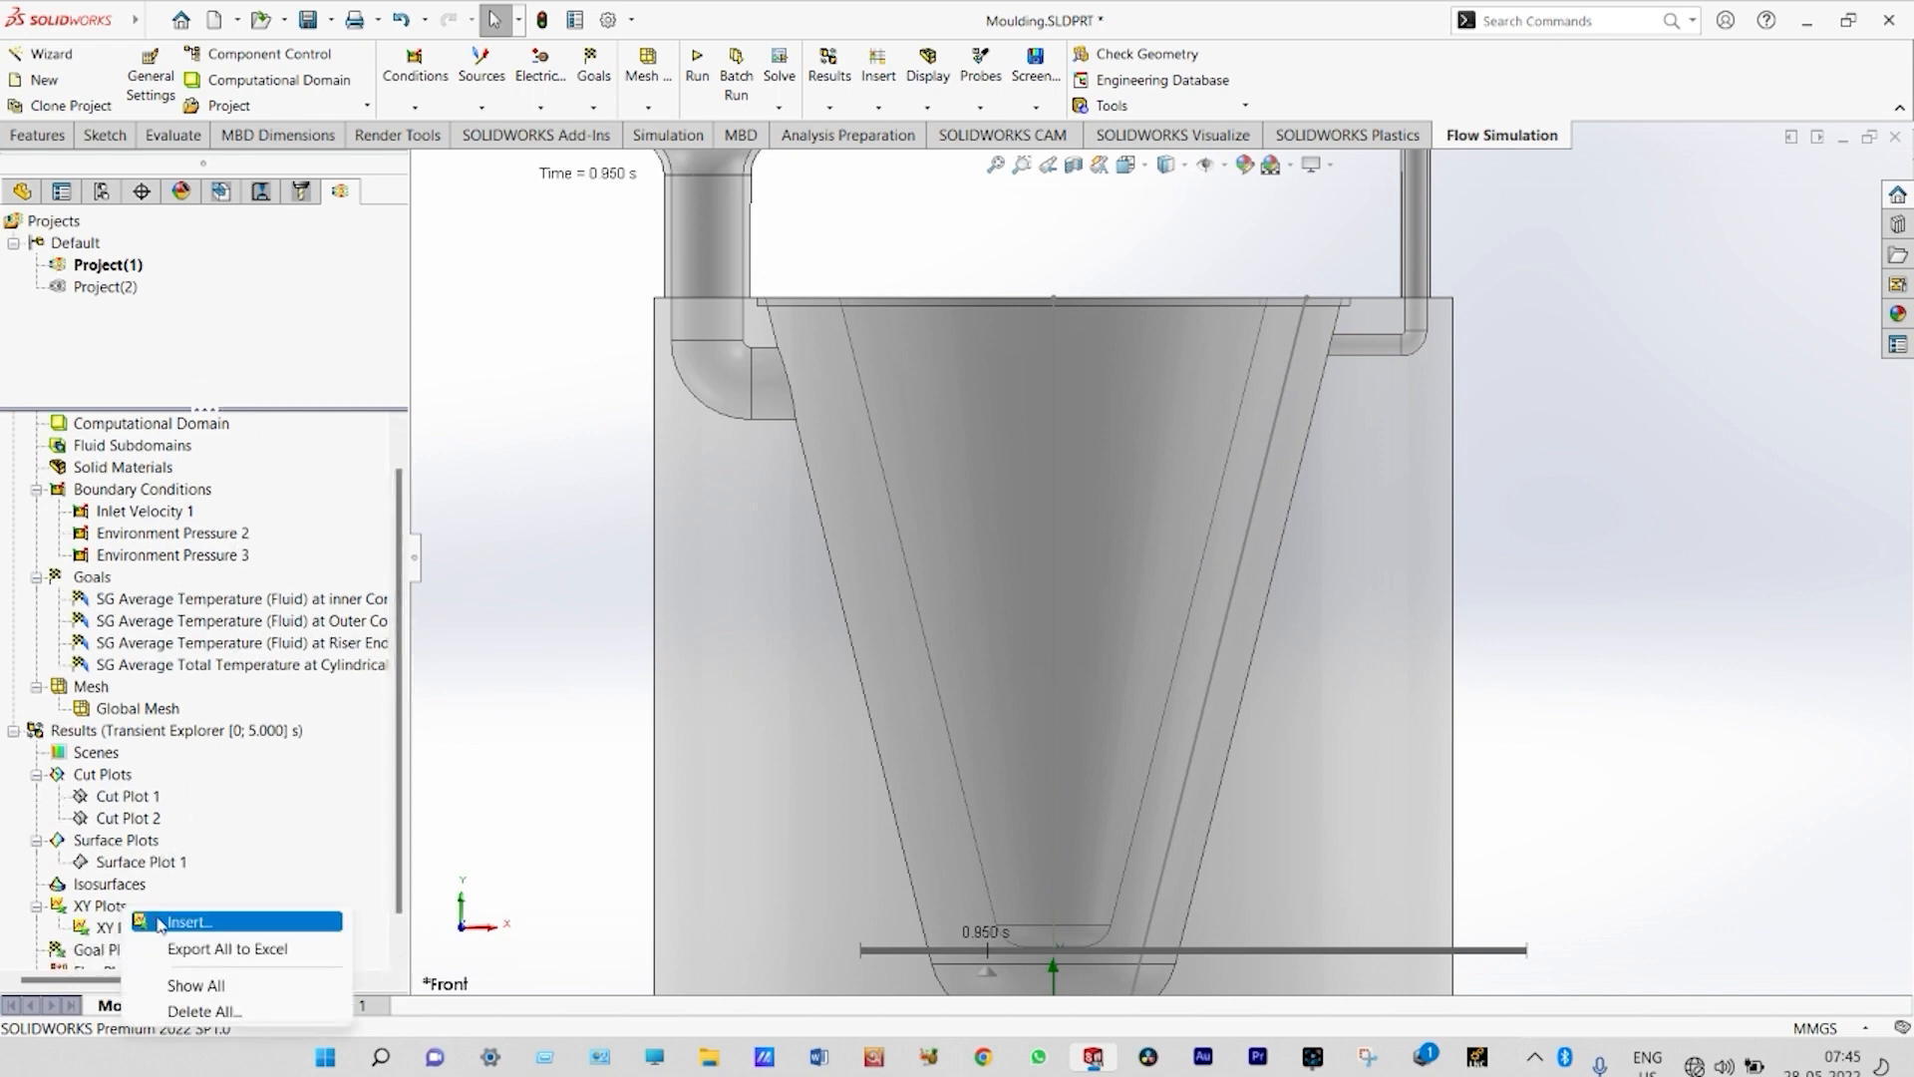
click(159, 922)
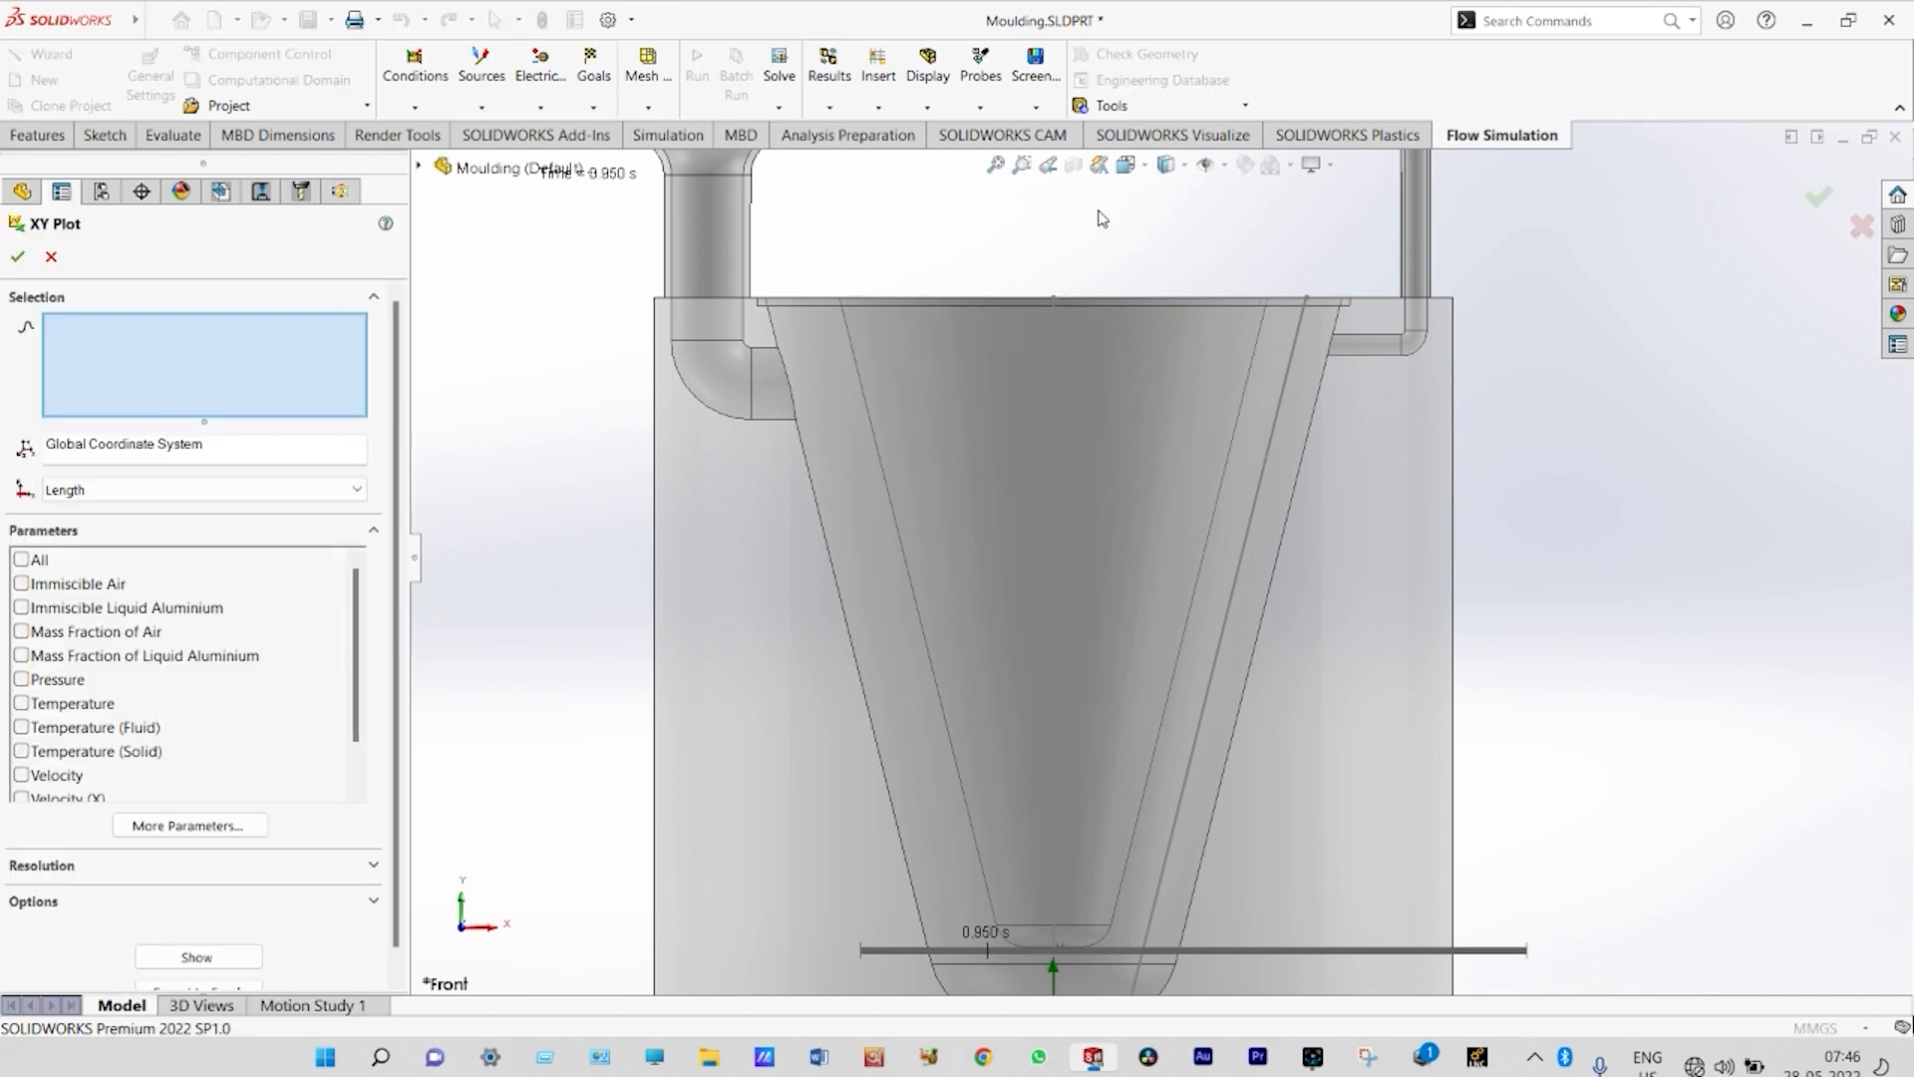
click(1237, 322)
- Choose Pressure and Temperature (Fluid) as the second XY plot's parameters and export it to Excel to read its temperature curve
click(21, 678)
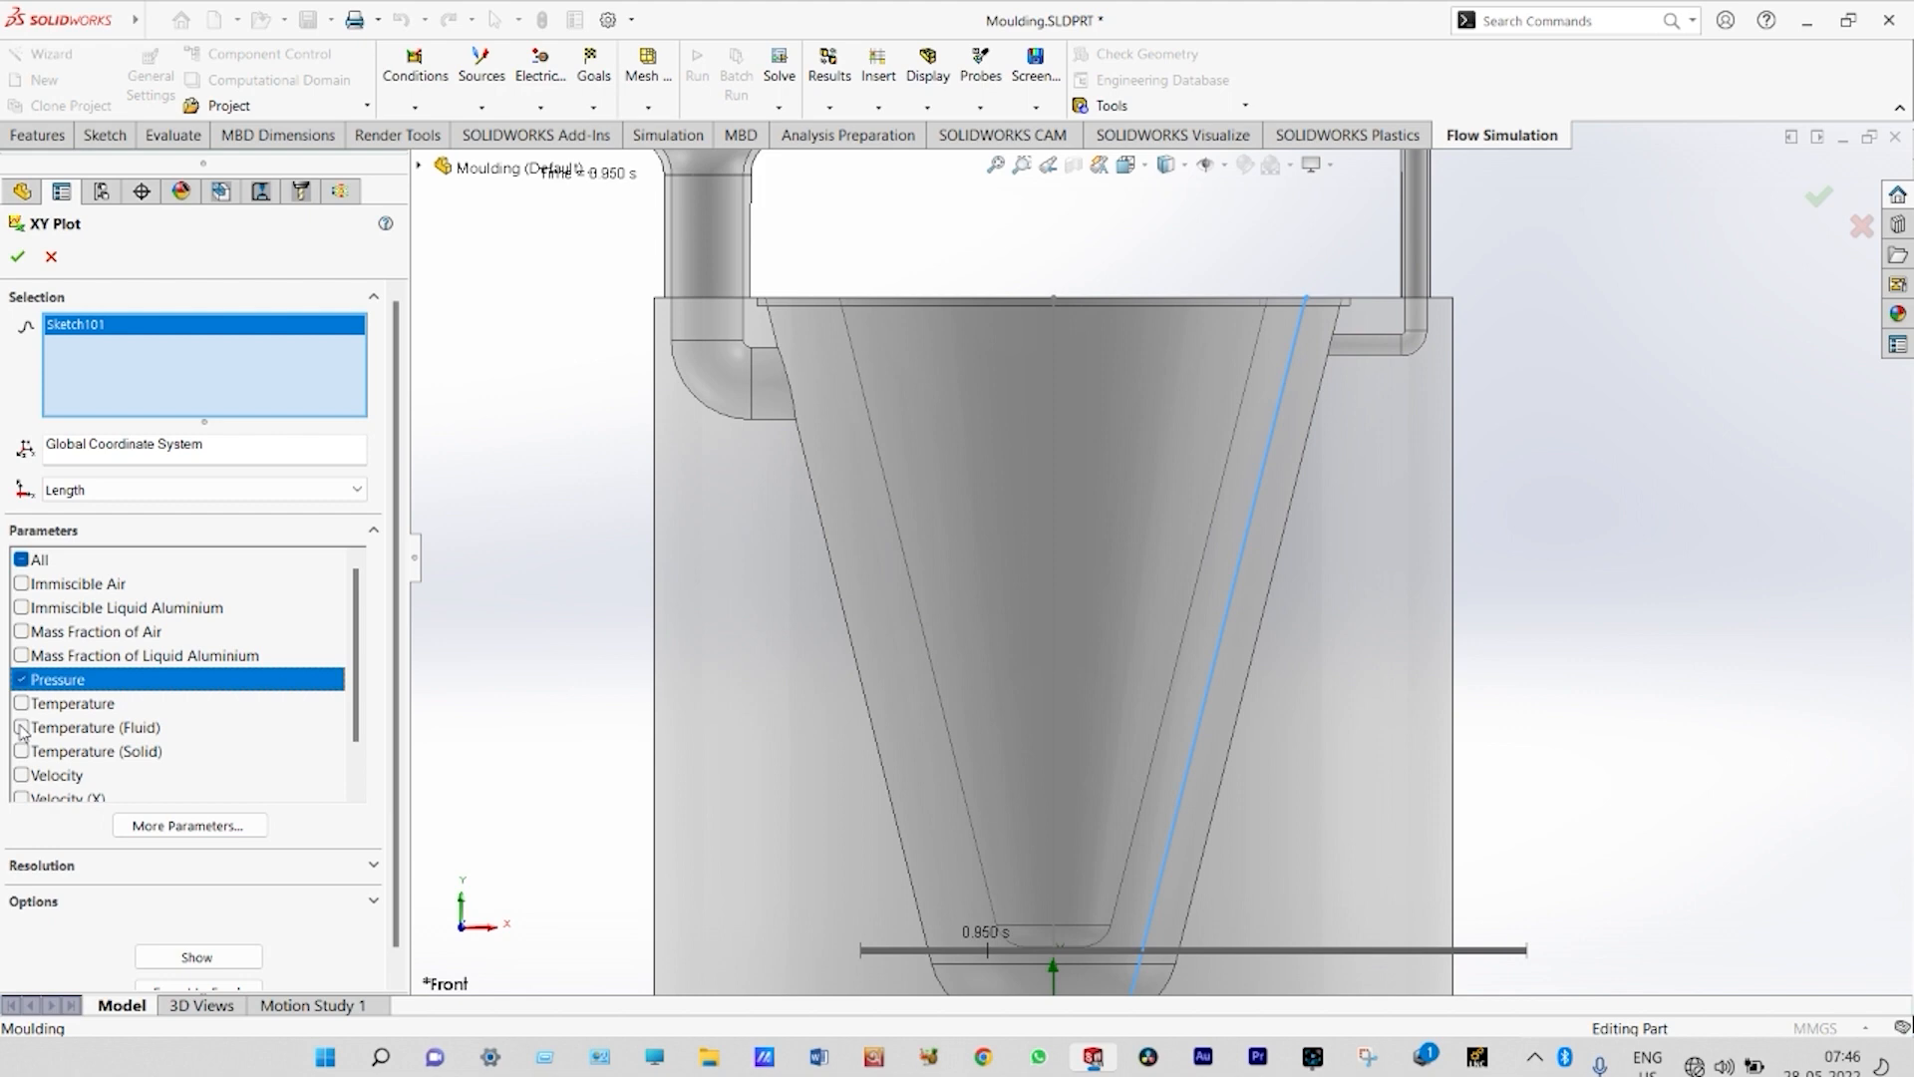
click(21, 728)
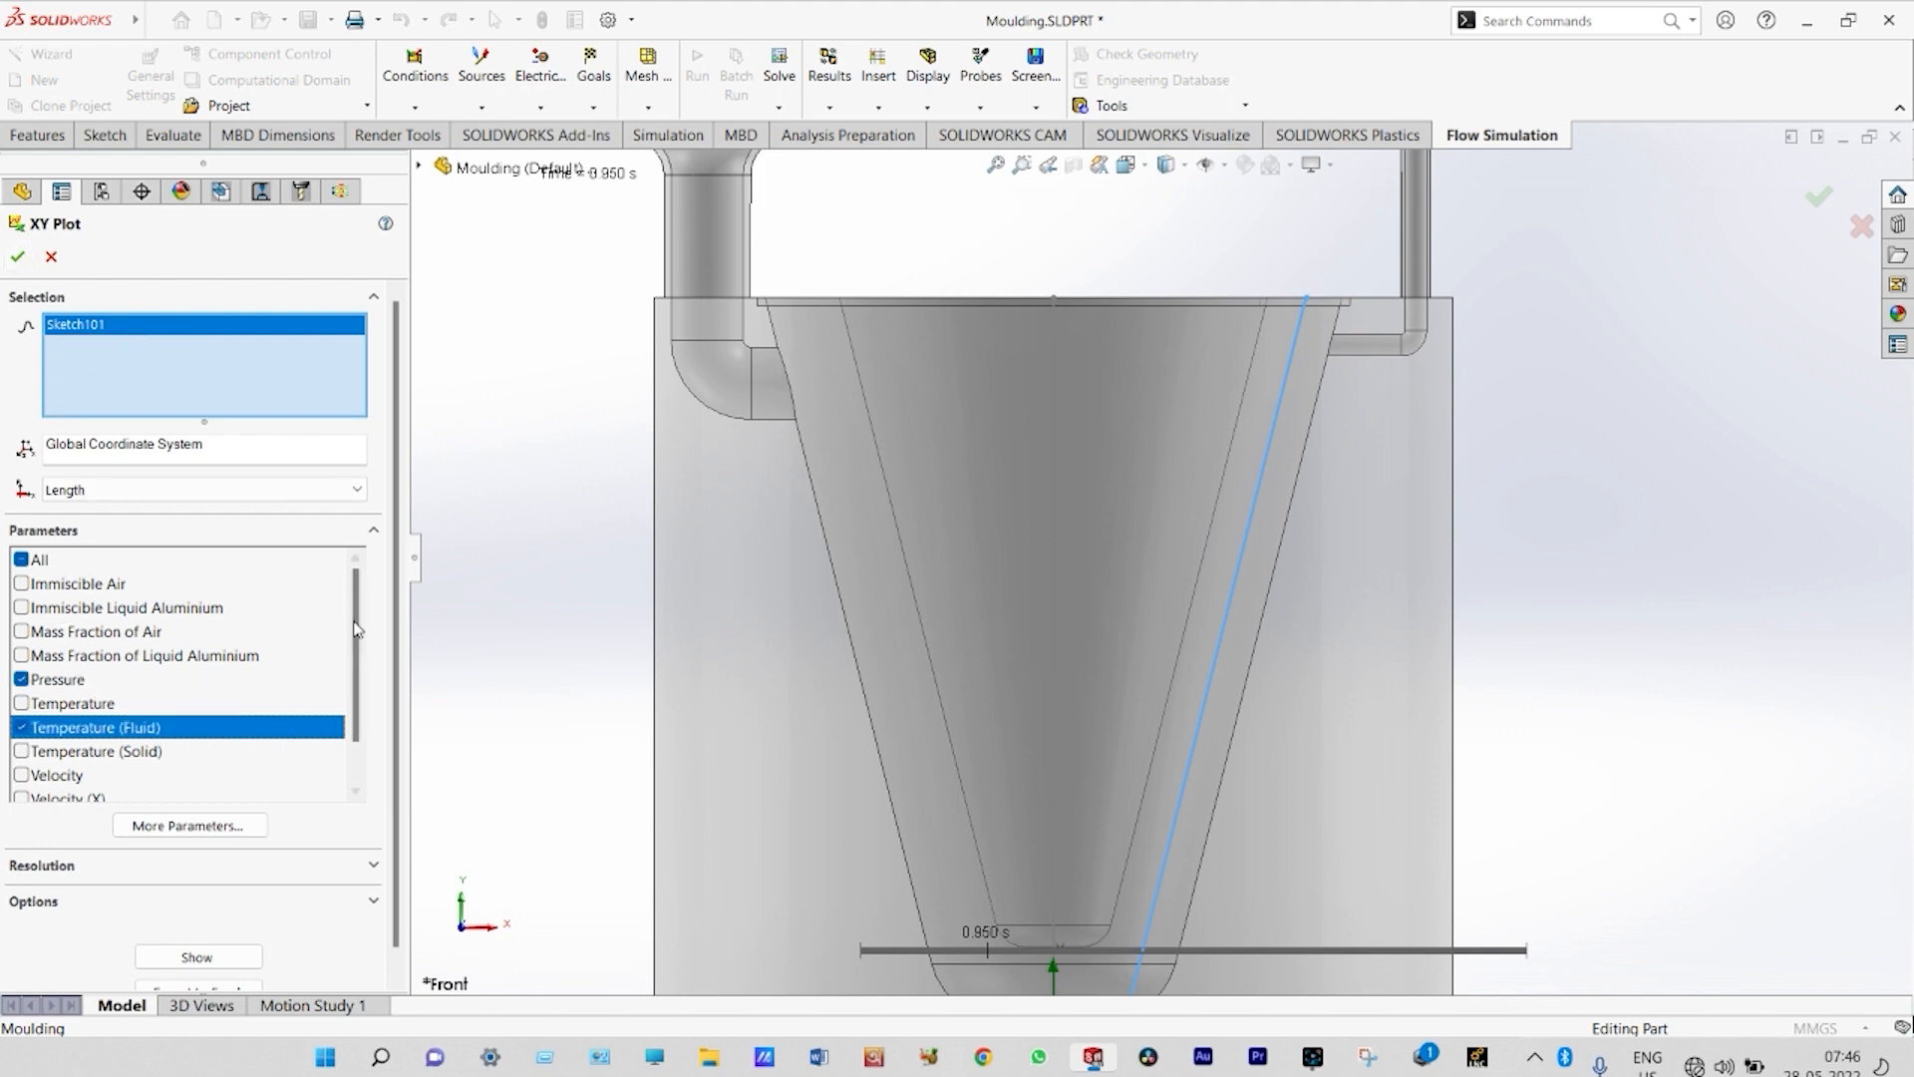
click(226, 962)
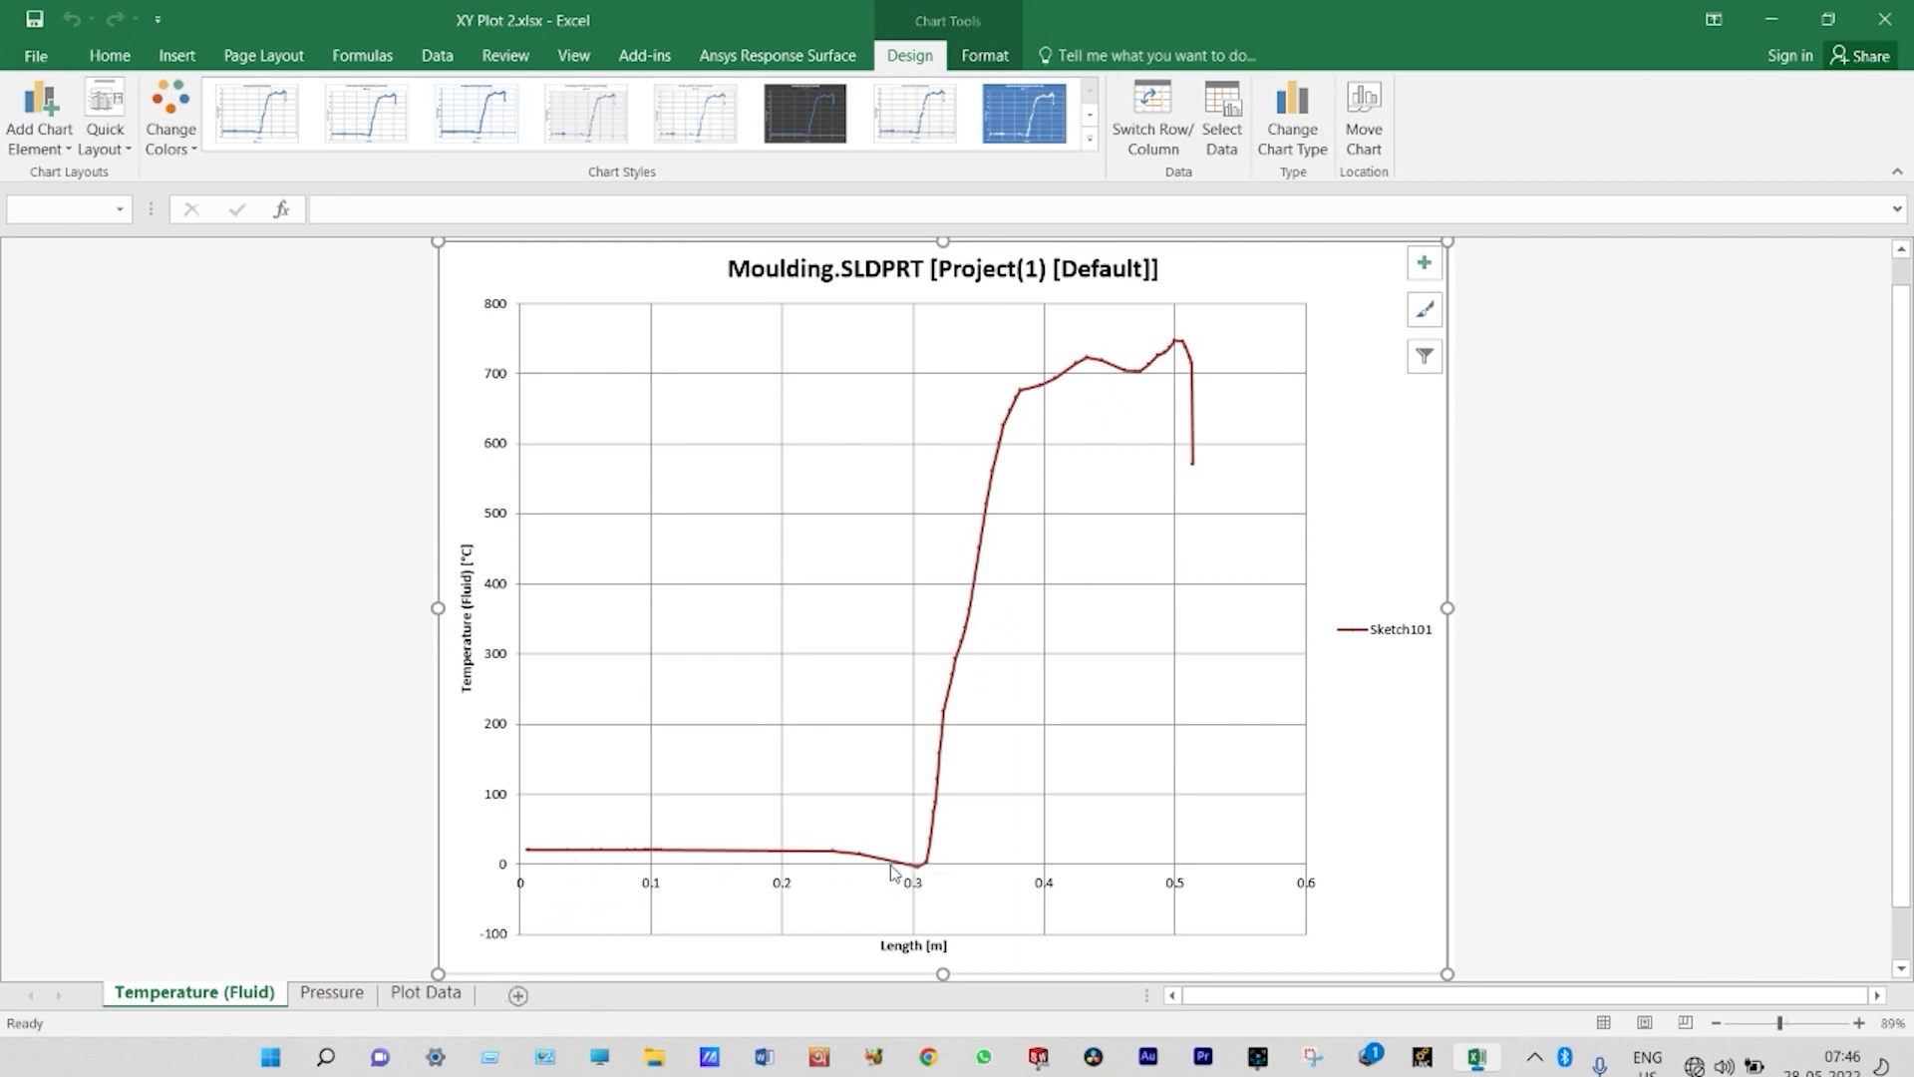
mouse_move(926, 874)
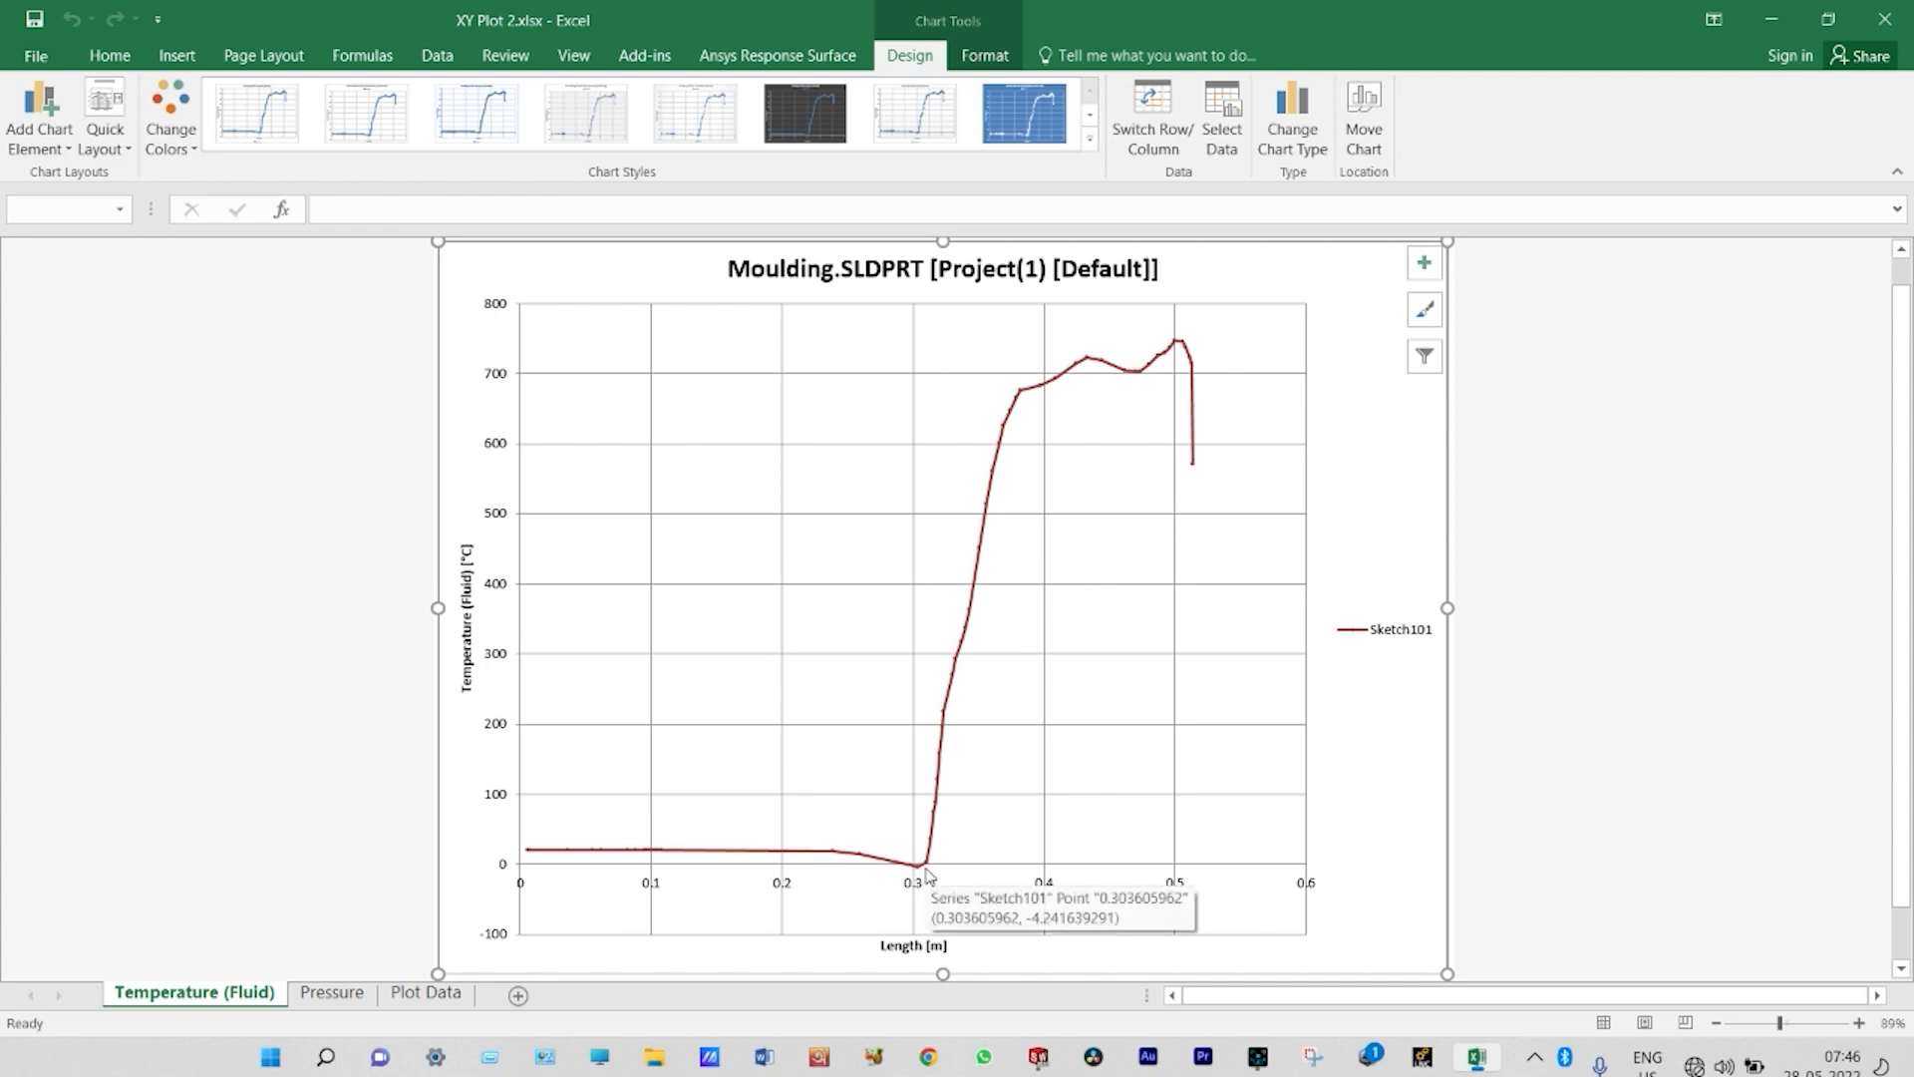
- Examine the Temperature (Fluid) curve's end and the Pressure chart of the second XY plot, and close the workbook
mouse_move(1017, 411)
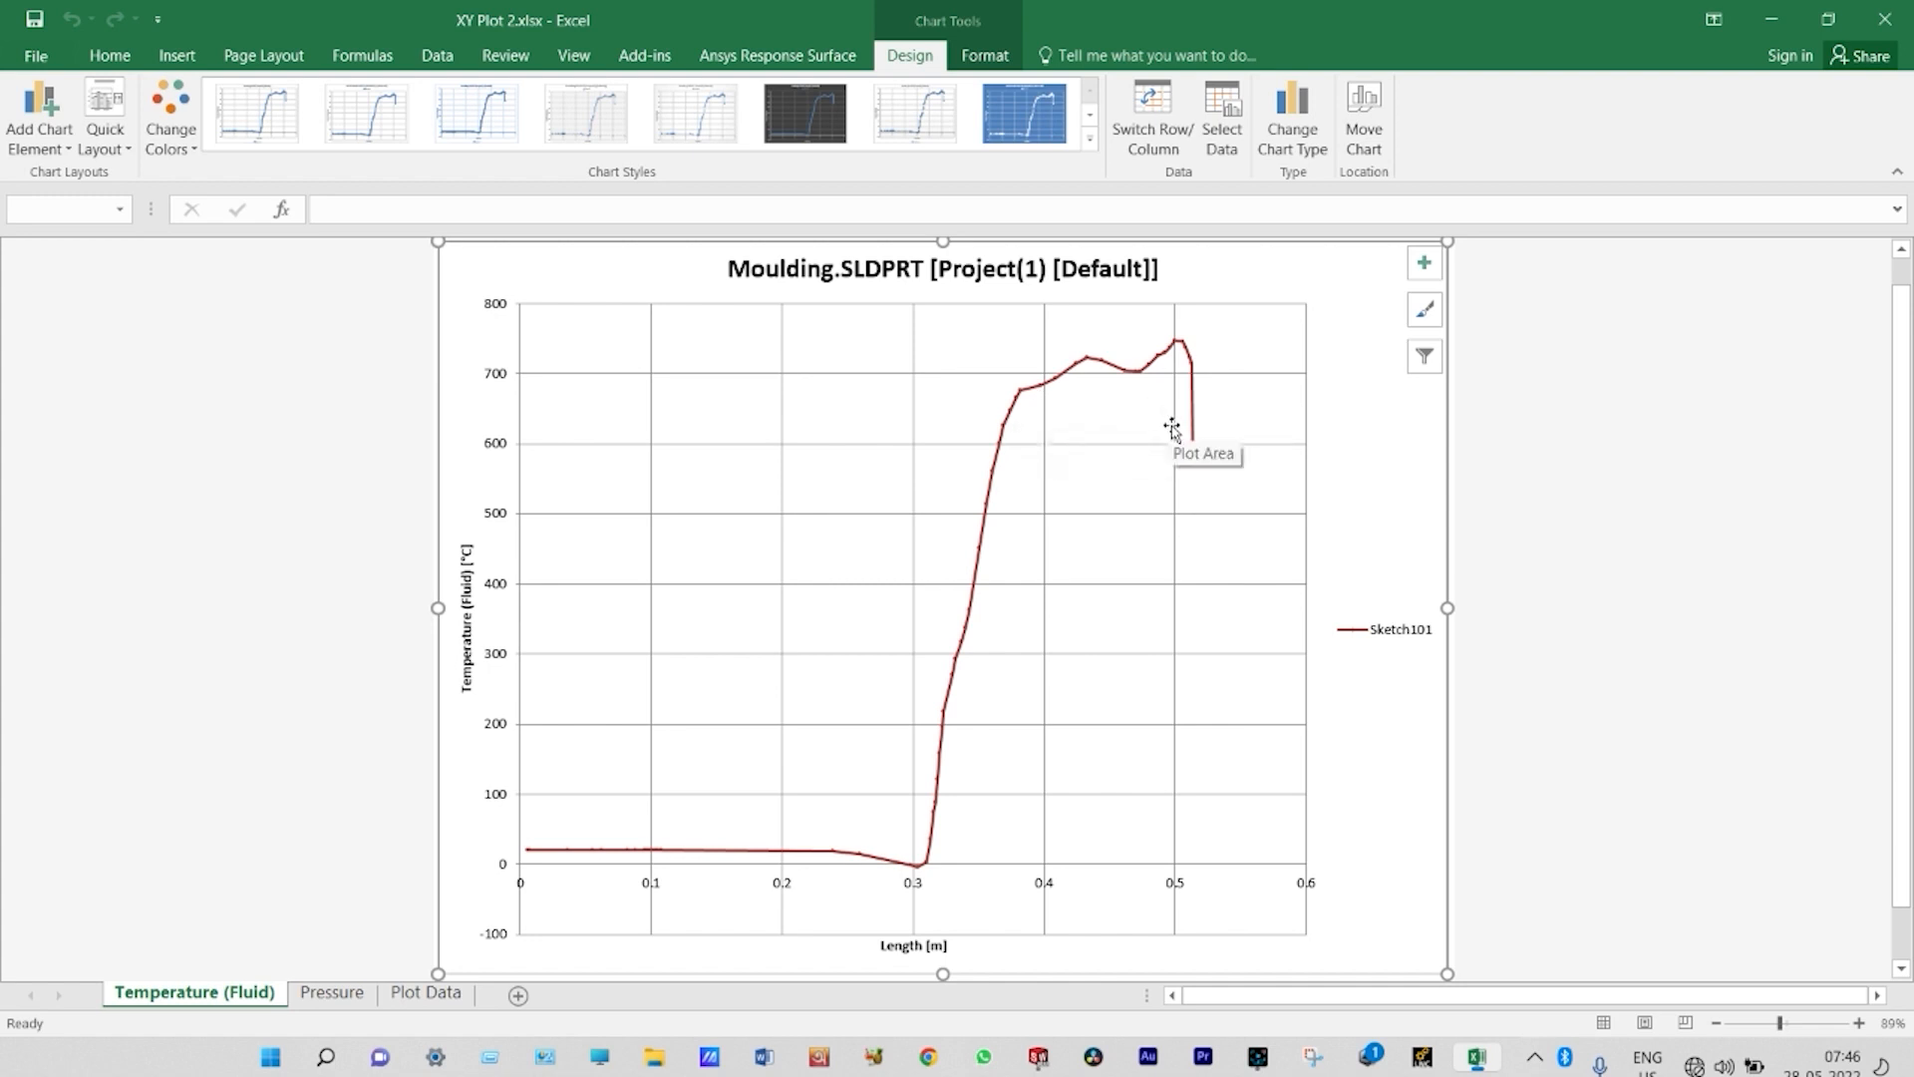
mouse_move(1195, 469)
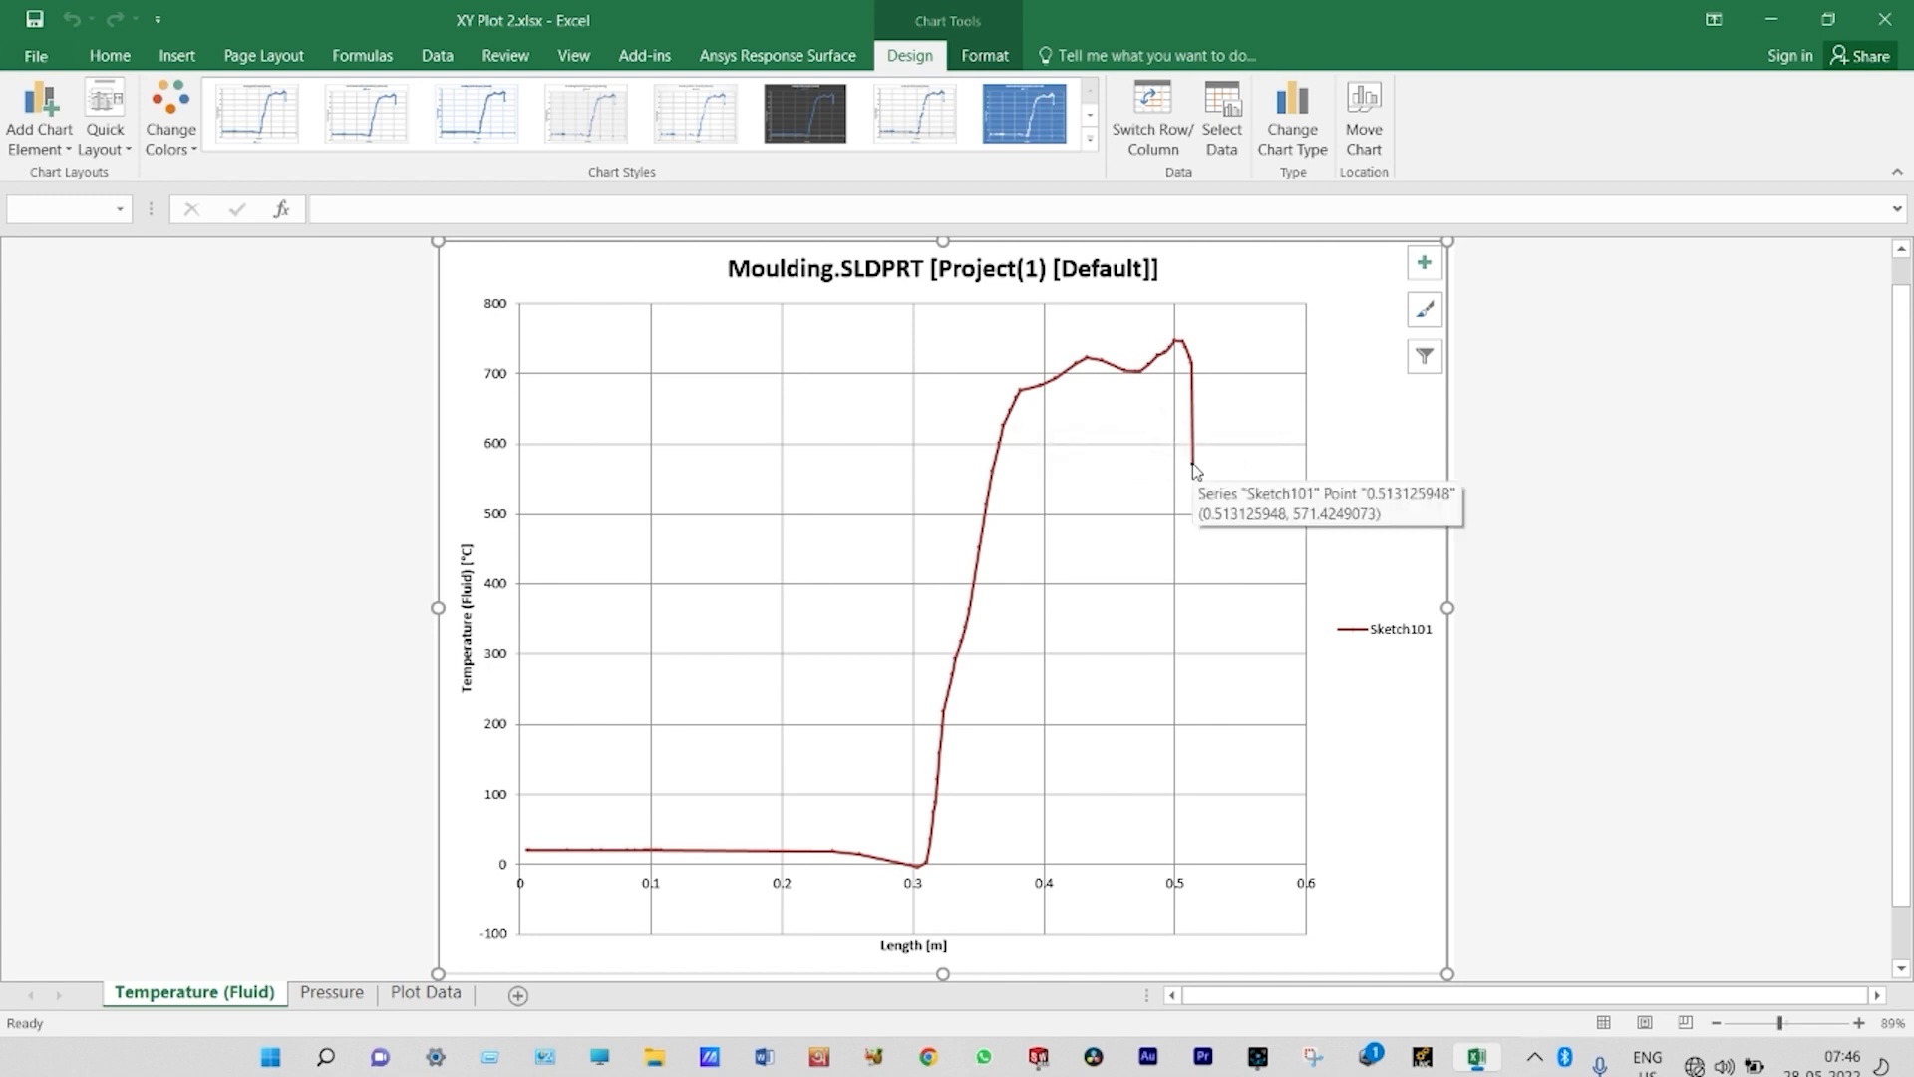
click(344, 993)
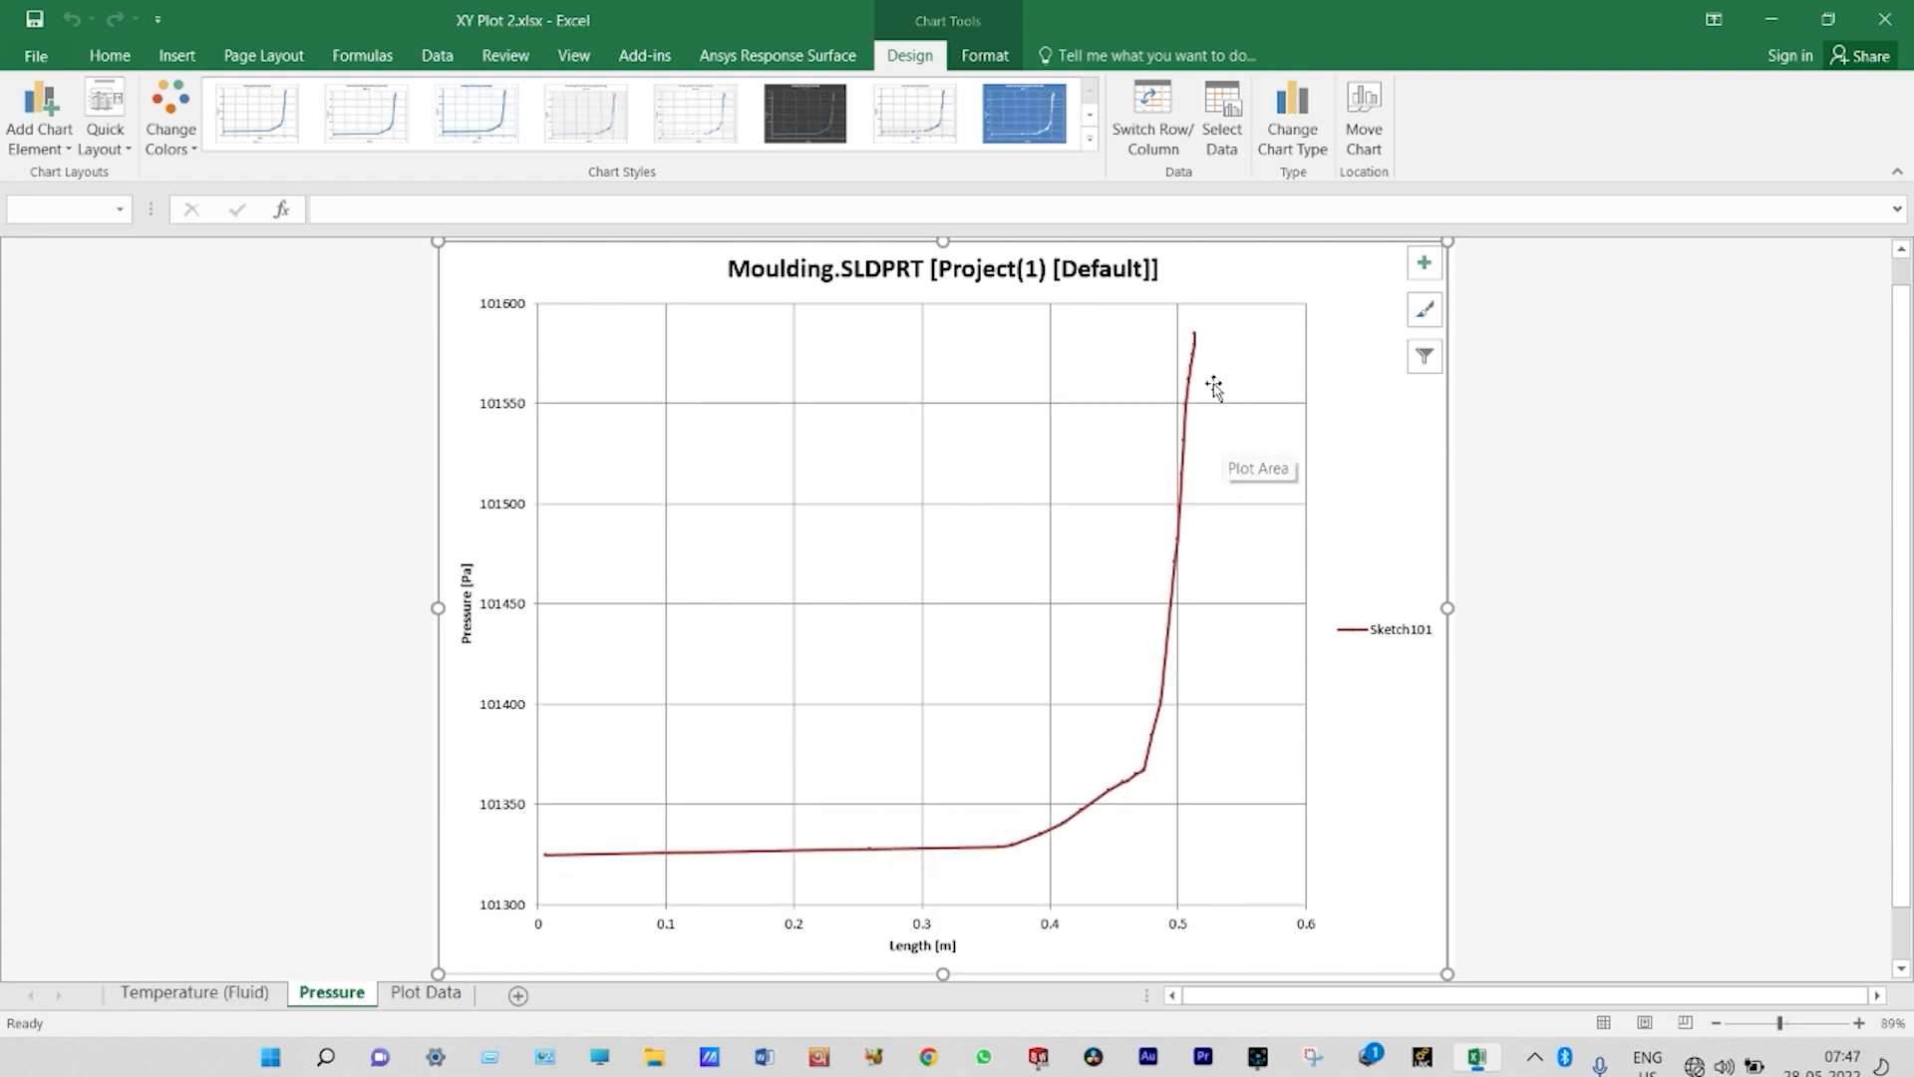
mouse_move(1195, 341)
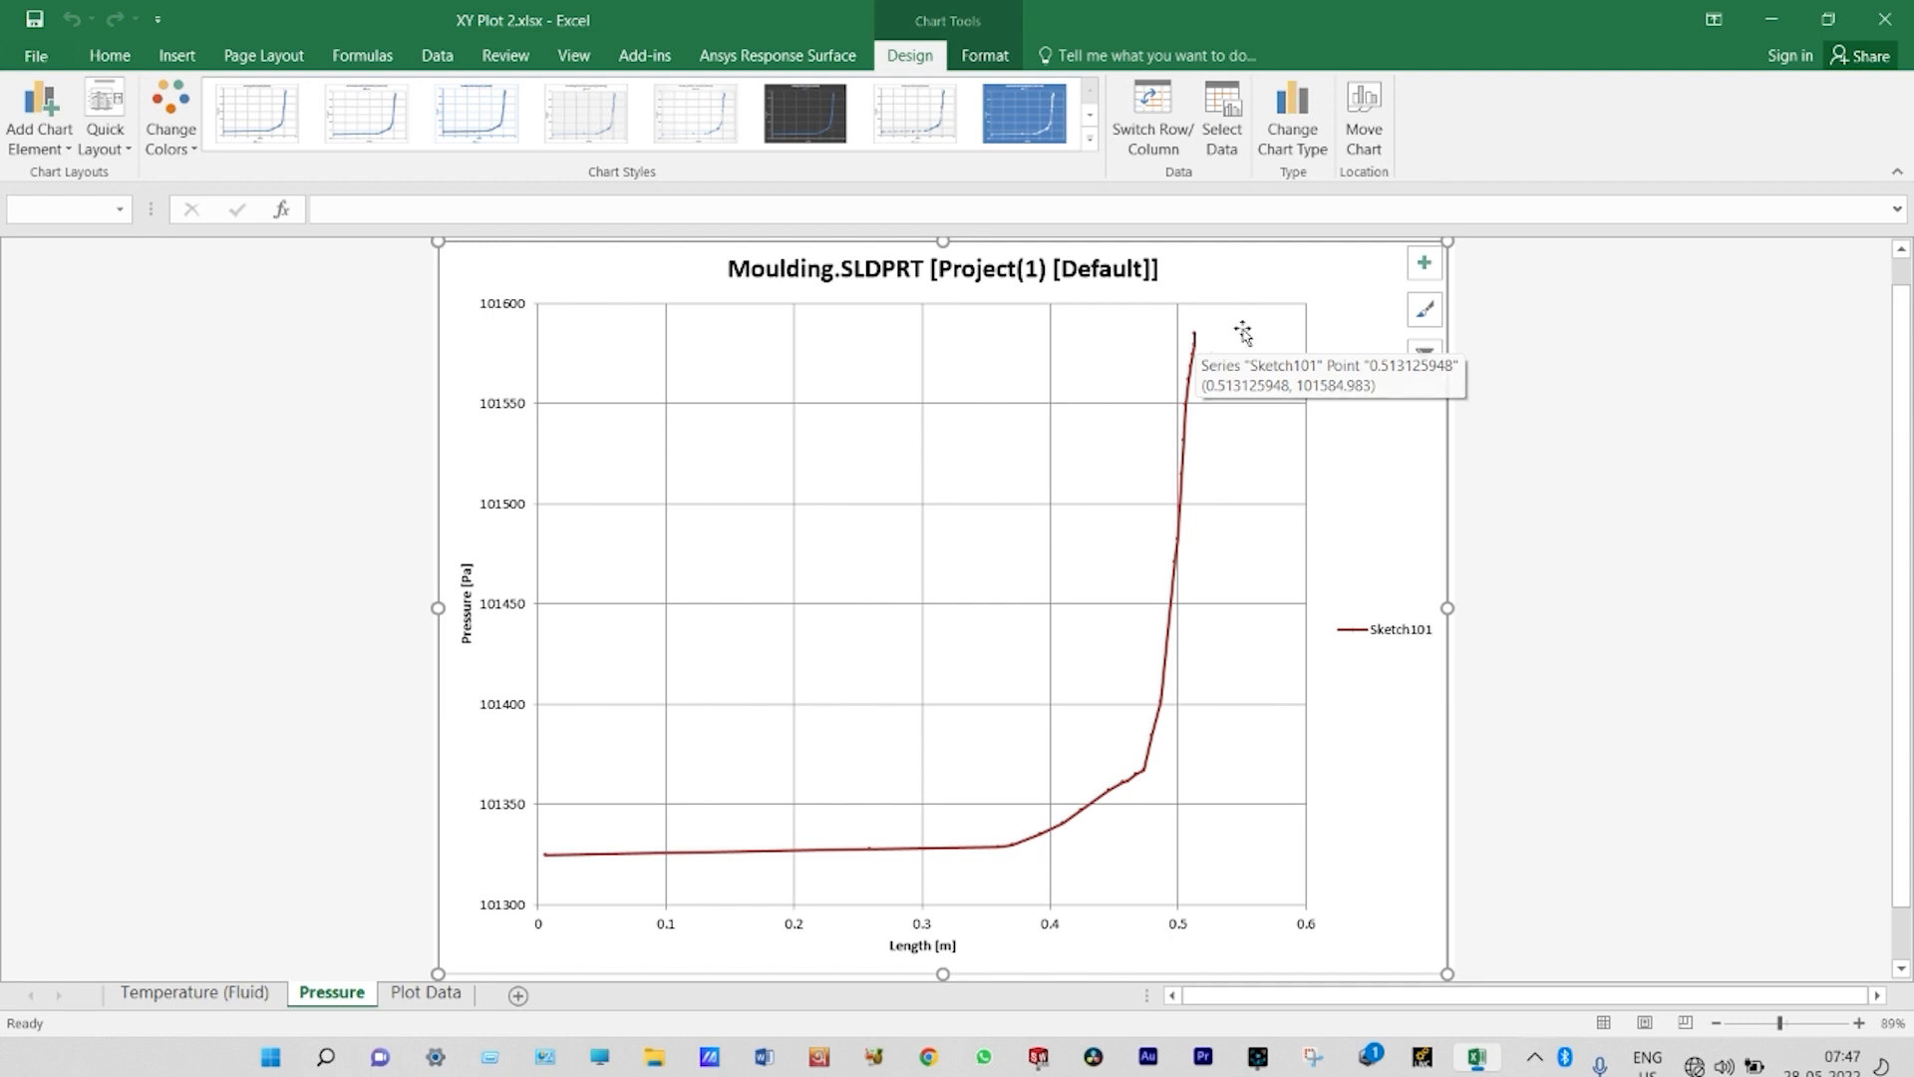
click(1605, 398)
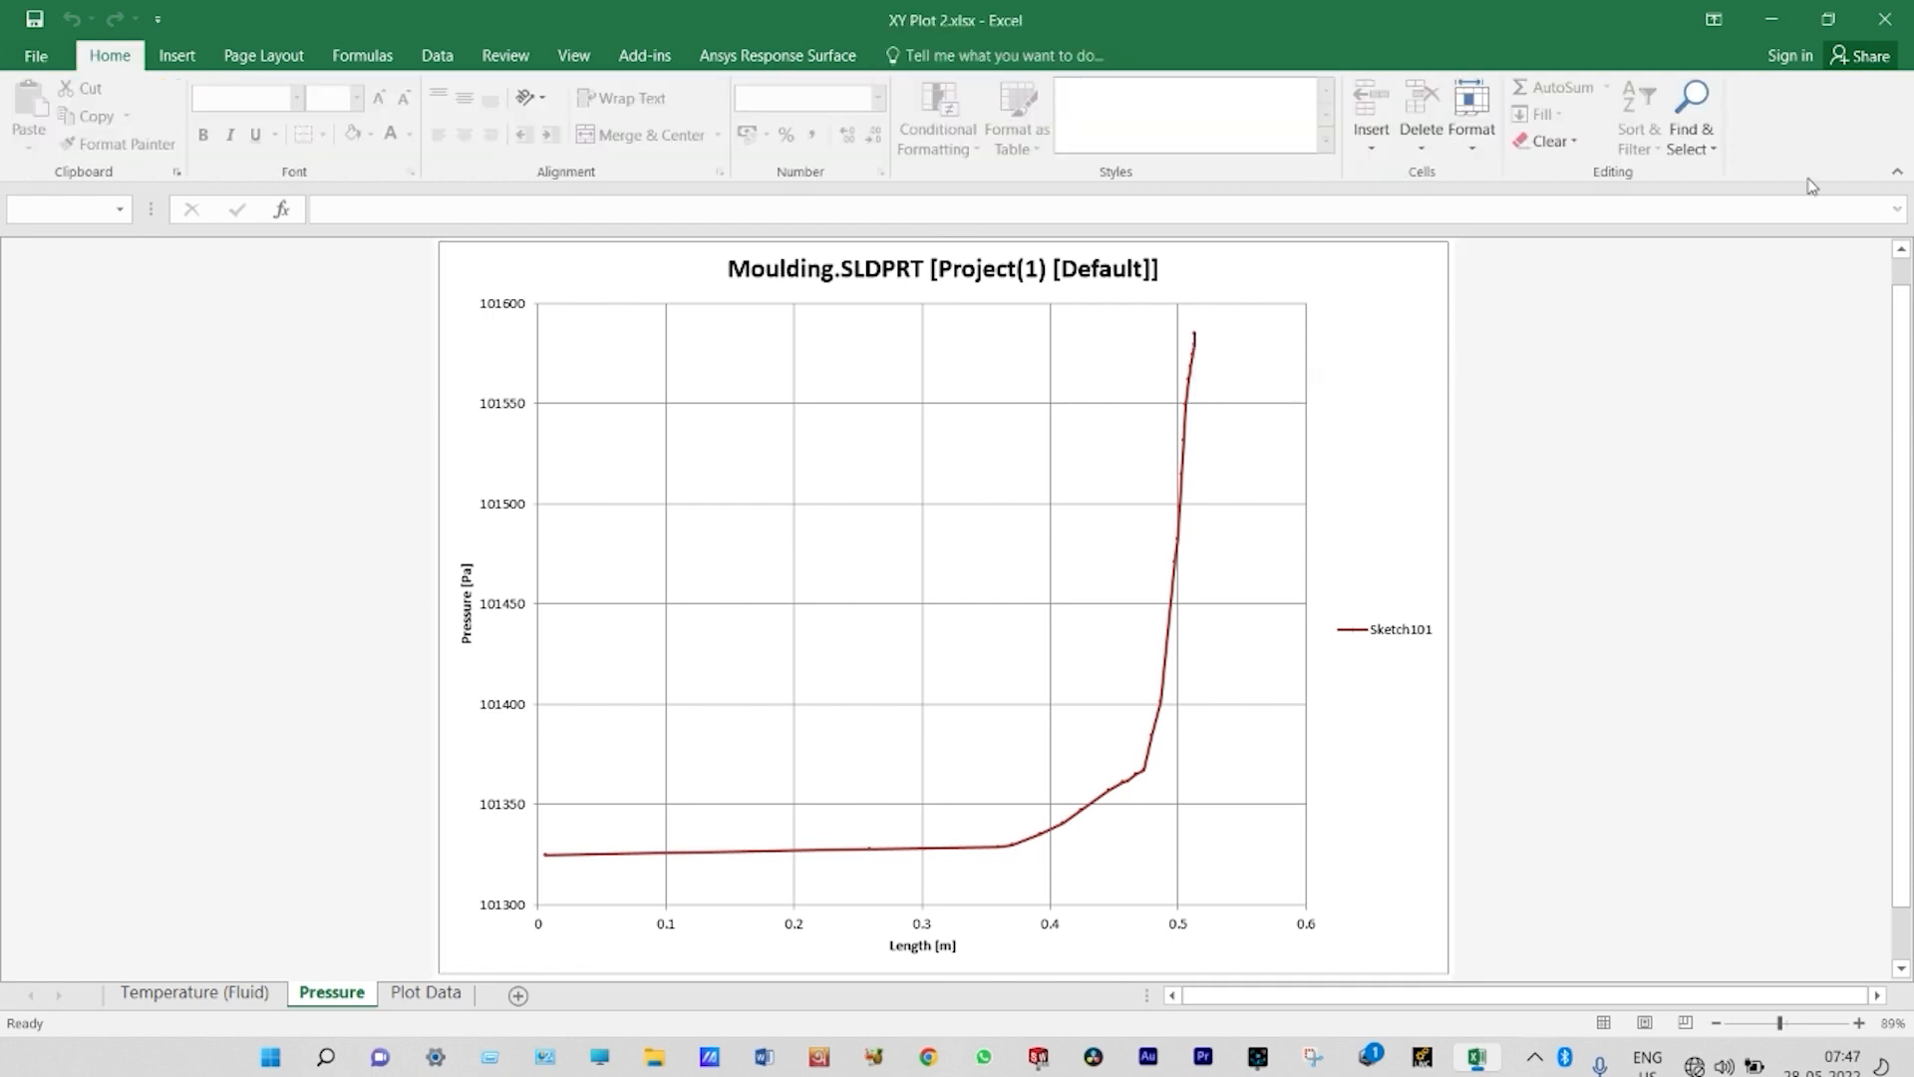
click(1887, 24)
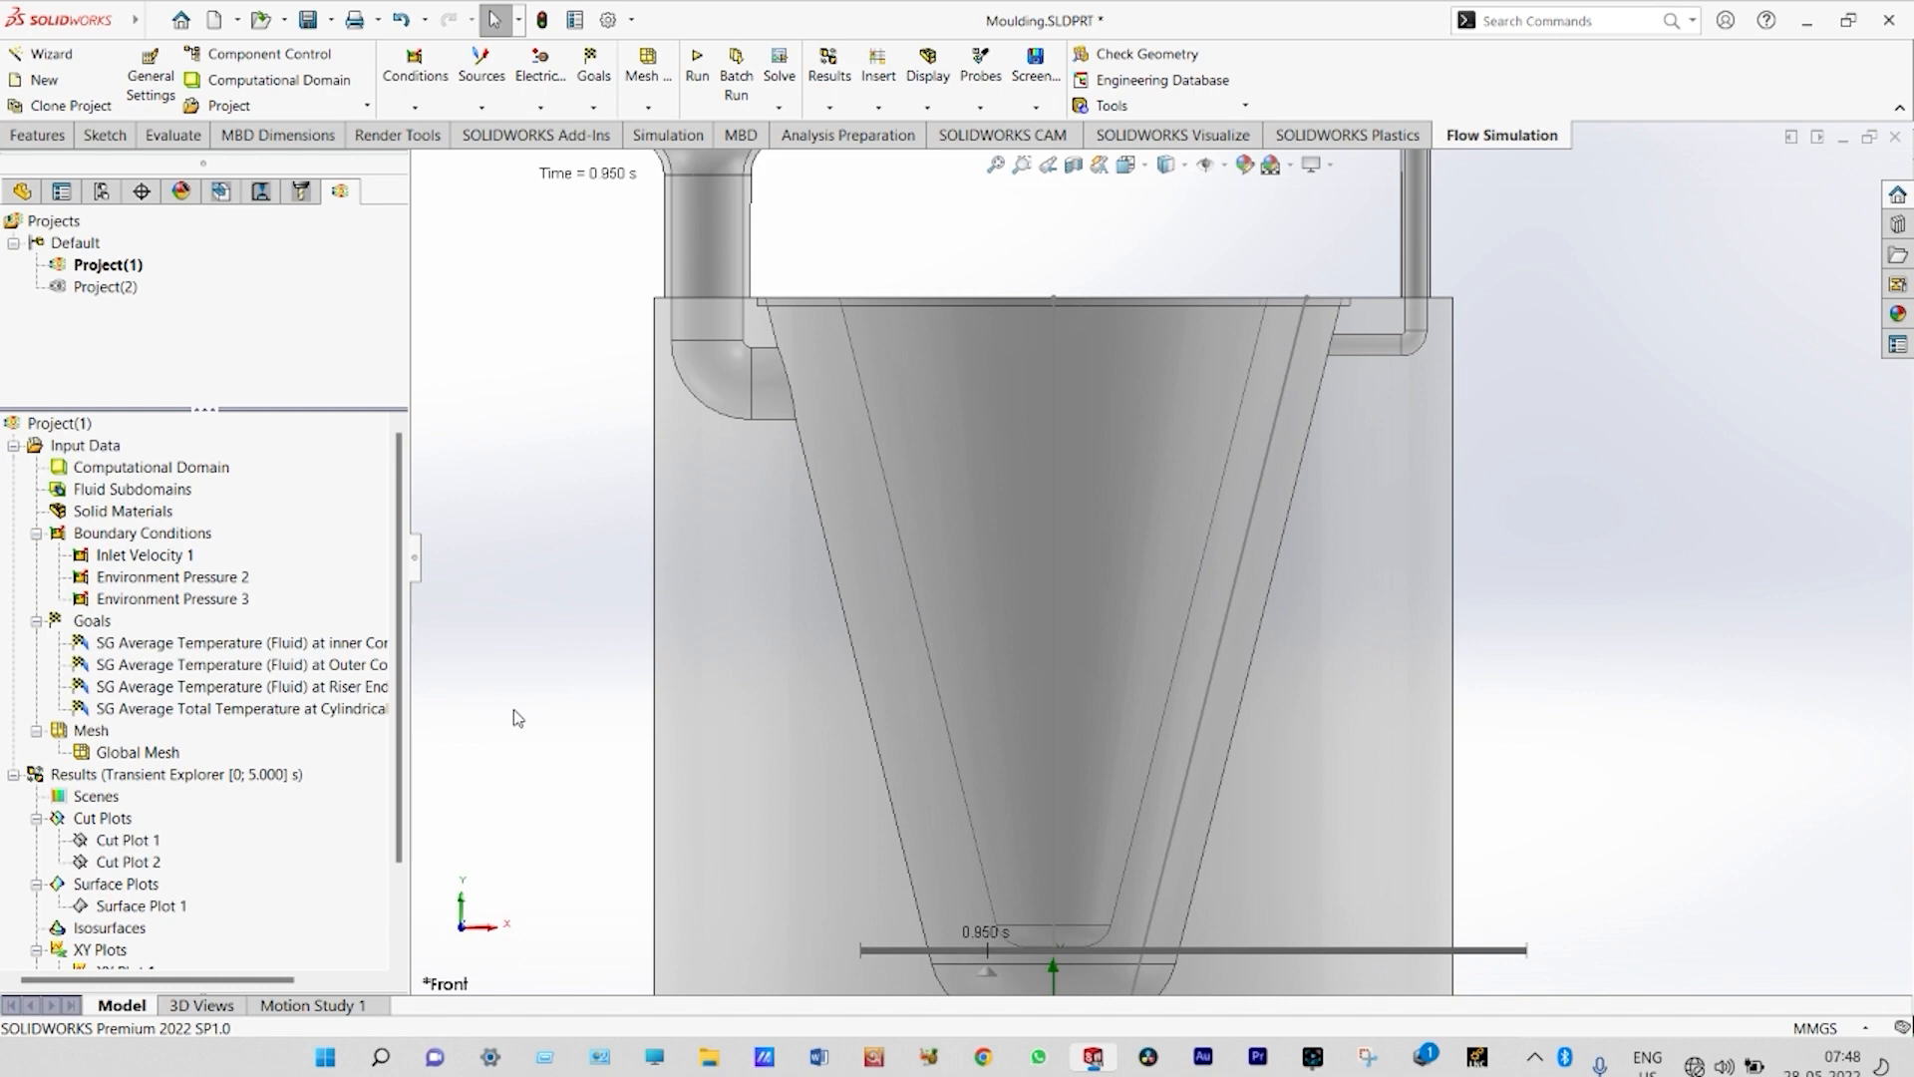
- Insert a goal plot of the average fluid temperature goals at the inner and outer conical surfaces, and export it to Excel
scroll(135, 917, down, 3)
right_click(132, 909)
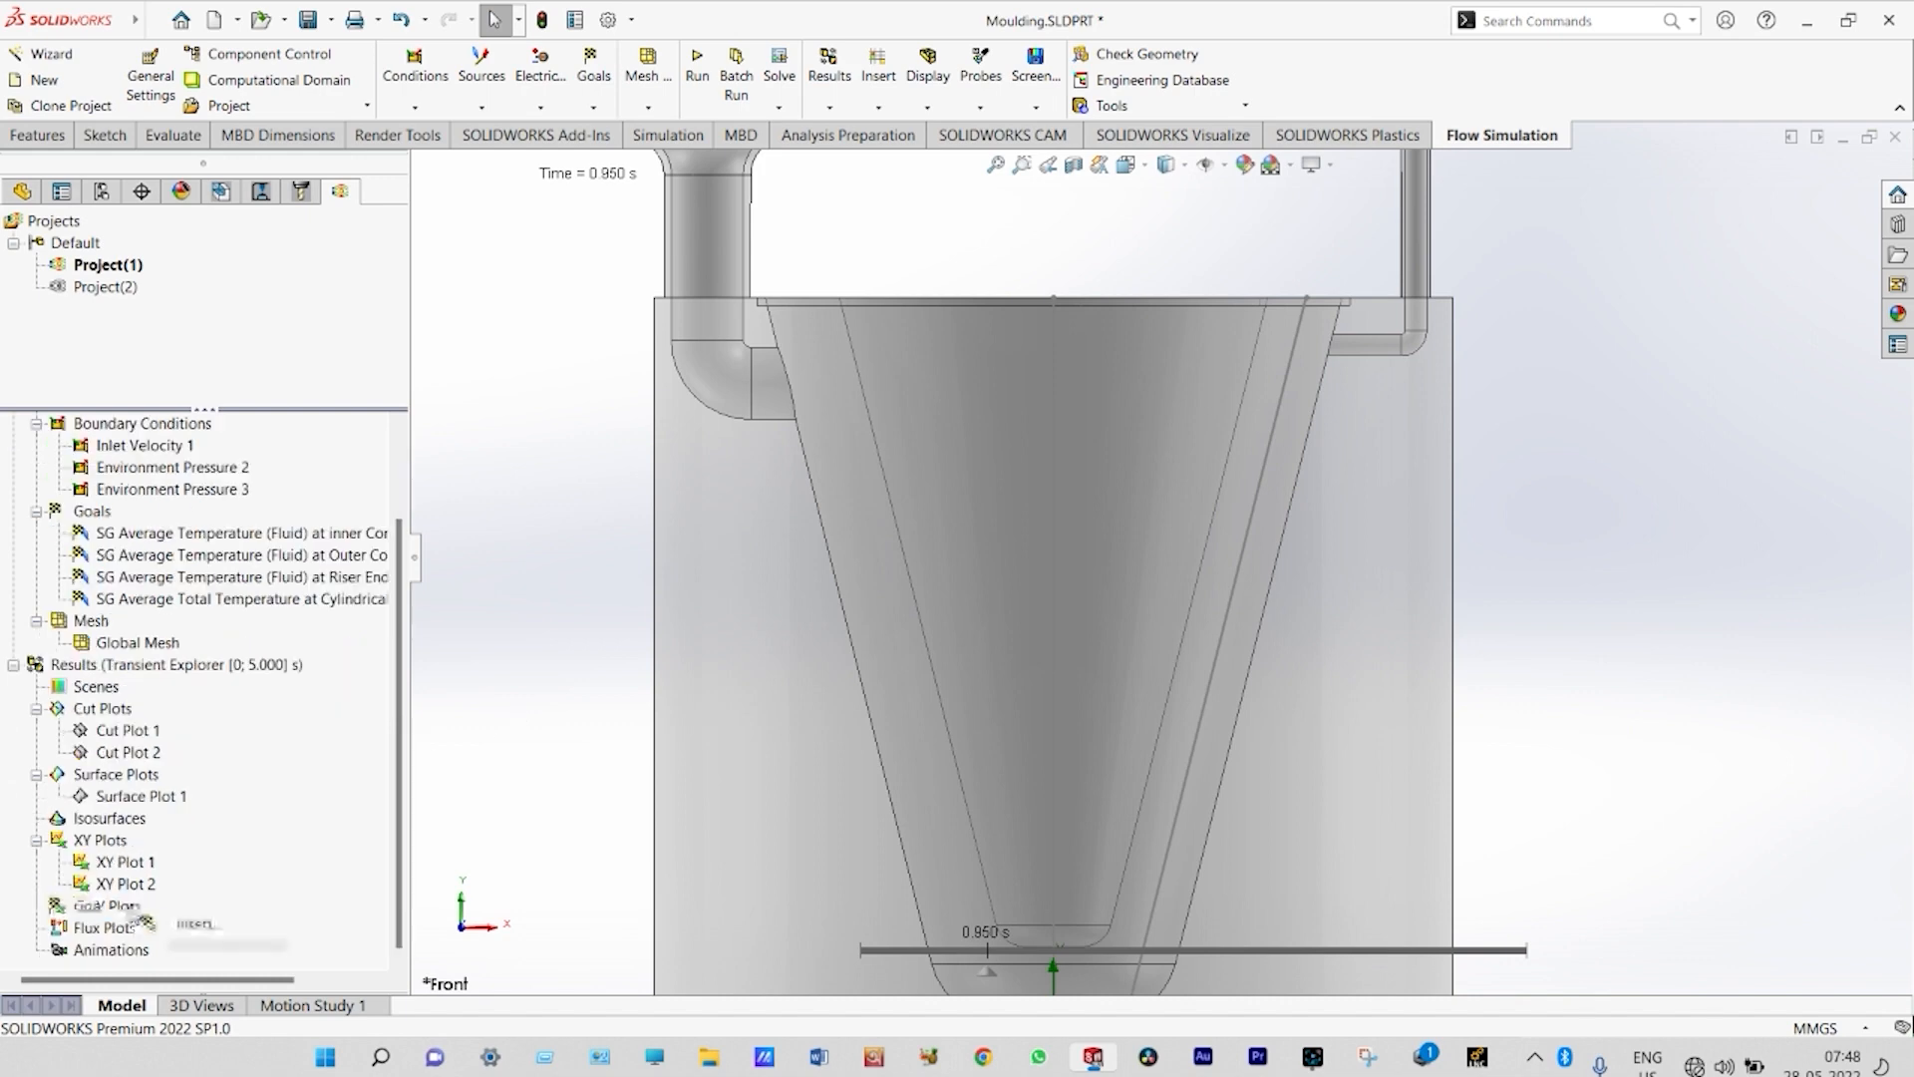
click(184, 924)
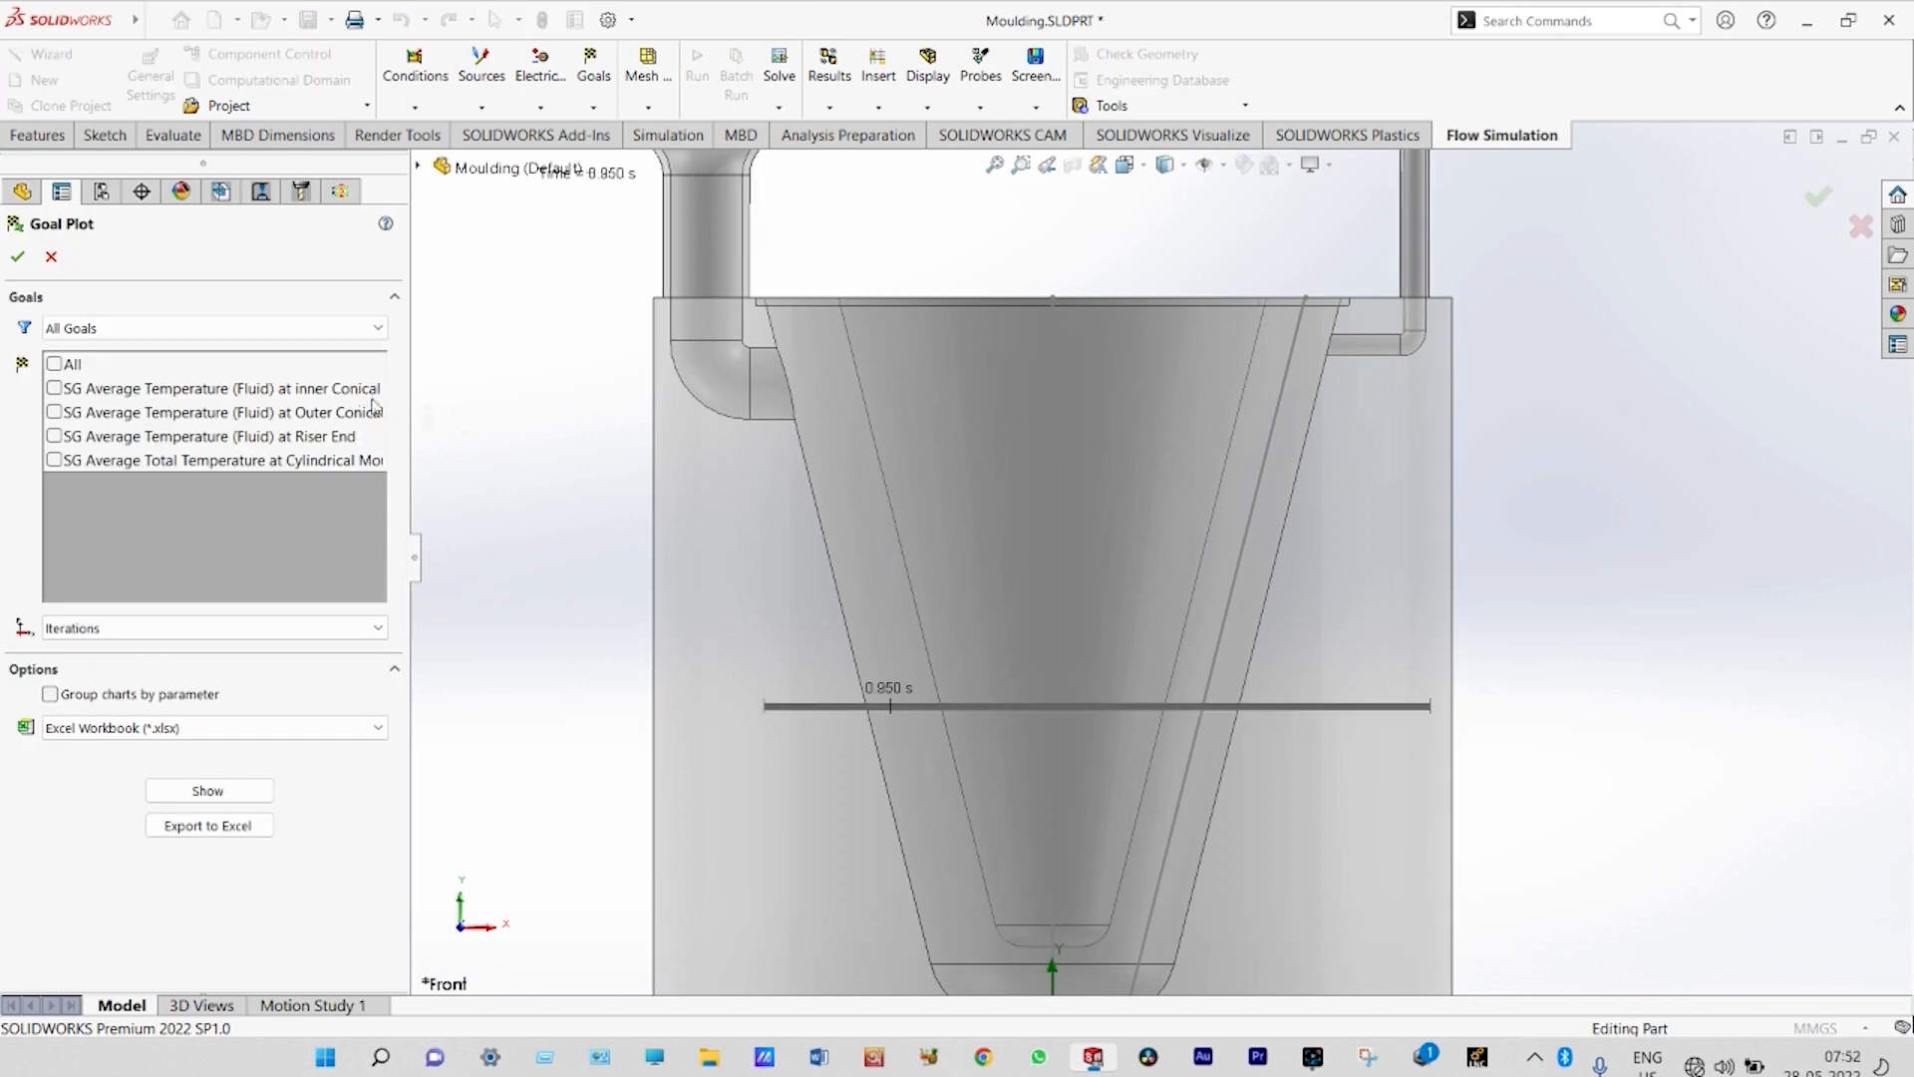
click(55, 389)
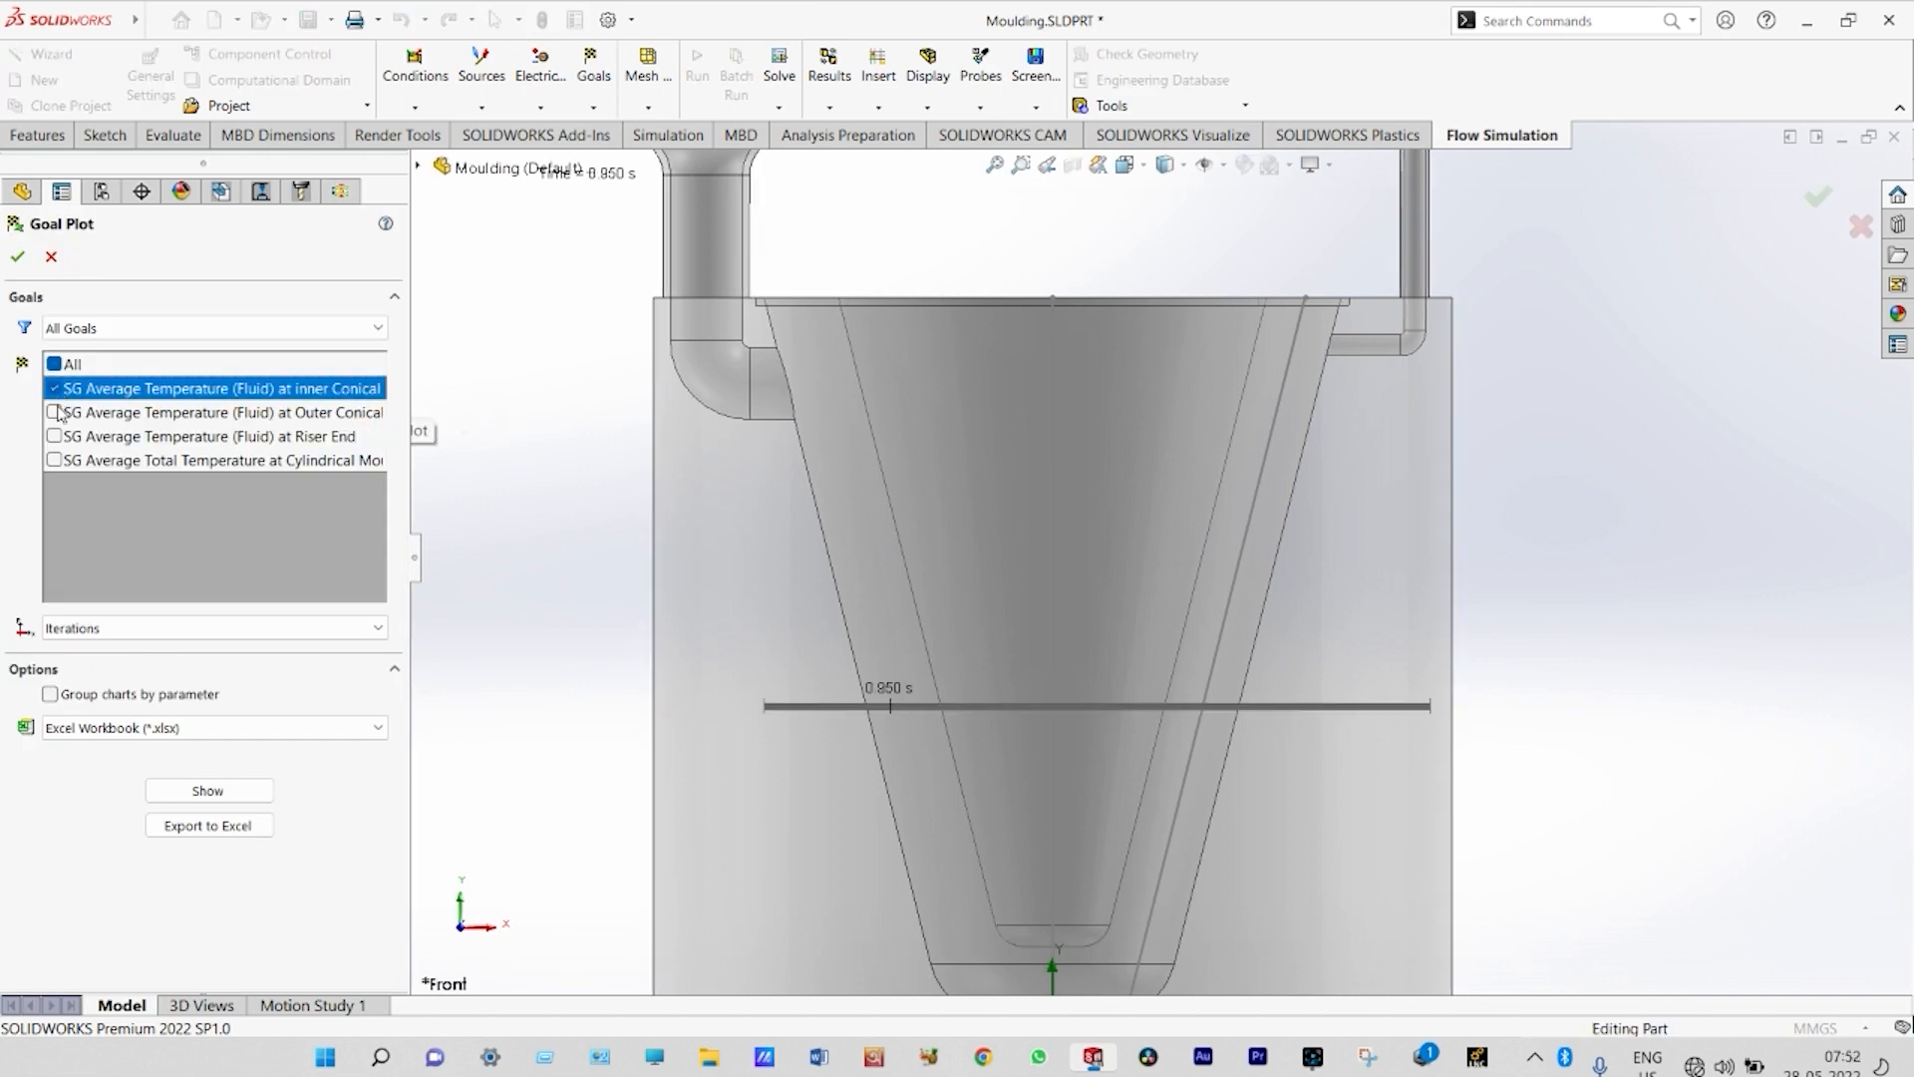
click(56, 413)
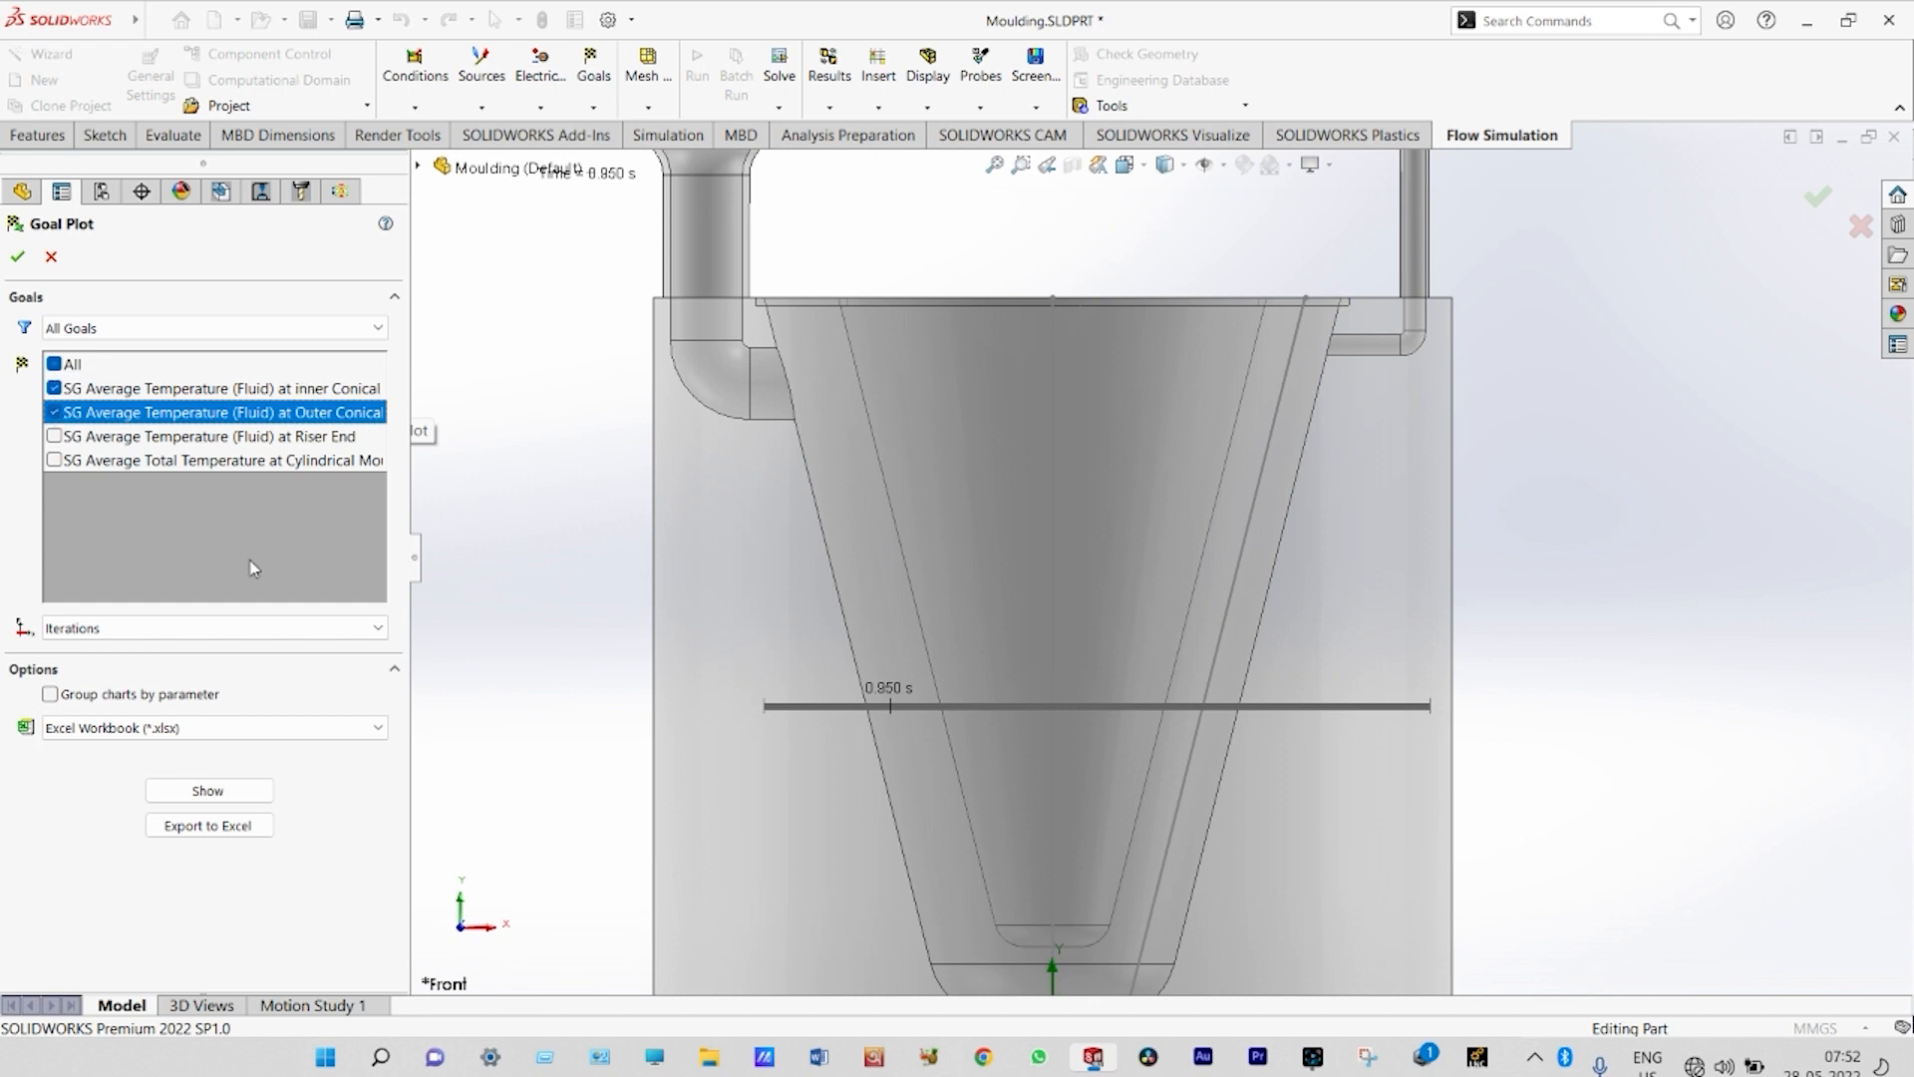
click(242, 829)
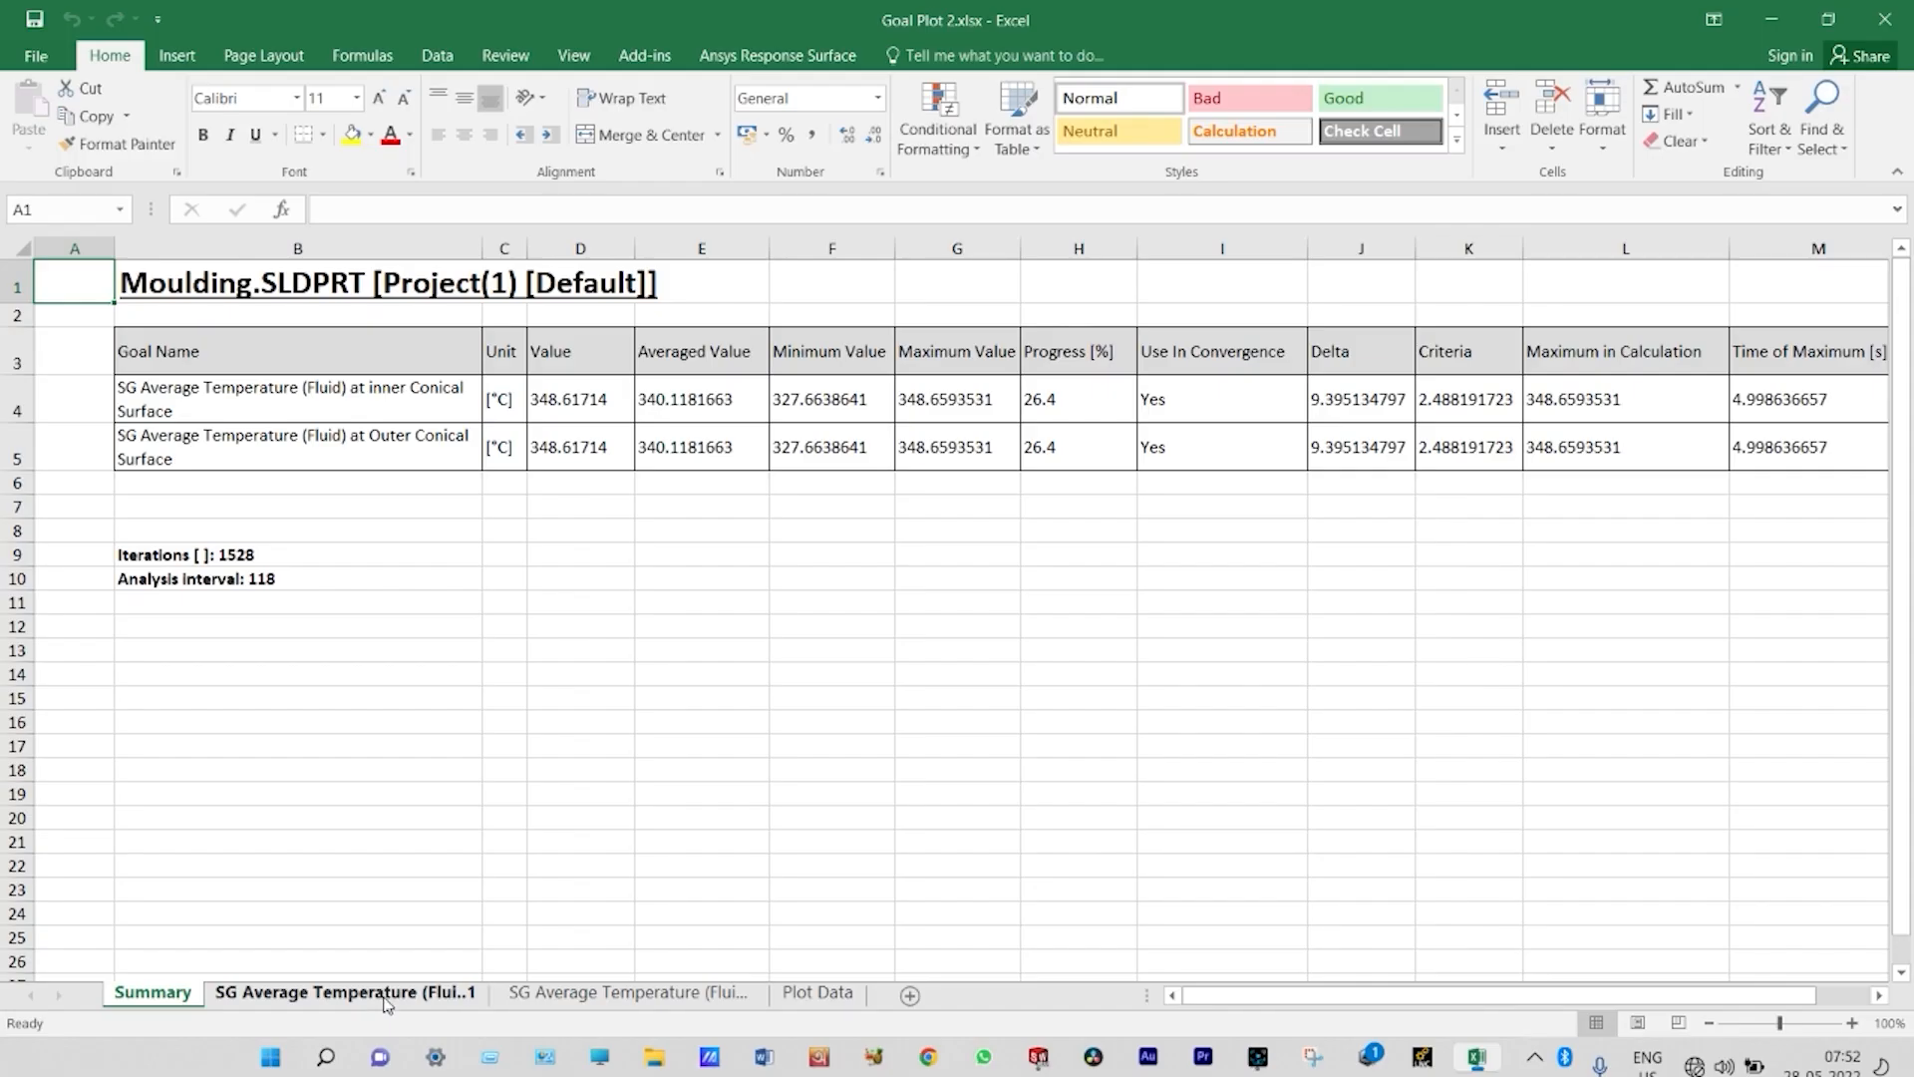
- Examine both average fluid temperature goal charts in Excel, and close the workbook and goal plot definition
click(385, 997)
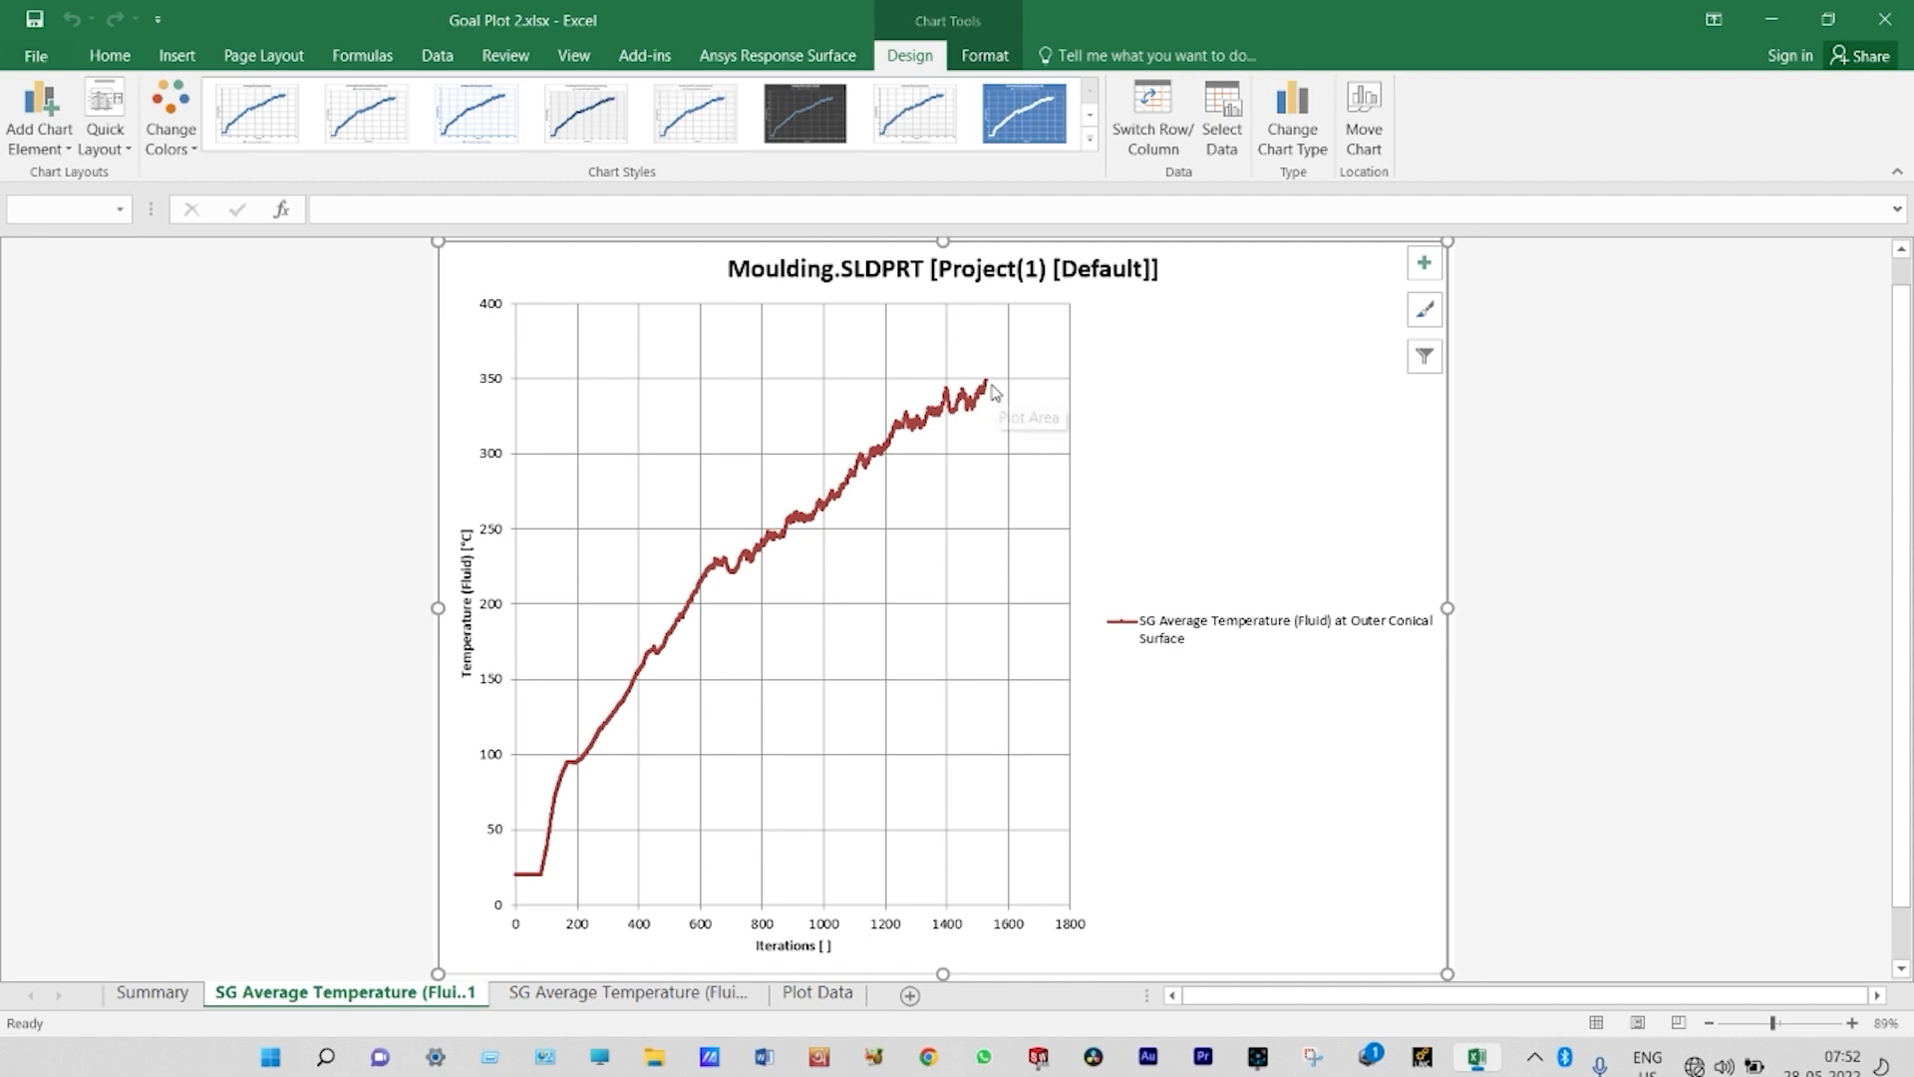
mouse_move(990, 390)
click(648, 992)
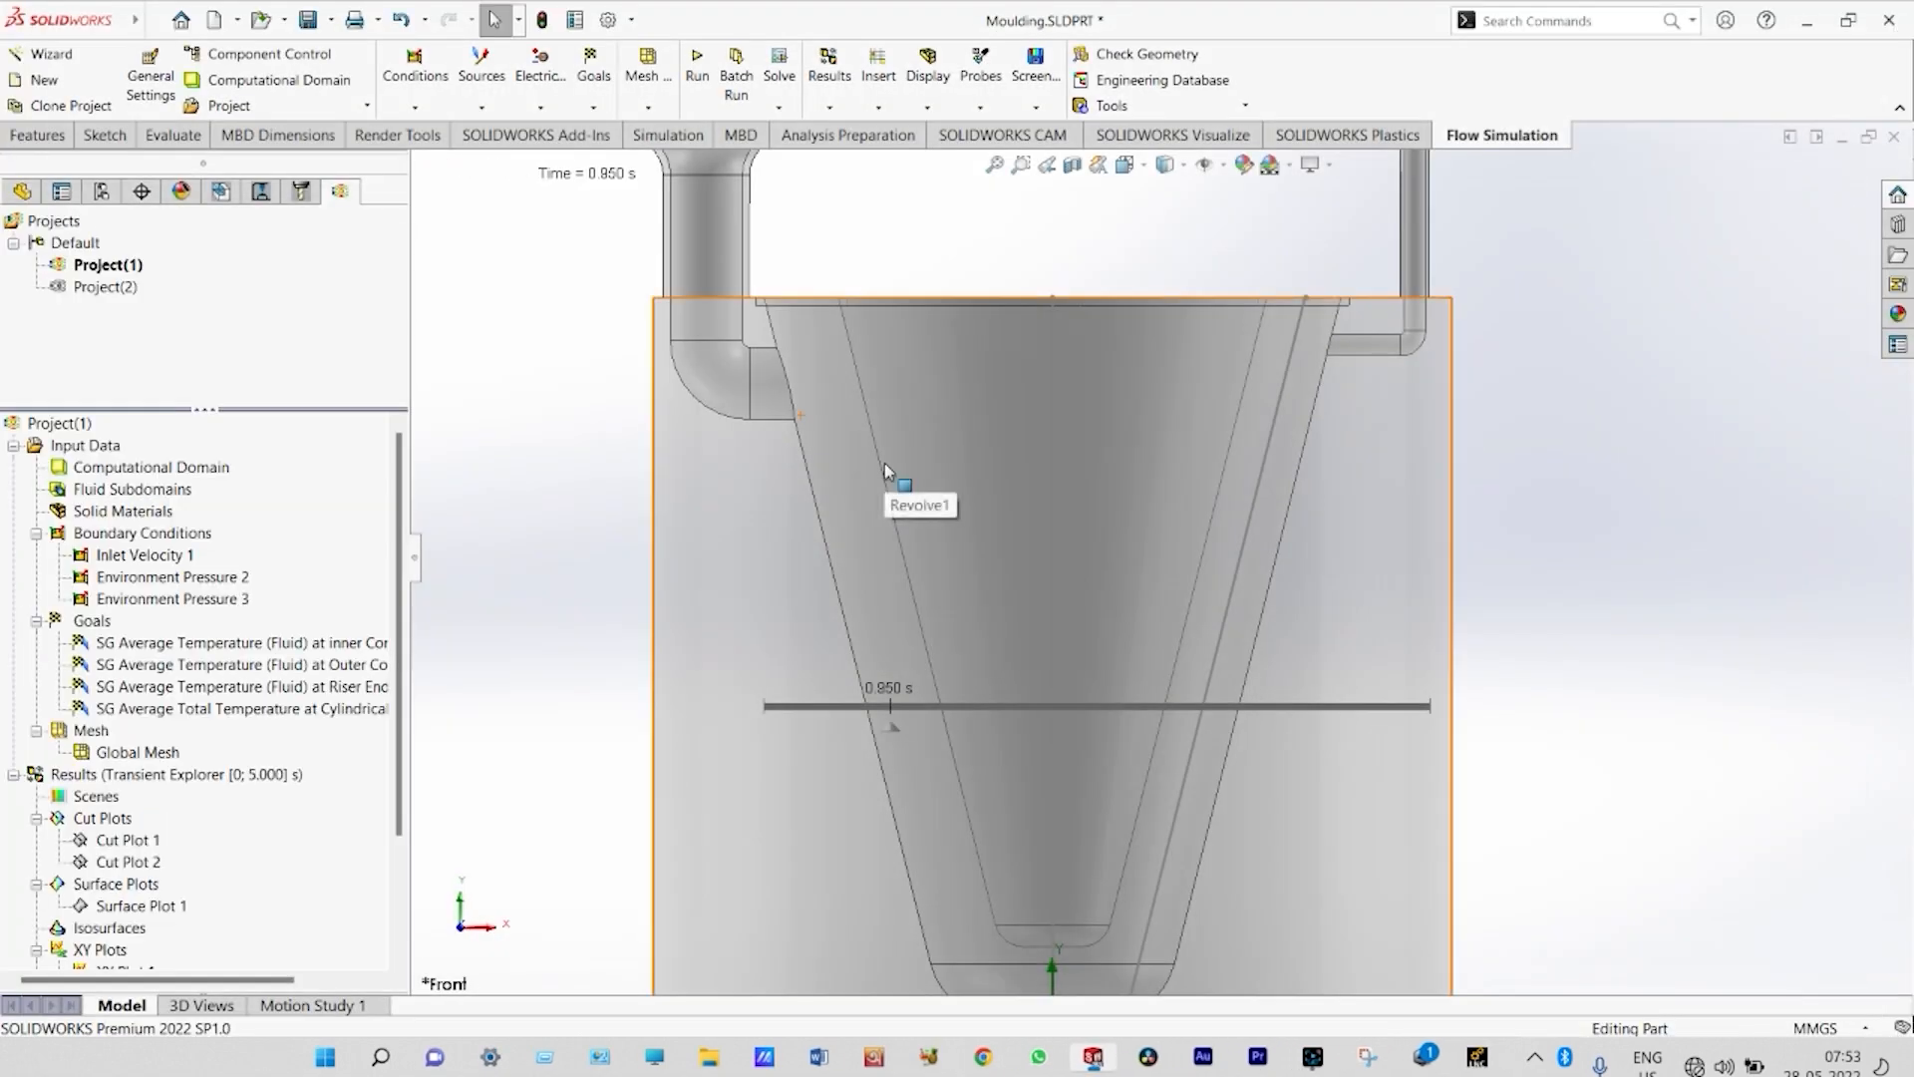
- Rotate the mould out of the front view to inspect the whole part at an angle from above
scroll(1511, 325, up, 3)
right_click(1515, 325)
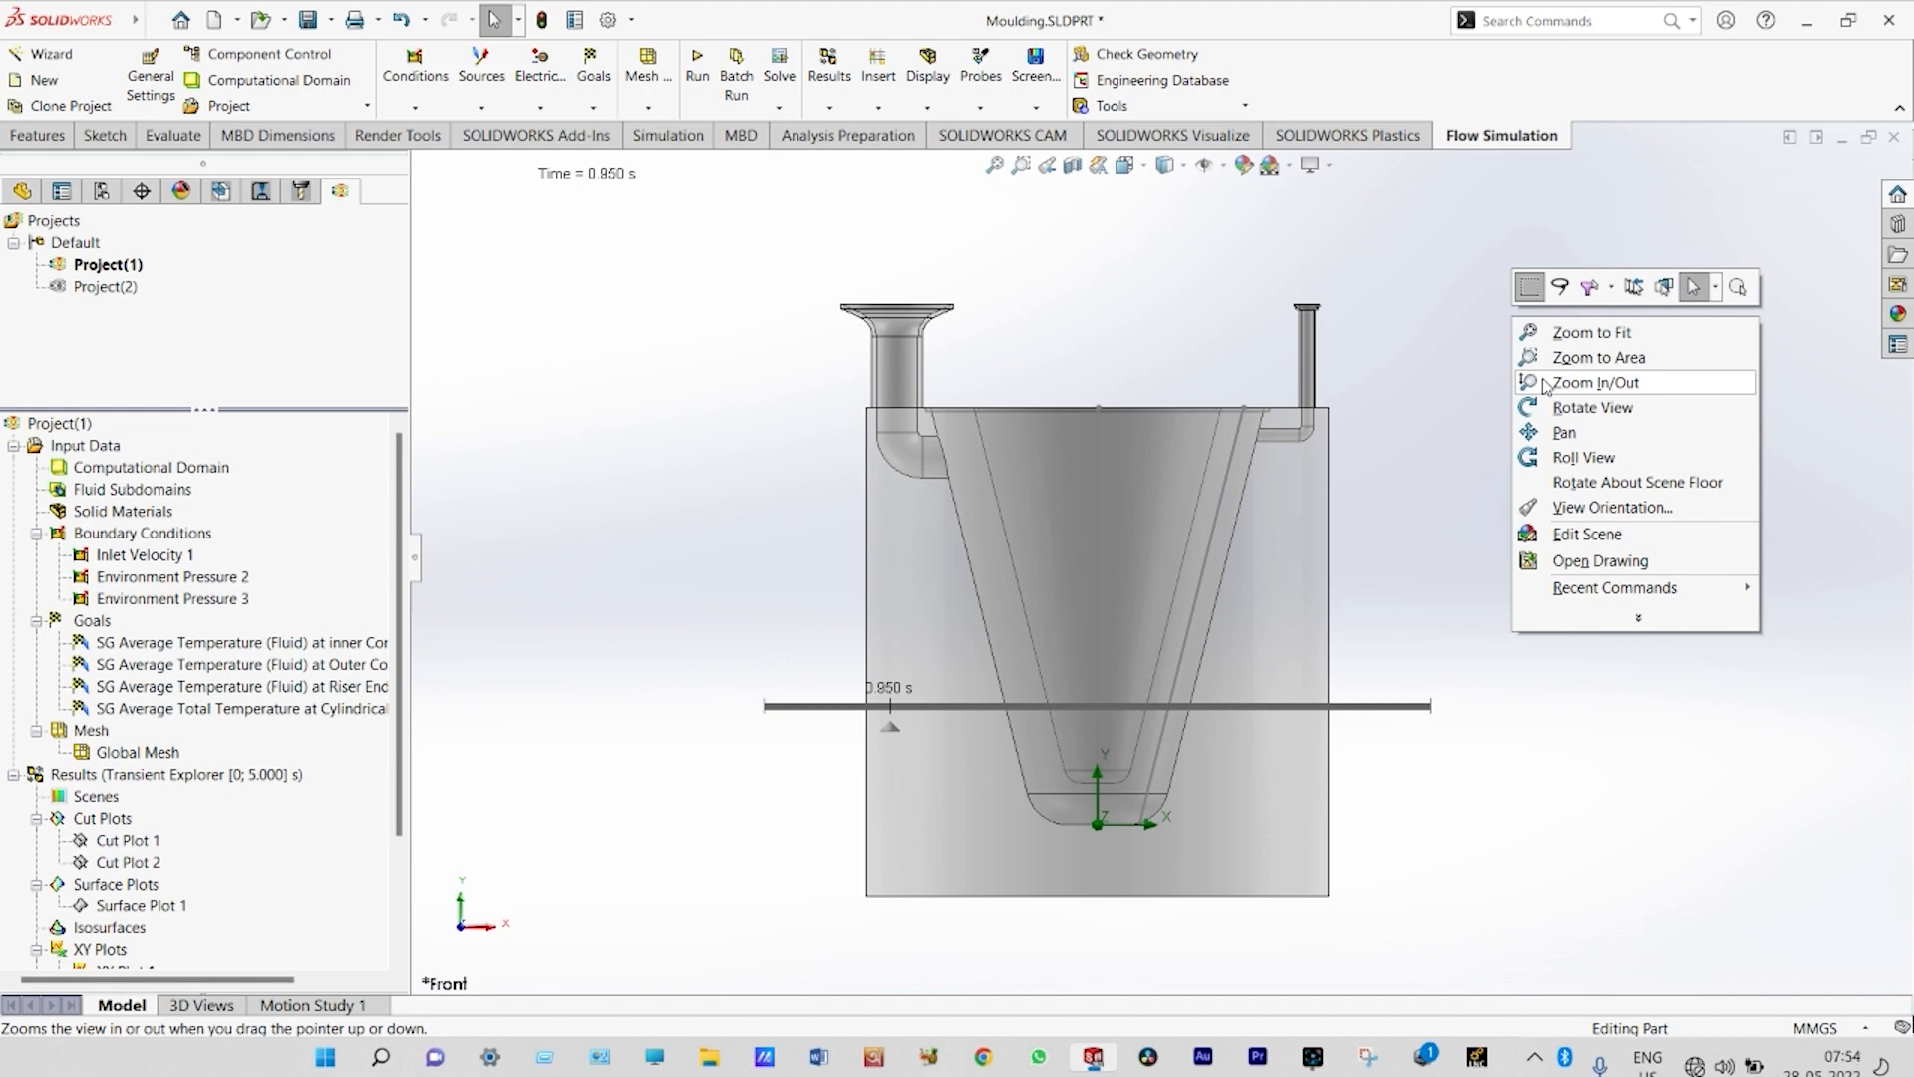
click(1555, 408)
drag(789, 646, 762, 714)
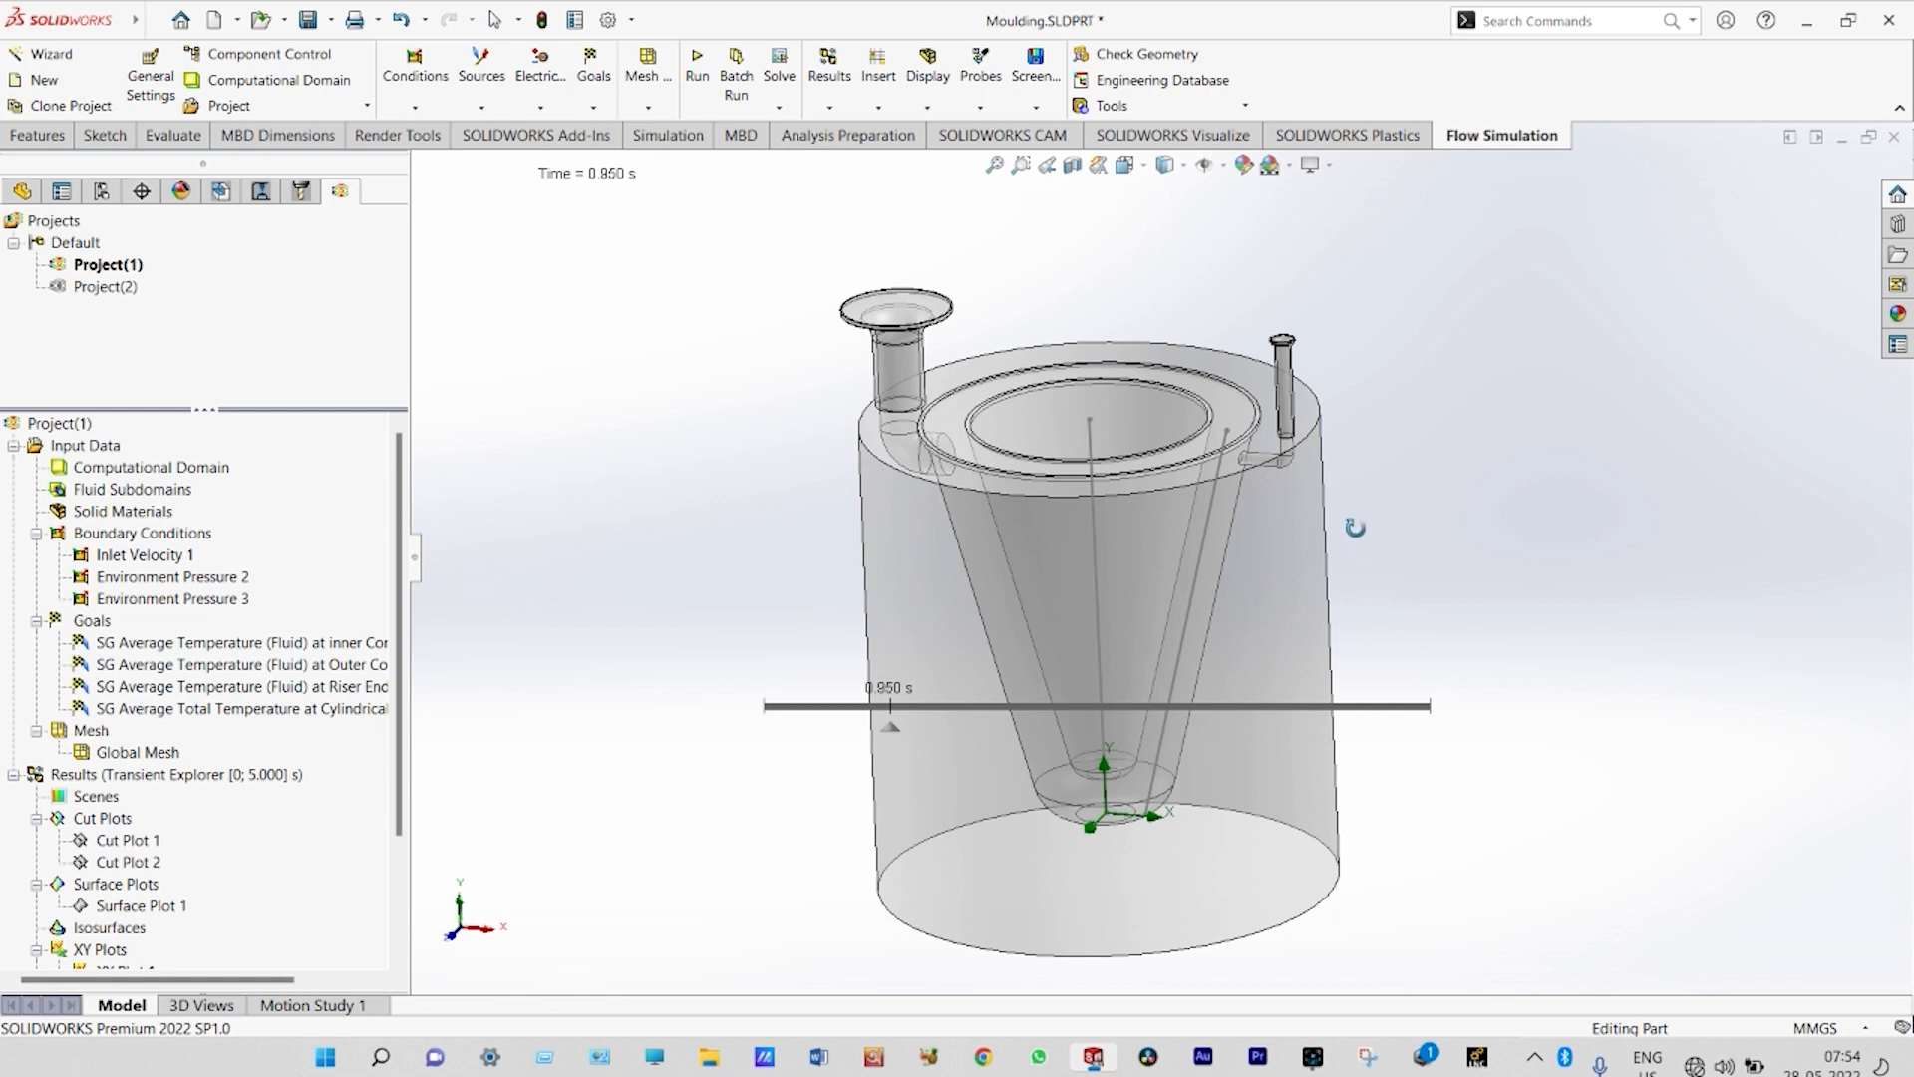
scroll(1343, 531, down, 1)
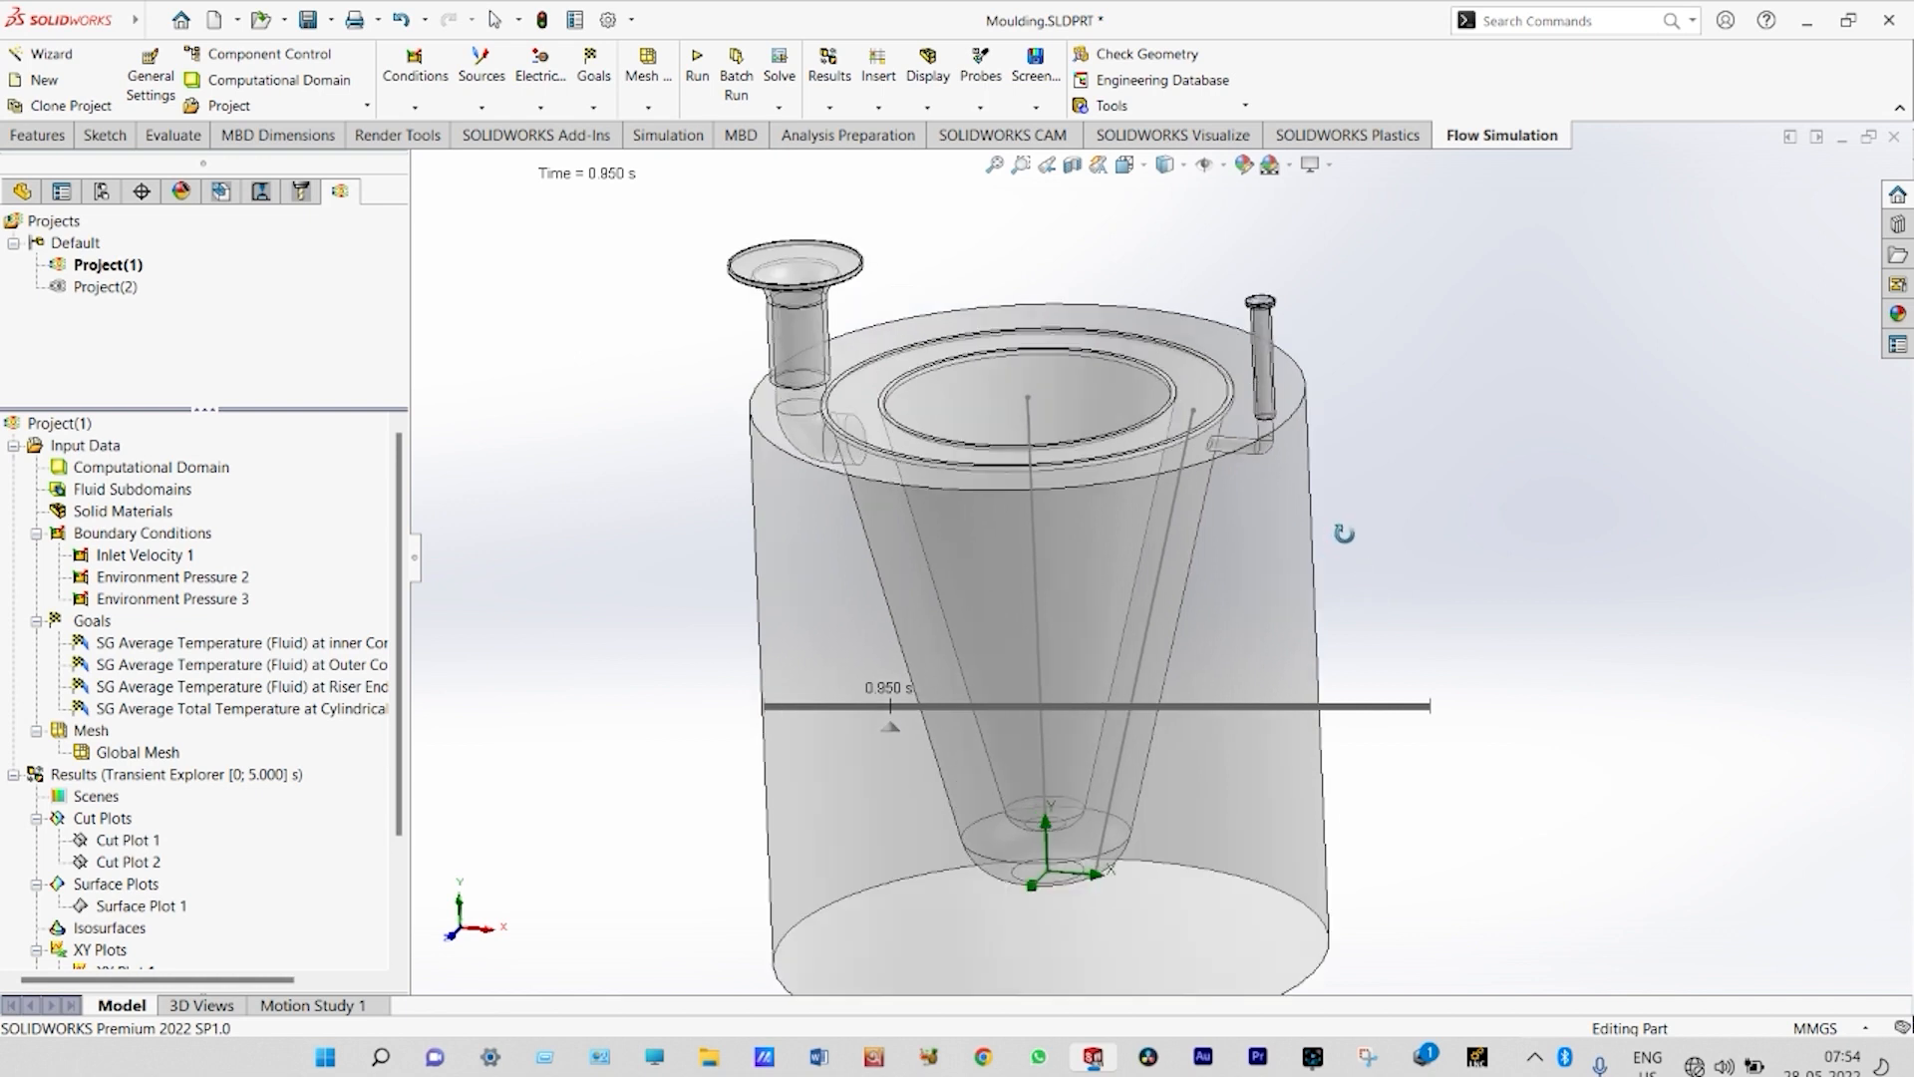
scroll(1304, 601, up, 2)
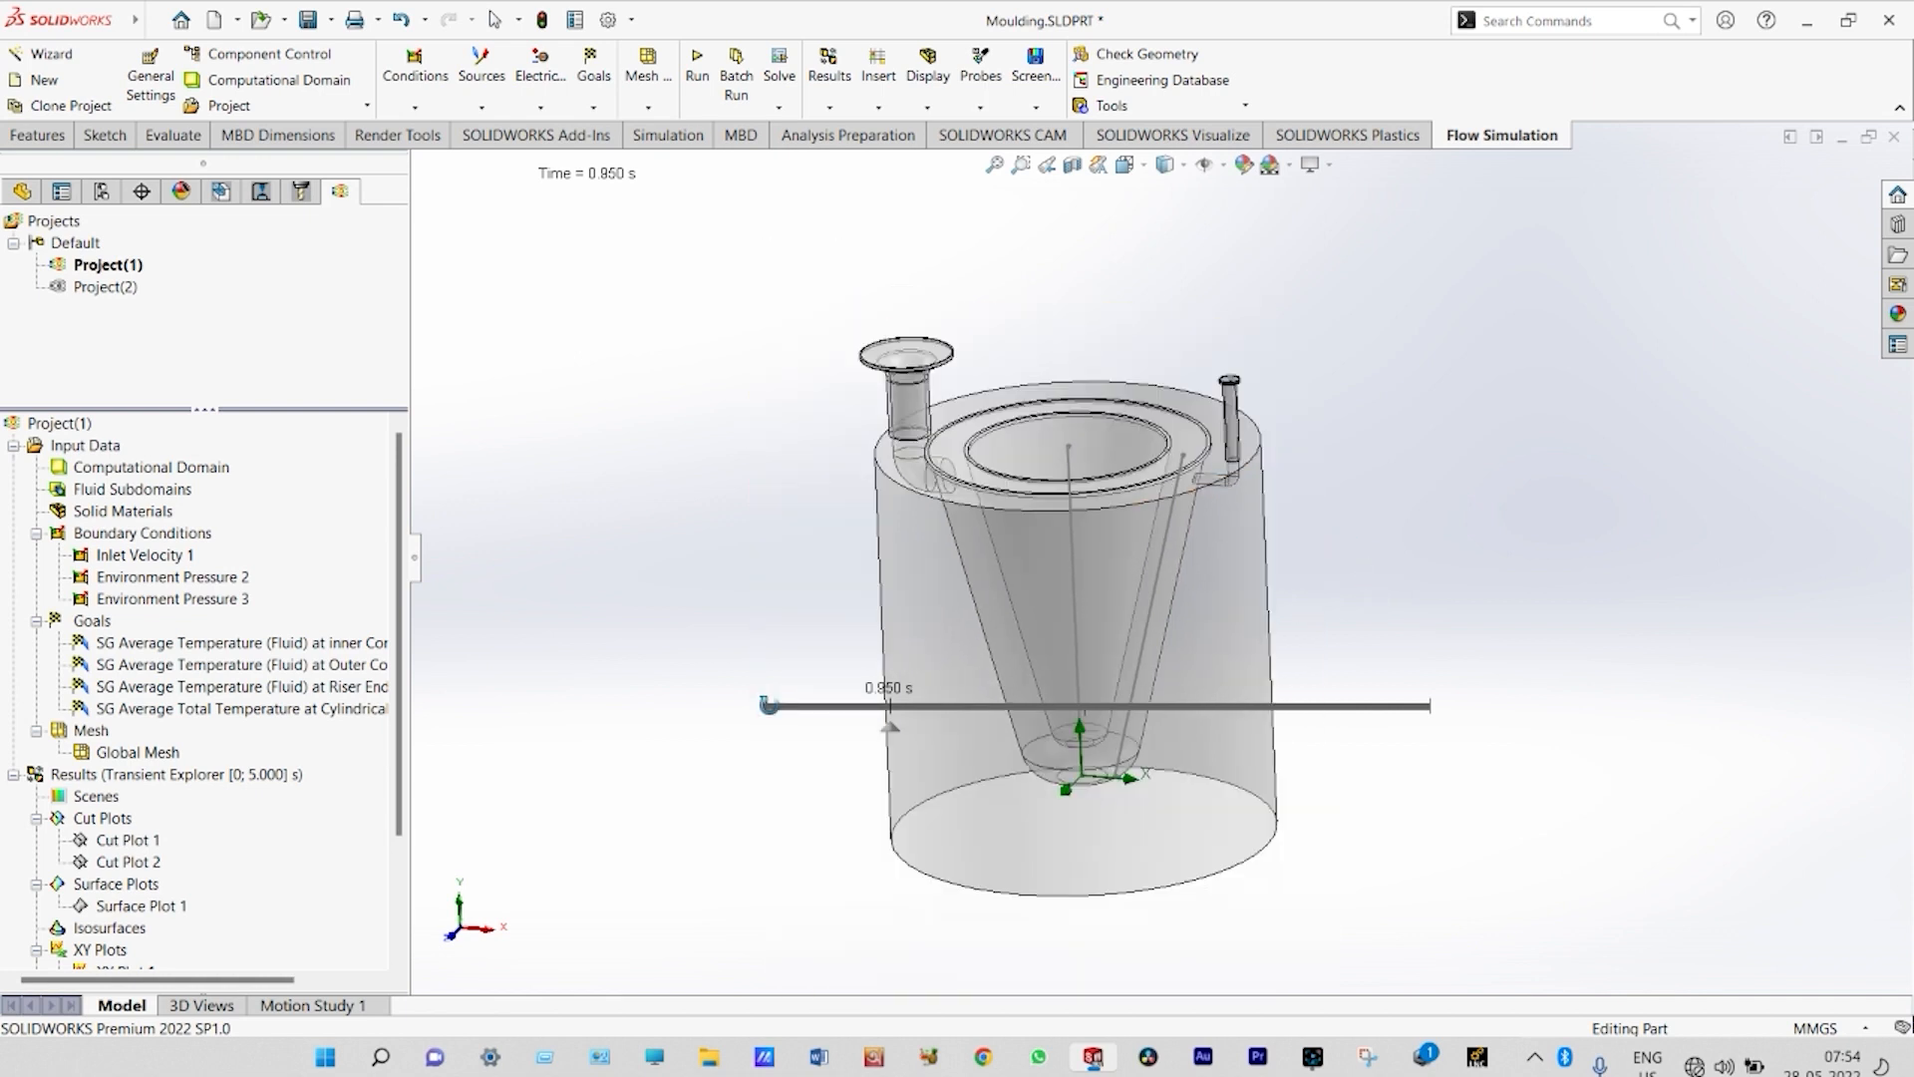